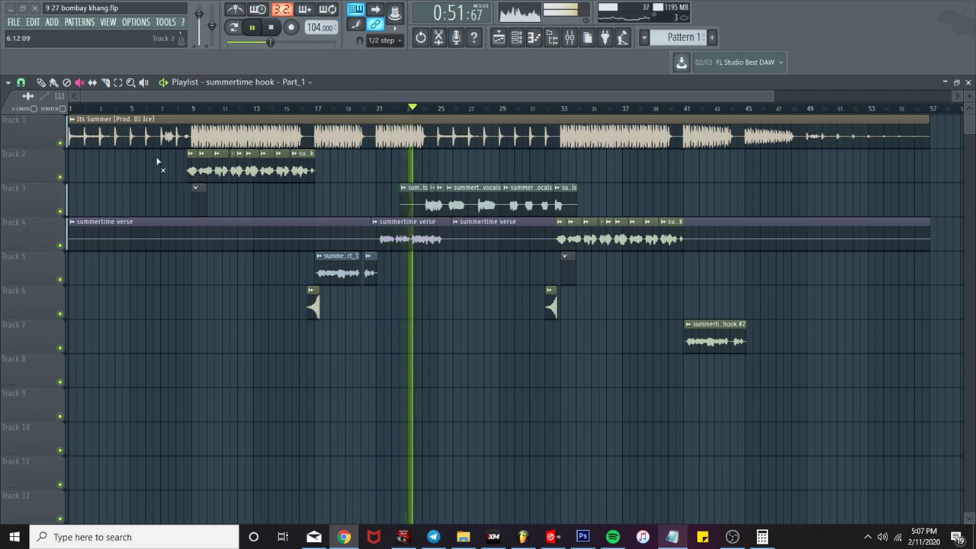
Step: Play the song from the start, and replay the Track 2 hook vocals from about bar 9
key("space")
left_click(223, 42)
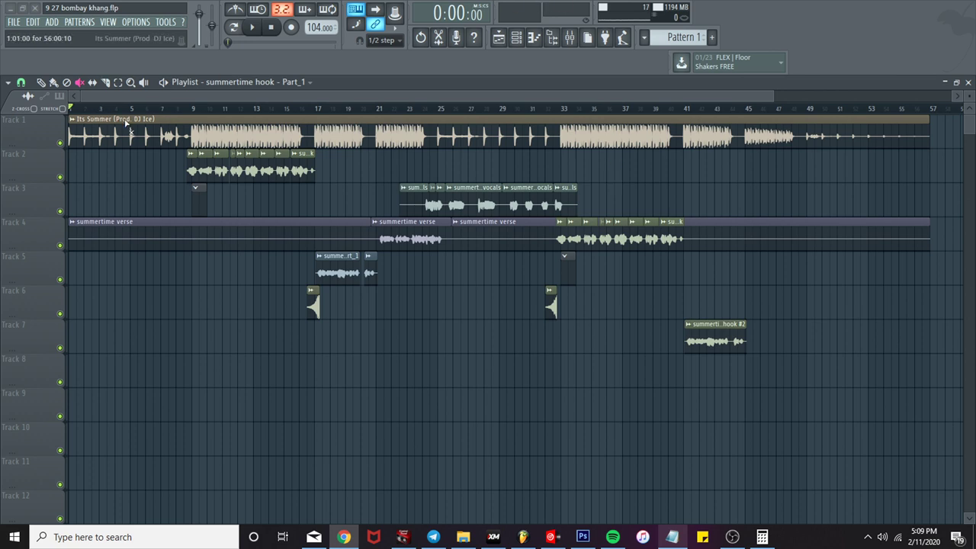
key("space")
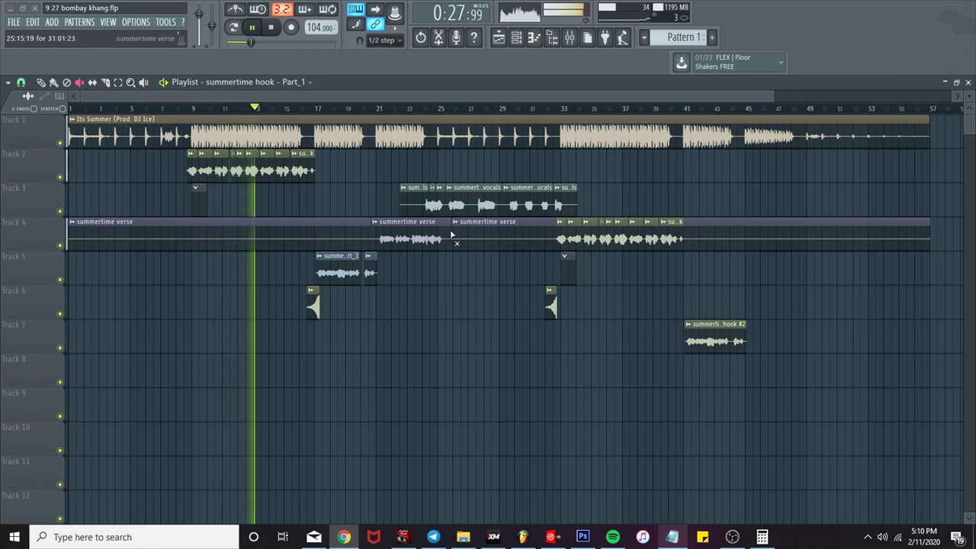
left_click(193, 109)
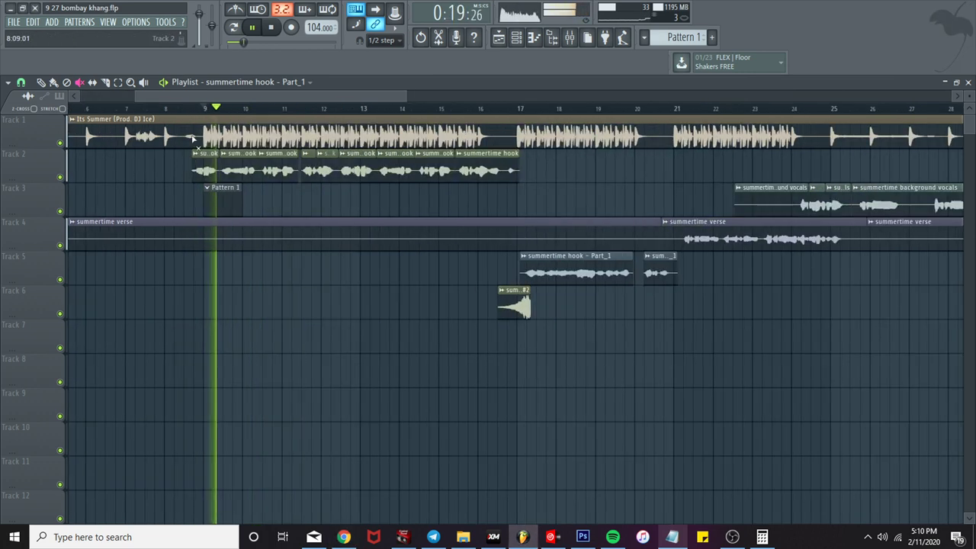
scroll(177, 142, "up", 3)
Step: Load WaveShell-VST 9.2 into the first effect slot of mixer Insert 4 and choose MannyM Delay Stereo as its plugin
left_click(568, 38)
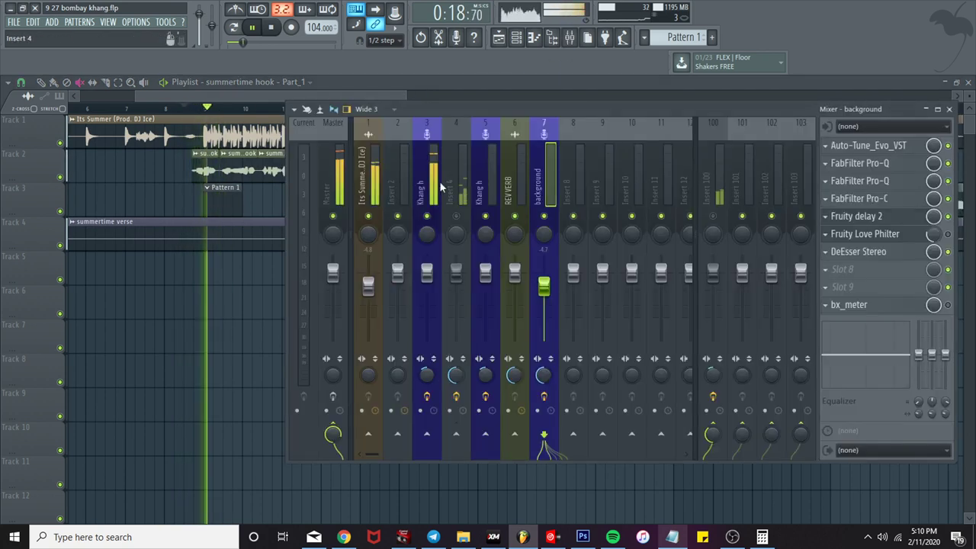
left_click(434, 181)
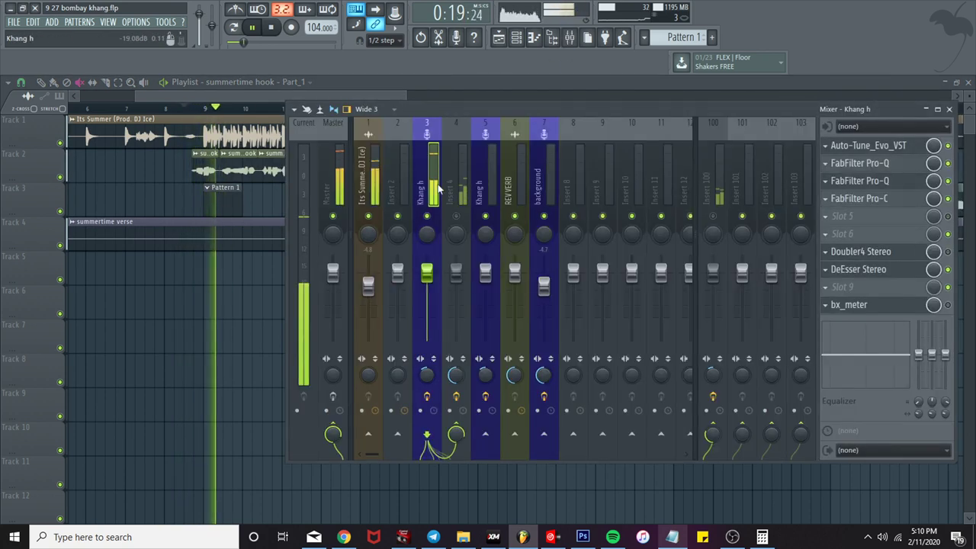
left_click(462, 218)
left_click(831, 148)
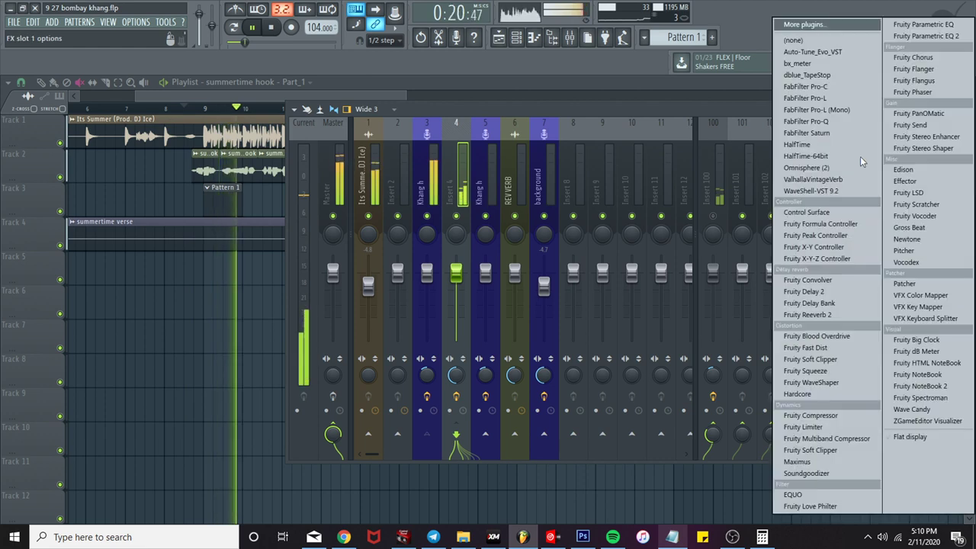
mouse_move(860, 158)
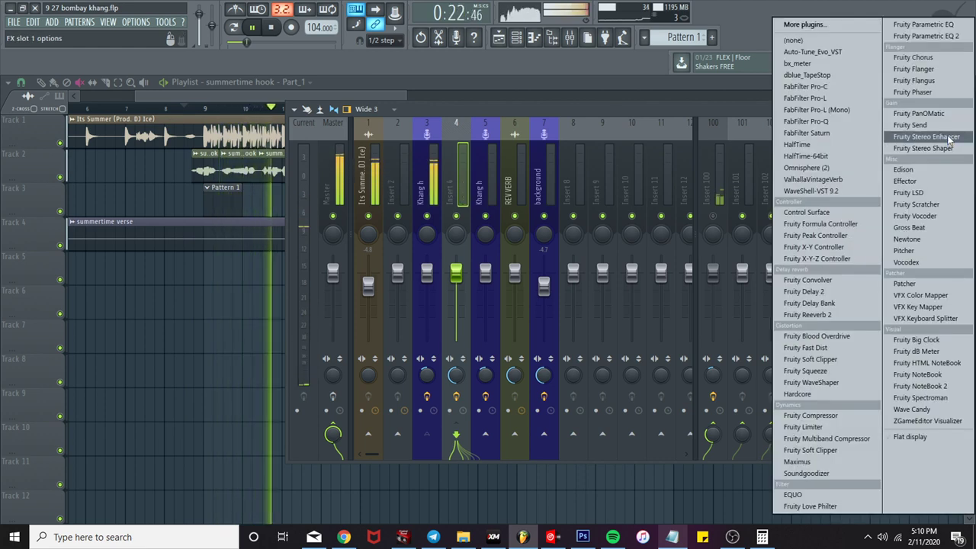
left_click(830, 191)
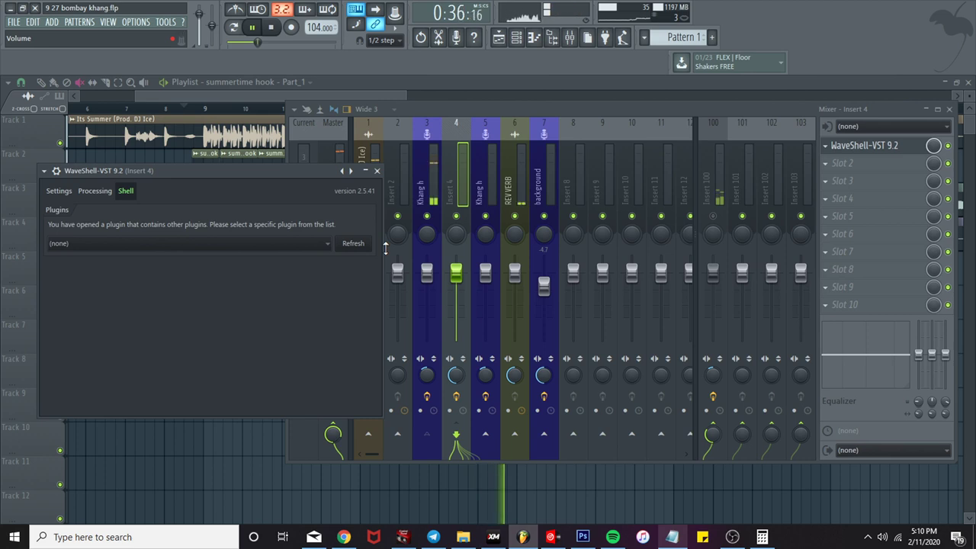
left_click(281, 244)
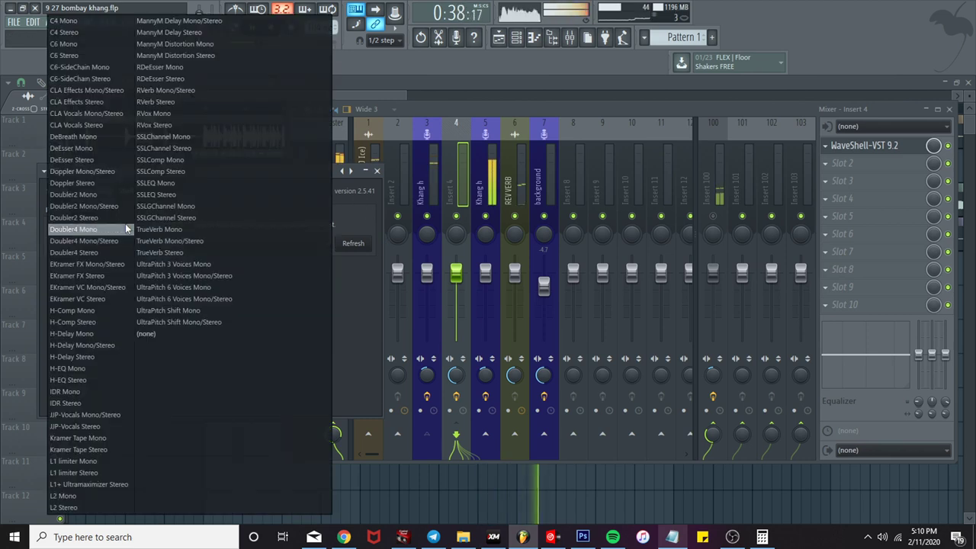
left_click(196, 32)
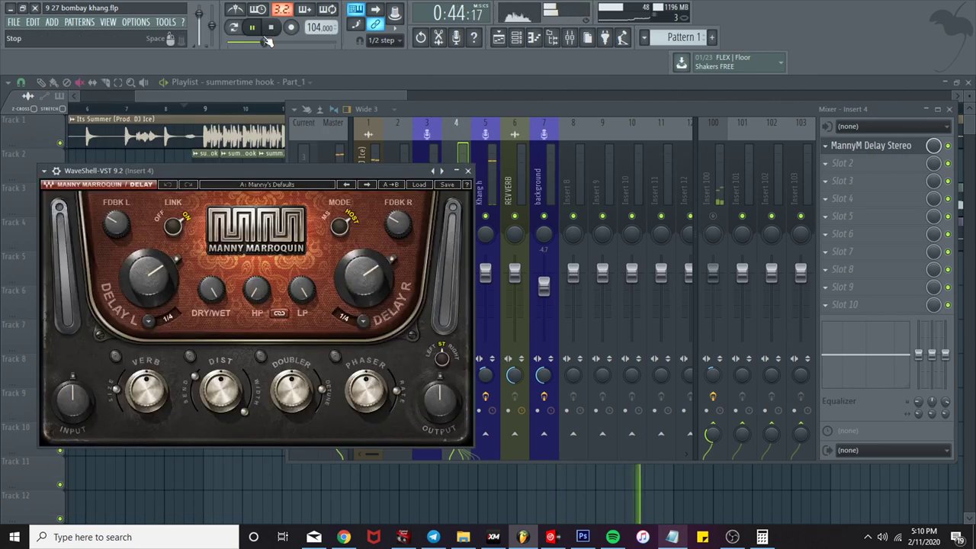
Step: Pause the song, load the MM Reggae Delay preset in the delay plugin, and resume playback
left_click(252, 28)
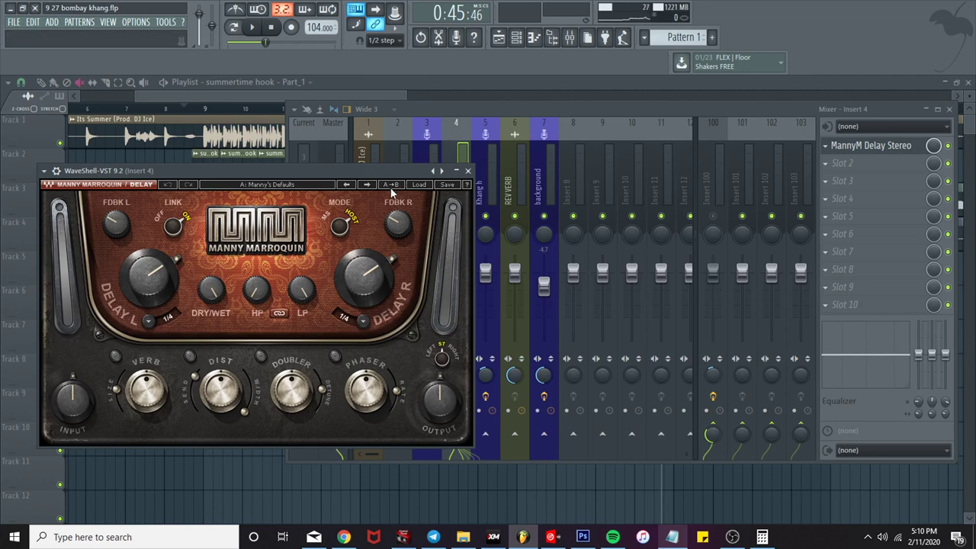
left_click(418, 185)
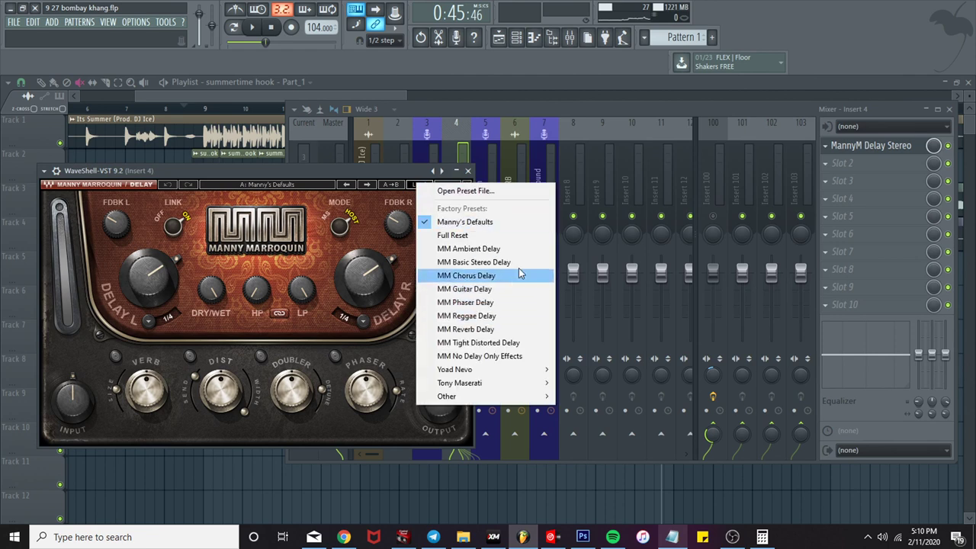
left_click(529, 316)
key("space")
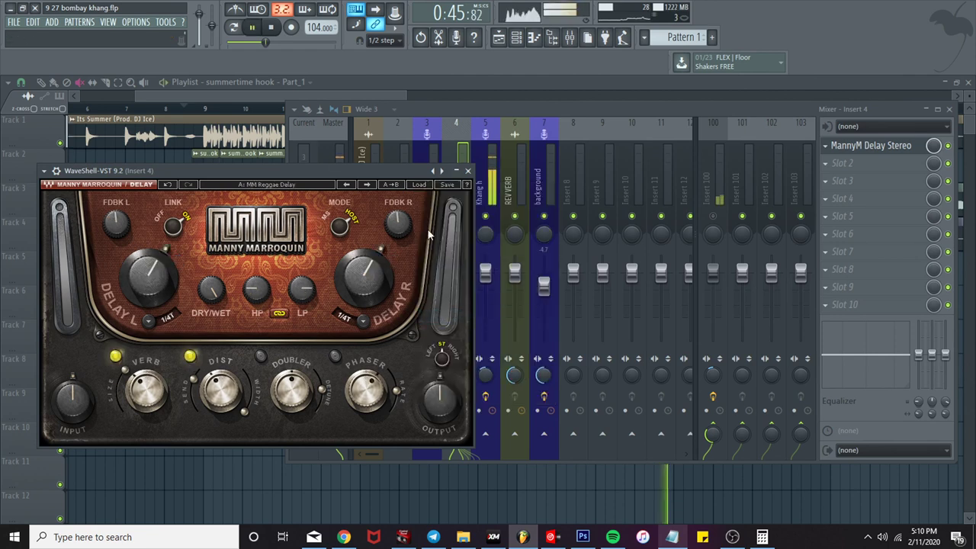
Step: Mute the beat on playlist Track 1 and reopen the MannyM Delay Stereo on mixer Insert 4
left_click(436, 200)
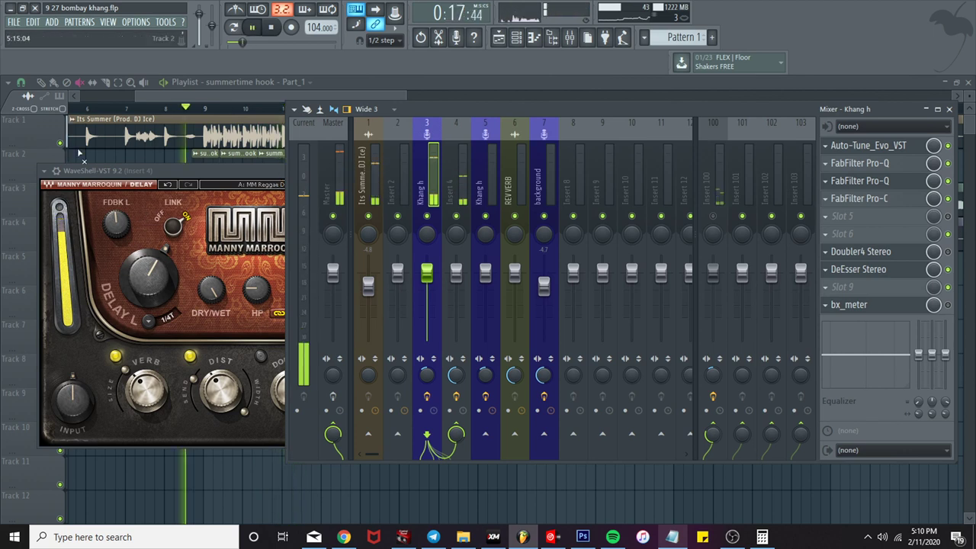
left_click(61, 144)
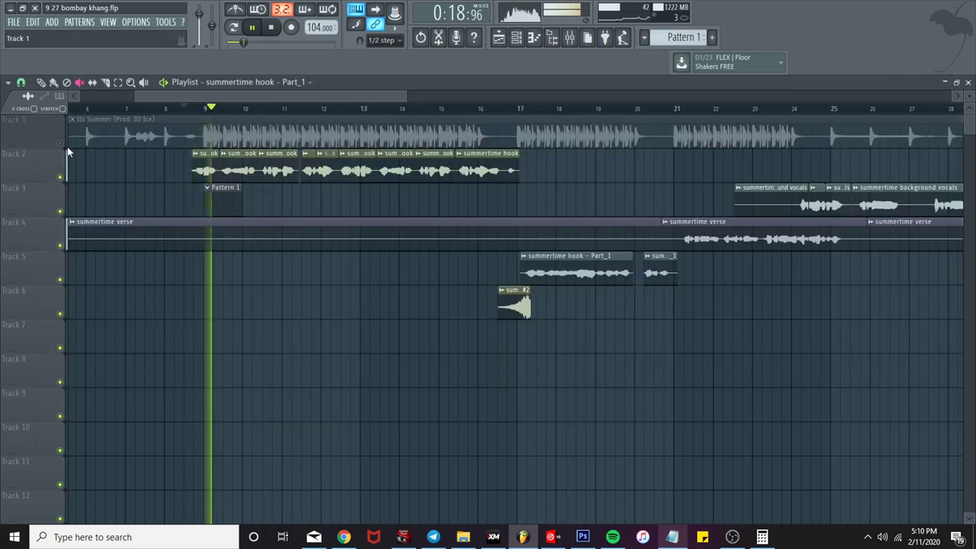
left_click(570, 36)
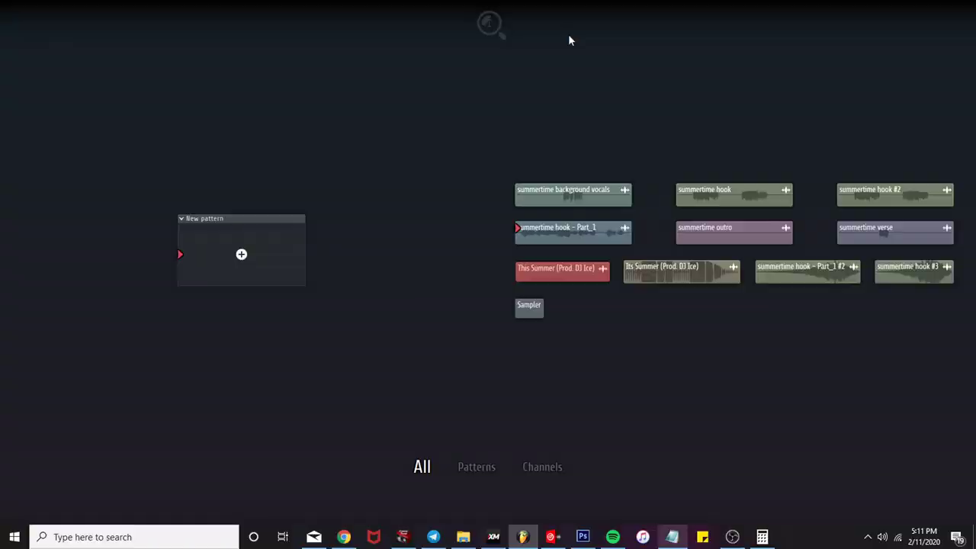
left_click(570, 37)
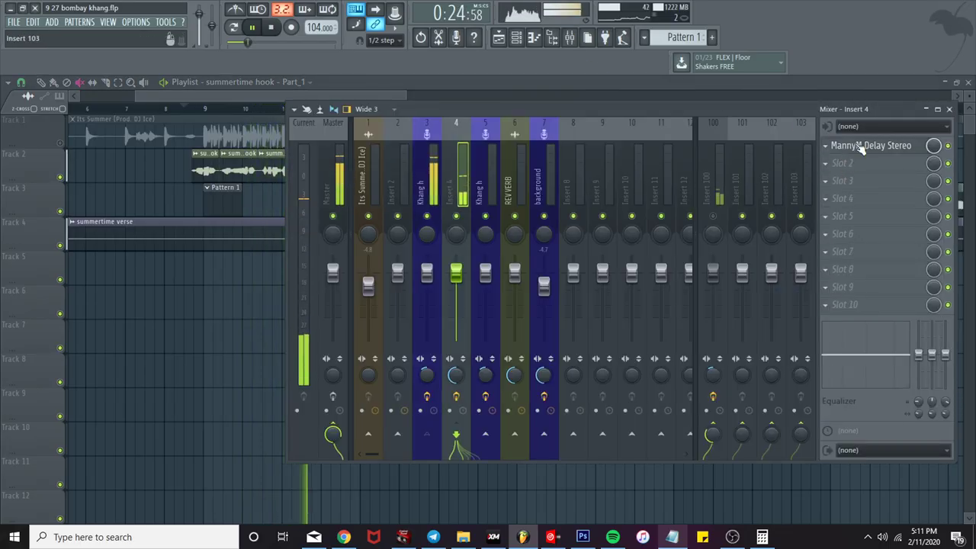
left_click(848, 149)
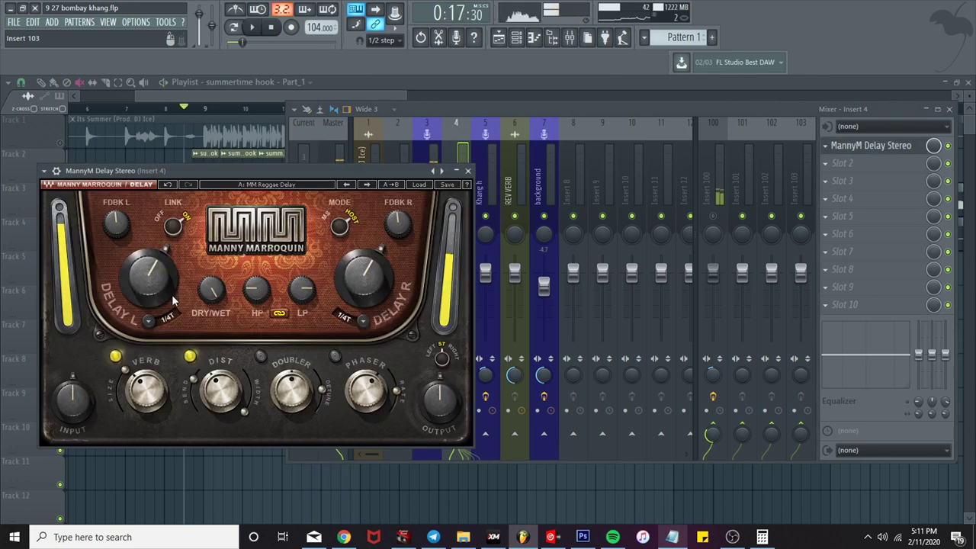
Step: Set the left delay time to 1/4 and adjust the left feedback to about 0.54
left_click_drag(112, 208, 112, 228)
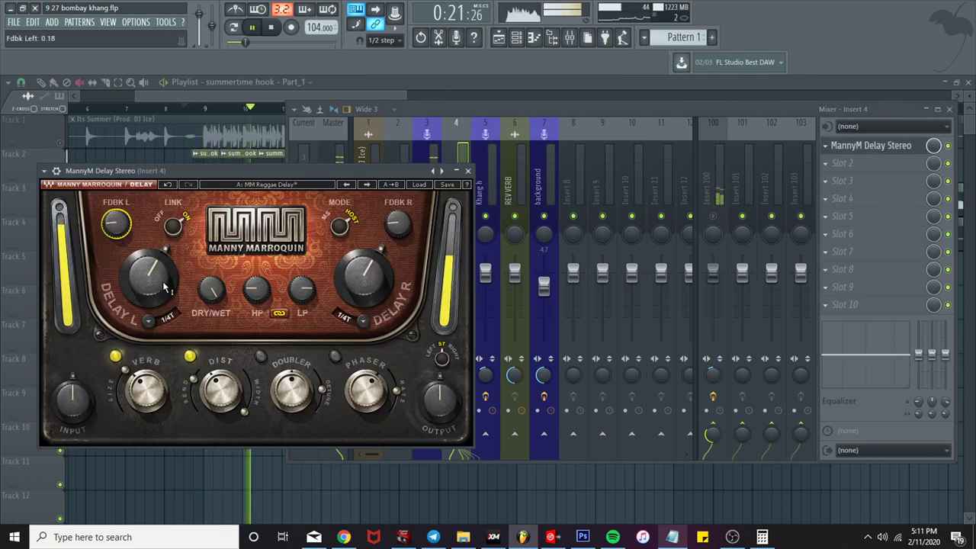
left_click(173, 321)
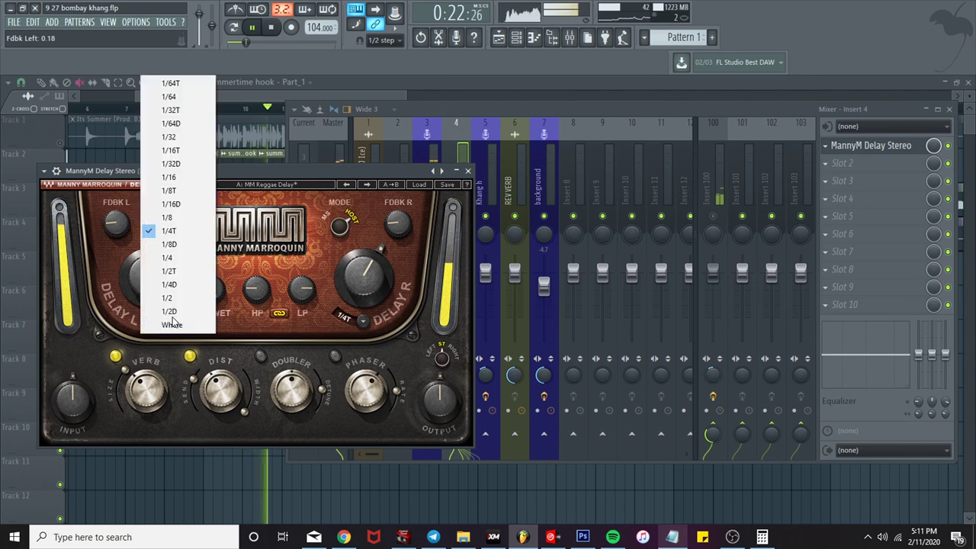
left_click(180, 257)
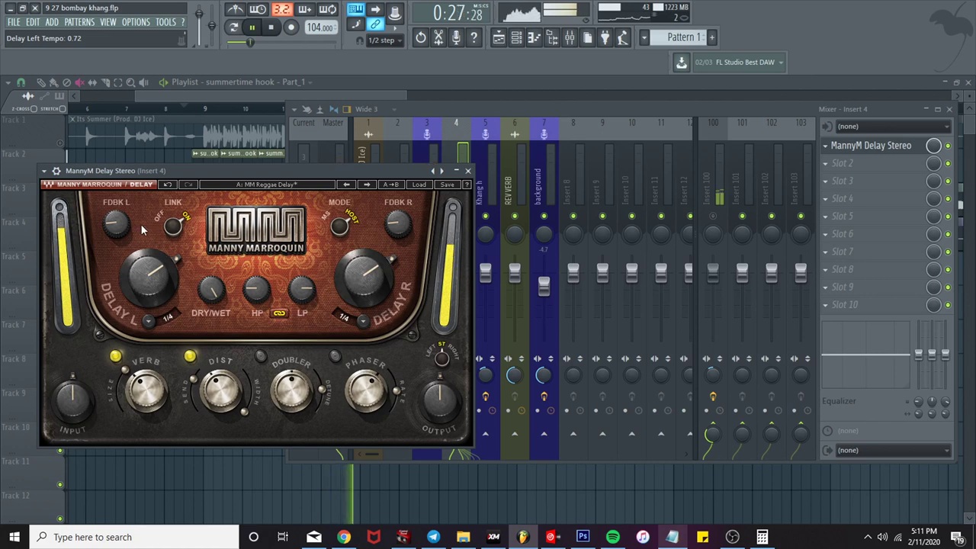
left_click_drag(115, 223, 125, 231)
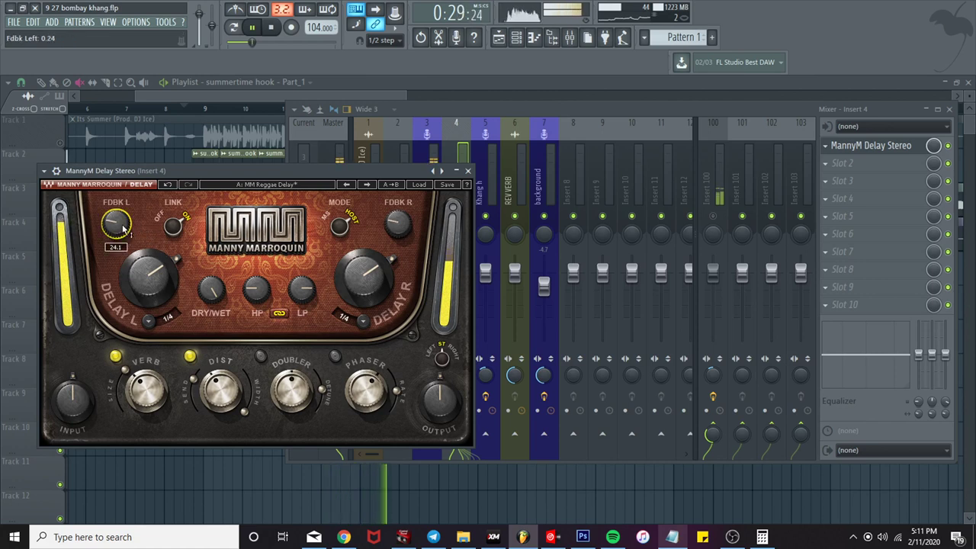
mouse_move(124, 231)
left_mouse_down()
mouse_move(124, 221)
mouse_move(119, 232)
left_mouse_up()
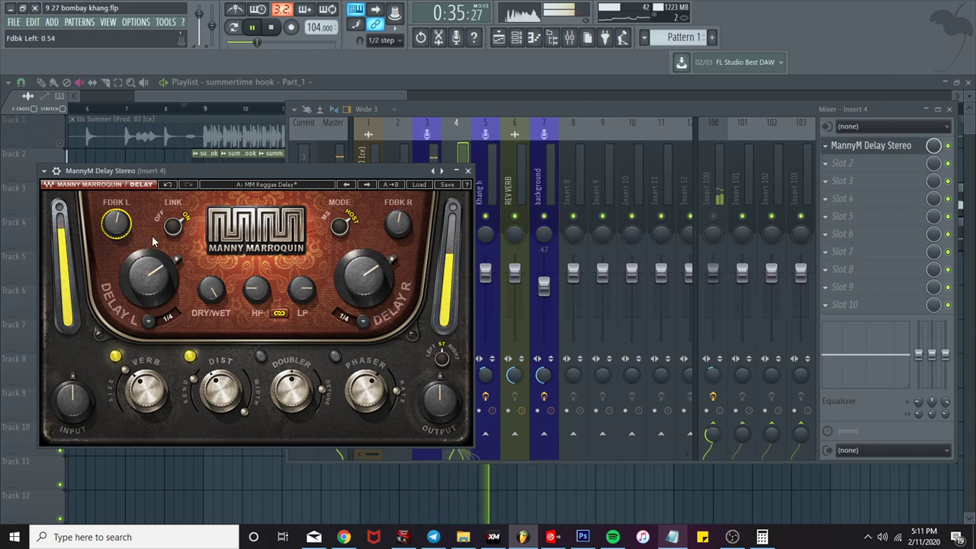
Step: Unlink the delay's filters, then set the low-pass to about 0.95 and the high-pass to about 0.39 while the hook plays
mouse_move(257, 288)
left_mouse_down()
mouse_move(301, 284)
mouse_move(304, 296)
left_mouse_up()
key("space")
key("space")
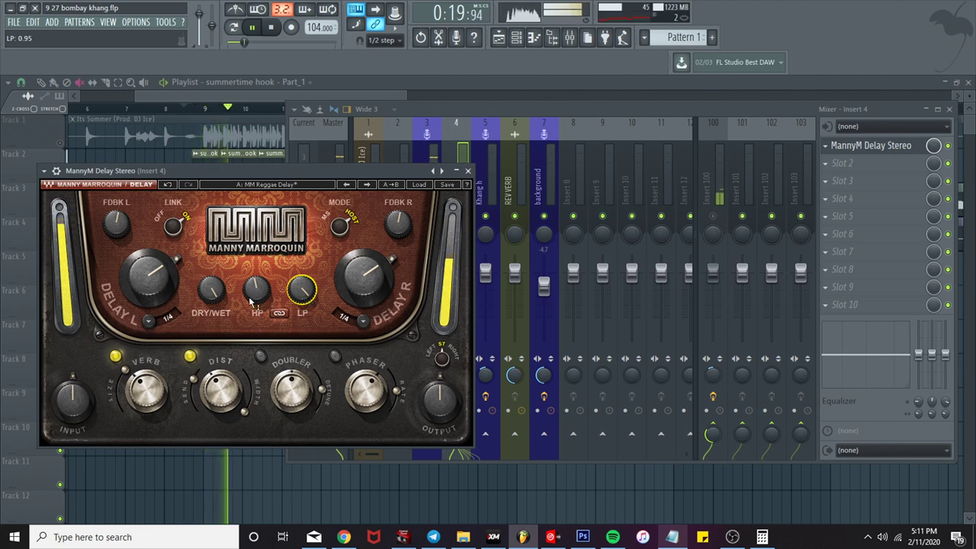
left_click(211, 297)
left_click_drag(257, 289, 257, 294)
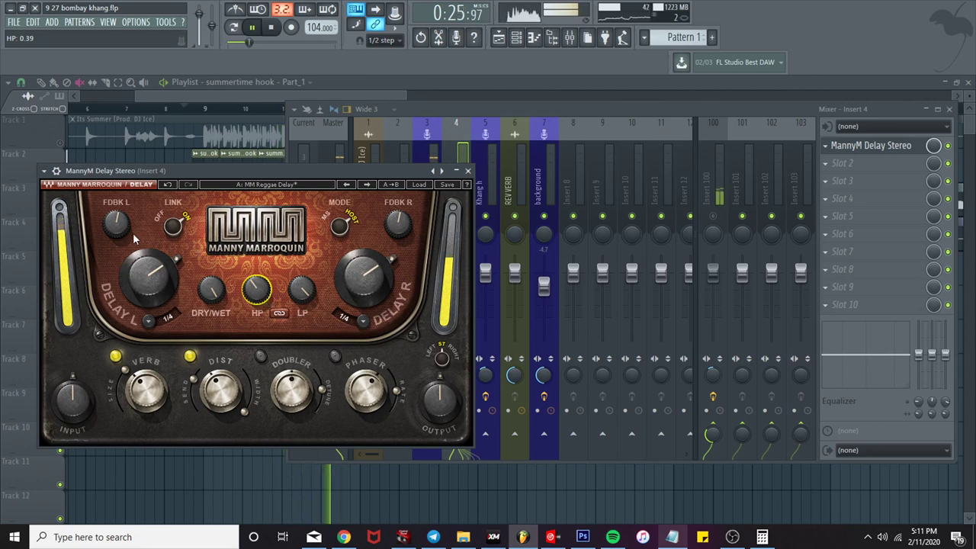
Step: Lower the left feedback to about 0.09 while listening to the vocals, and stop playback
mouse_move(116, 223)
left_mouse_down()
mouse_move(121, 237)
mouse_move(113, 237)
left_mouse_up()
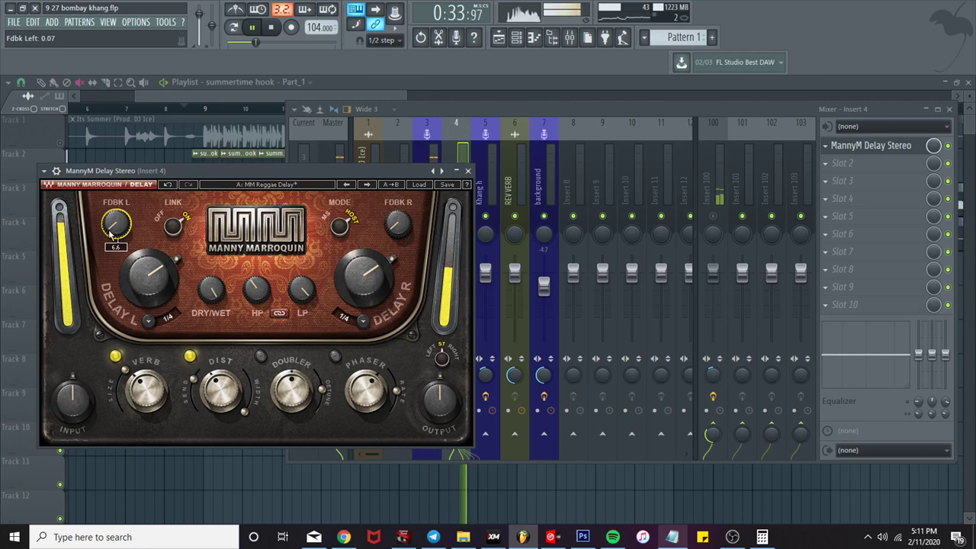
scroll(114, 225, "up", 2)
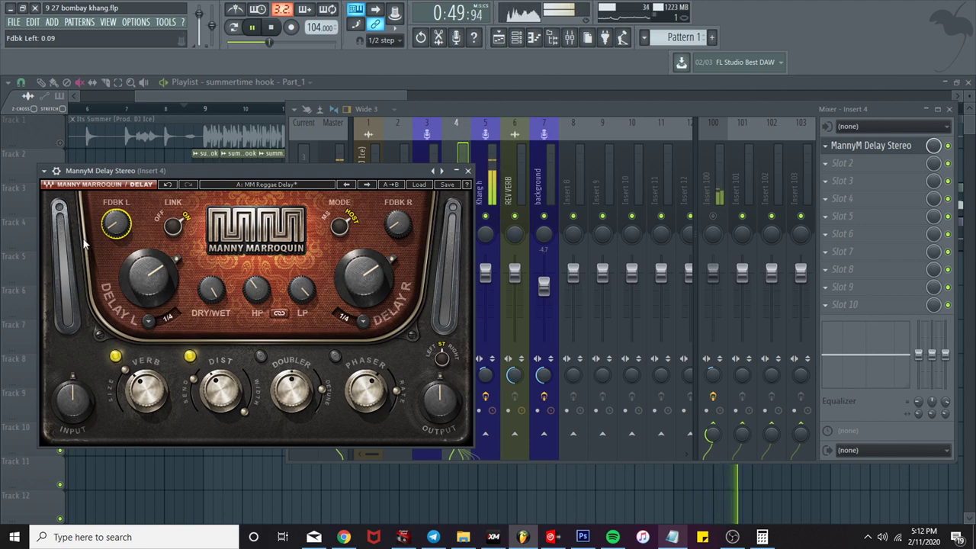
key("space")
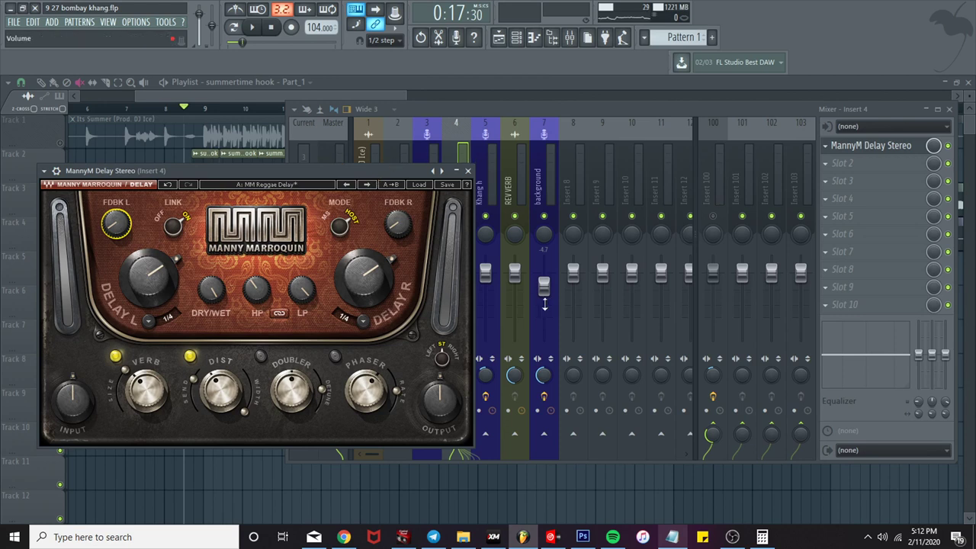
Step: Move the delay window clear of the mixer tracks, play the hook, raise the reverb level and set the distortion level to about 61
left_click_drag(318, 165, 662, 232)
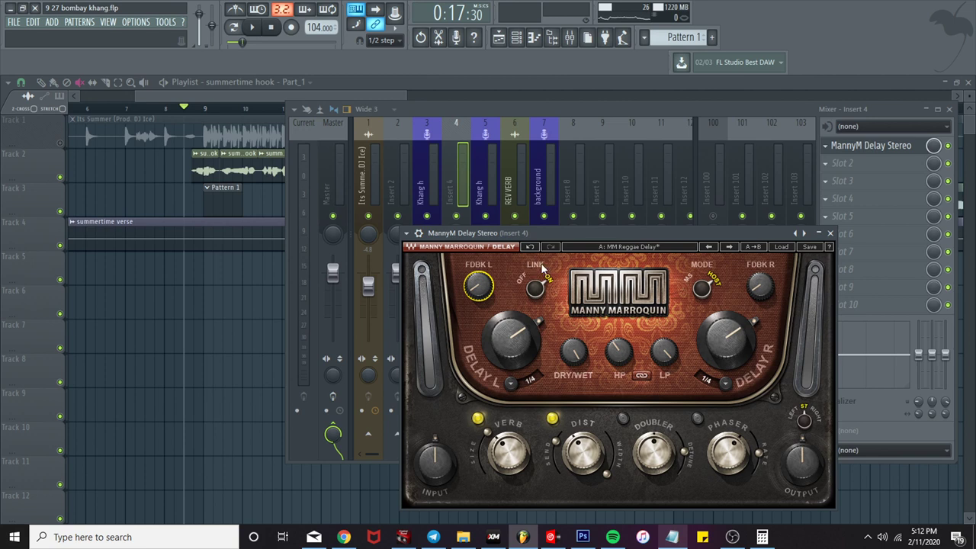
key("space")
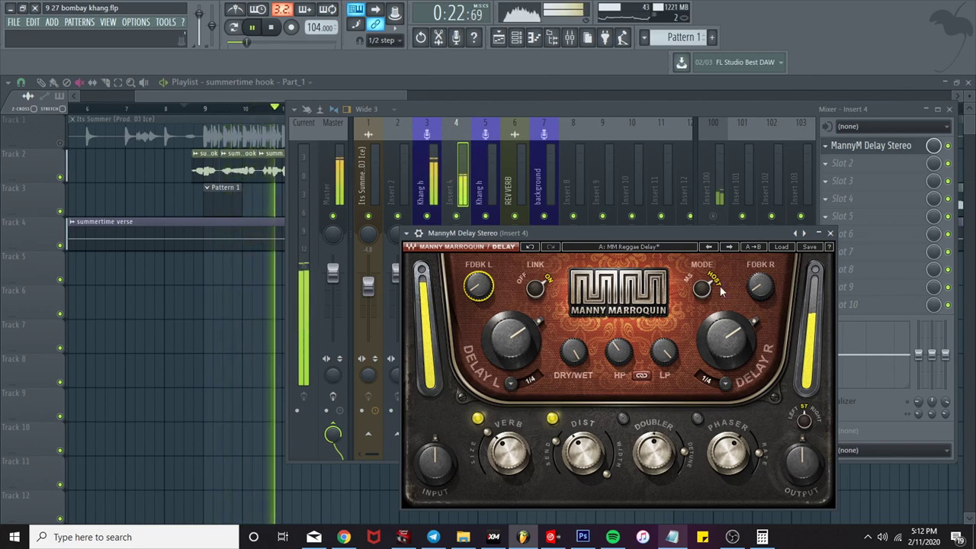
left_click_drag(506, 458, 507, 430)
left_click_drag(582, 454, 582, 454)
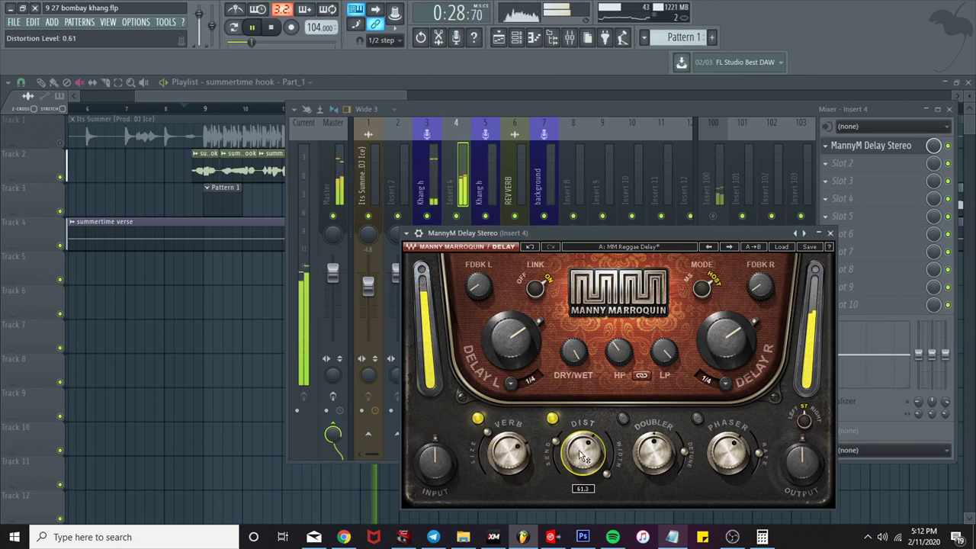
Step: Turn on the delay's doubler, raise its level, and replay the hook to hear the effect
left_click(623, 418)
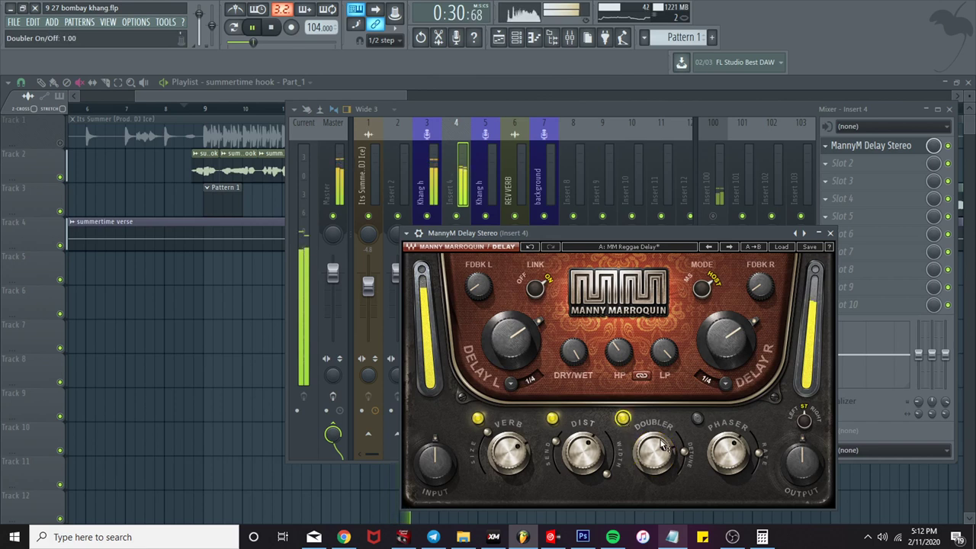
left_click_drag(663, 456, 663, 443)
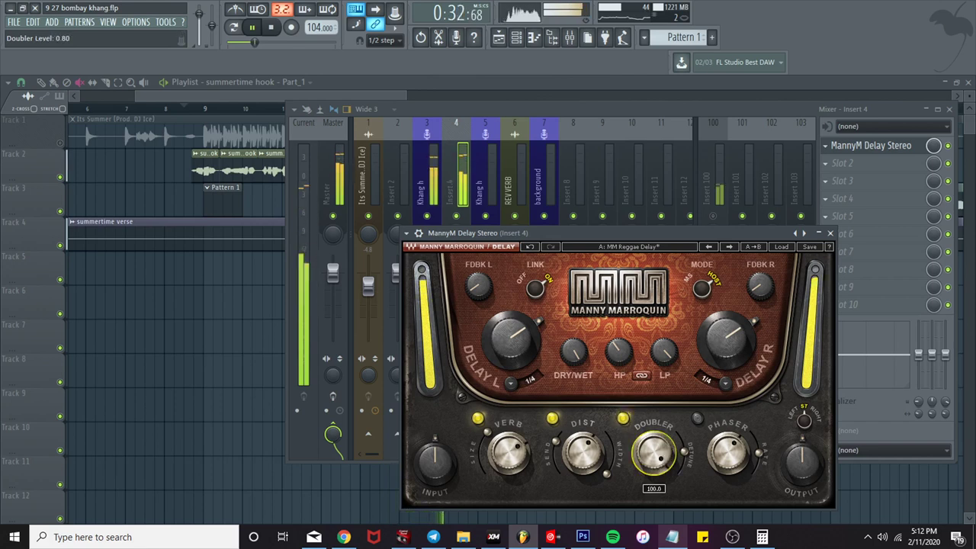
key("space")
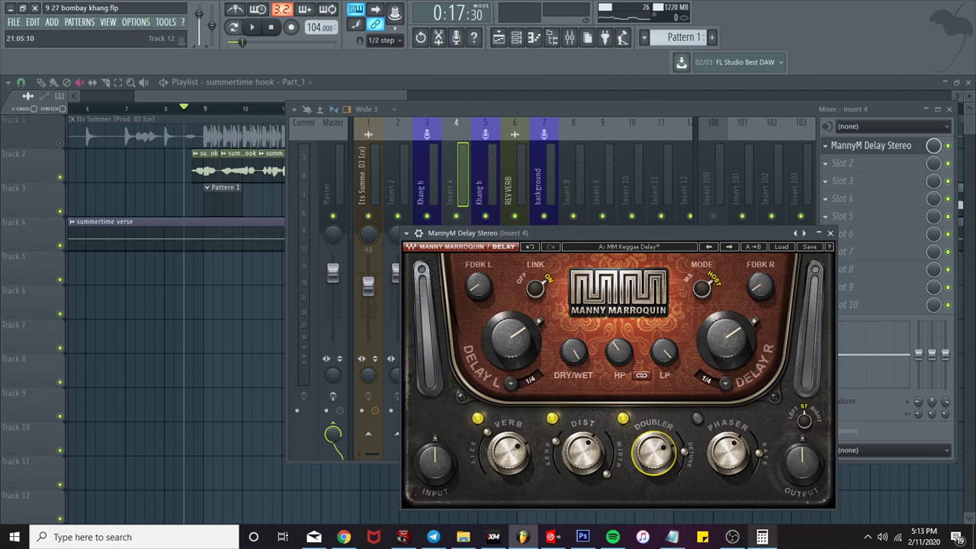
key("space")
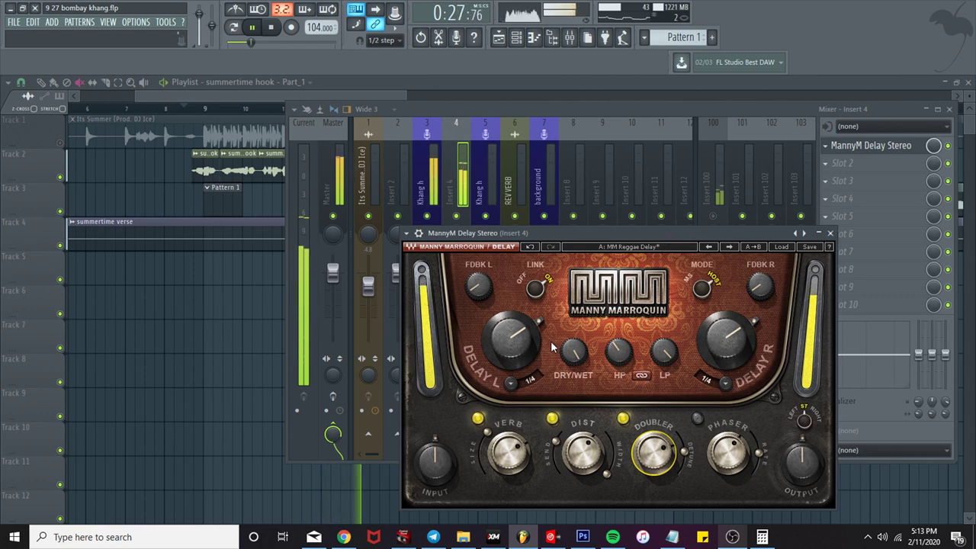
Step: Lower the delay's output to about -5.9 while the hook plays, then close its window and stop playback
left_click_drag(802, 463, 803, 479)
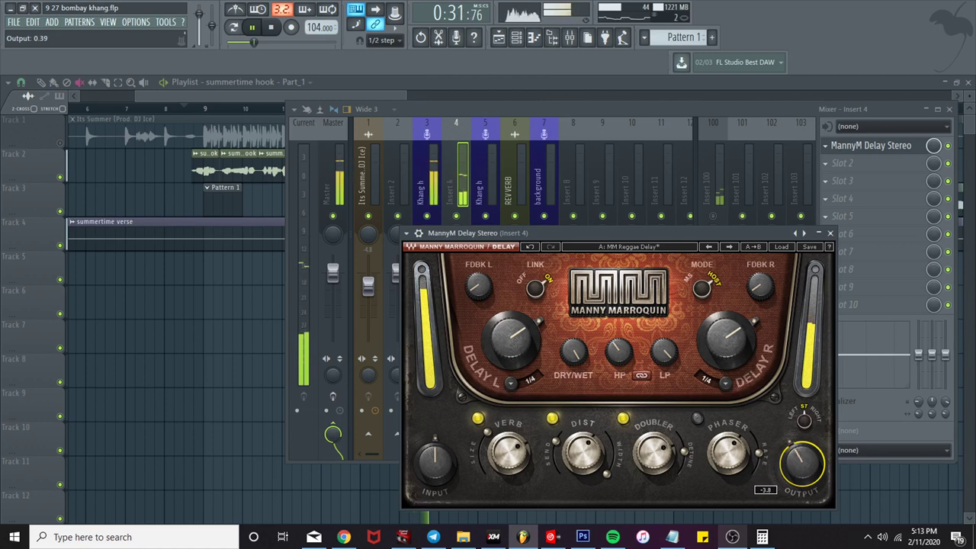
left_click_drag(802, 463, 802, 469)
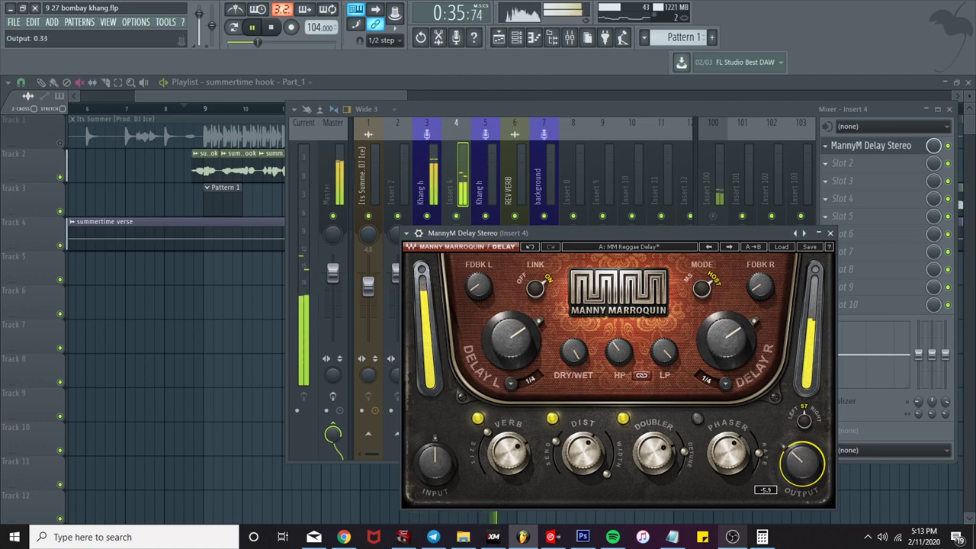
left_click(831, 232)
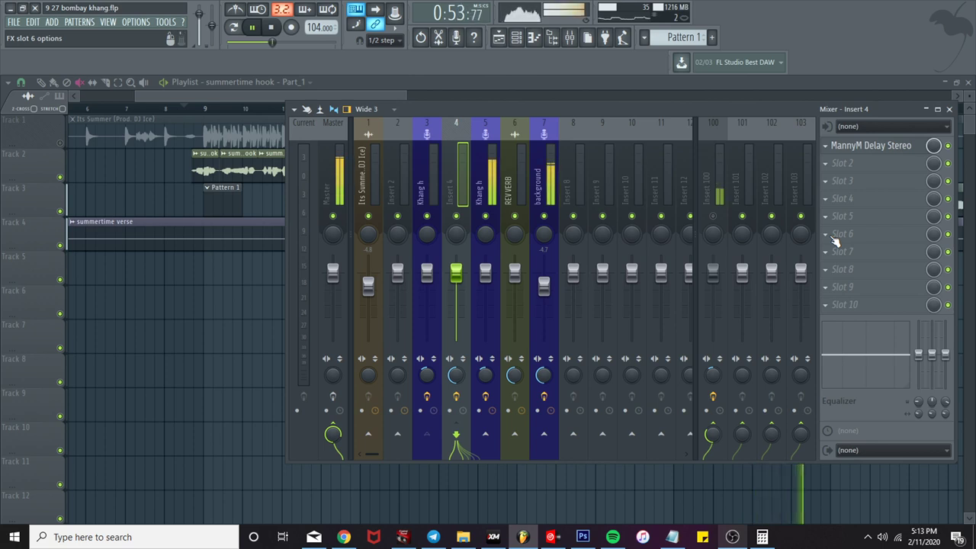
key("space")
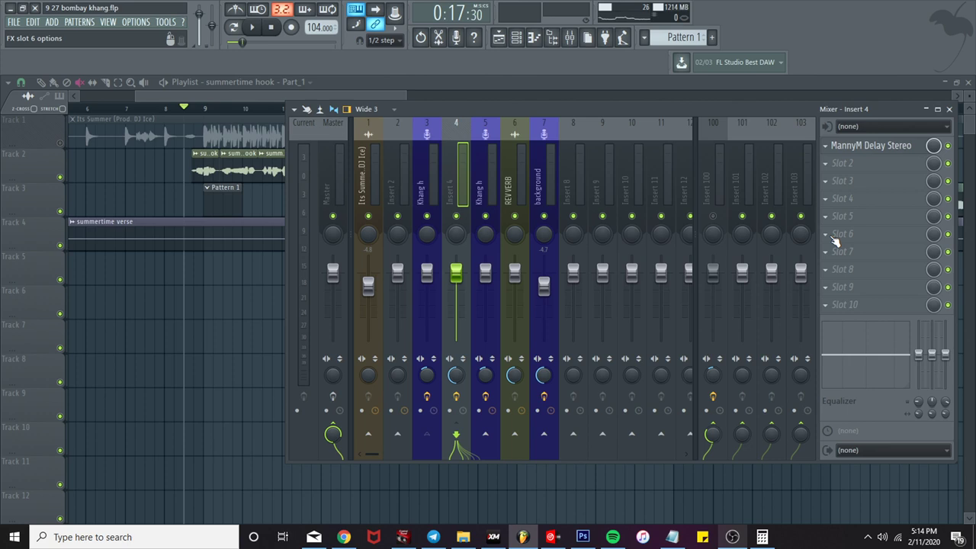
left_click(256, 97)
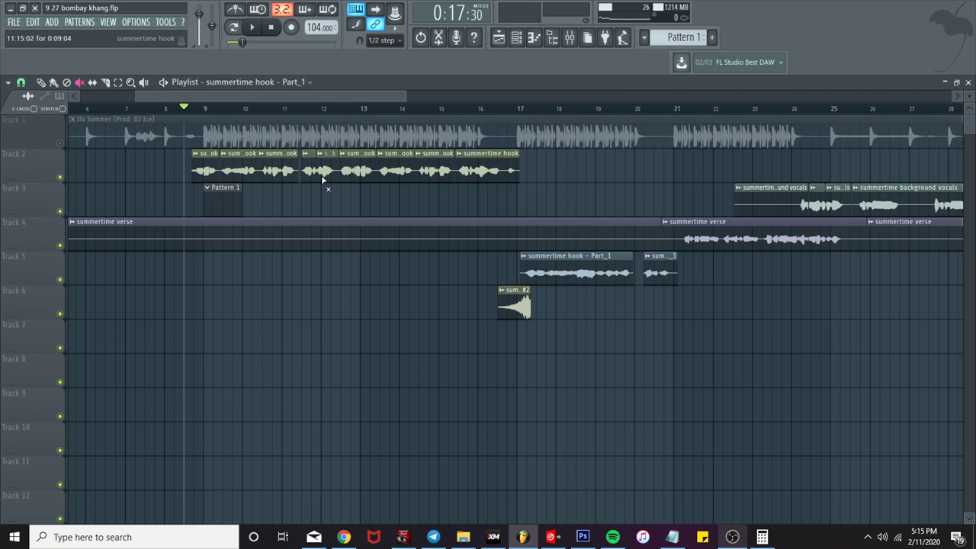
left_click(552, 538)
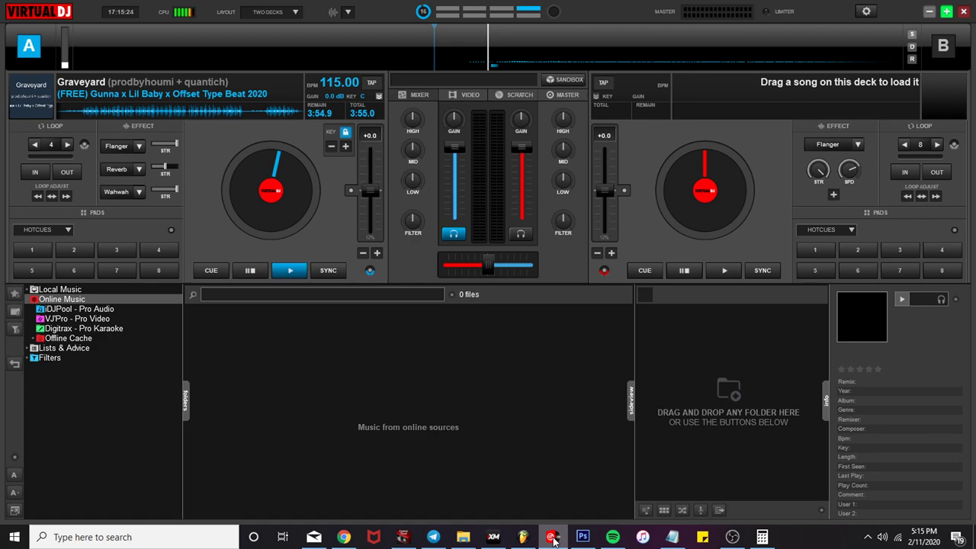
left_click(552, 538)
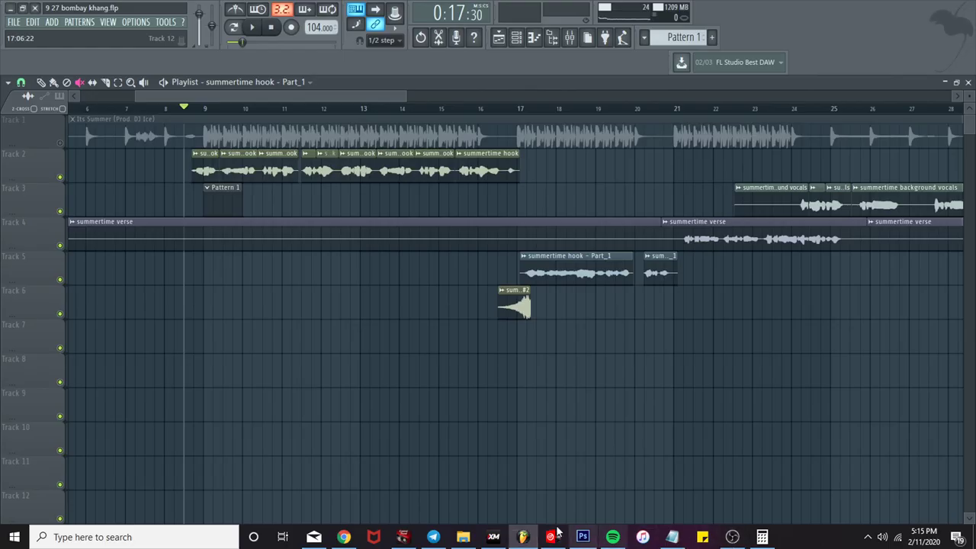
Step: Set the audio device to FL Studio ASIO and close the settings
left_click(136, 21)
left_click(152, 57)
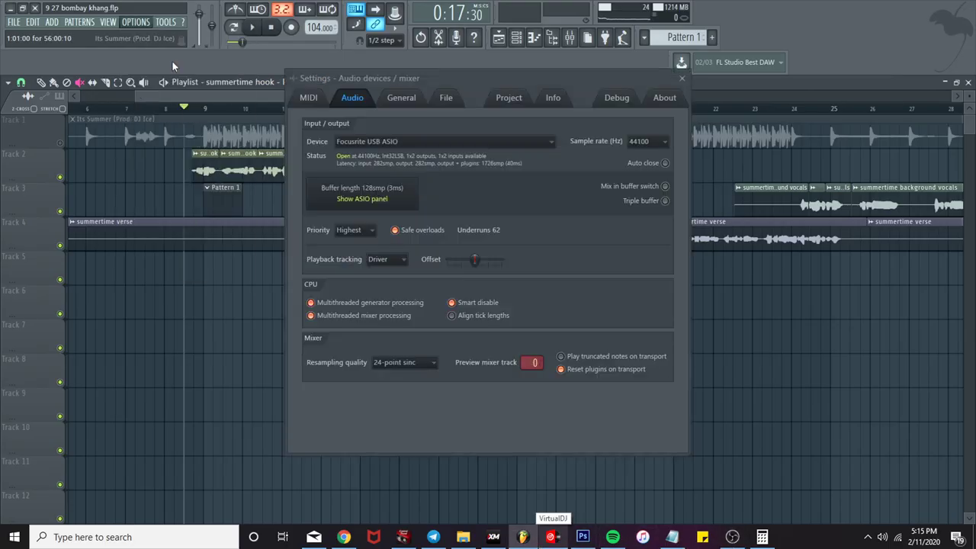
left_click(367, 142)
left_click(369, 223)
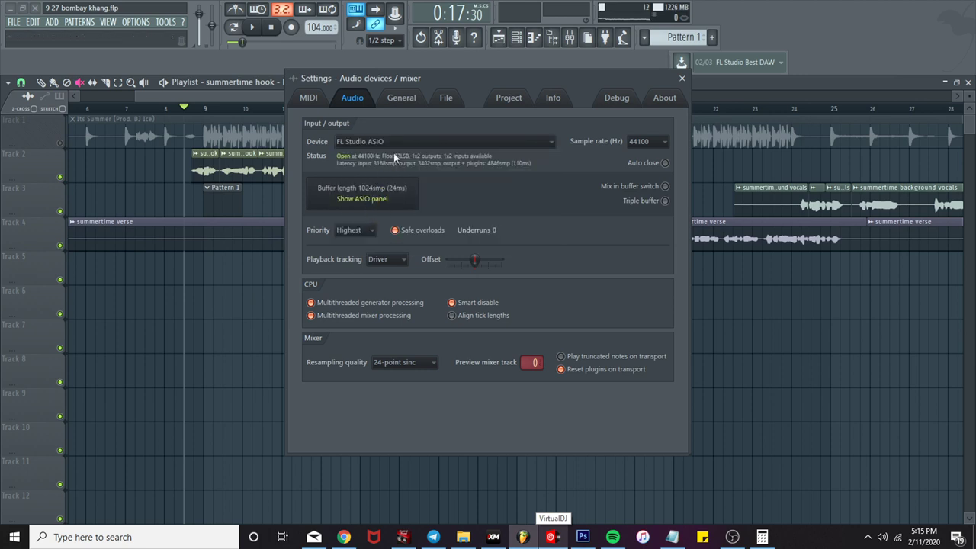
left_click(681, 78)
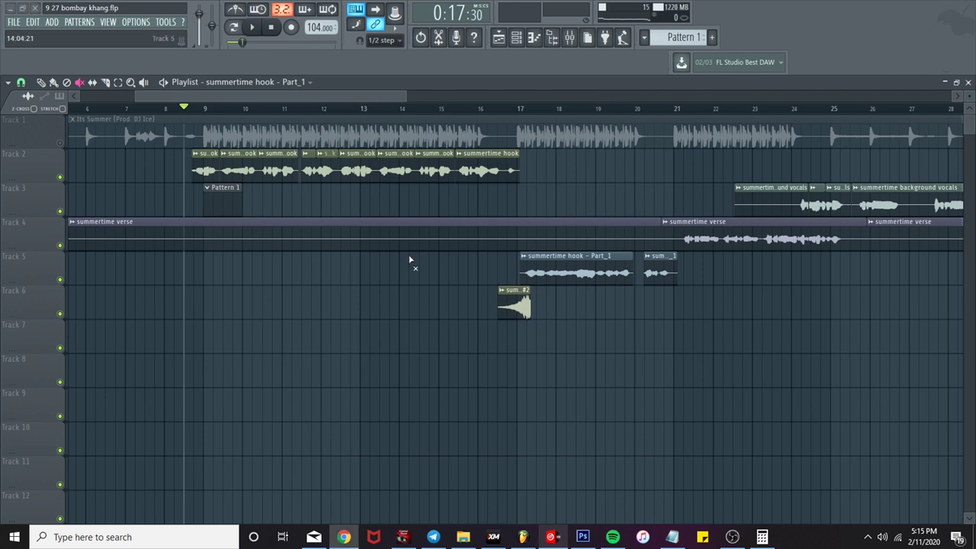
Step: Review the list of available audio devices in the settings, then close the settings
left_click(141, 22)
left_click(153, 40)
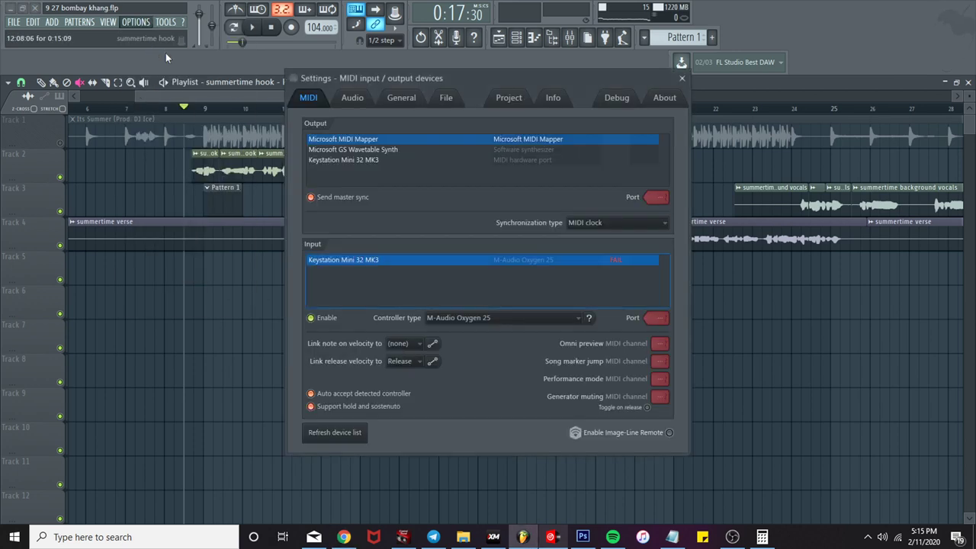
left_click(359, 99)
left_click(394, 142)
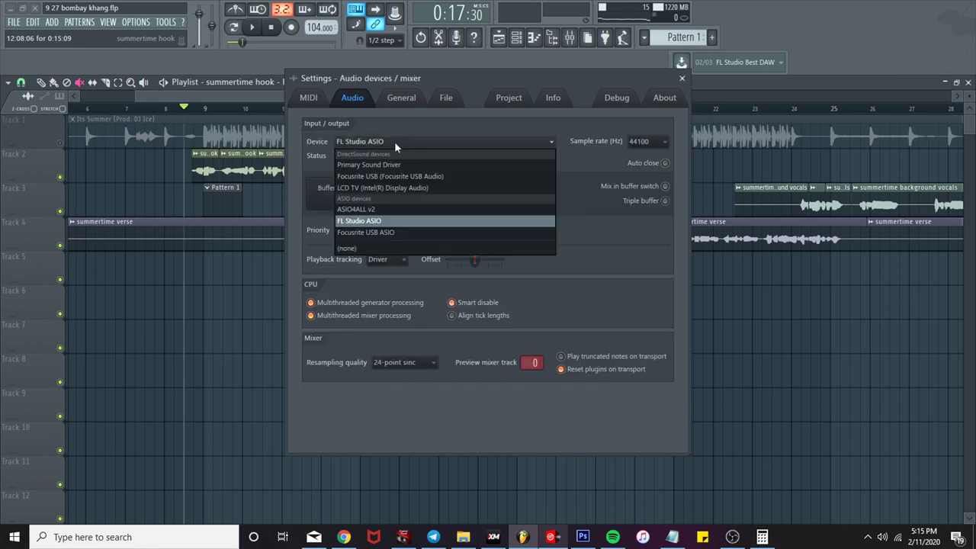
left_click(682, 82)
left_click(682, 82)
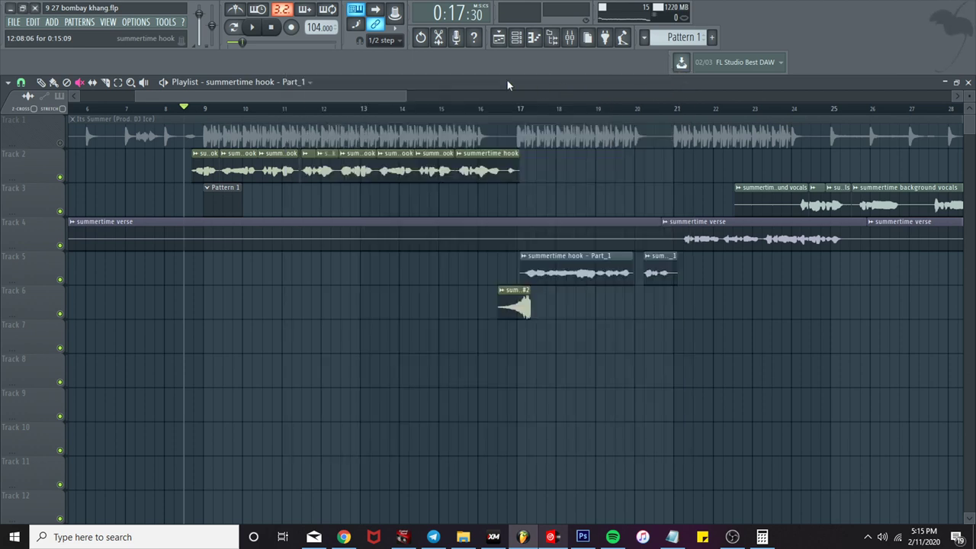
Step: Play the hook vocals briefly, then inspect the effect chain on mixer Insert 3 and return to the playlist
left_click(252, 27)
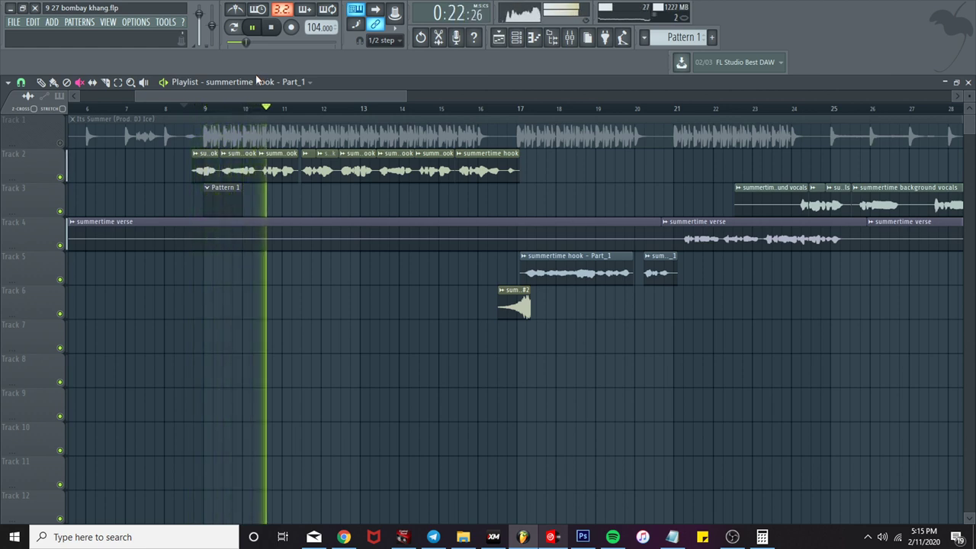
left_click(253, 27)
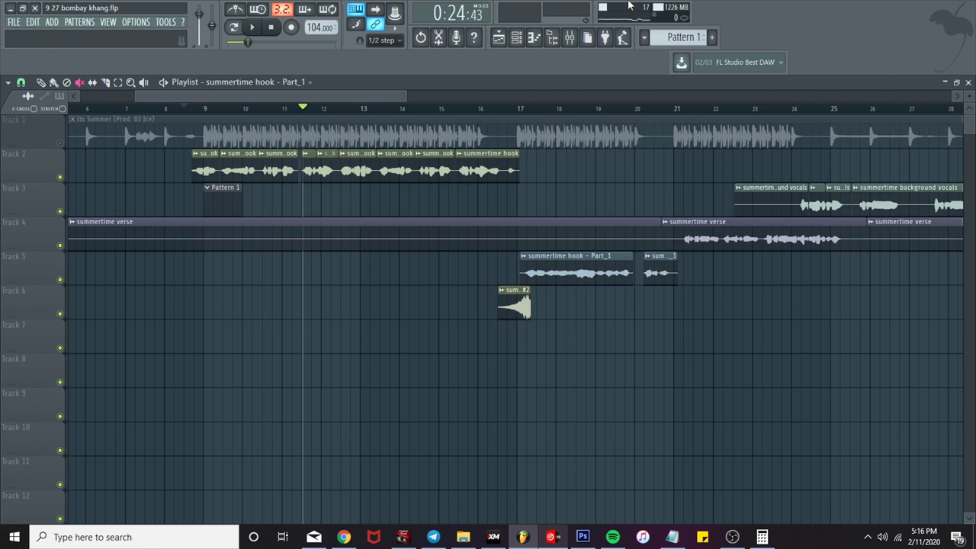
left_click(568, 38)
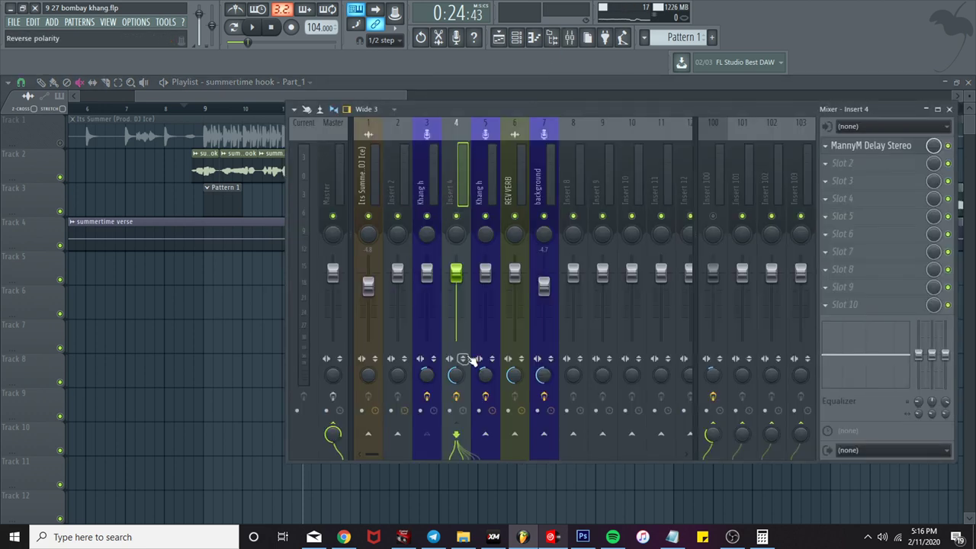
left_click(434, 158)
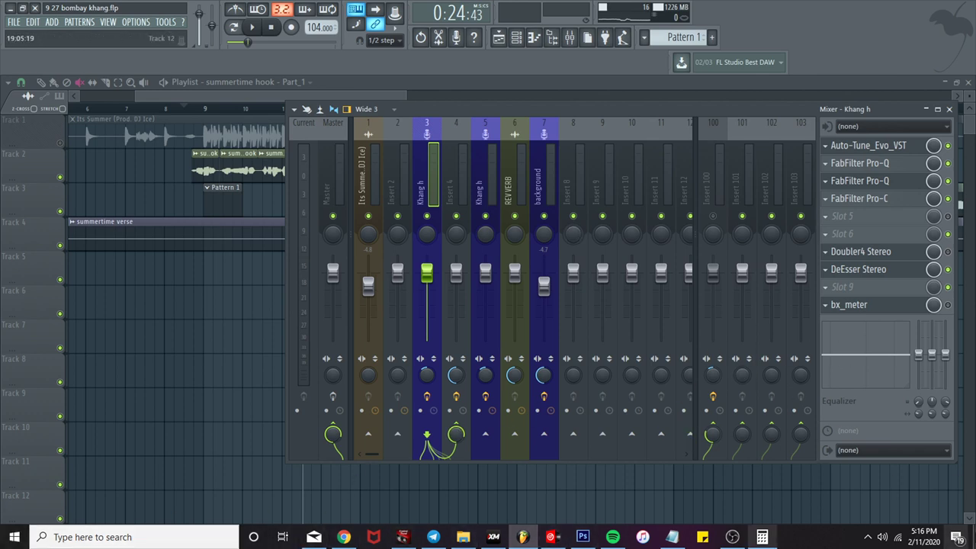
key("F9")
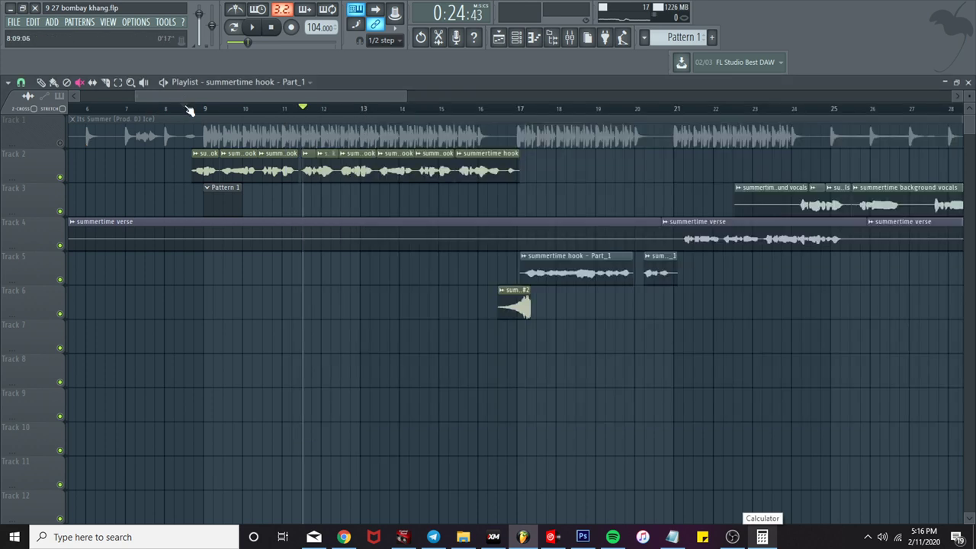
Step: Play the hook vocals from about bar 8.5 and select Insert 4 in the mixer to watch the delay's level
left_click(185, 110)
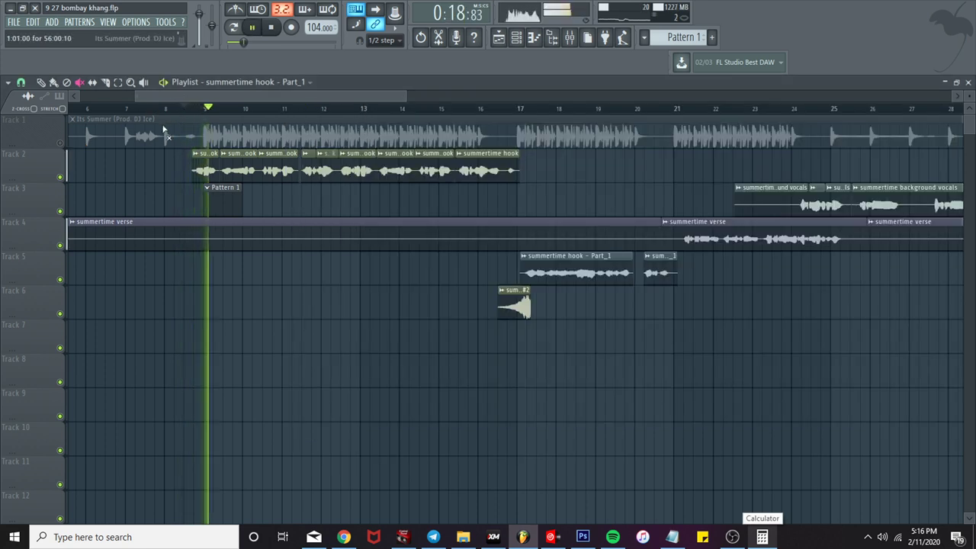
key("space")
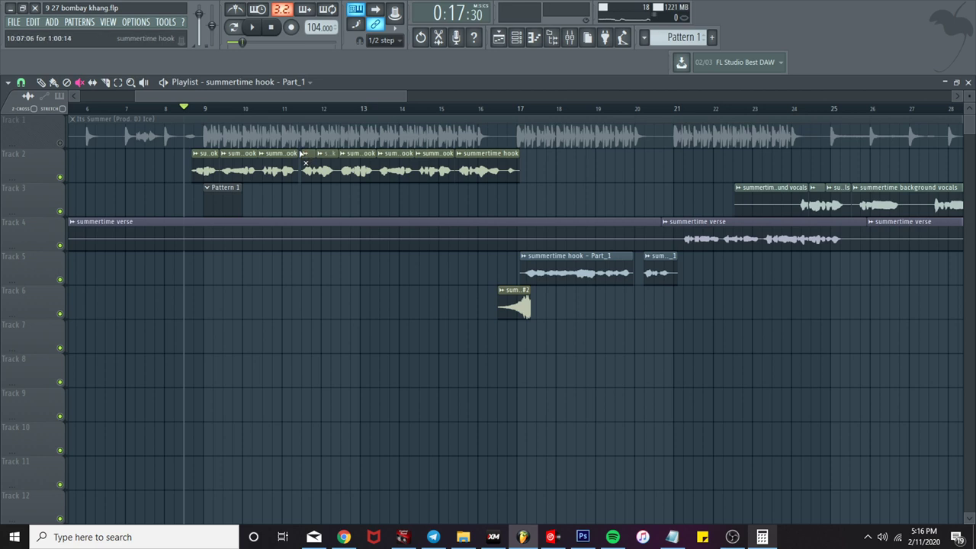
key("space")
left_click(569, 38)
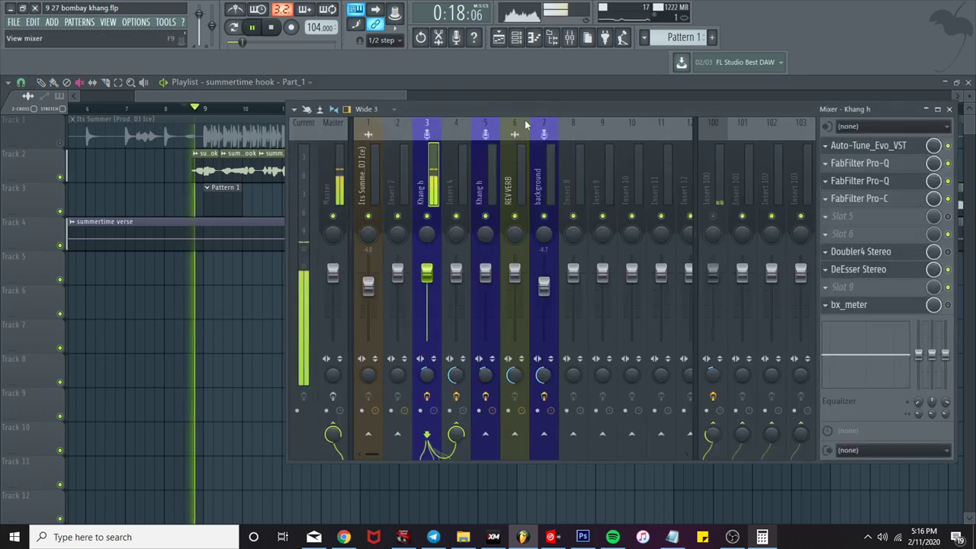
left_click(462, 195)
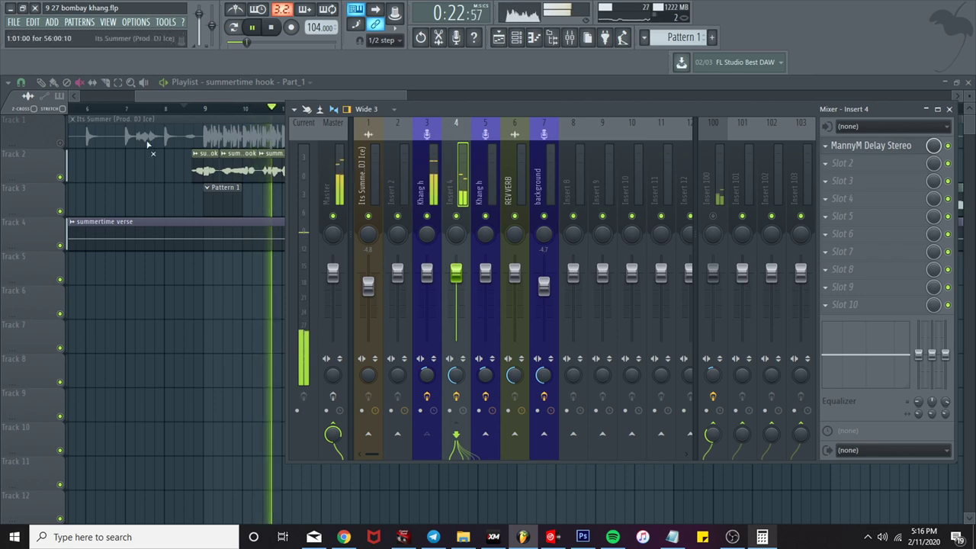
Step: Unmute the beat on Track 1, replay the hook together with it, and stop playback with the mixer open
left_click(60, 143)
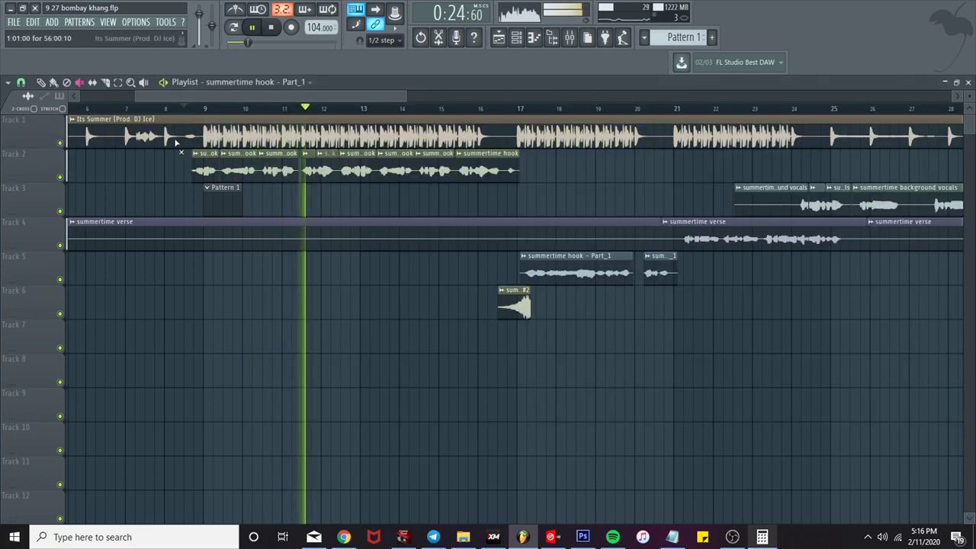
key("space")
key("space")
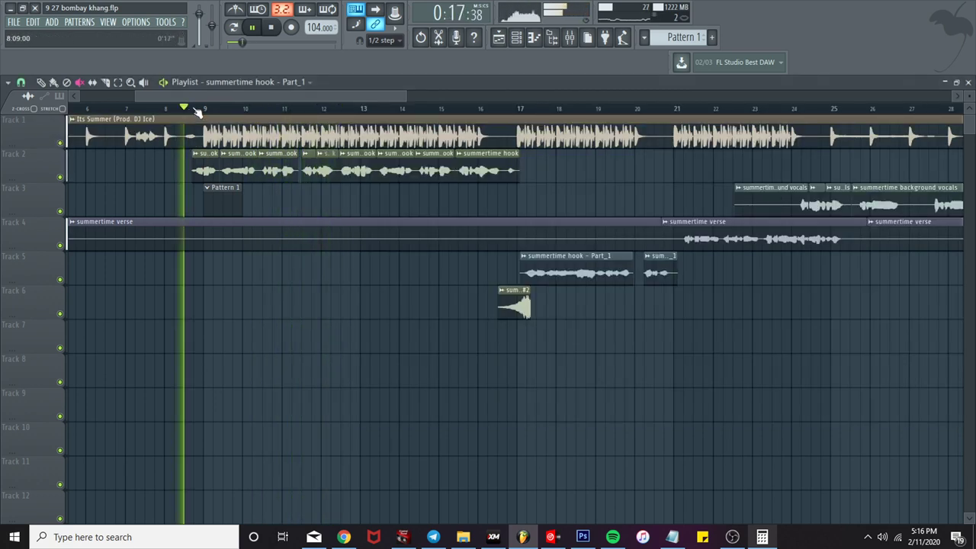
left_click(571, 38)
key("space")
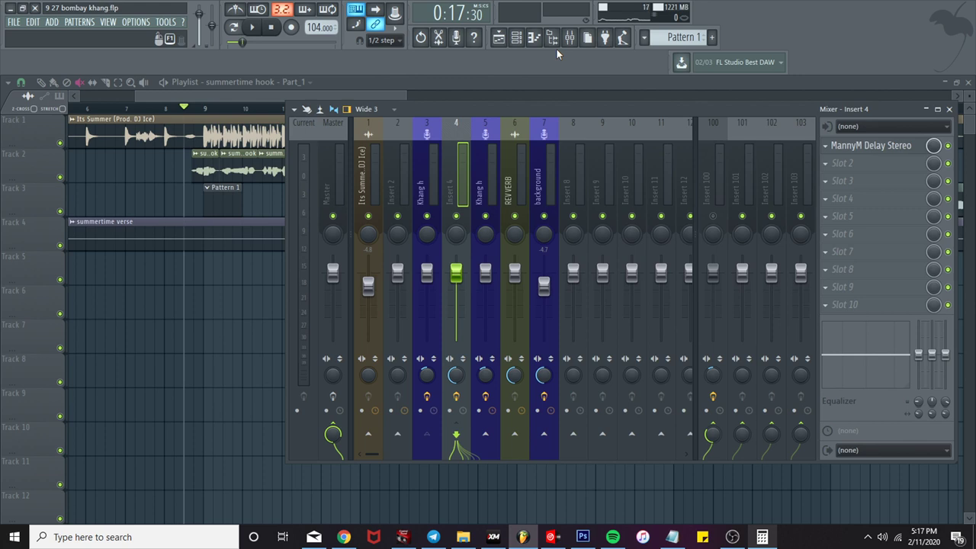
left_click(220, 91)
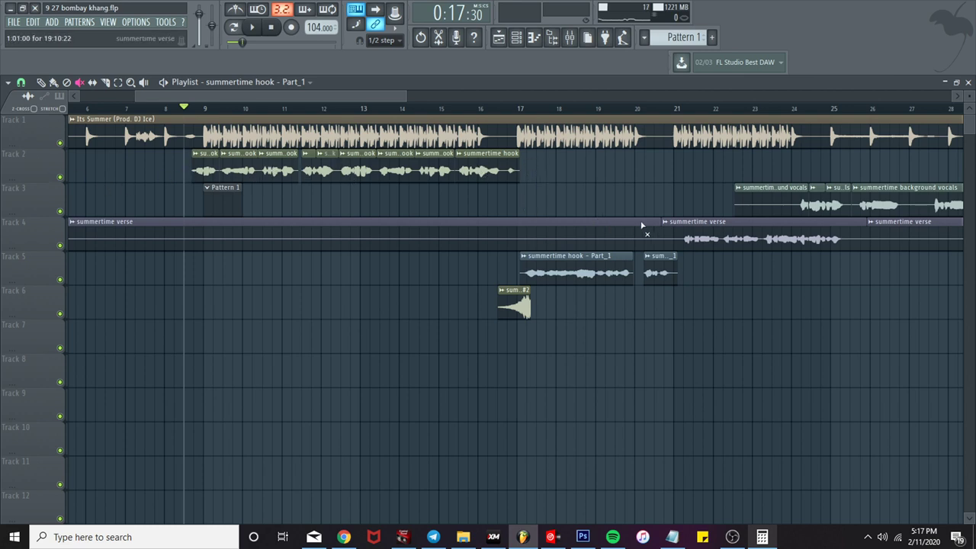
scroll(540, 206, "down", 2)
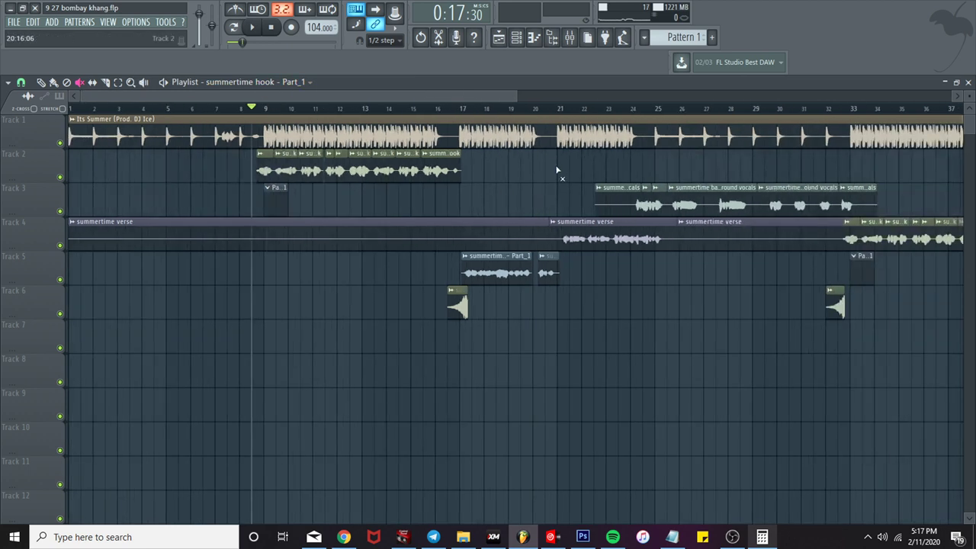
scroll(431, 194, "up", 2)
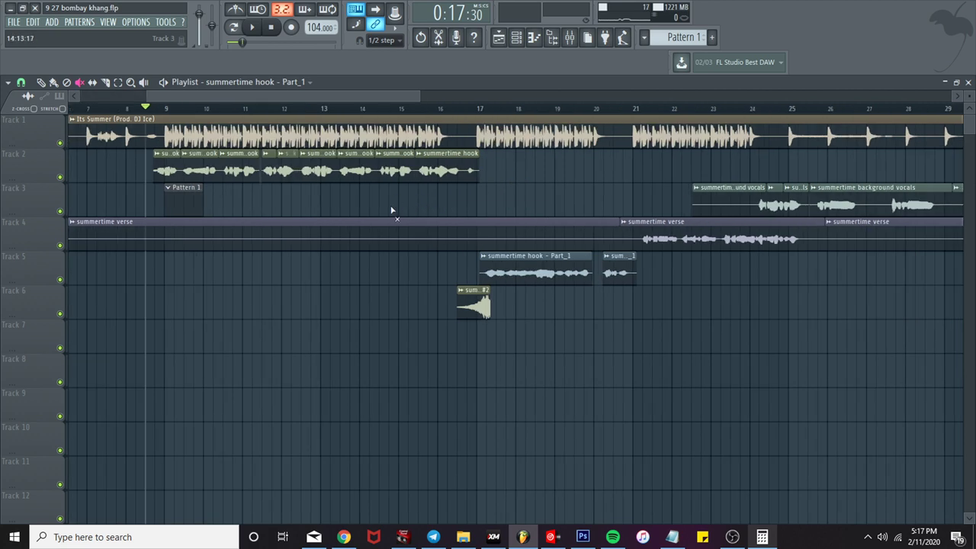
scroll(391, 210, "down", 1)
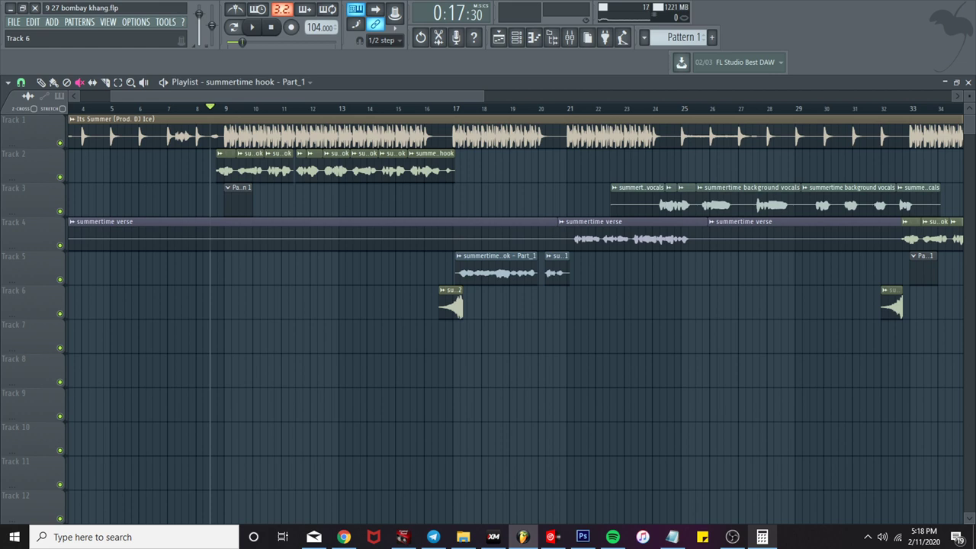
Step: Move three hook vocal clips off Track 2: the one before bar 11.5 to Track 3, near bar 12 to Track 5, near bar 13 to Track 6
left_click_drag(220, 91, 236, 91)
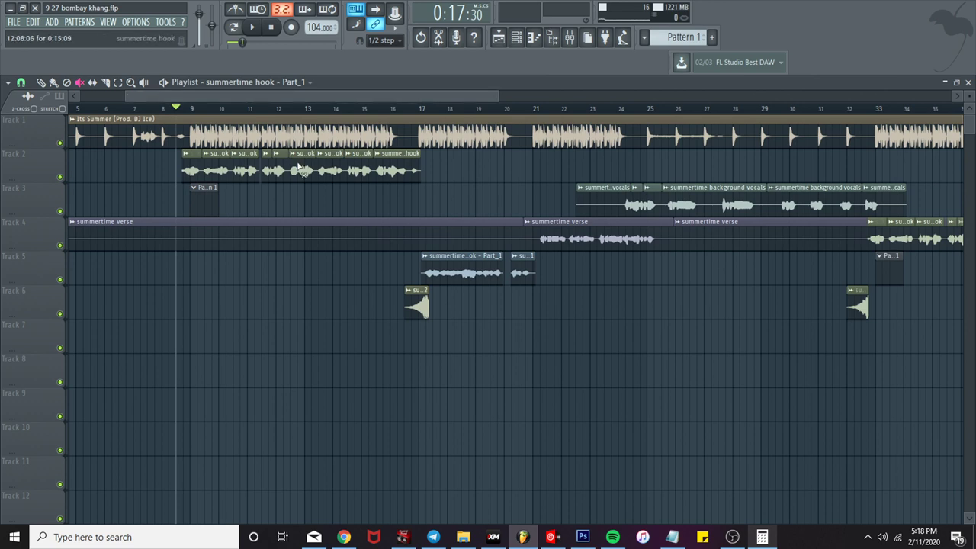
scroll(229, 164, "up", 3)
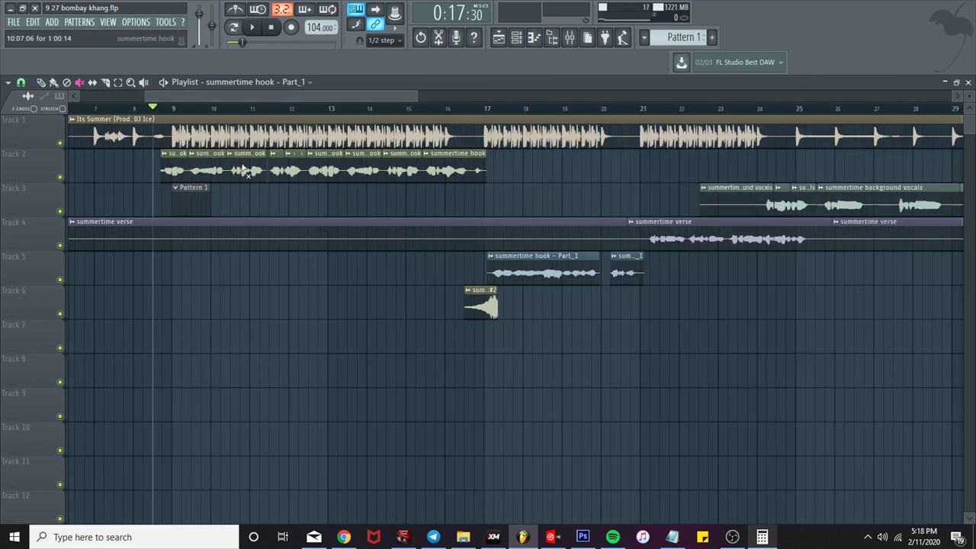
left_click(43, 85)
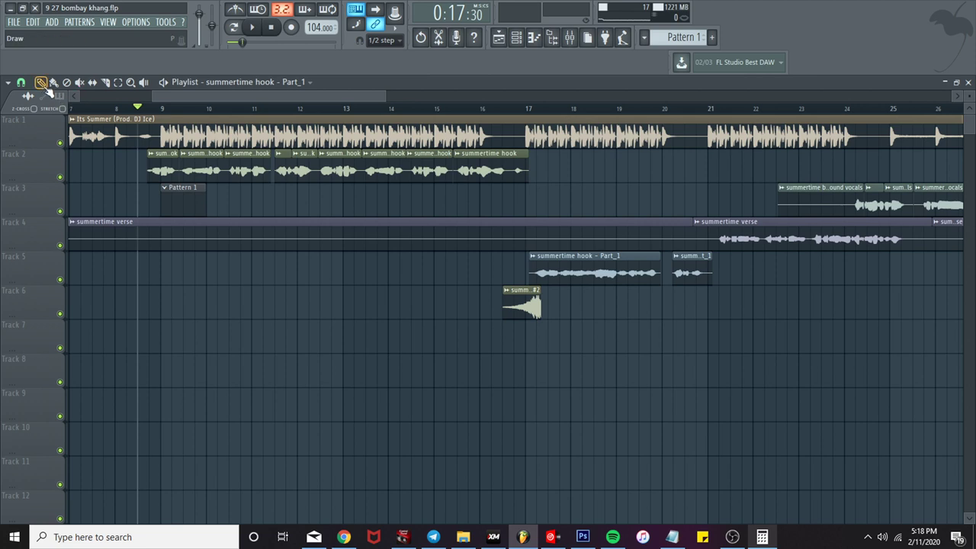
left_click(235, 169)
left_click_drag(235, 169, 236, 202)
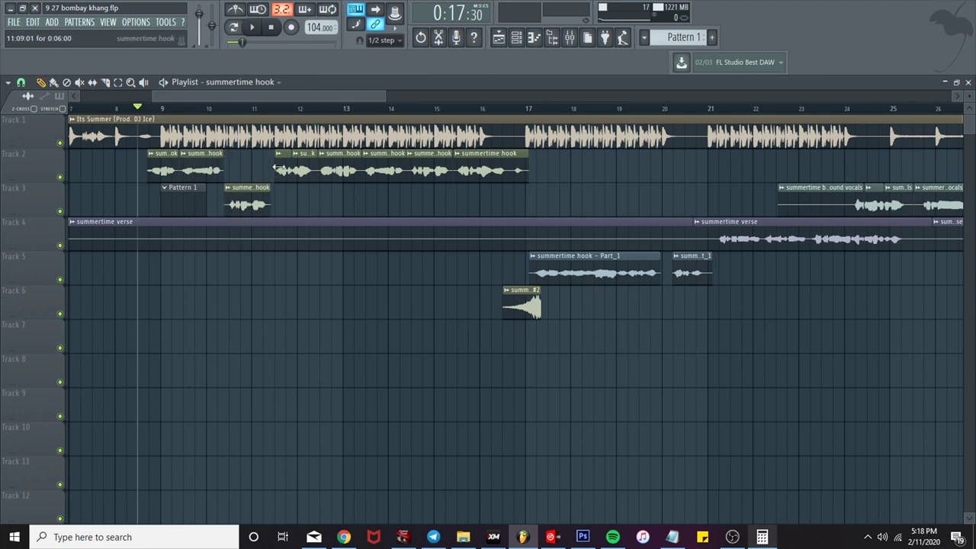
left_click_drag(293, 161, 285, 270)
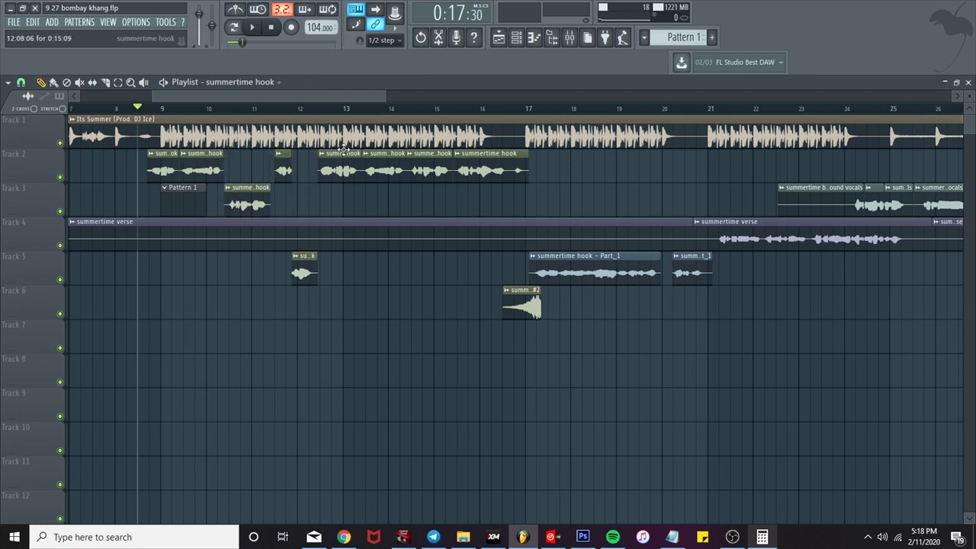
left_click_drag(343, 166, 347, 308)
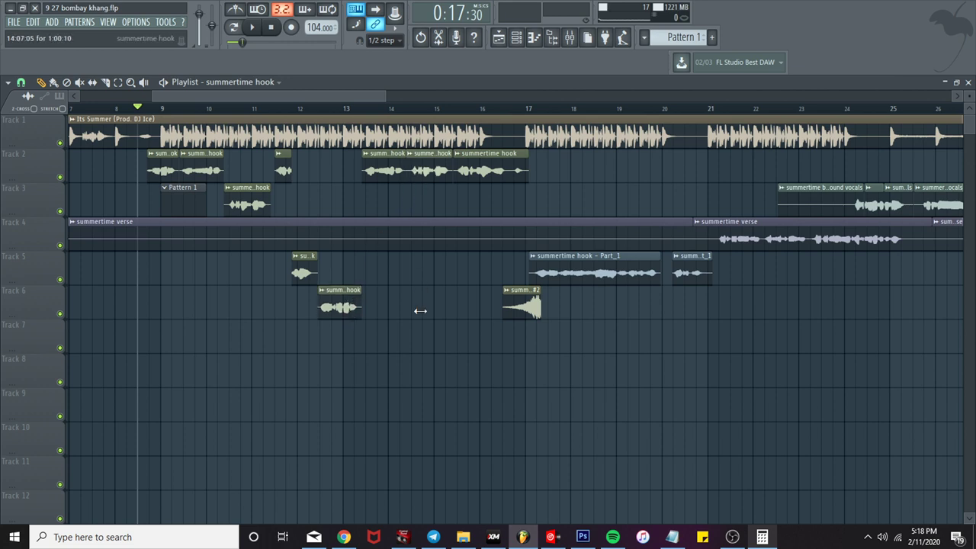
Step: Move the hook clip near bar 14 to Track 6, and return all displaced hook clips to their original places on Track 2
left_click_drag(393, 172, 395, 307)
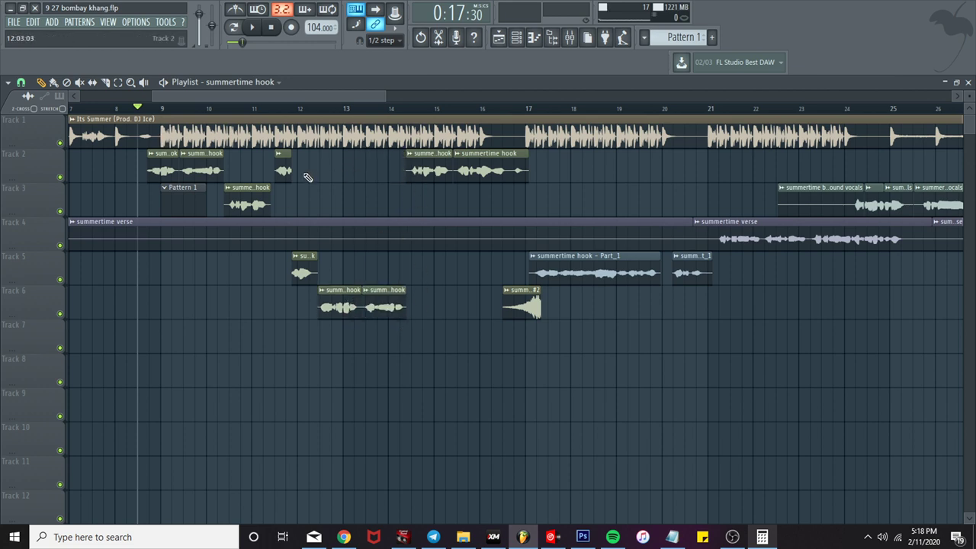
left_click_drag(247, 202, 252, 168)
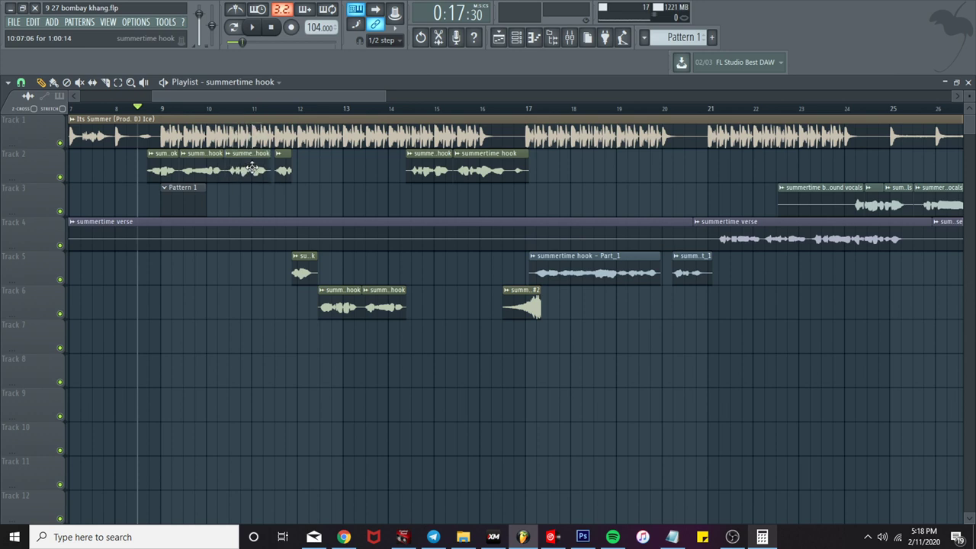
left_click_drag(301, 273, 302, 170)
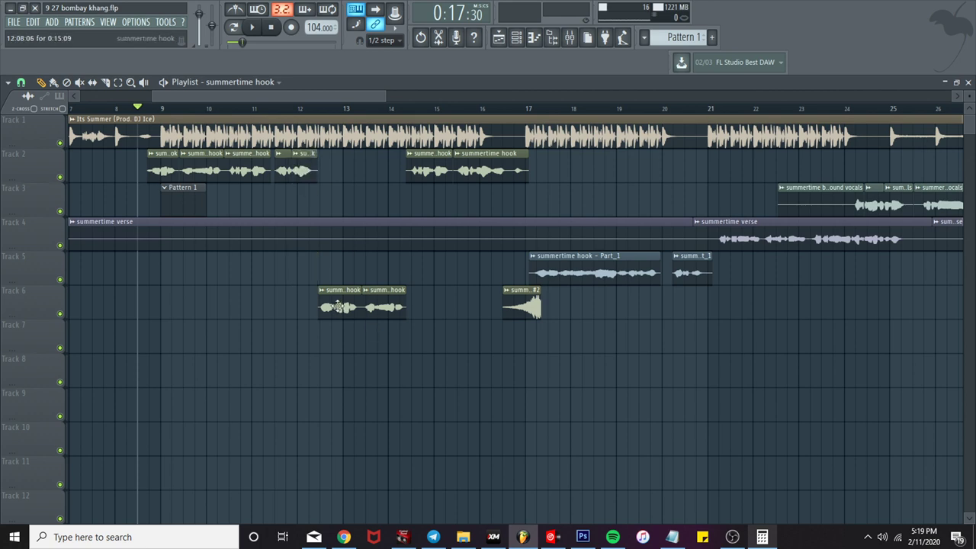
left_click_drag(337, 307, 340, 169)
left_click_drag(386, 289, 400, 198)
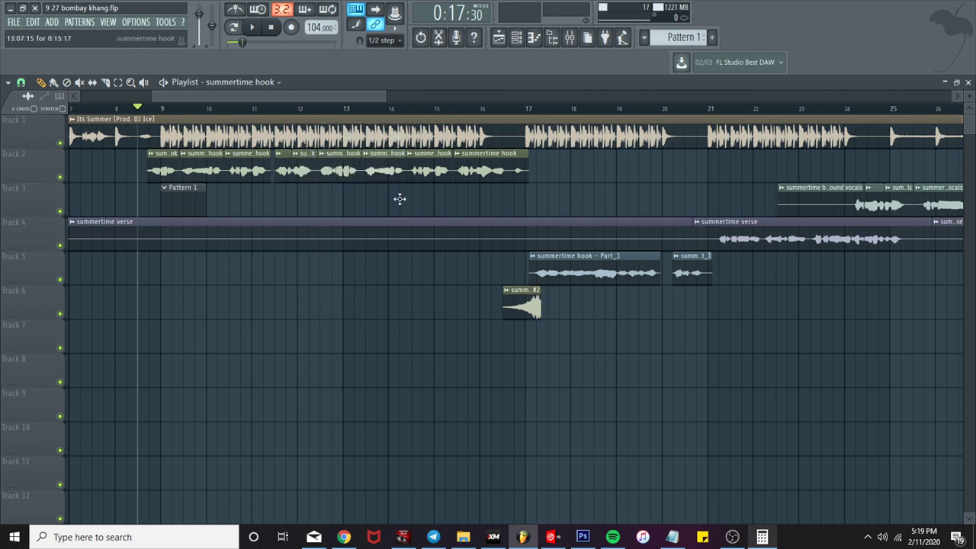
Step: Slice the first hook clip on Track 2 near its end and the second near bar 9.7, and delete the first clip's short tail
scroll(310, 178, "up", 2, "ctrl")
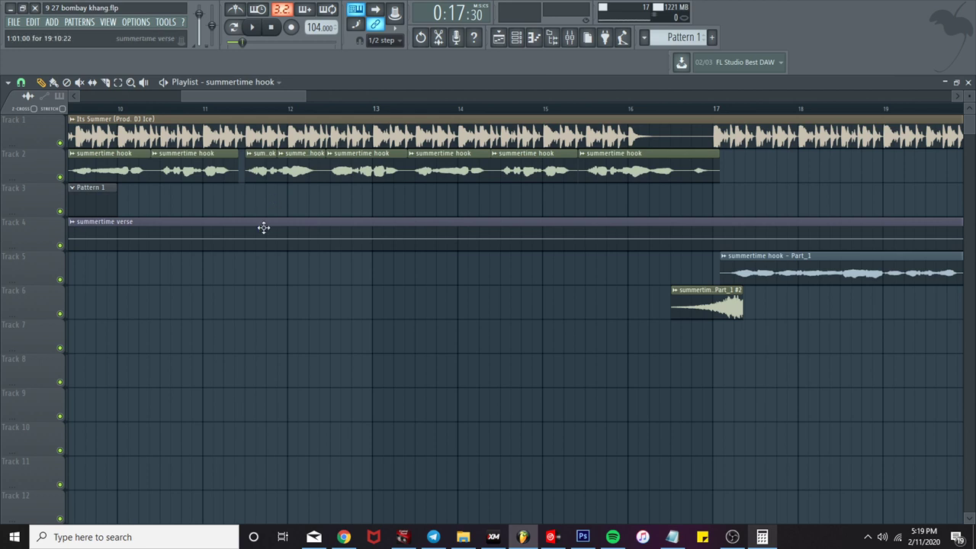
scroll(263, 227, "down", 1, "ctrl")
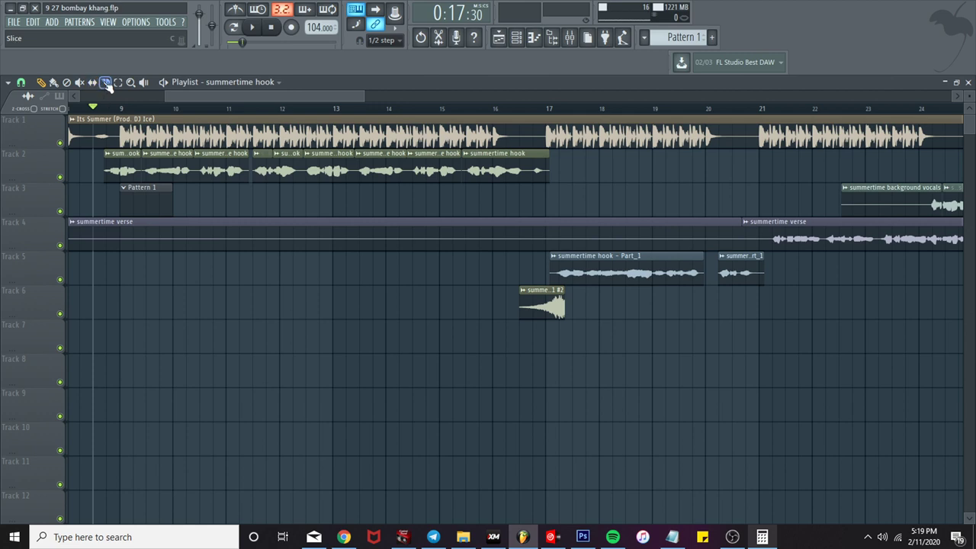
scroll(111, 157, "up", 3, "ctrl")
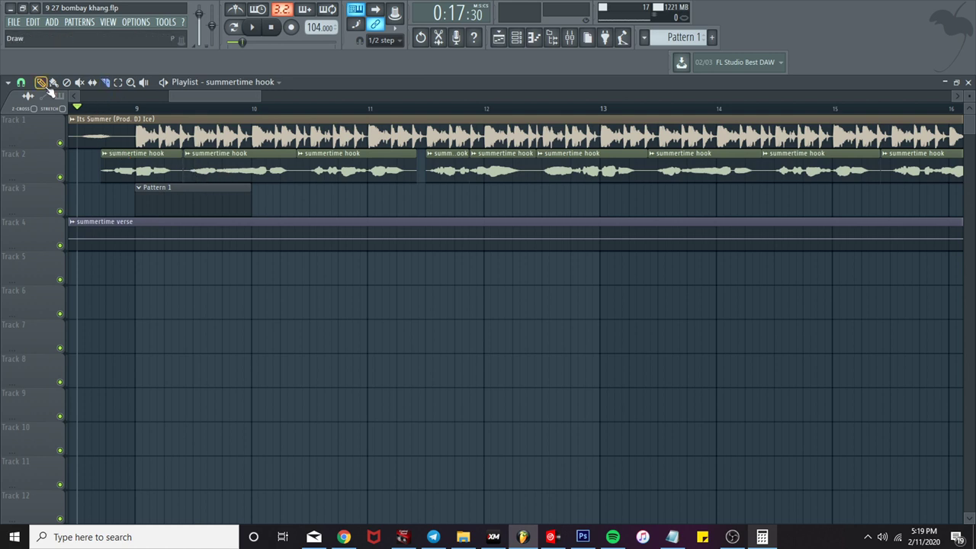
scroll(183, 174, "up", 2)
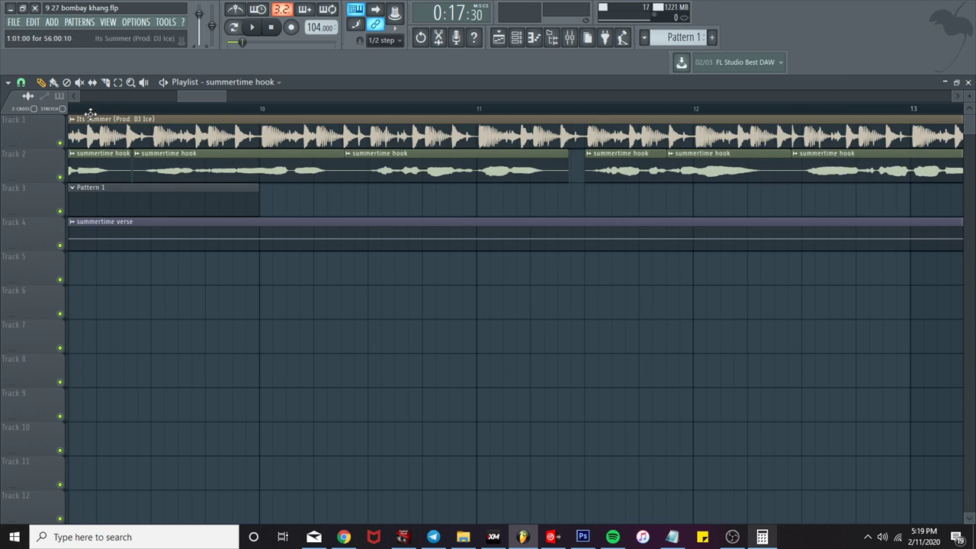
left_click(105, 81)
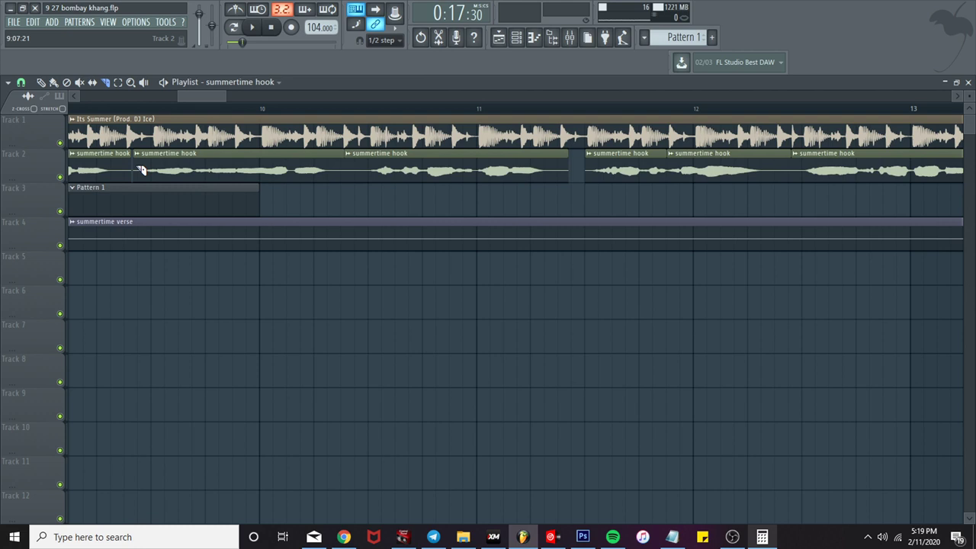
scroll(152, 174, "up", 1)
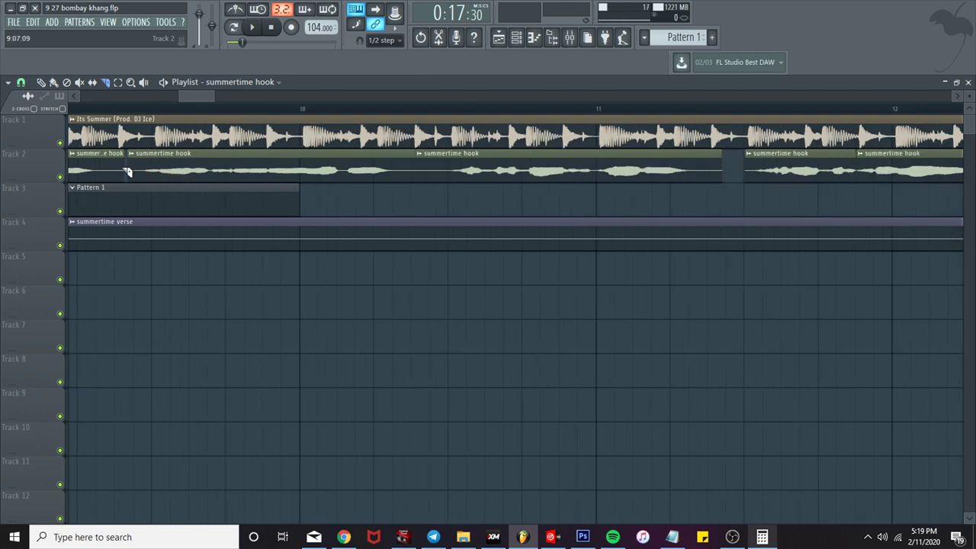
left_click(131, 173)
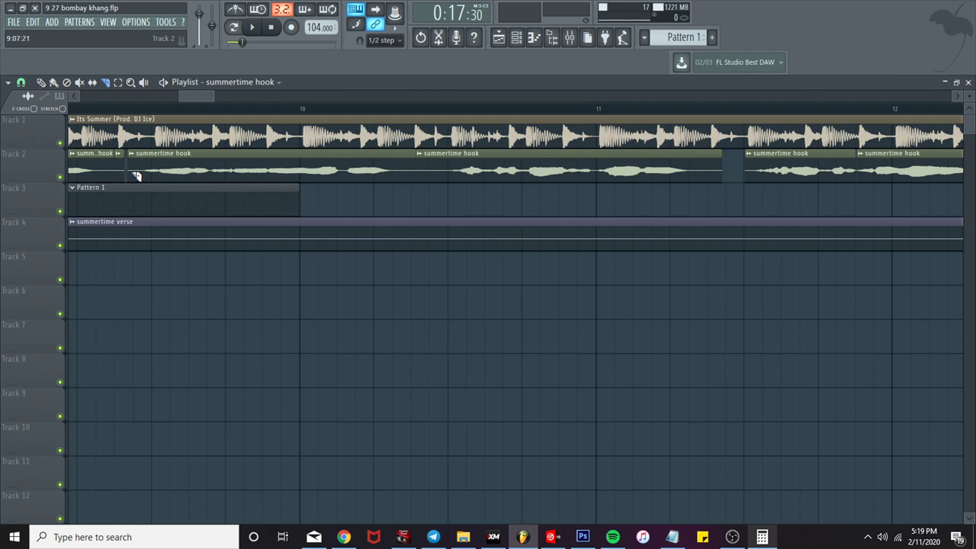
left_click(209, 175)
left_click(42, 84)
right_click(117, 158)
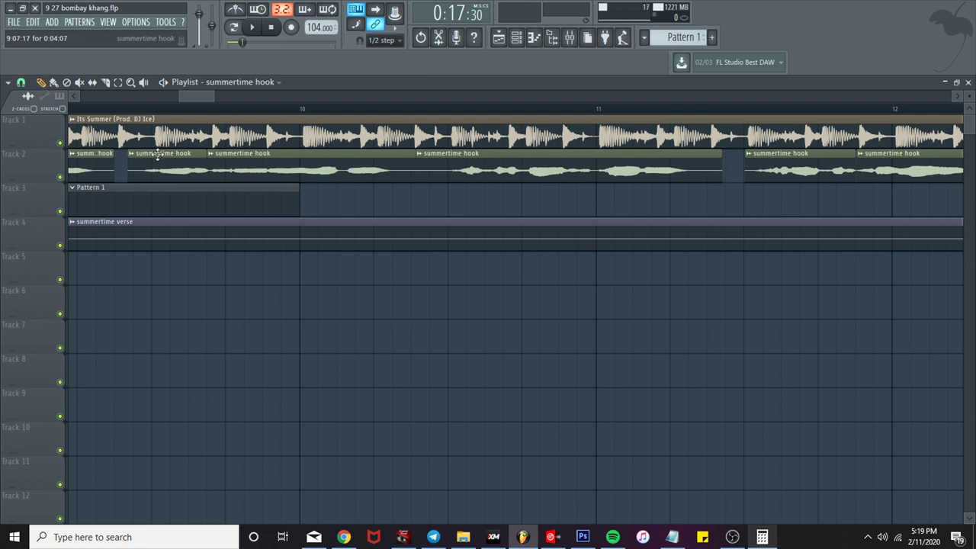
left_click(131, 154)
left_click(260, 177)
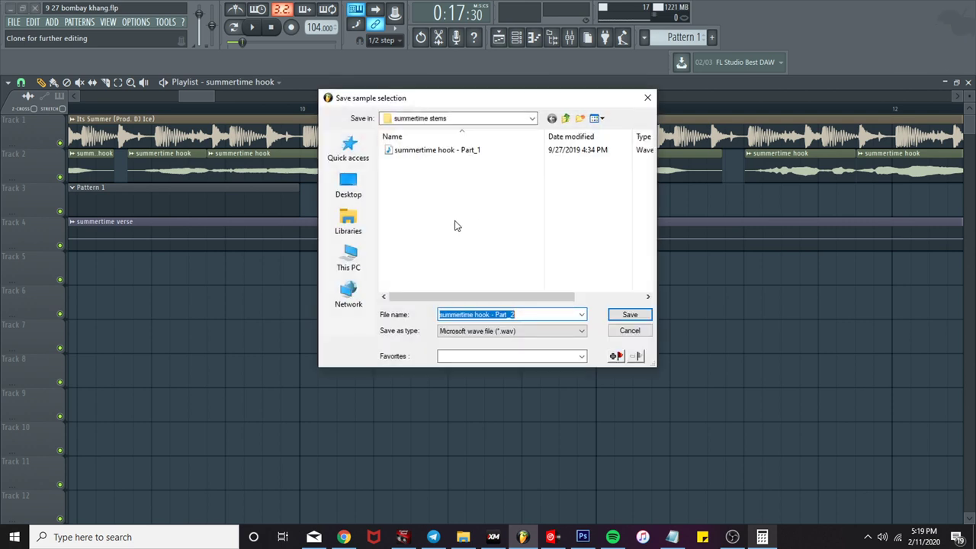
left_click(646, 99)
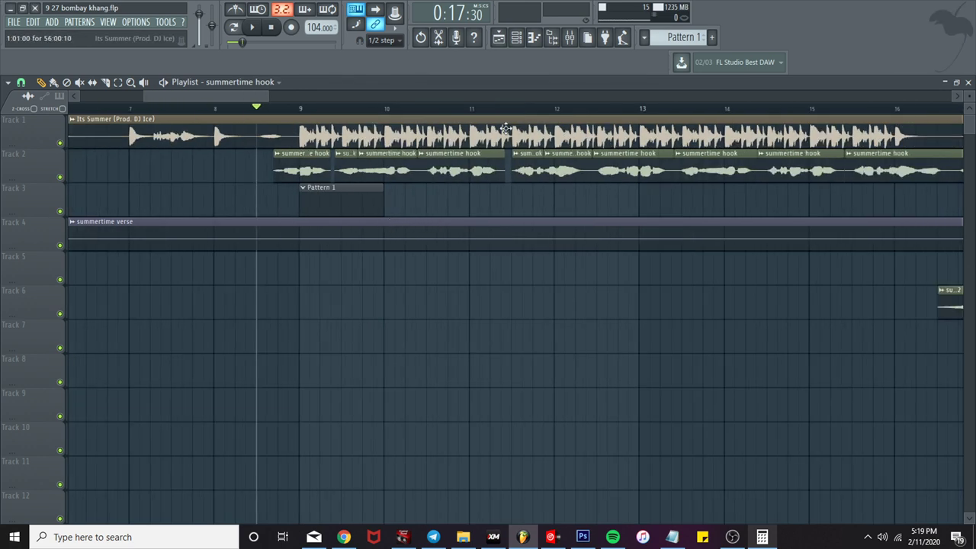
Step: Play the arrangement from about bar 8.5 through the hook to past bar 18, and stop playback
scroll(472, 223, "down", 3)
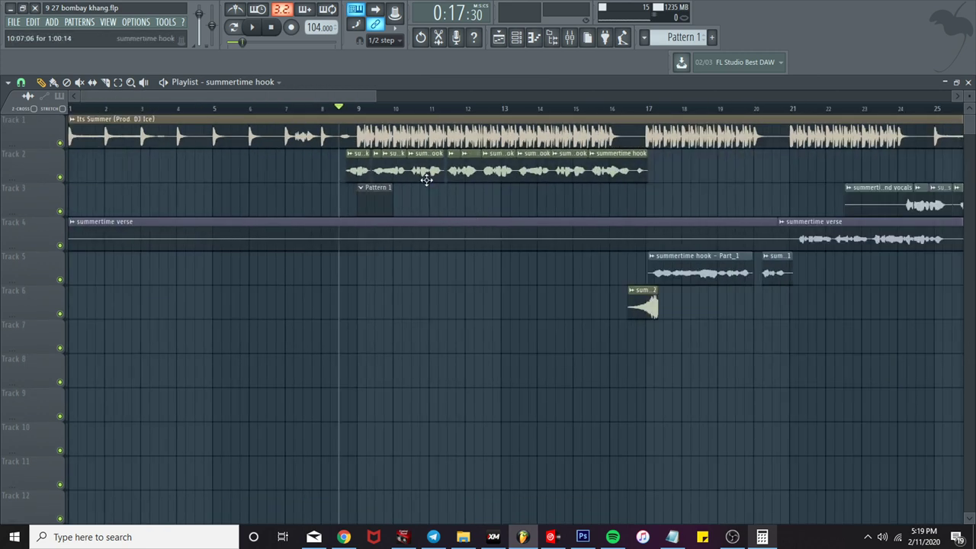
left_click_drag(366, 95, 392, 96)
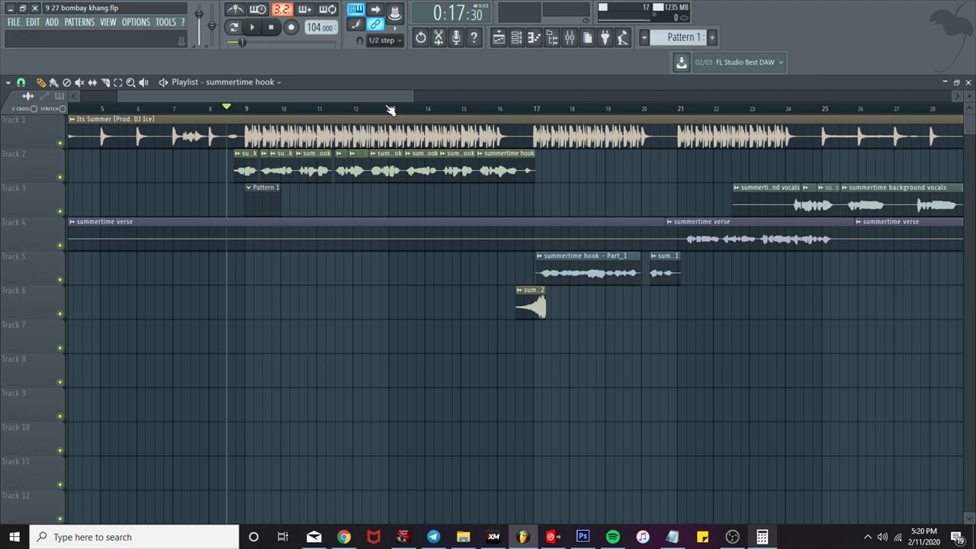
key("space")
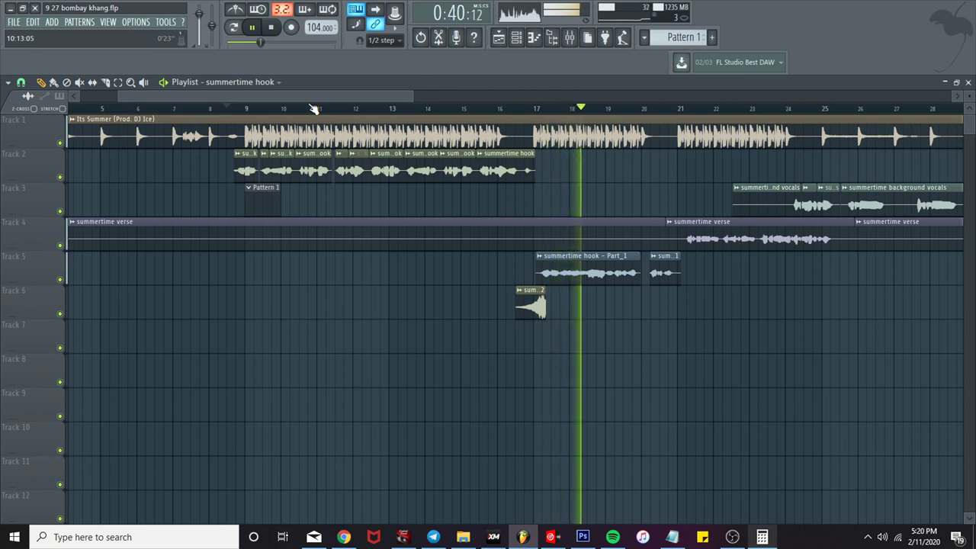
key("space")
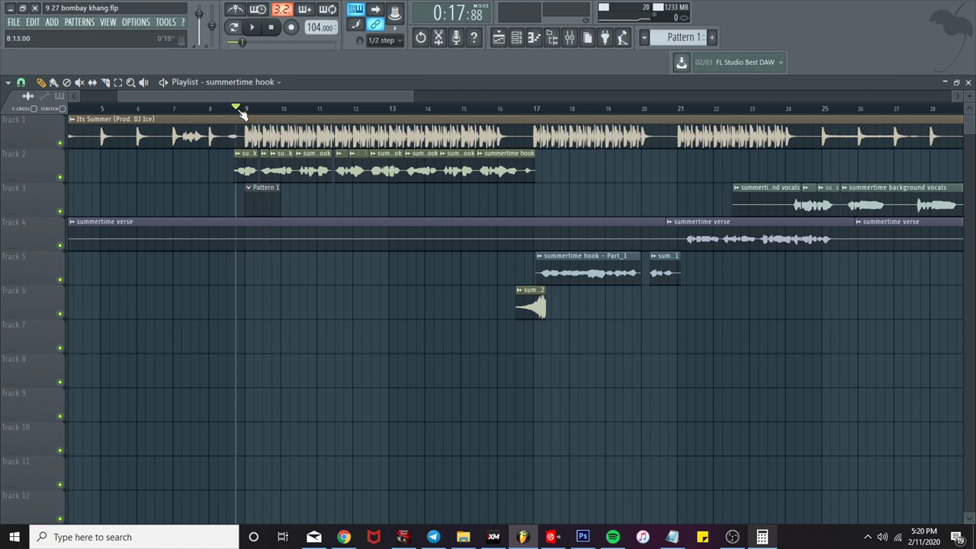
Step: Open the first FabFilter Pro-Q in the effect chain of mixer Insert 3
scroll(261, 160, "up", 3, "ctrl")
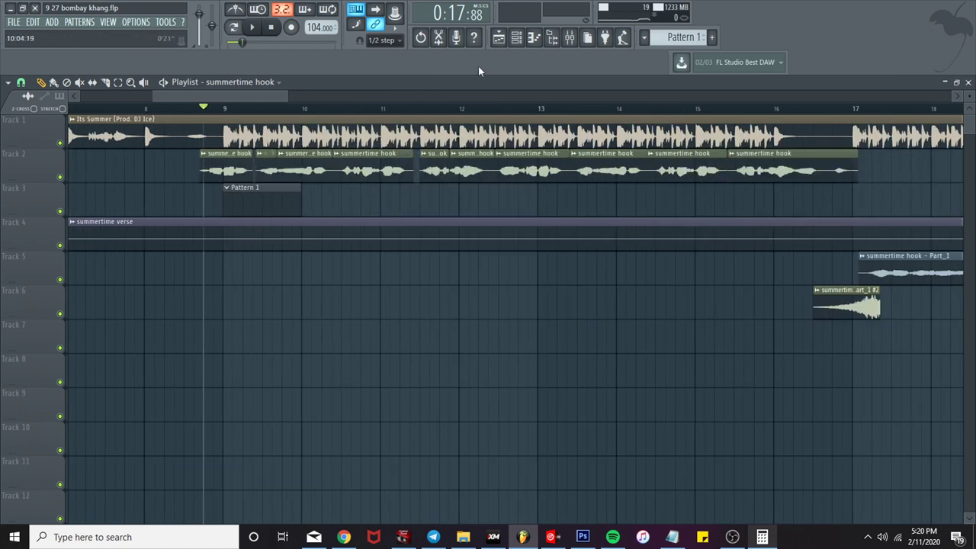
left_click(569, 37)
left_click(426, 221)
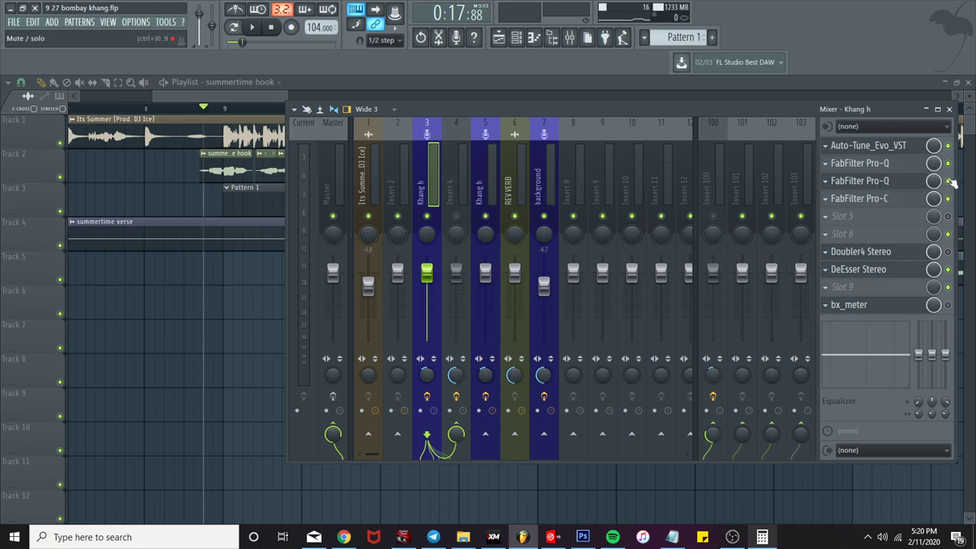
left_click(890, 163)
left_click(890, 163)
left_click(891, 163)
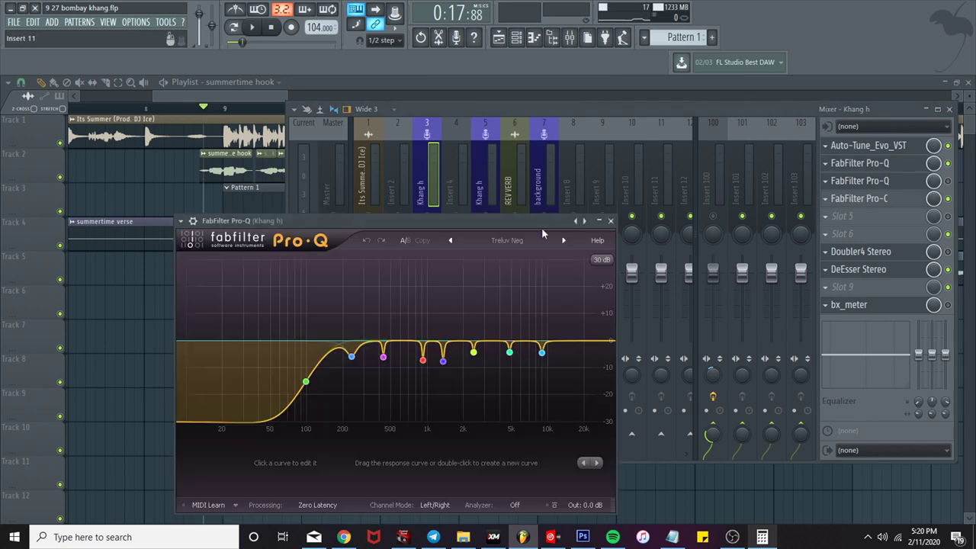
Step: Set the Pro-Q low shelf band's frequency to 82.787 Hz while the hook plays, and return to the playlist after stopping playback
key("space")
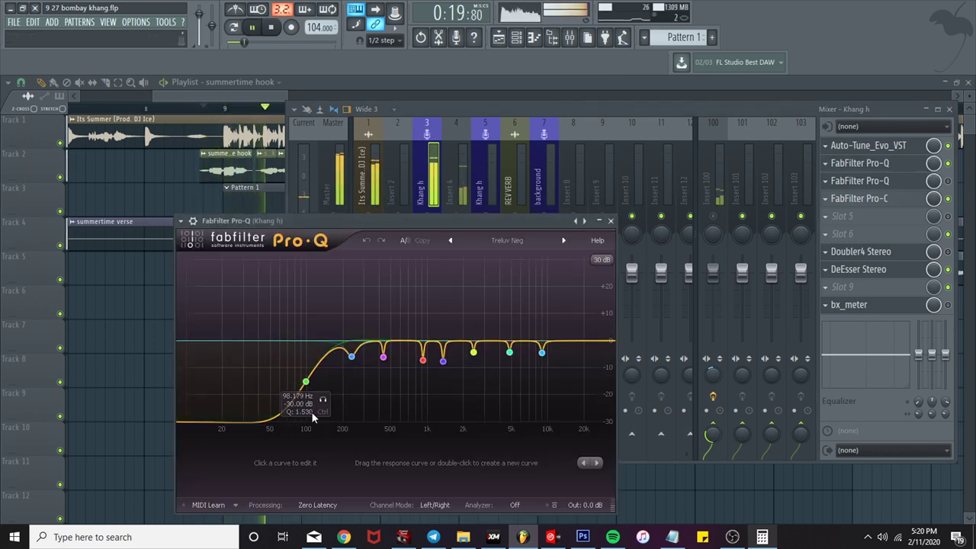
left_click(305, 395)
left_click_drag(335, 463, 329, 470)
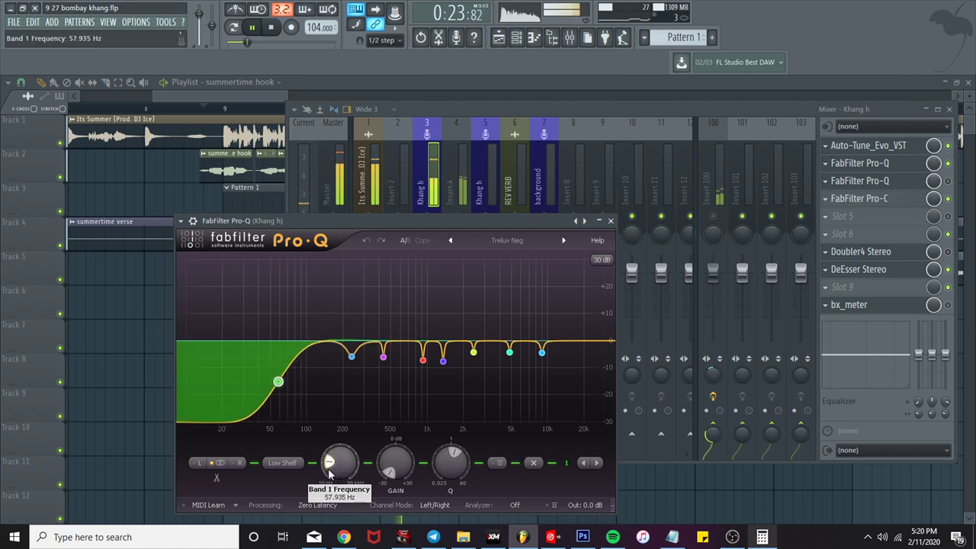
scroll(329, 473, "up", 4)
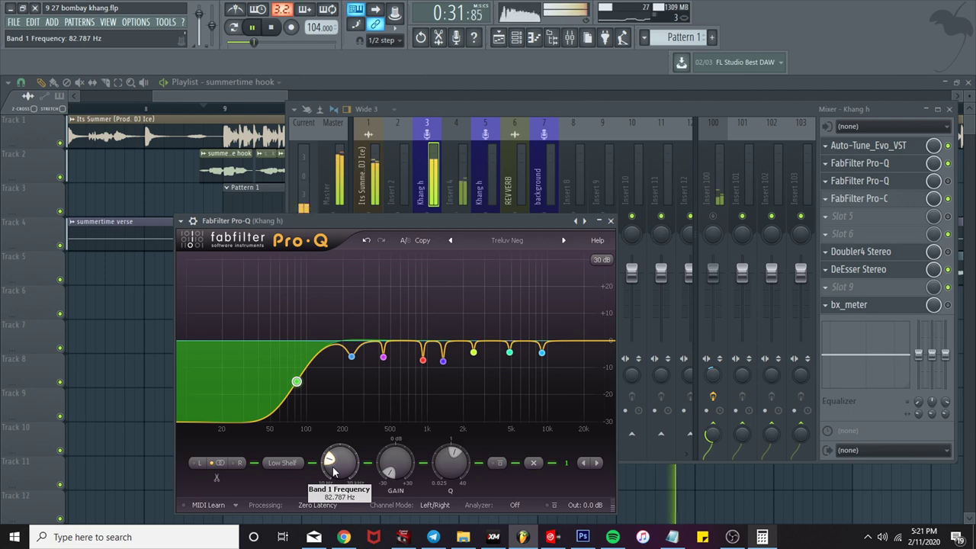
key("space")
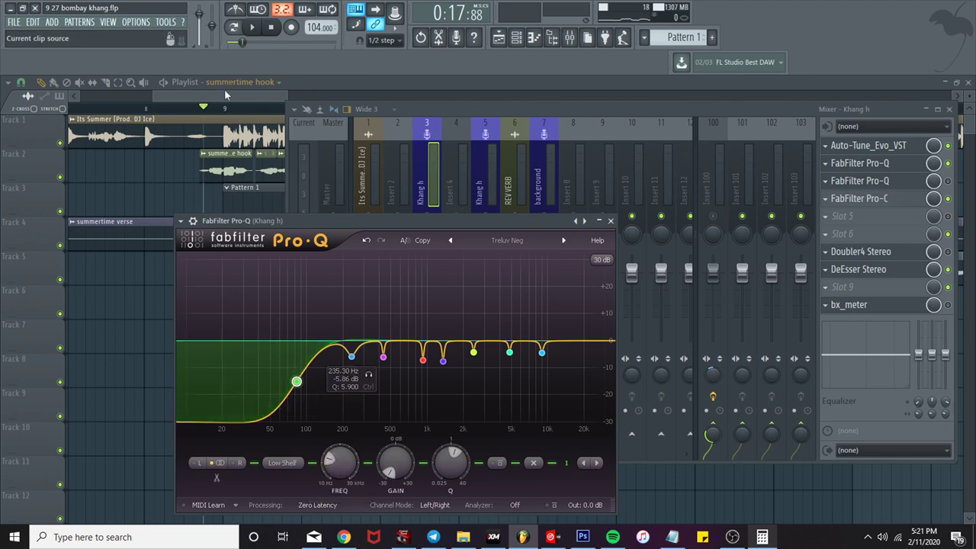
left_click(224, 182)
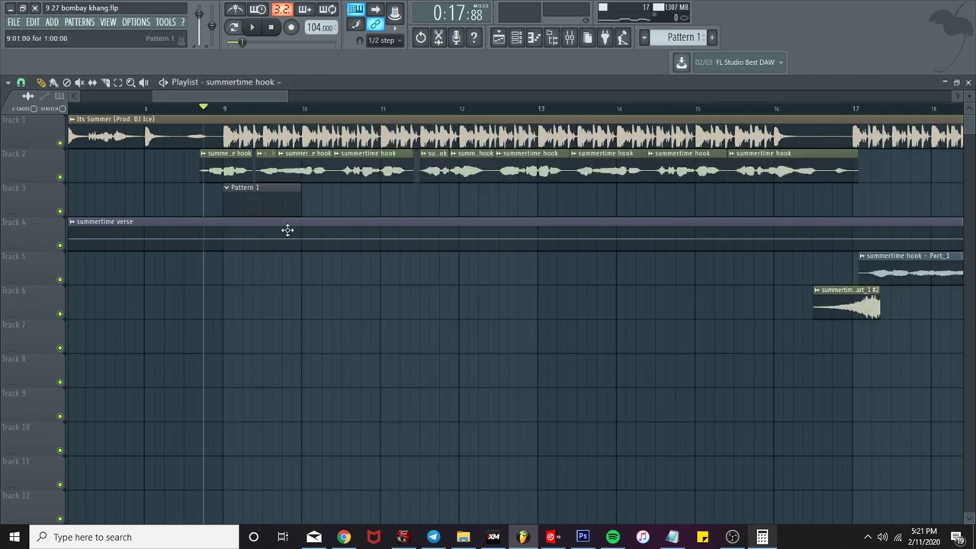
Step: Examine the full song arrangement and the unused playlist tracks below it
scroll(292, 232, "down", 3)
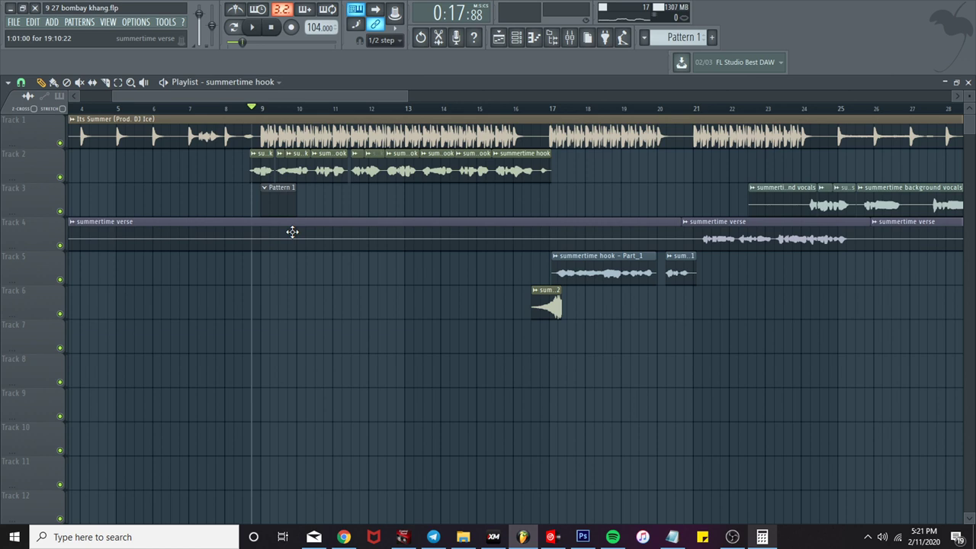
scroll(294, 300, "down", 3)
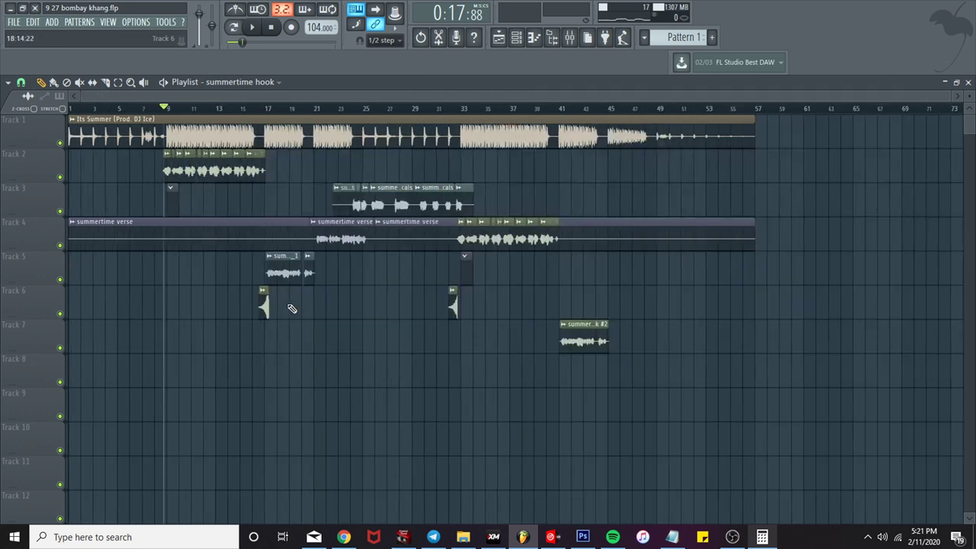
scroll(288, 309, "down", 4)
scroll(285, 312, "down", 6)
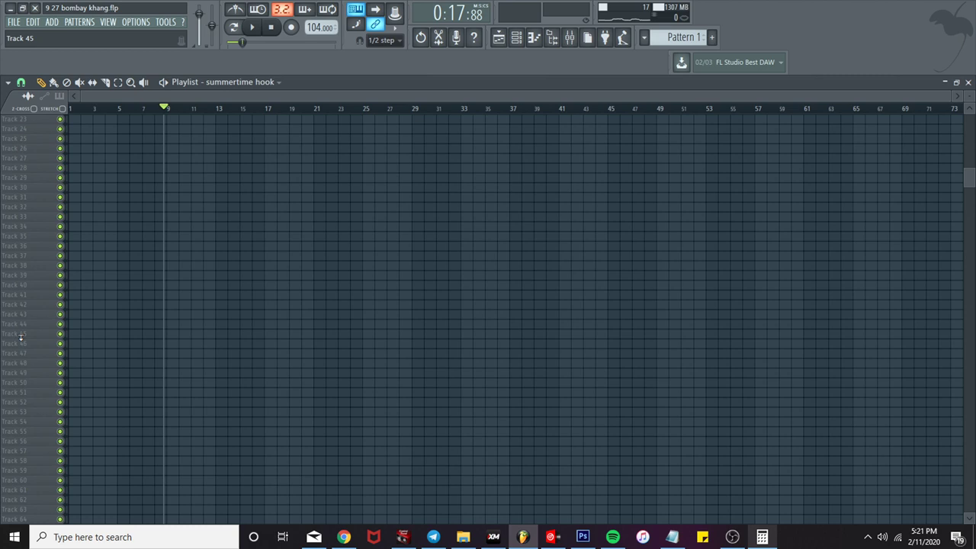
scroll(30, 333, "up", 4)
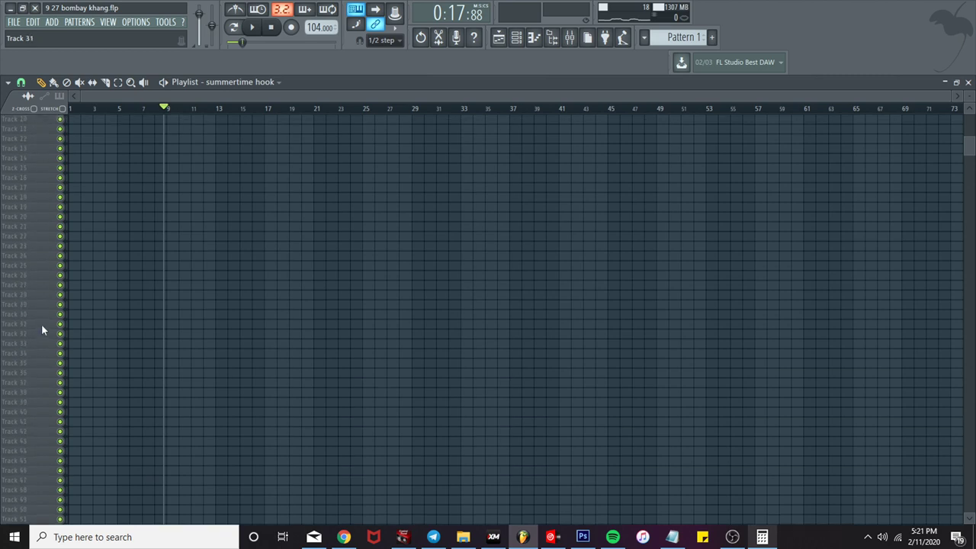
scroll(47, 328, "up", 3)
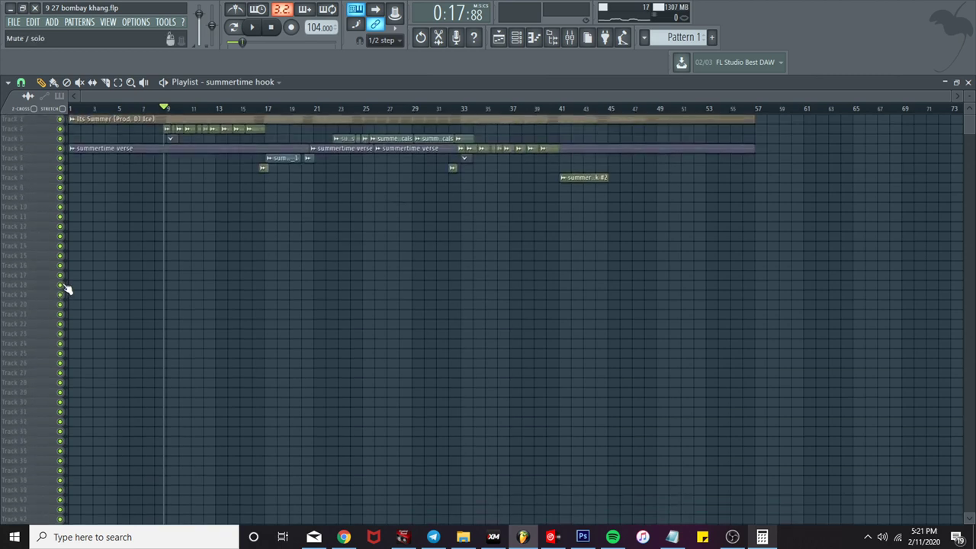
scroll(61, 303, "down", 1)
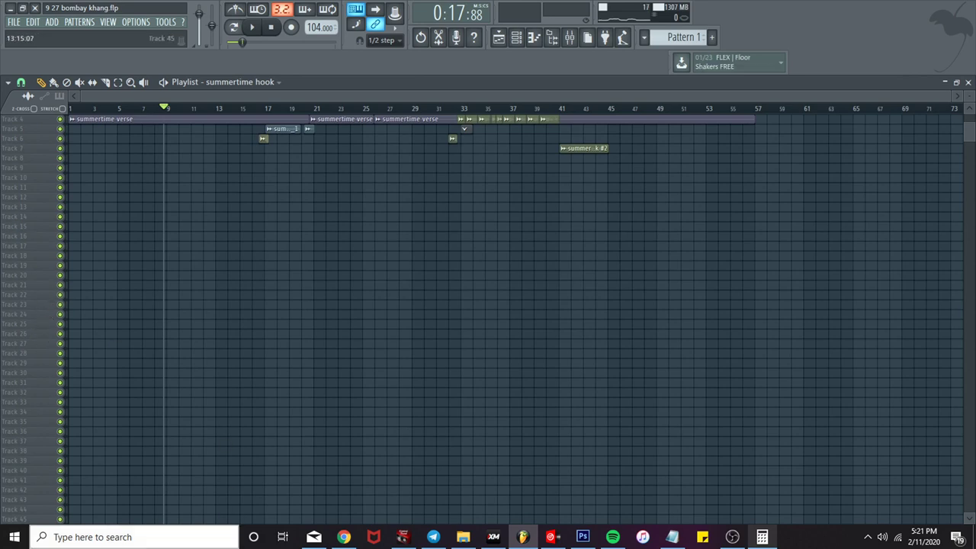
Step: Switch to Google Chrome and open the pinned dchairstudio.com website
left_click(343, 538)
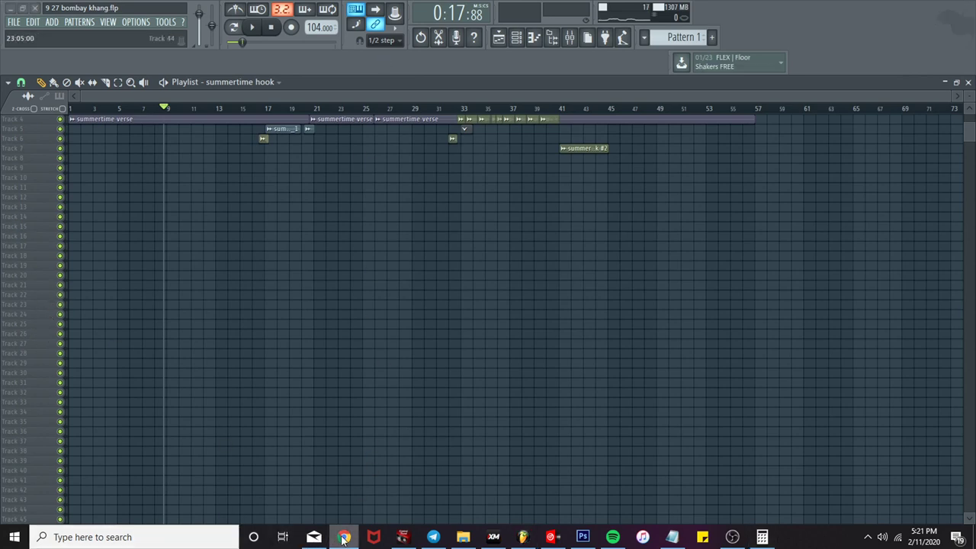
left_click_drag(344, 538, 351, 497)
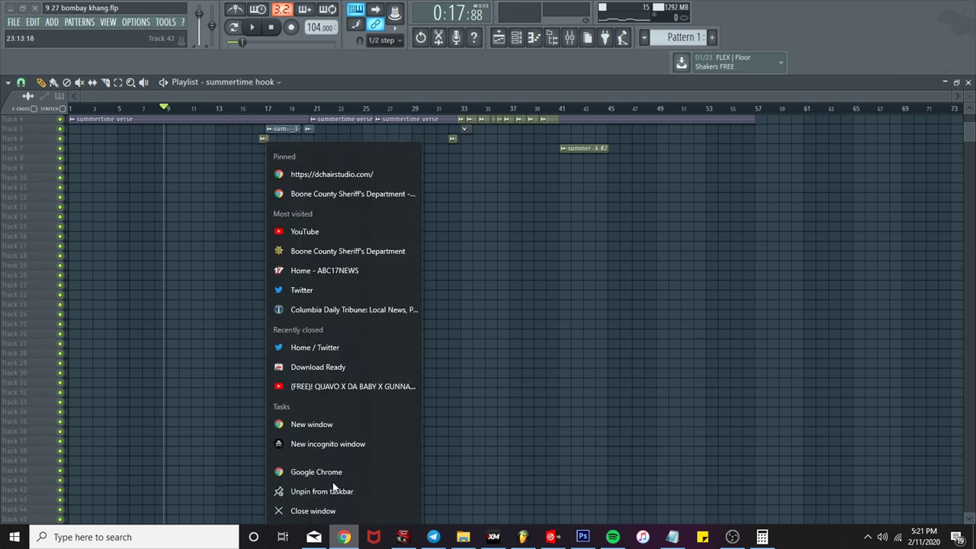
left_click(326, 176)
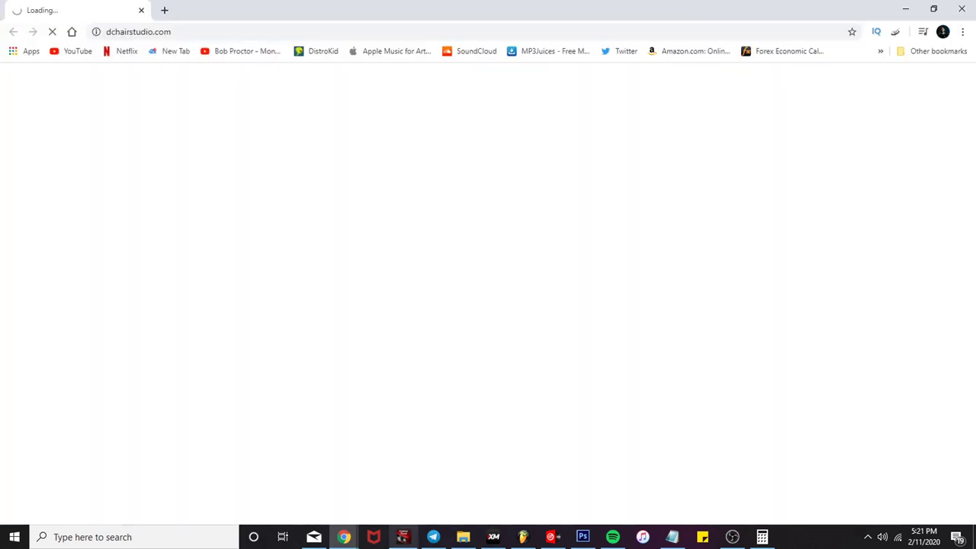
Step: Switch to FL Studio to look over the song arrangement, and return to the DC Hair Studio page in Google Chrome
left_click(523, 537)
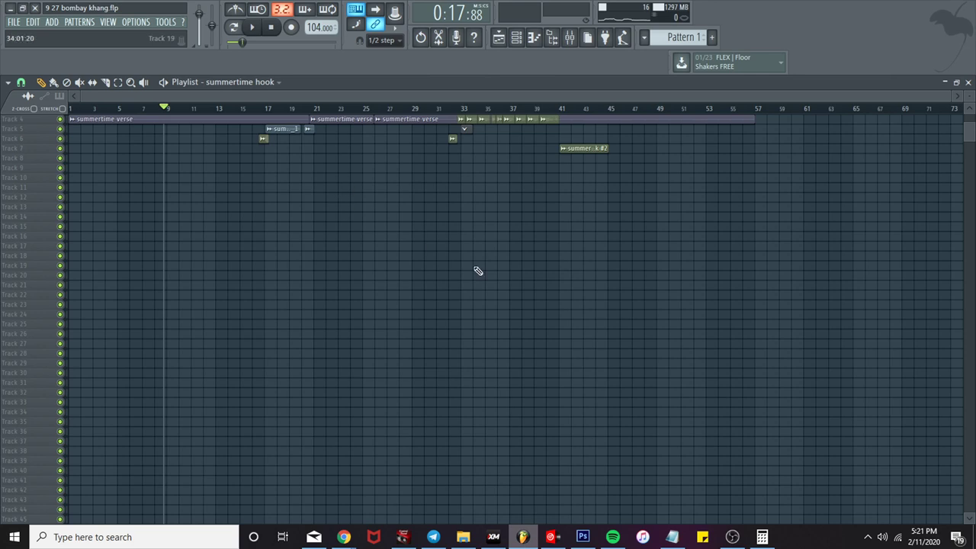
scroll(463, 278, "up", 3)
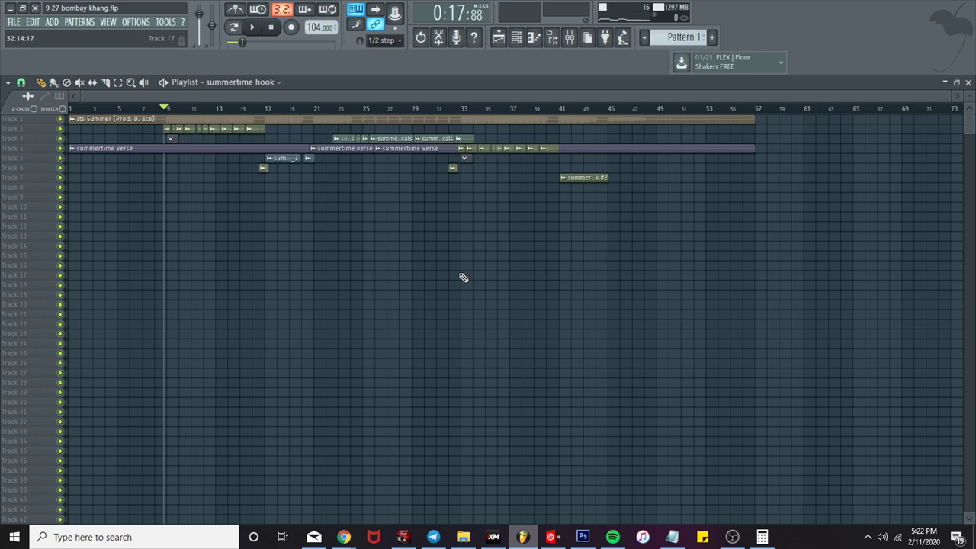
mouse_move(343, 537)
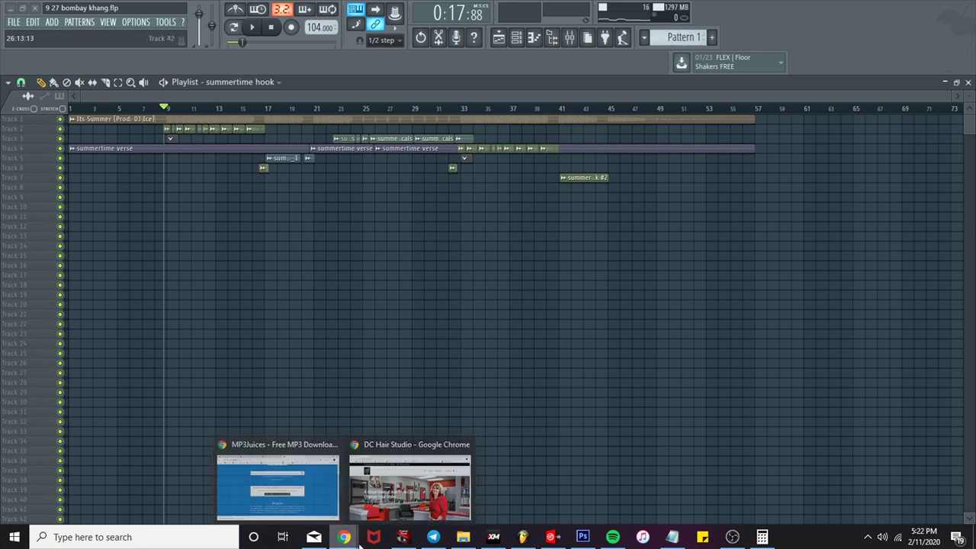
left_click(396, 498)
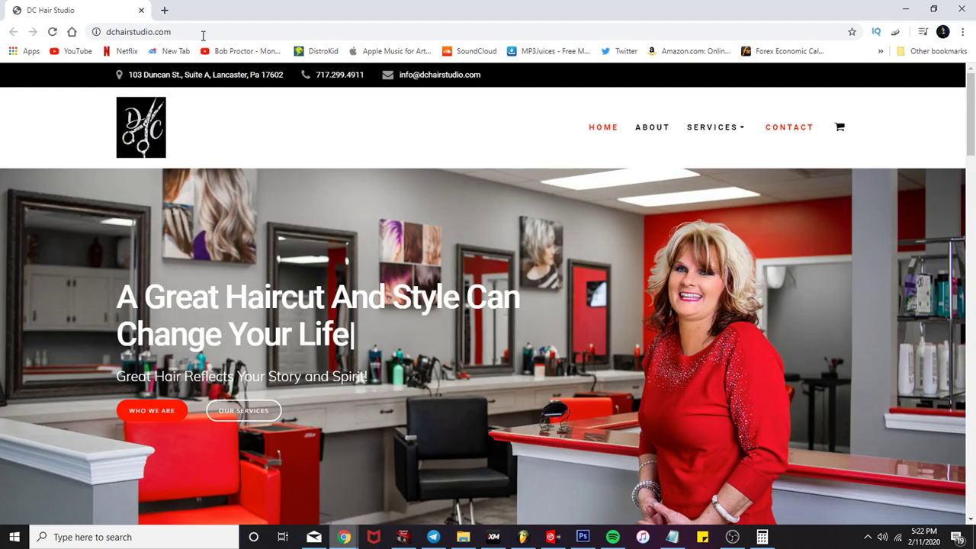
Step: Go to Gmail in the browser and open the 1.wav attachment of the Beats email in Google Drive
left_click(155, 31)
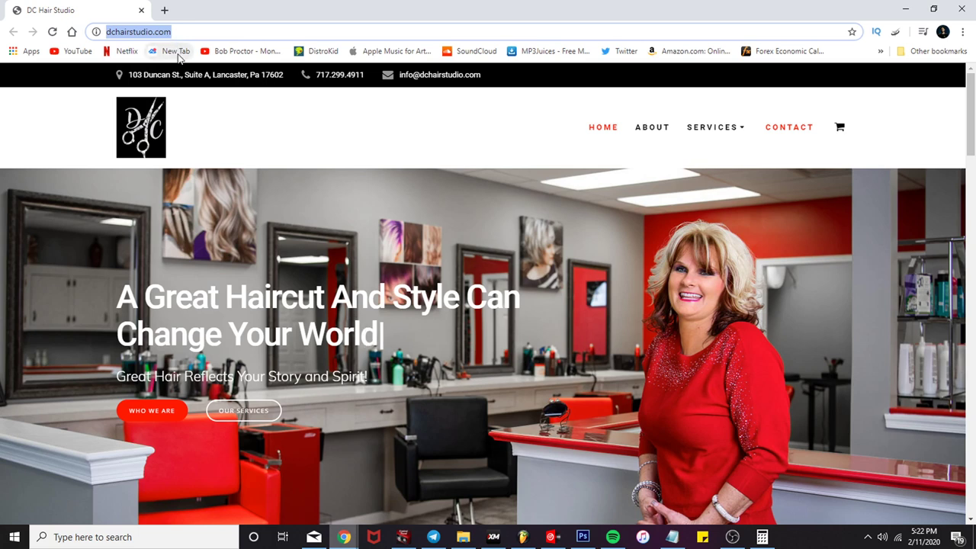
type("m")
key("Return")
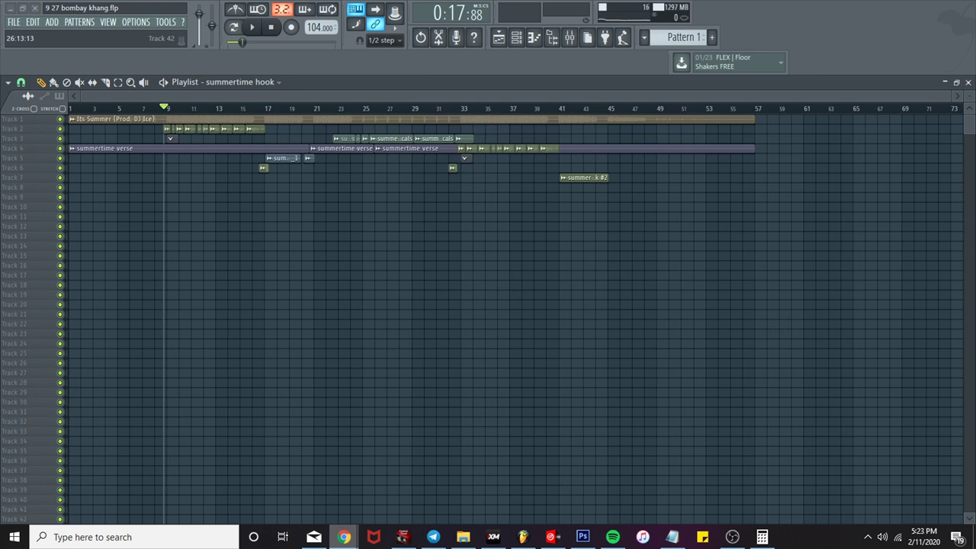
left_click_drag(290, 0, 290, 5)
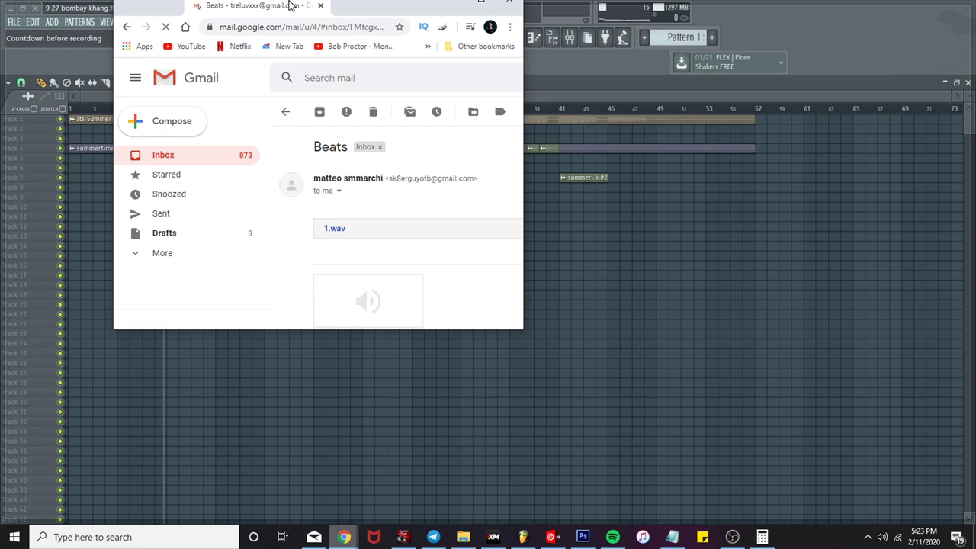
left_click_drag(290, 5, 290, 0)
left_click(232, 309)
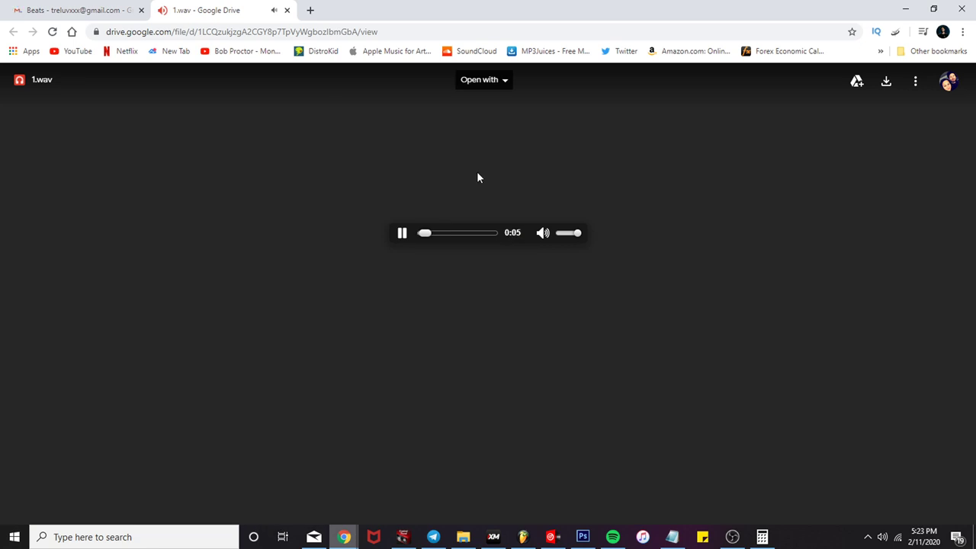
Step: Close the Gmail tab and listen to different sections of 1.wav, pausing the playback at the end
left_click(141, 10)
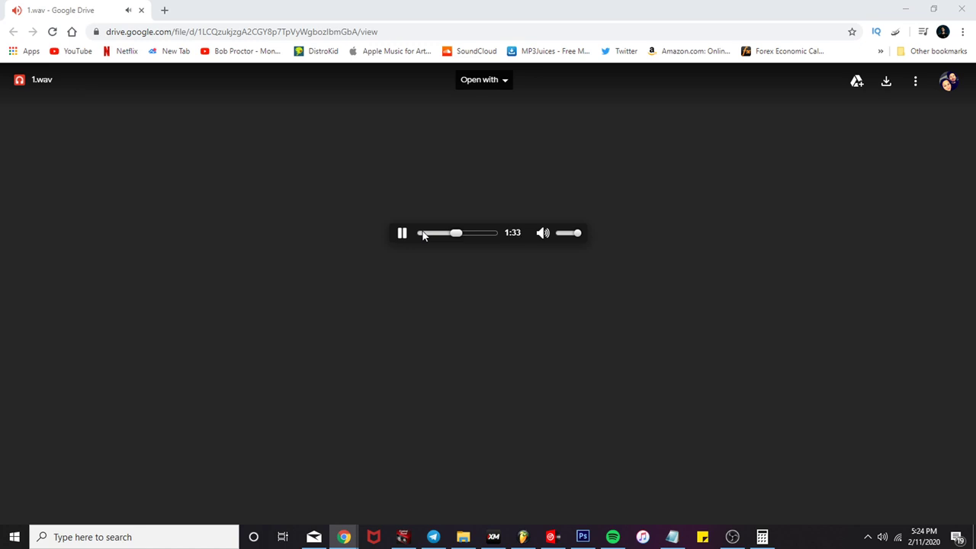
left_click(401, 233)
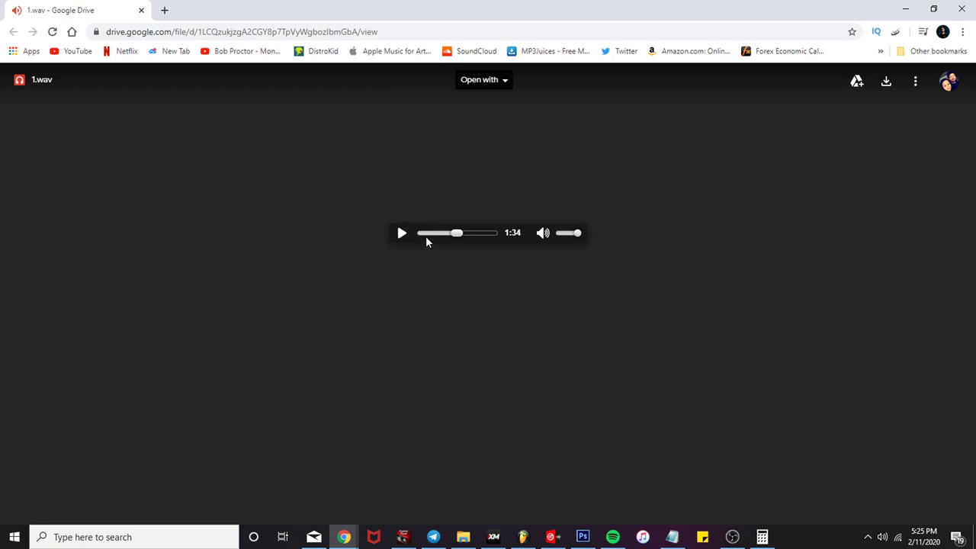
left_click(445, 233)
left_click(408, 237)
left_click(404, 233)
key("space")
mouse_move(524, 538)
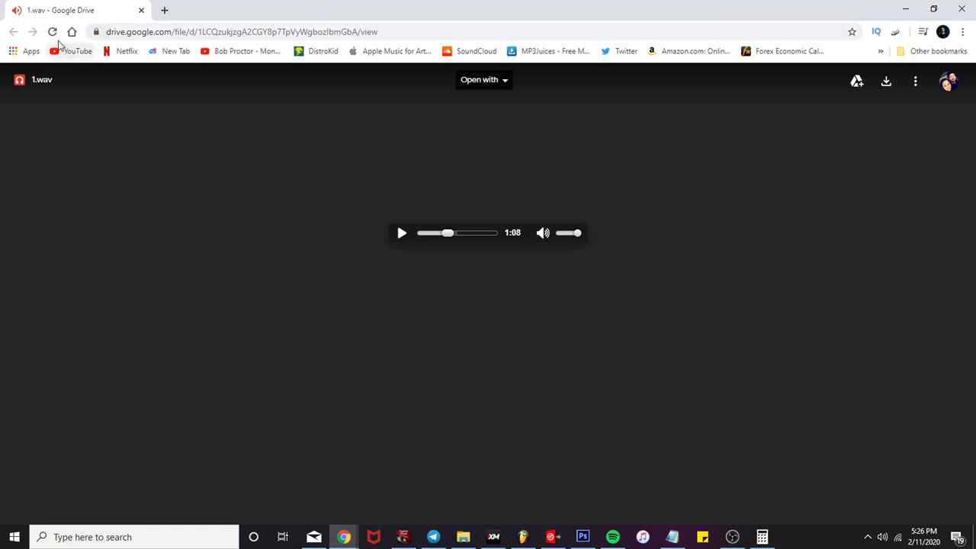
Step: Close the 1.wav tab to return to FL Studio and play the summertime hook from just before bar 9
left_click(141, 11)
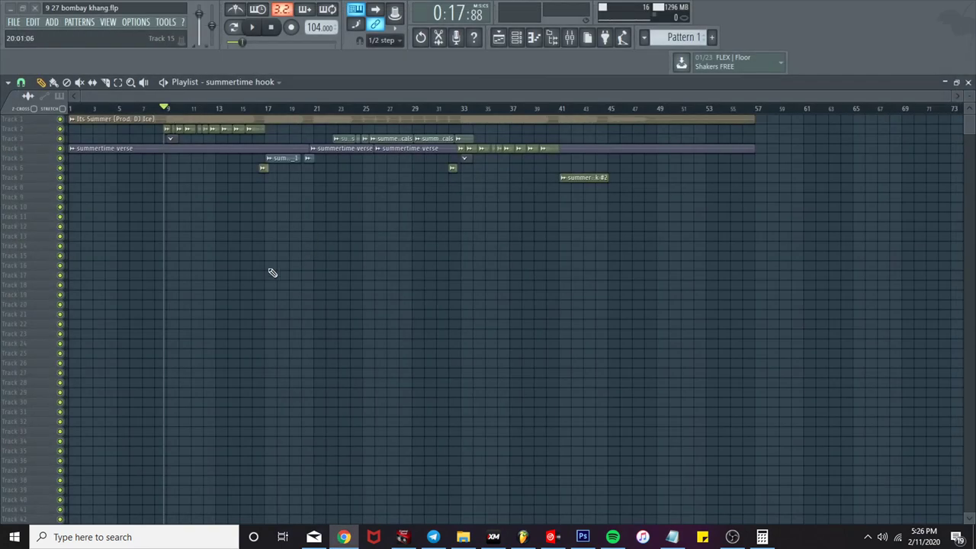
left_click_drag(157, 108, 71, 109)
key("space")
left_click(165, 110)
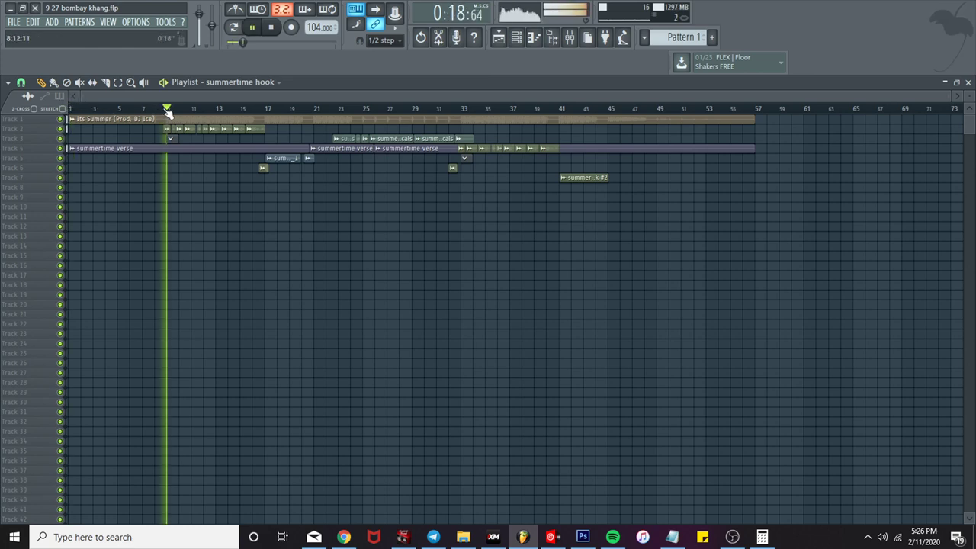
scroll(168, 171, "up", 2)
scroll(170, 174, "up", 3)
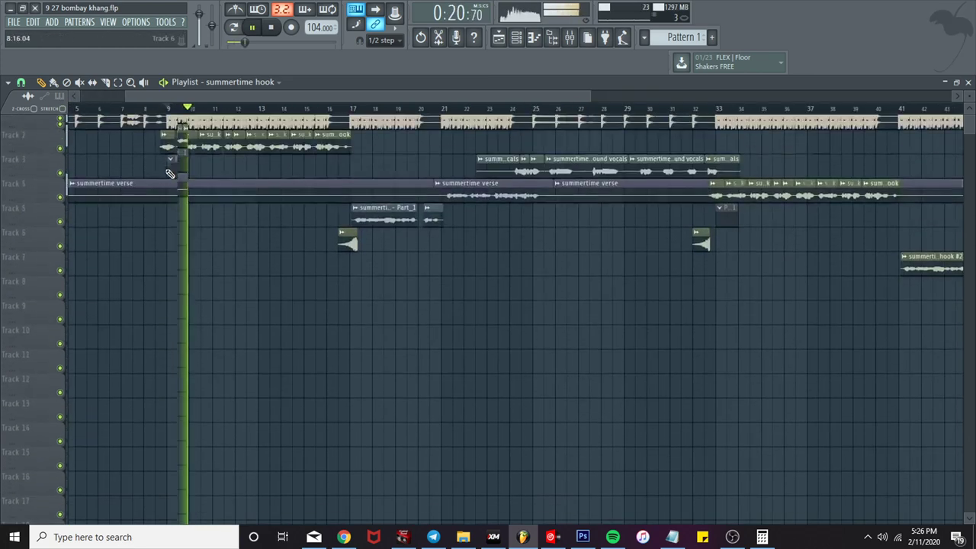
scroll(170, 171, "up", 1)
scroll(167, 169, "up", 1)
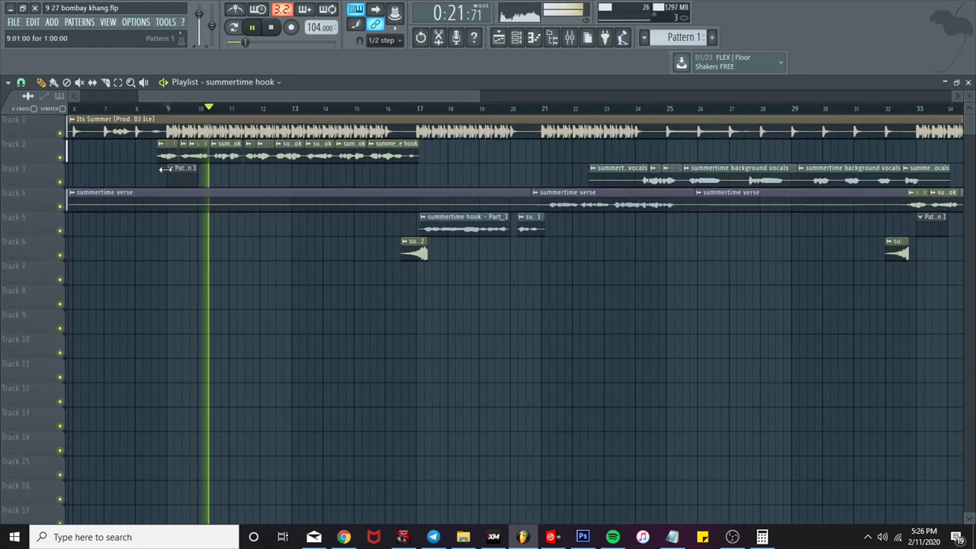
left_click(152, 111)
Step: Set the low shelf band of the first Pro-Q on mixer Insert 3 to 100.84 Hz while the hook plays
left_click(577, 41)
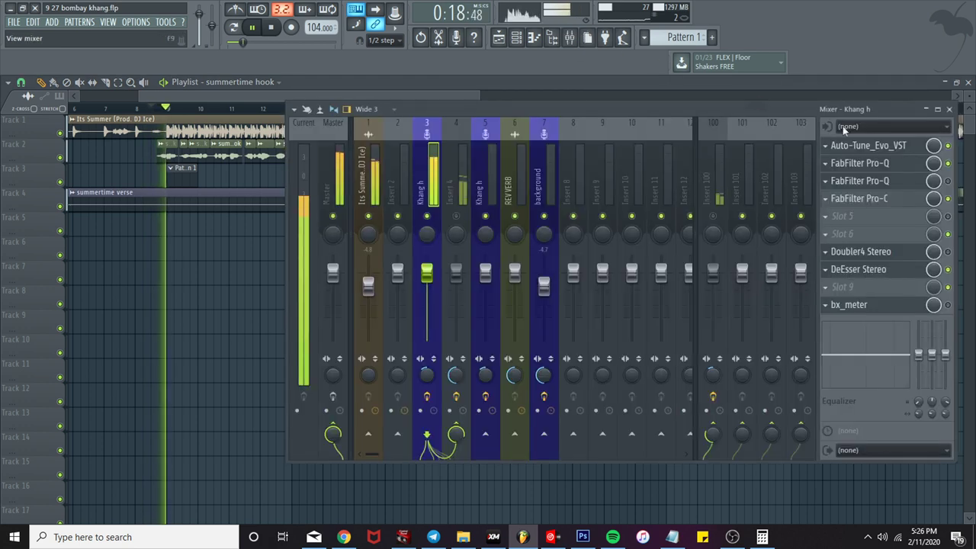
left_click(889, 176)
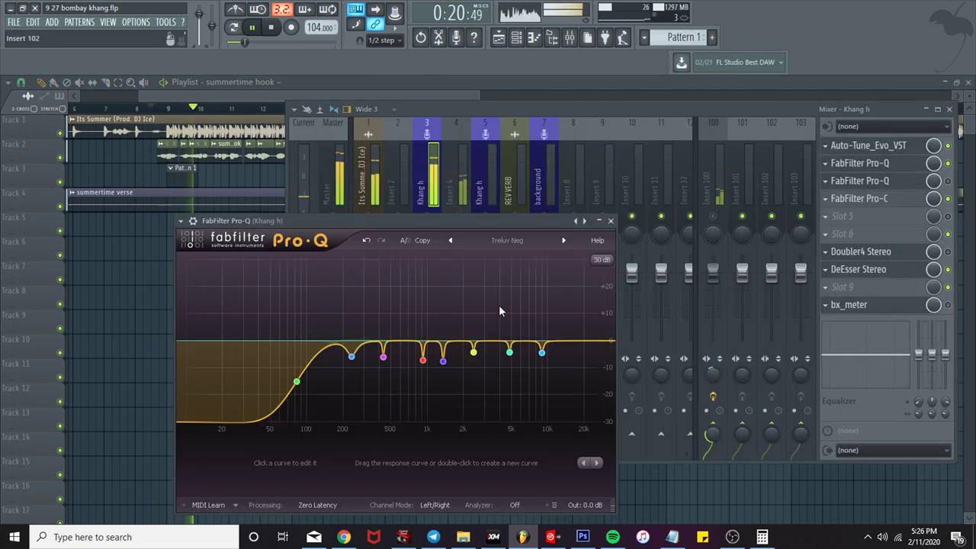
left_click(297, 381)
scroll(333, 470, "up", 5)
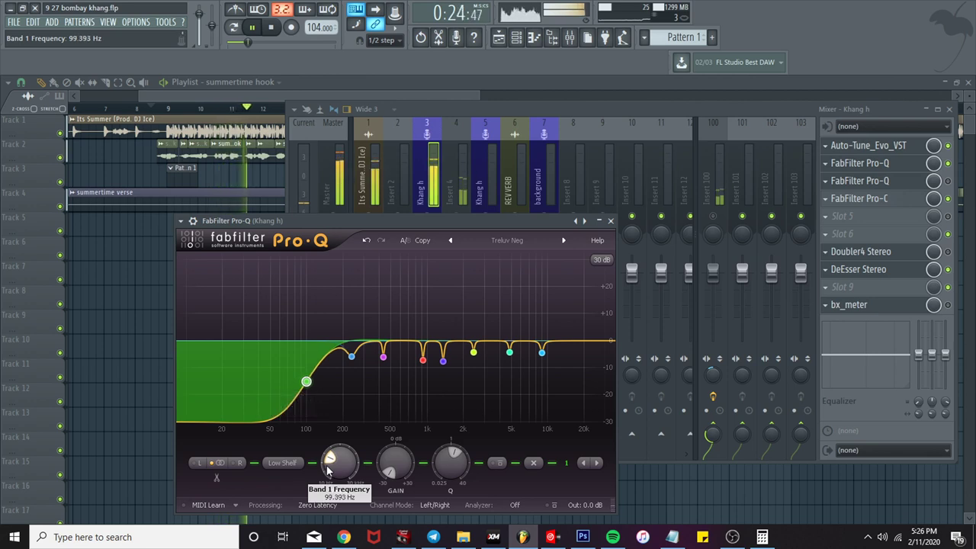
scroll(330, 469, "up", 5)
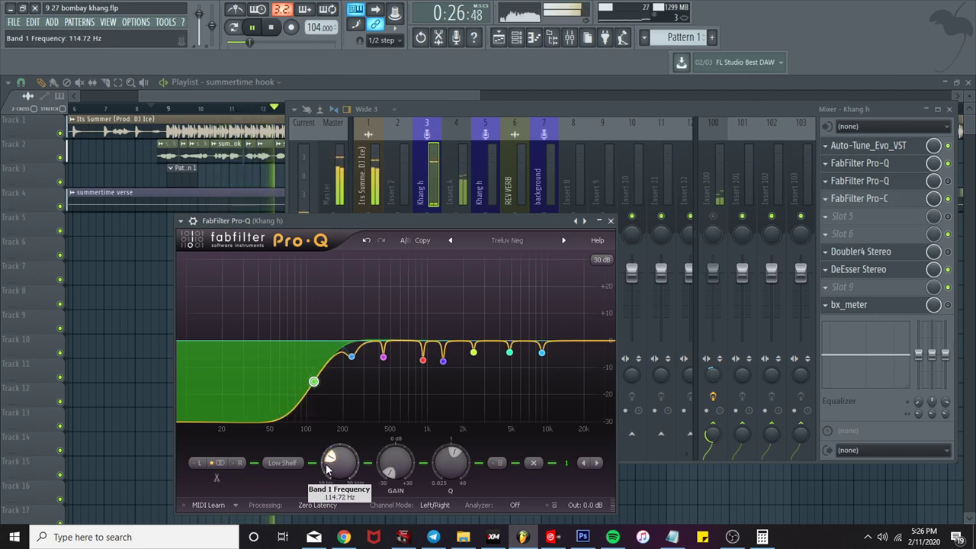
scroll(327, 470, "down", 4)
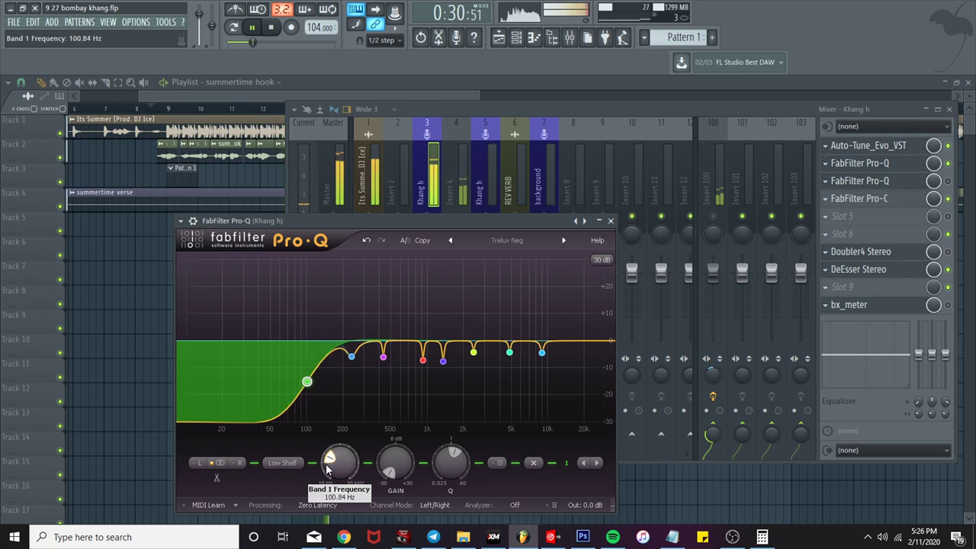
Step: Mute the beat on Track 1 and bypass the 2916.5 Hz band in the second Pro-Q on mixer Insert 3
left_click(60, 137)
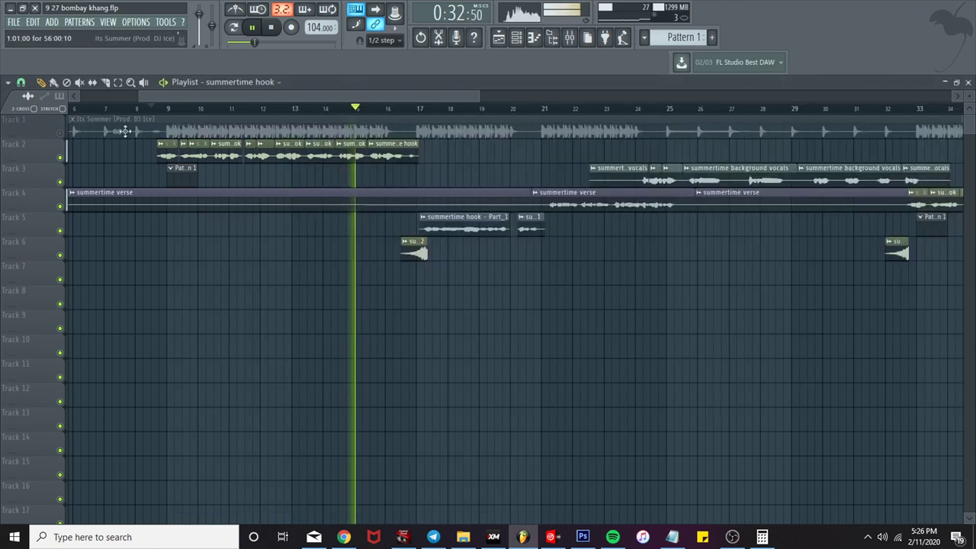
left_click(570, 37)
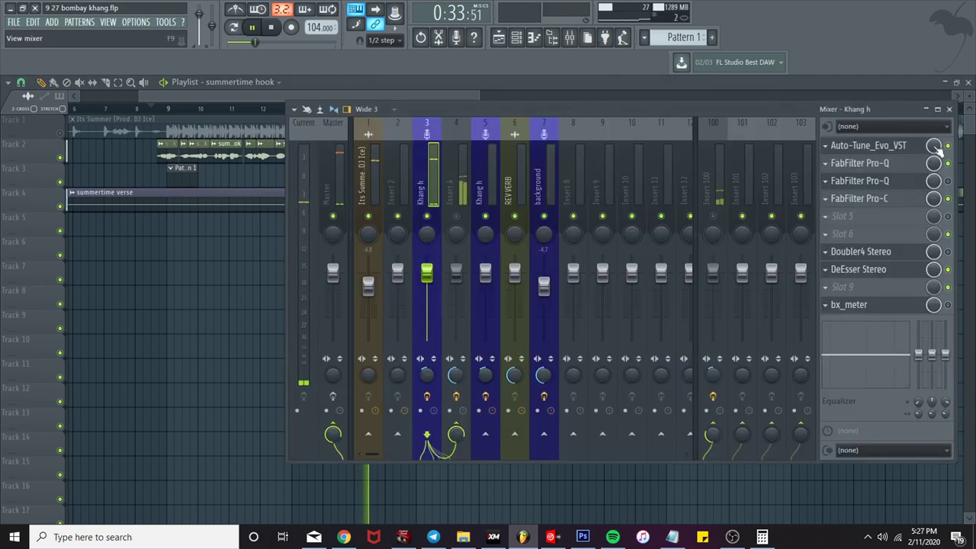
left_click(900, 187)
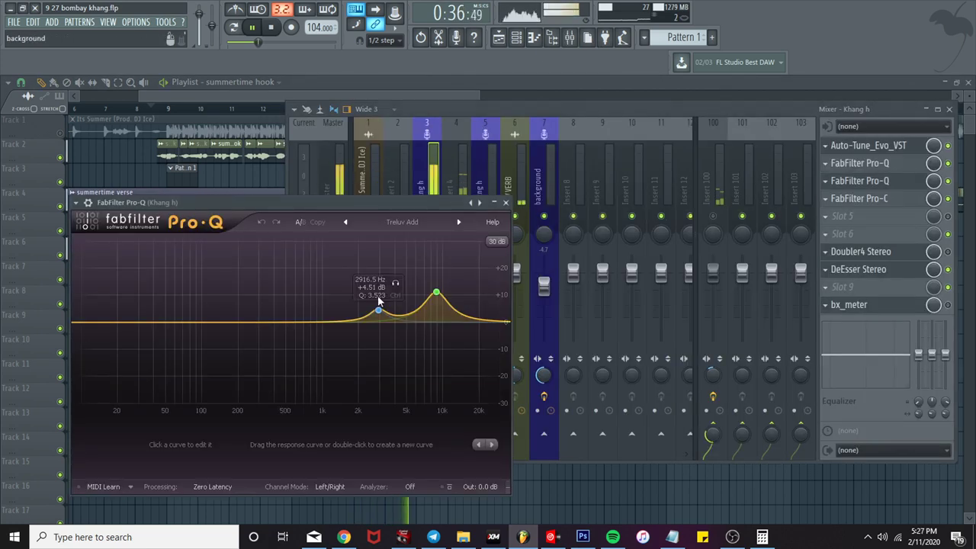
right_click(379, 310)
left_click(412, 318)
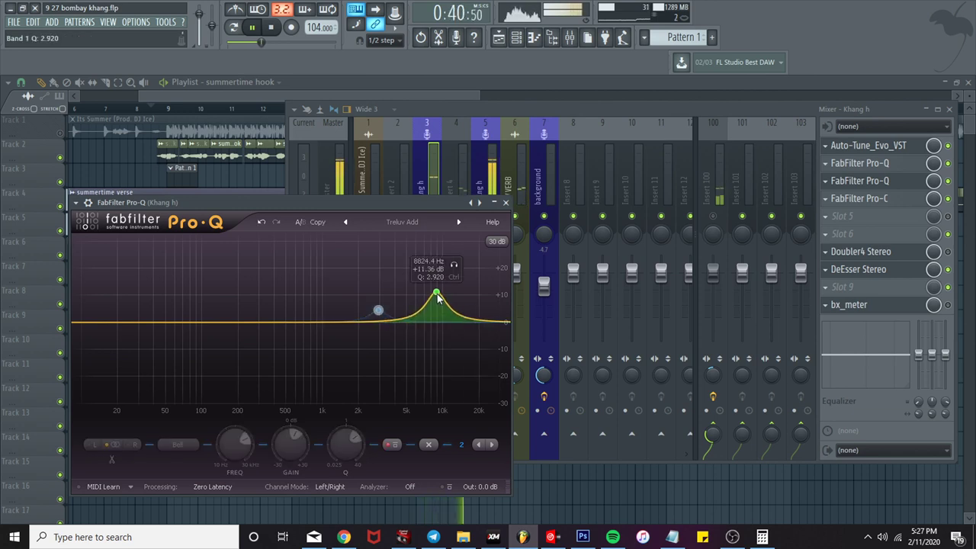
Step: Set the high bell band to 9138.3 Hz with Q 1.848 and a gain of +11.65 dB, trying a +26.02 dB boost first
scroll(436, 296, "down", 2)
scroll(437, 297, "down", 2)
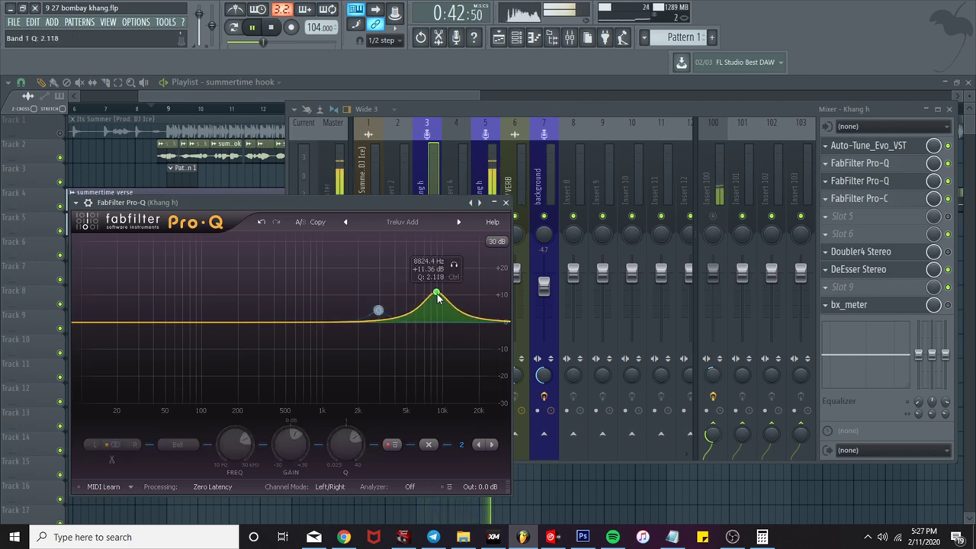
scroll(437, 294, "down", 2)
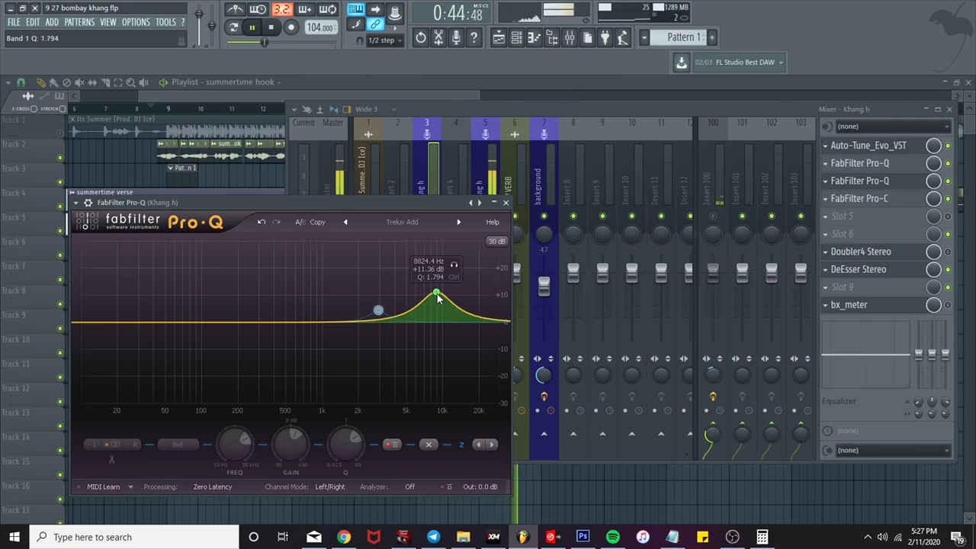
left_click_drag(437, 293, 438, 257)
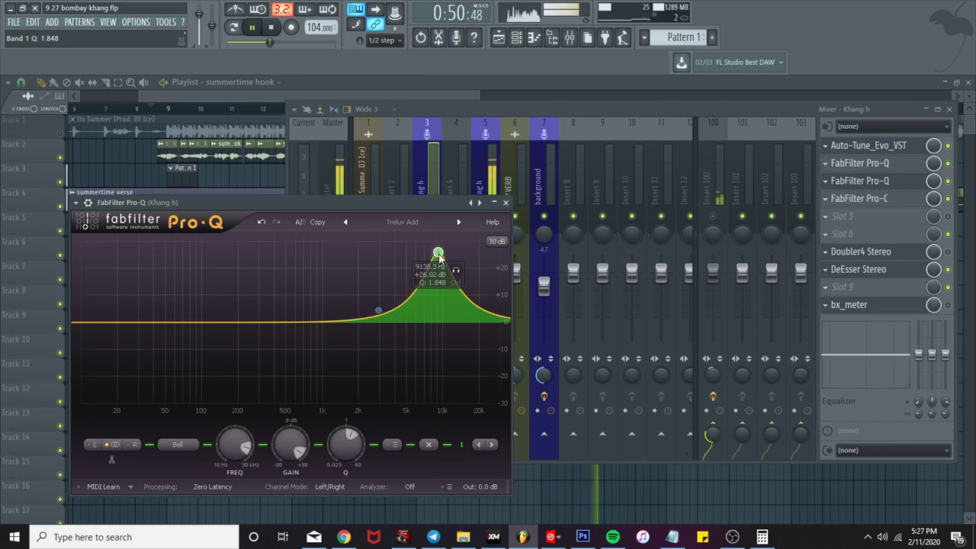
mouse_move(288, 448)
left_mouse_down()
mouse_move(278, 474)
mouse_move(283, 446)
mouse_move(284, 463)
left_mouse_up()
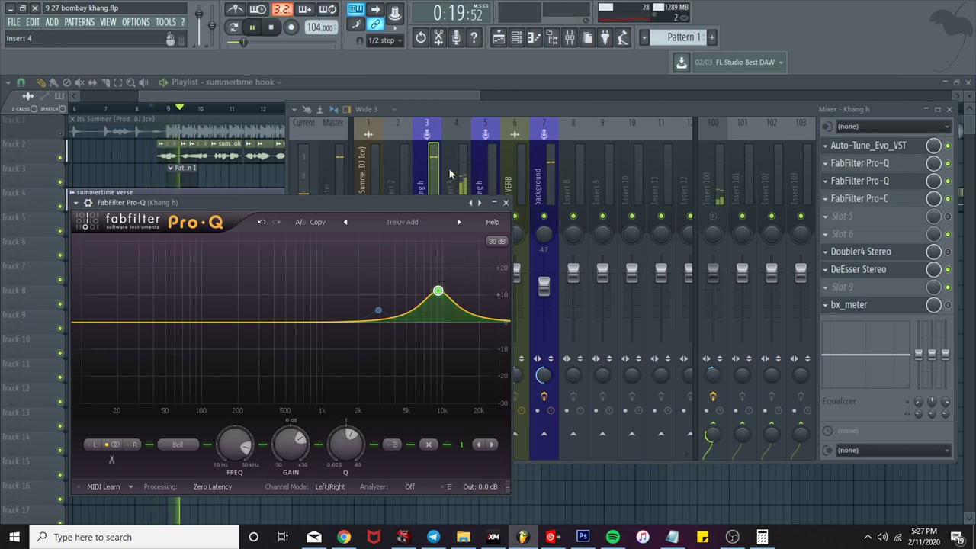
Step: Replay the hook while setting the high bell band's gain to +11.02 dB, and stop playback
key("space")
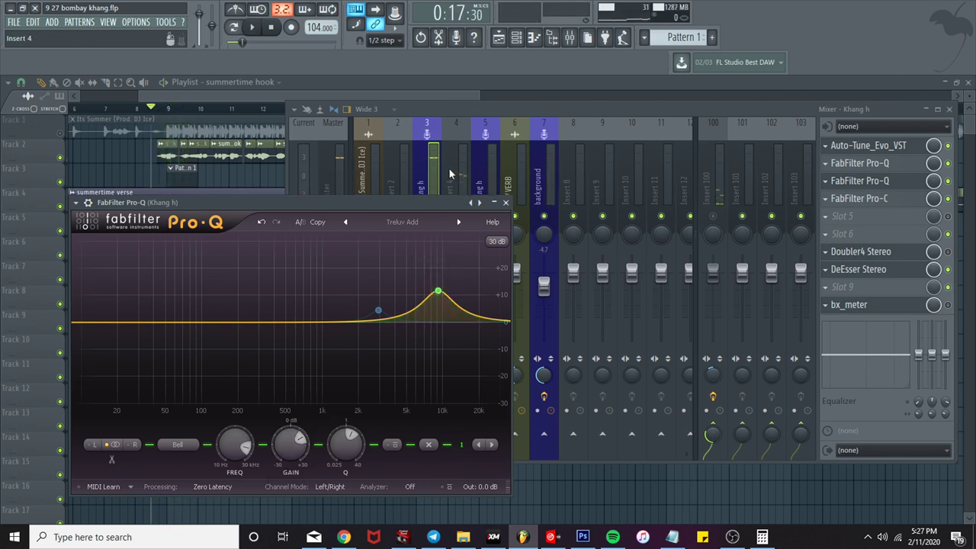
key("space")
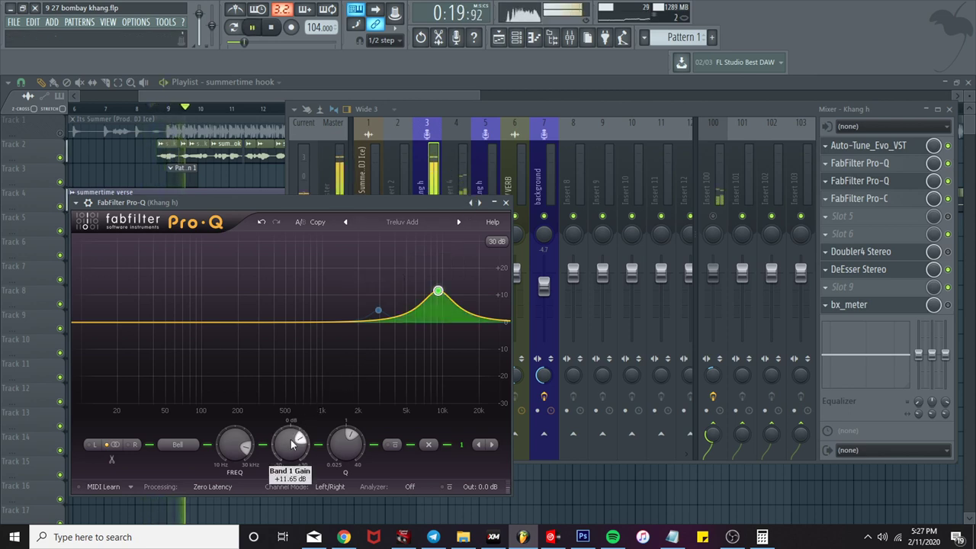
left_click_drag(286, 447, 286, 451)
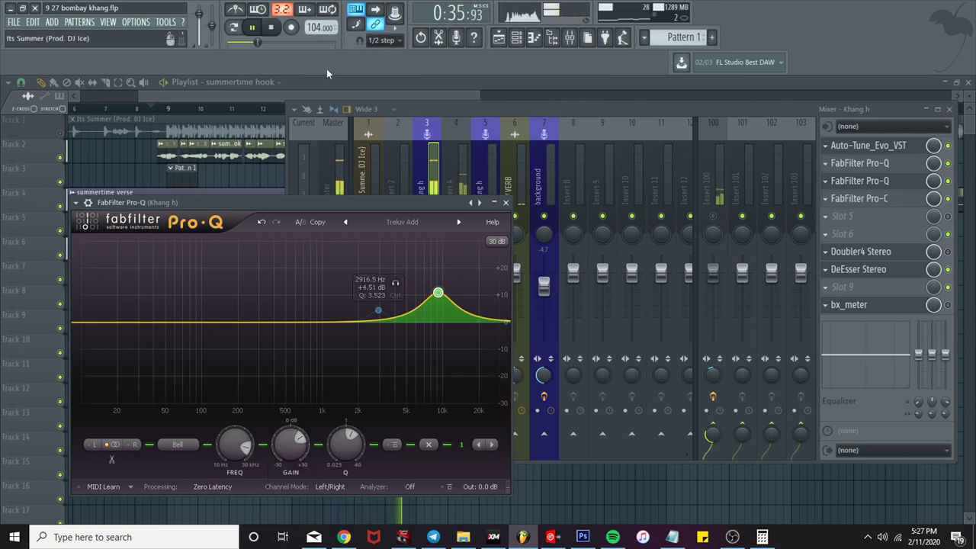
left_click(253, 28)
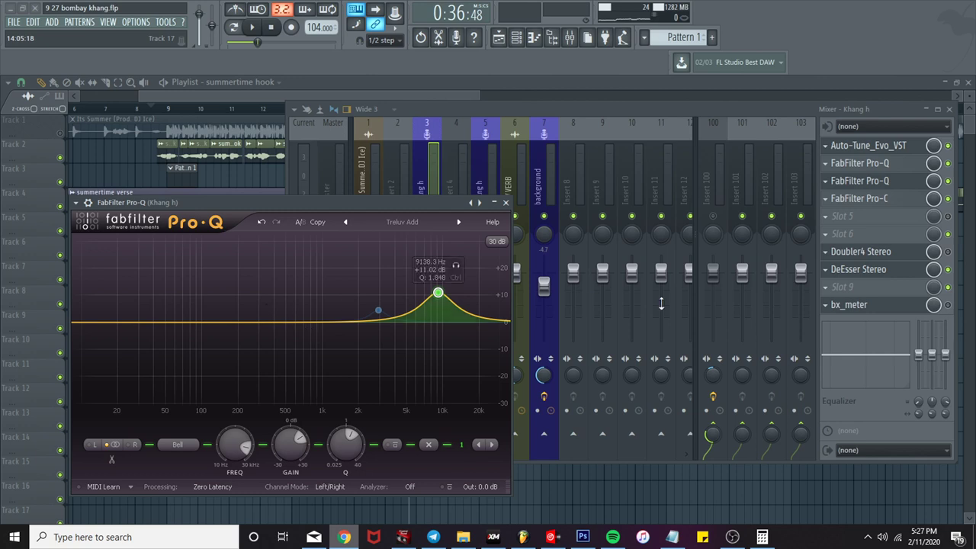
Step: Bring the mixer forward, resume playback to check the vocals without the beat, and return to the playlist
left_click(442, 205)
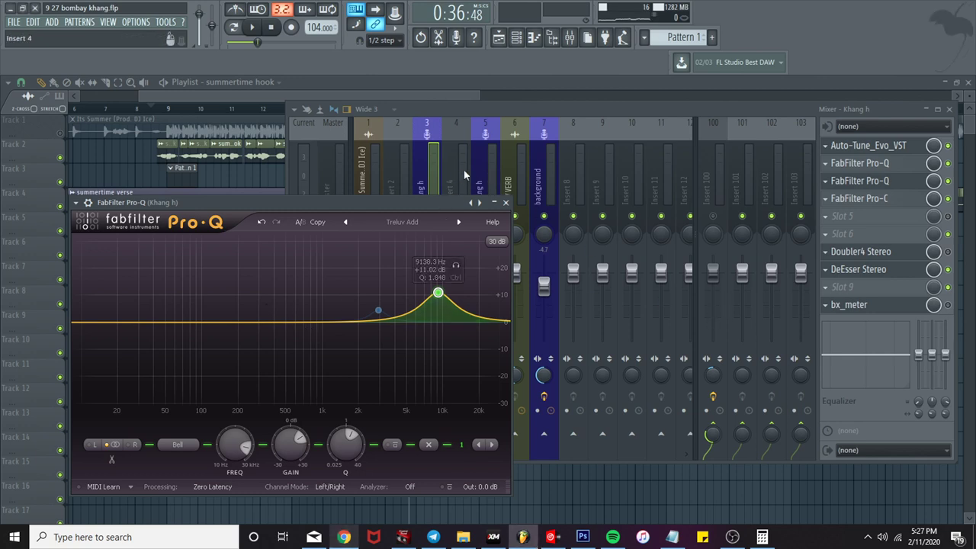
left_click(492, 107)
key("space")
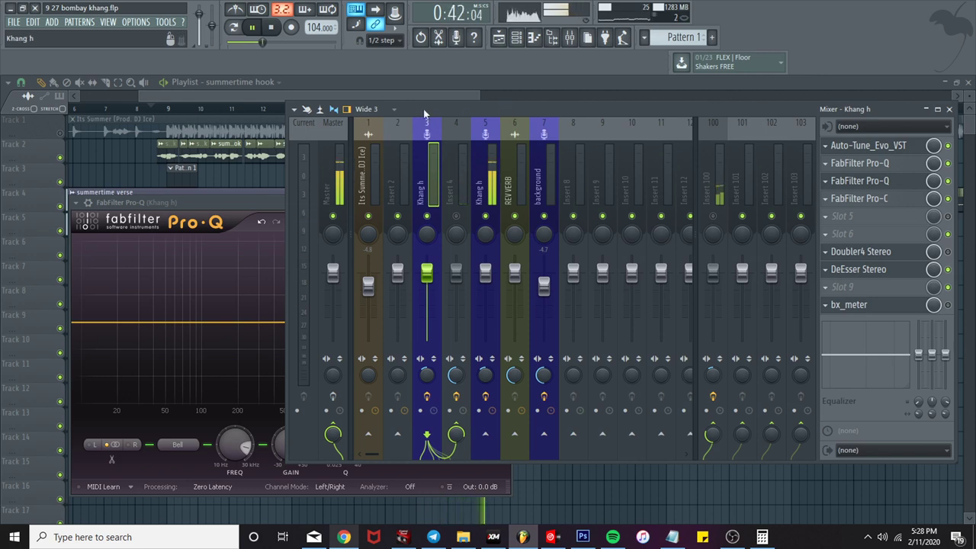
left_click(370, 93)
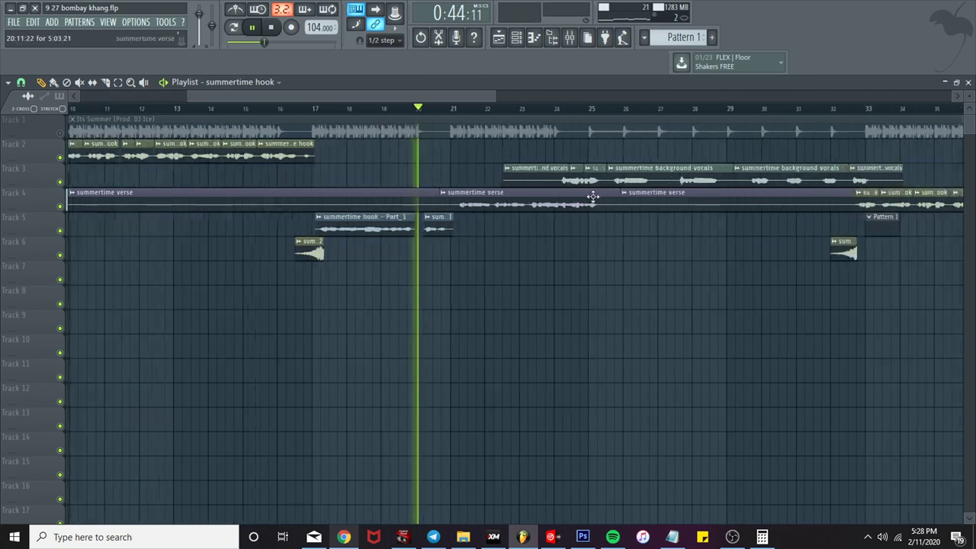
Step: Replay the verse and set the high bell band's gain to +10.27 dB in the second Pro-Q on mixer Insert 5
scroll(592, 197, "up", 1)
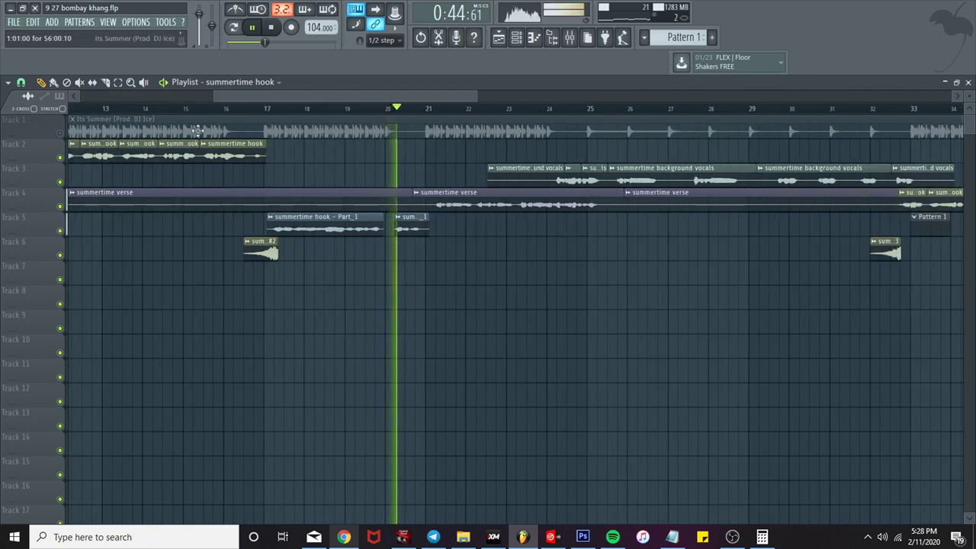
left_click(347, 110)
left_click(570, 37)
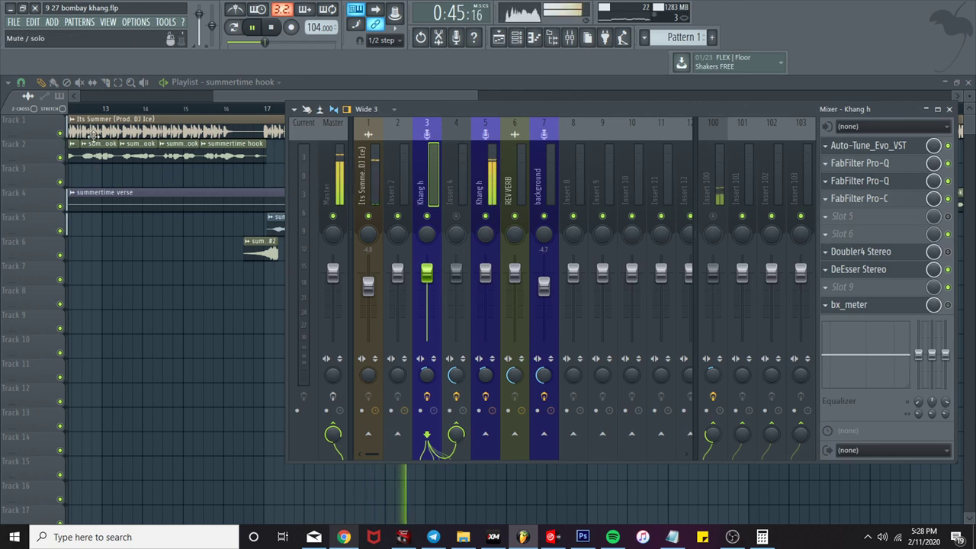
left_click(485, 176)
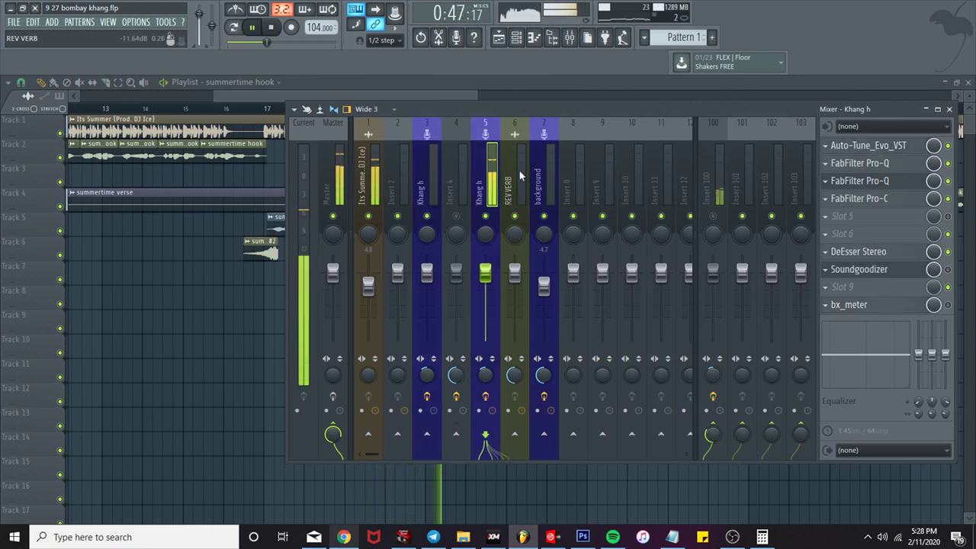
left_click(870, 186)
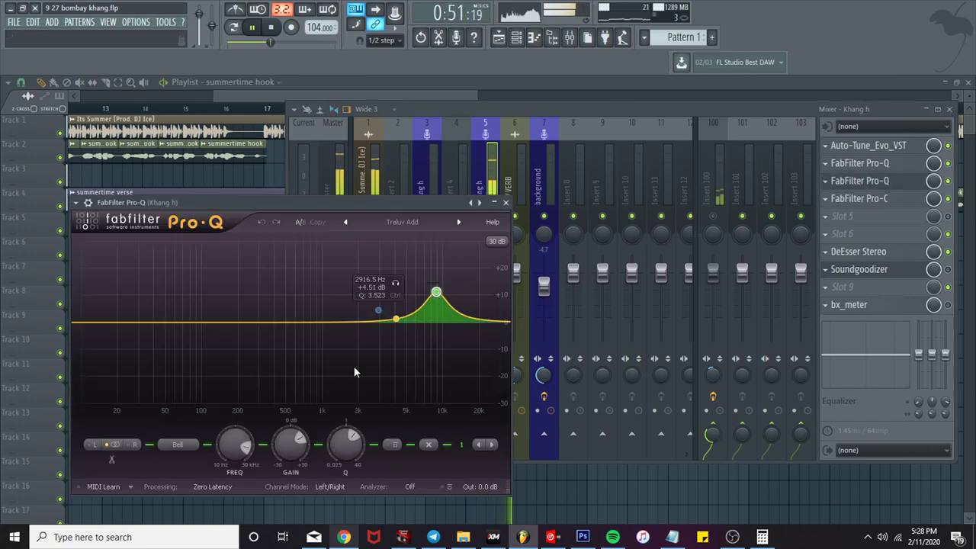
left_click_drag(281, 442, 281, 450)
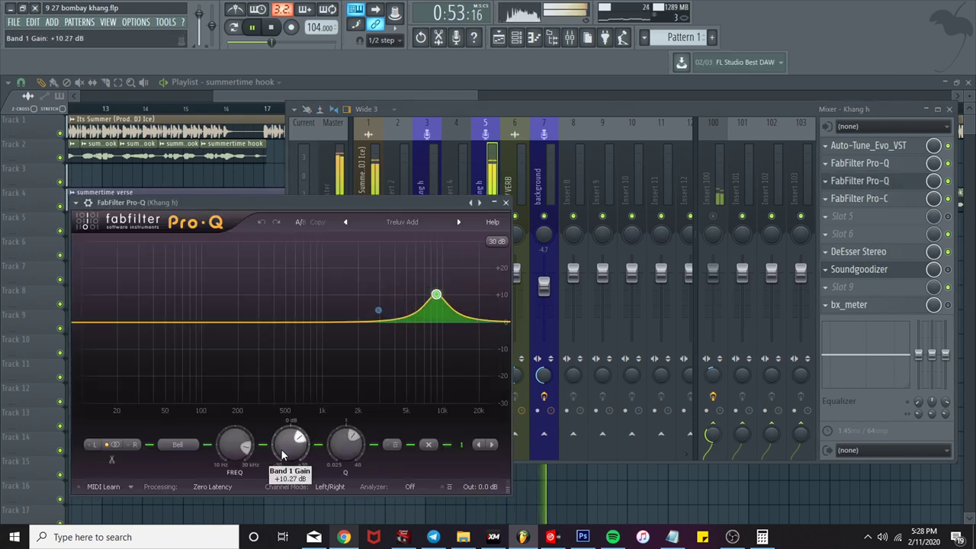
left_click(505, 202)
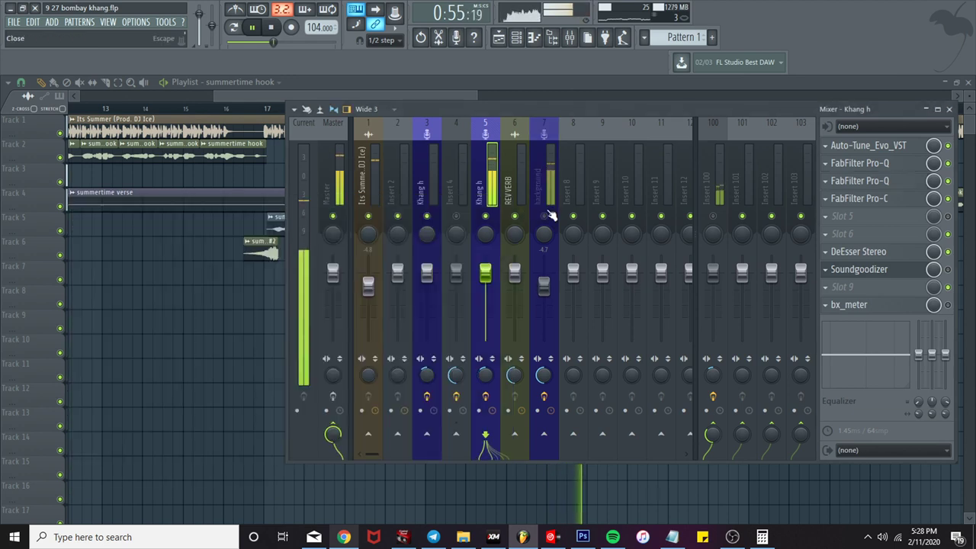
Step: Try enabling the Soundgoodizer on mixer Insert 5 while replaying the vocals with the beat
key("space")
key("space")
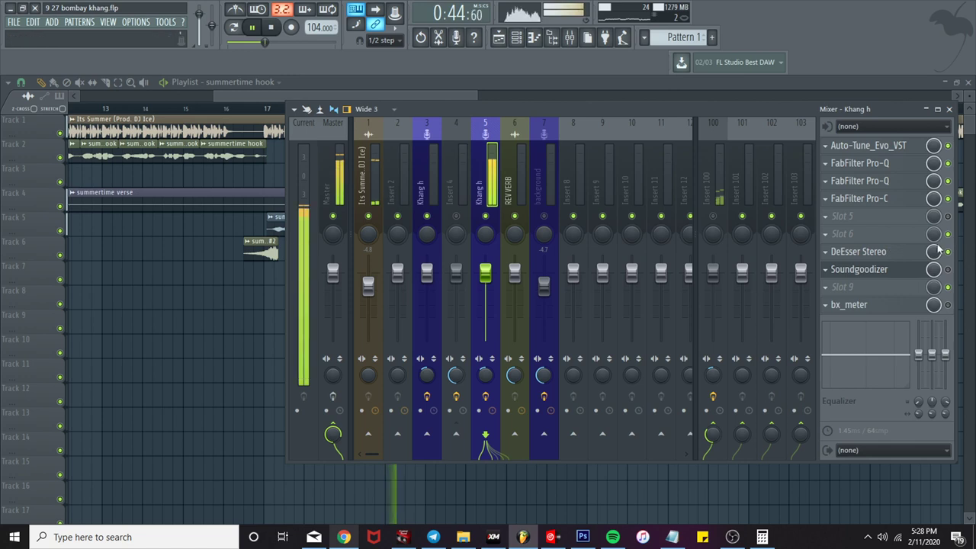
left_click(949, 270)
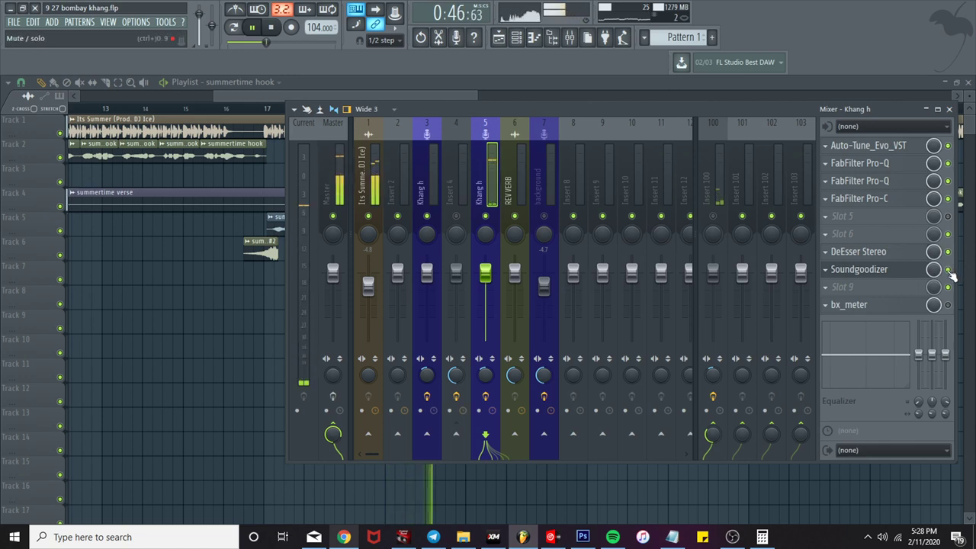
key("space")
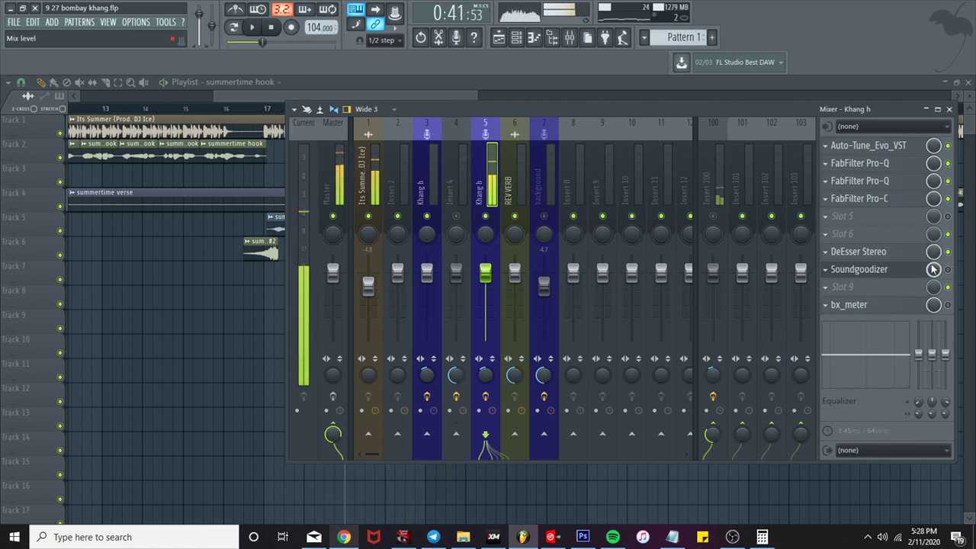
key("space")
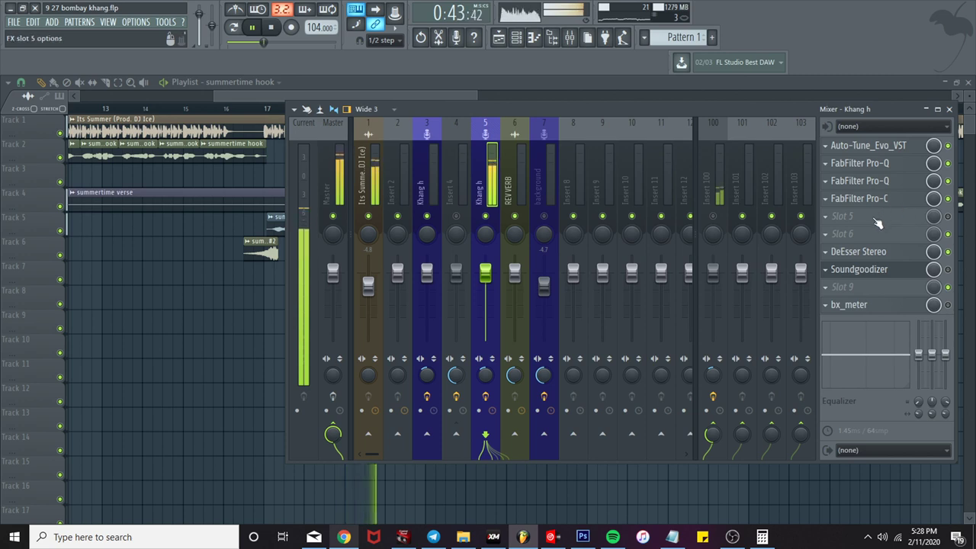
key("space")
key("space")
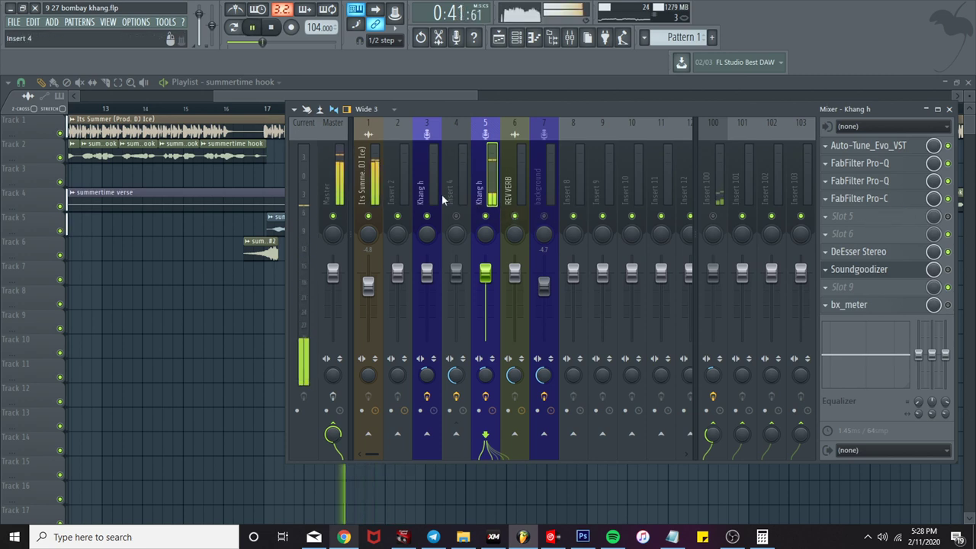
Step: Replay the hook from bar 12 and open both Pro-Q equalizers on mixer Insert 3
left_click(435, 193)
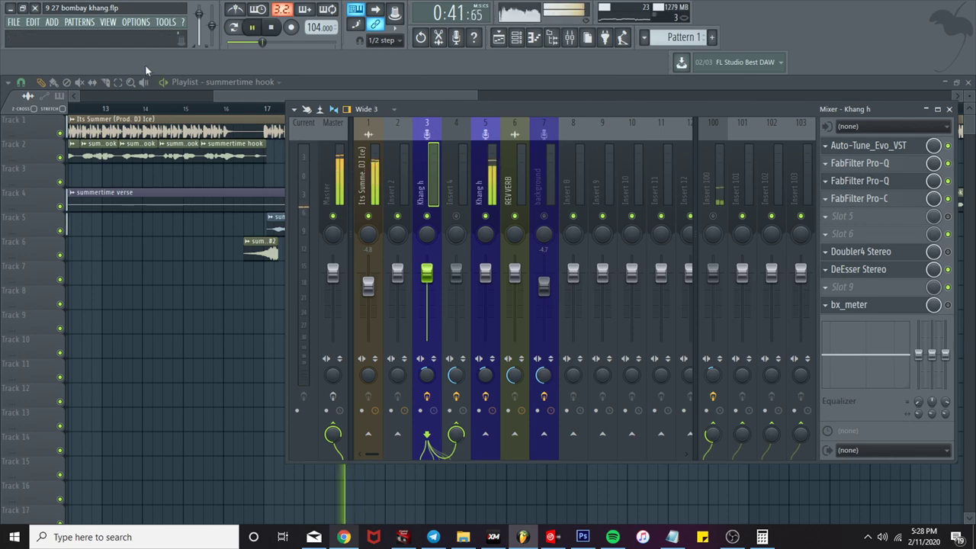
left_click(166, 109)
left_click_drag(163, 109, 83, 108)
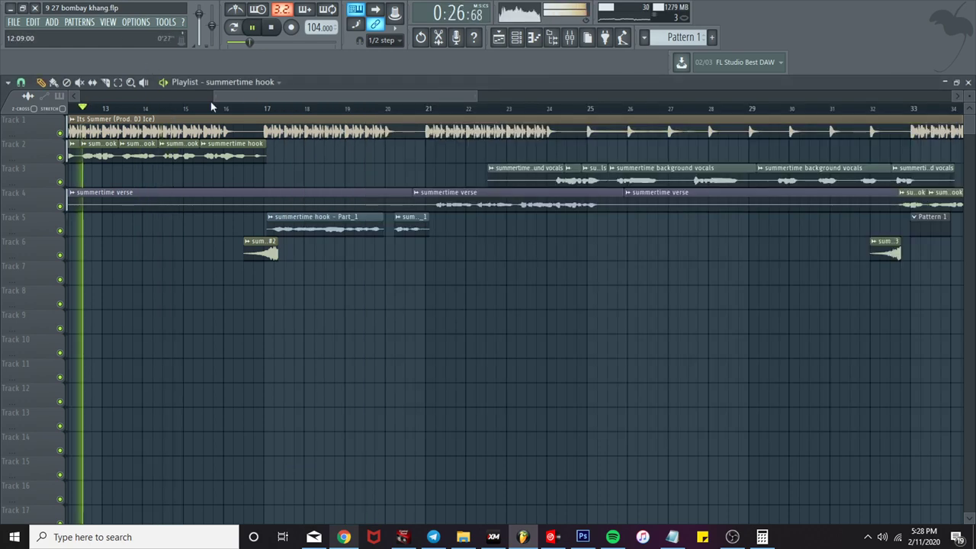
key("F9")
left_click(887, 174)
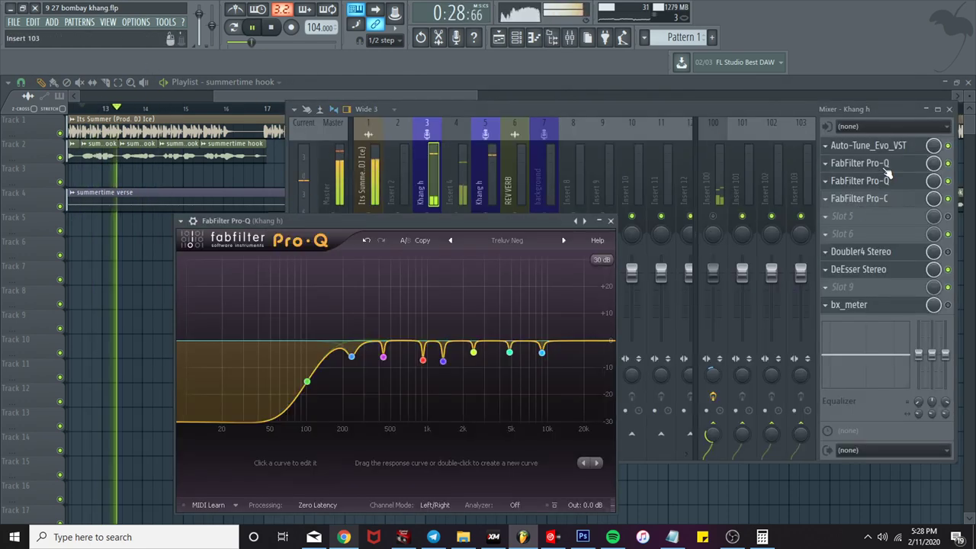
left_click(885, 183)
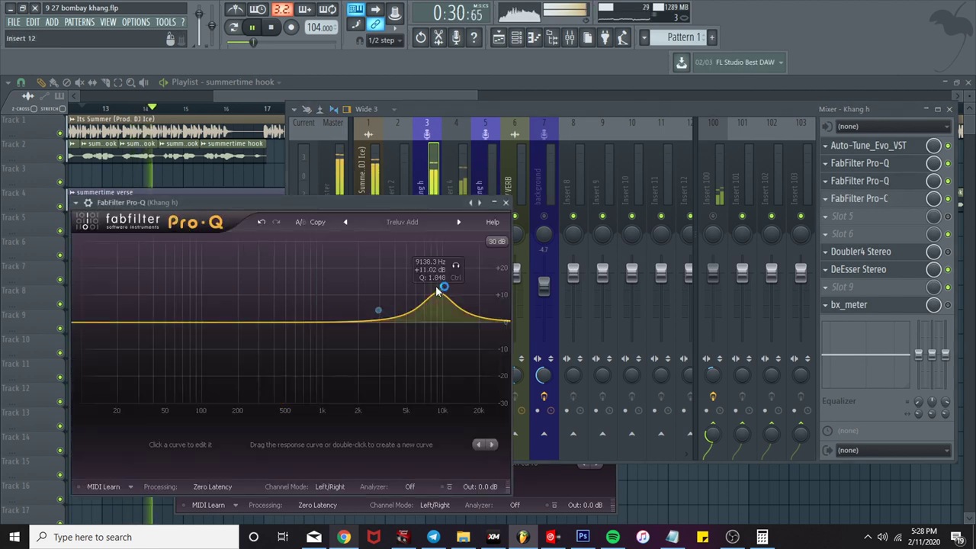
Step: Try enabling the 2916.5 Hz band during the hook, bypass it again, and close the second Pro-Q
right_click(381, 311)
left_click(390, 316)
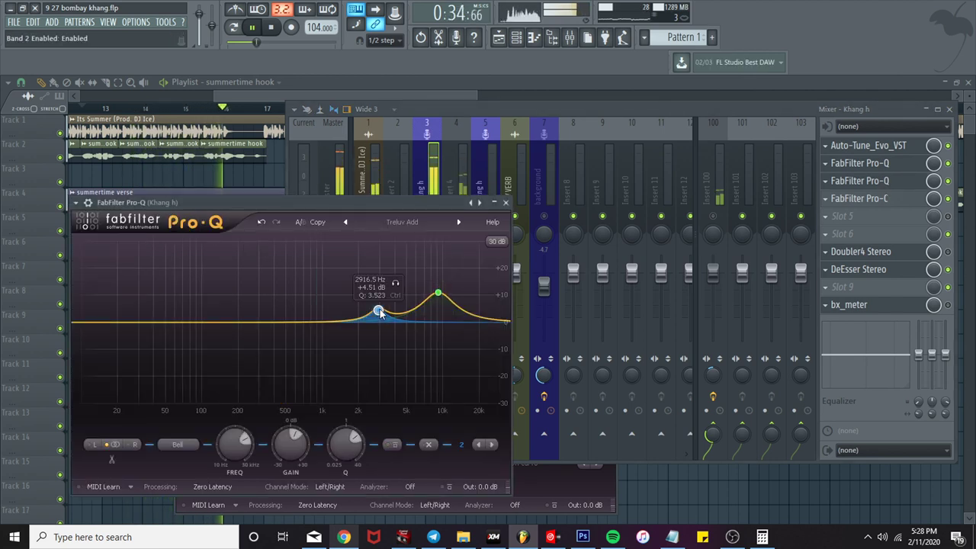
right_click(379, 312)
left_click(397, 315)
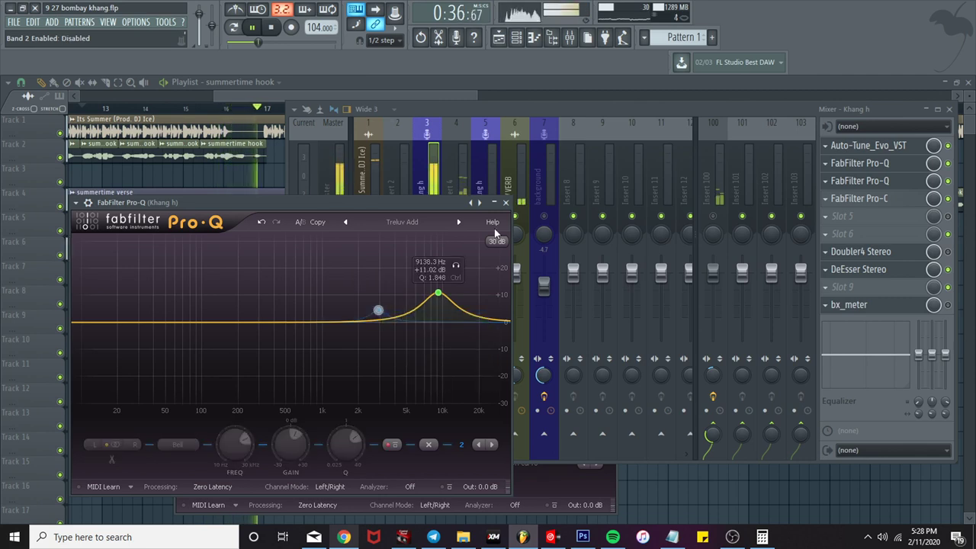
left_click(506, 202)
Step: Copy the effect chain of mixer Insert 3 onto Insert 5 and stop playback
right_click(432, 174)
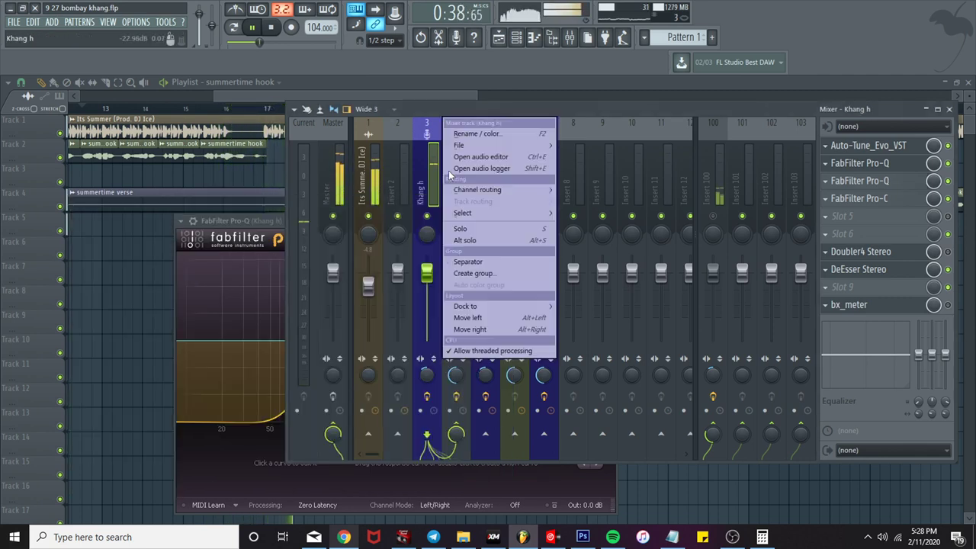
mouse_move(482, 147)
left_click_drag(570, 157, 472, 176)
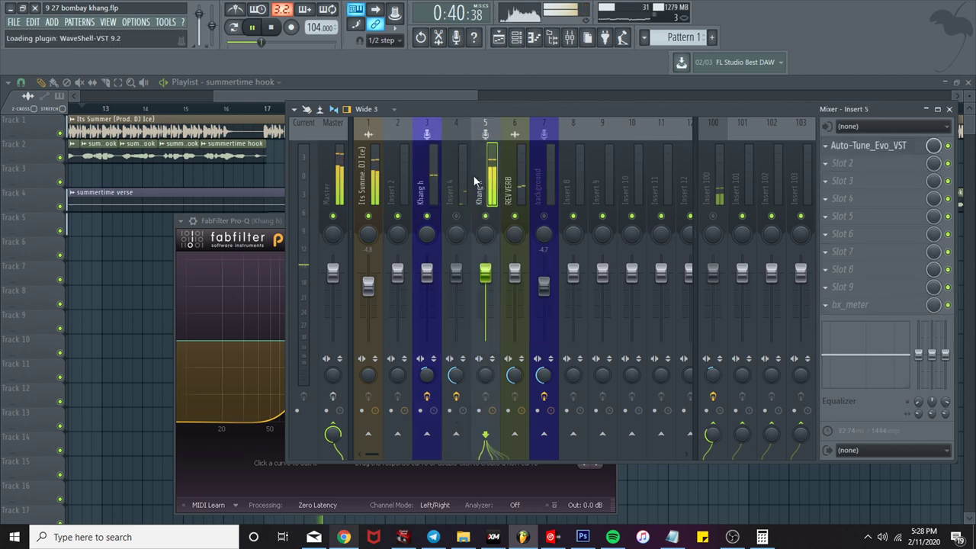
key("space")
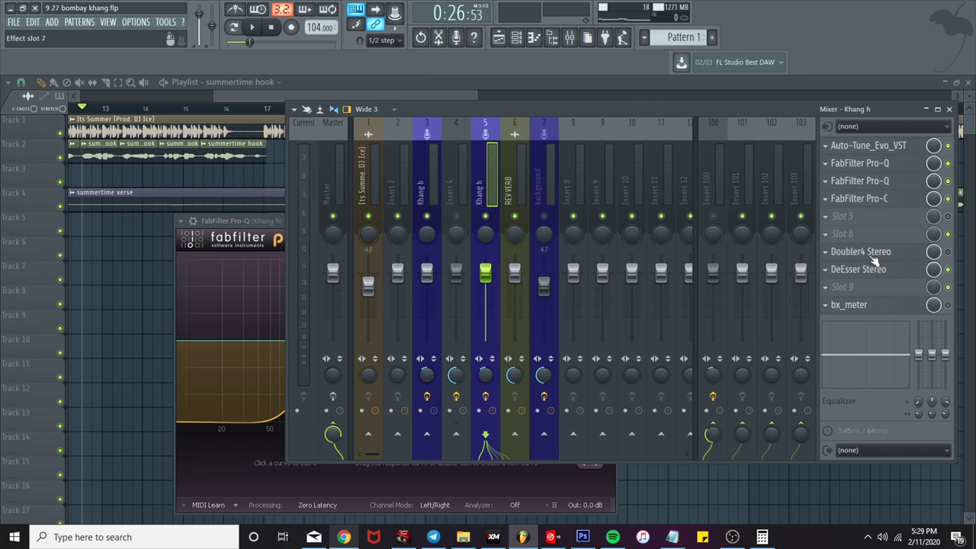
Step: Listen to the hook with the beat, and audition the Track 5 vocals from bar 17
key("space")
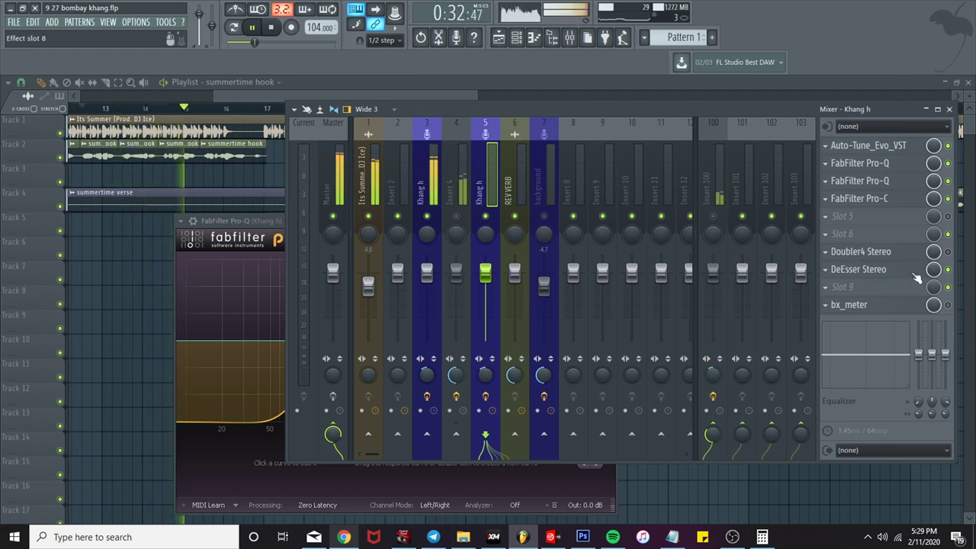
key("space")
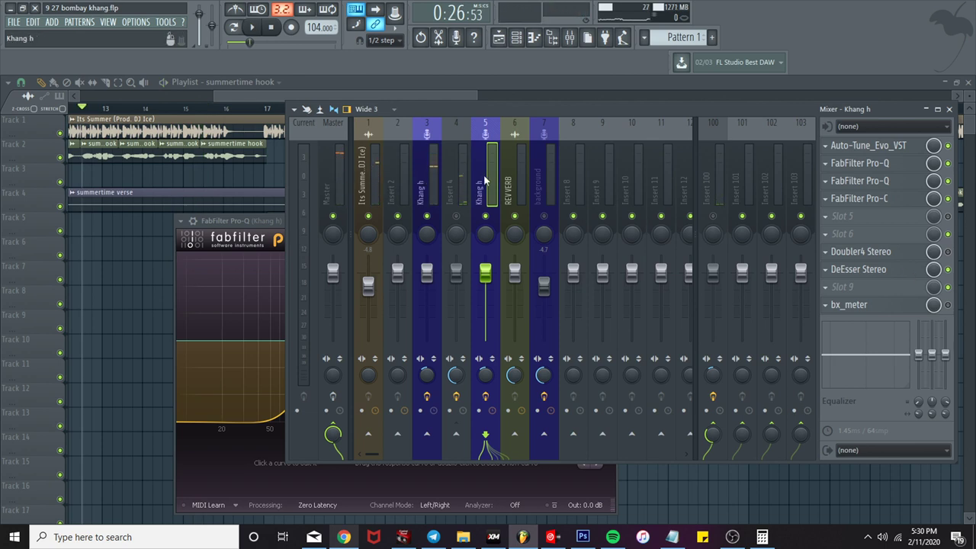
left_click(260, 97)
left_click(266, 108)
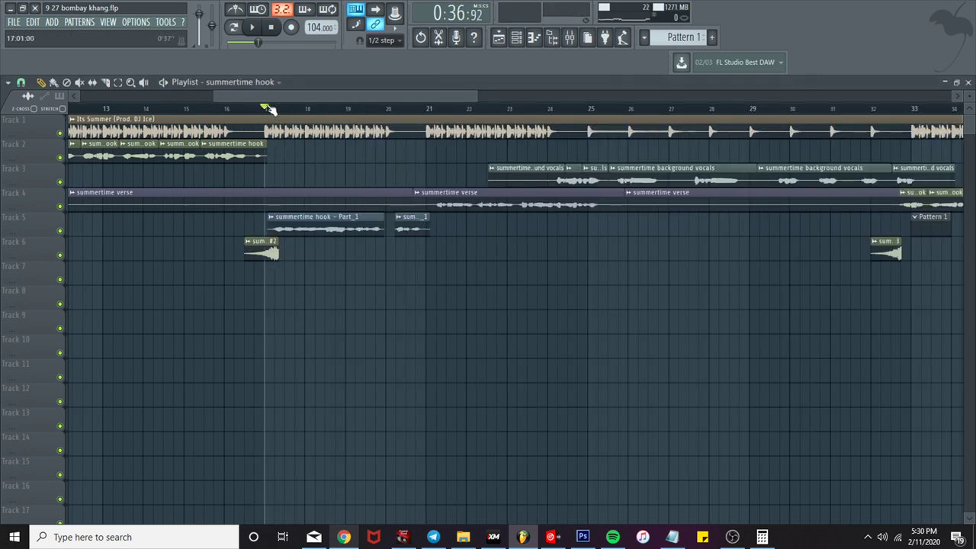
key("space")
key("space")
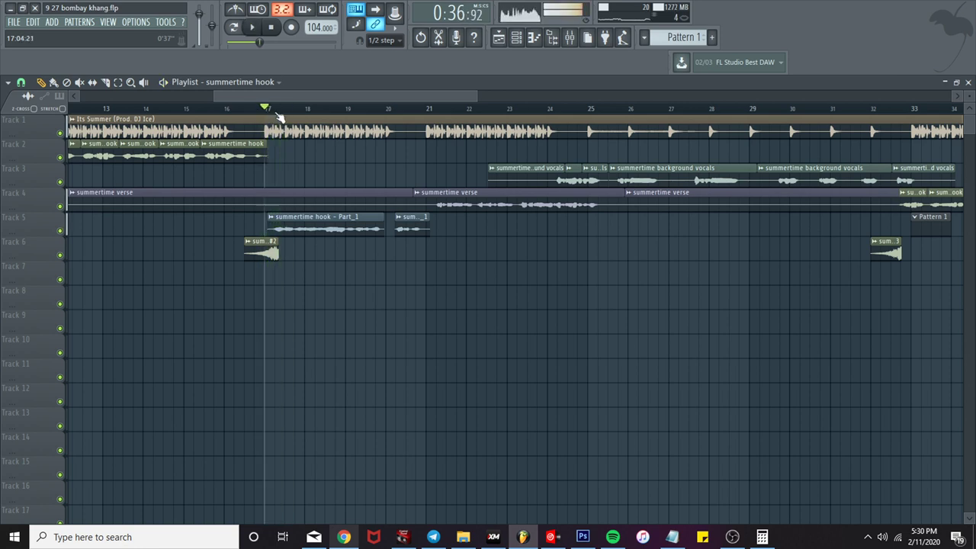
Step: Add Fruity Chorus to slot 5 of mixer Insert 5 and lower its mix level to about 16%
left_click(570, 38)
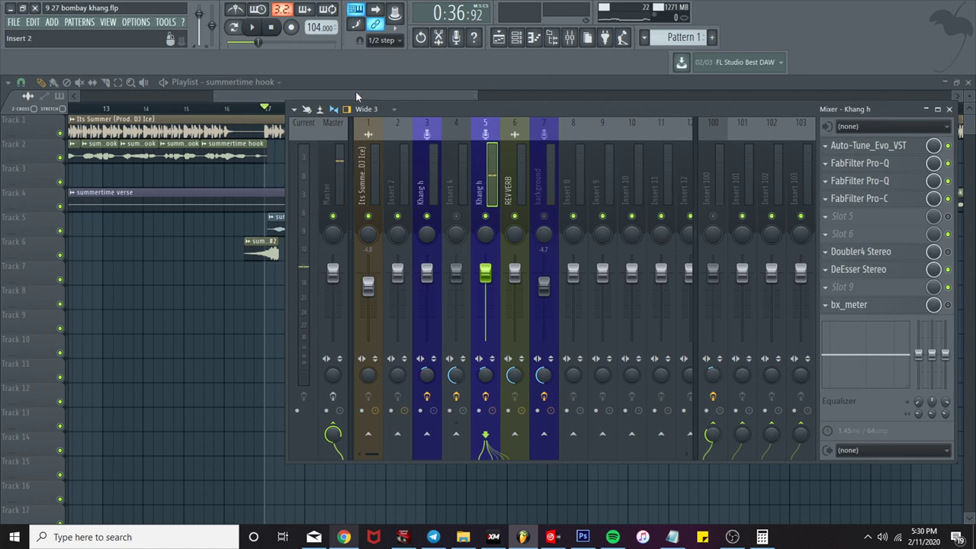
left_click(570, 38)
key("space")
left_click(570, 39)
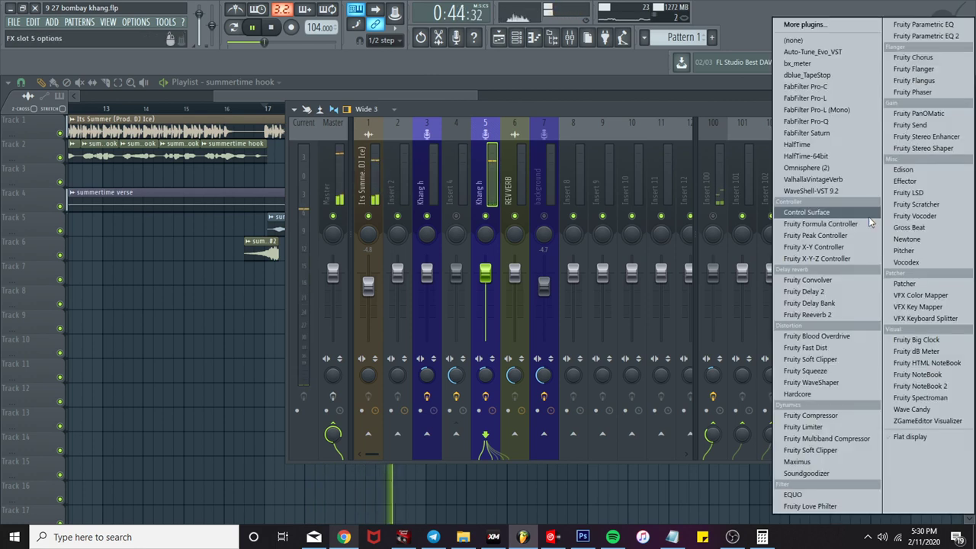
left_click(913, 60)
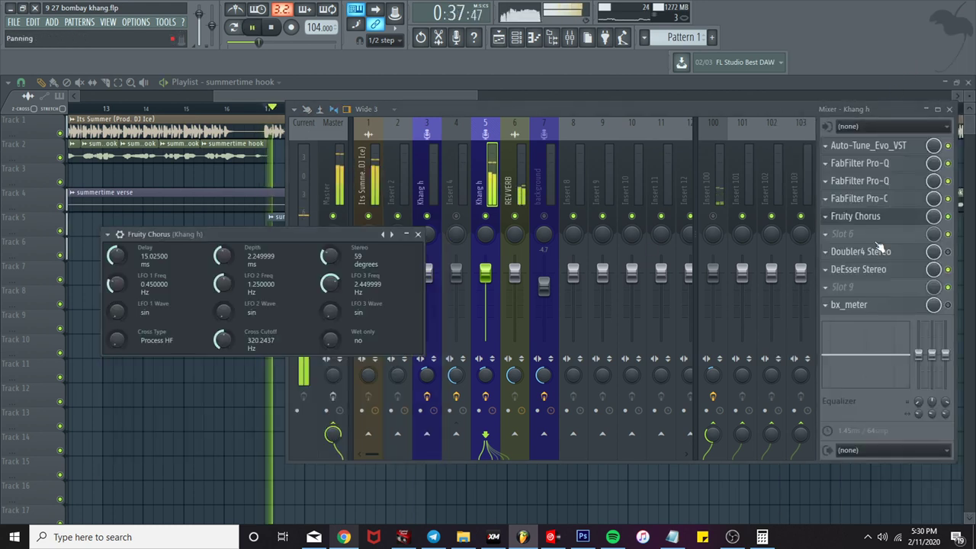
left_click_drag(932, 219, 932, 283)
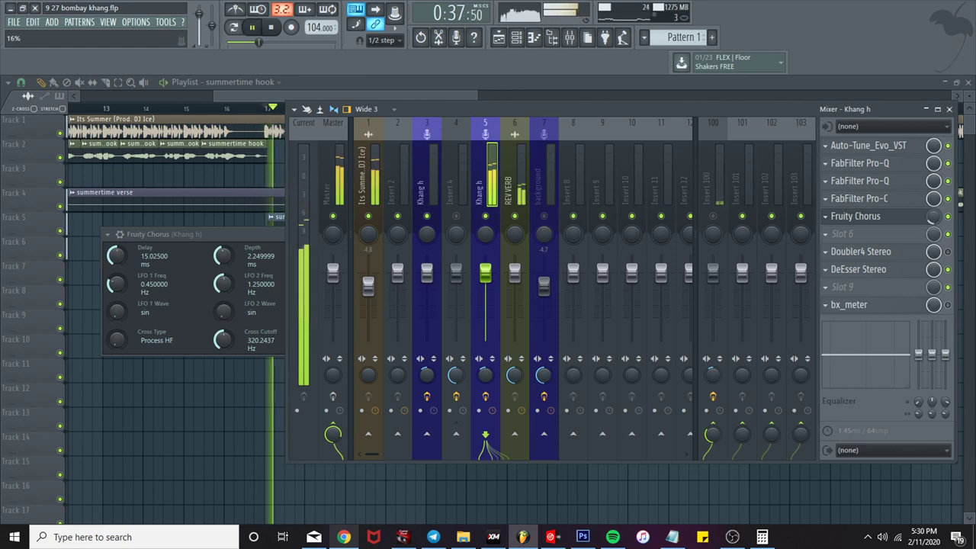
Step: Add a Soundgoodizer to slot 6 of mixer Insert 5 and turn its amount down to a low setting
left_click(860, 235)
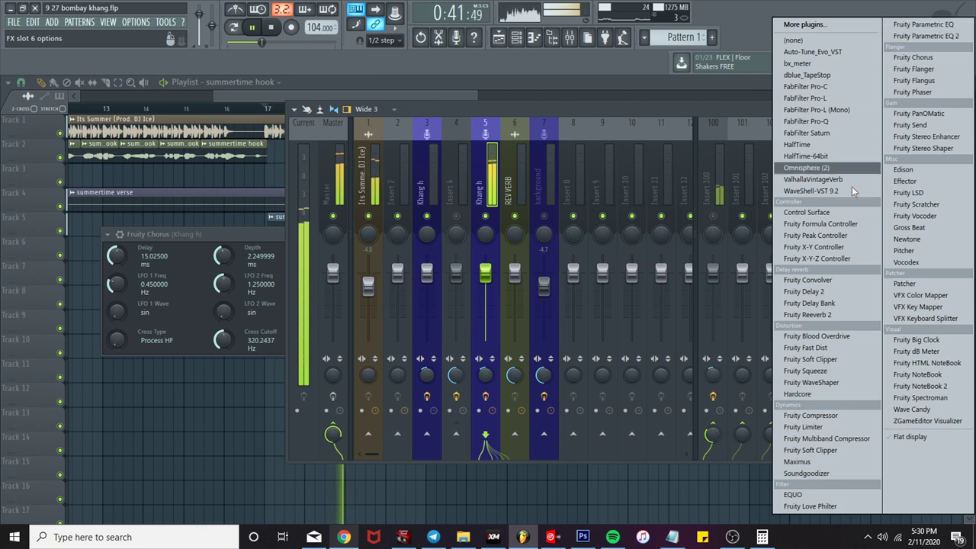
left_click(828, 473)
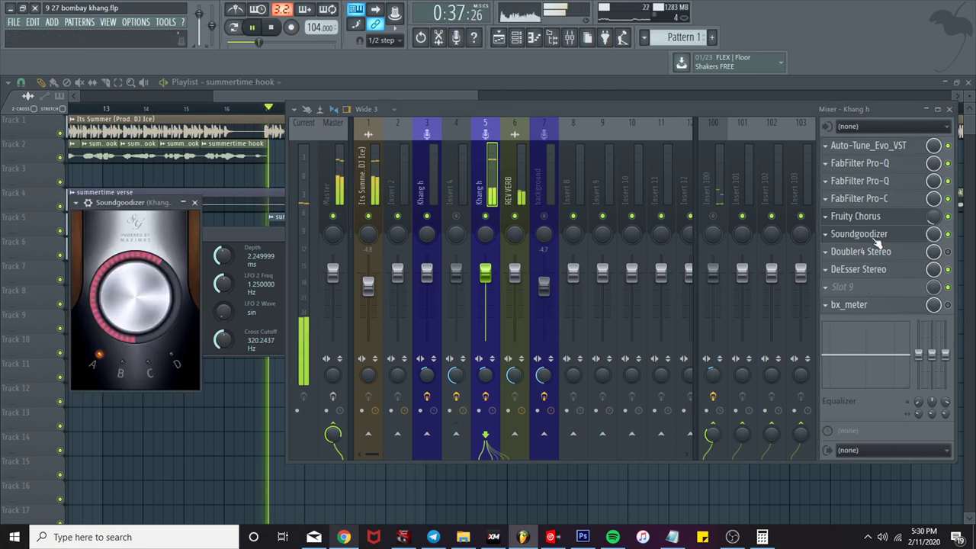
left_click_drag(118, 322, 124, 371)
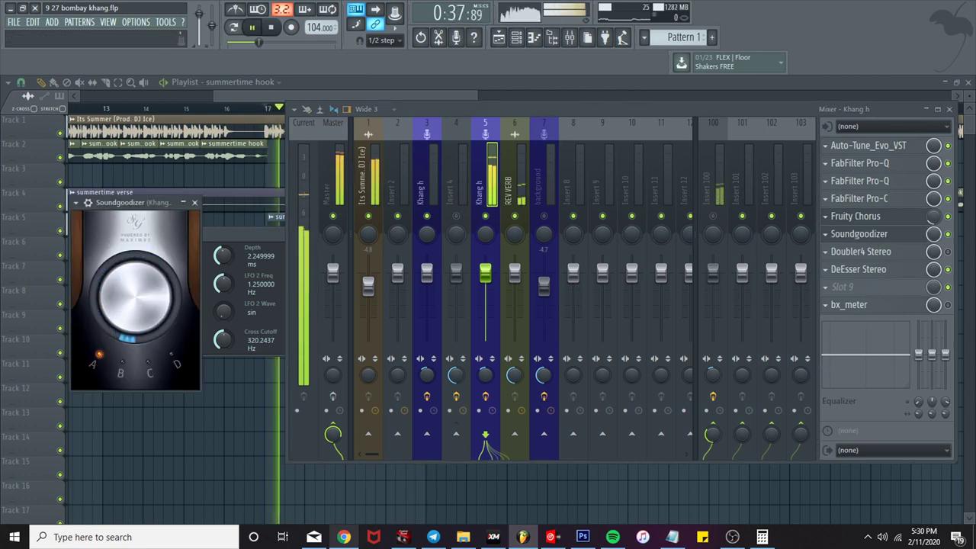
Step: Compare Soundgoodizer modes C and D during playback, and return to mode A
left_click(156, 372)
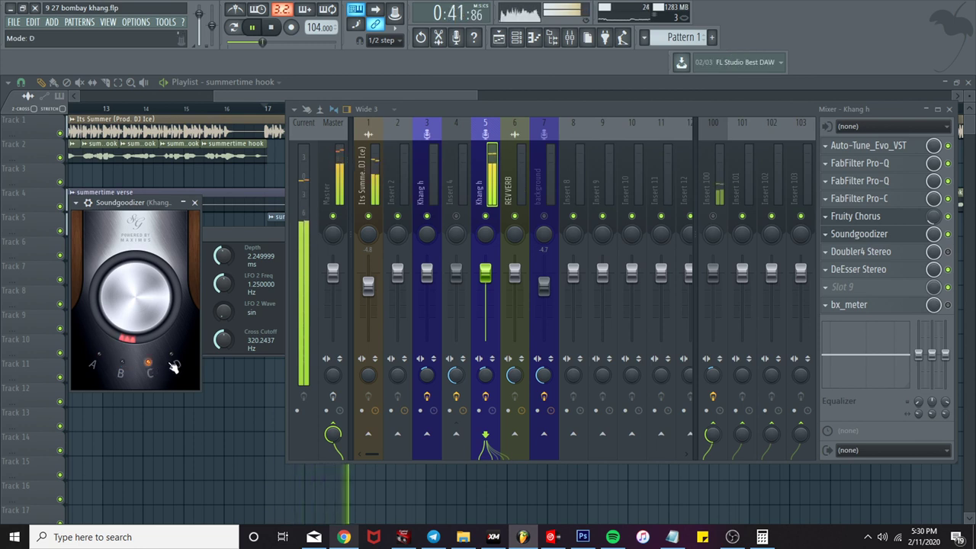
left_click(178, 365)
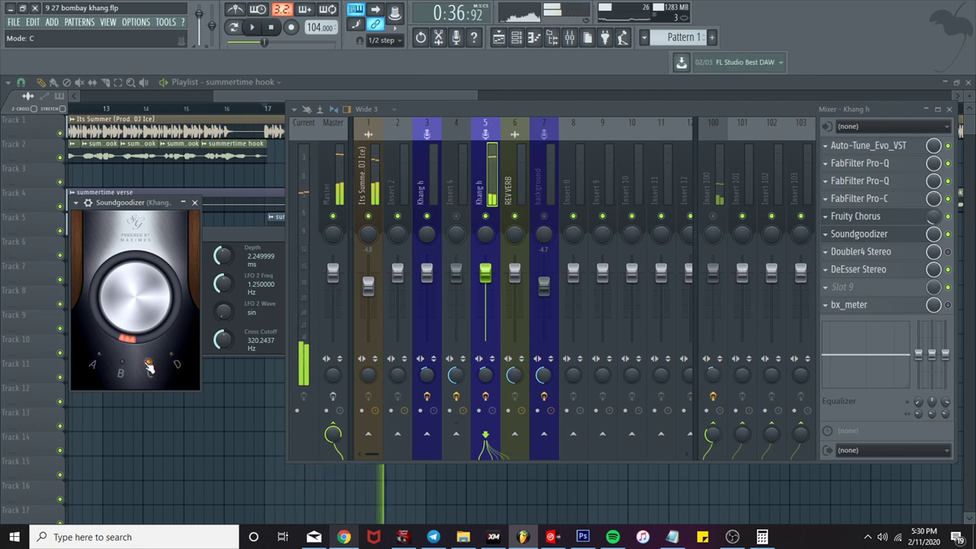
left_click(150, 367)
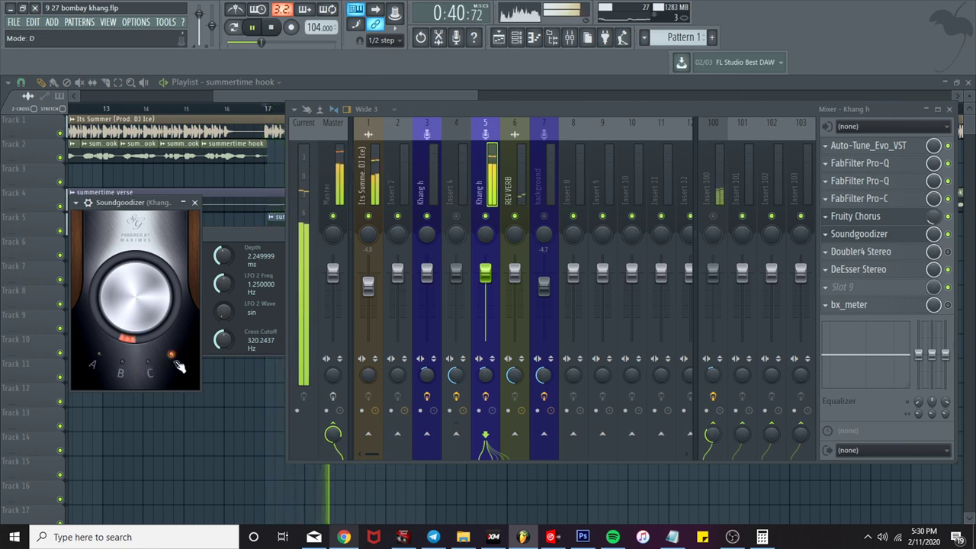
left_click(100, 359)
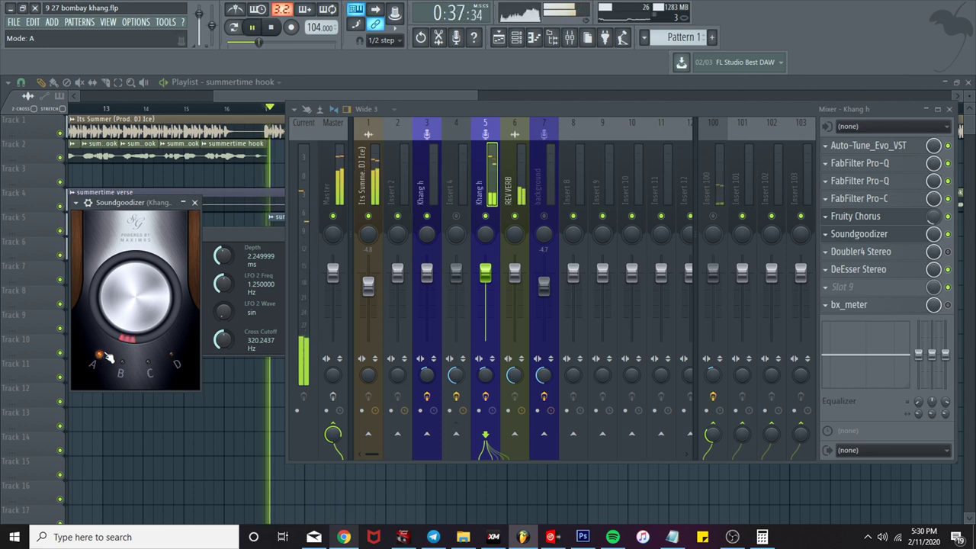
Step: Add Fruity Stereo Enhancer to slot 9 of mixer Insert 5 and set the insert's stereo separation to 38% separated during playback
left_click(881, 285)
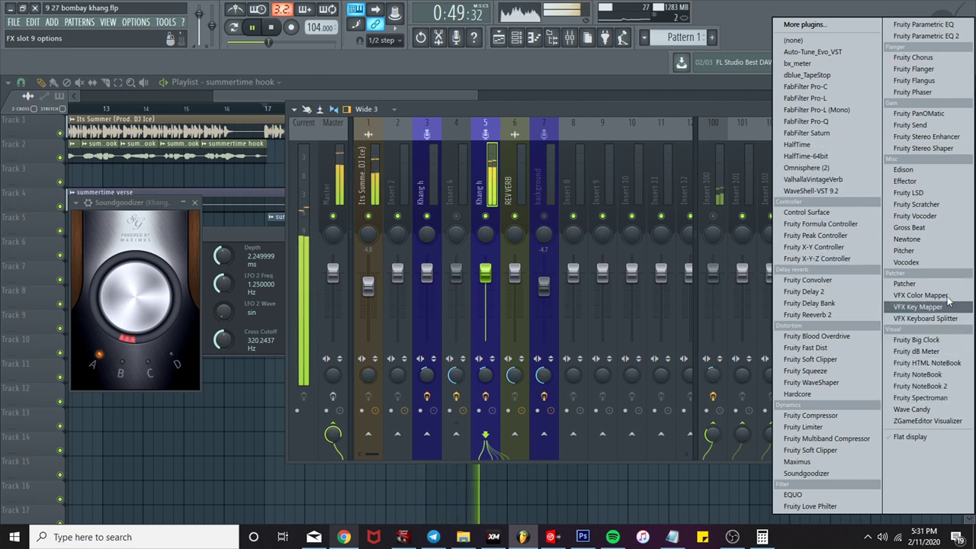
left_click(958, 138)
key("space")
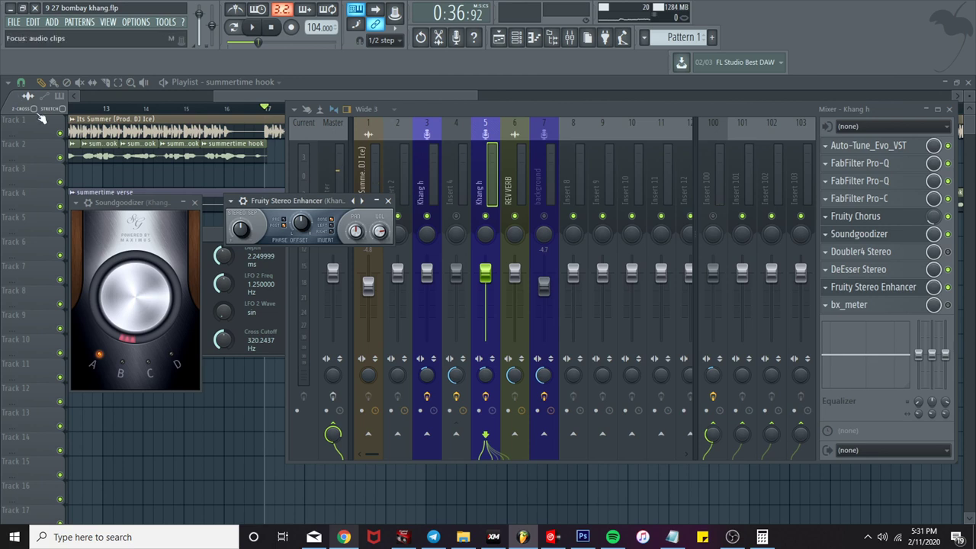
key("space")
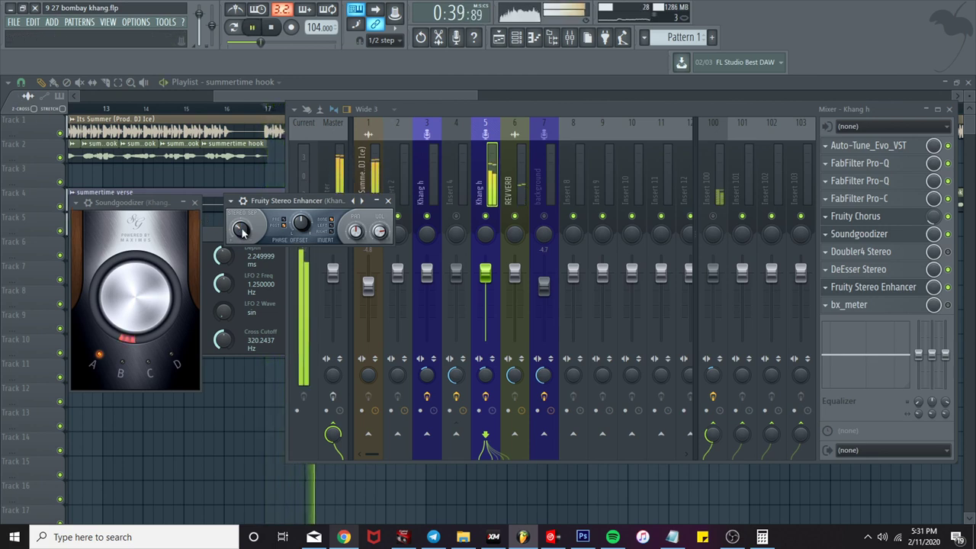
left_click(485, 374)
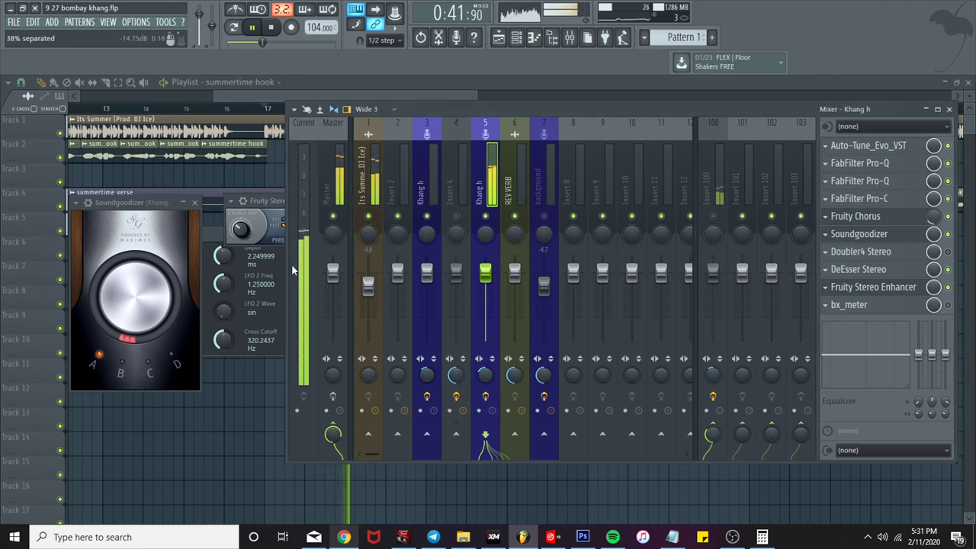
left_click(241, 229)
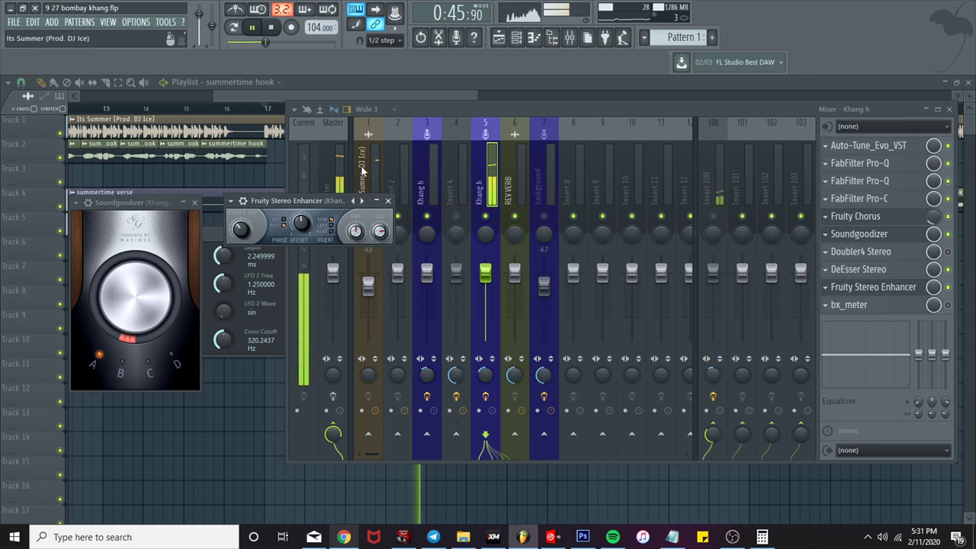
Step: Check the channel settings and mixer routing of the summertime verse clip around bar 21 on Track 4
left_click(415, 96)
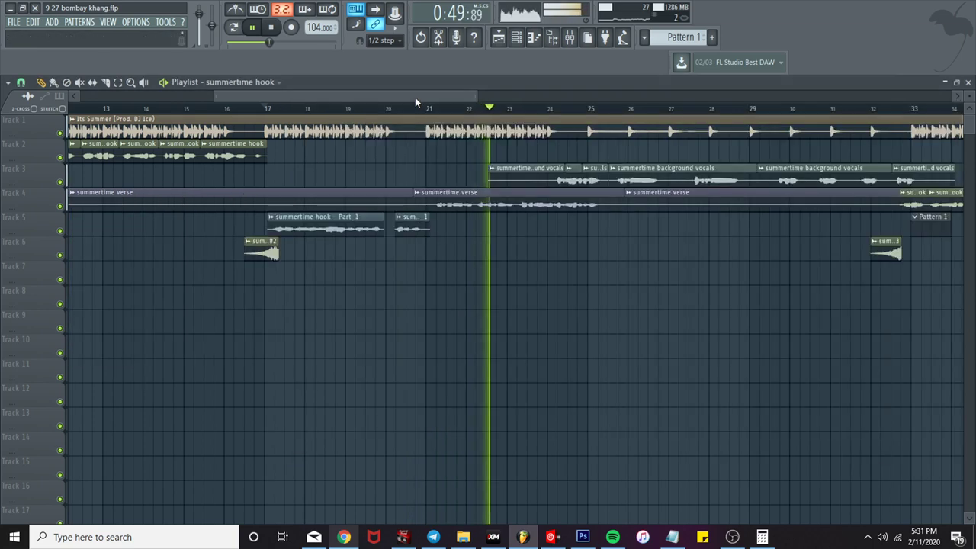
scroll(415, 99, "down", 3)
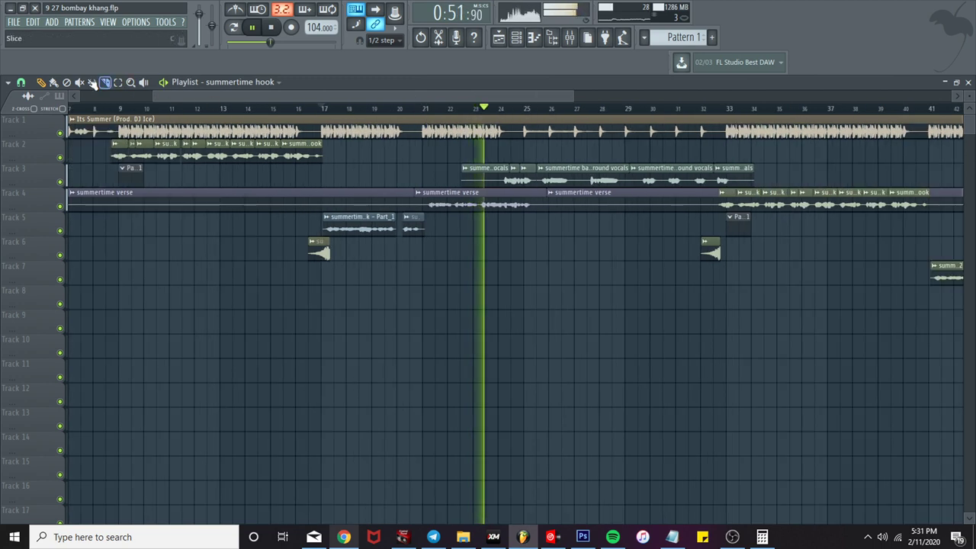
left_click(425, 197)
scroll(447, 202, "up", 4)
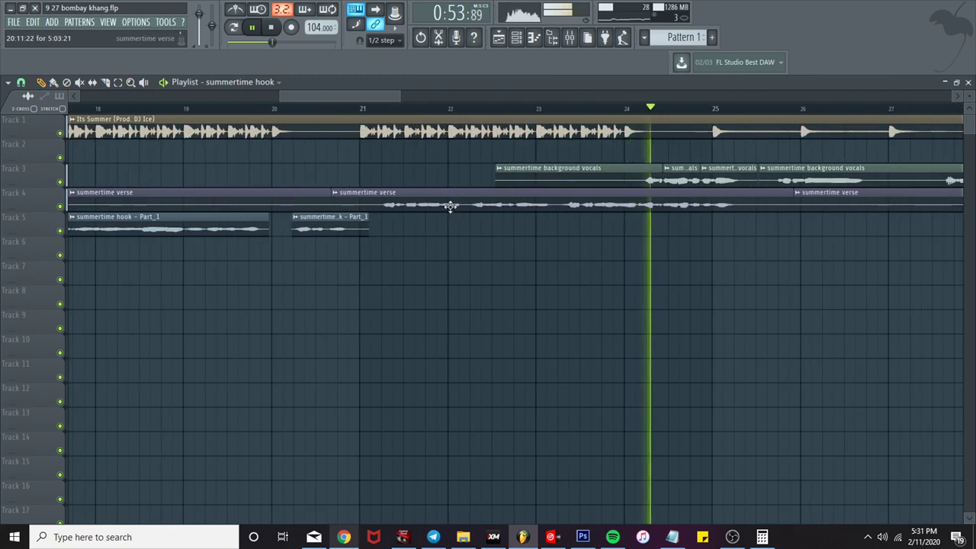
double_click(449, 199)
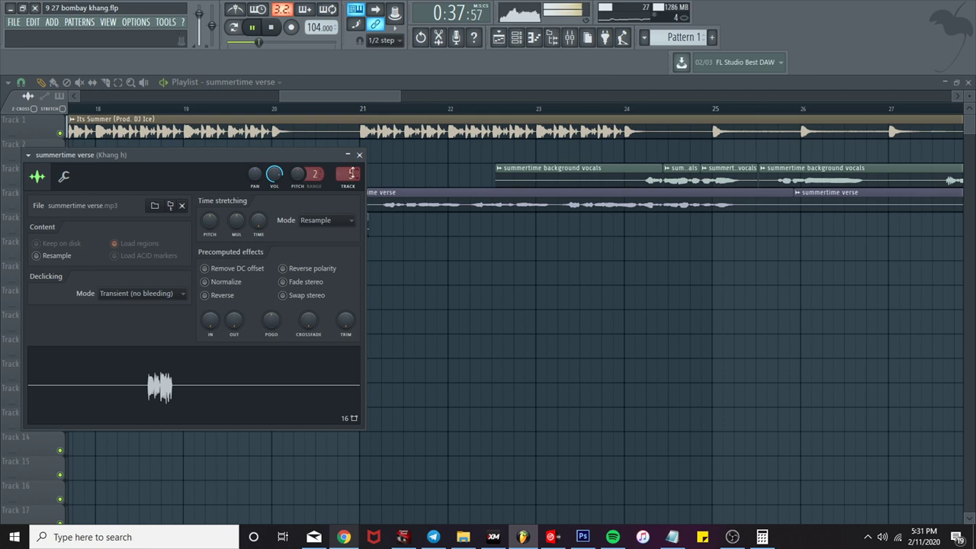
left_click(359, 154)
left_click(335, 193)
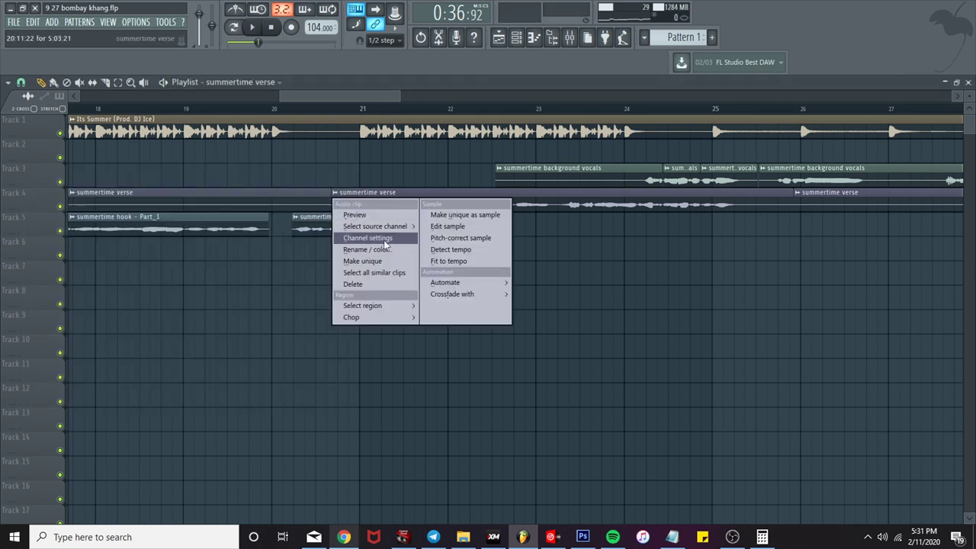
left_click(469, 216)
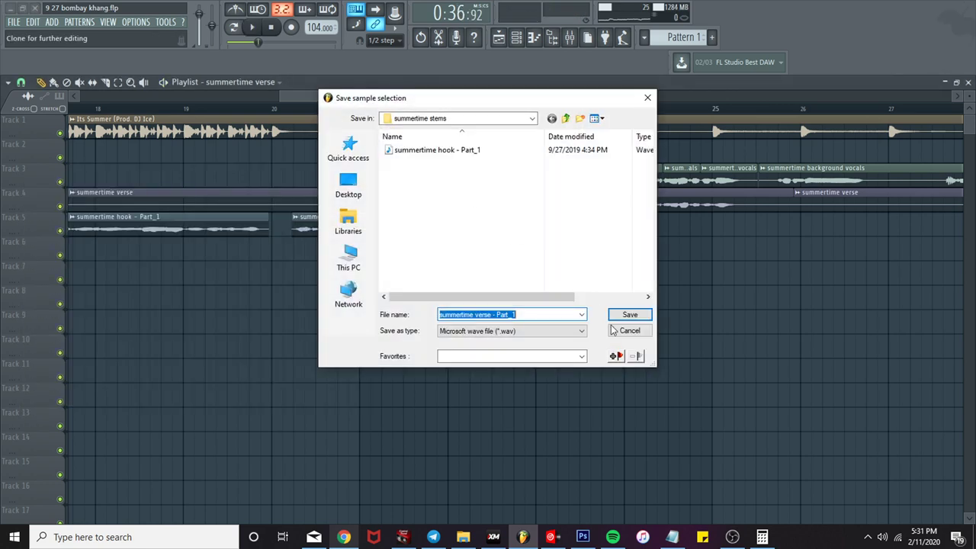
key("Return")
Step: Make the summertime verse clip around bar 21 unique, and route its new channel to mixer track 3
left_click(335, 193)
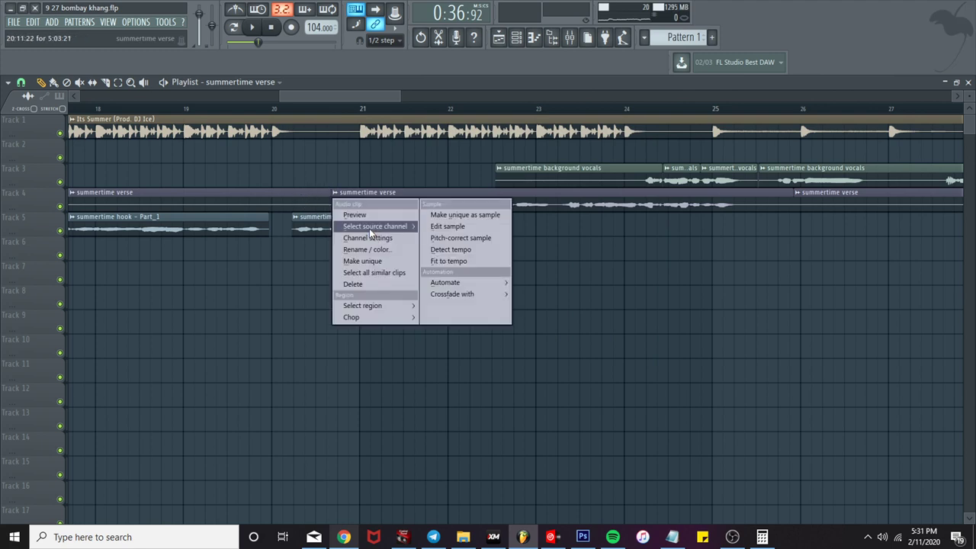
left_click(376, 263)
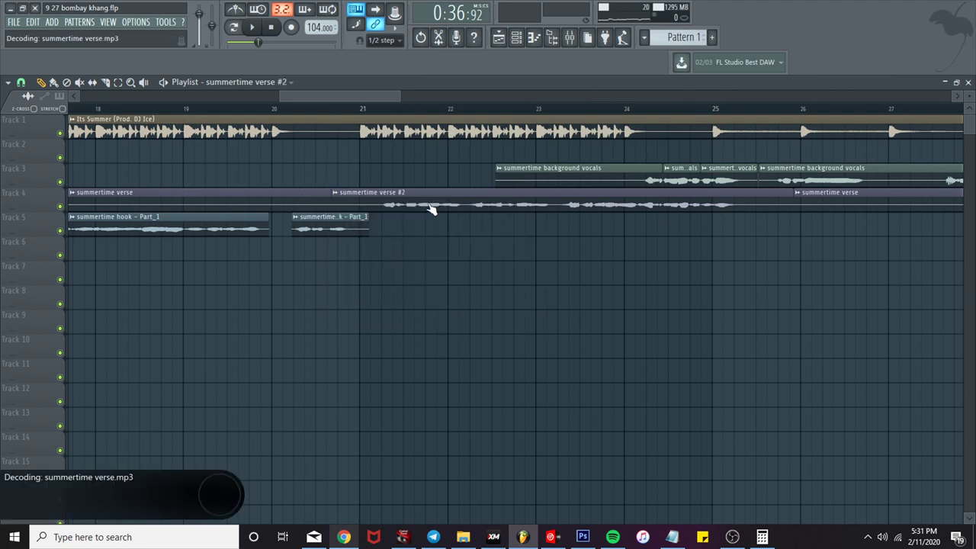
double_click(429, 204)
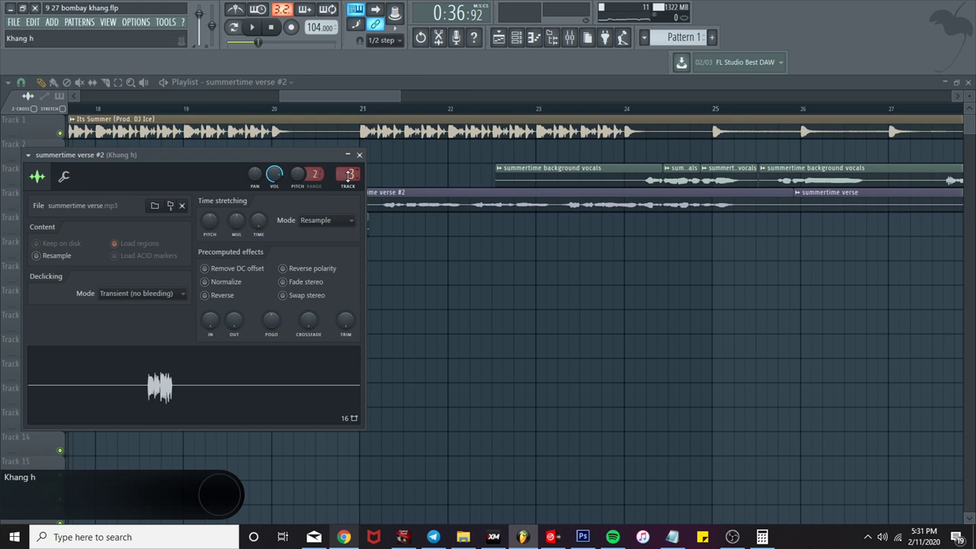
left_click(359, 155)
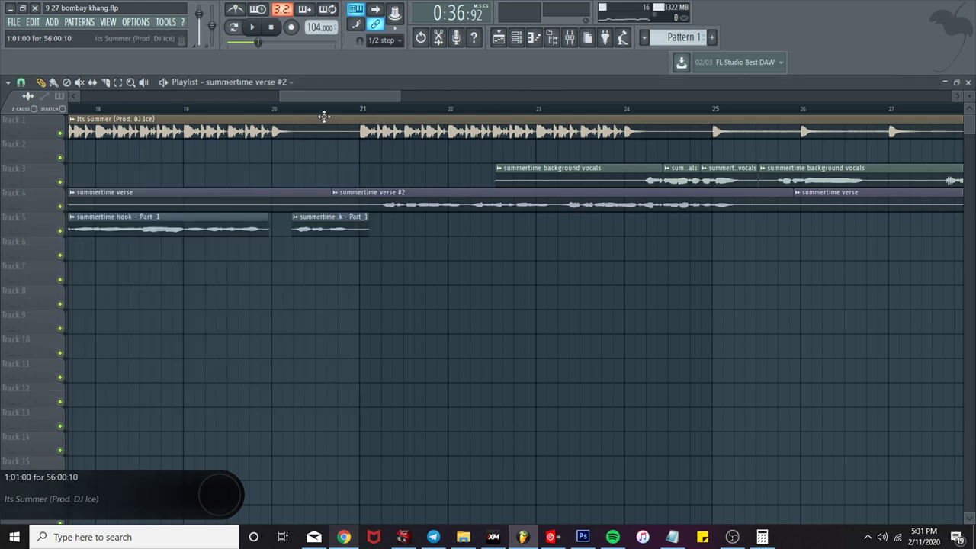
Step: Play the arrangement from about bar 19 to hear the rerouted verse and the background vocals around bar 24
left_click_drag(317, 112, 299, 113)
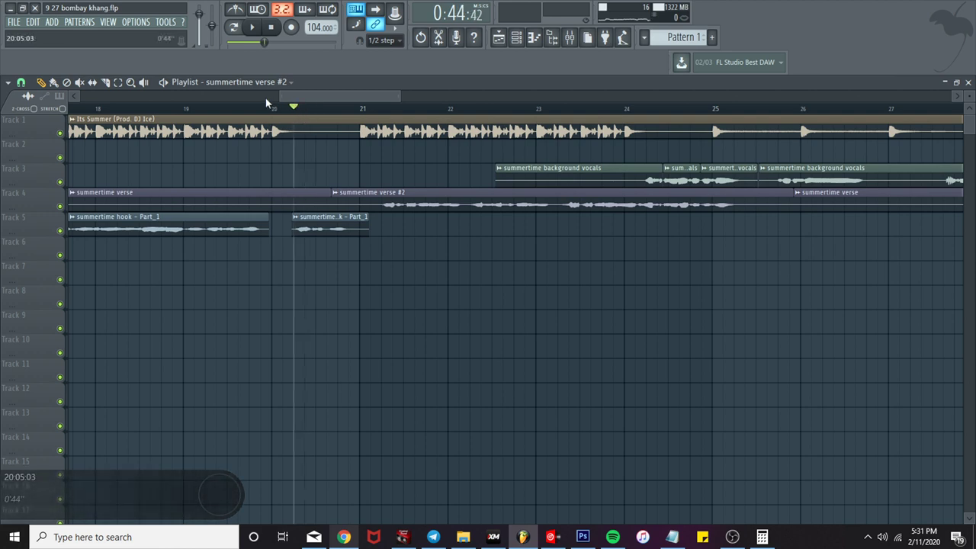
left_click(216, 111)
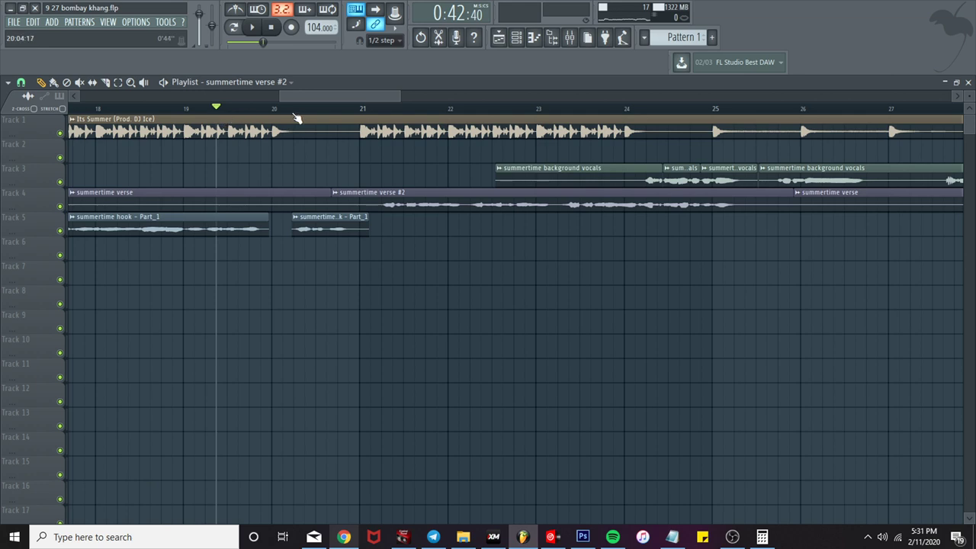
key("space")
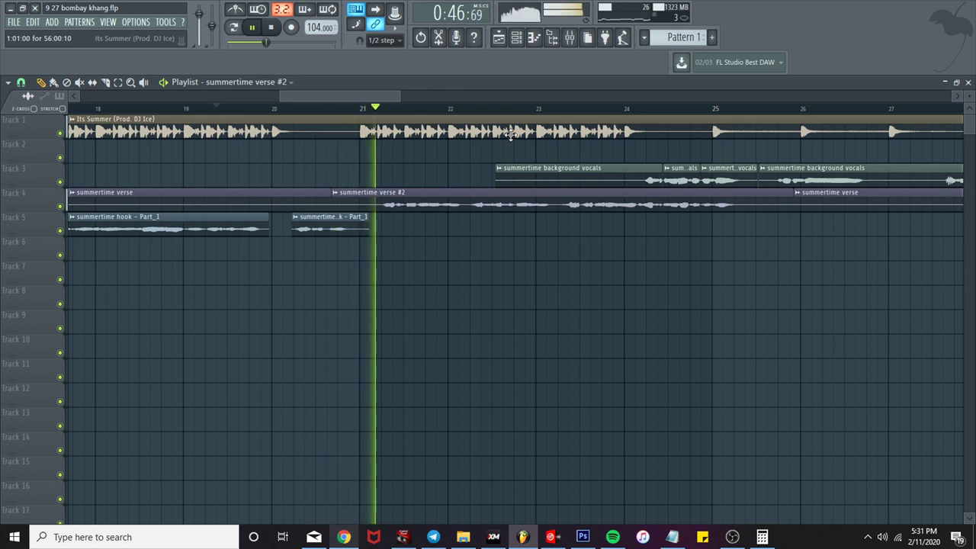
scroll(509, 138, "down", 2)
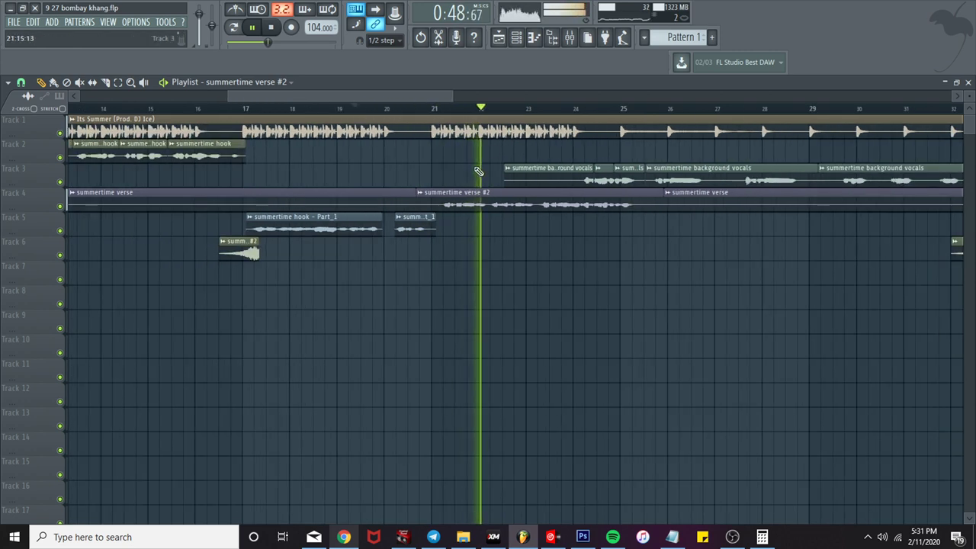
scroll(477, 170, "down", 2)
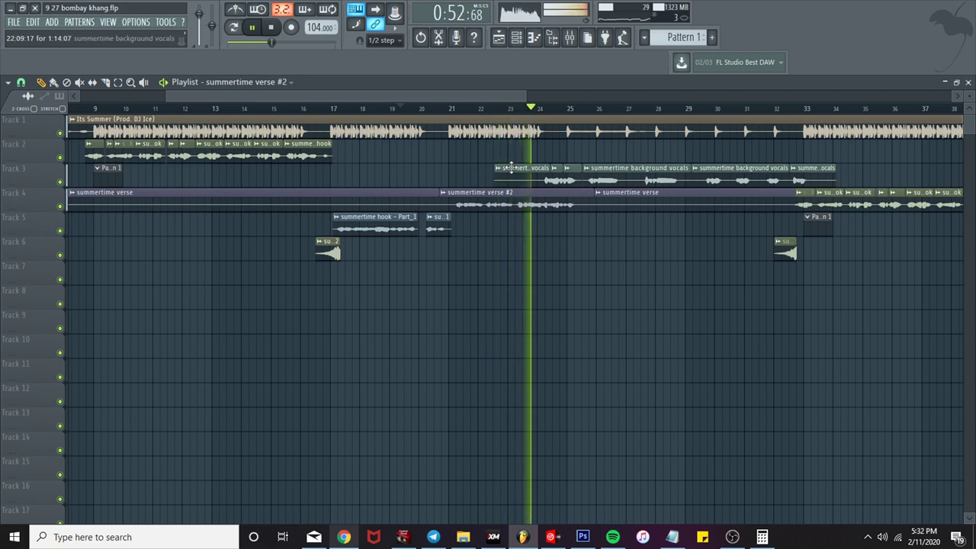
scroll(503, 175, "up", 3)
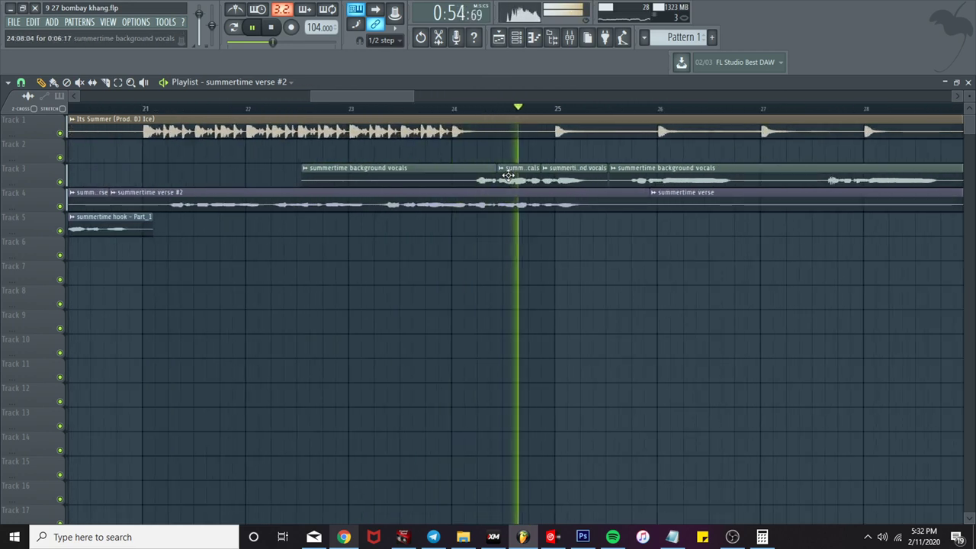
key("space")
Step: Split the first background vocals clip on Track 3 at bar 24 and delete the part before the cut
right_click(305, 174)
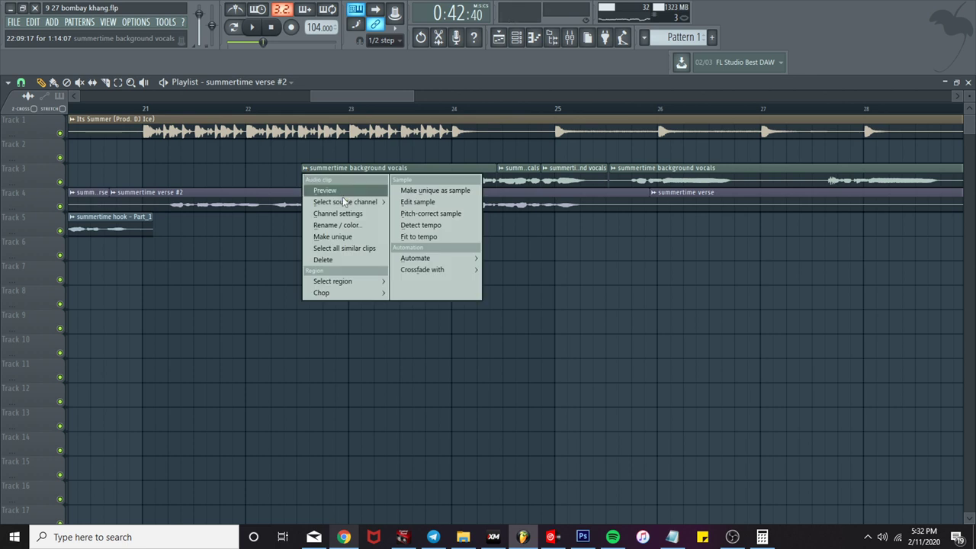
left_click(279, 157)
scroll(519, 186, "up", 4)
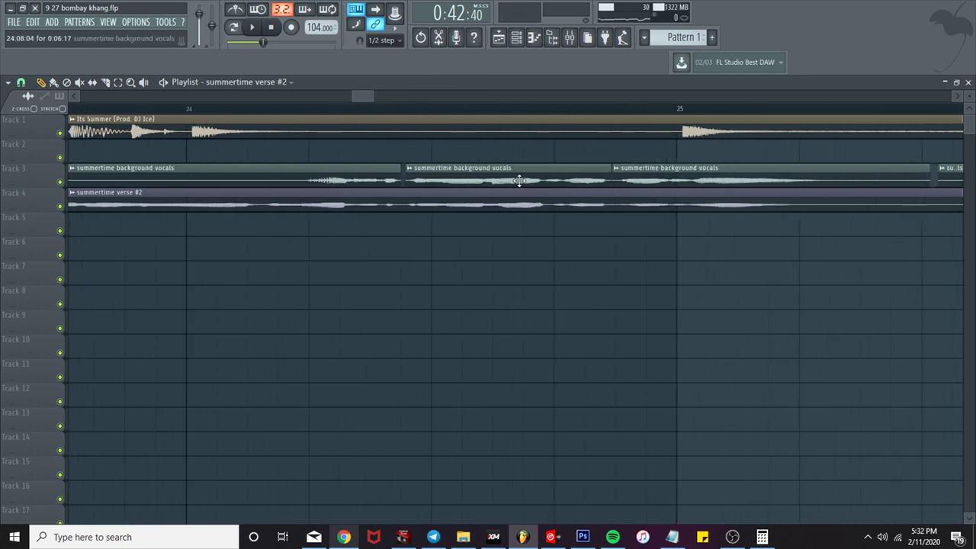
scroll(447, 176, "down", 3)
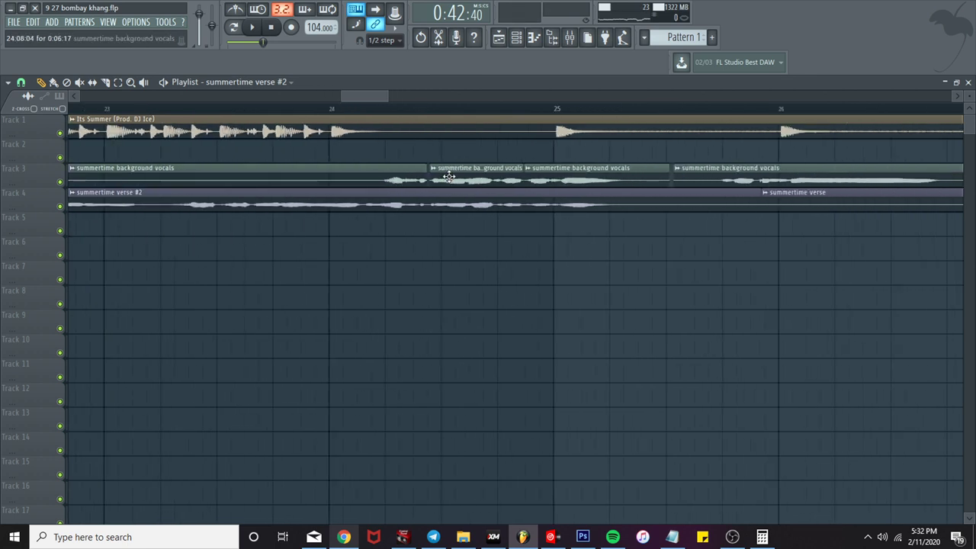
scroll(448, 176, "down", 2)
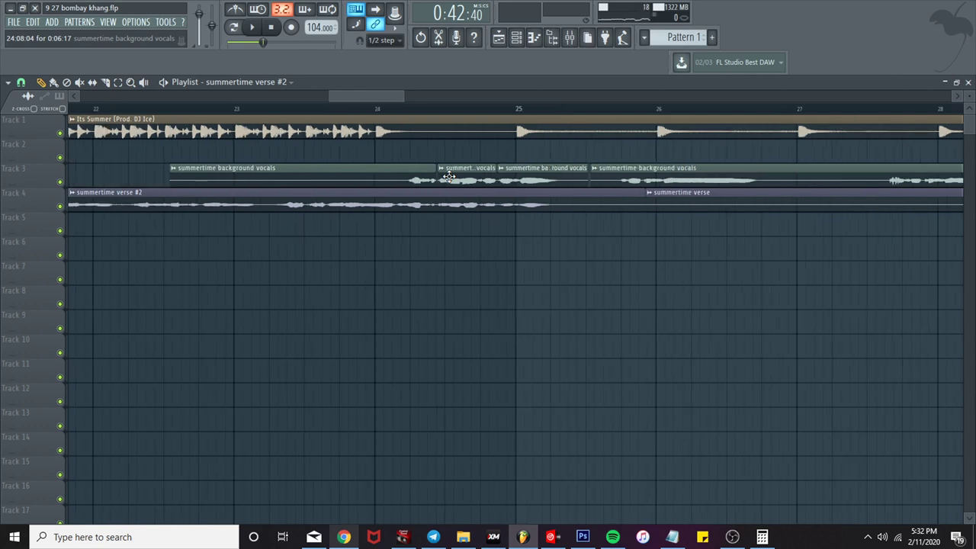
mouse_move(434, 117)
left_mouse_down()
mouse_move(419, 127)
mouse_move(446, 107)
mouse_move(416, 123)
mouse_move(353, 115)
left_mouse_up()
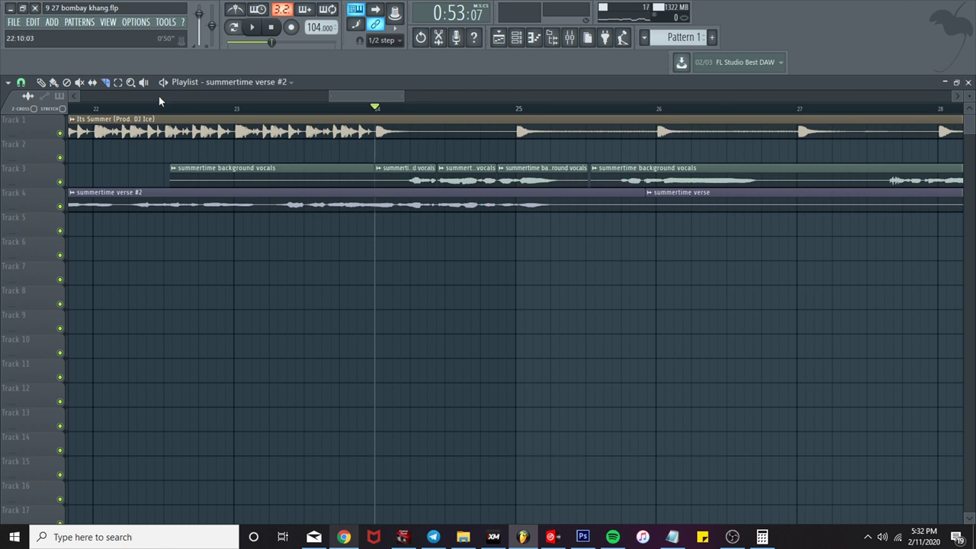
right_click(366, 181)
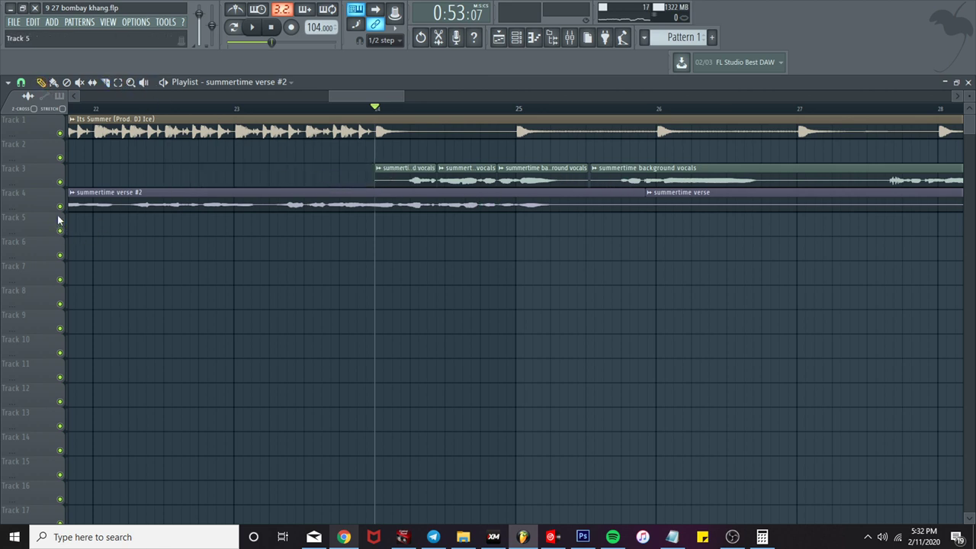
Step: Mute playlist Tracks 1 and 4, and select the time range from the start of bar 24 to the middle of bar 25
left_click(59, 206)
left_click(60, 133)
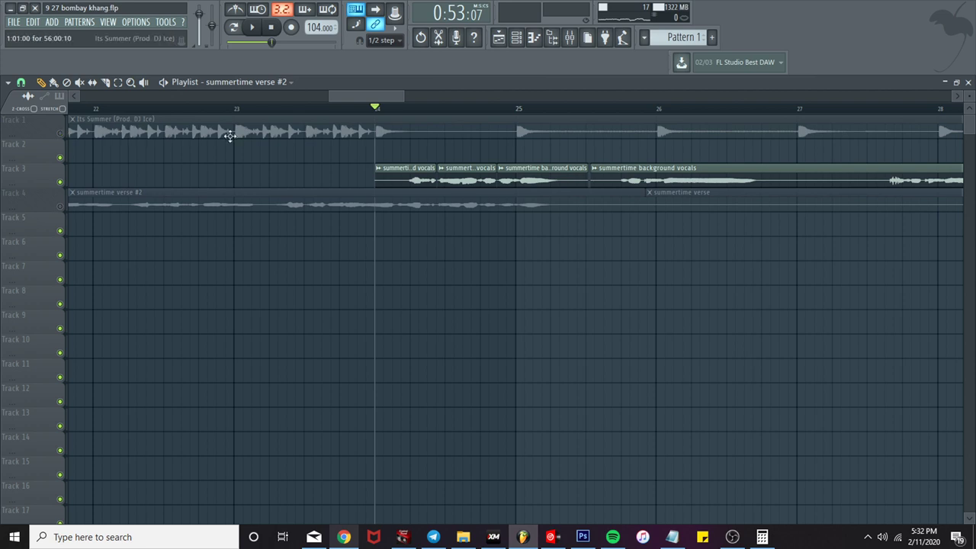
left_click_drag(377, 108, 580, 108)
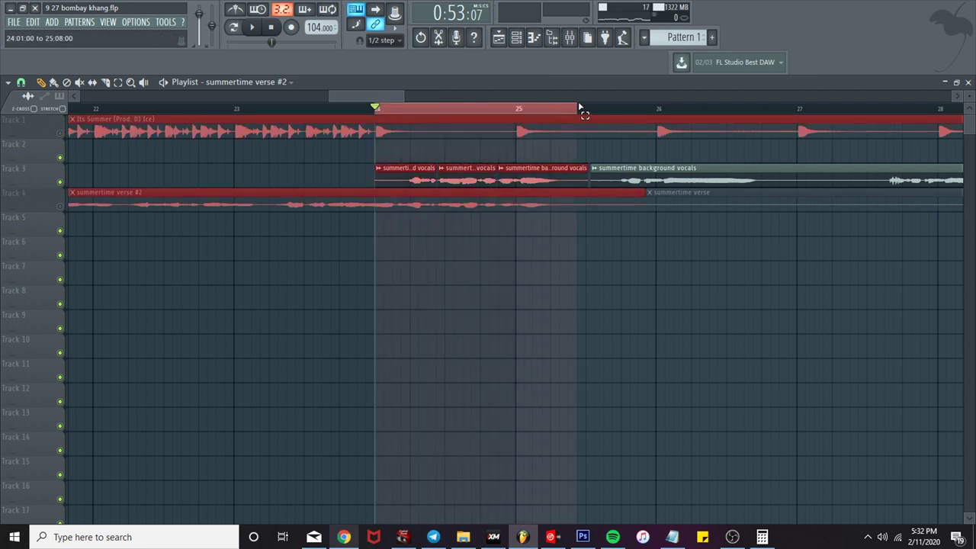
Step: Play the selected range with the mixer shown, and unmute the background vocals on mixer Insert 7
left_click(578, 39)
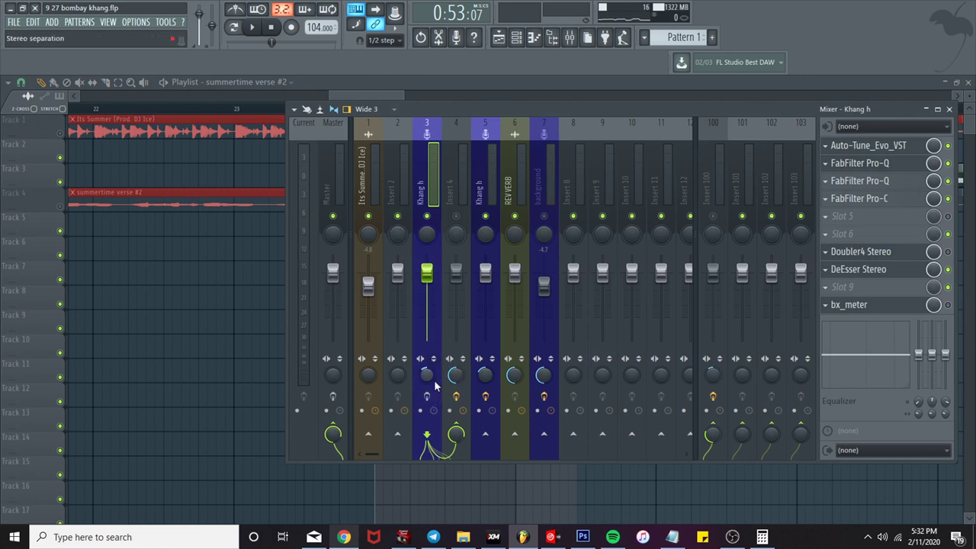
key("space")
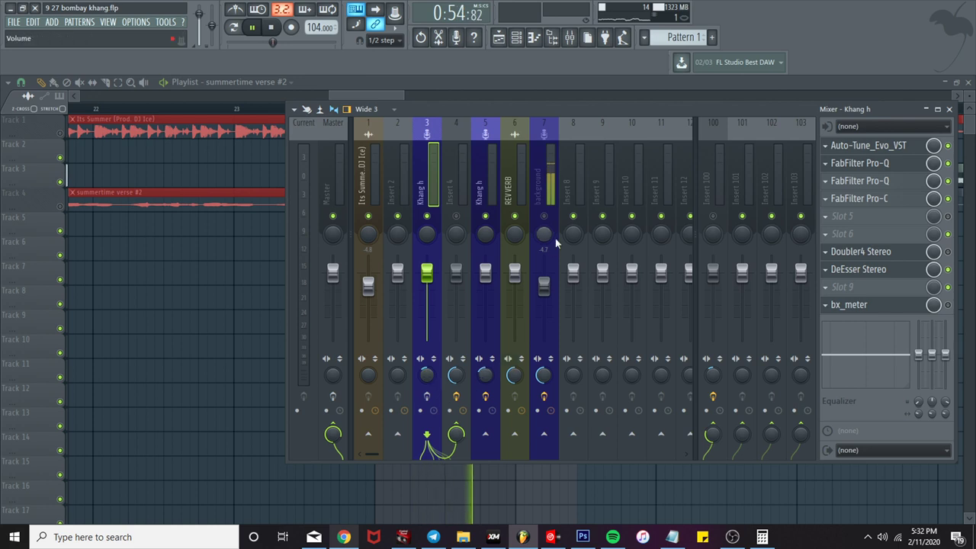
left_click(544, 216)
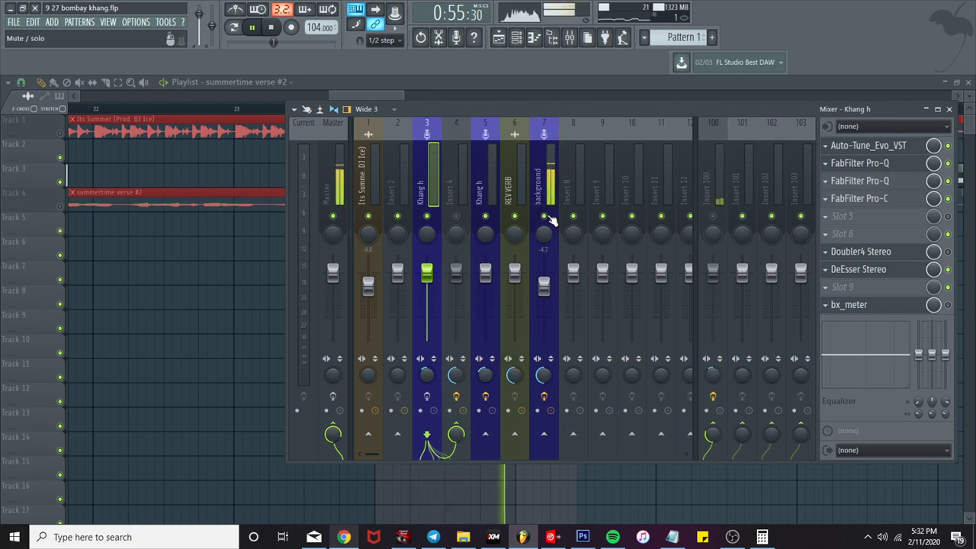
Step: Undo the split and deletion made on the first background vocals clip on Track 3
left_click(361, 94)
scroll(395, 156, "down", 4)
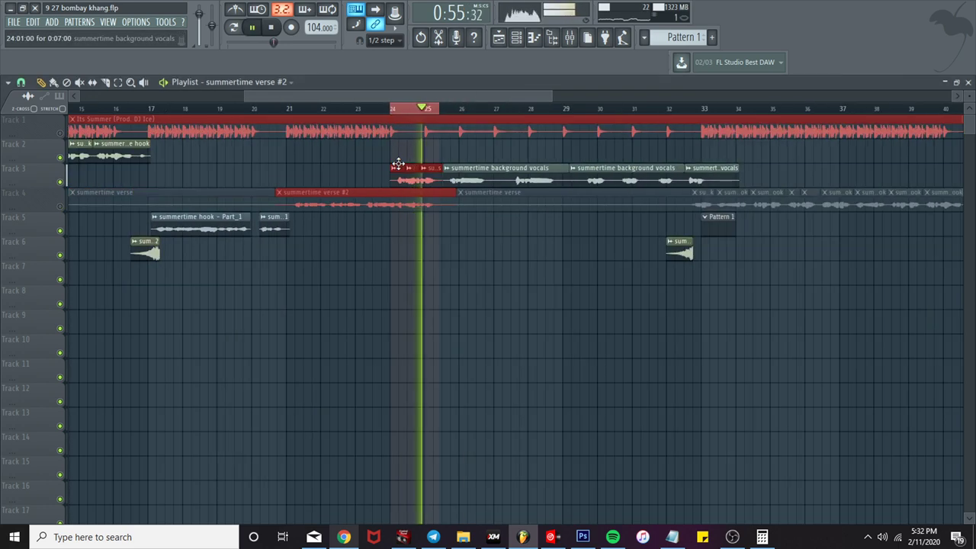
key("ctrl+z")
Step: Clear the playlist time selection and play the unmuted vocals from about bar 19
double_click(330, 108)
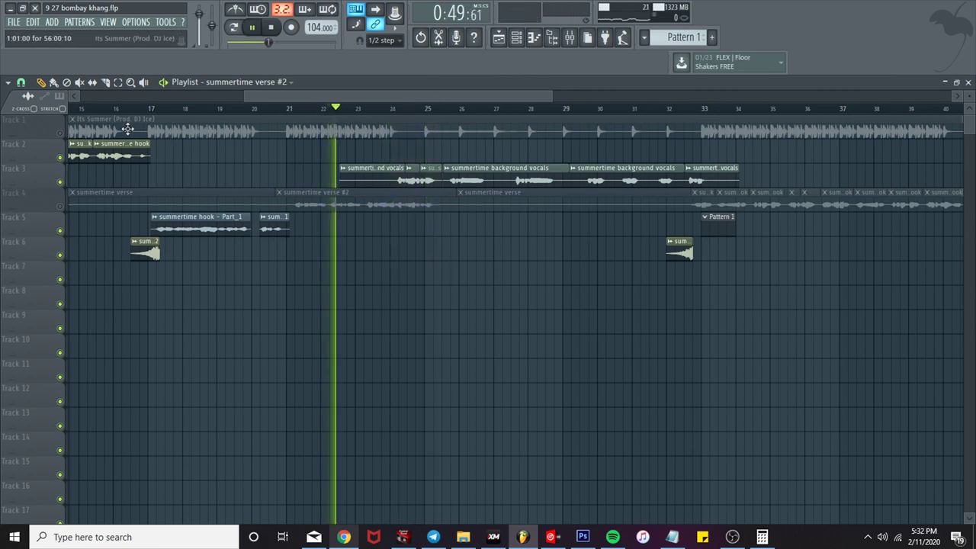
left_click(222, 108)
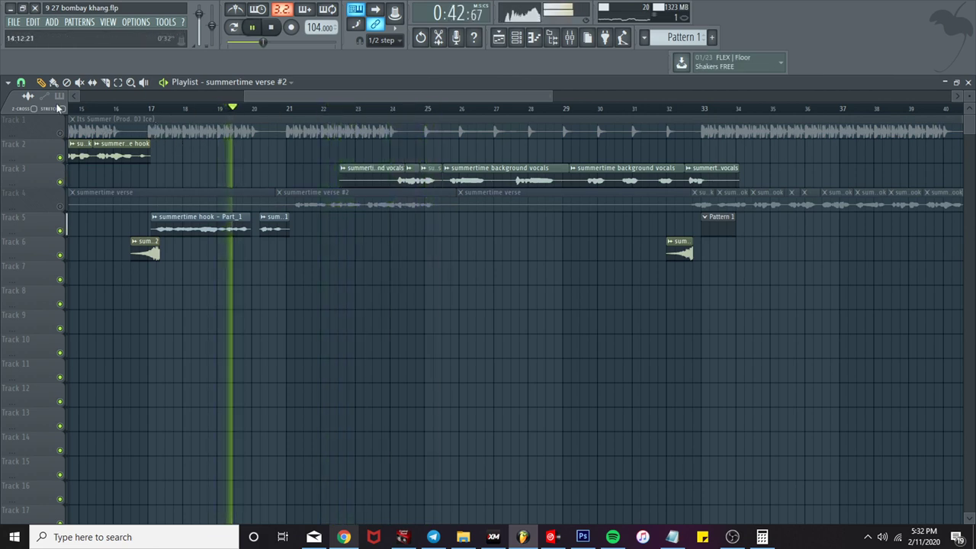
Step: Play the playlist from about bar 23, and select the time range from about 24:04 to about 25:06 around the background vocals
left_click(386, 109)
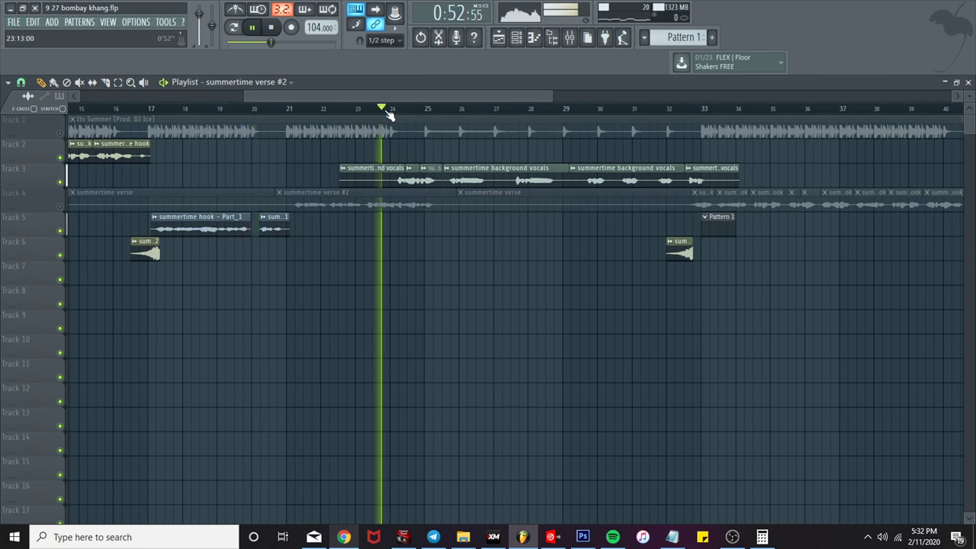
scroll(389, 113, "up", 4)
left_click_drag(374, 112, 540, 110)
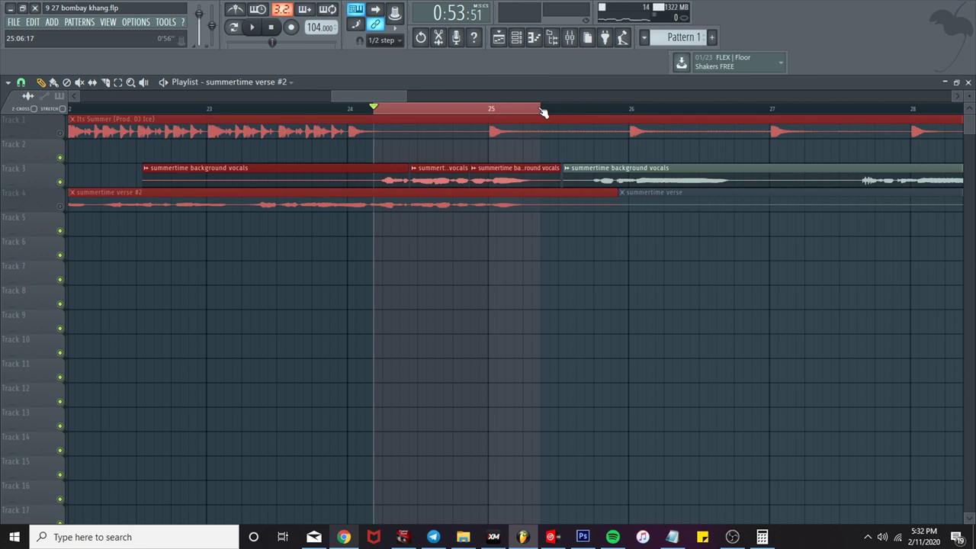
Step: Show the mixer, select the background track on Insert 7, and play the selected range
left_click(573, 44)
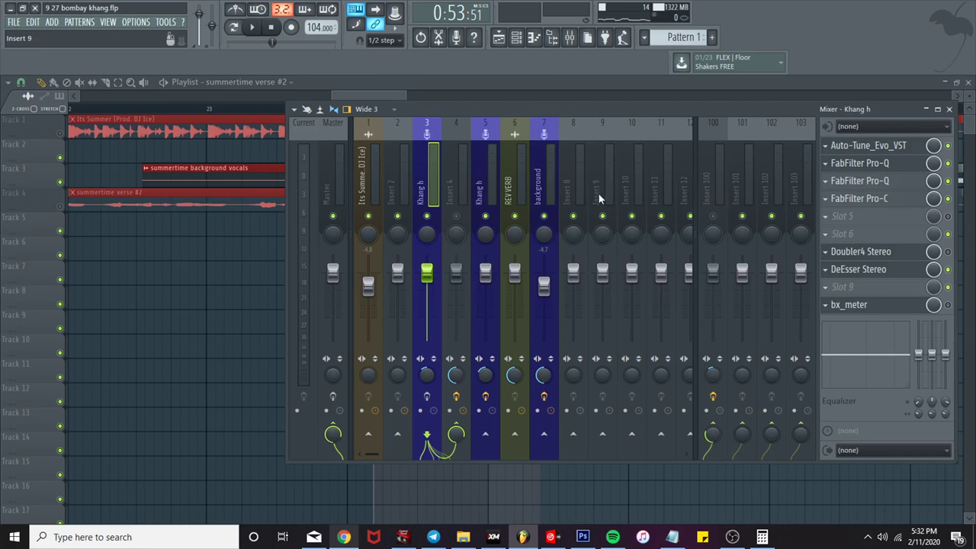
left_click(549, 184)
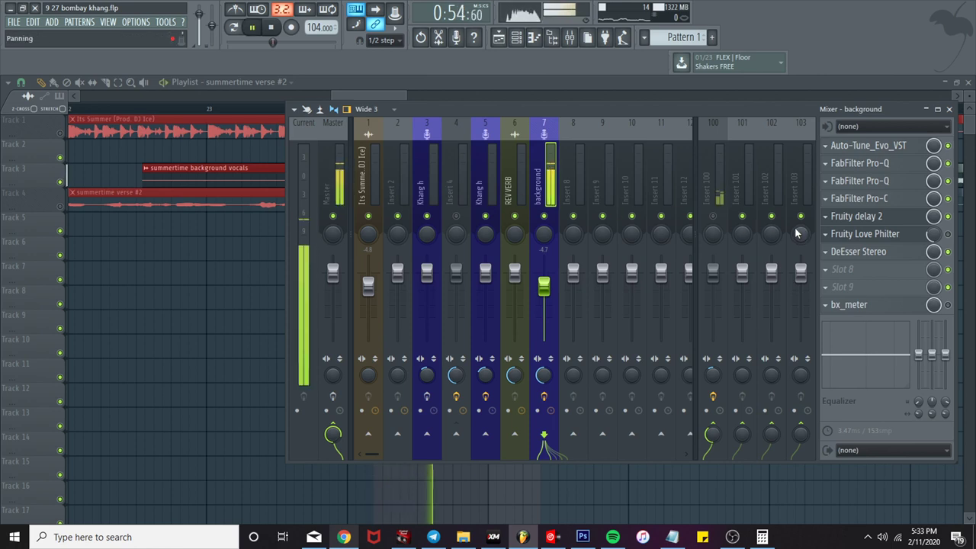
key("space")
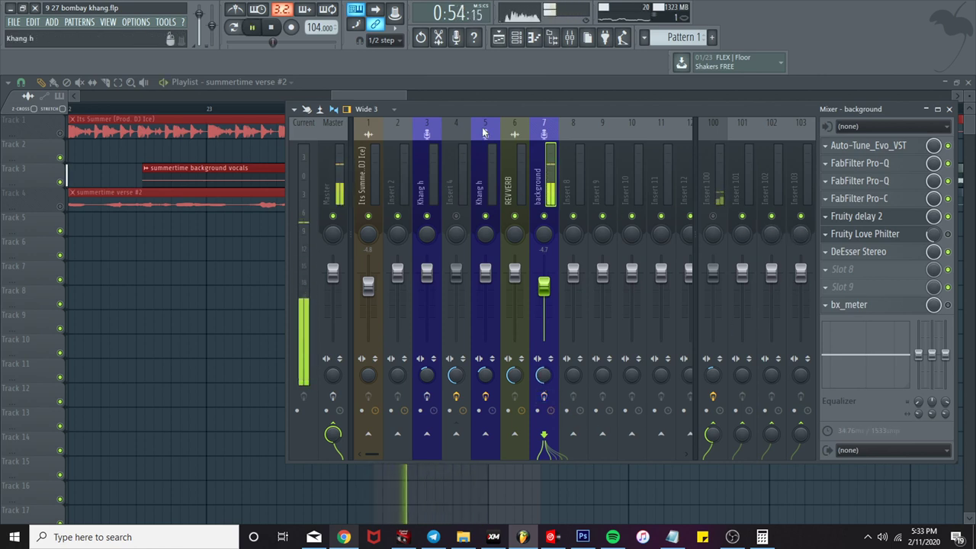
key("space")
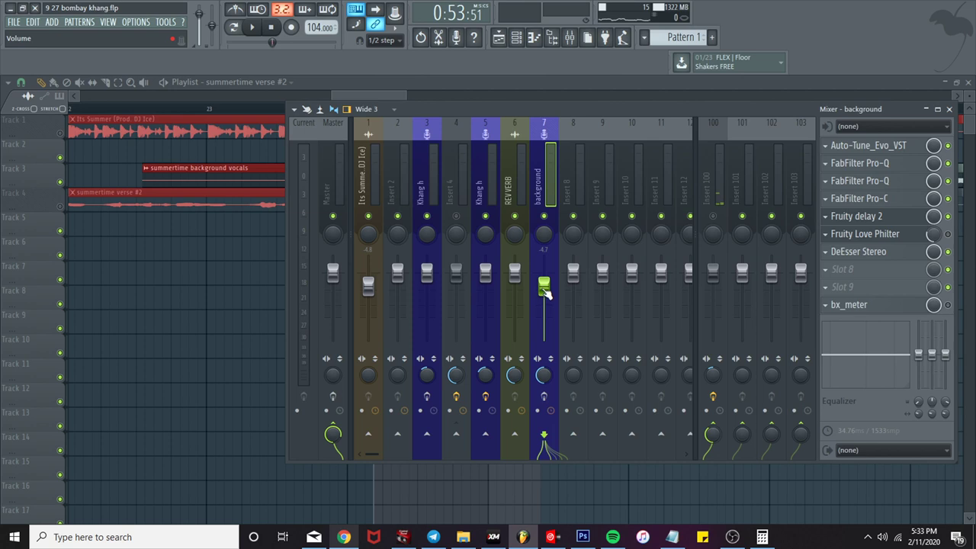
Step: Reset the volume fader of the background track on mixer Insert 7
right_click(544, 289)
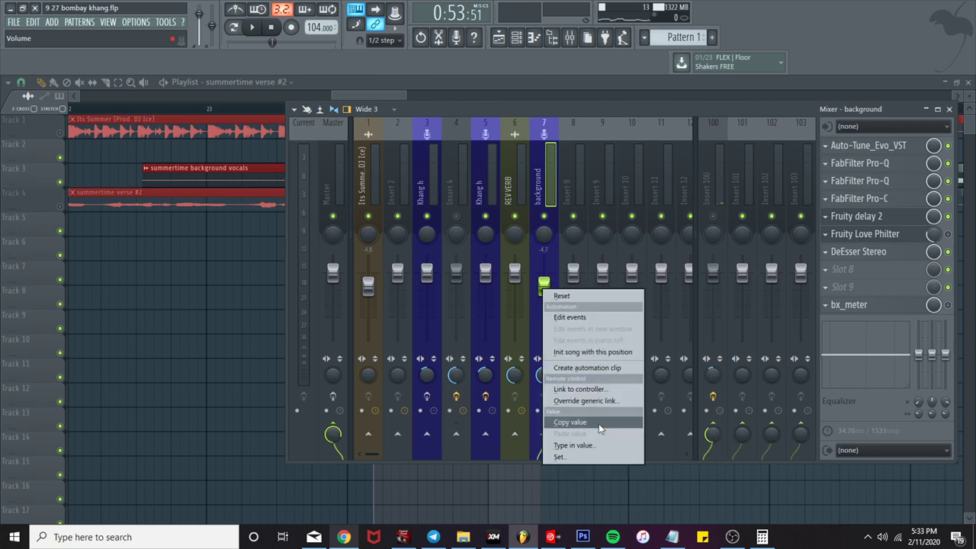
left_click(599, 423)
right_click(546, 301)
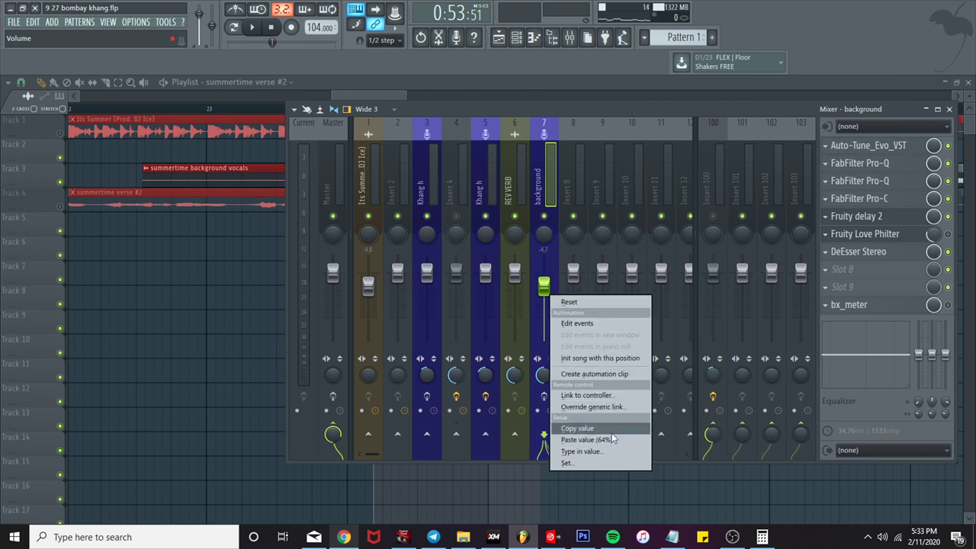
left_click(602, 303)
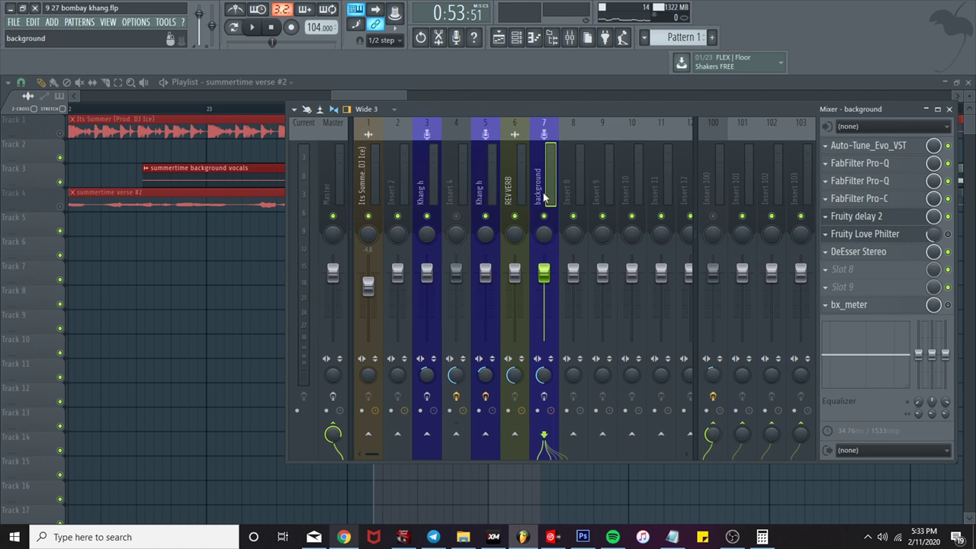
Step: Arm the background mixer track for disk recording, render it to a wave file, and dismiss the error and settings windows
left_click(368, 92)
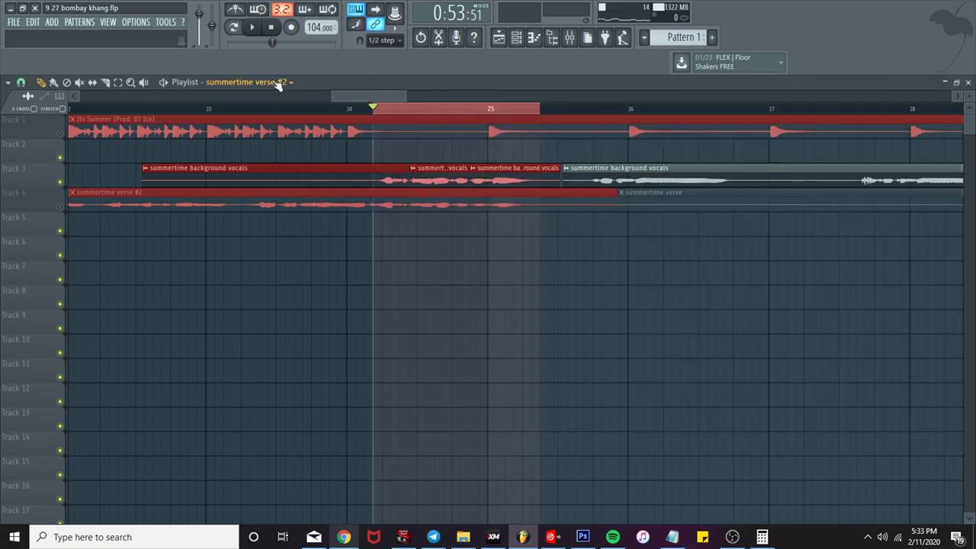
left_click(572, 38)
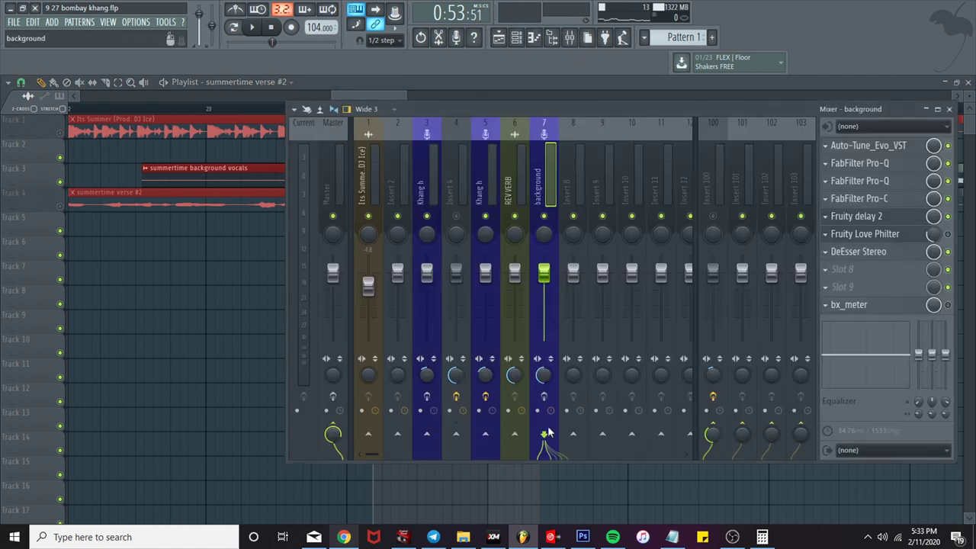
left_click(294, 109)
mouse_move(328, 130)
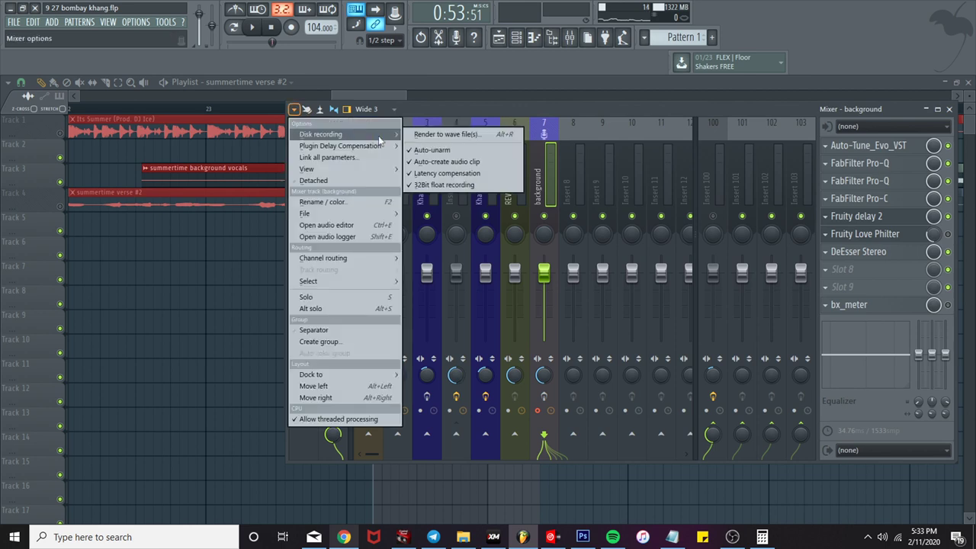
left_click(457, 133)
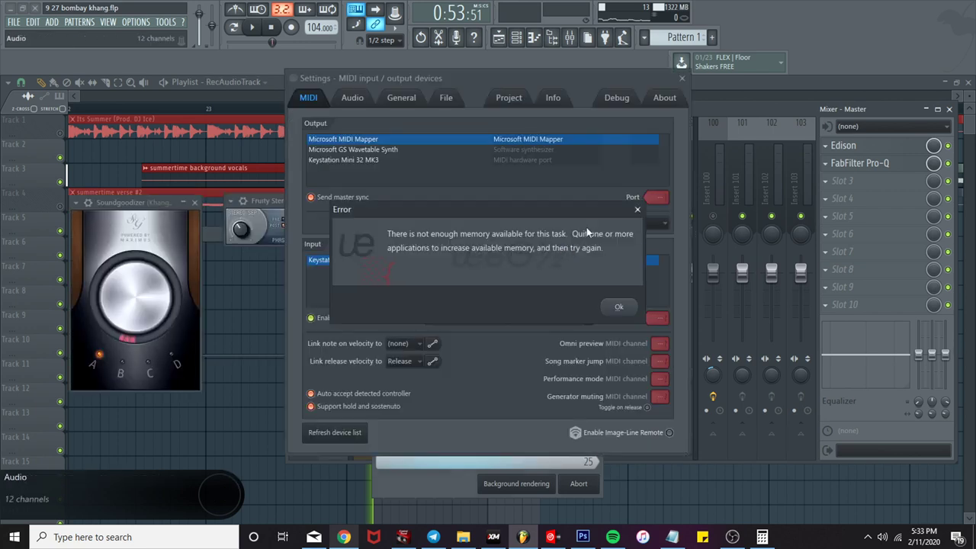
left_click(619, 308)
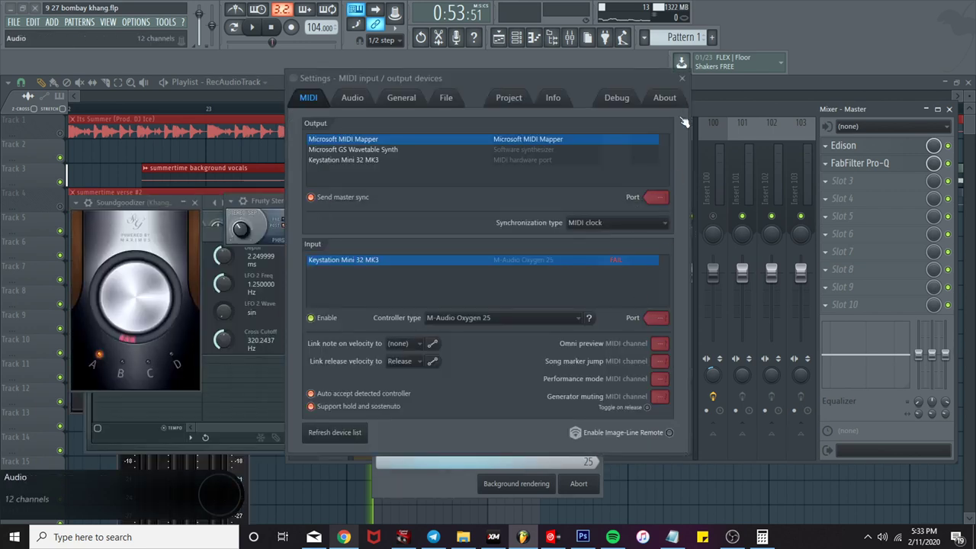
left_click(682, 79)
left_click(679, 109)
left_click(527, 80)
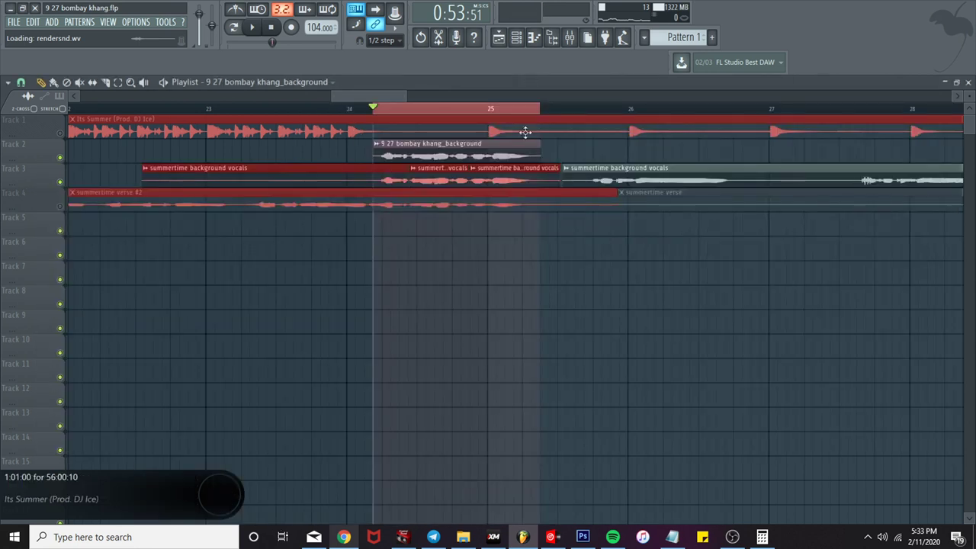
Step: Mute the three original background vocals clips on Track 3 that lie beneath the rendered background clip
left_click(79, 81)
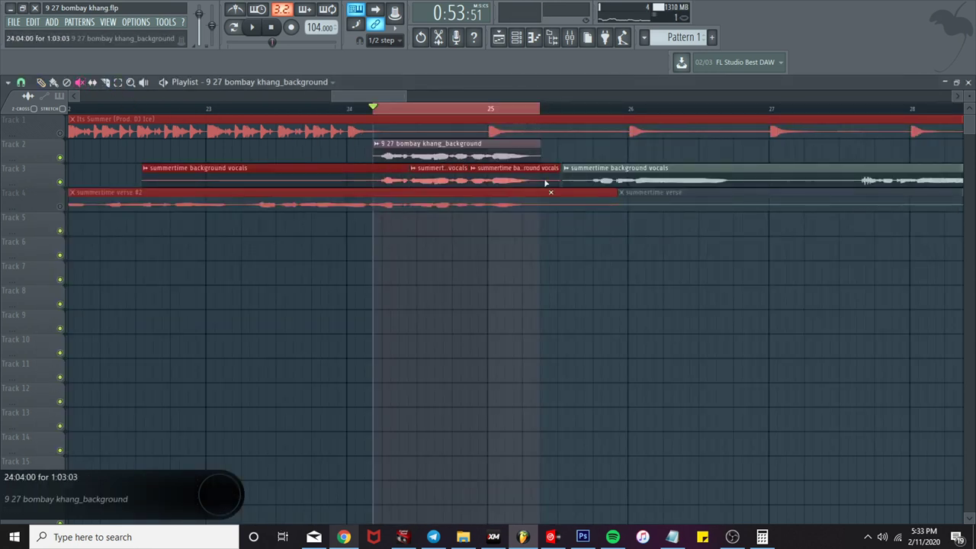
left_click_drag(438, 182, 393, 184)
left_click(475, 168)
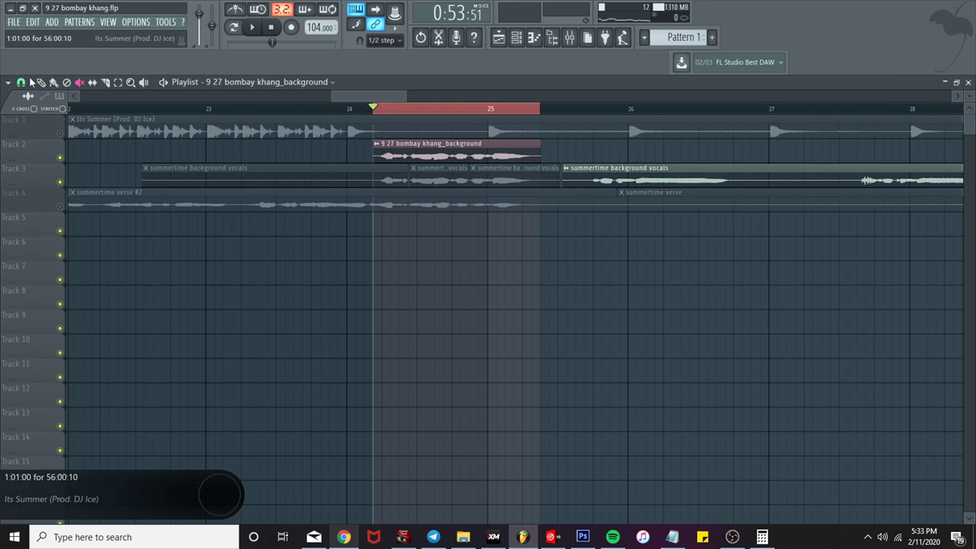
Step: Route the rendered background clip's channel to mixer track 5, play it briefly, and close its channel settings
double_click(484, 191)
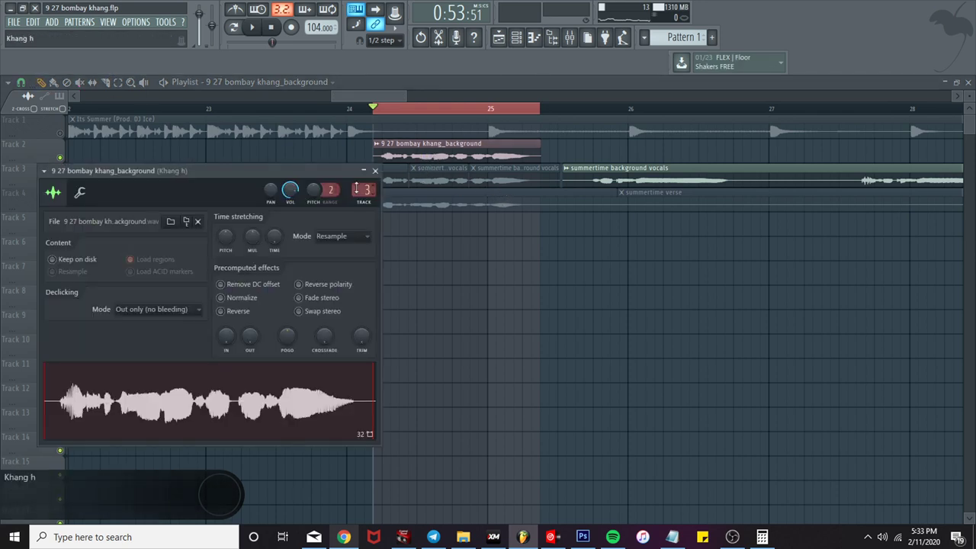
scroll(356, 189, "up", 2)
key("space")
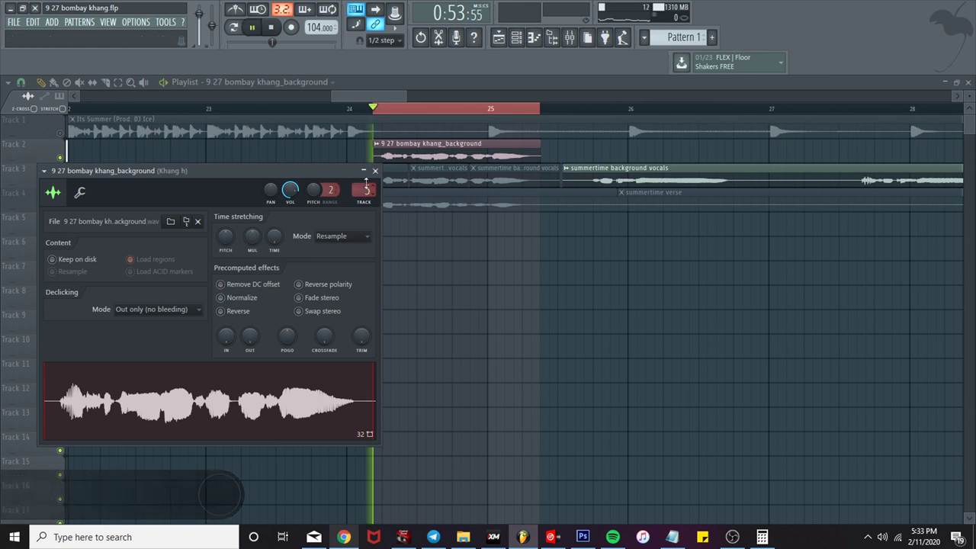
key("space")
left_click(376, 172)
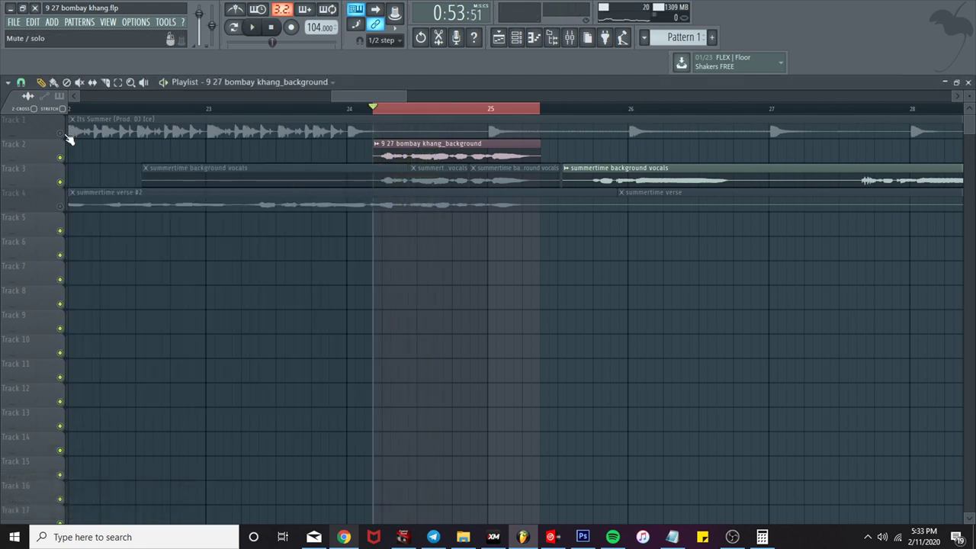
Step: Unmute playlist Track 1, play the selected range briefly, and unmute Track 4
left_click(60, 133)
key("space")
key("space")
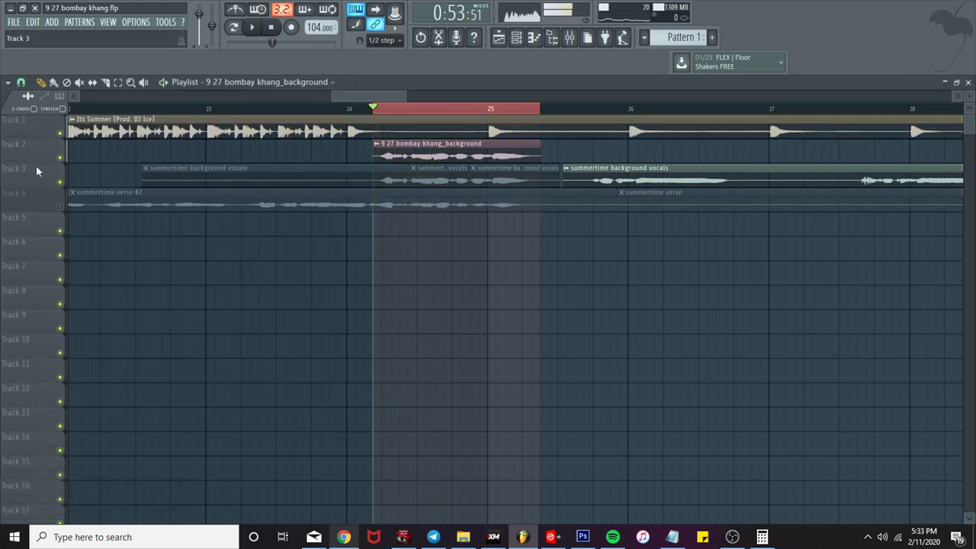
left_click(60, 206)
Step: Clear the playlist time selection and play the unmuted arrangement from about bar 21
key("space")
scroll(75, 198, "down", 3)
left_click(133, 109)
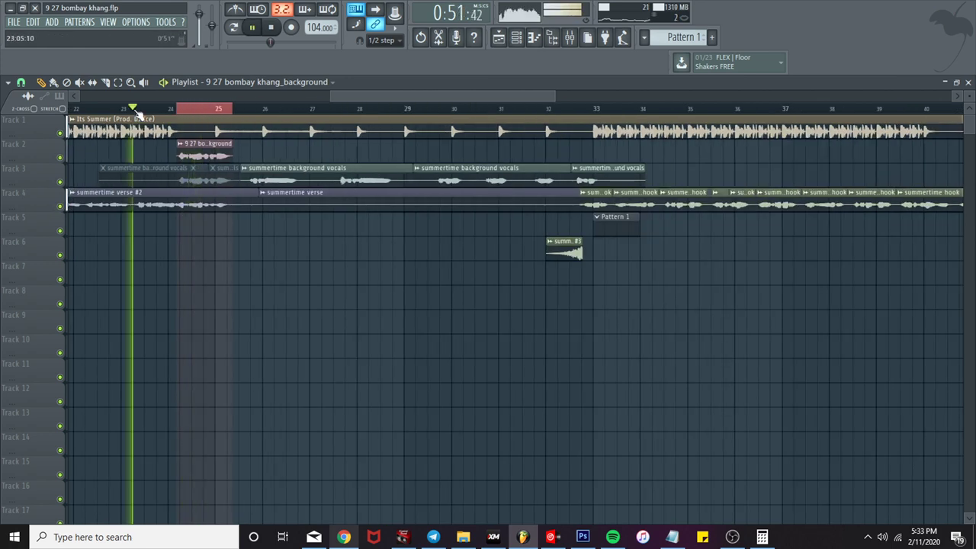
left_click_drag(135, 109, 230, 109)
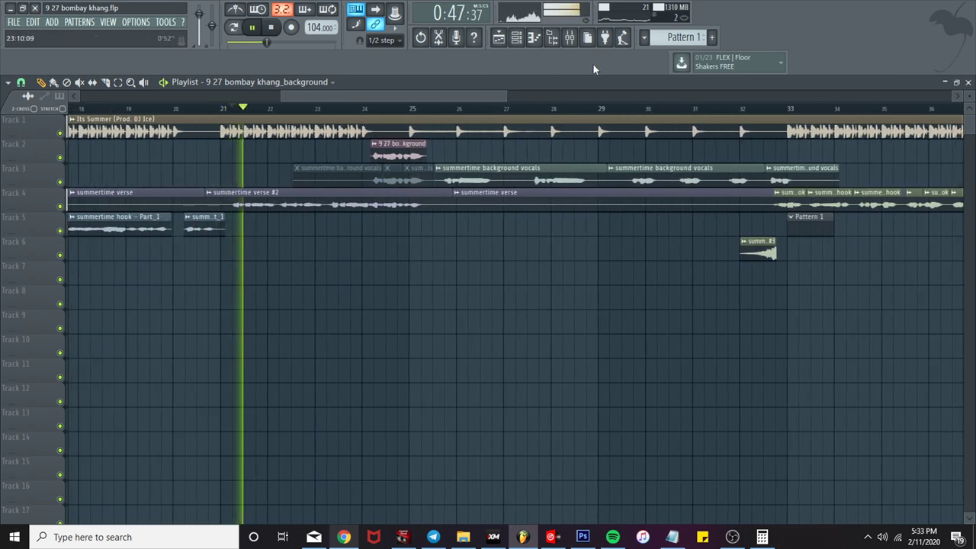
Step: Check the mixer levels while the rendered background vocals play with the verse, and replay from about bar 21
left_click(569, 37)
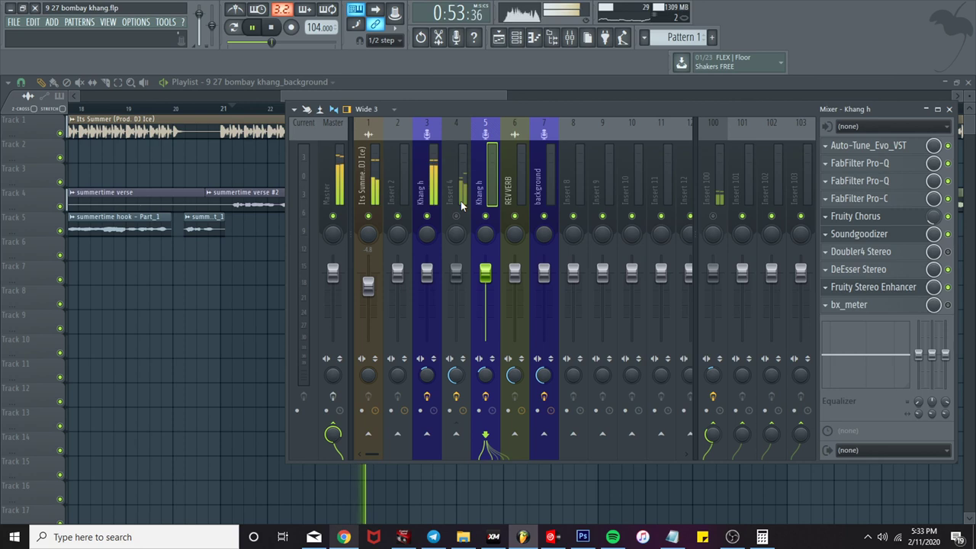
left_click(385, 90)
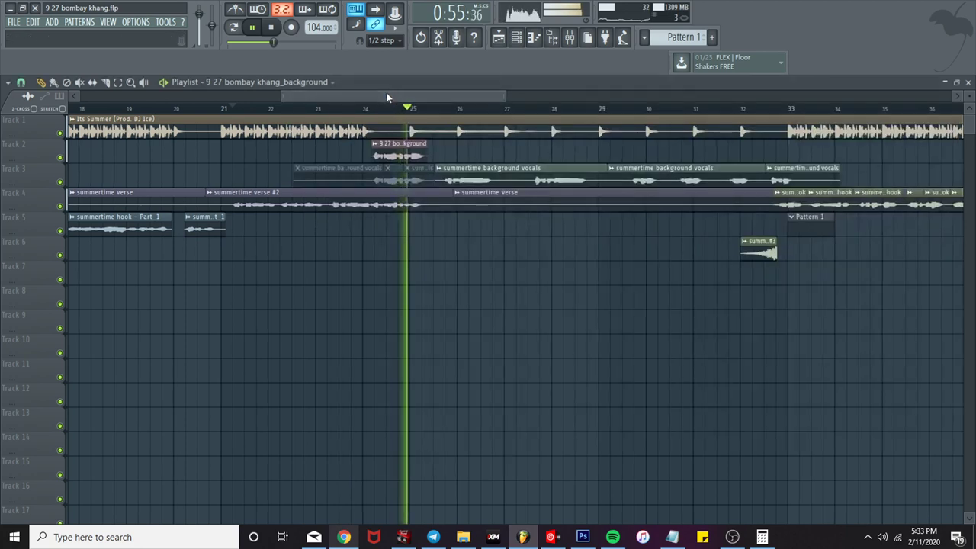
scroll(386, 92, "up", 2)
left_click(158, 108)
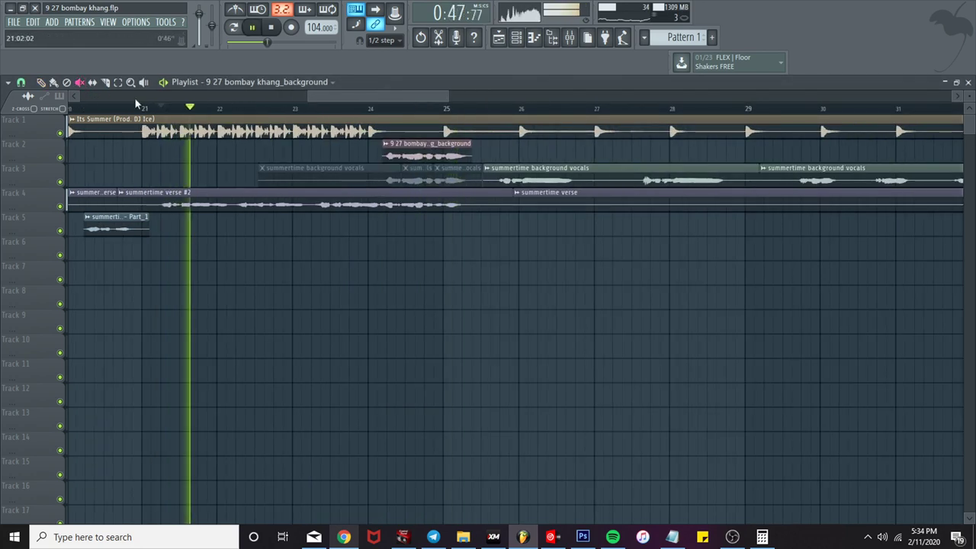
Step: Split the summertime verse #2 clip on Track 4 at 24:03, just before the rendered background vocals start
scroll(311, 192, "up", 5)
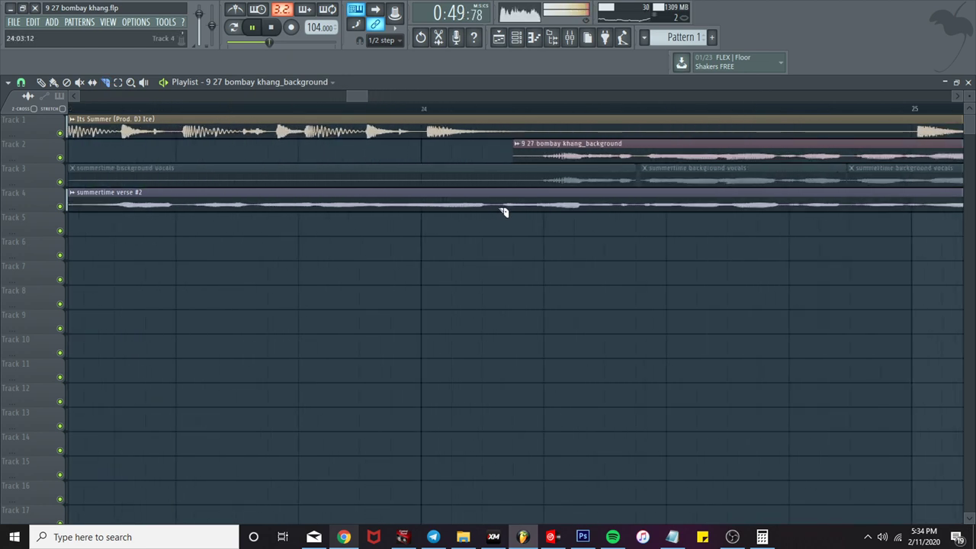
left_click_drag(483, 212, 483, 186)
left_click(80, 83)
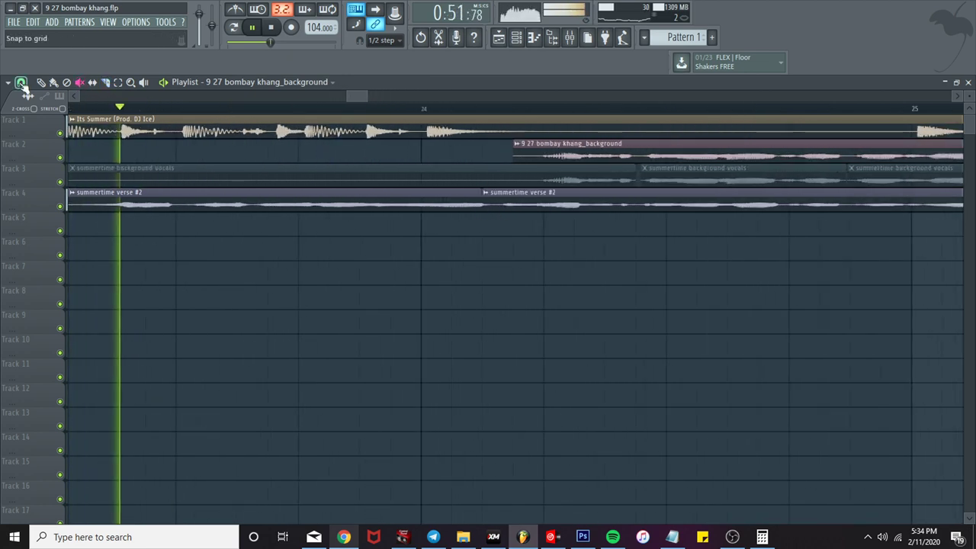
left_click(490, 195)
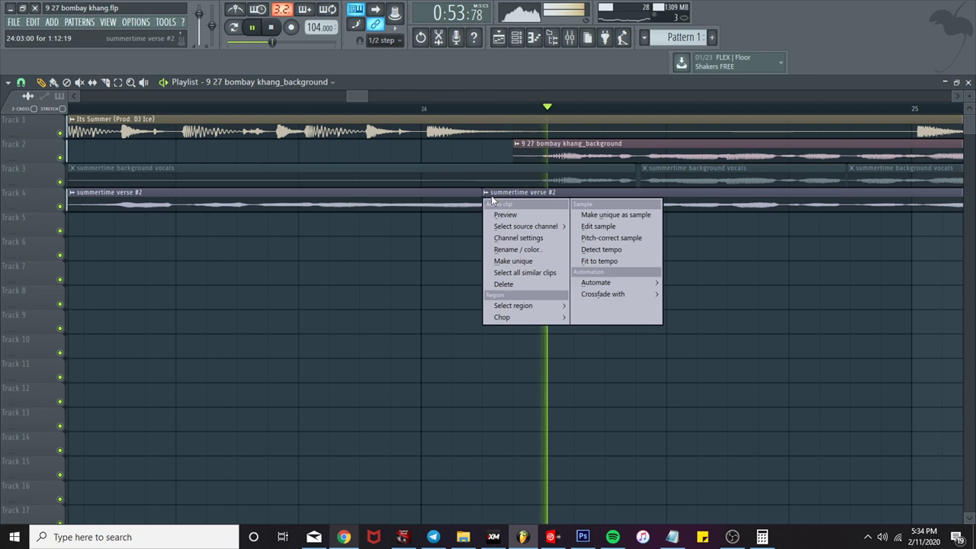
left_click(424, 263)
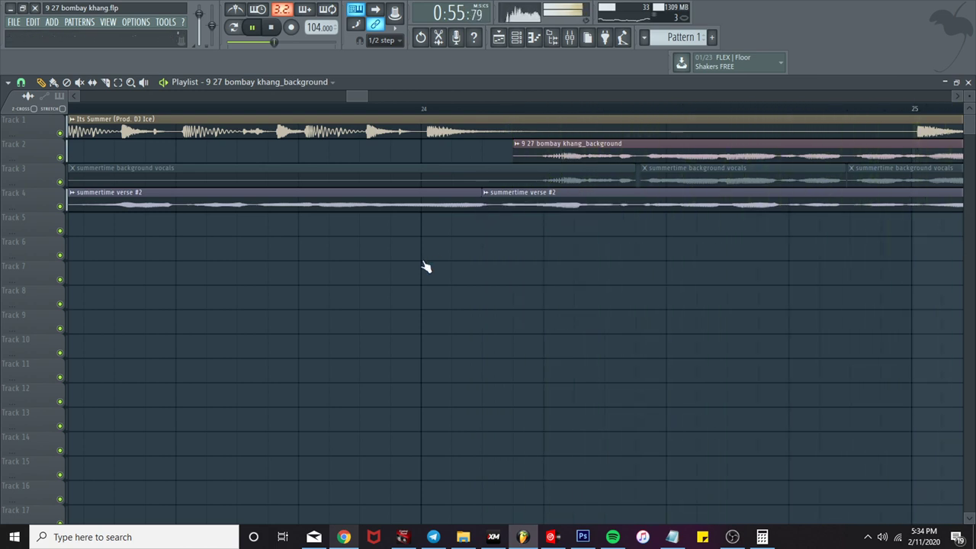
scroll(550, 293, "up", 2, "ctrl")
left_click(451, 195)
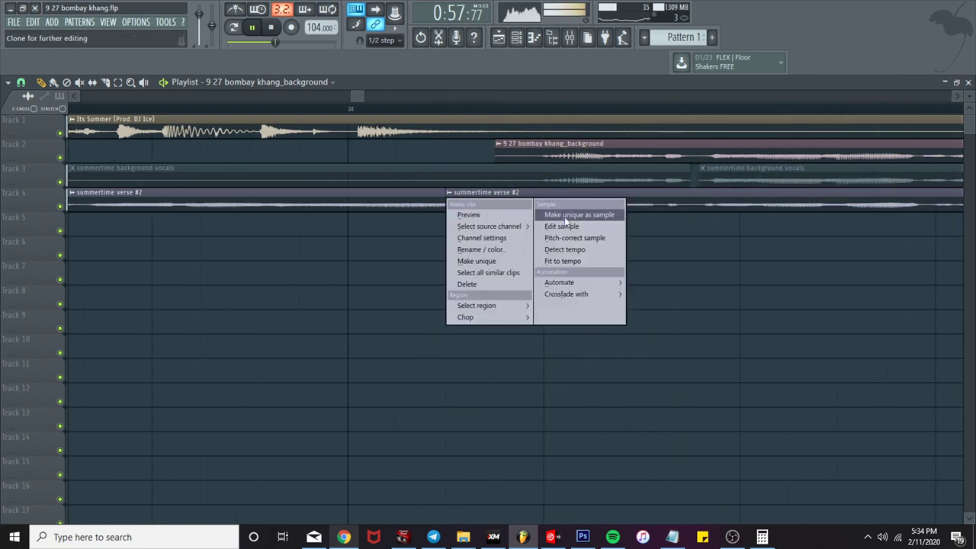
left_click(576, 216)
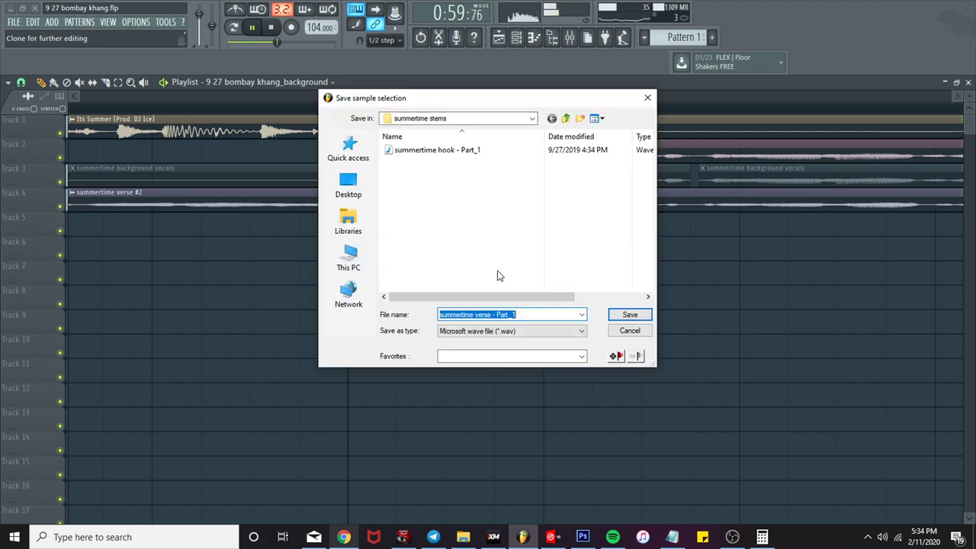
left_click(628, 331)
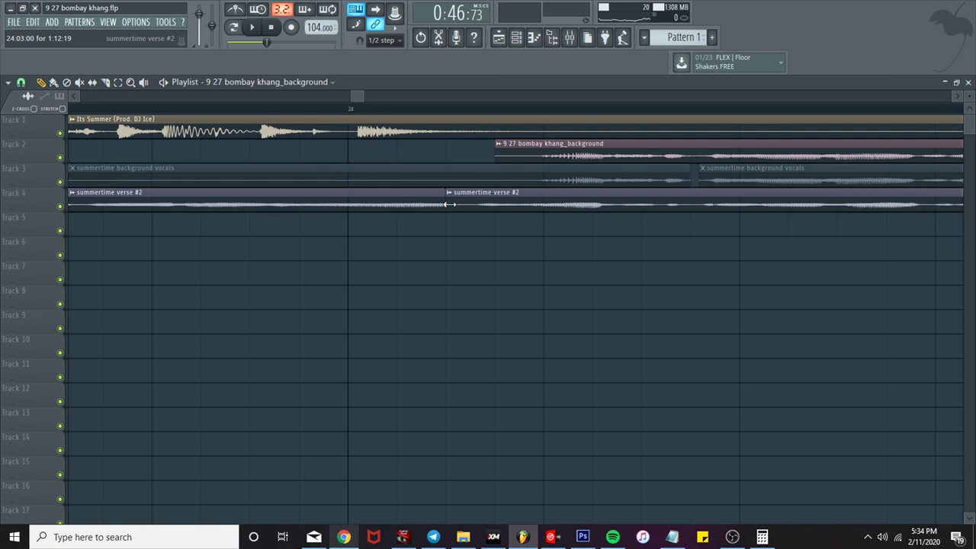
Step: Make the split-off second part of the summertime verse #2 clip on Track 4 unique
left_click(455, 200)
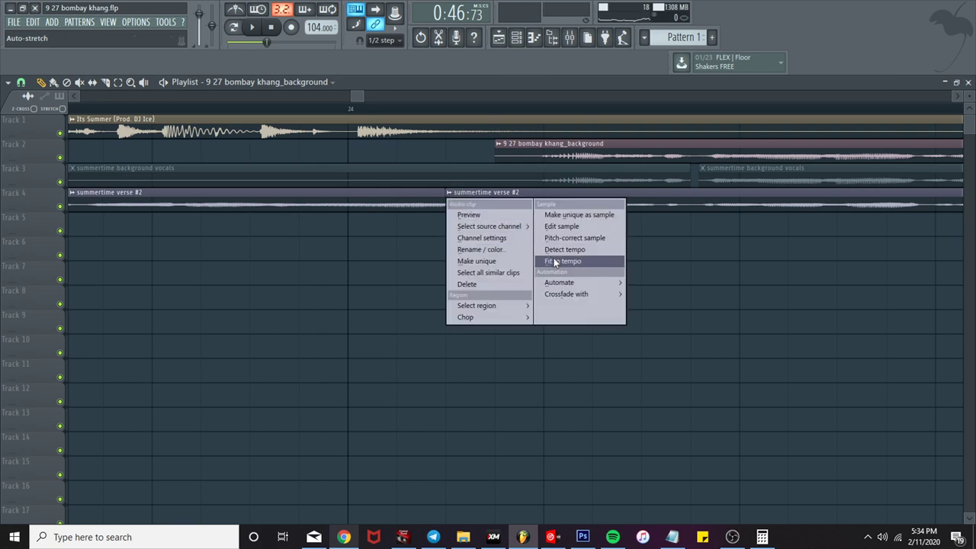
left_click(487, 262)
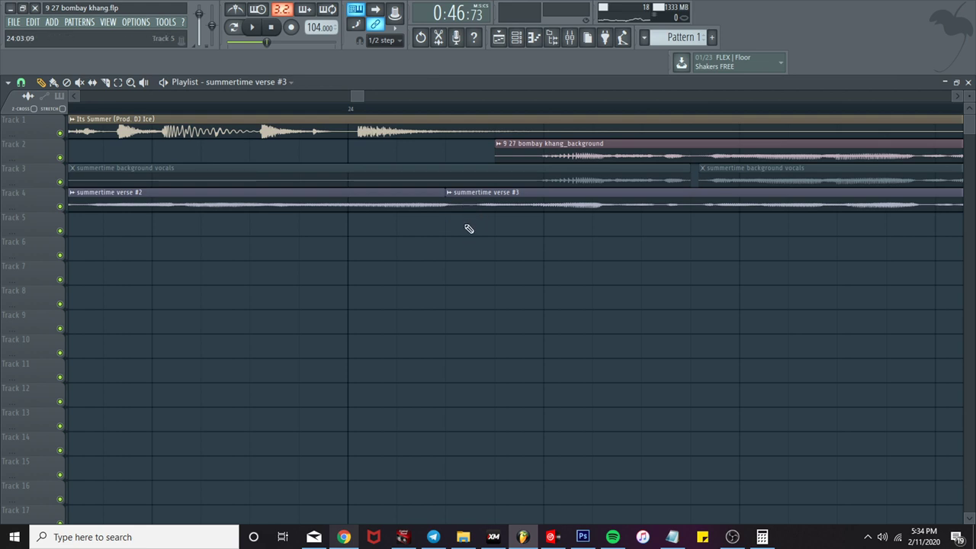
Step: Open the channel settings of the summertime verse #3 clip on Track 4 for inspection, and close them again
scroll(534, 187, "down", 3)
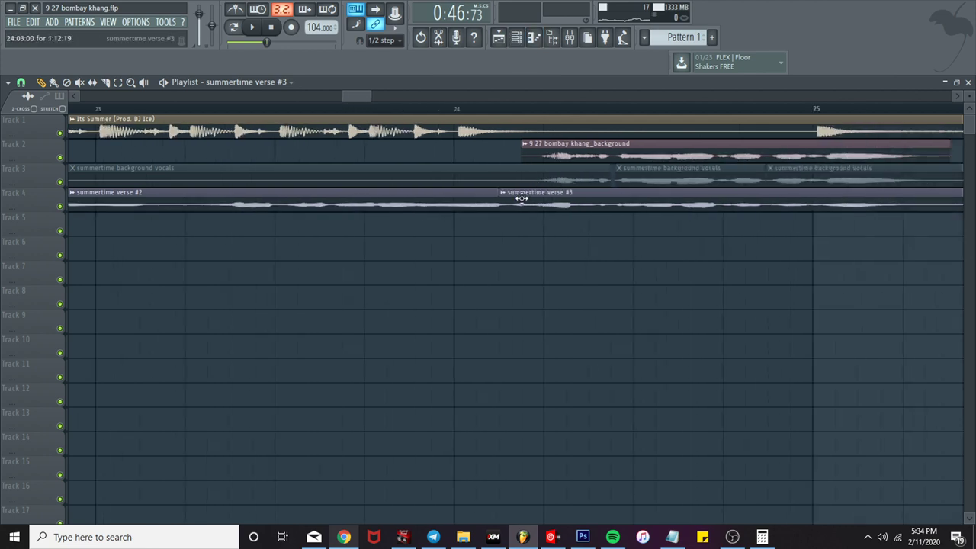
double_click(522, 198)
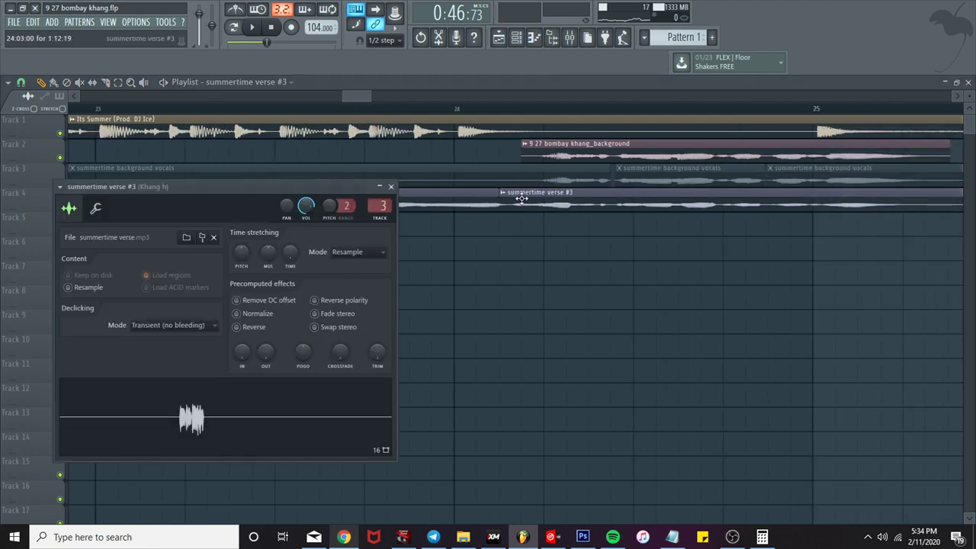
left_click(390, 189)
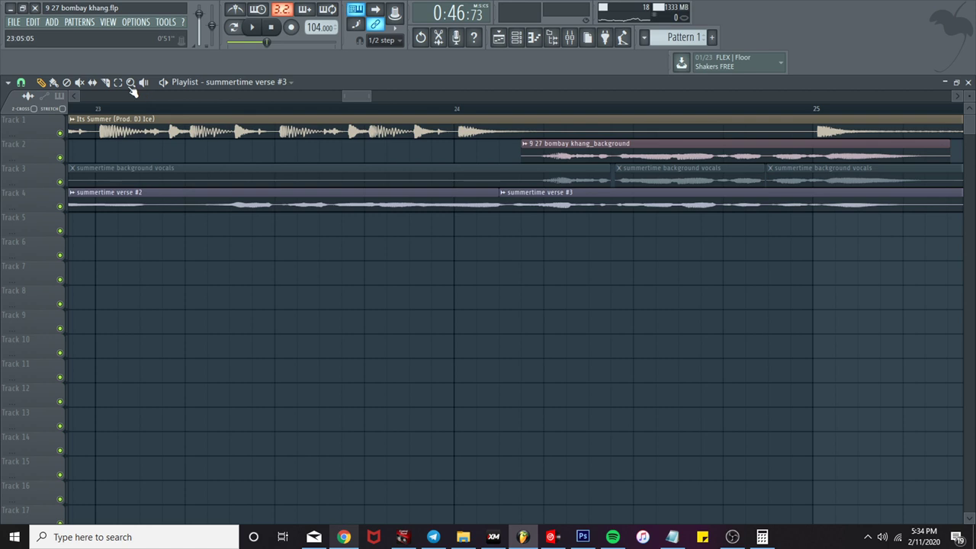
Step: Play the passage from just before bar 24, and mute the rendered background vocals clip on Track 2
key("space")
left_click(433, 107)
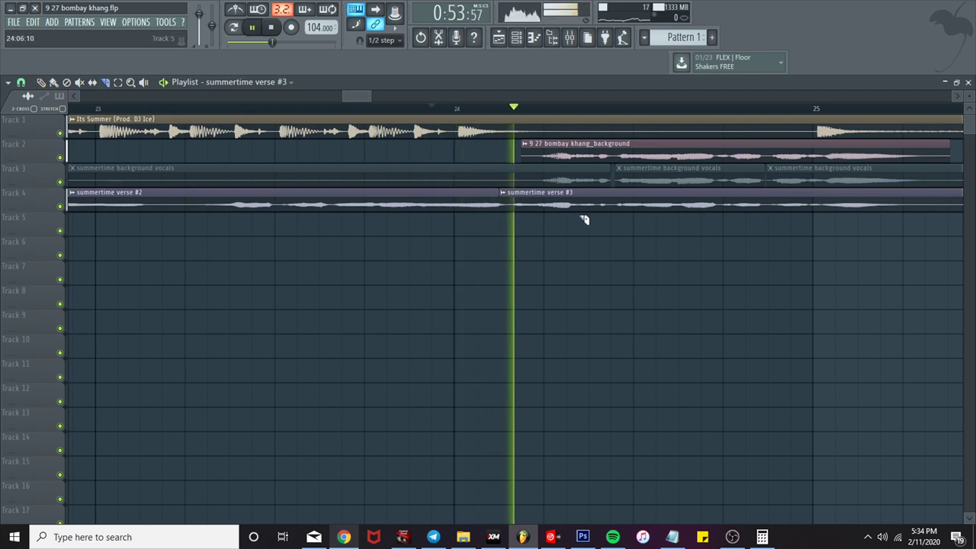
key("space")
left_click(79, 82)
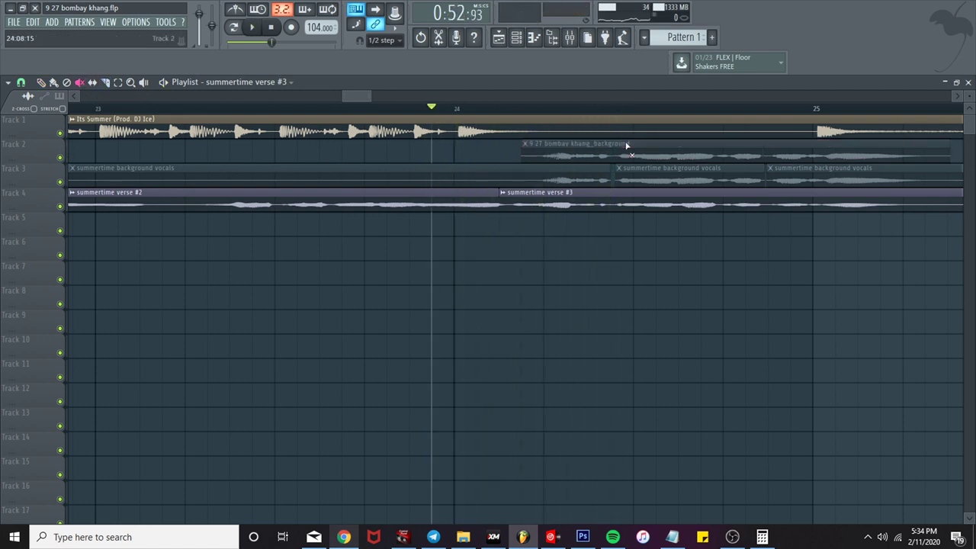
left_click(41, 83)
left_click(502, 192)
left_click(526, 263)
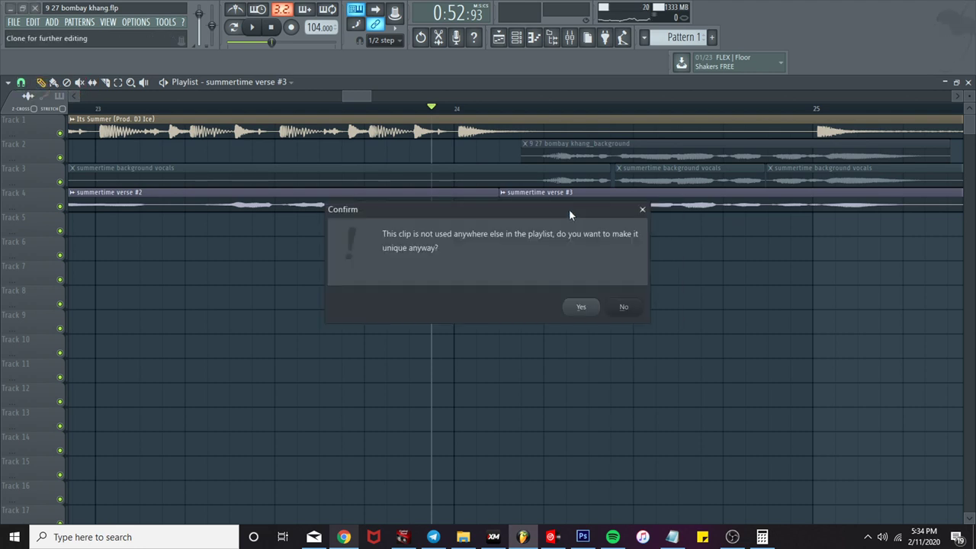
left_click(624, 307)
Step: Check the channel settings of the summertime verse #3 clip and listen to it without the rendered background vocals
double_click(610, 204)
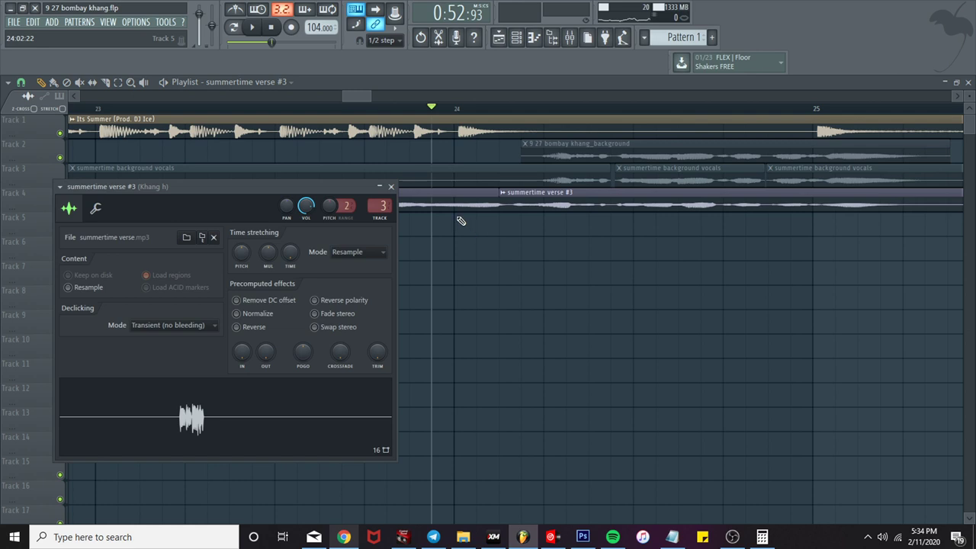
key("space")
left_click(391, 187)
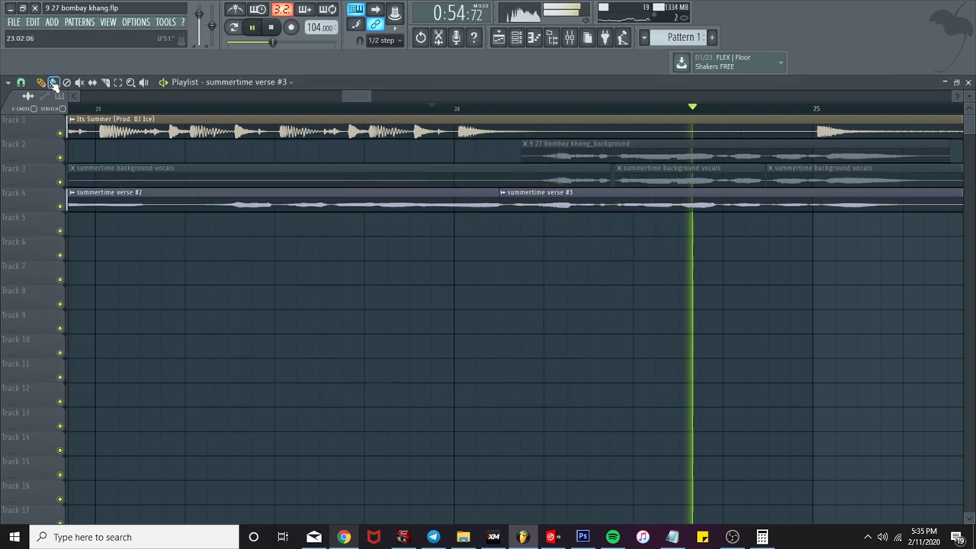
key("space")
Step: Place the summertime verse #3 clip on Track 5 and change the playlist snap for adjusting the clip edges
left_click_drag(527, 204, 544, 230)
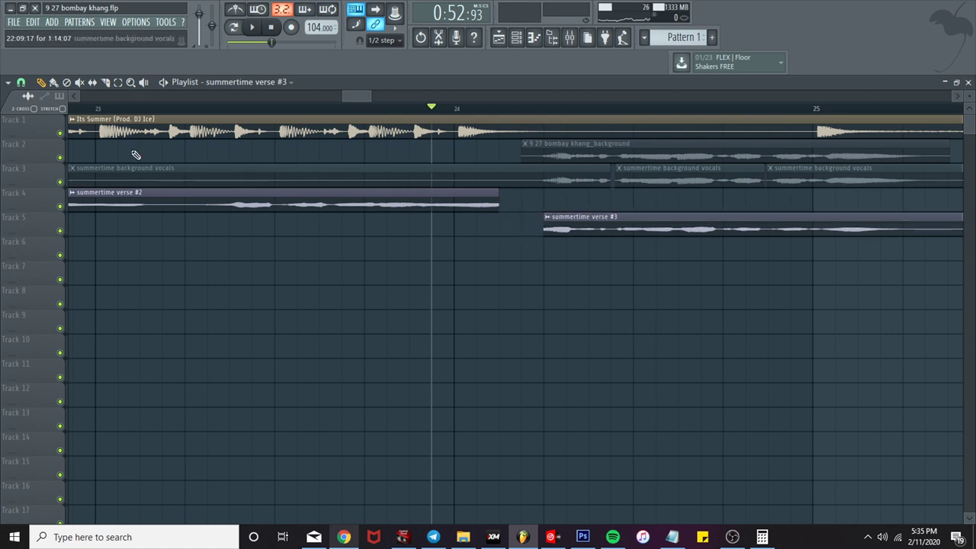
left_click(21, 82)
left_click(34, 137)
left_click_drag(500, 200, 536, 233)
Step: Trim the end of summertime verse #2 and extend the start of summertime verse #3 so they meet at about 24:03:12, checking by playback
key("space")
scroll(536, 233, "up", 5)
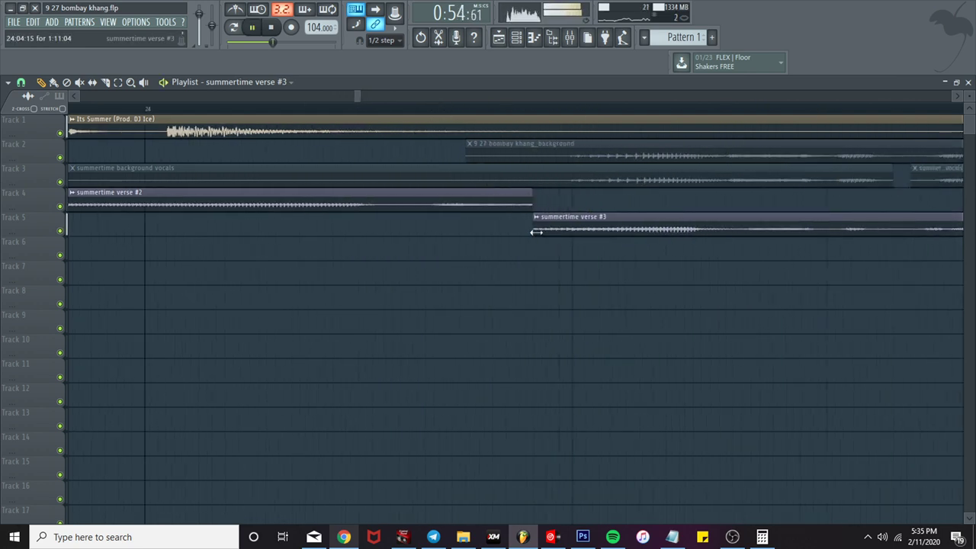
key("space")
left_click_drag(529, 203, 411, 210)
key("space")
key("space")
key("space")
key("space")
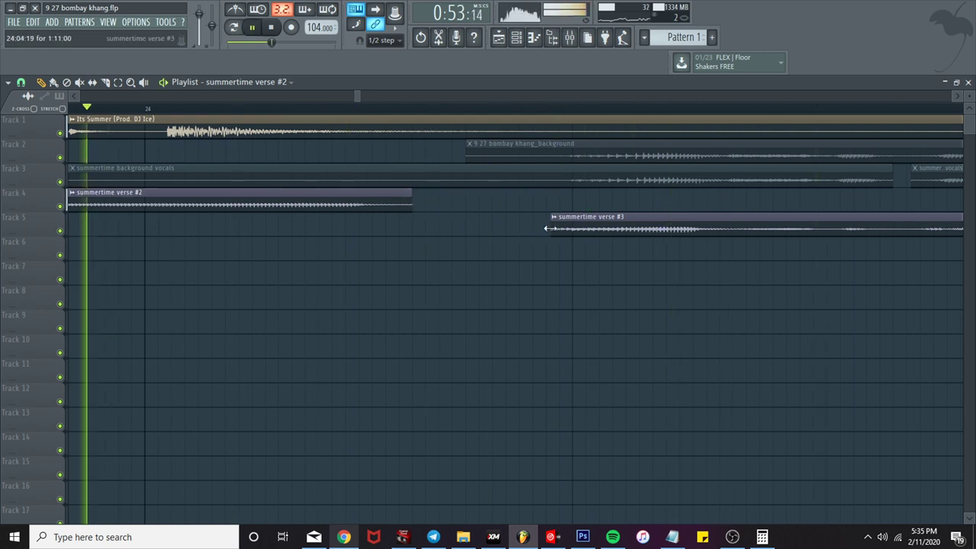
left_click_drag(546, 231, 410, 231)
key("space")
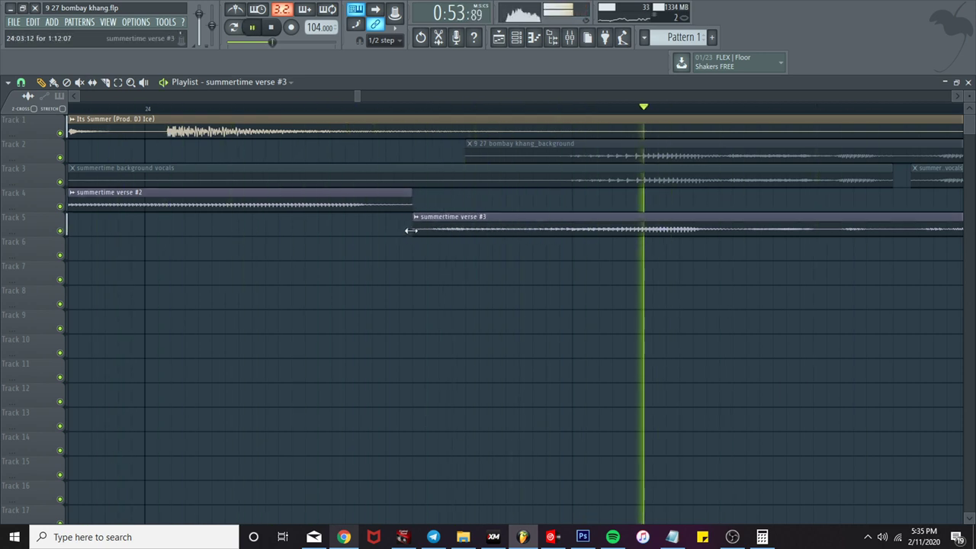
Step: Unmute the rendered background vocals clip on Track 2 and replay it with summertime verse #3 from just before bar 24
scroll(410, 232, "down", 2)
scroll(411, 231, "down", 3)
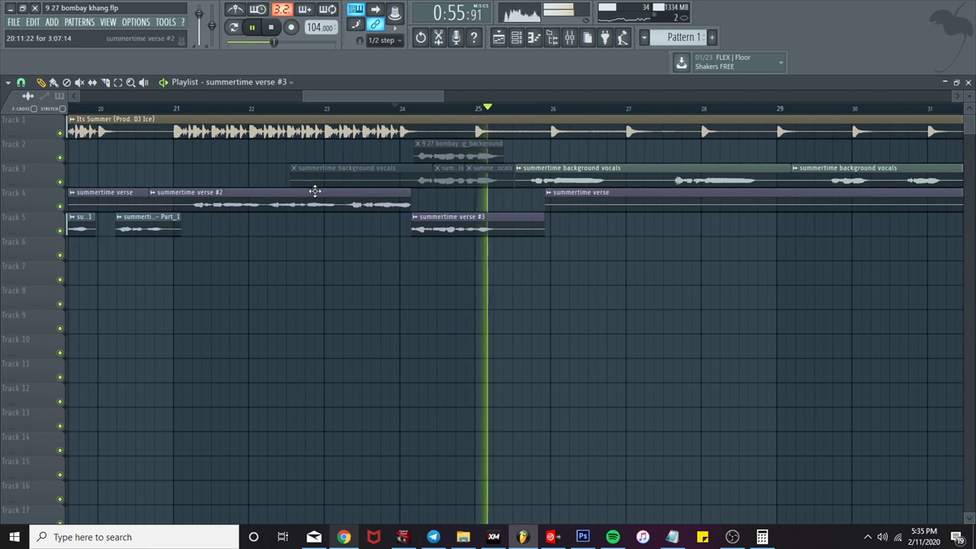
key("space")
key("space")
left_click(92, 82)
left_click(451, 155)
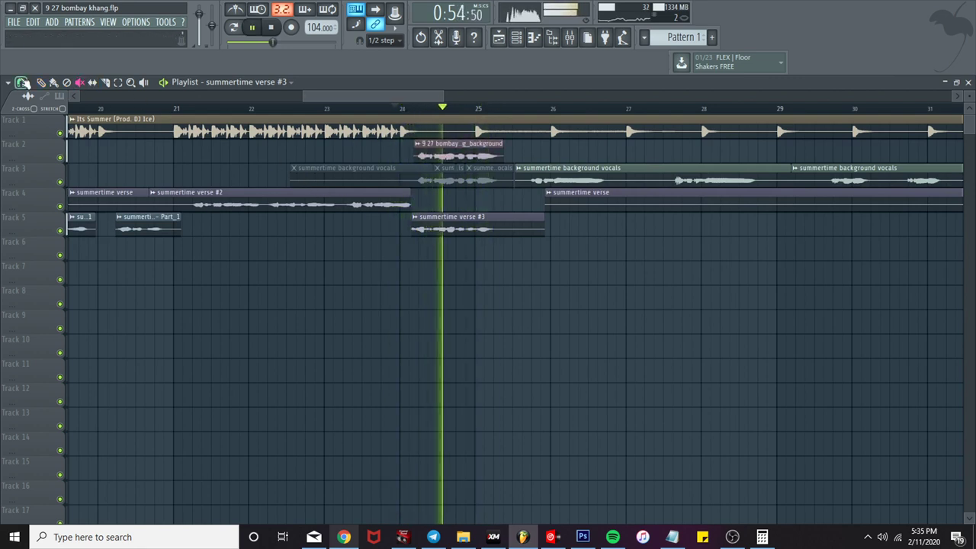
Step: Adjust the mixer track assignment of the rendered background vocals clip in its channel settings, and close the settings
left_click(41, 83)
double_click(485, 157)
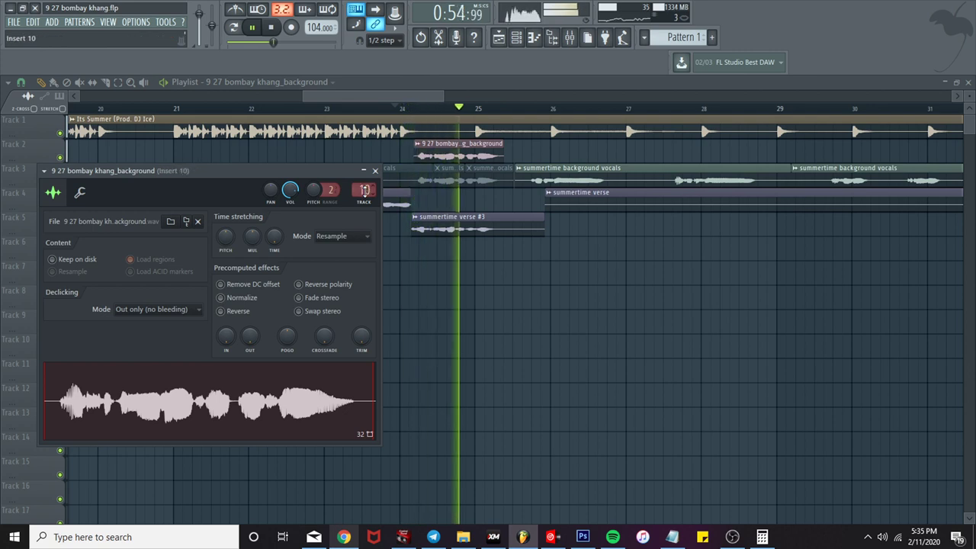
scroll(366, 191, "down", 1)
left_click(375, 170)
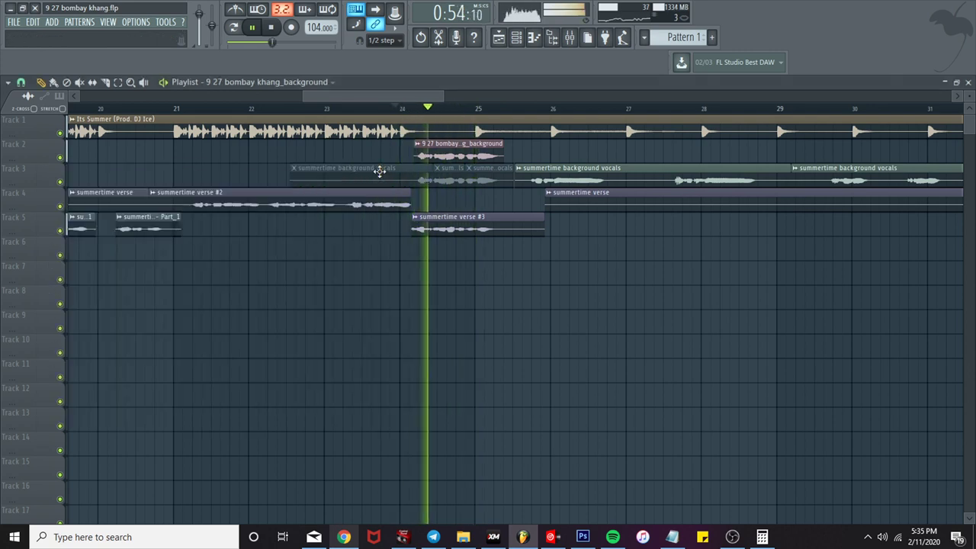
Step: Lower the volume fader of the background mixer track to -4.7 dB
left_click(569, 36)
right_click(543, 273)
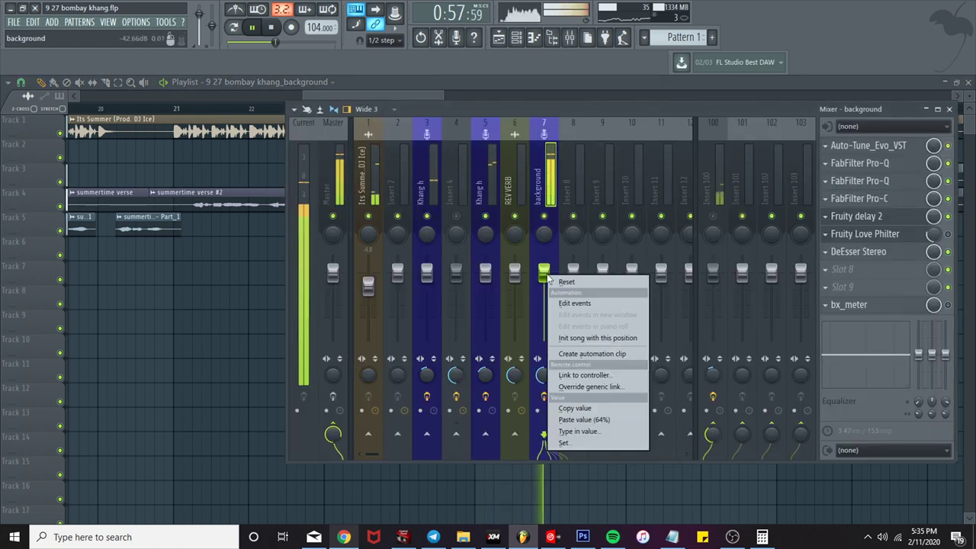
left_click(608, 413)
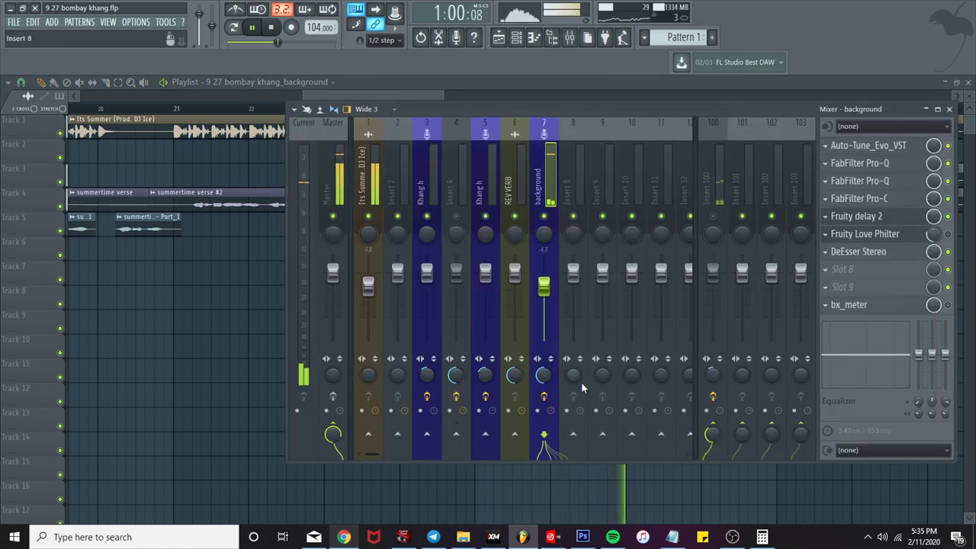
Step: Add Fruity Stereo Enhancer to effect slot 8 of the background mixer track, and return to the playlist
left_click(843, 269)
left_click(930, 137)
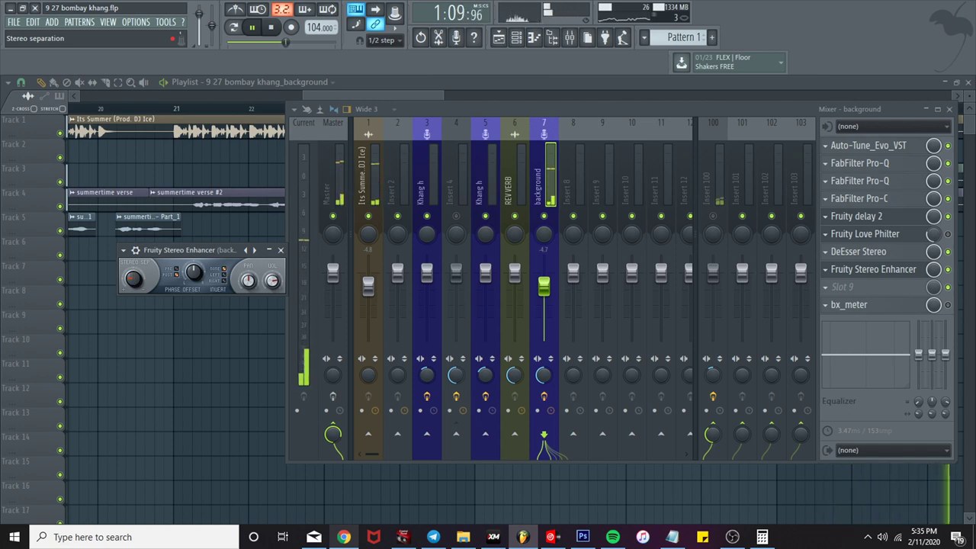
left_click(280, 250)
left_click(364, 96)
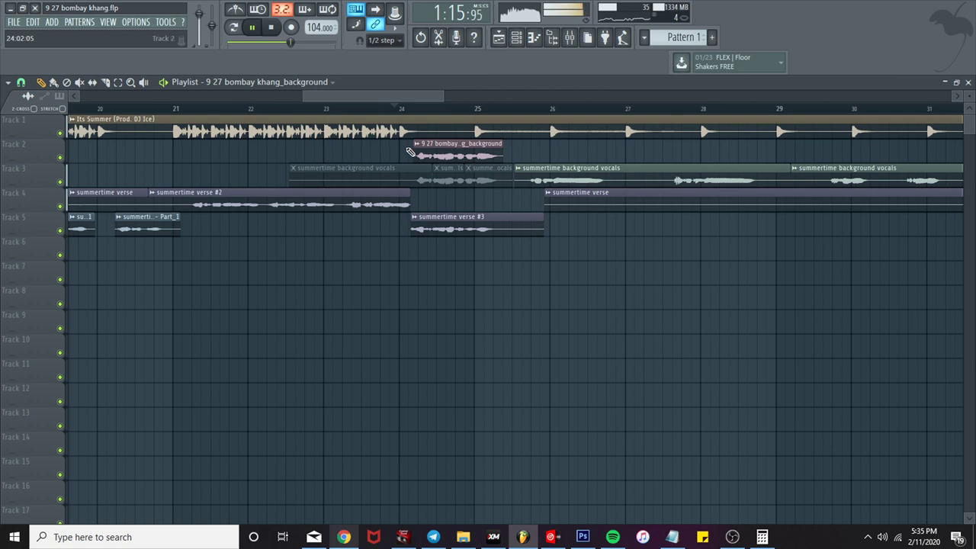
Step: Replay the full arrangement from about bar 8, save the project, and stop playback
scroll(568, 290, "down", 5)
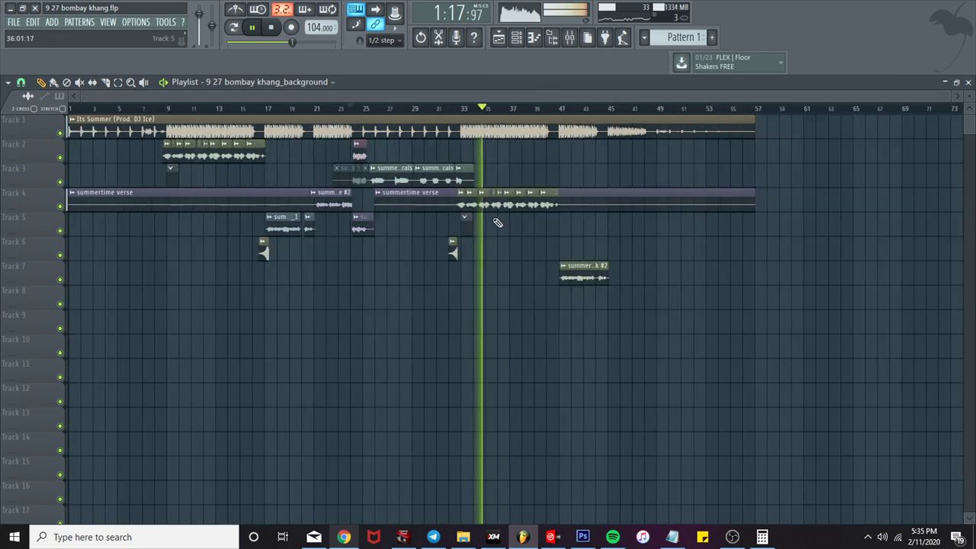
left_click(156, 106)
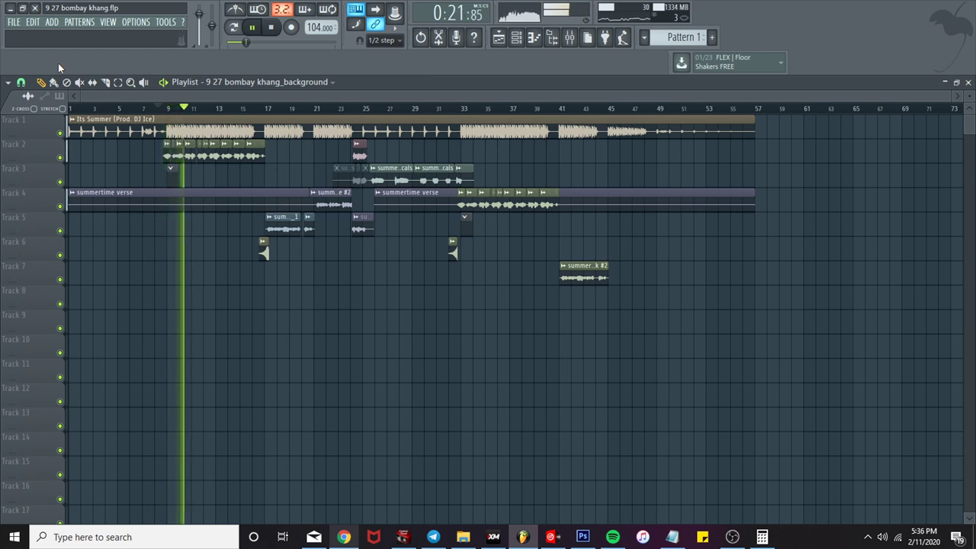
left_click(14, 21)
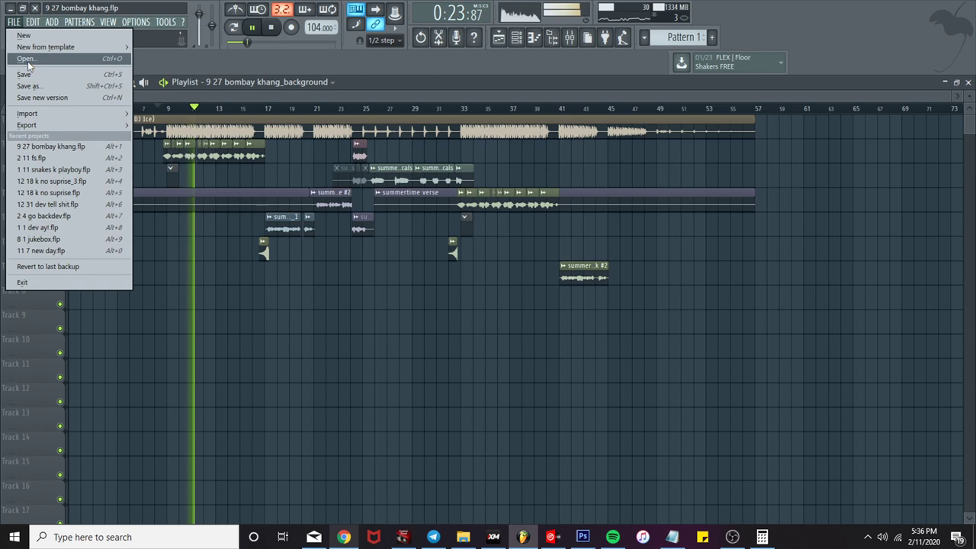
left_click(27, 77)
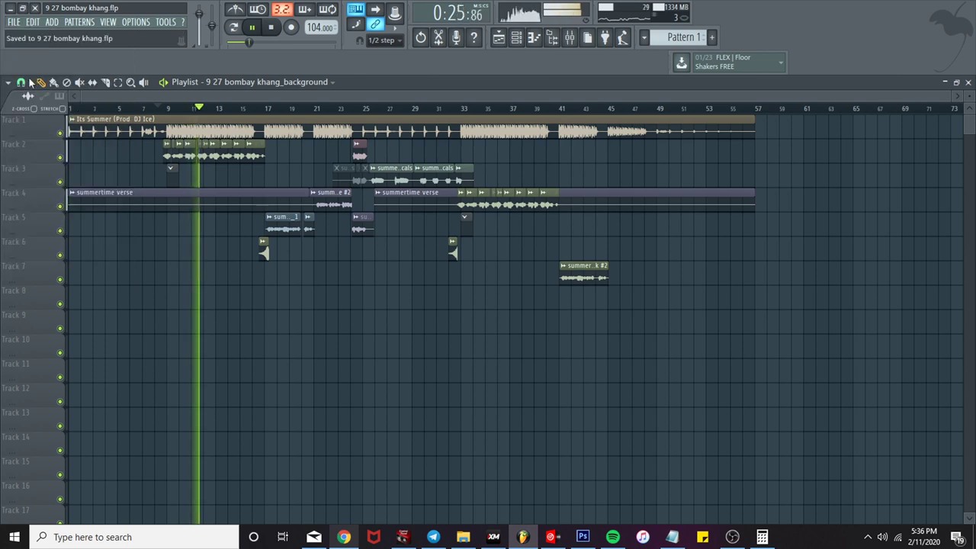
key("space")
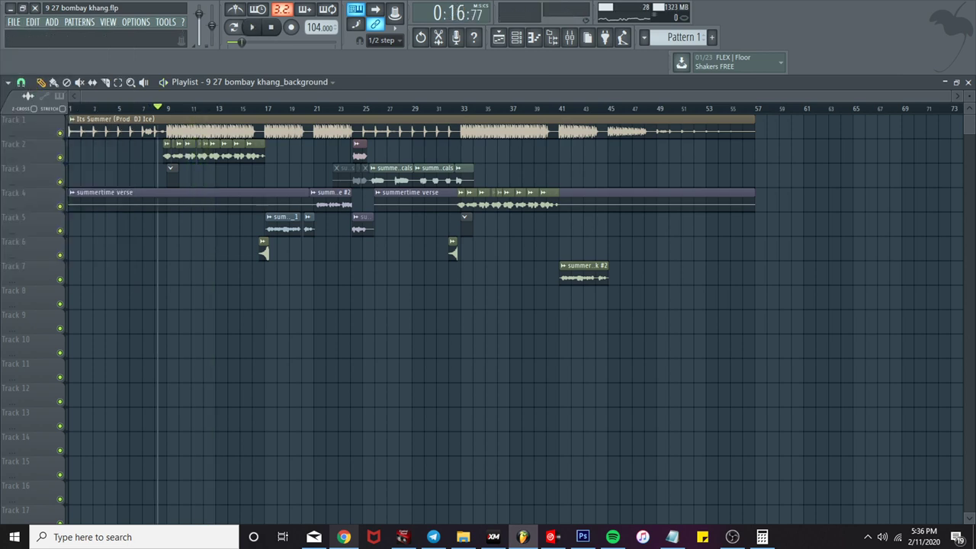
left_click(344, 537)
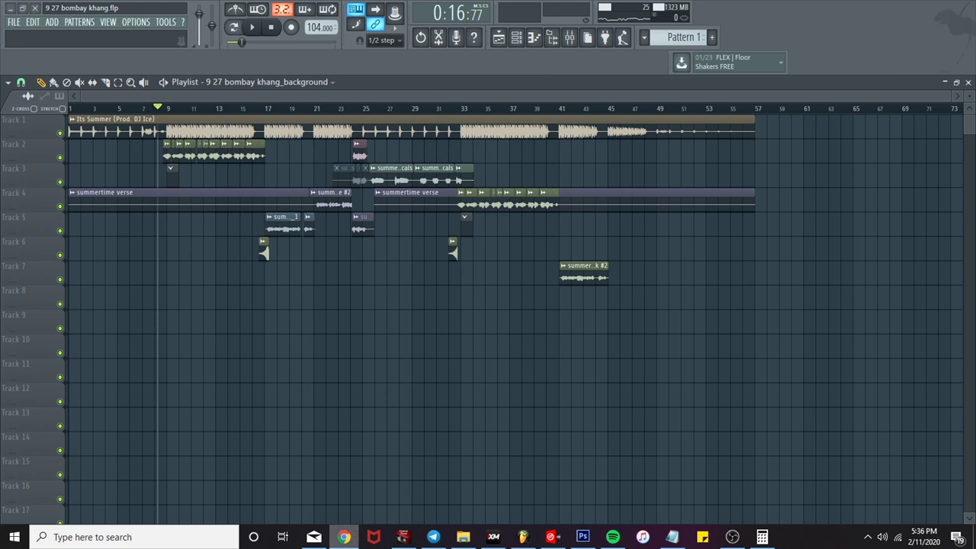
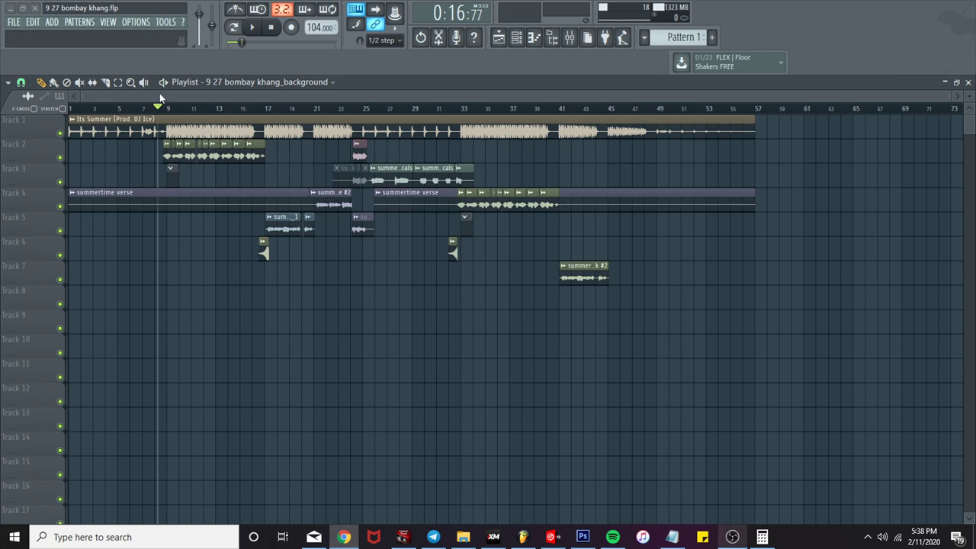
Step: Play the hook from about bar 8 and check the mixer levels of the beat, vocal and background tracks
left_click(185, 99)
key("space")
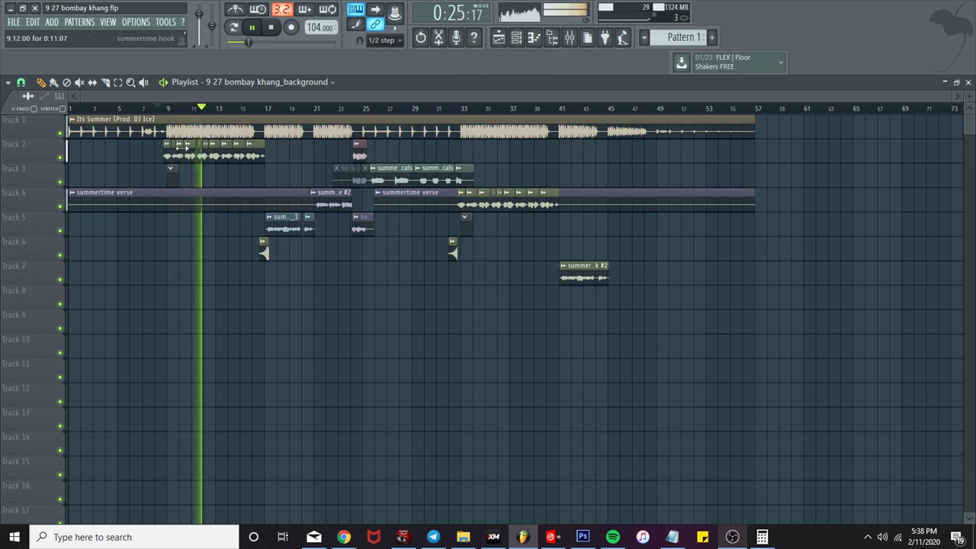
scroll(217, 151, "up", 5)
key("F9")
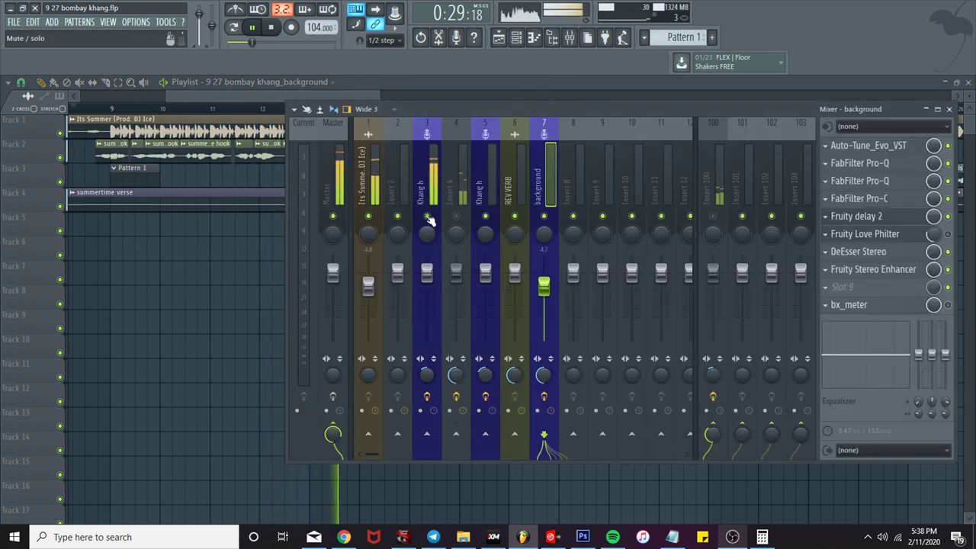
left_click(340, 403)
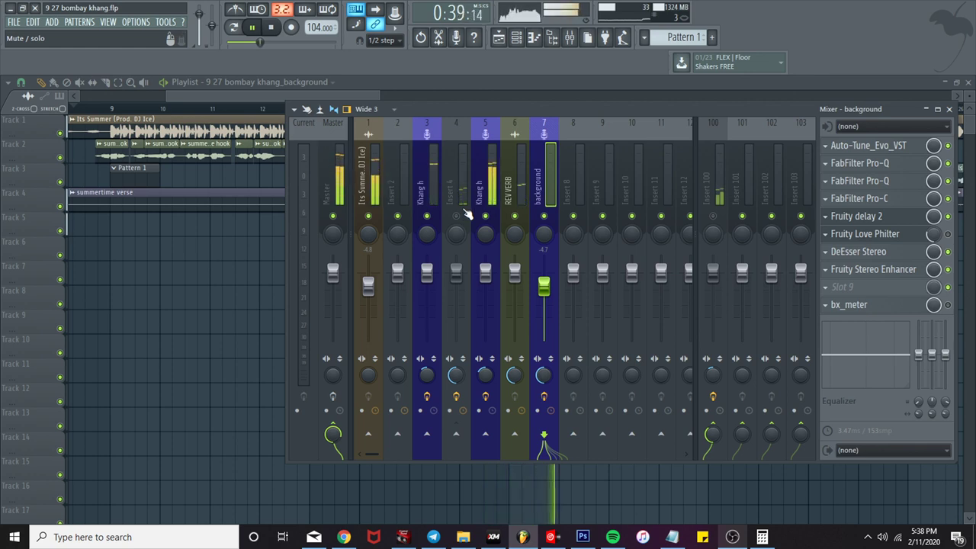
Step: Inspect the FabFilter Pro-C output level on the vocal in mixer track 5
left_click(498, 193)
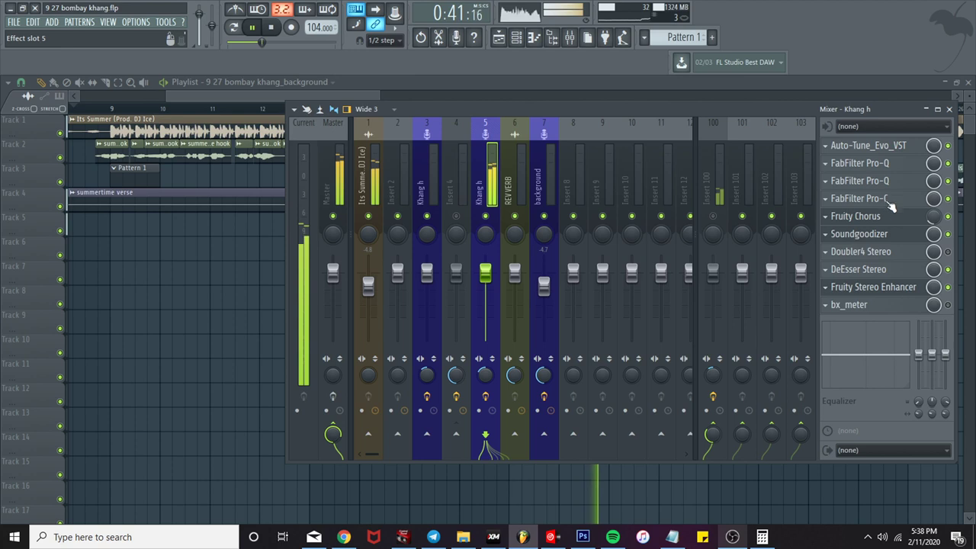
left_click(889, 199)
key("space")
mouse_move(473, 199)
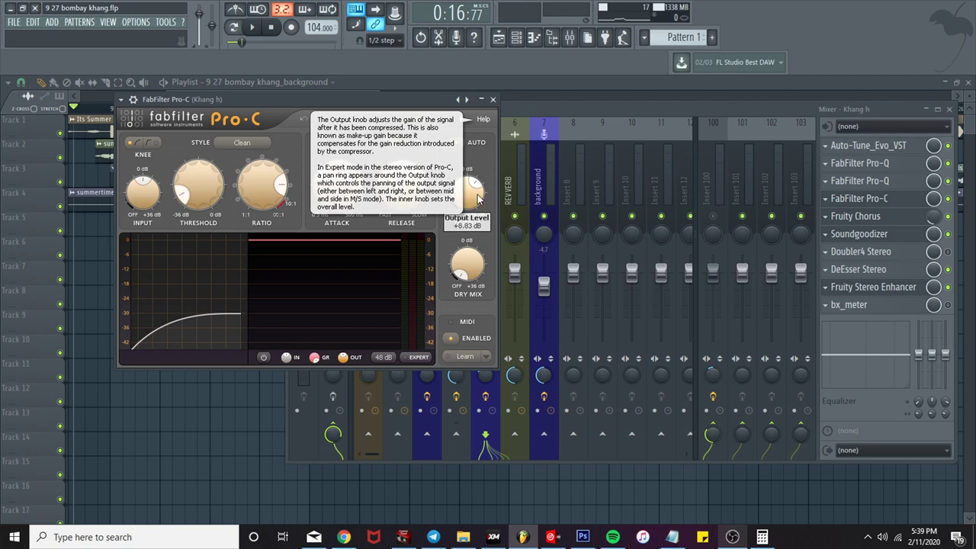
Step: Bring the mixer to the front and replay from about bar 8 to compare the vocal track levels
left_click(572, 109)
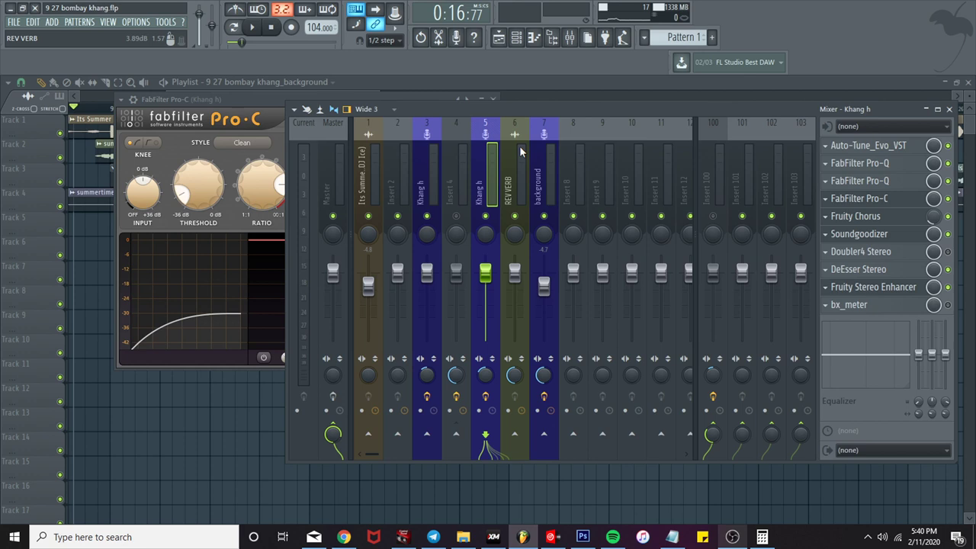
key("space")
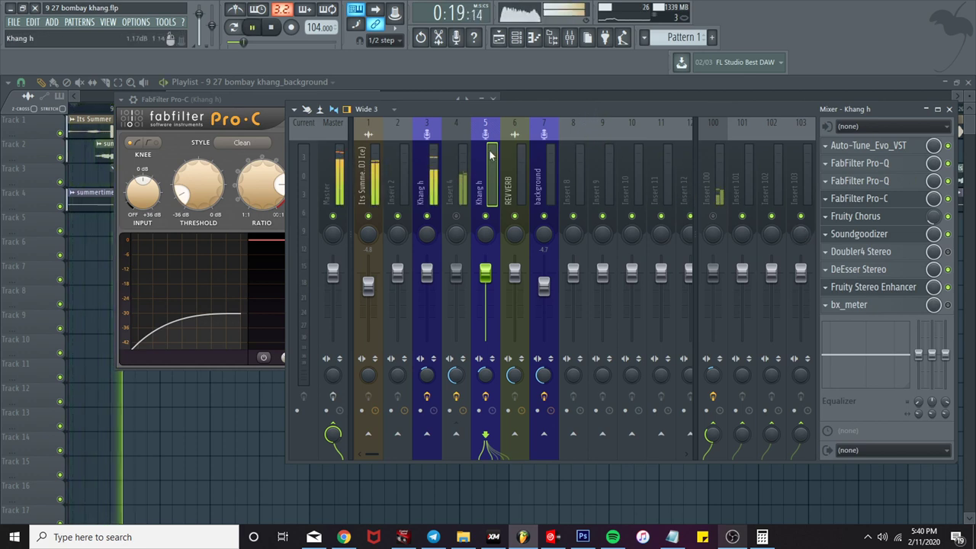
key("space")
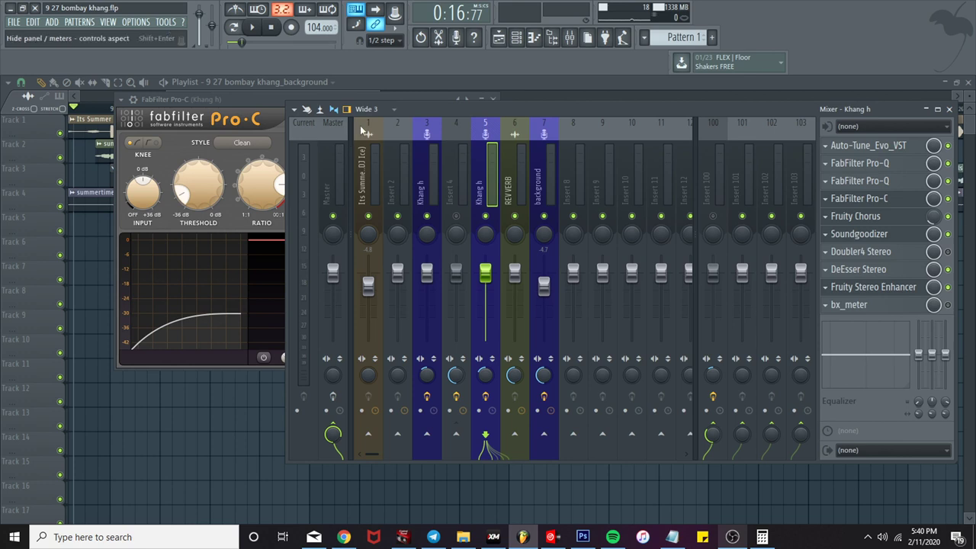
Step: Replay the hook from about bar 8 in the playlist, stop playback, and view the whole arrangement
key("space")
left_click(485, 81)
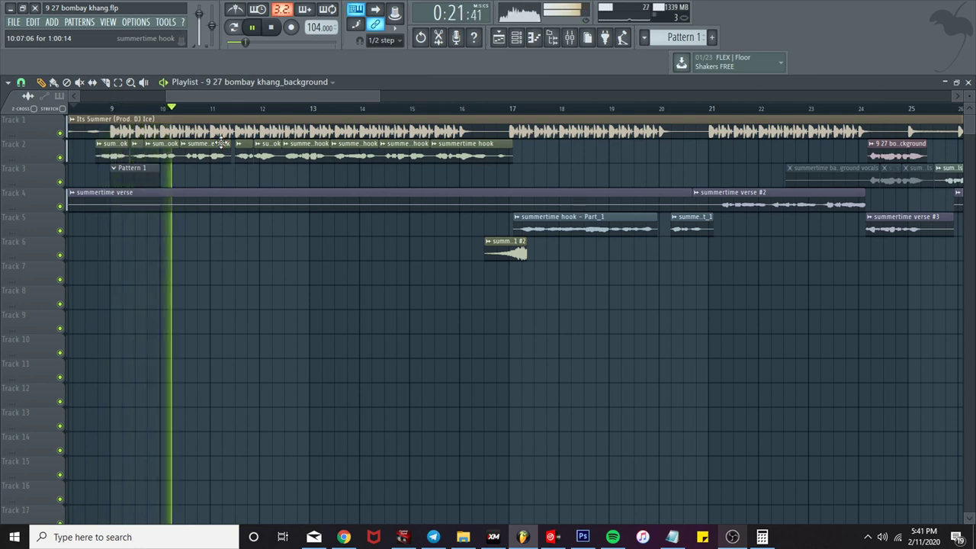
key("space")
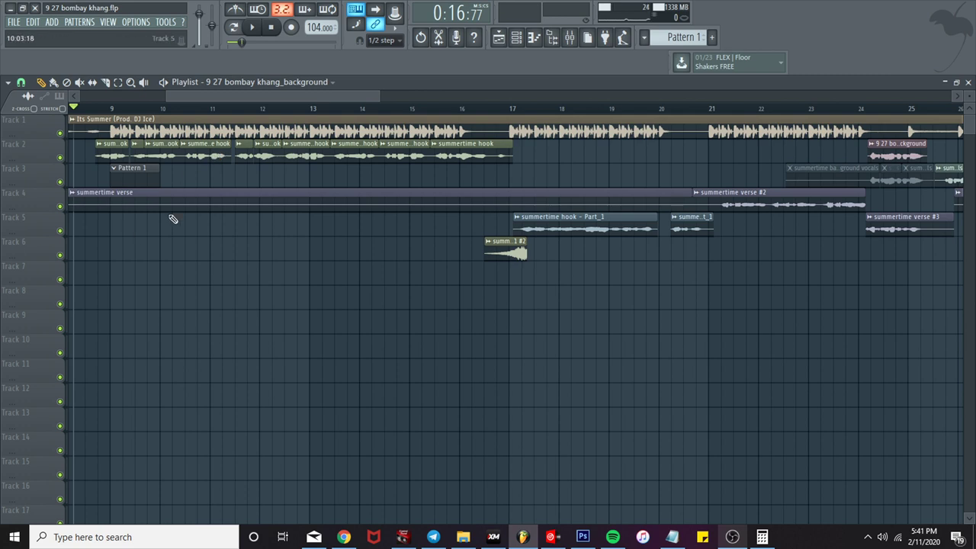
scroll(220, 236, "down", 3)
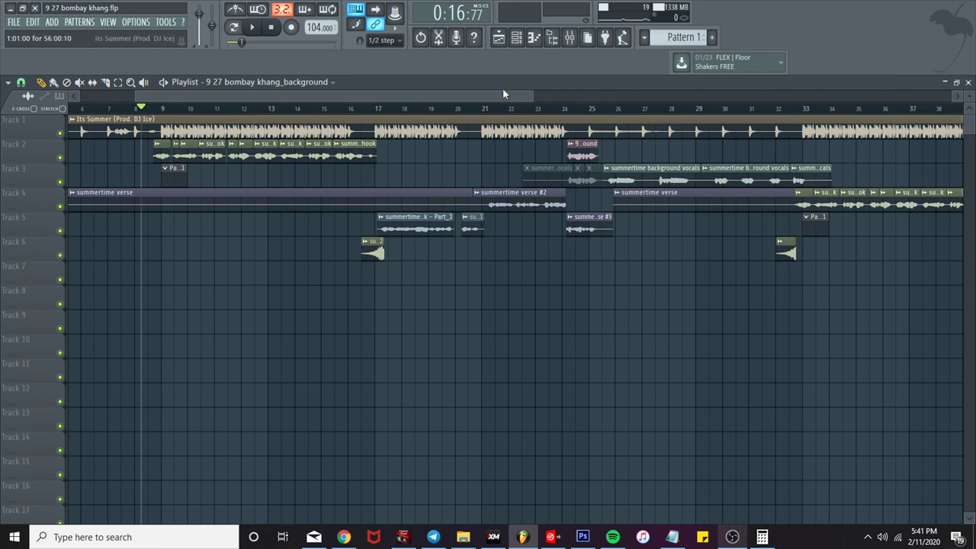
scroll(503, 91, "right", 2)
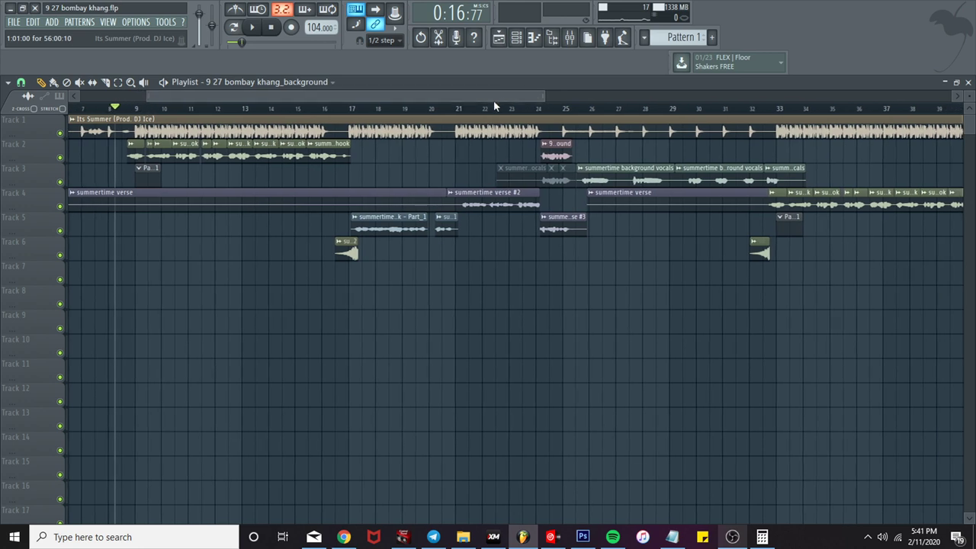
scroll(501, 130, "down", 3)
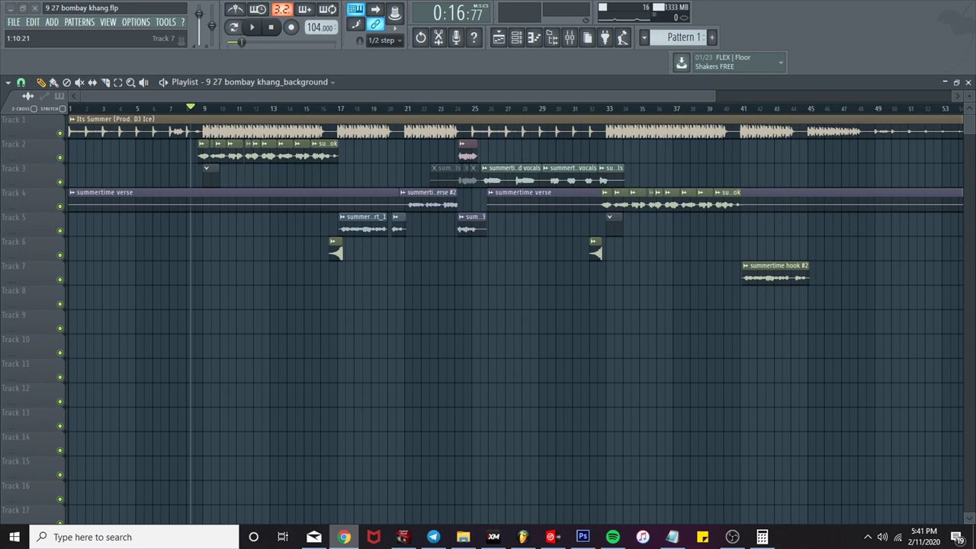
Step: Switch to Spotify, search for "playboy khang", and open the album Playboy
left_click(344, 537)
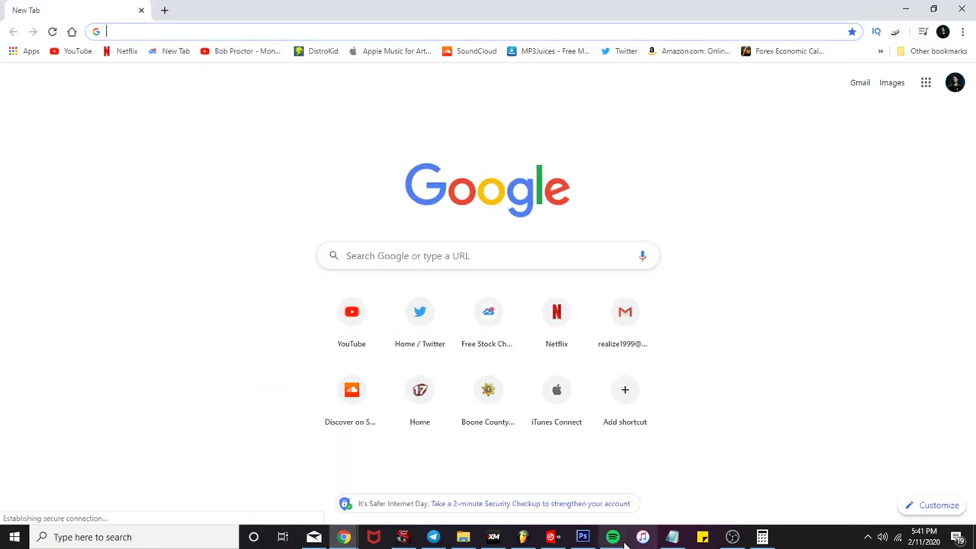
left_click(613, 536)
left_click(244, 15)
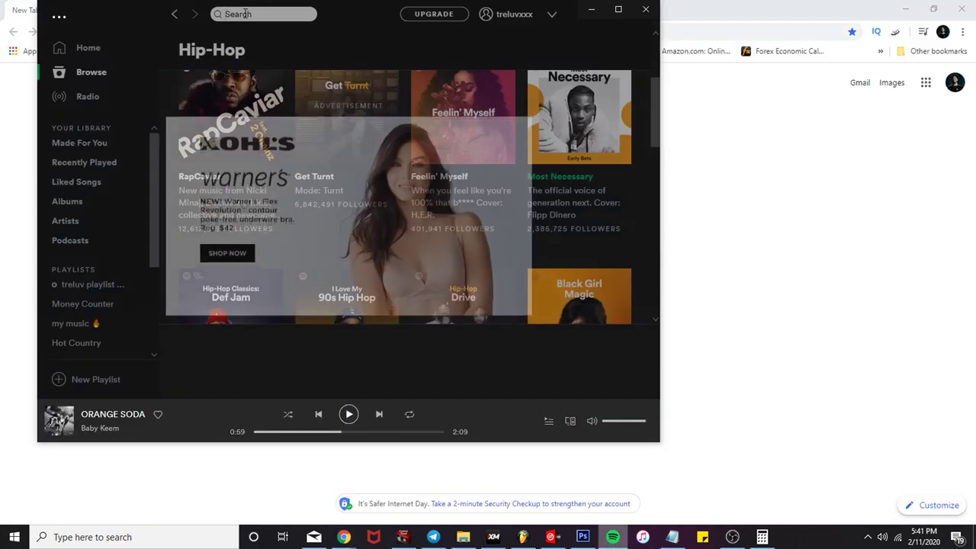
left_click(246, 15)
type("pla")
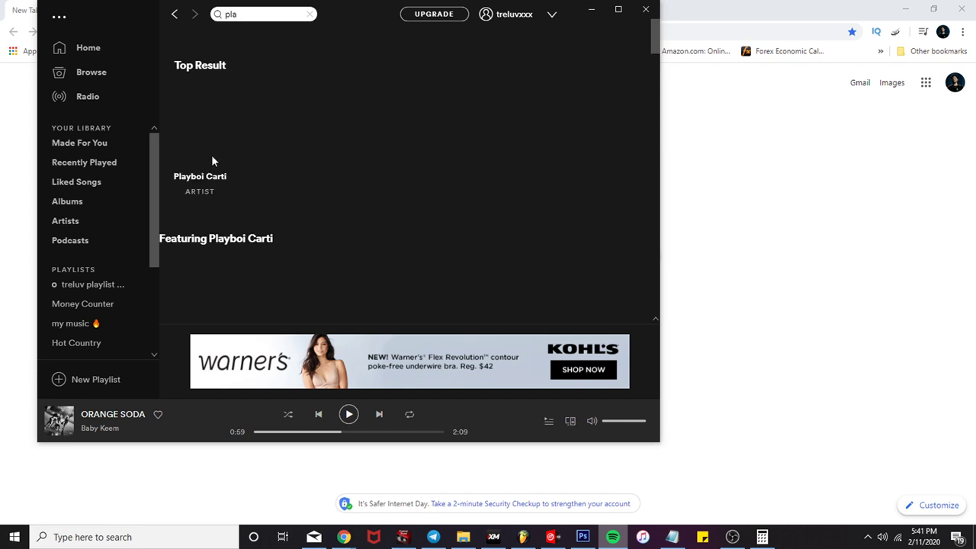
type("yboy kha")
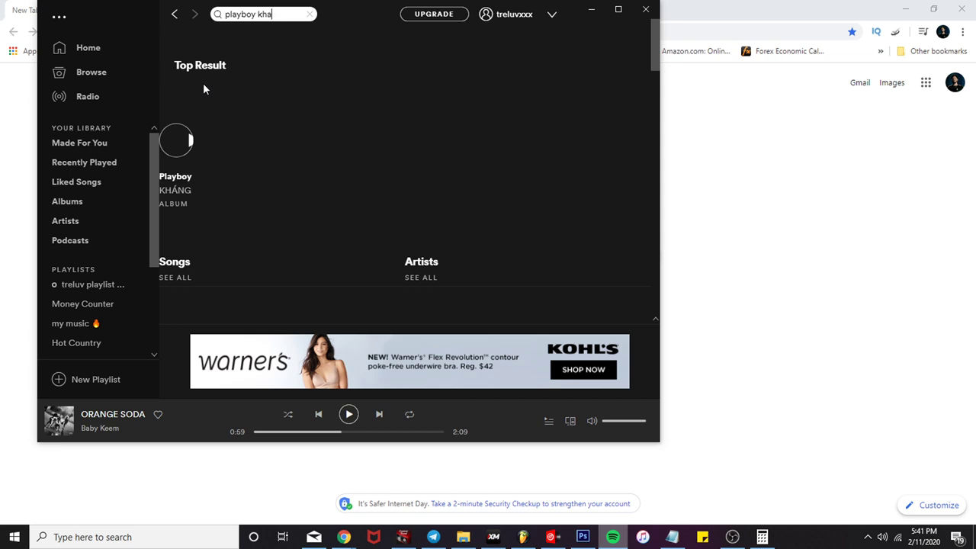
type("ng")
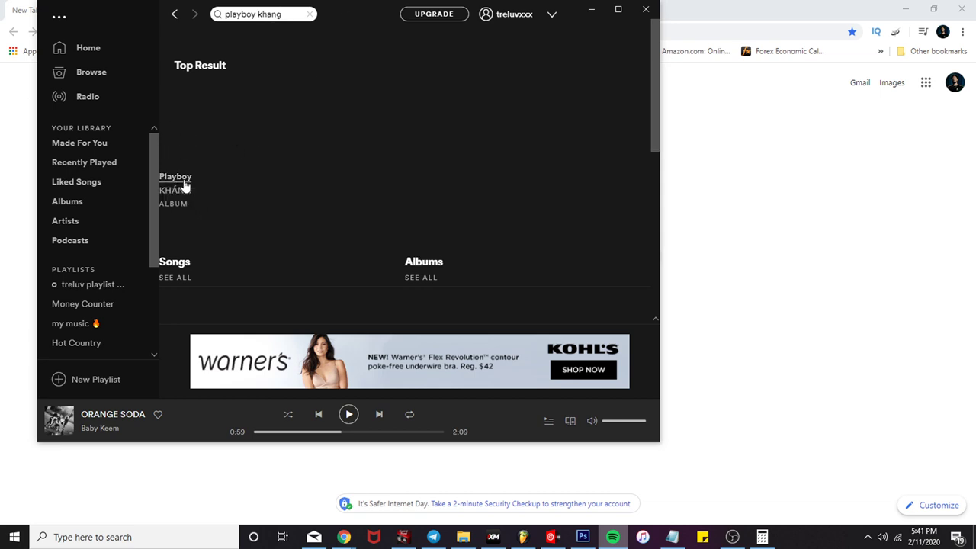
left_click(183, 182)
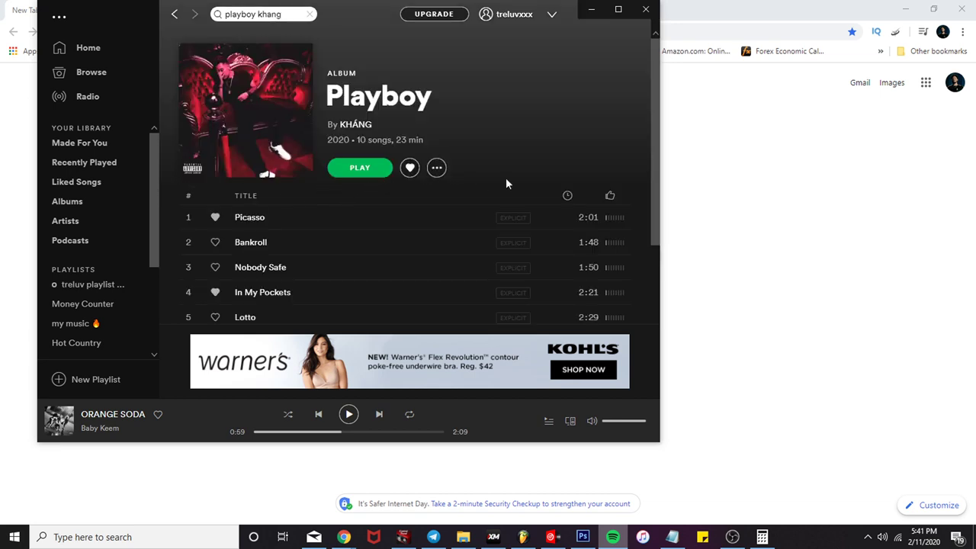
Step: Play the reference track "No Surprise" from the album and set the playback volume to about two thirds
scroll(506, 183, "down", 3)
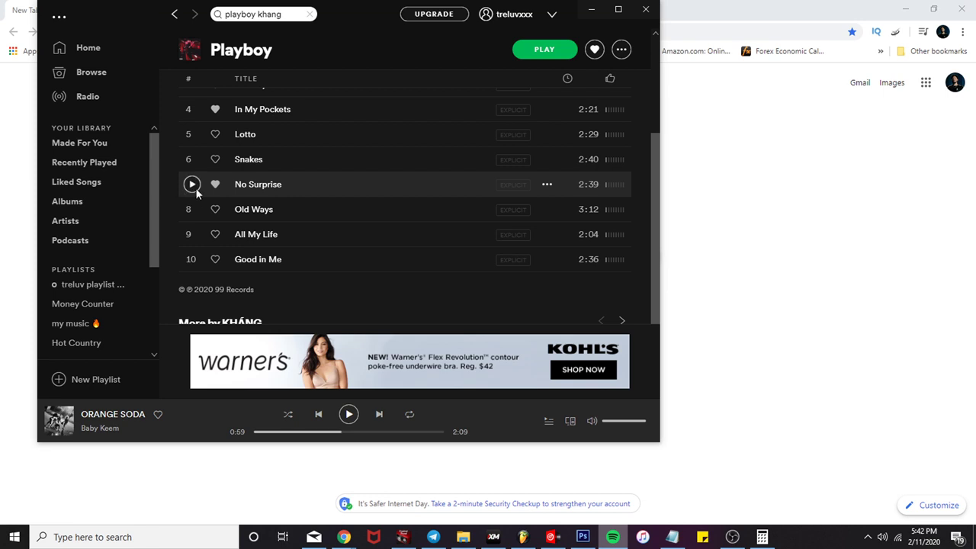
scroll(195, 188, "up", 1)
left_click(215, 245)
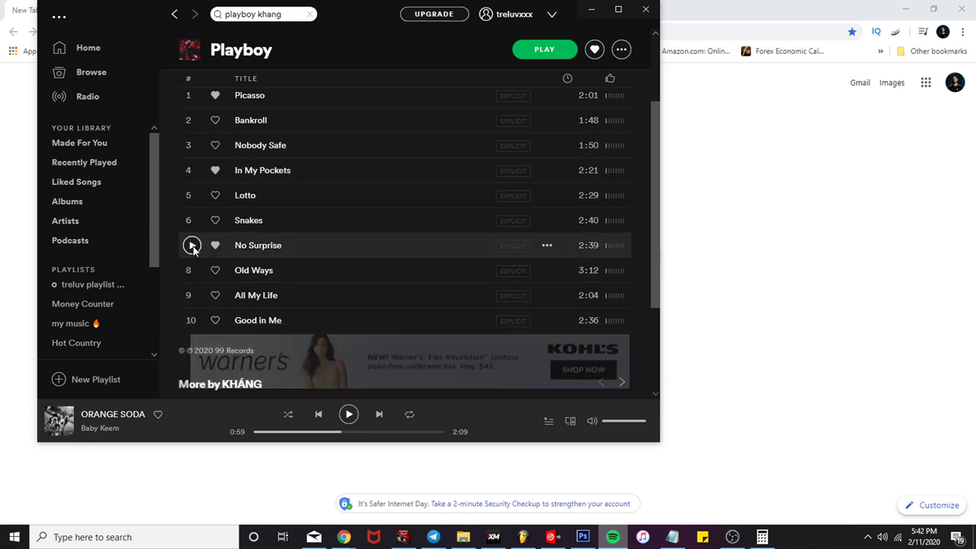
left_click(191, 244)
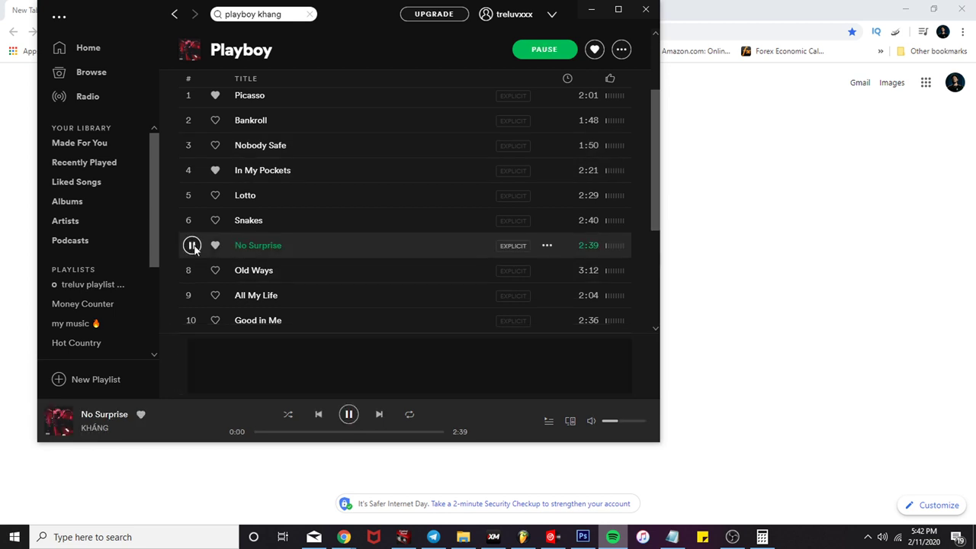
left_click_drag(622, 424, 629, 424)
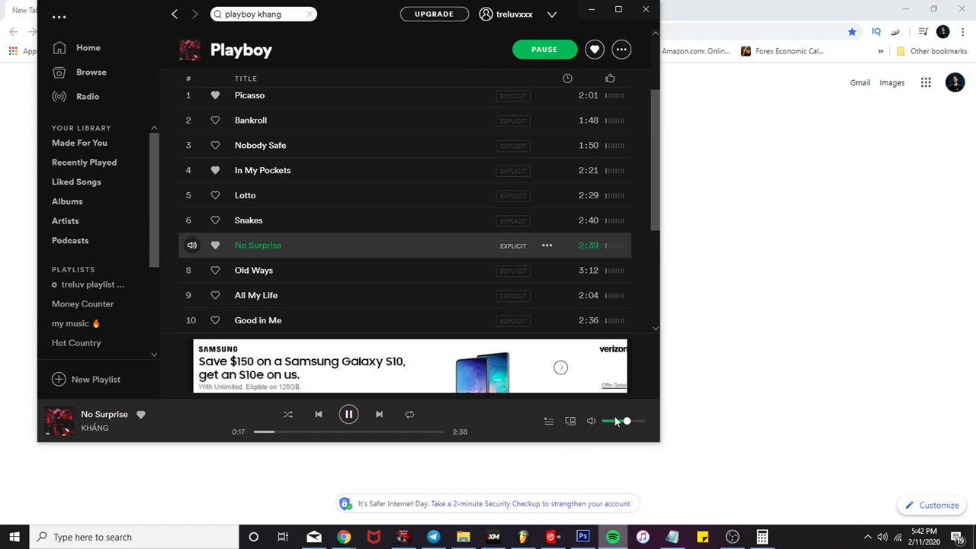
left_click(633, 421)
left_click_drag(644, 422, 628, 422)
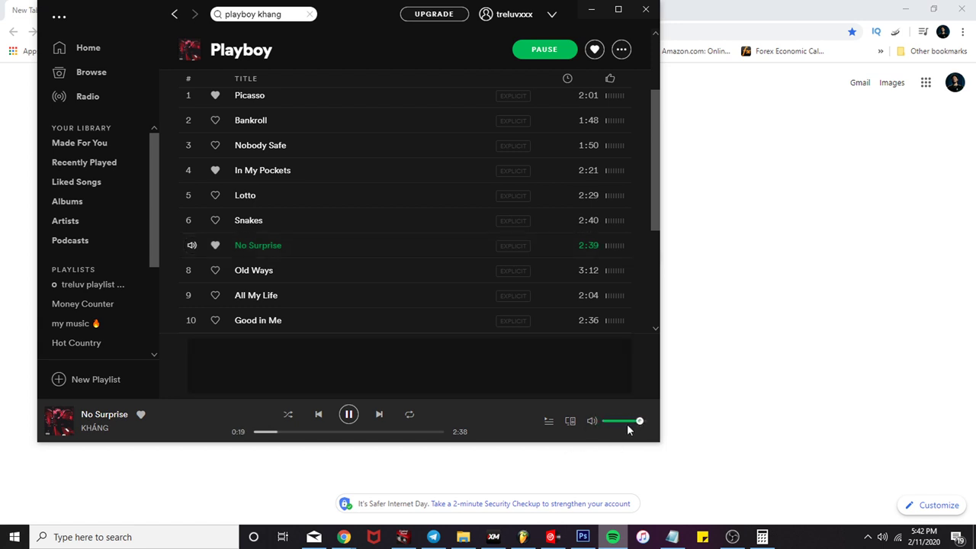
left_click(629, 421)
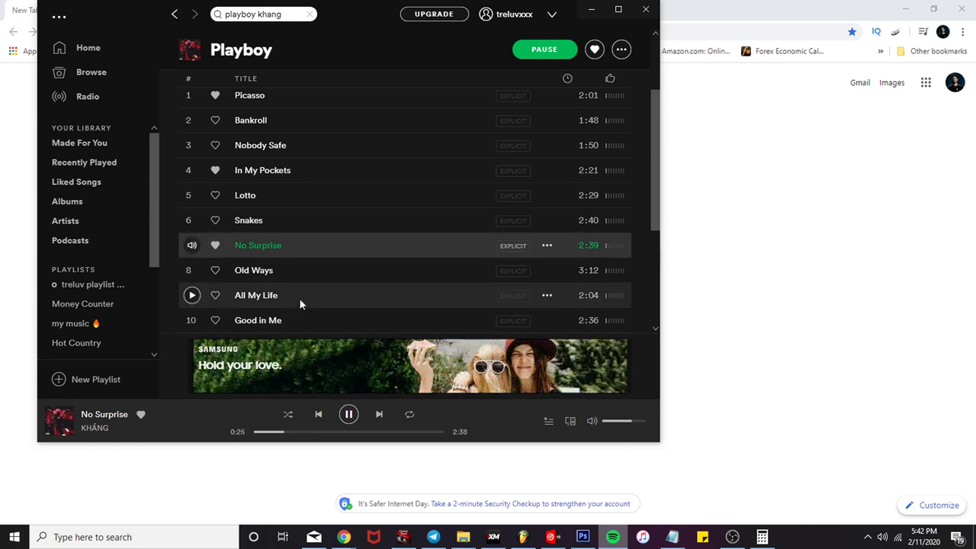
Step: Play the reference track "Picasso" at a slightly higher volume and open the album artist's page
scroll(284, 282, "up", 3)
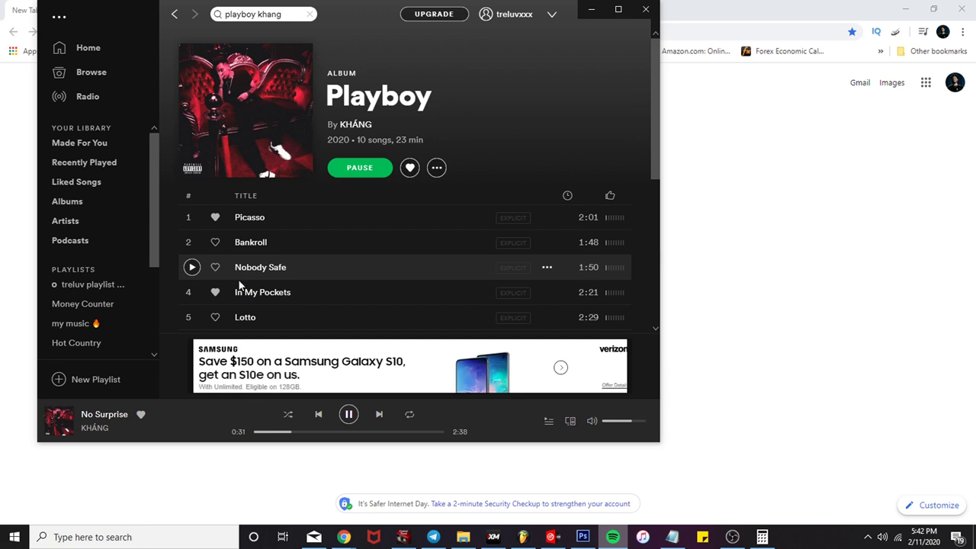
scroll(200, 268, "down", 1)
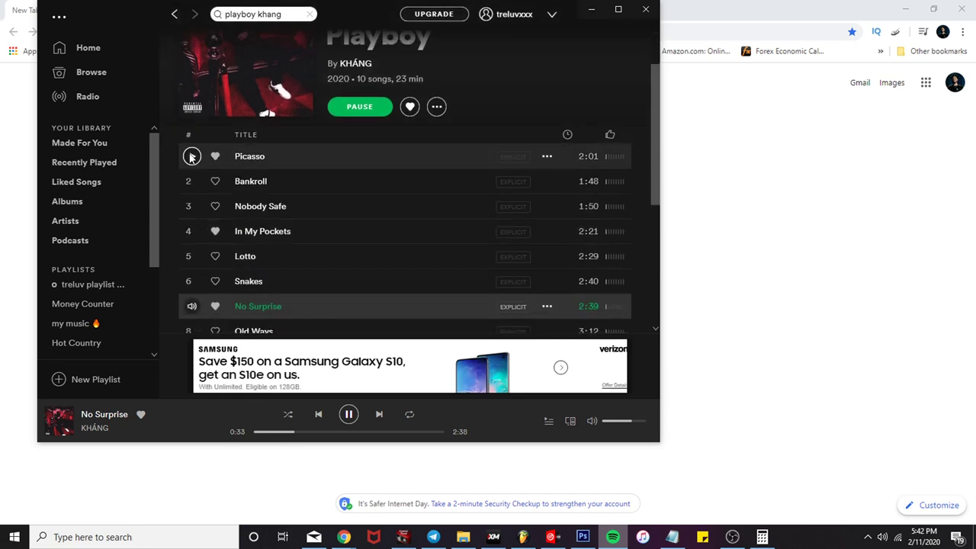
left_click(191, 156)
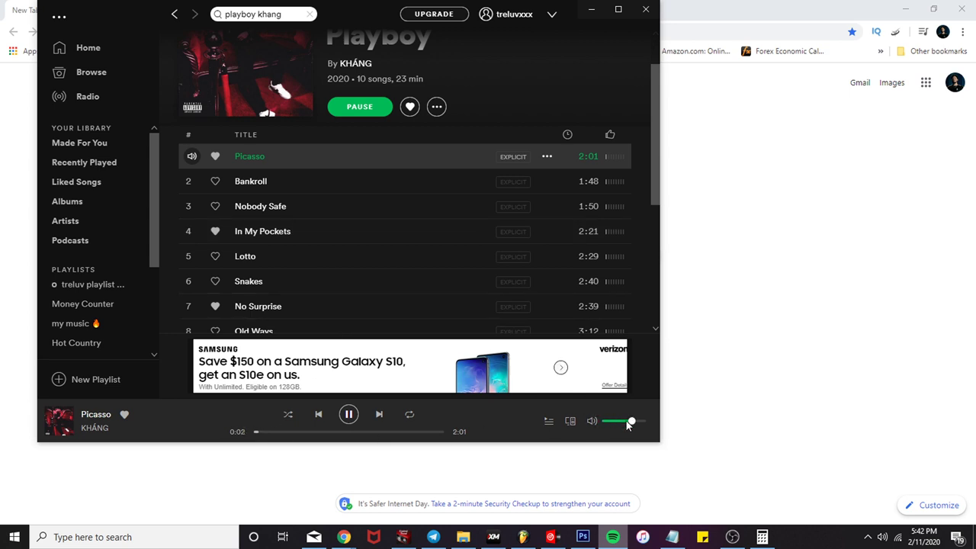
left_click_drag(630, 420, 639, 426)
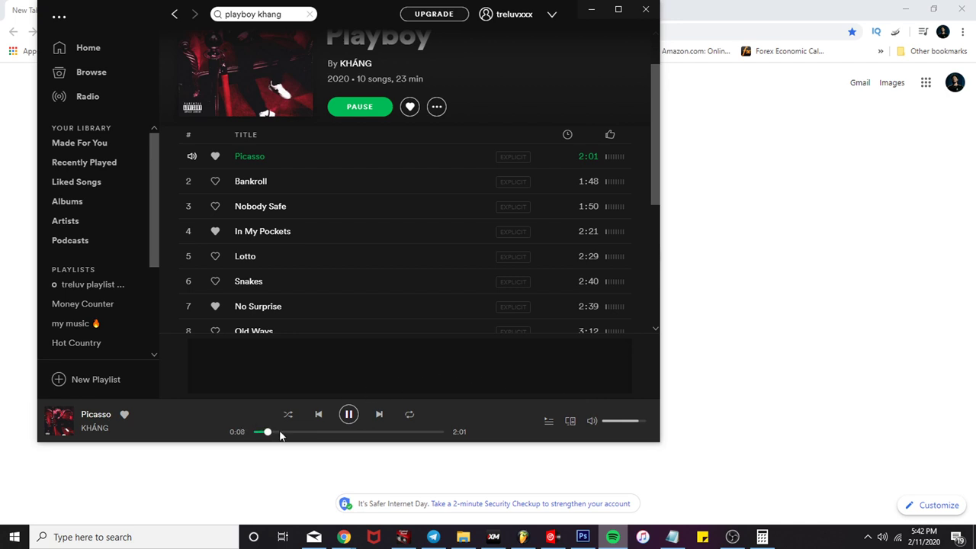
scroll(335, 269, "up", 2)
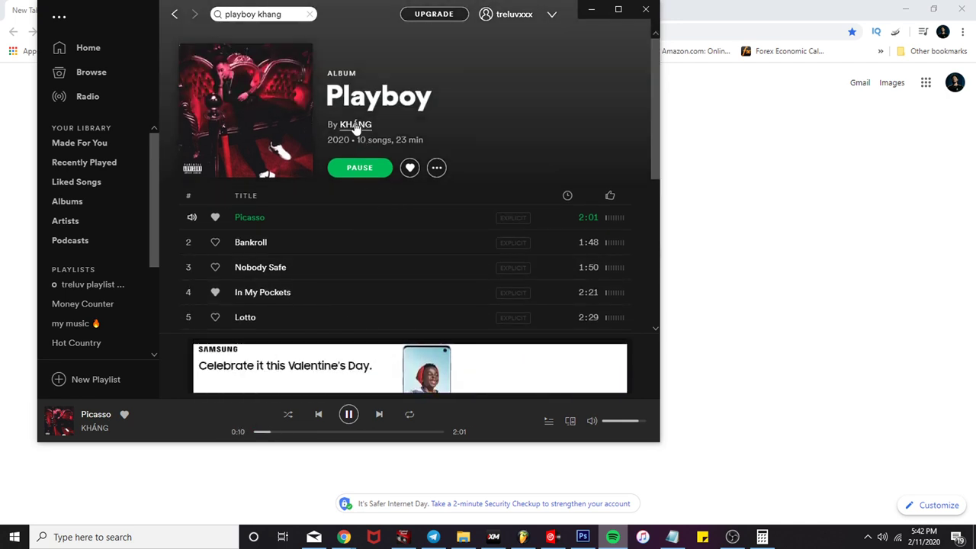
left_click(355, 127)
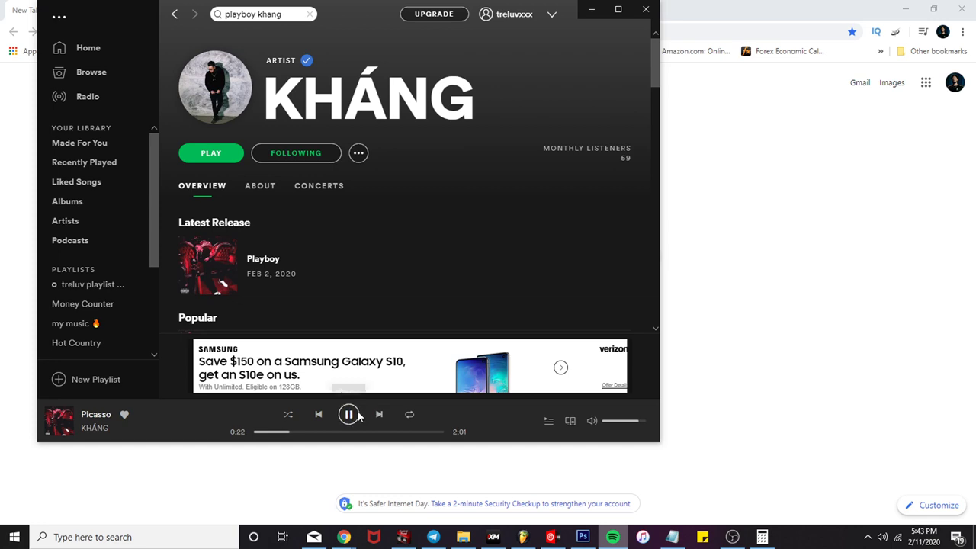
Step: Switch back to FL Studio and play the hook from about bar 8 twice to compare it with the reference tracks
left_click(523, 537)
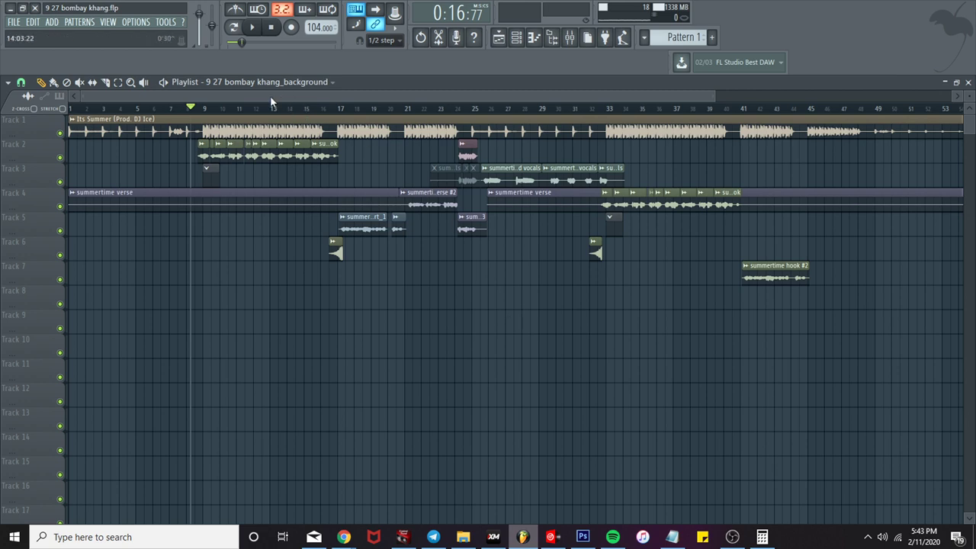
key("space")
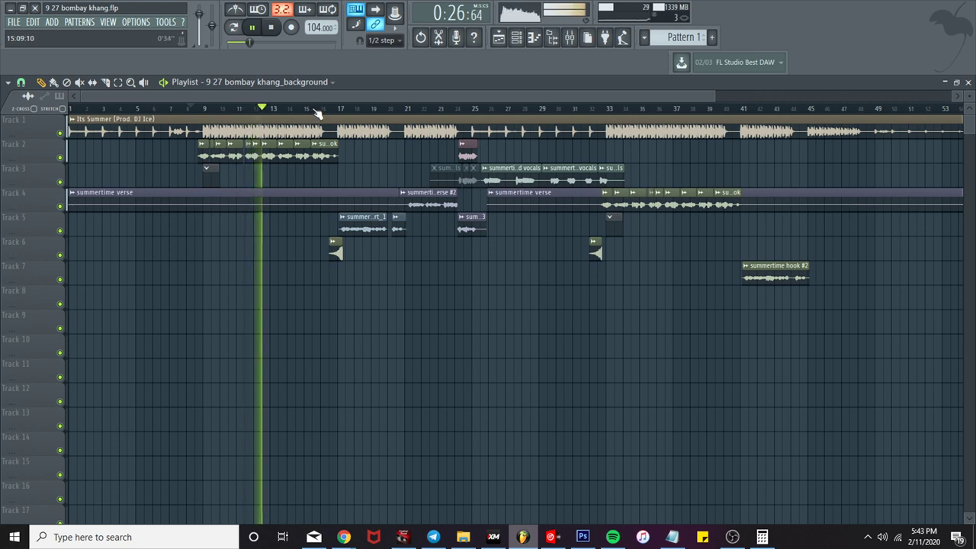
key("space")
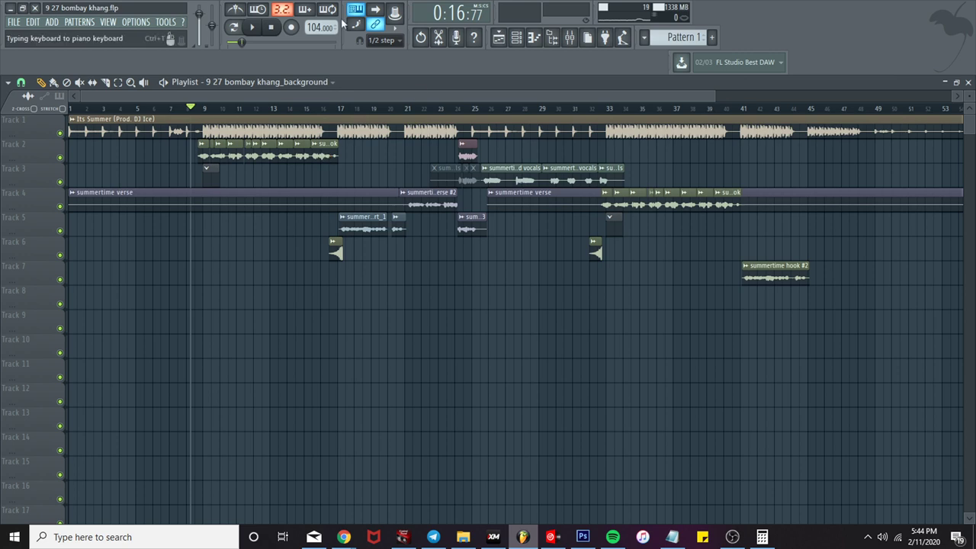
key("space")
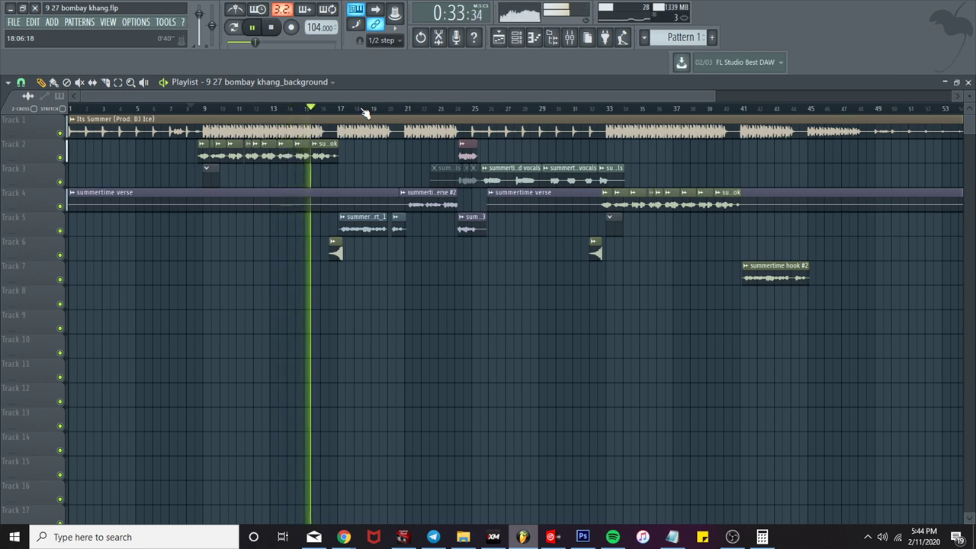
key("space")
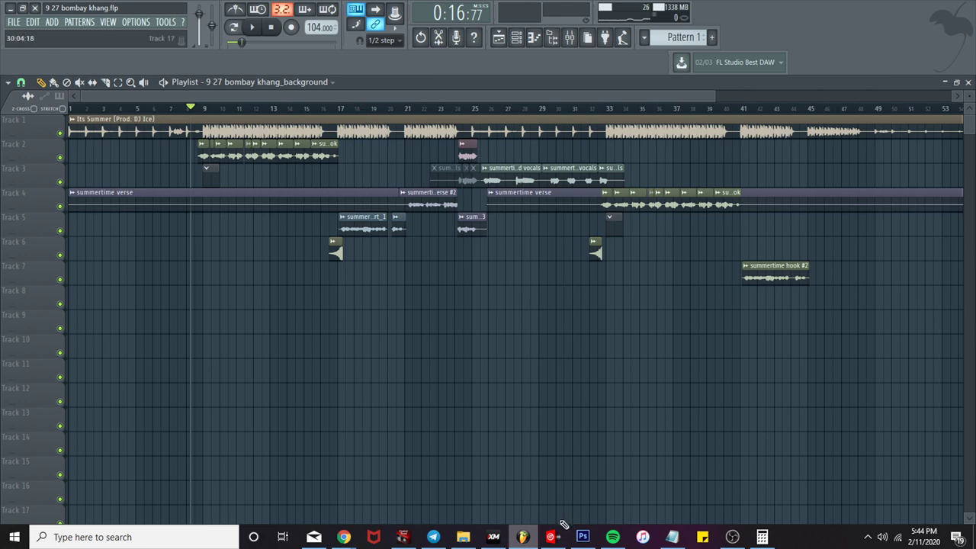
Step: Bring up the mixer briefly, return to the playlist, and play the arrangement from about bar 33
left_click_drag(357, 108, 334, 106)
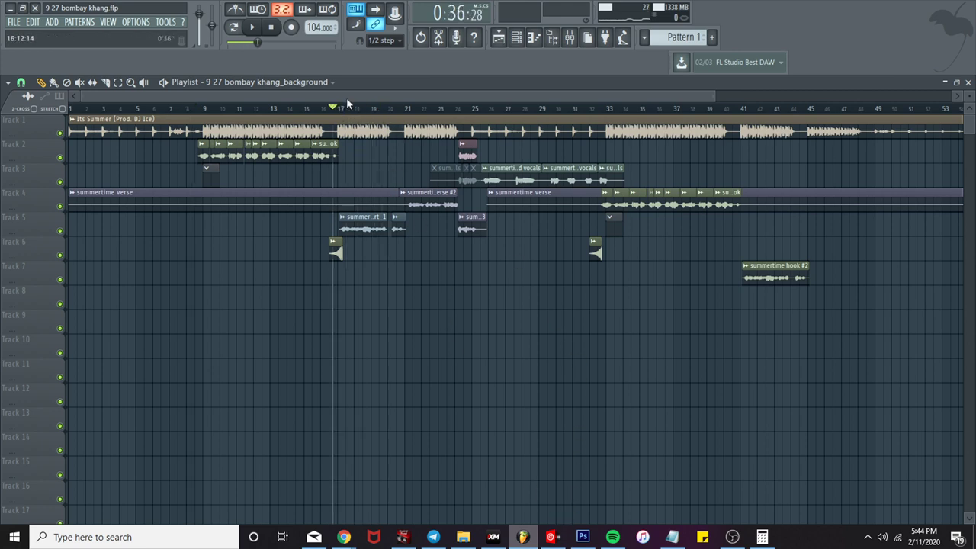
left_click(578, 42)
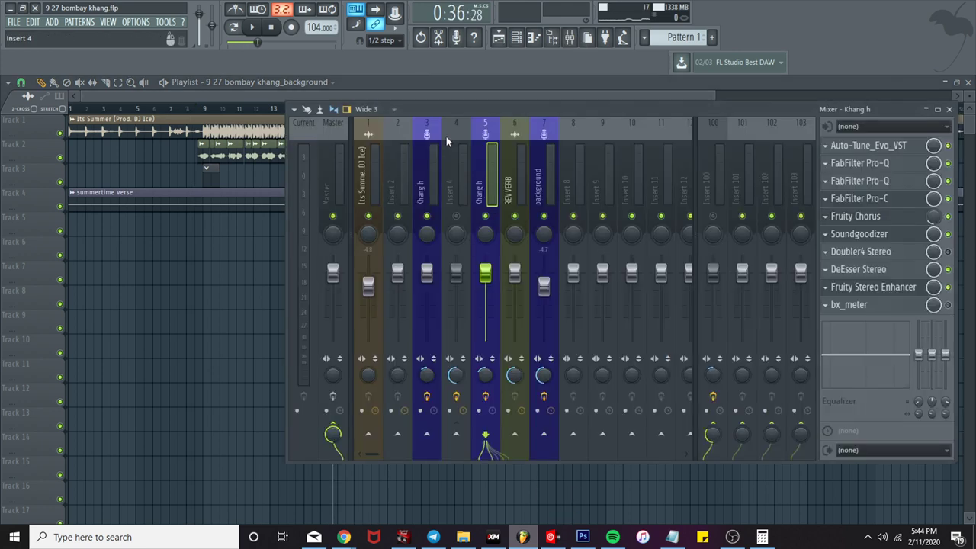
left_click(369, 92)
scroll(639, 176, "down", 1)
left_click(548, 111)
key("space")
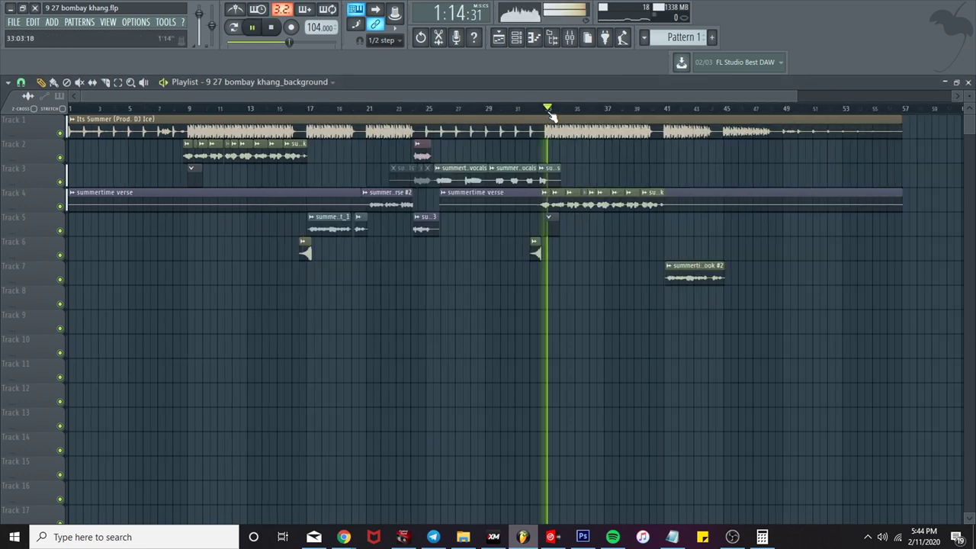
Step: Play from about bar 39, inspect the channel settings of the summertime hook #2 clip on Track 7, and restart playback
left_click(642, 108)
scroll(710, 174, "up", 2)
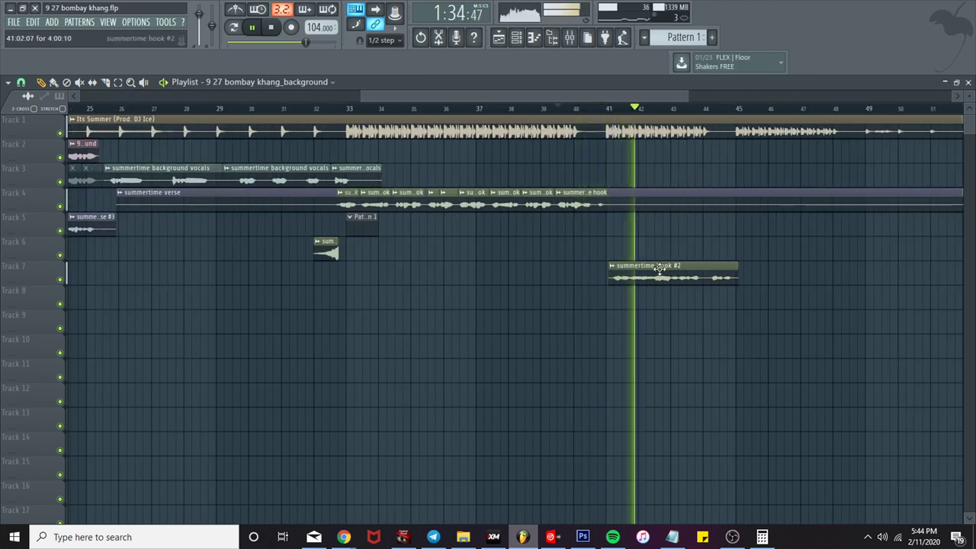
scroll(660, 268, "down", 2)
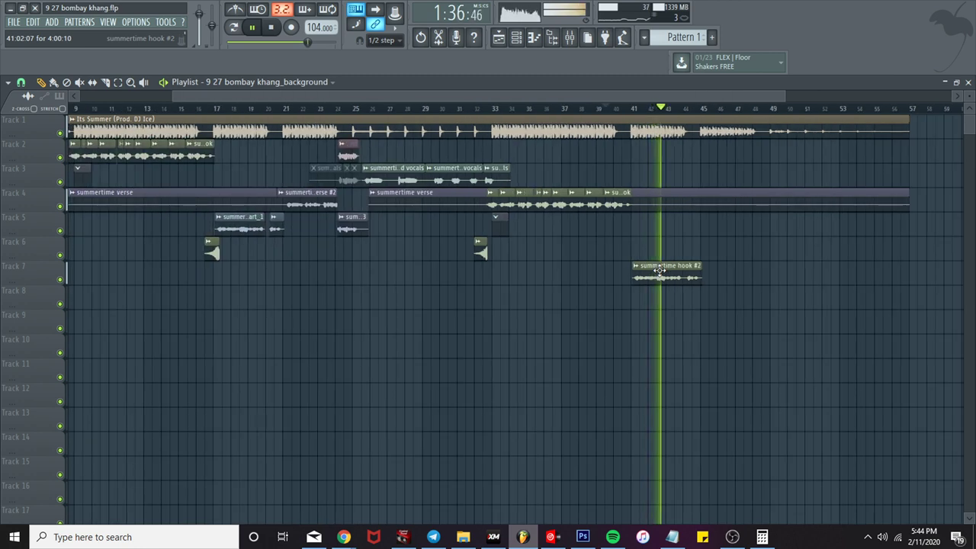
double_click(660, 270)
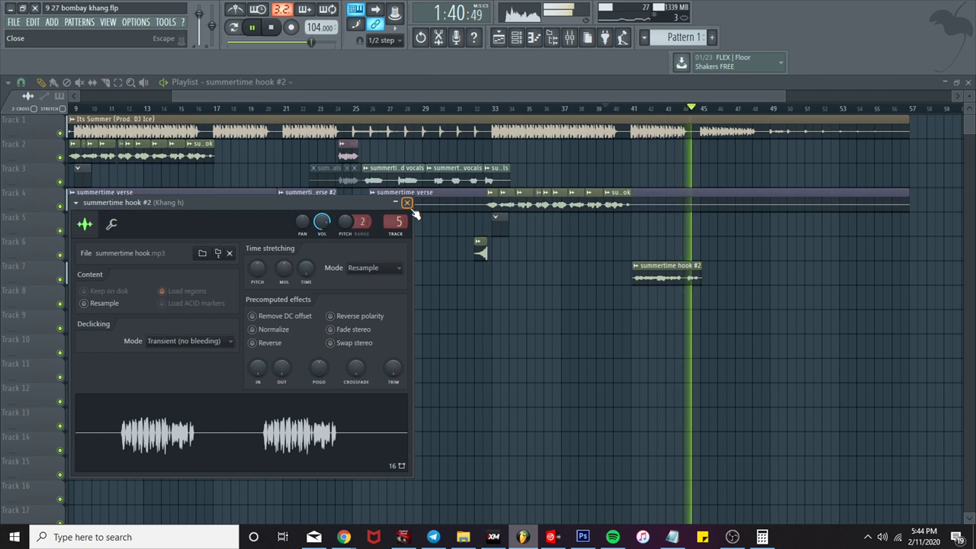
key("space")
key("space")
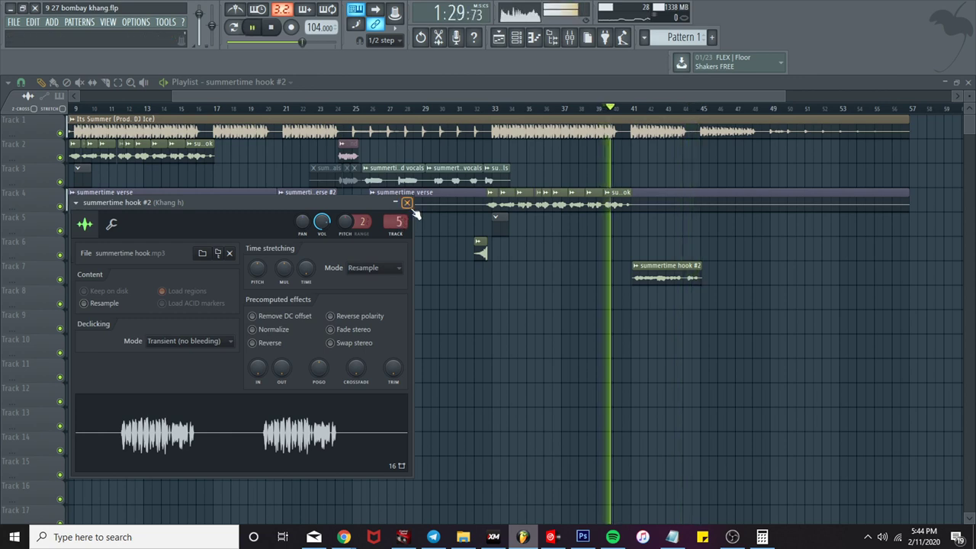
Step: Route the summertime hook #2 clip on Track 7 to mixer insert 8 in its channel settings
left_click(407, 203)
scroll(662, 274, "up", 3)
left_click(609, 266)
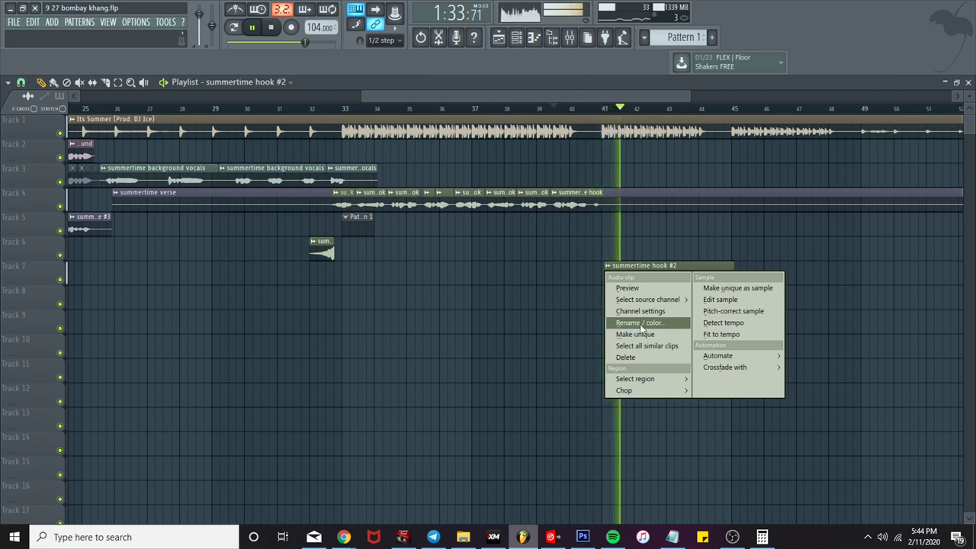
left_click(634, 334)
left_click(622, 307)
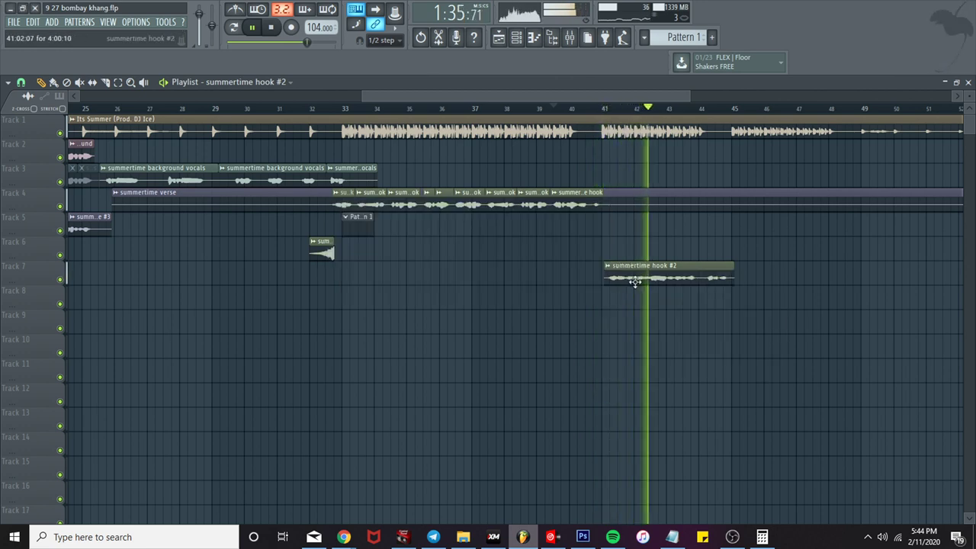
double_click(635, 279)
key("space")
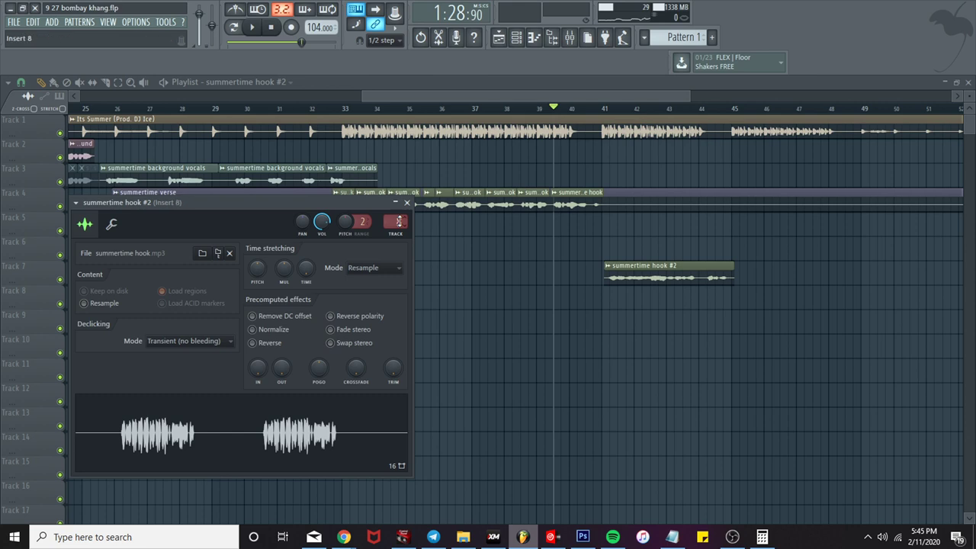
left_click(408, 204)
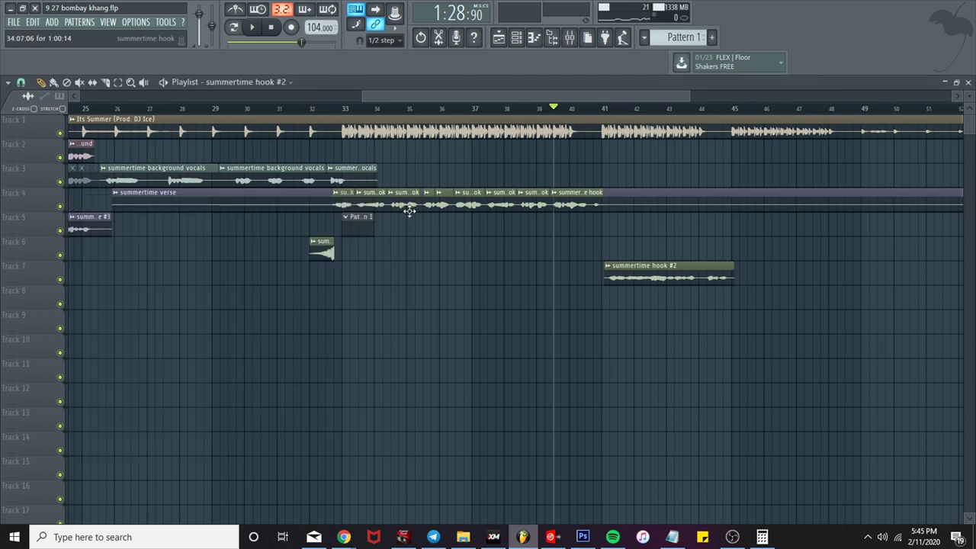
Step: Set the playback position to about bar 8 and play the start of the hook briefly
scroll(472, 257, "down", 5)
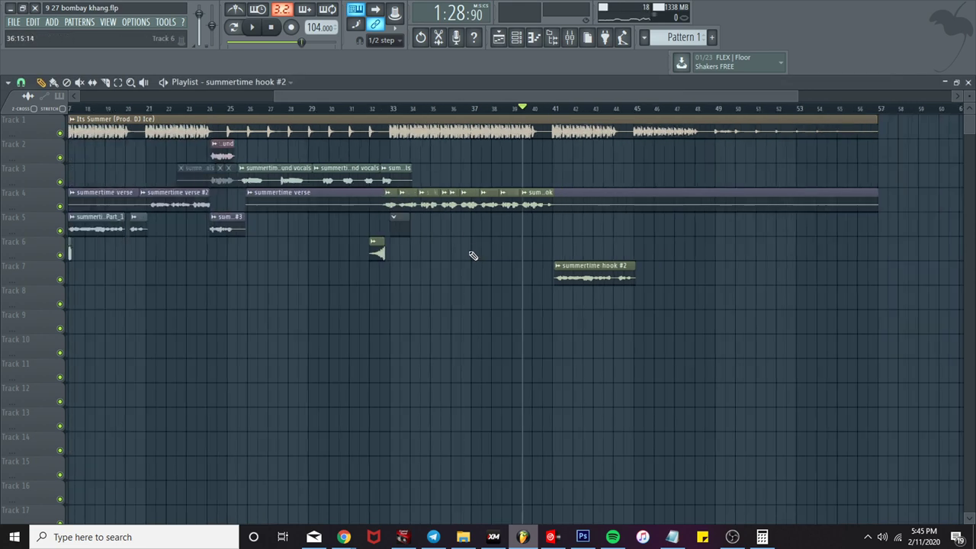
left_click(157, 109)
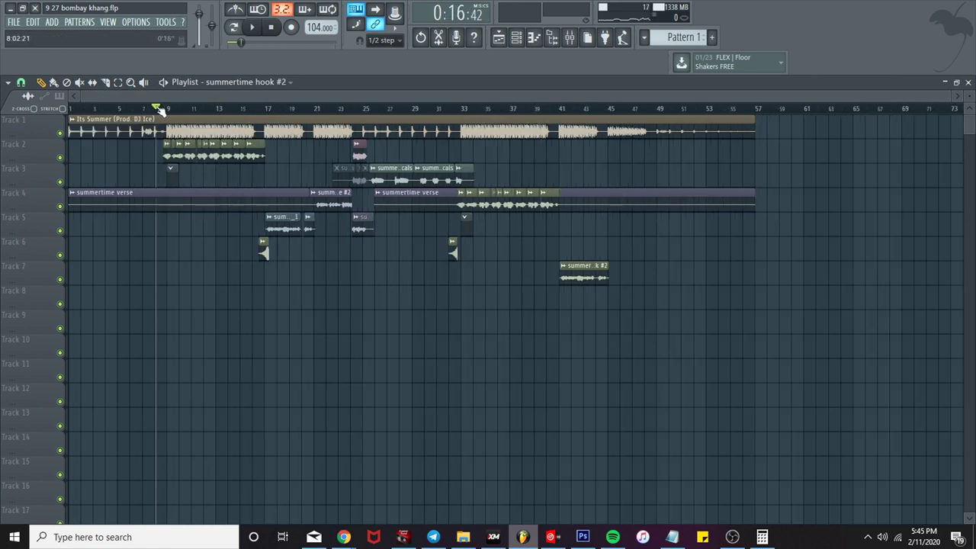
key("space")
key("space")
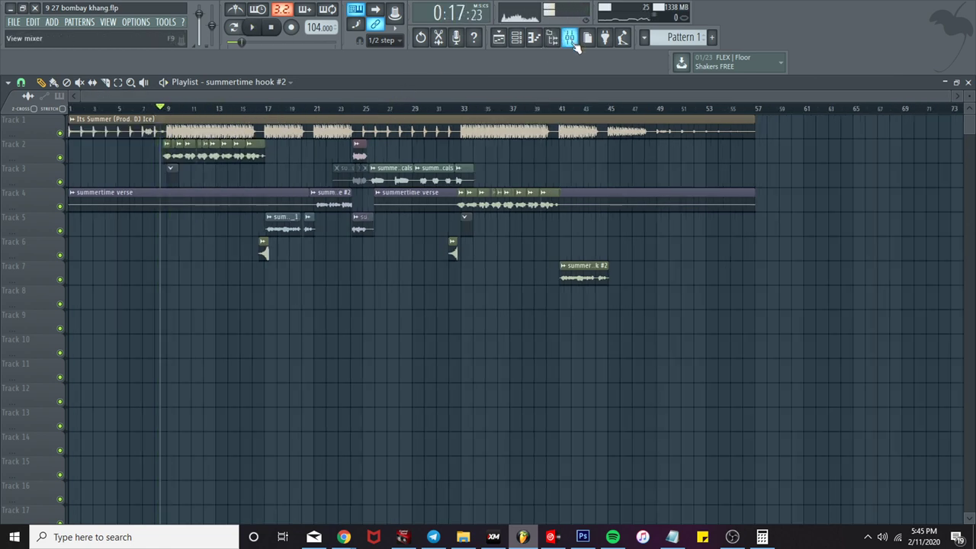
Step: Enable Insert 100 in the mixer and adjust the send to it from the vocal on insert 3
left_click(569, 38)
left_click(426, 191)
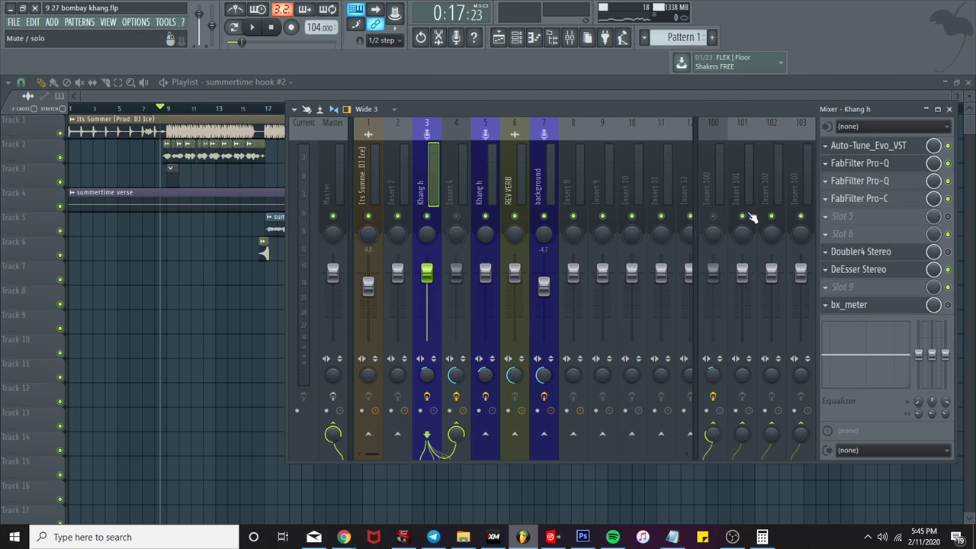
left_click(715, 217)
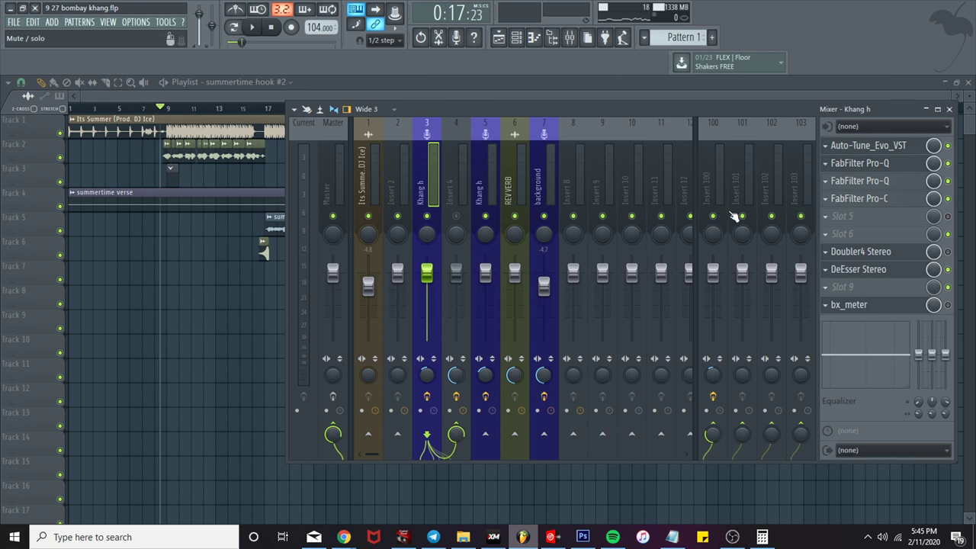
left_click(718, 197)
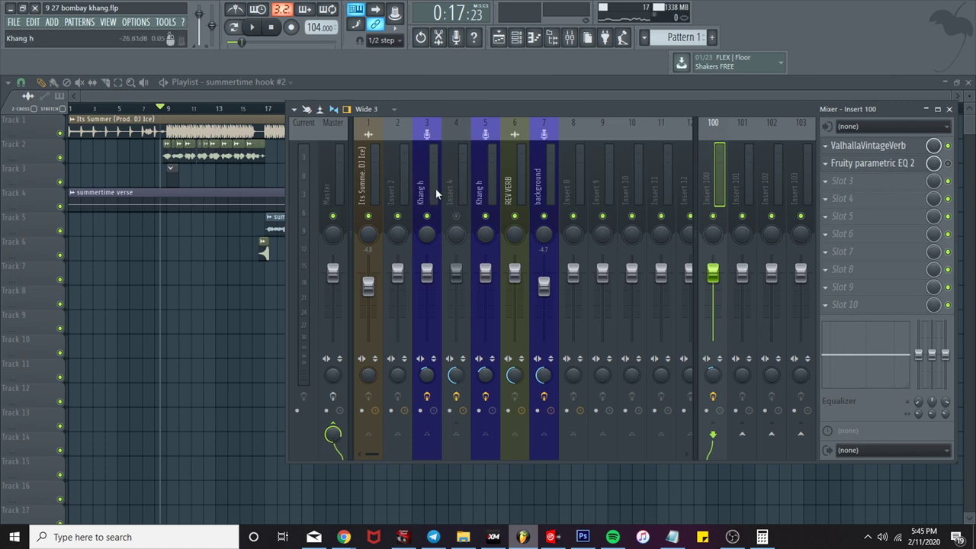
scroll(399, 181, "down", 3)
scroll(400, 180, "up", 3)
left_click(427, 192)
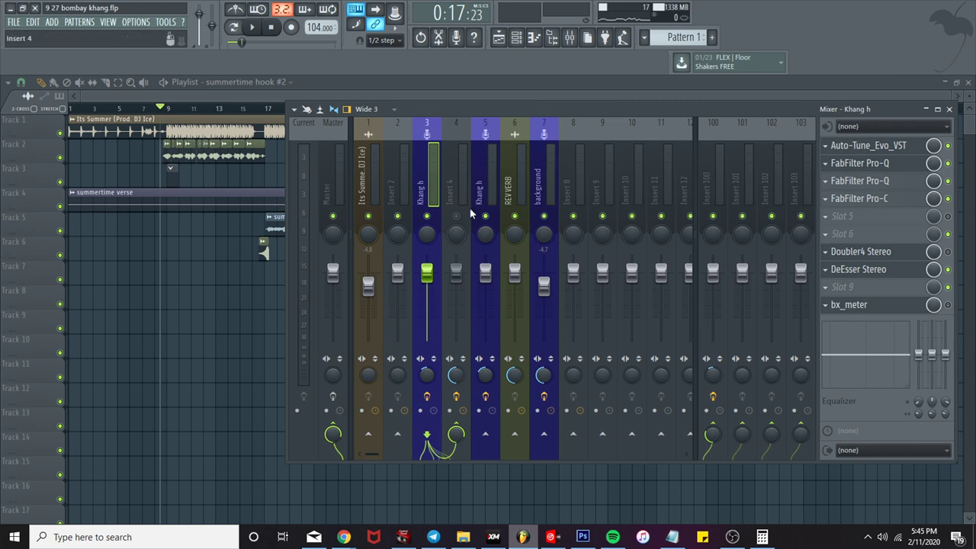
right_click(713, 435)
Step: Mute the beat on insert 1 and inserts 5, 6 and 7, and play the hook vocal from about bar 8
left_click_drag(497, 219, 550, 220)
left_click(369, 217)
key("space")
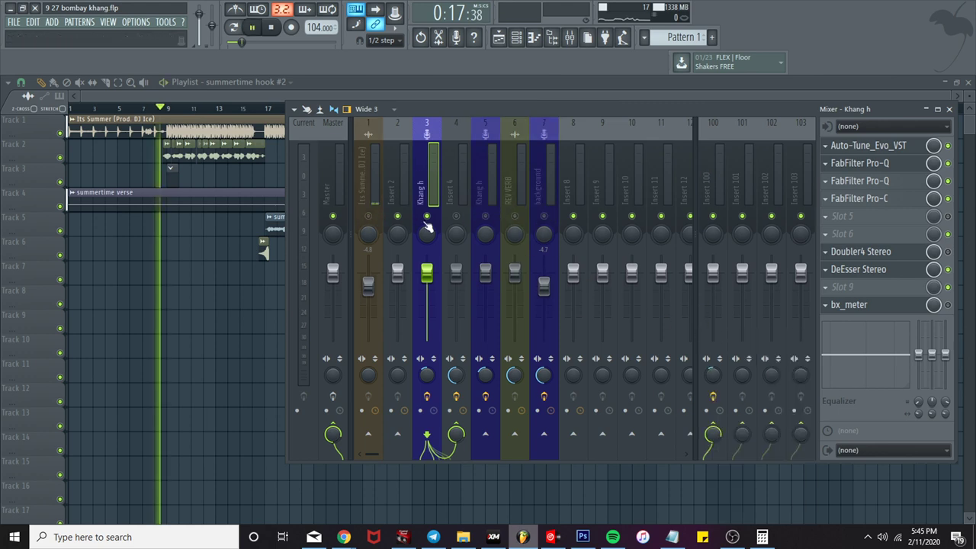
Step: Bring up ValhallaVintageVerb on Insert 100, switch to Calculator and clear its previous result
left_click(707, 202)
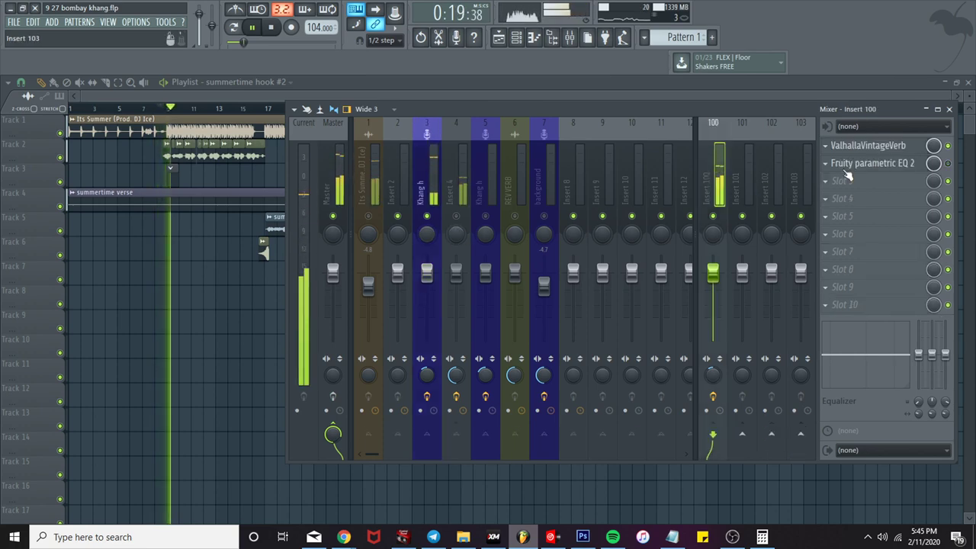
left_click(870, 145)
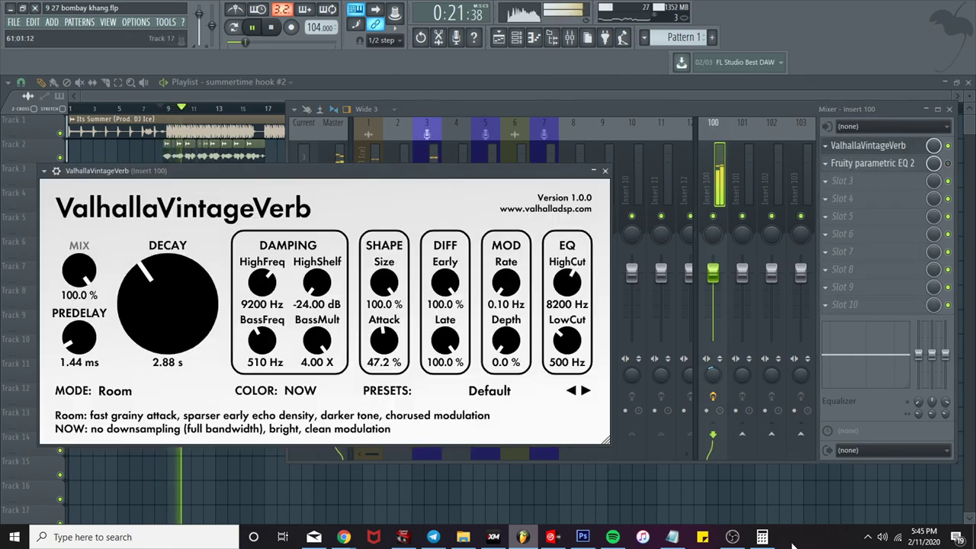
left_click(762, 536)
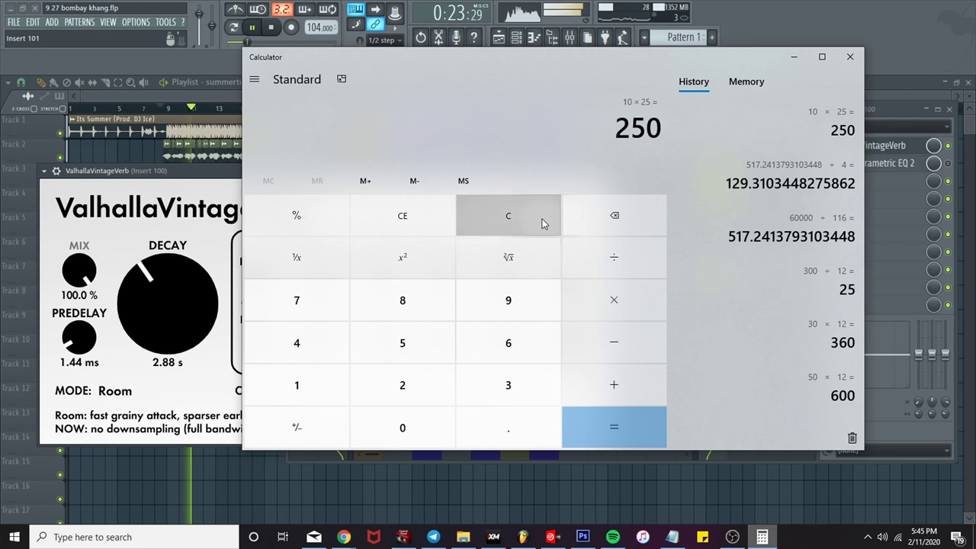
left_click(541, 220)
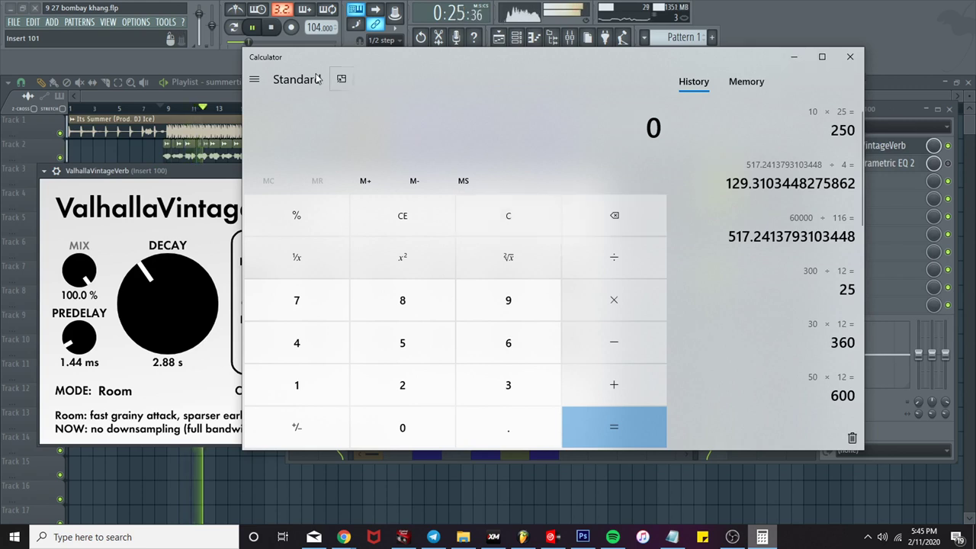
Step: Calculate 60000 ÷ 104 in the calculator's compact always-on-top view, close the calculator and stop the song playback
left_click(340, 78)
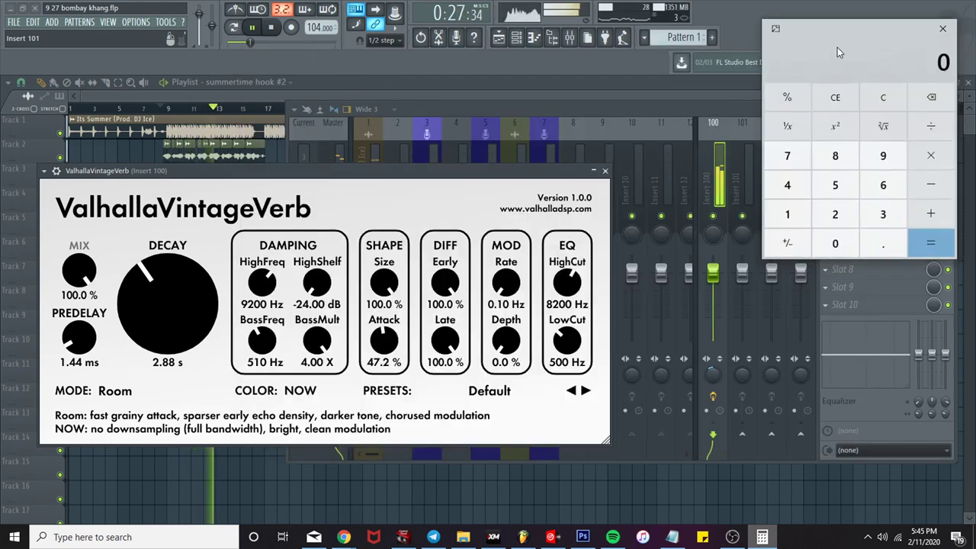
left_click_drag(836, 48, 693, 122)
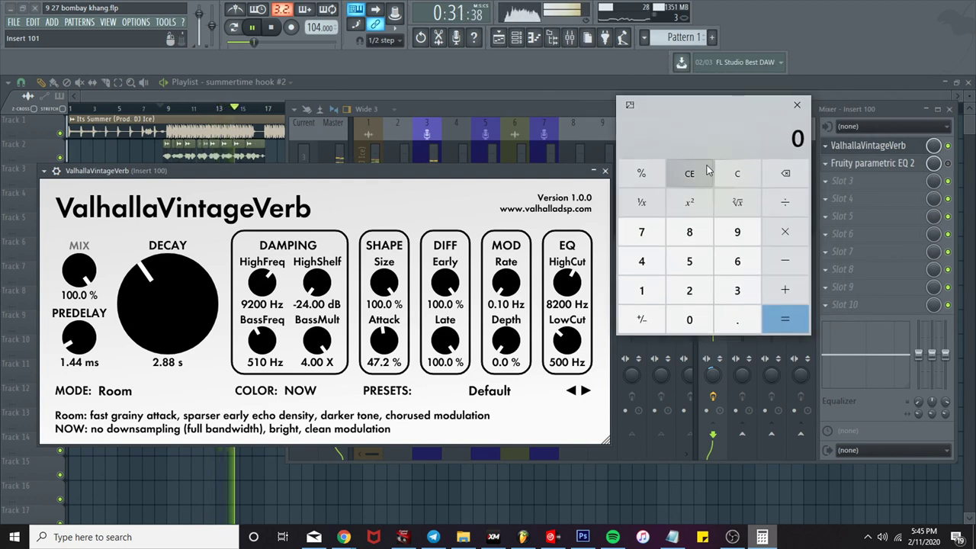
type("600000")
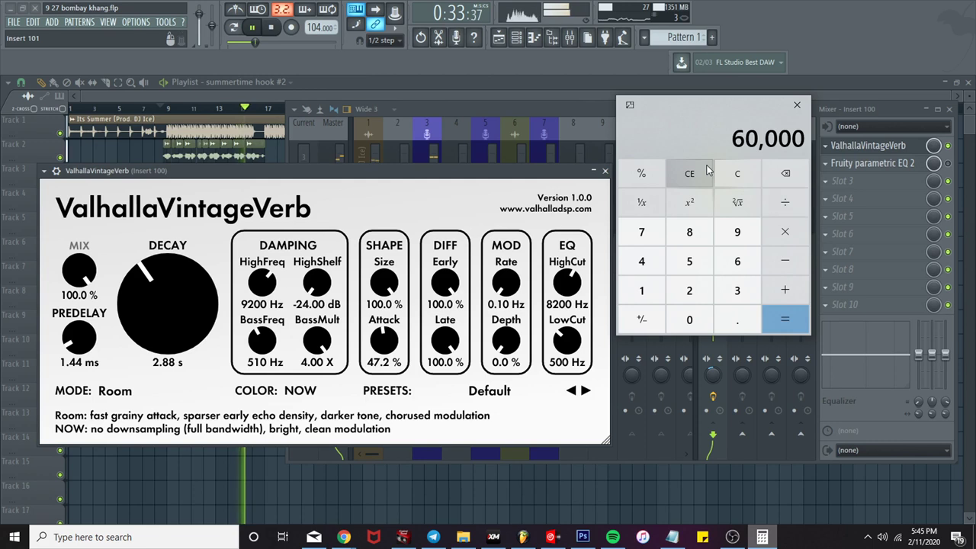
type("/104")
key("Return")
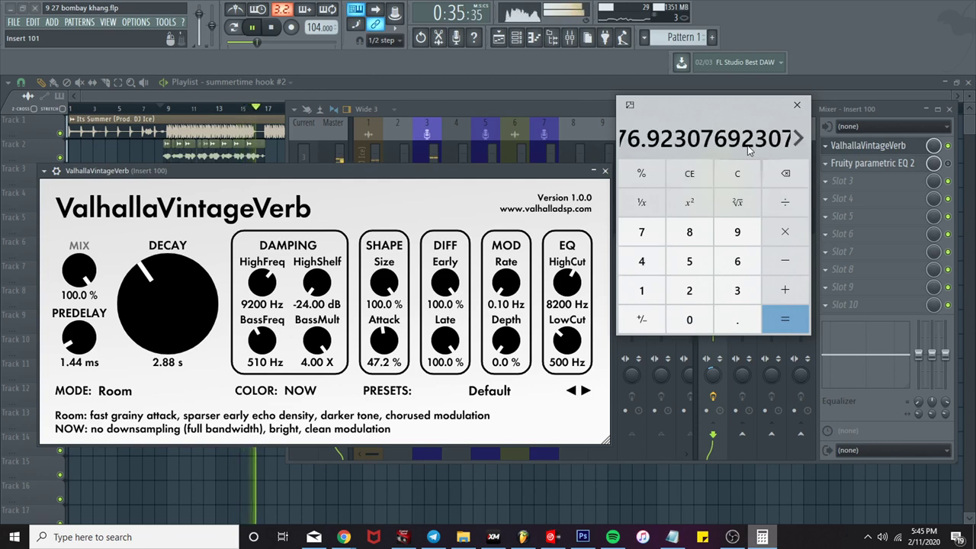
left_click_drag(616, 95, 588, 61)
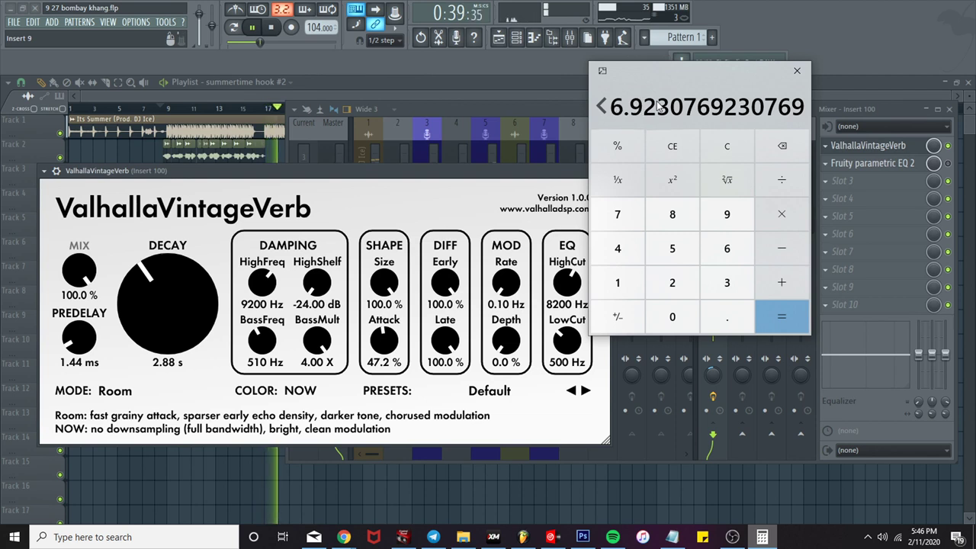
left_click(797, 70)
key("space")
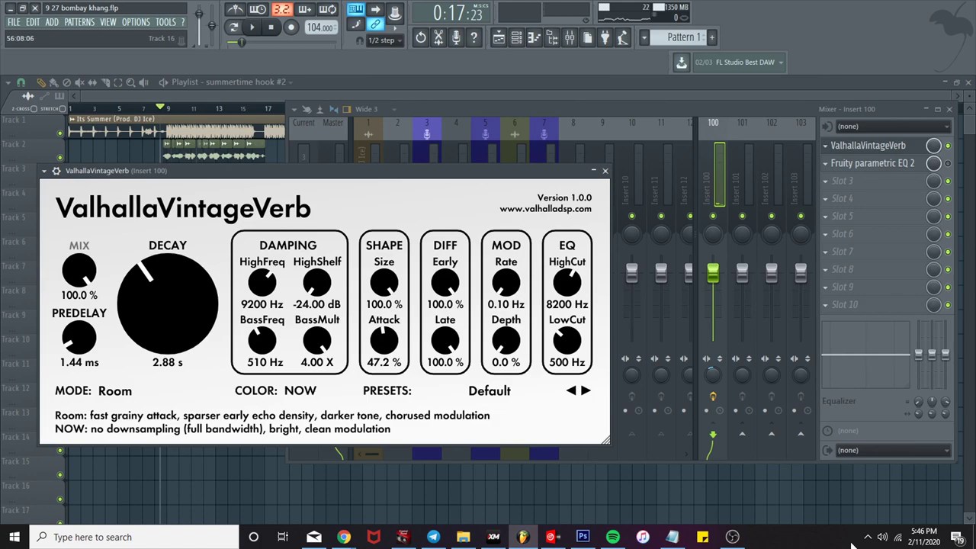
key("Tab")
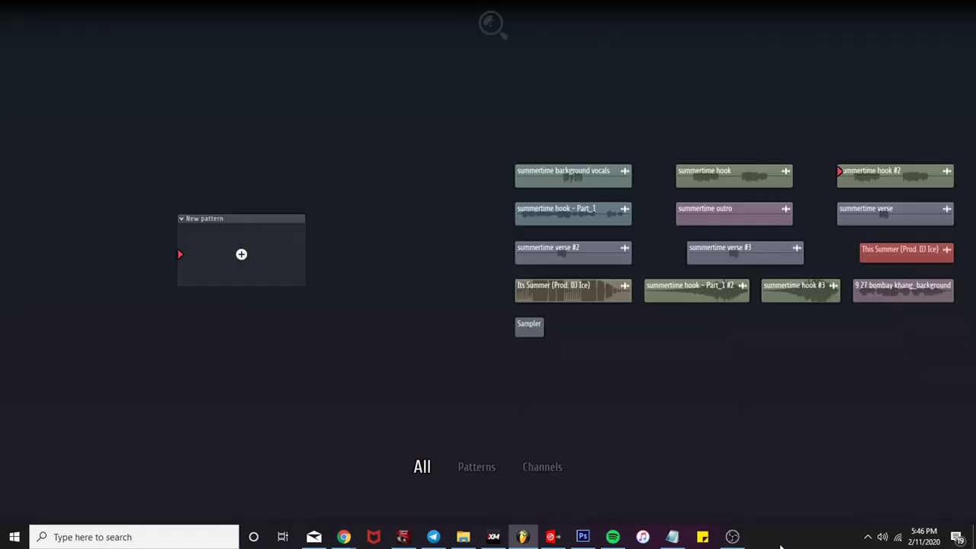
key("Escape")
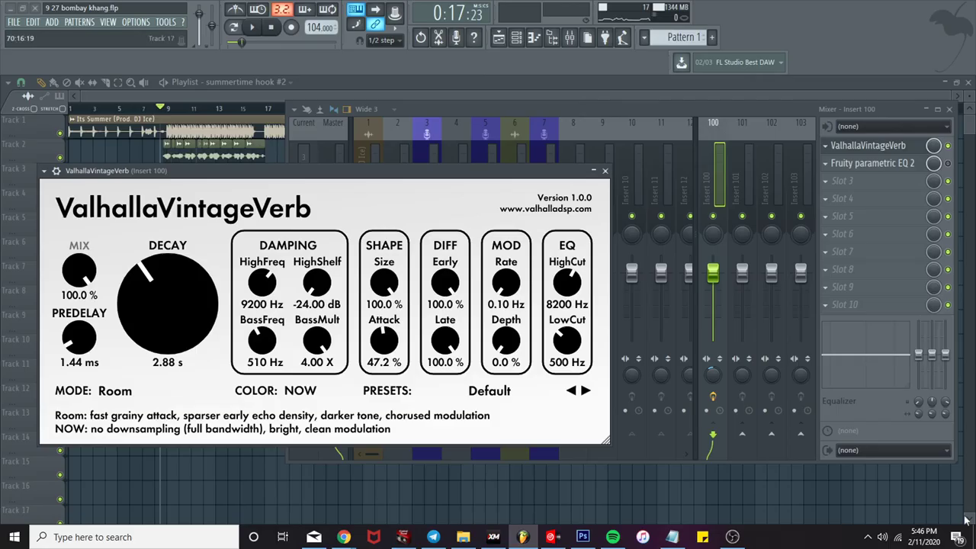
Step: Open the Windows Calculator and divide 60000 by the song tempo of 104
key("XF86Calculator")
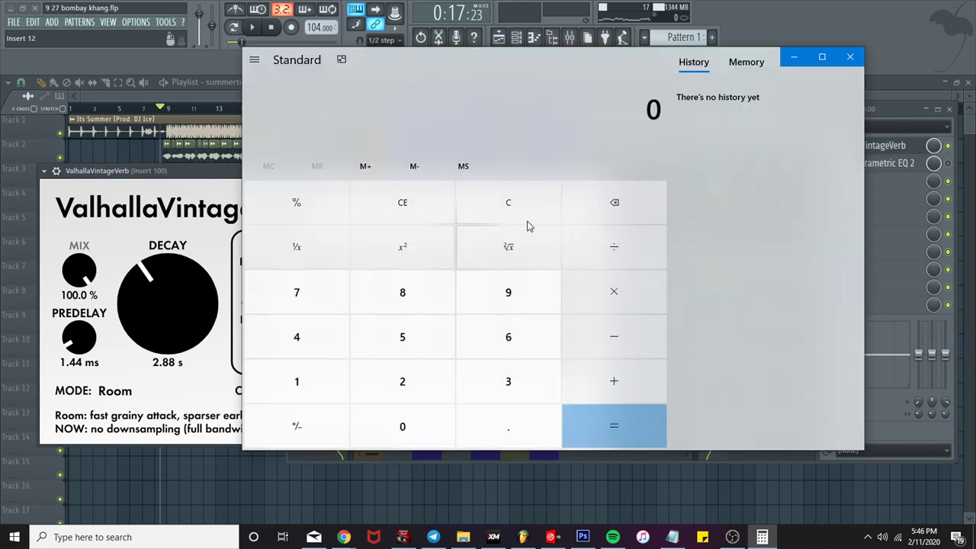
type("60000")
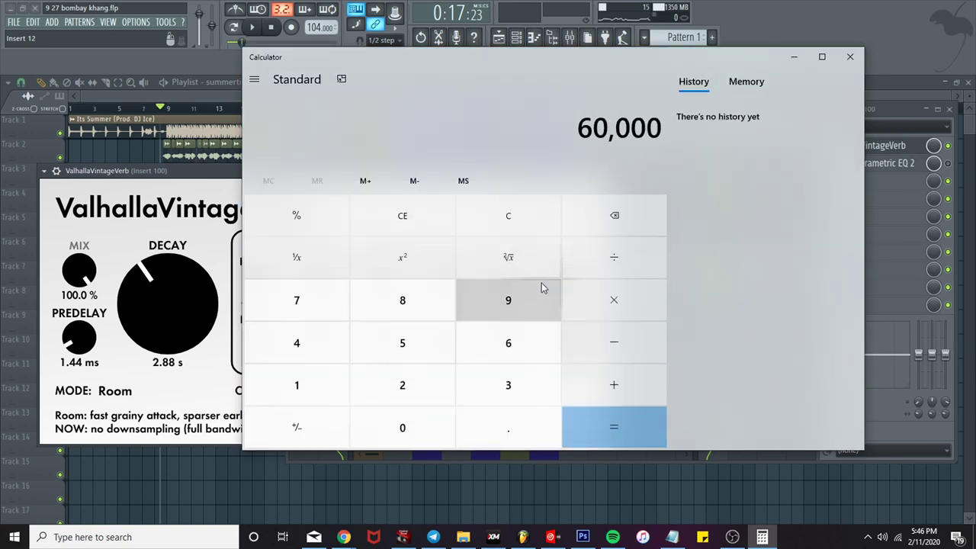
type(" ÷ 104")
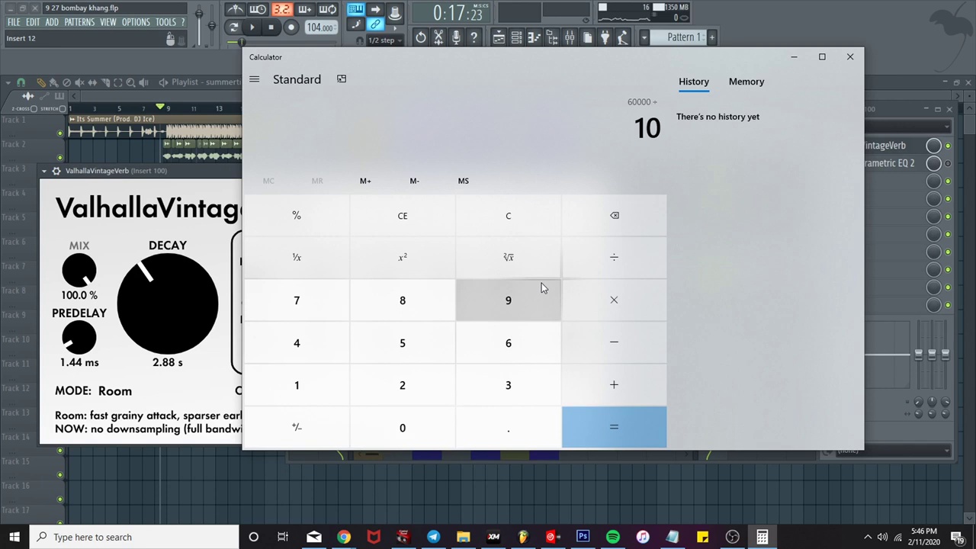
key("Return")
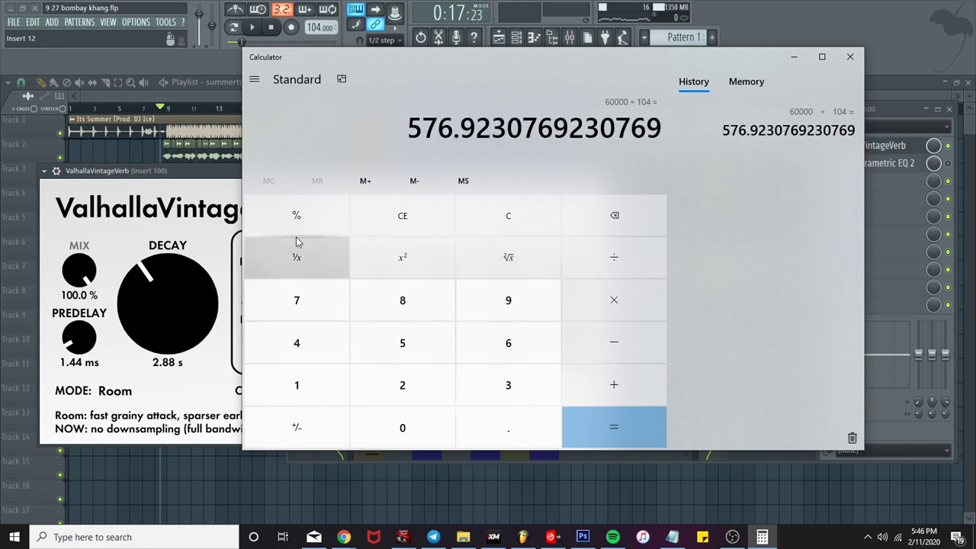
Step: In ValhallaVintageVerb, set the decay to 5.77 s and the predelay to 5.77 ms, and play the song
left_click(172, 363)
left_click(175, 362)
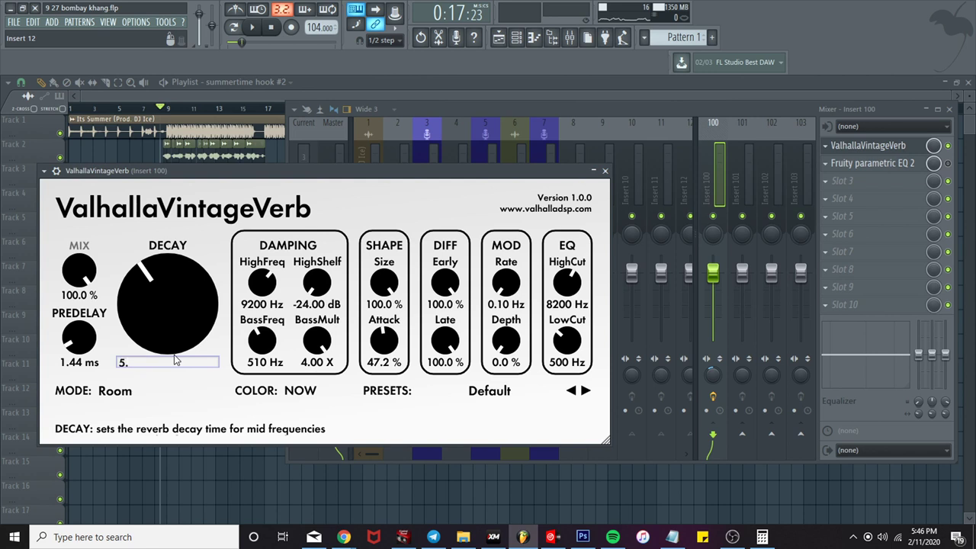
key("Return")
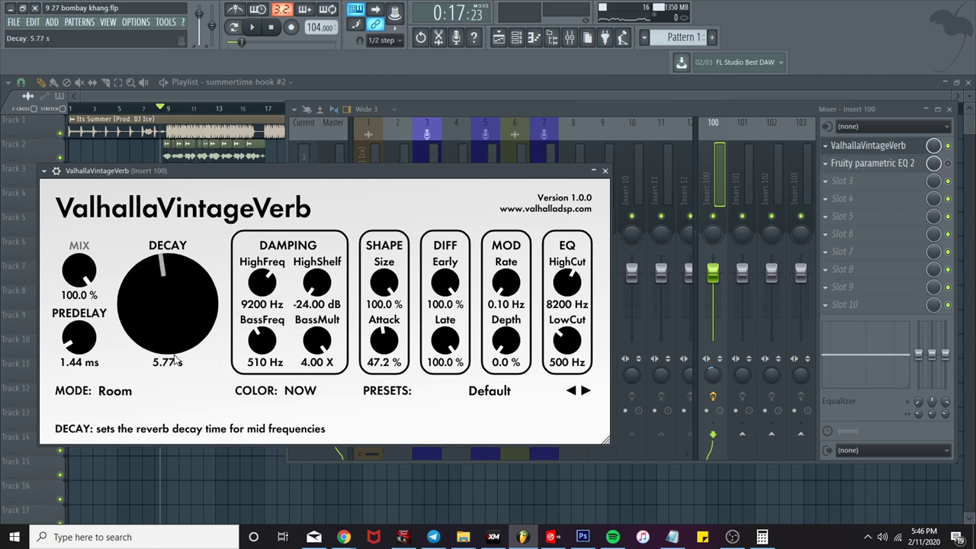
left_click(77, 363)
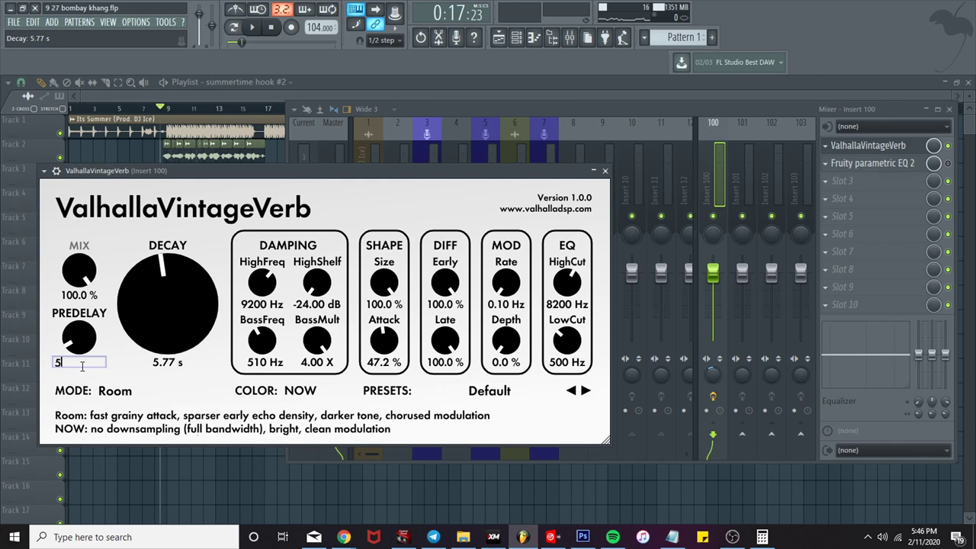
key("Return")
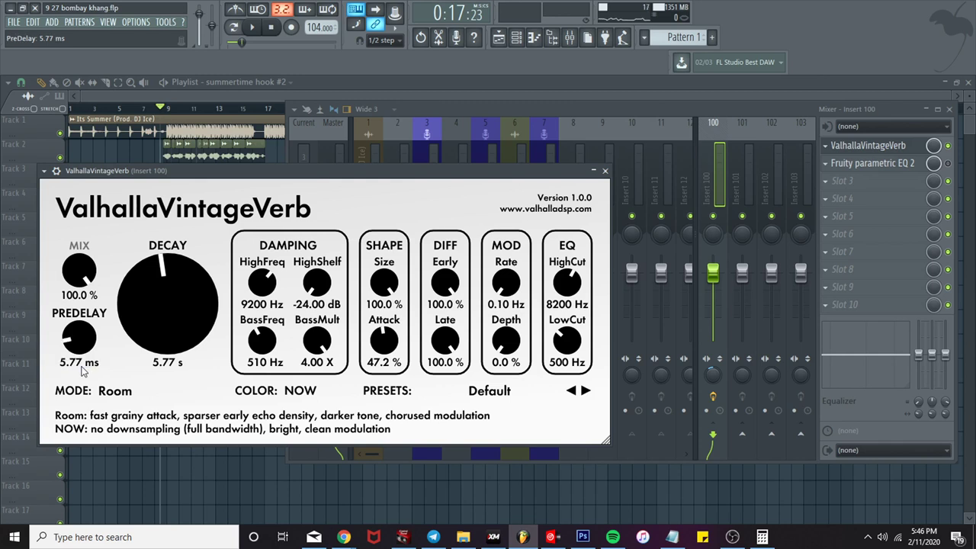
key("space")
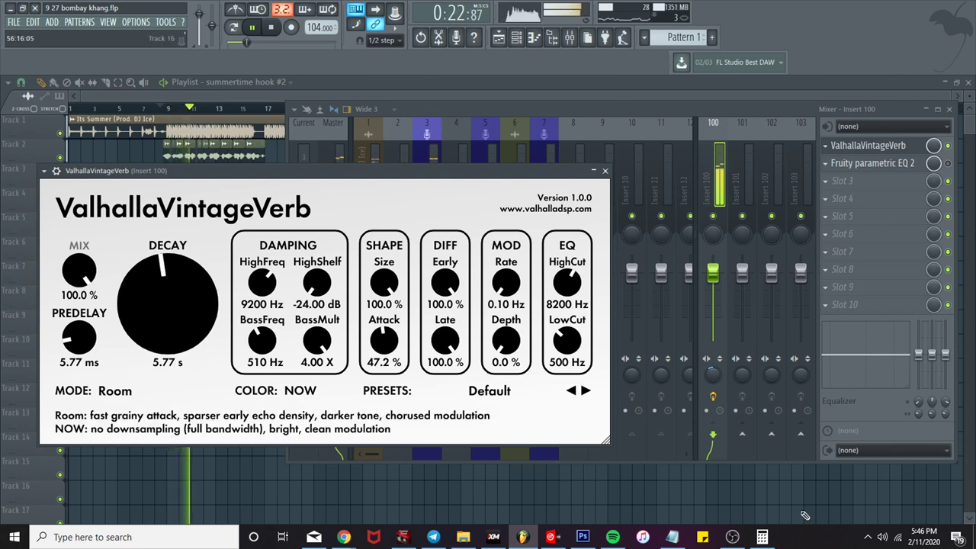
Step: Divide the Calculator result by 2 and set the reverb decay to 2.88 s
left_click(762, 537)
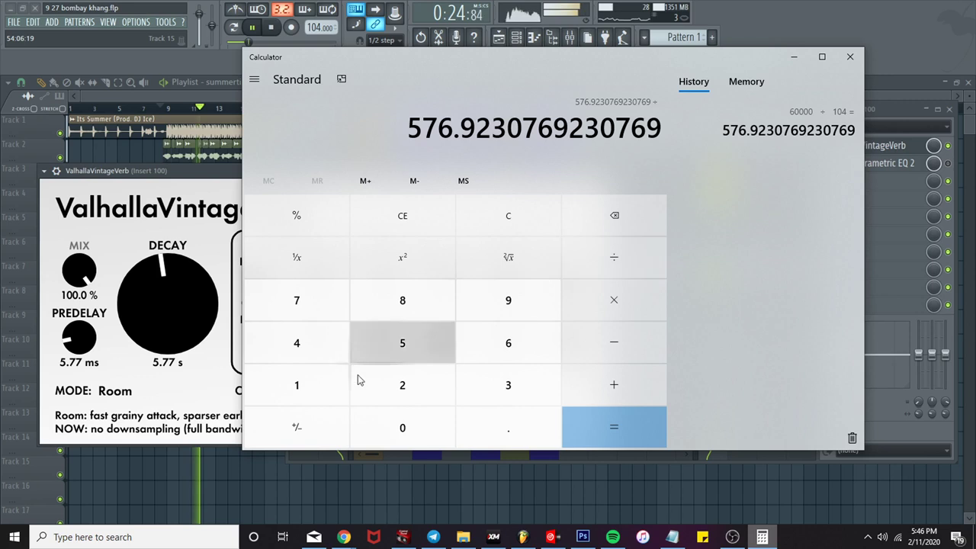
left_click(374, 391)
left_click(601, 425)
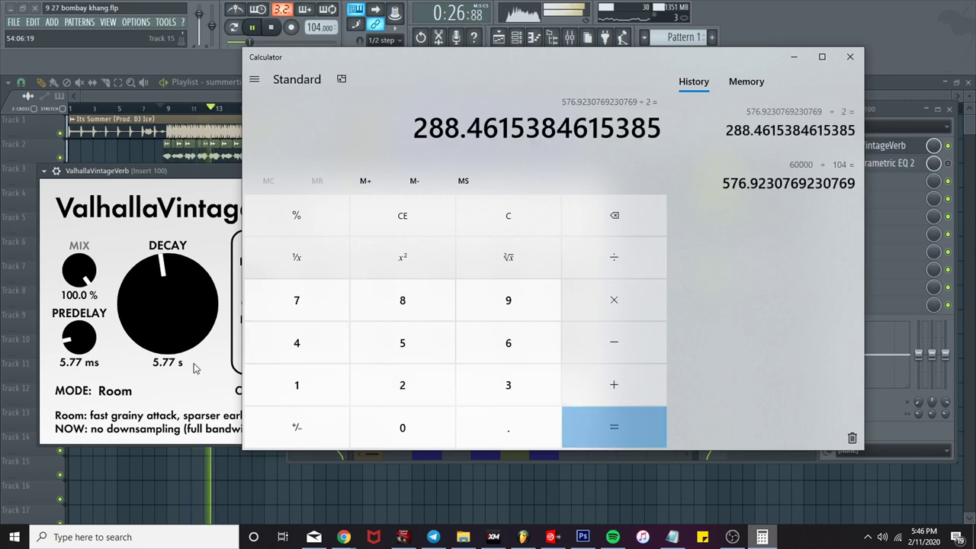
left_click(193, 368)
left_click(176, 363)
type("2.8")
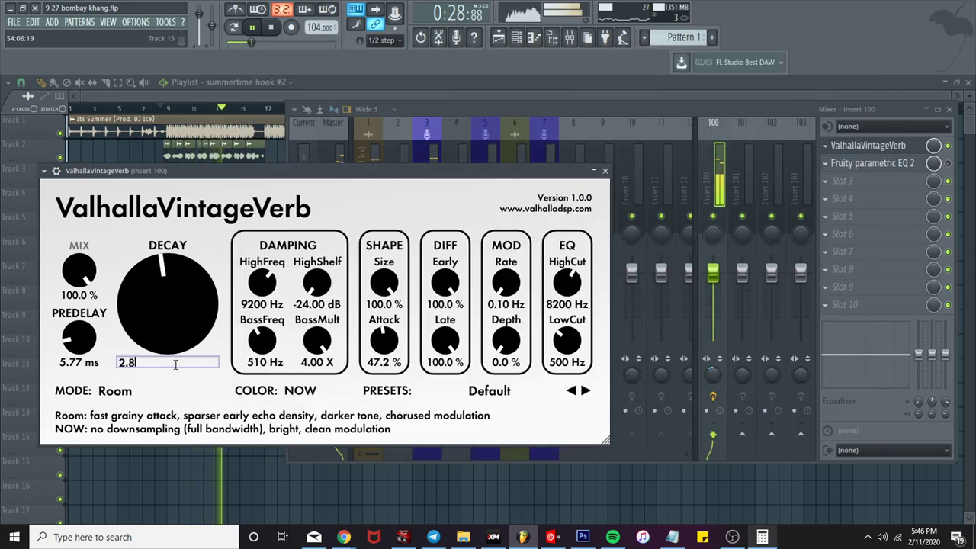
type("8")
key("Return")
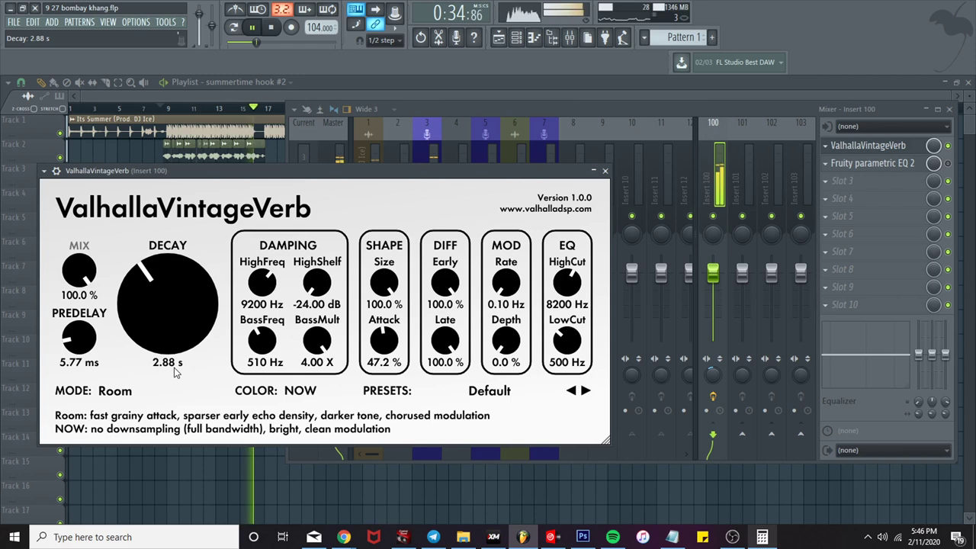
Step: Undo the last knob tweak and set the reverb decay to 5.72 s
key("ctrl+z")
double_click(172, 363)
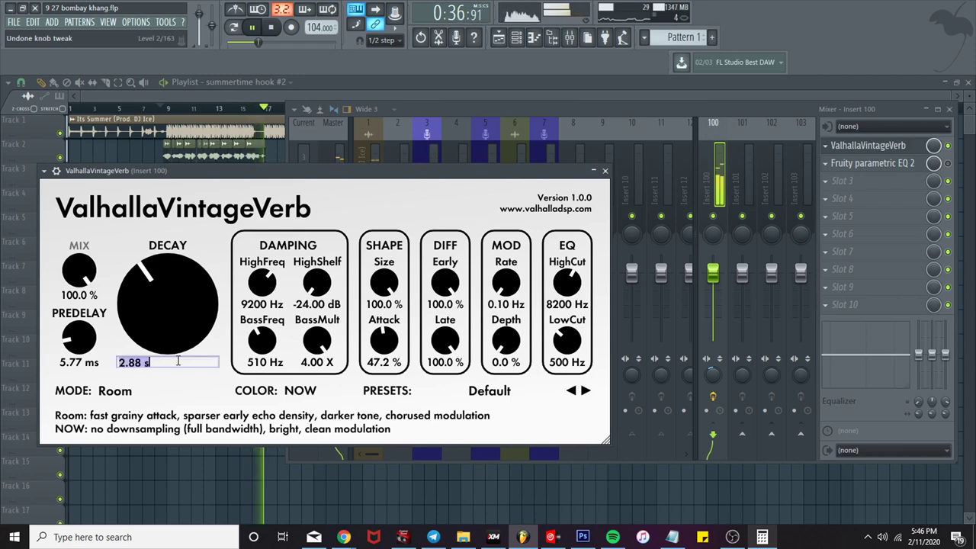
type("5.")
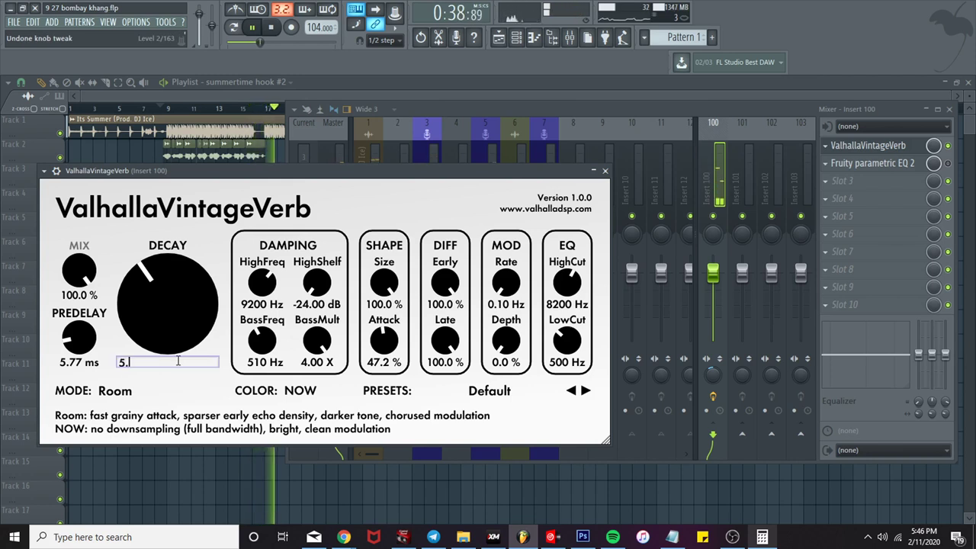
type("72")
key("Return")
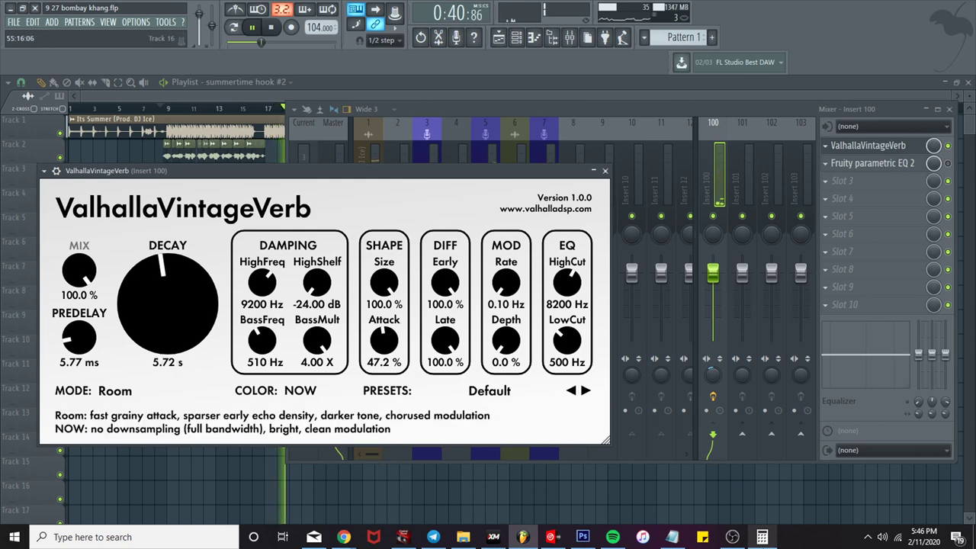
Step: Multiply the halved Calculator result by 2 and set the reverb decay to 5.78 s
left_click(762, 536)
left_click(614, 299)
left_click(402, 385)
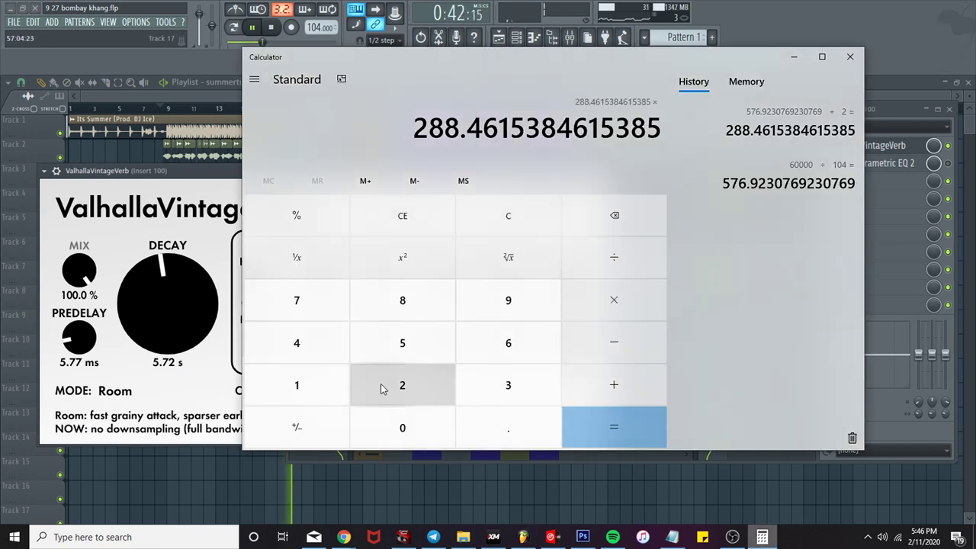
left_click(617, 440)
left_click(179, 364)
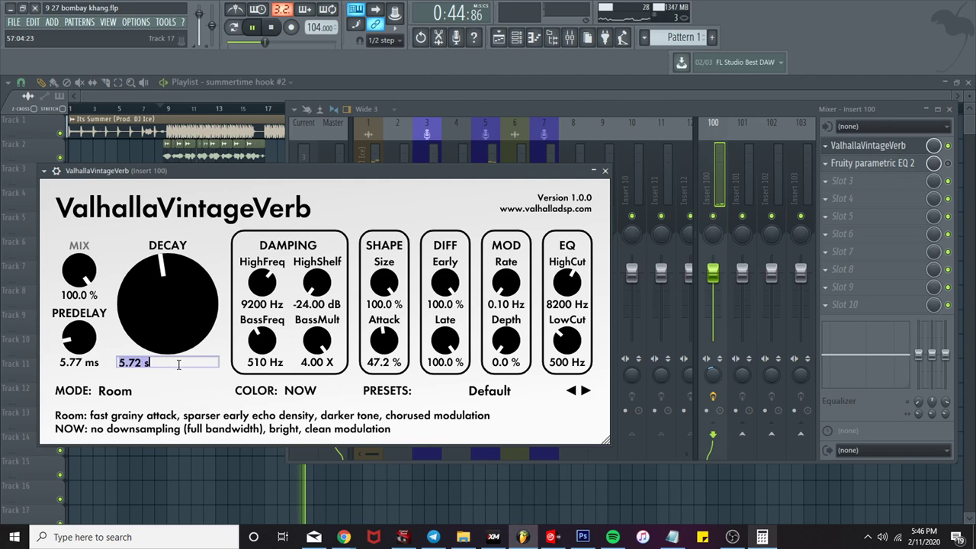
type("78")
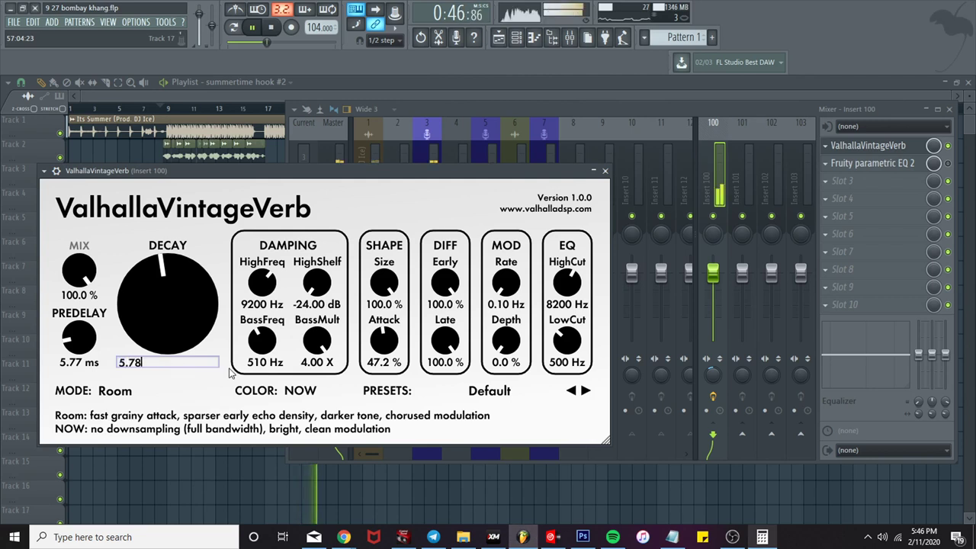
key("Return")
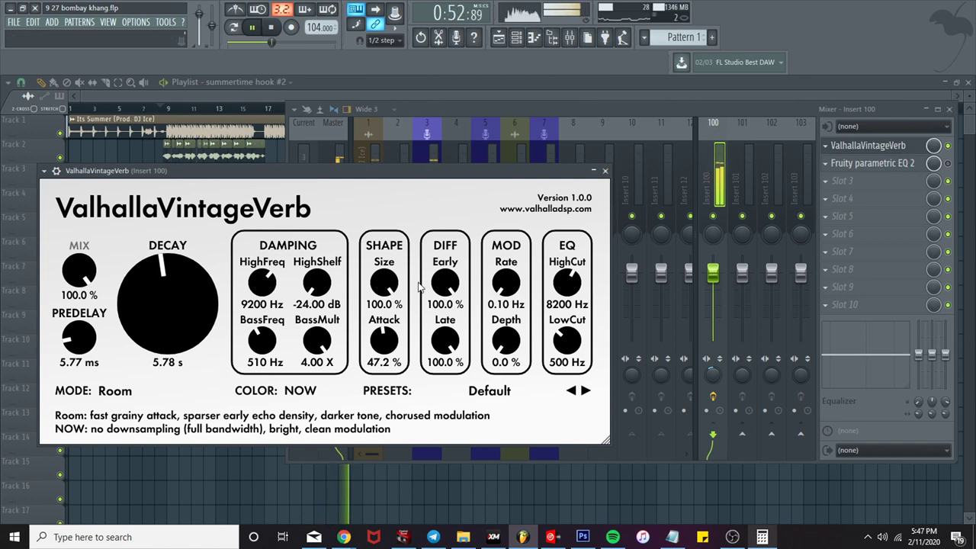
Step: Try the Bright Hall reverb mode, switch to Random Space and lower the attack to 0.0 %
left_click_drag(126, 395, 140, 452)
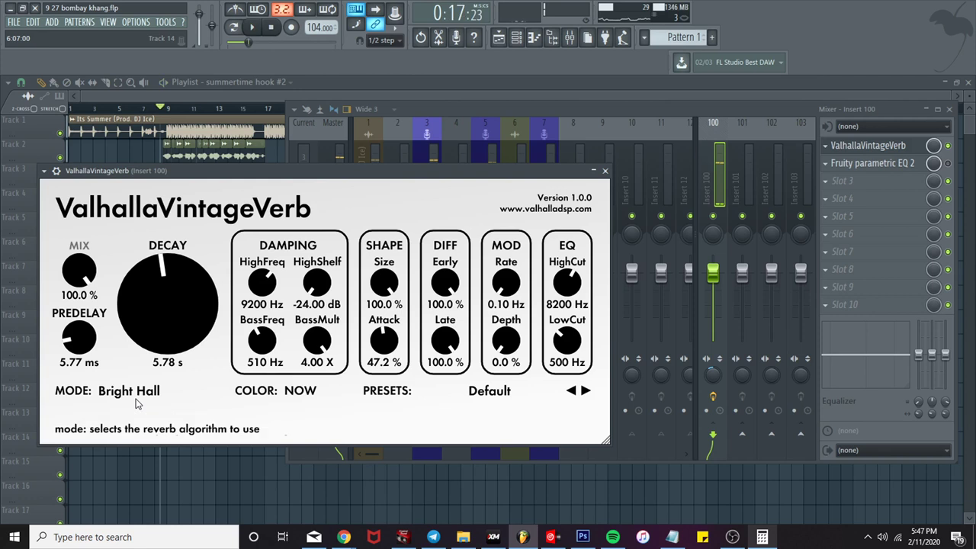
left_click(97, 398)
left_click(131, 484)
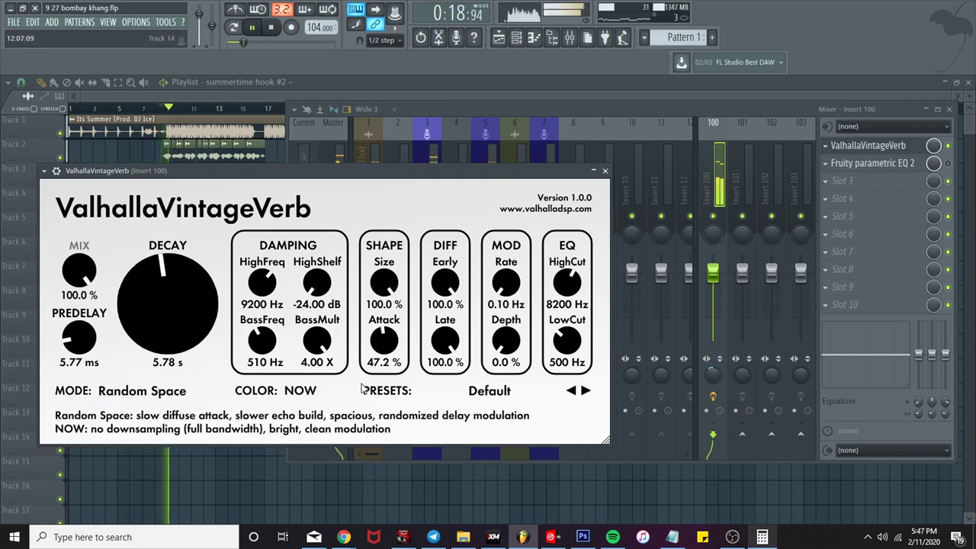
left_click_drag(384, 340, 427, 399)
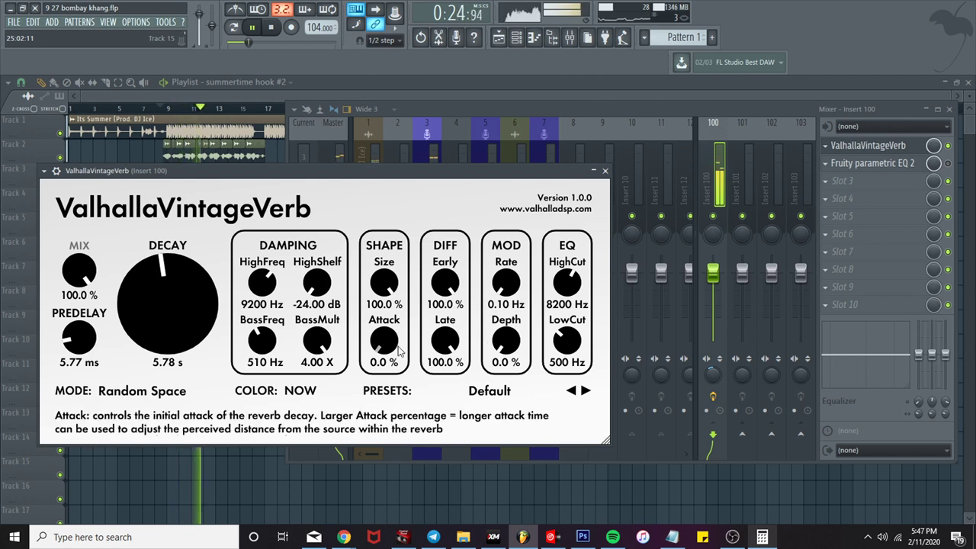
Step: Audition the Chamber, Room and Chorus Space modes on the send reverb during playback
left_click(145, 392)
left_click(135, 471)
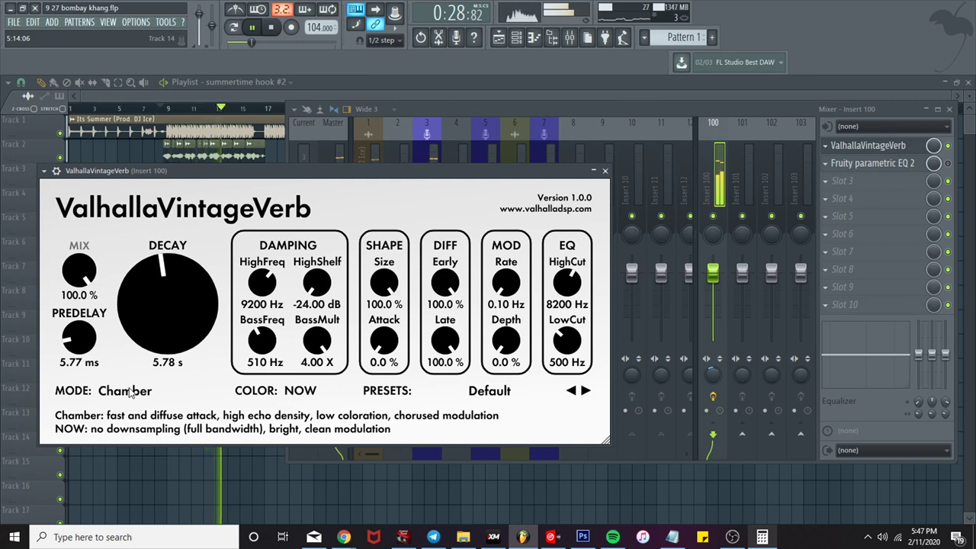
left_click(130, 392)
left_click(128, 451)
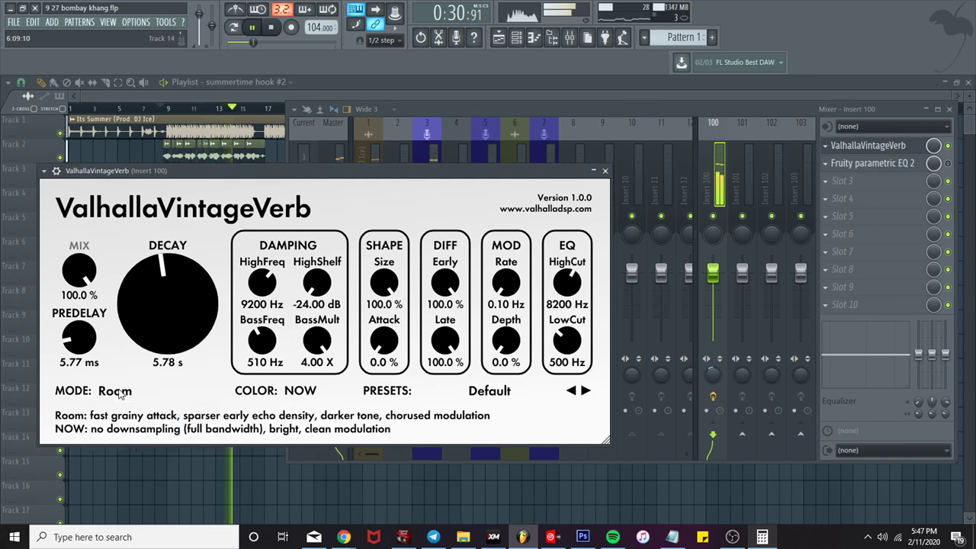
left_click(122, 392)
left_click(163, 497)
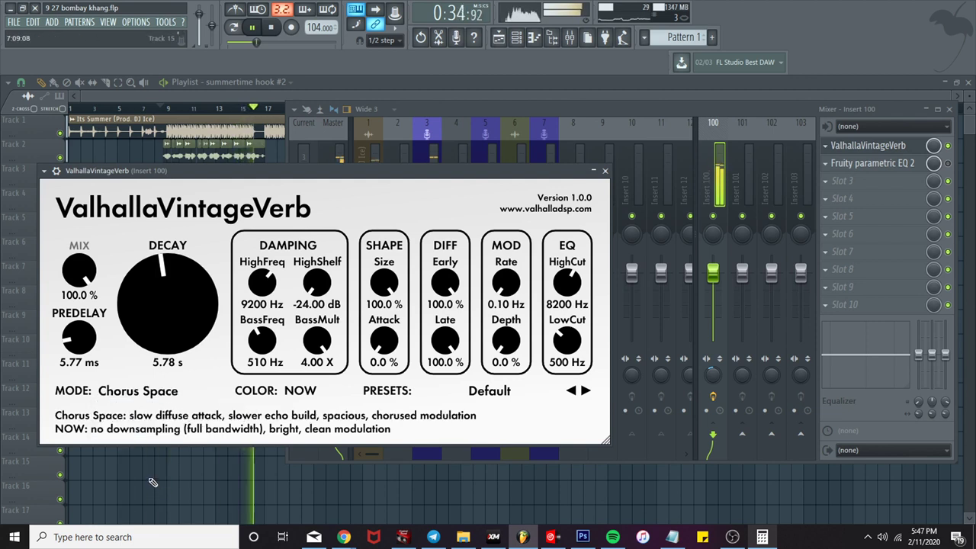
Step: Set the reverb mode to Room, play the song to hear it and close the reverb window
left_click(157, 395)
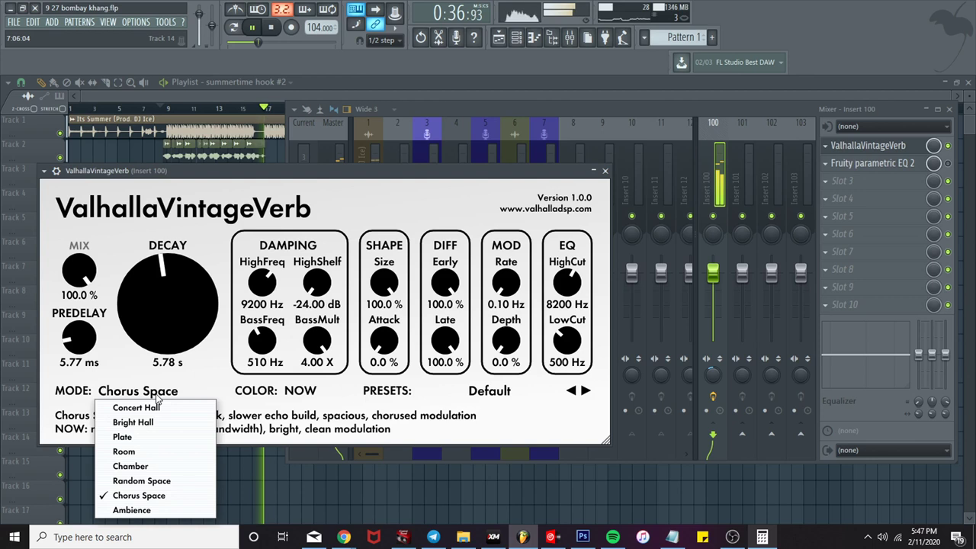
left_click(144, 451)
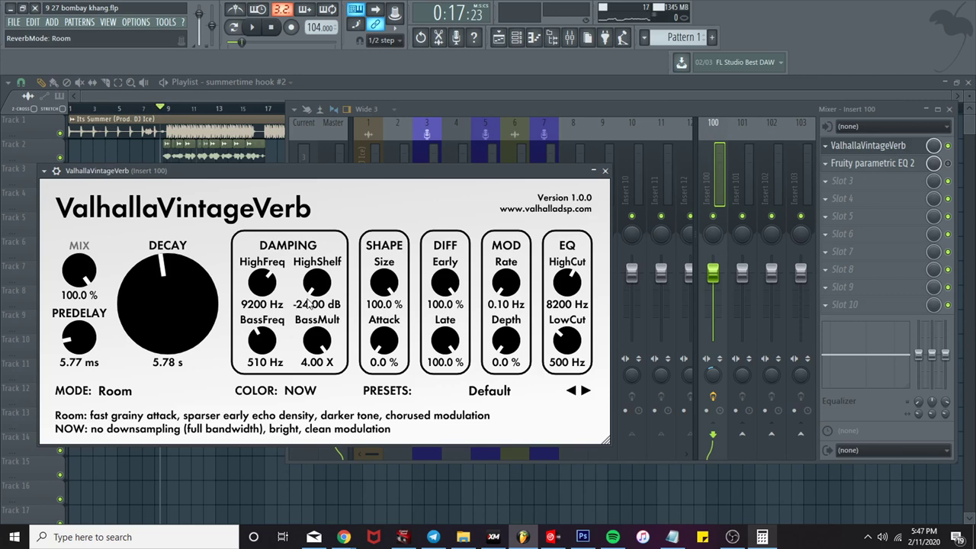
key("space")
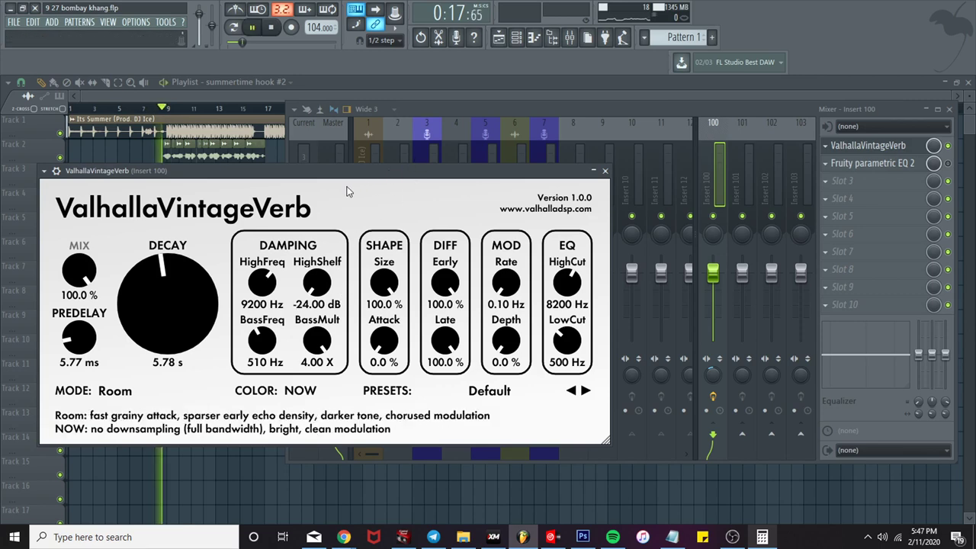
left_click_drag(346, 173, 451, 174)
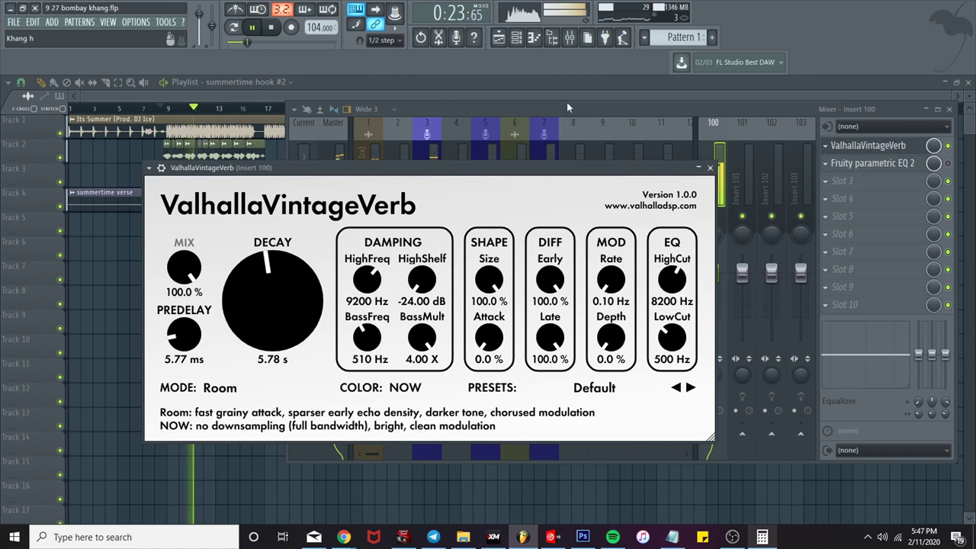
left_click(710, 169)
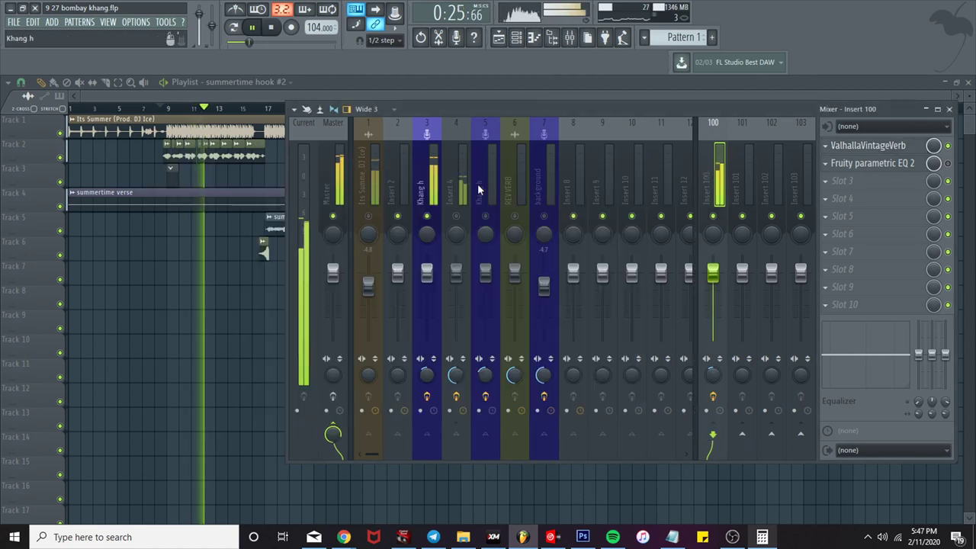
Step: In the reverb send's Fruity parametric EQ 2, move low-shelf band 1 to 425 Hz and high-shelf band 7 to 11038 Hz
left_click(867, 163)
left_click_drag(183, 337, 179, 337)
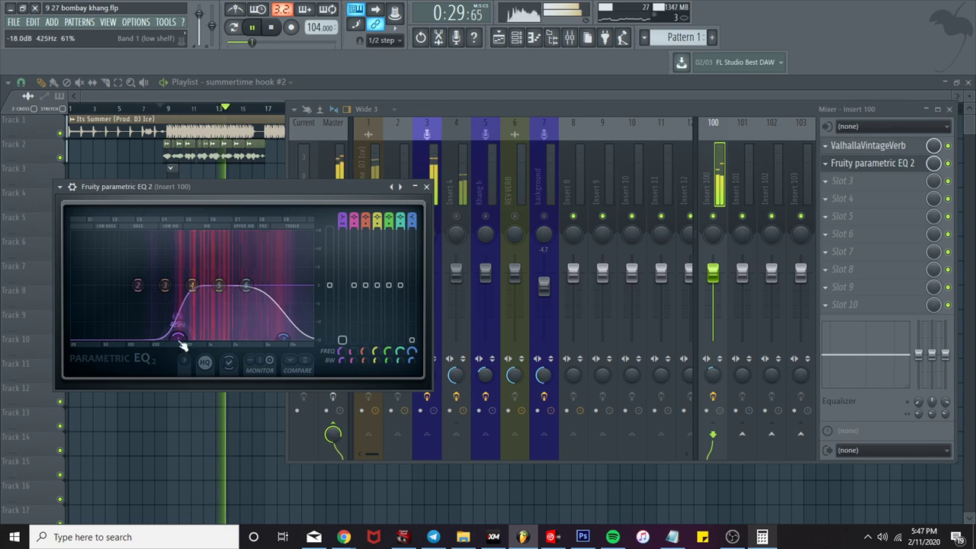
left_click_drag(283, 337, 293, 338)
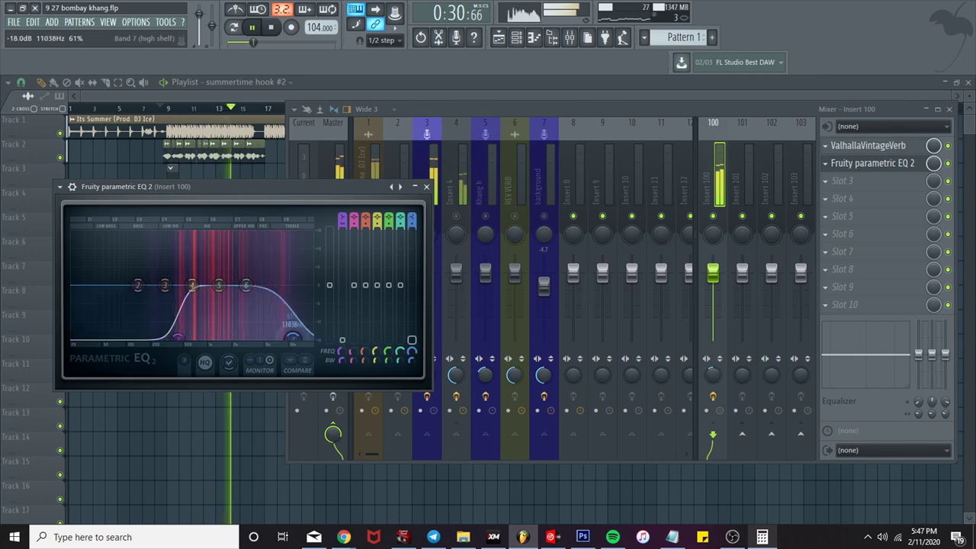
Step: Raise the ValhallaVintageVerb HighCut to 8290 Hz and close the plugin
left_click(867, 145)
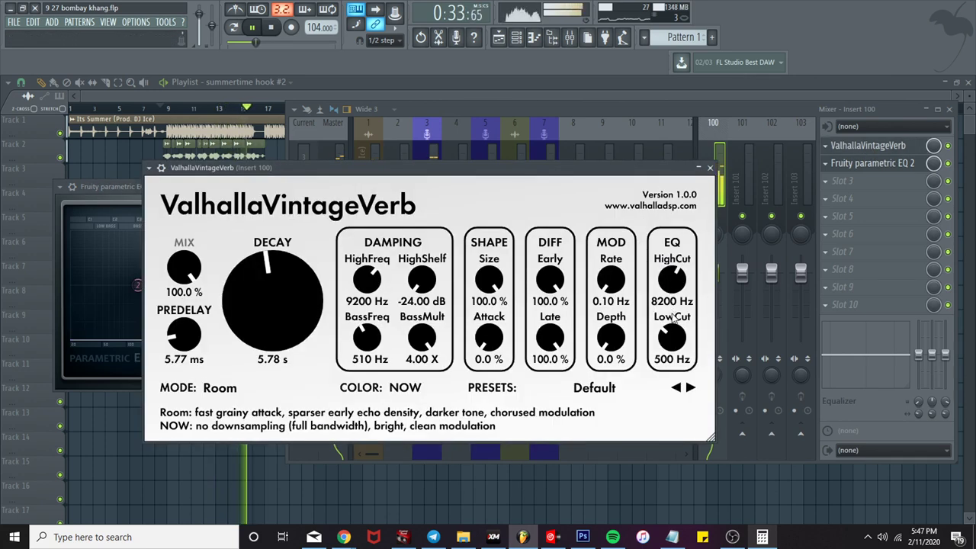
mouse_move(678, 301)
left_mouse_down()
mouse_move(676, 281)
mouse_move(676, 290)
left_mouse_up()
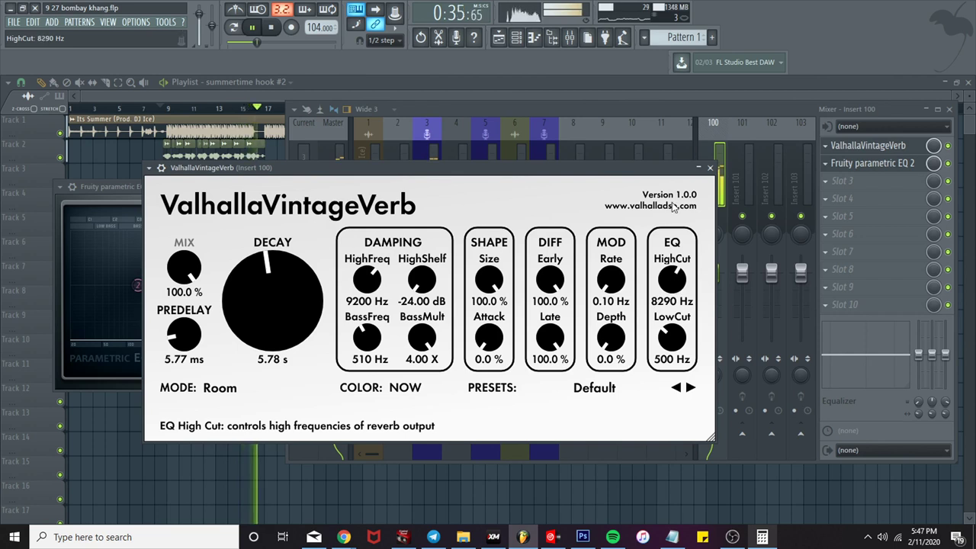
left_click(709, 167)
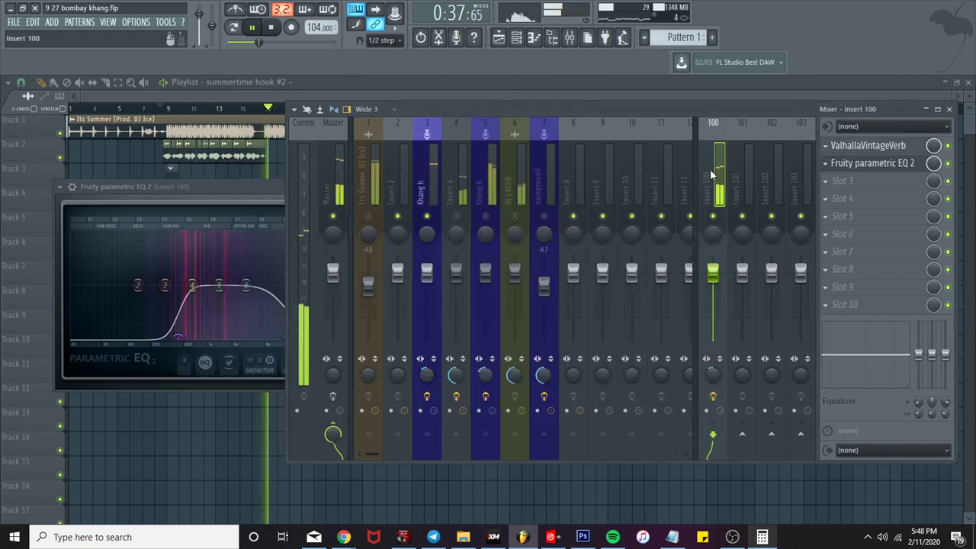
Step: Compare the reverb's 1970s and 1980s color modes during playback, return to NOW and close the plugin
left_click(868, 145)
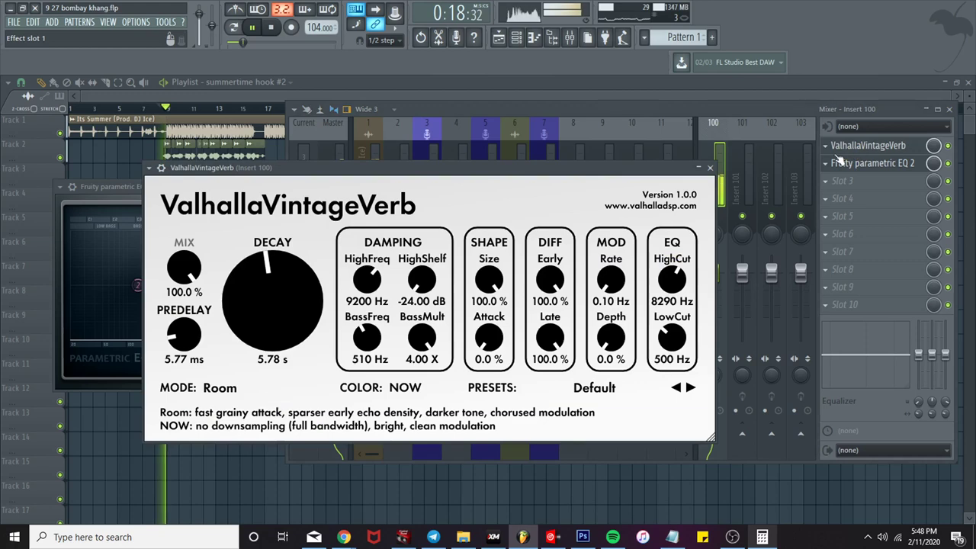
left_click(412, 391)
left_click(412, 404)
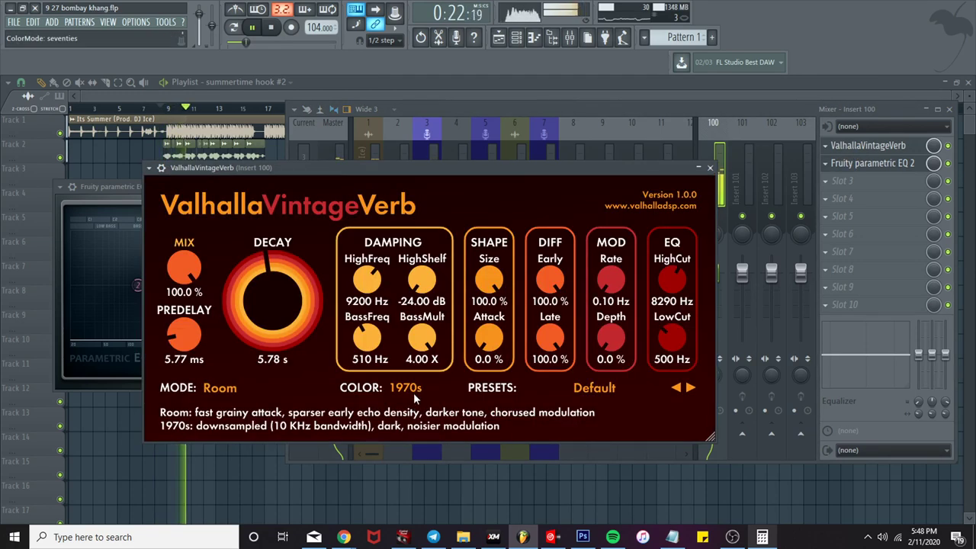
left_click(412, 390)
left_click(415, 417)
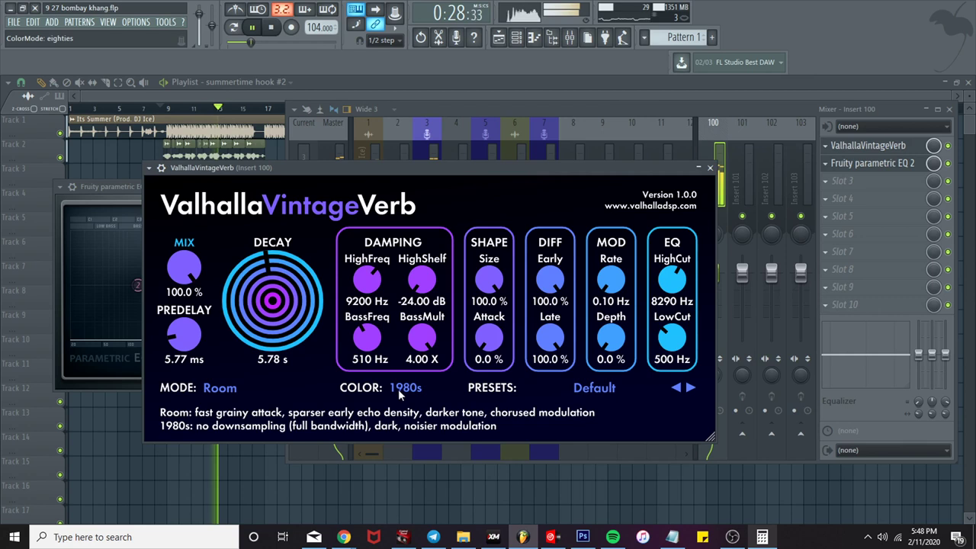
left_click(398, 389)
left_click(412, 431)
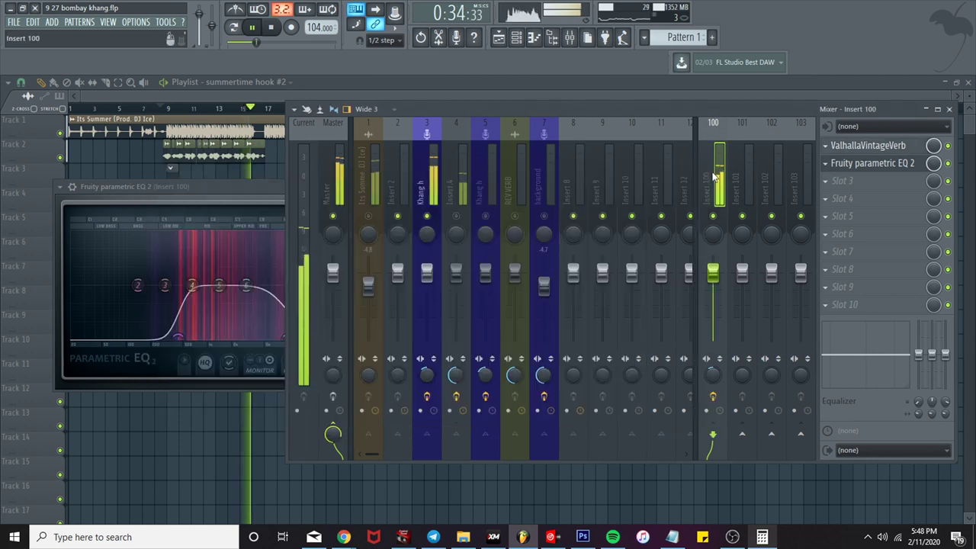
left_click(710, 169)
Step: Unmute the beat on mixer insert 1 and toggle playback of the song
left_click(369, 217)
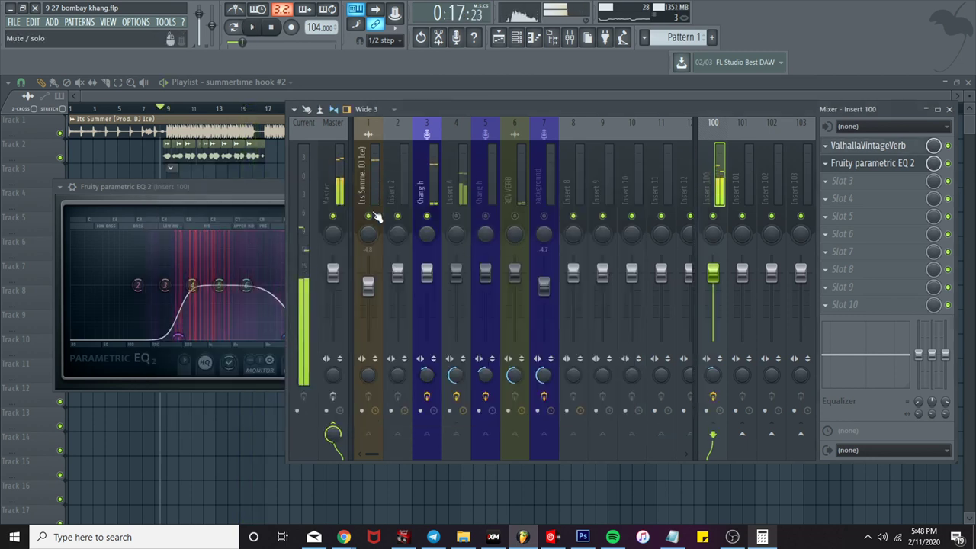
key("space")
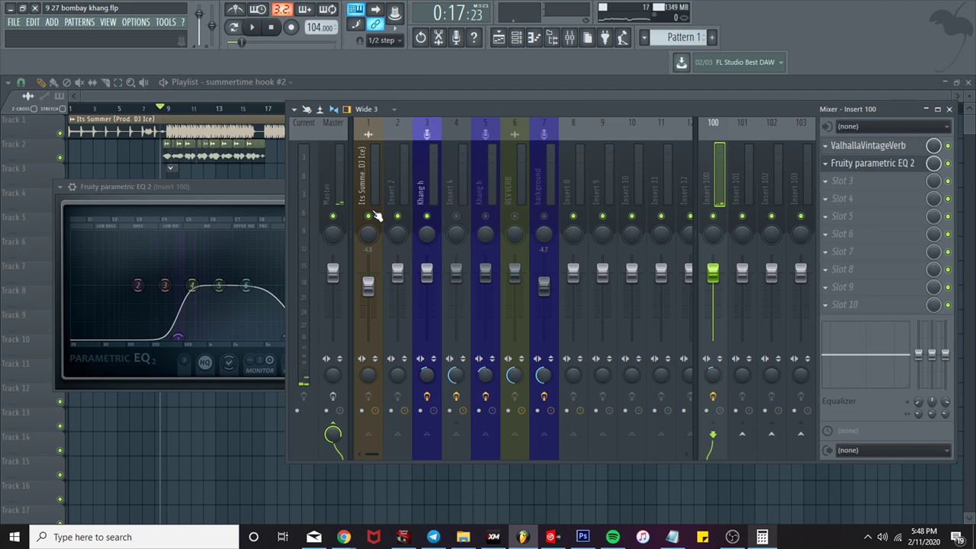
Step: Examine the cuts and boosts in the two FabFilter Pro-Q equalizers on the vocal insert 3
left_click(436, 177)
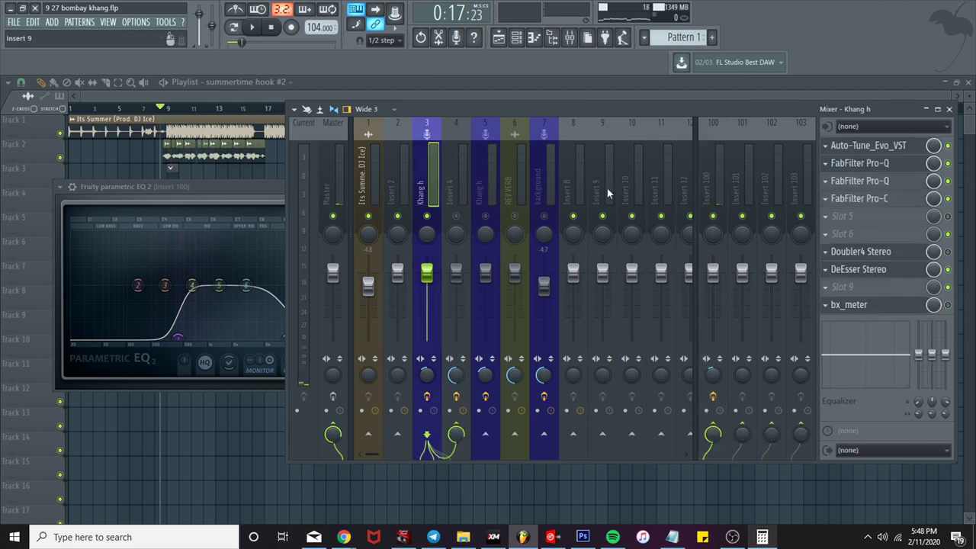
left_click(867, 180)
left_click(867, 174)
left_click(866, 174)
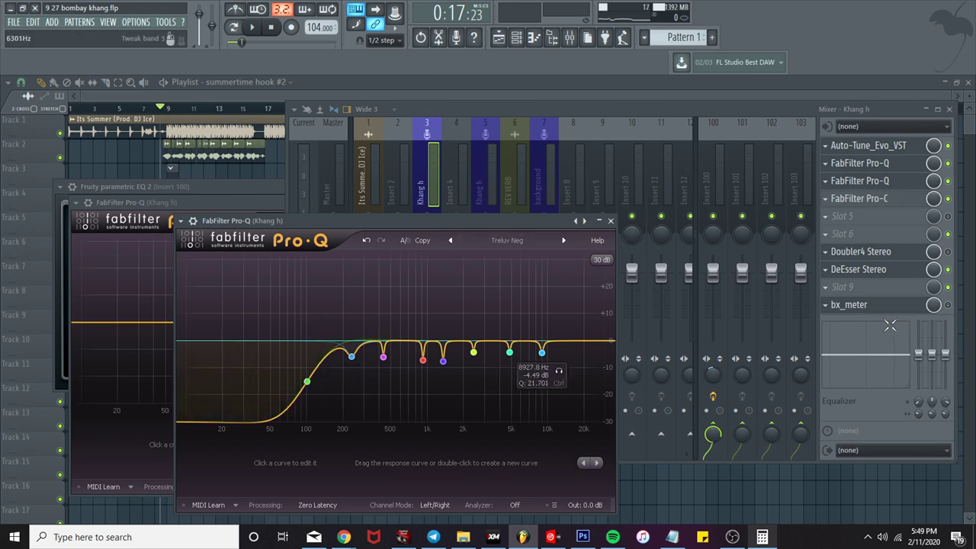
left_click(610, 221)
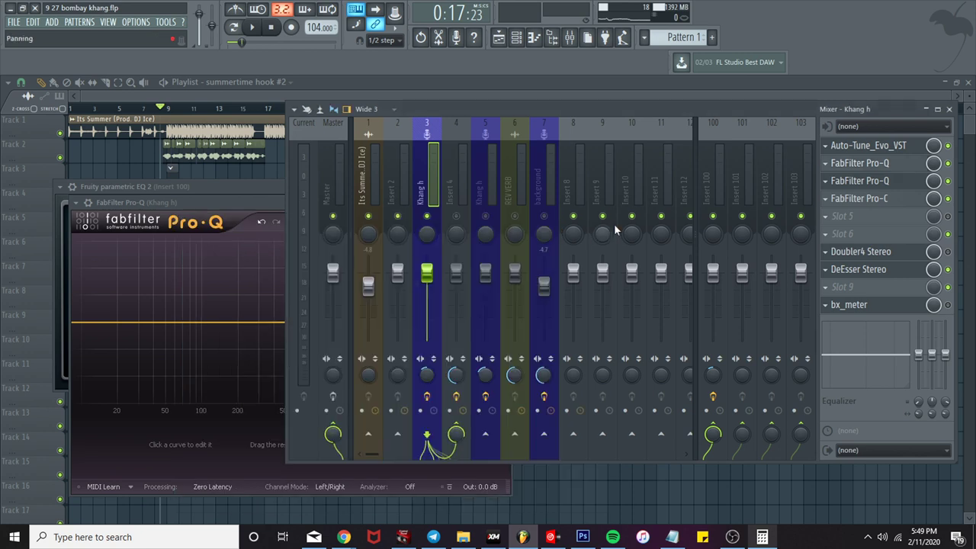
left_click(846, 181)
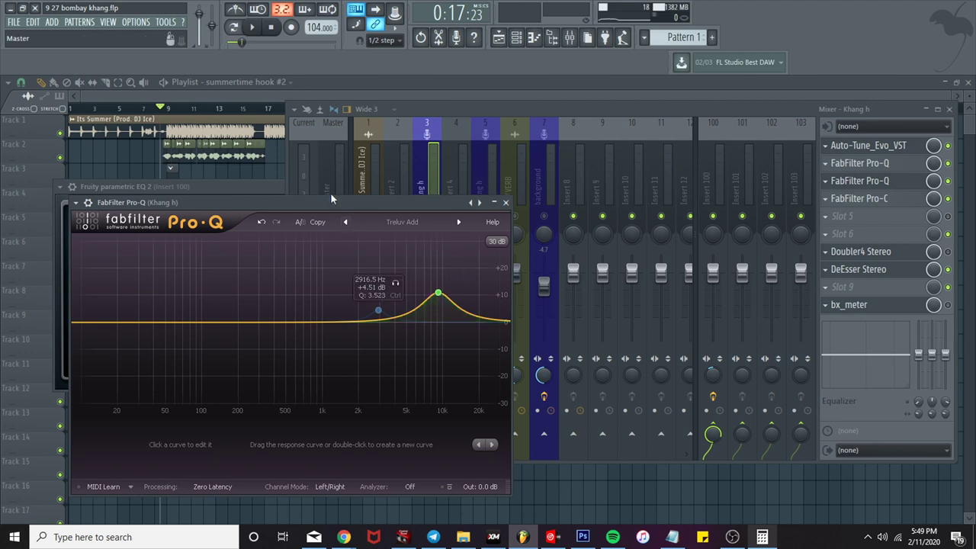
left_click(404, 109)
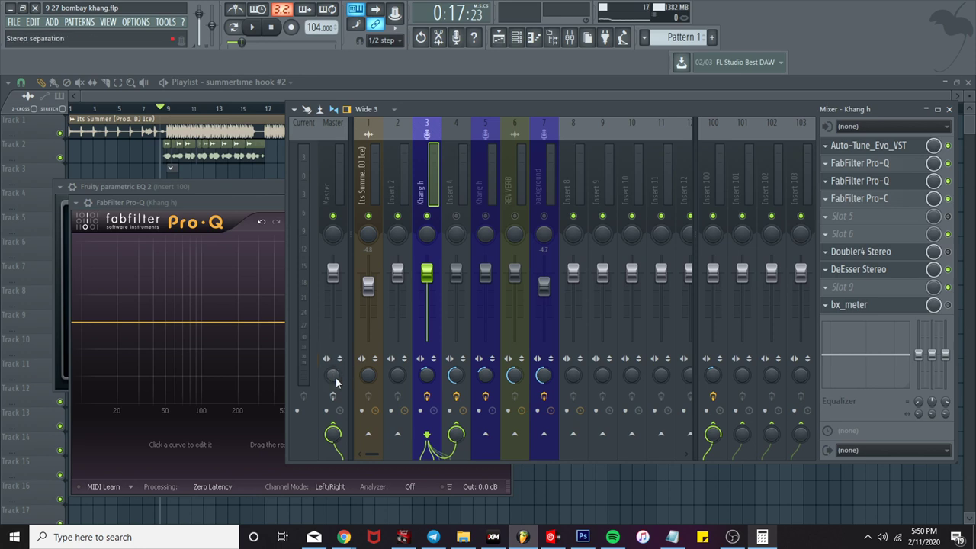
Step: Set the master's stereo separation to 100% merged and play the mix in mono
left_click(333, 383)
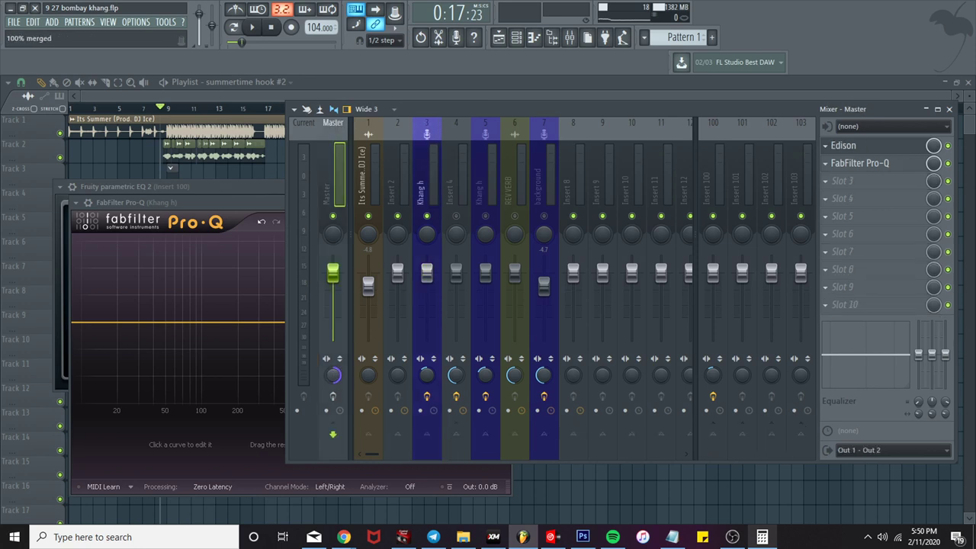
key("space")
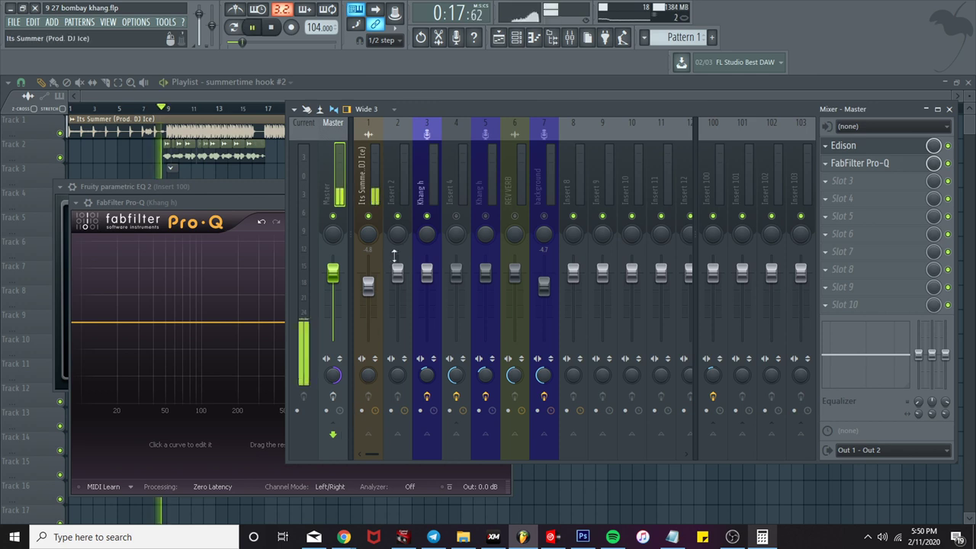
Step: Check the EQ on reverb insert 100 and lower the vocal insert 3's send level to it
left_click(424, 165)
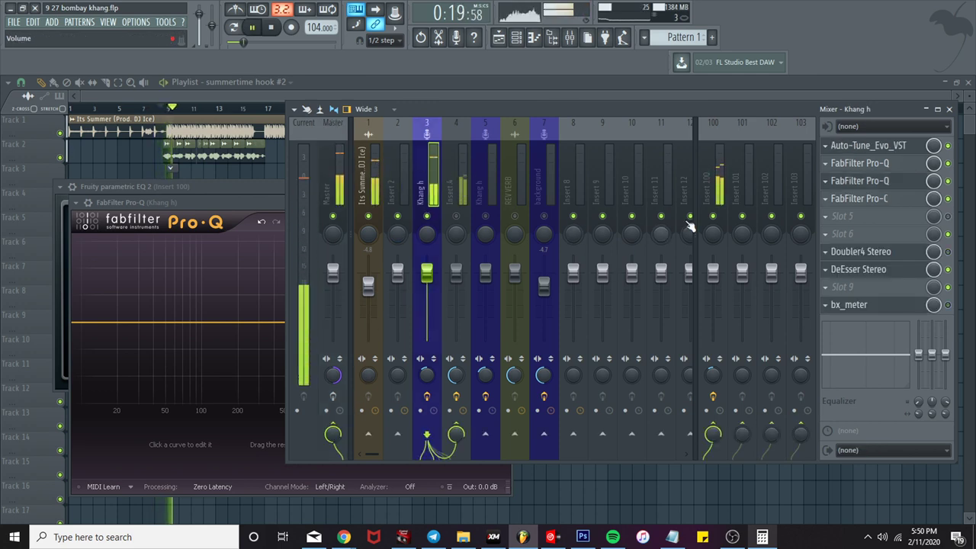
left_click(712, 190)
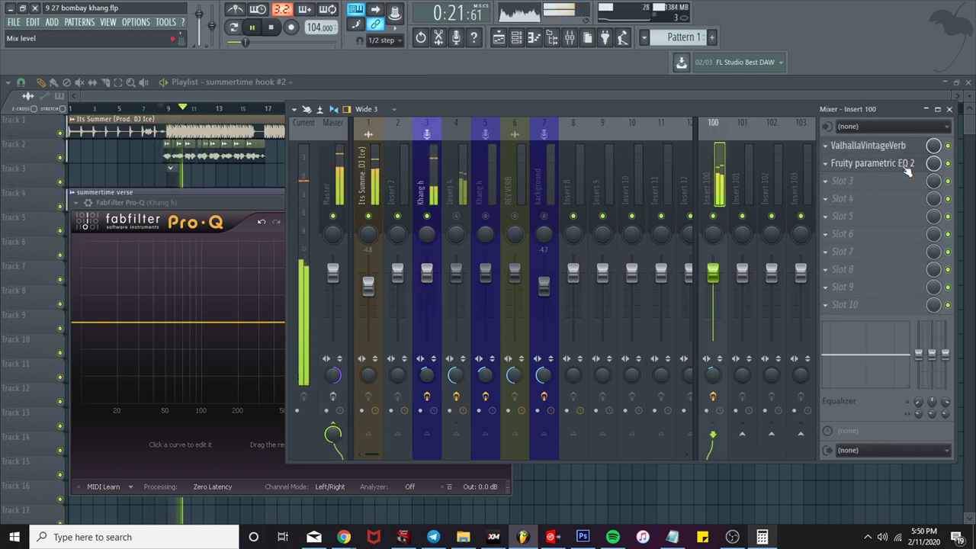
left_click(905, 164)
left_click(424, 142)
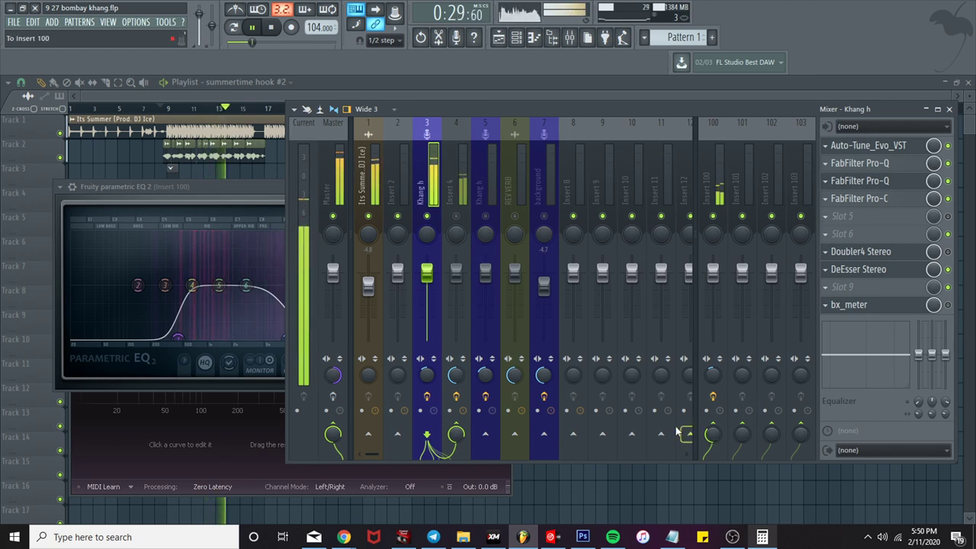
Step: Reset the master's stereo separation
right_click(333, 374)
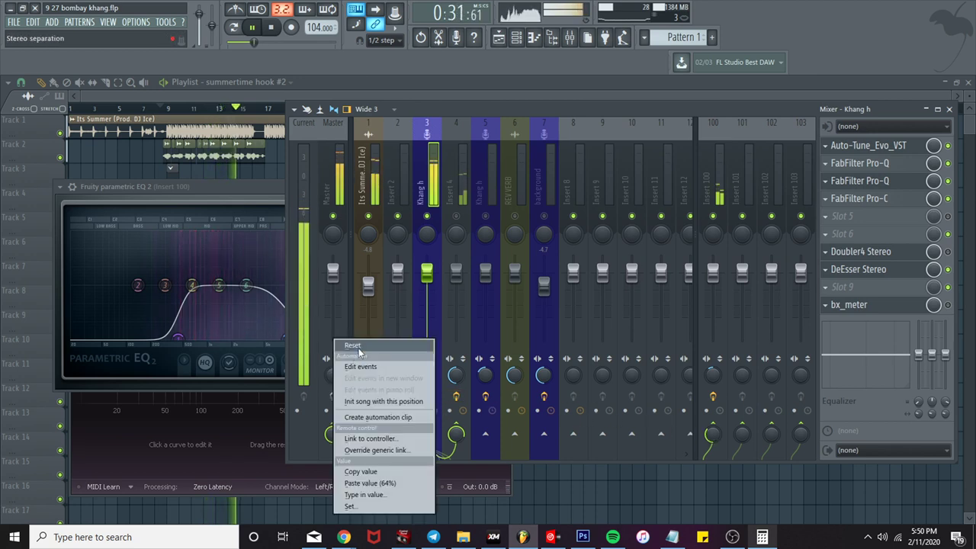
left_click(364, 345)
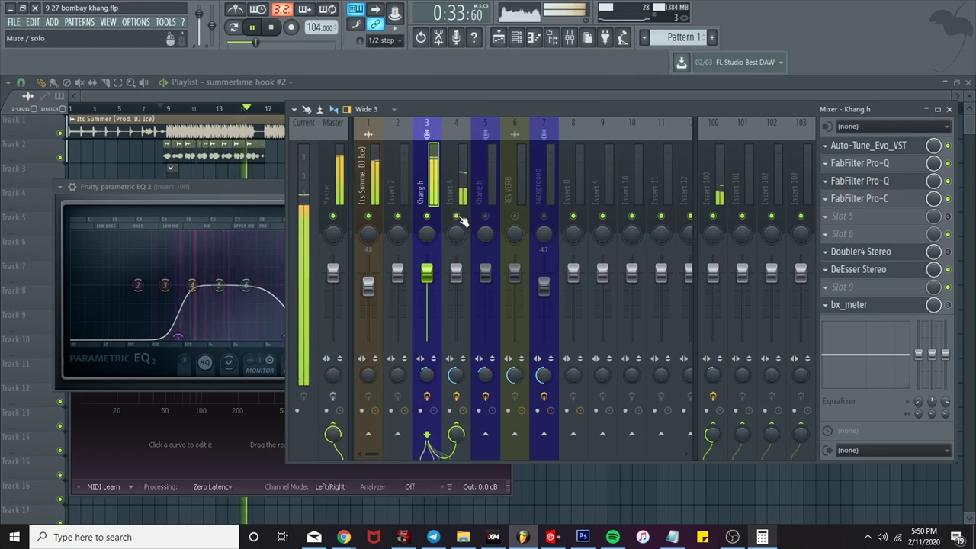
Step: Unmute insert 4, open its MannyM Delay Stereo and switch on the Phaser during playback
left_click(462, 191)
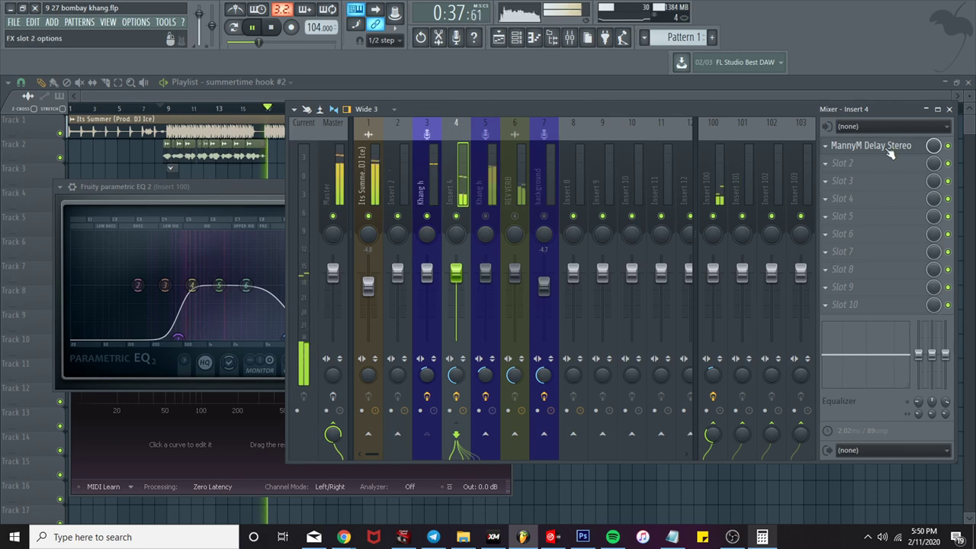
key("space")
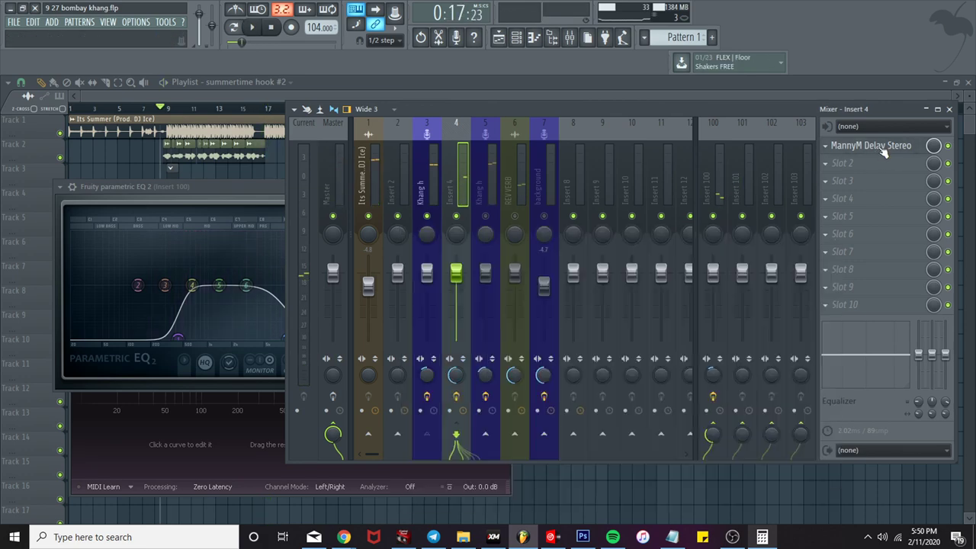
left_click(882, 149)
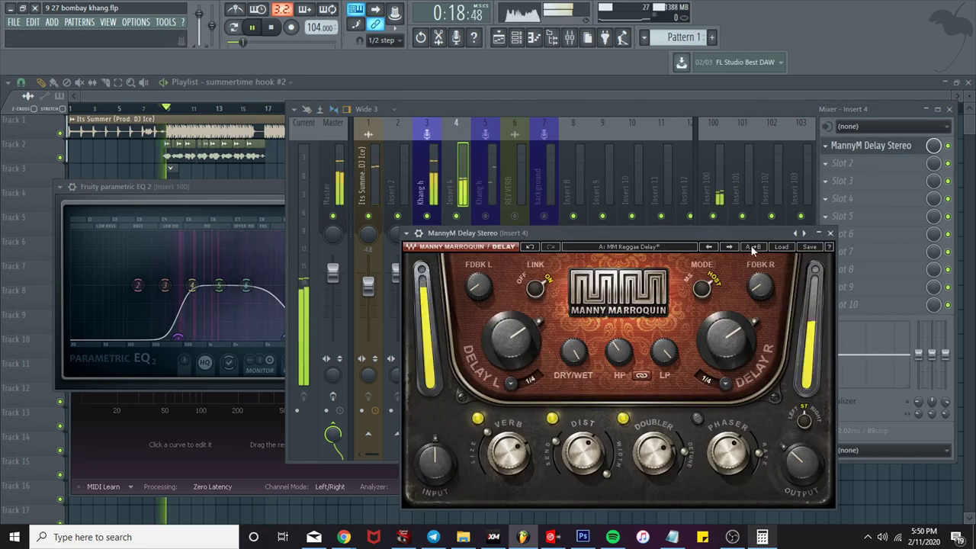
left_click(697, 419)
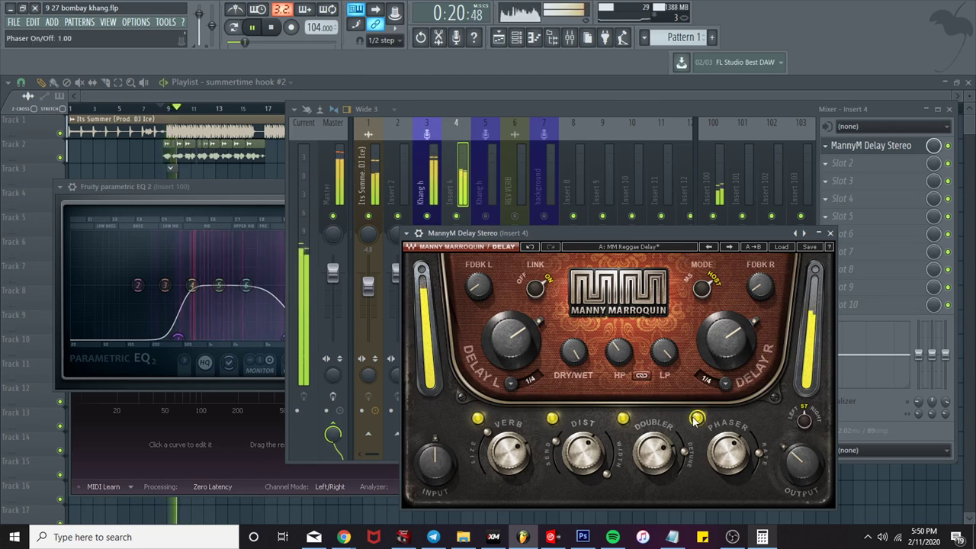
Step: Switch off the Phaser in insert 4's MannyM Delay Stereo and raise its Dry/Wet mix
left_click(696, 419)
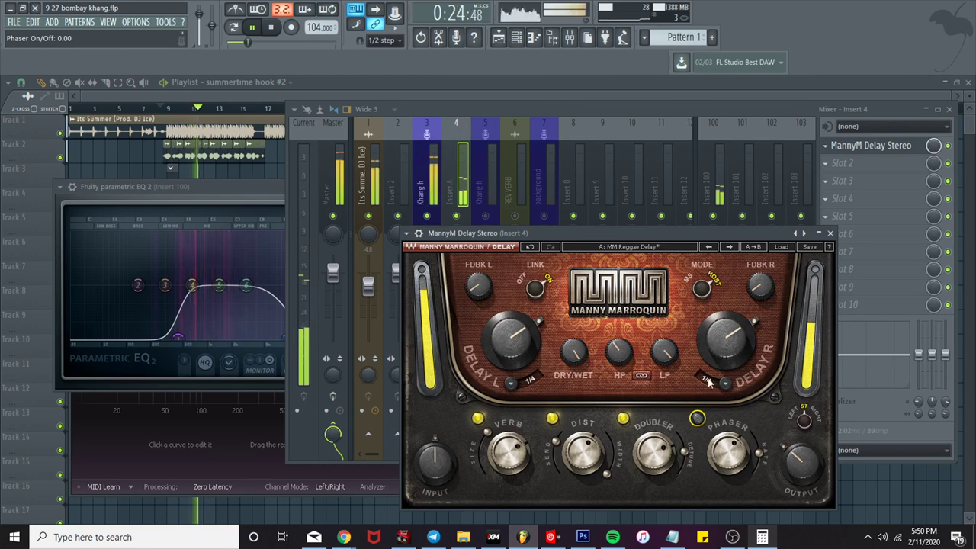
left_click(831, 233)
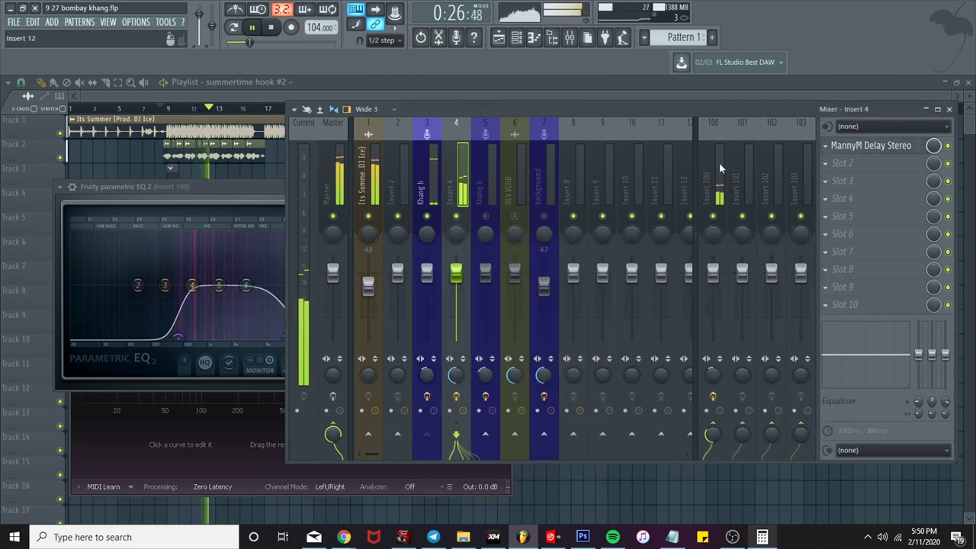
left_click(857, 149)
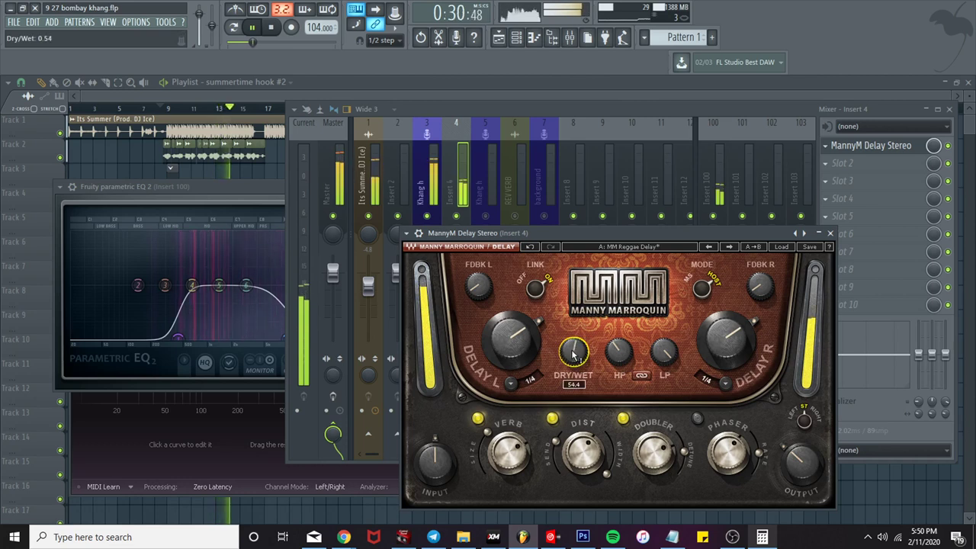
left_click_drag(577, 358, 577, 420)
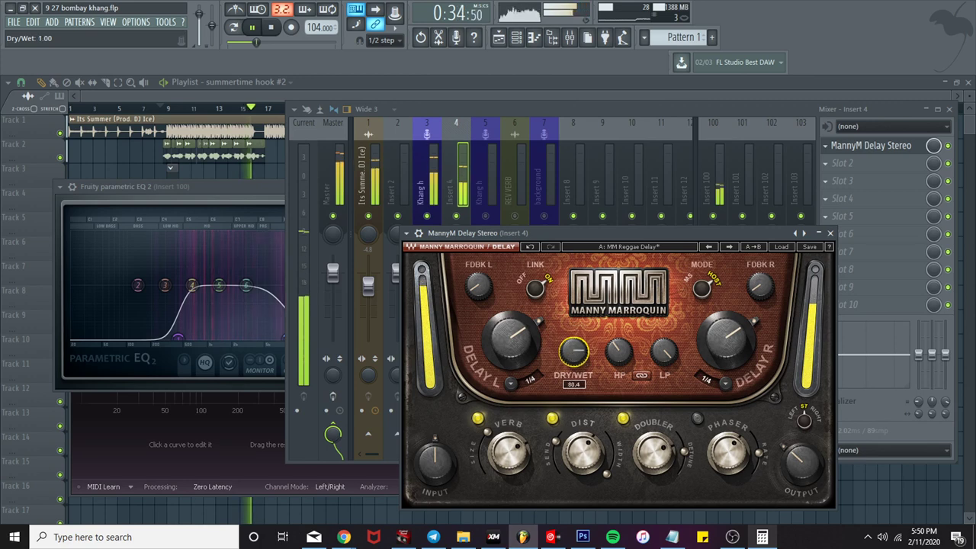
Step: Lower vocal insert 3's send level to delay insert 4 to about 32%
left_click(459, 149)
left_click(432, 165)
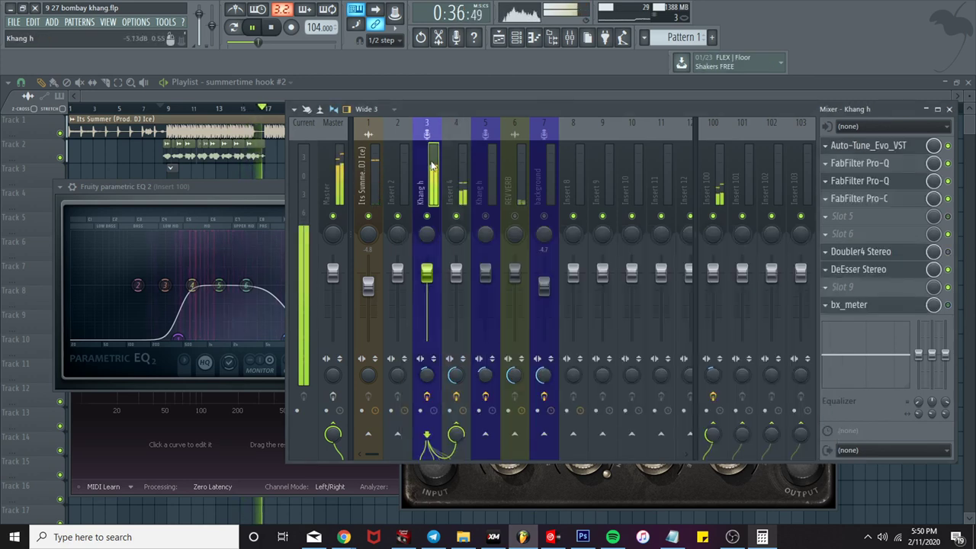
left_click_drag(459, 371, 459, 376)
left_click_drag(456, 434, 456, 455)
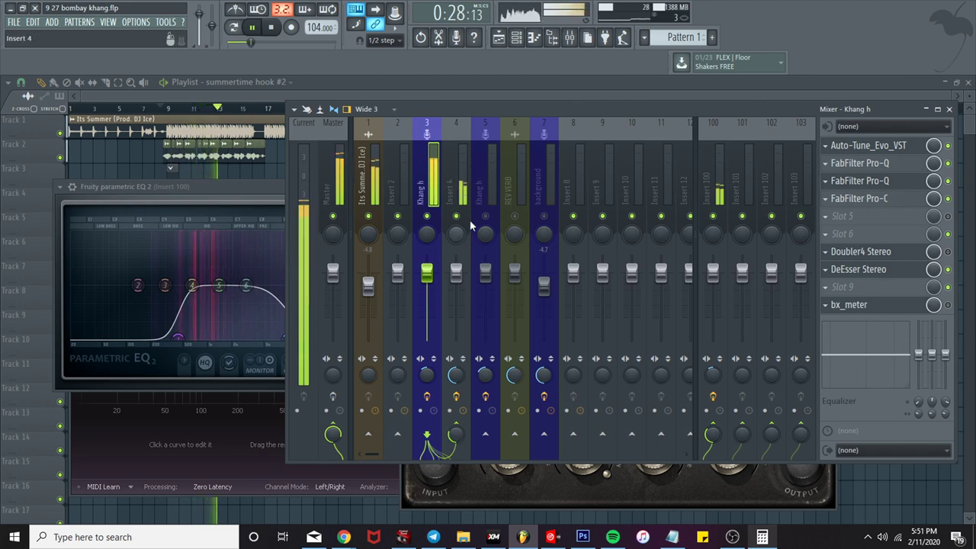
Step: Check the MannyM Delay Stereo on insert 4, return to the playlist and stop playback
left_click(460, 192)
left_click(883, 148)
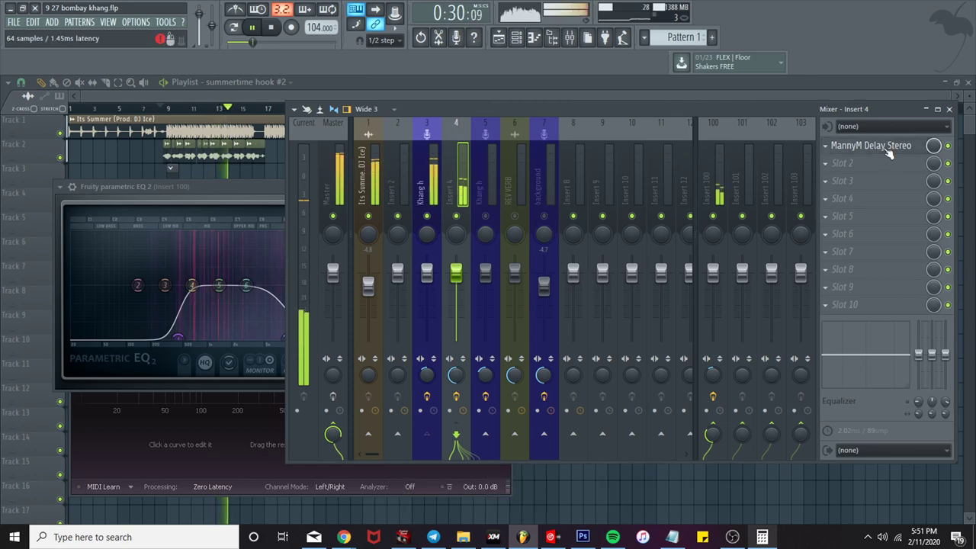
left_click(888, 152)
left_click(289, 98)
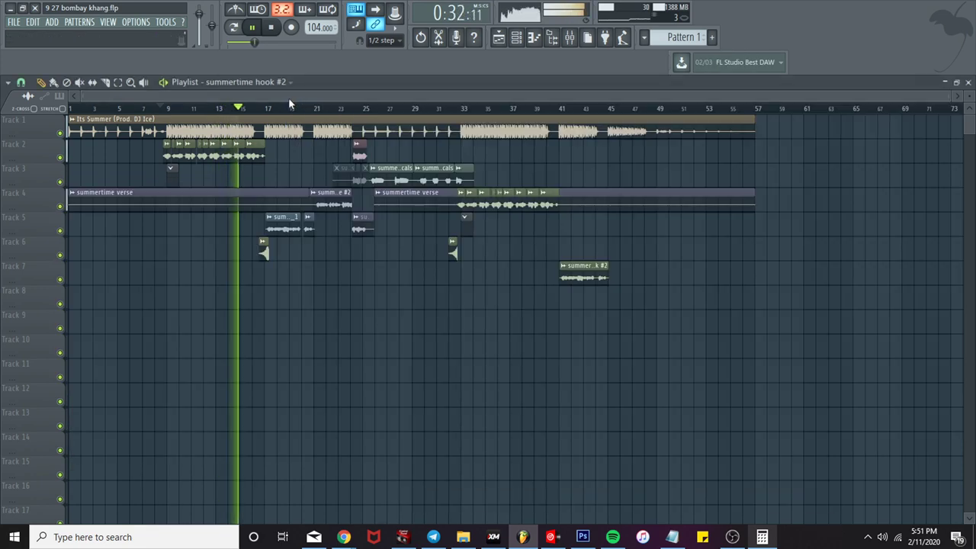
key("space")
Step: Create an automation clip for vocal insert 3's send level to insert 4 and return to the playlist
left_click(569, 37)
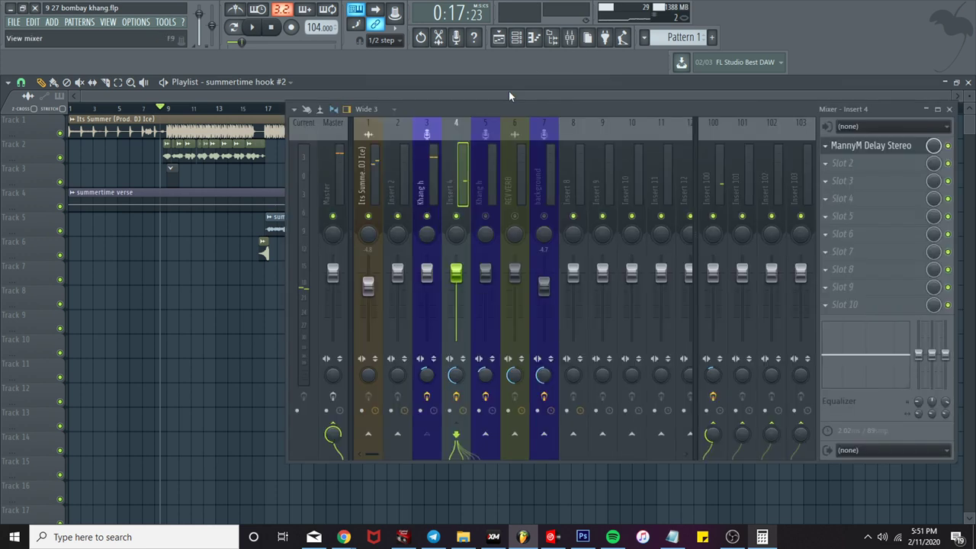
left_click(419, 165)
right_click(457, 436)
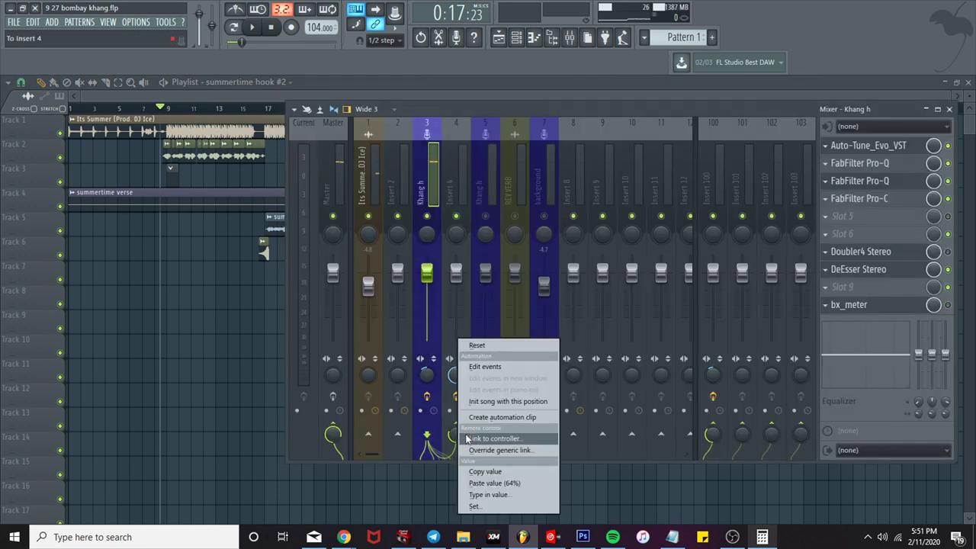
left_click(501, 418)
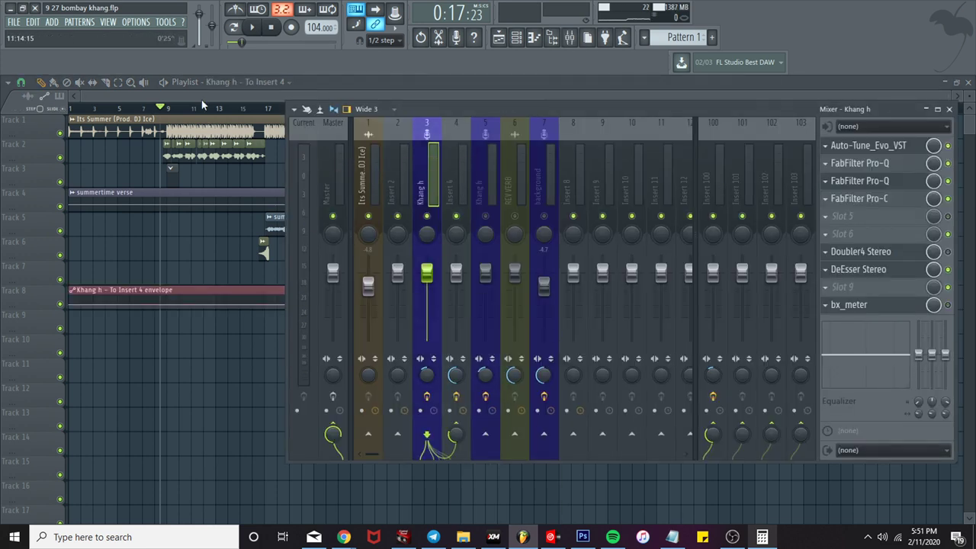
key("F9")
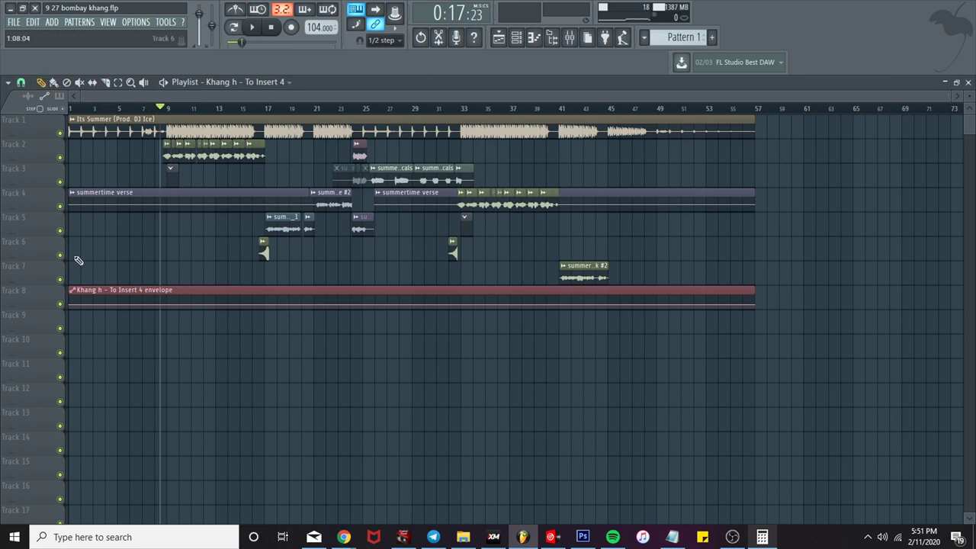
Step: Insert an empty track at Track 3, move the send automation clip onto it and enlarge the track's height
right_click(42, 179)
left_click(67, 329)
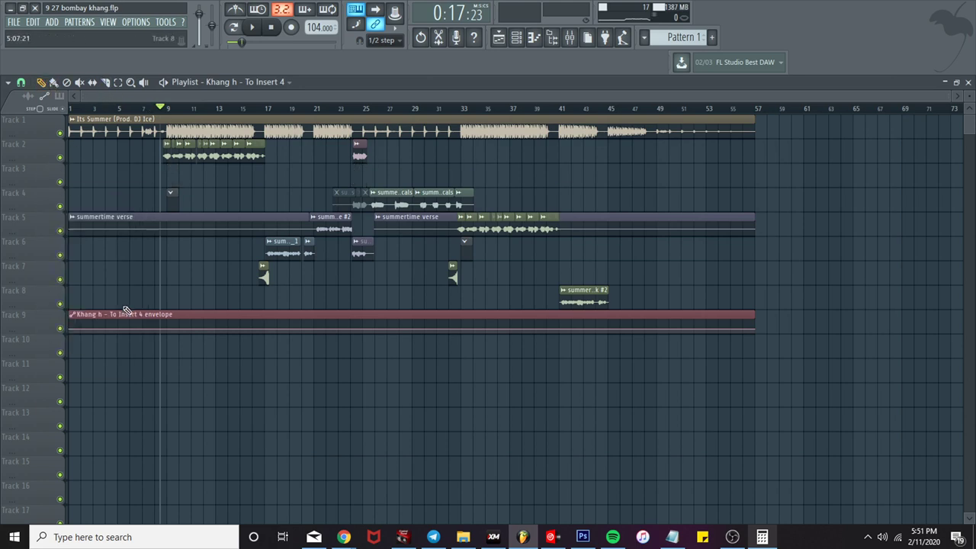
left_click_drag(122, 316, 122, 170)
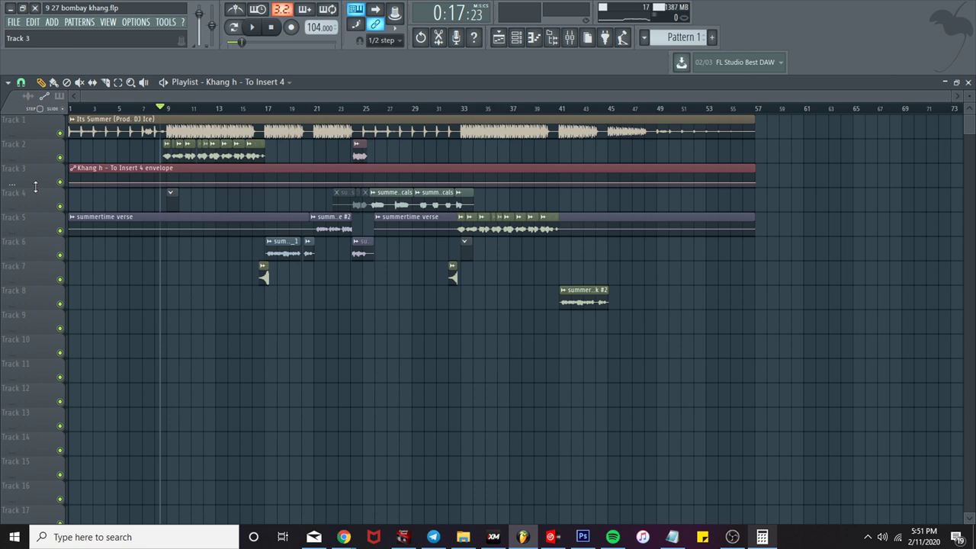
left_click_drag(35, 186, 35, 323)
Step: Copy the send envelope's first point value, then lower its start and end points to 0%
right_click(71, 277)
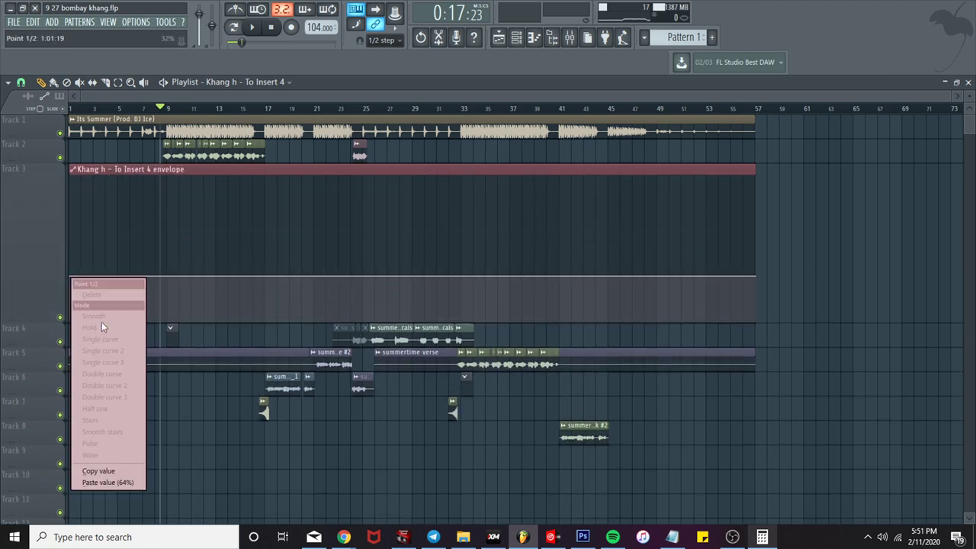
left_click(110, 472)
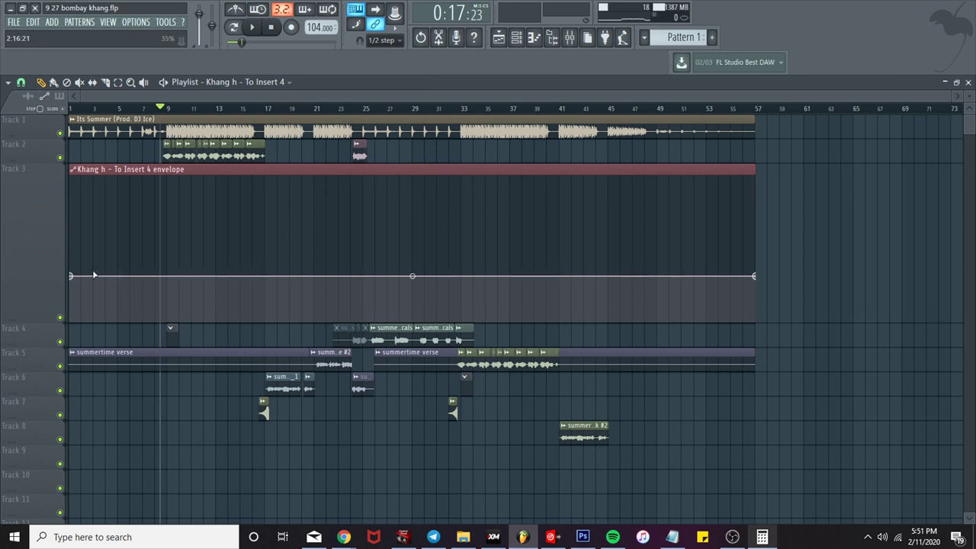
left_click_drag(74, 276, 83, 337)
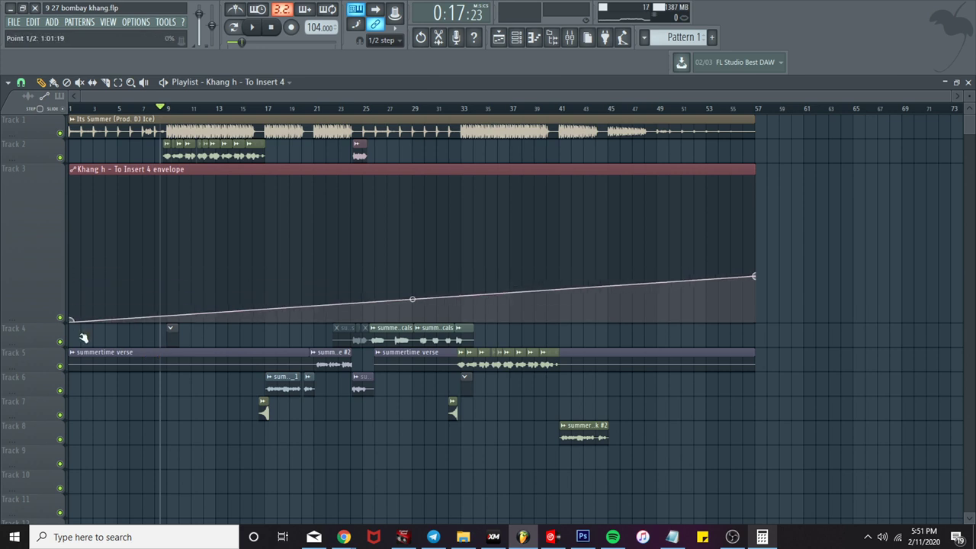
left_click_drag(757, 277, 707, 357)
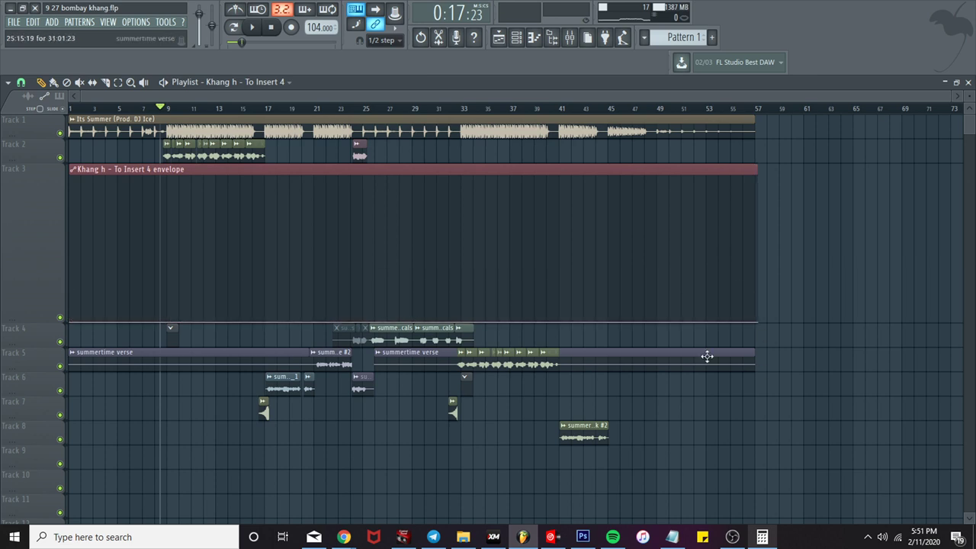
Step: Play the first hook from just before bar 9 and examine the vocal clips there against the send envelope
scroll(245, 162, "up", 4)
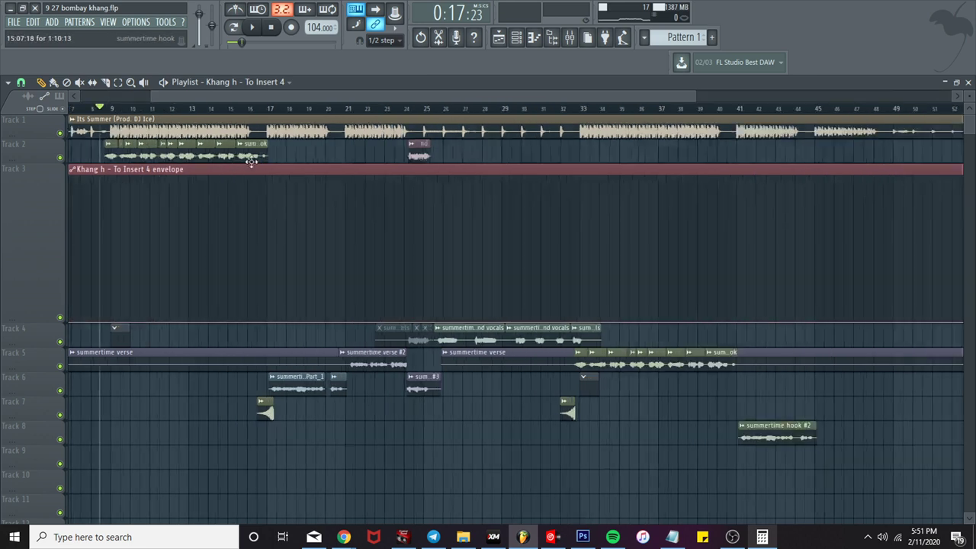
left_click_drag(203, 97, 20, 144)
scroll(229, 221, "up", 4)
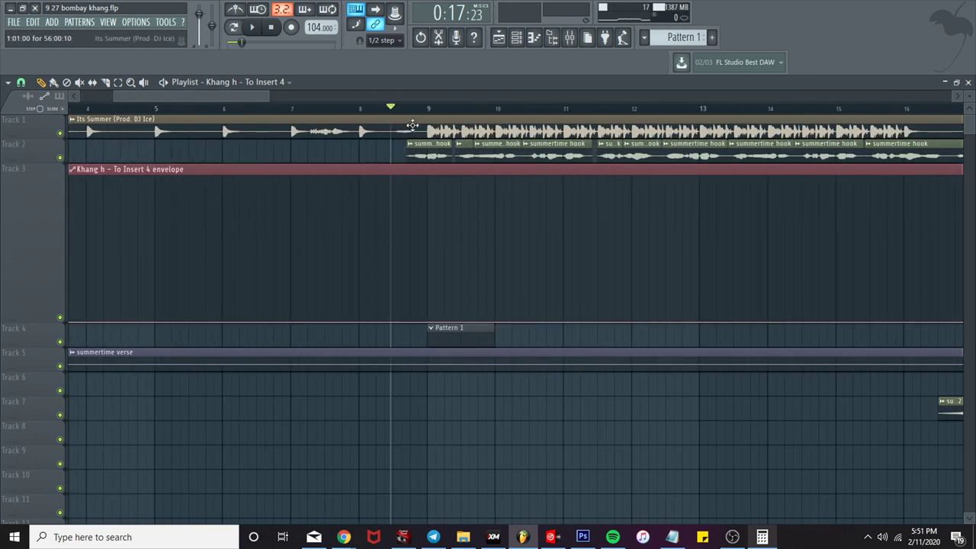
left_click_drag(407, 111, 394, 111)
key("space")
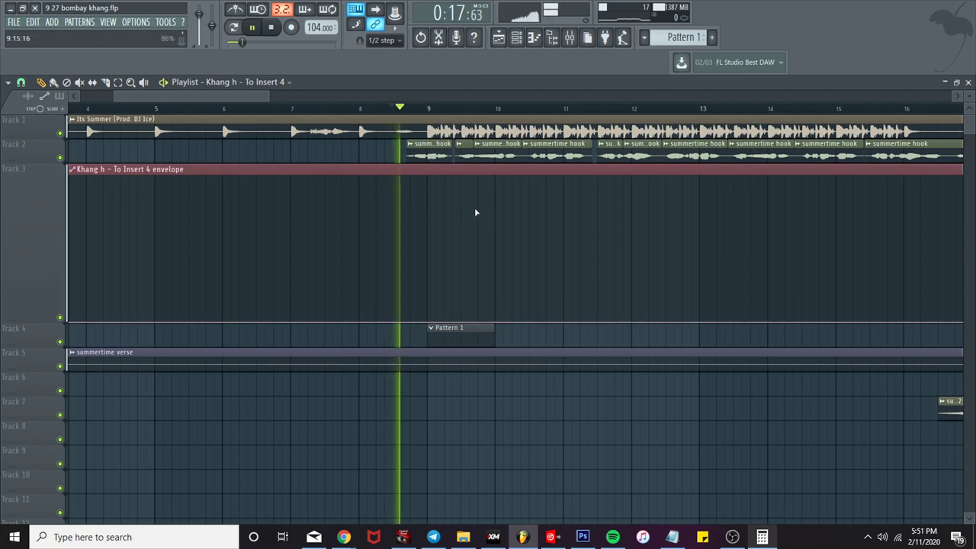
scroll(438, 237, "up", 5)
key("Page_Down")
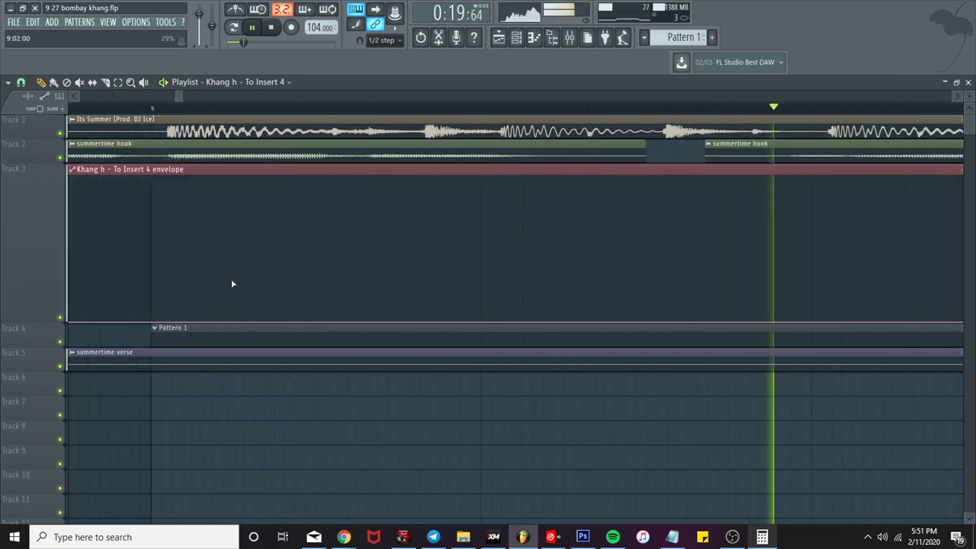
key("space")
key("Page_Down")
Step: Initialize the song with the current position of vocal insert 3's send to insert 4, then return to the playlist
left_click(576, 38)
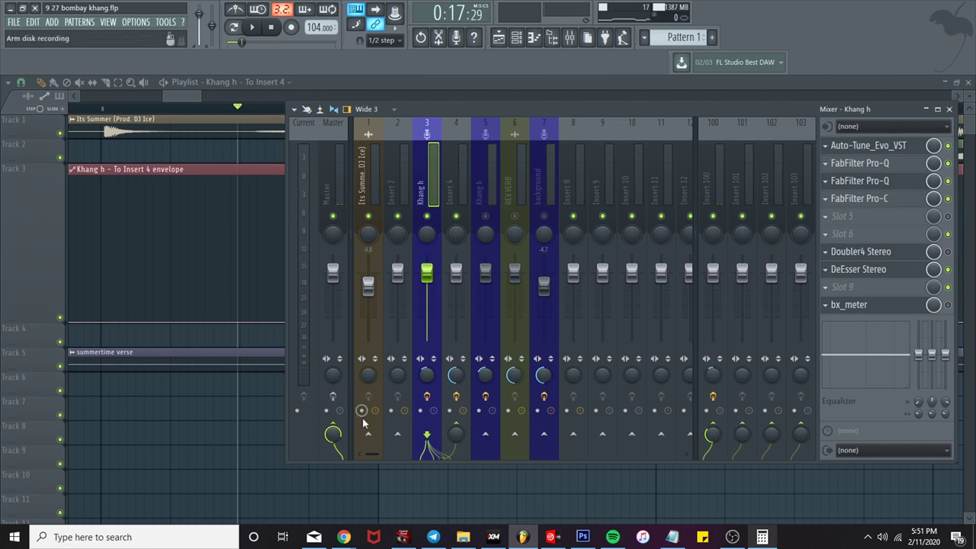
right_click(456, 434)
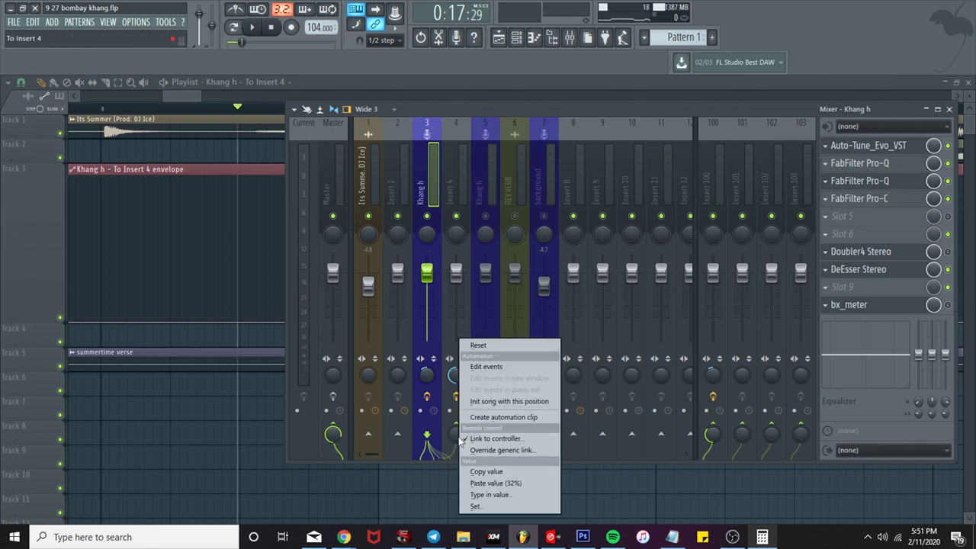
left_click(535, 402)
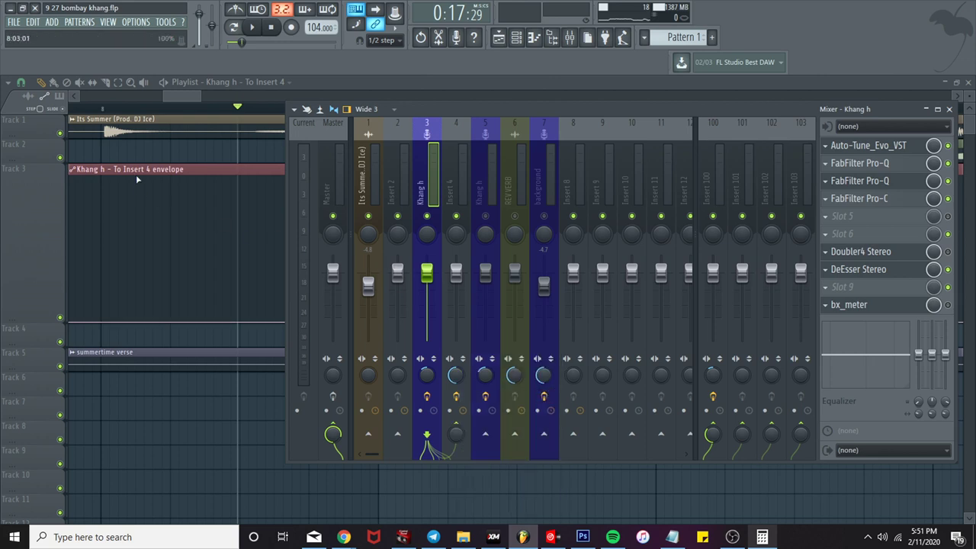
left_click(191, 96)
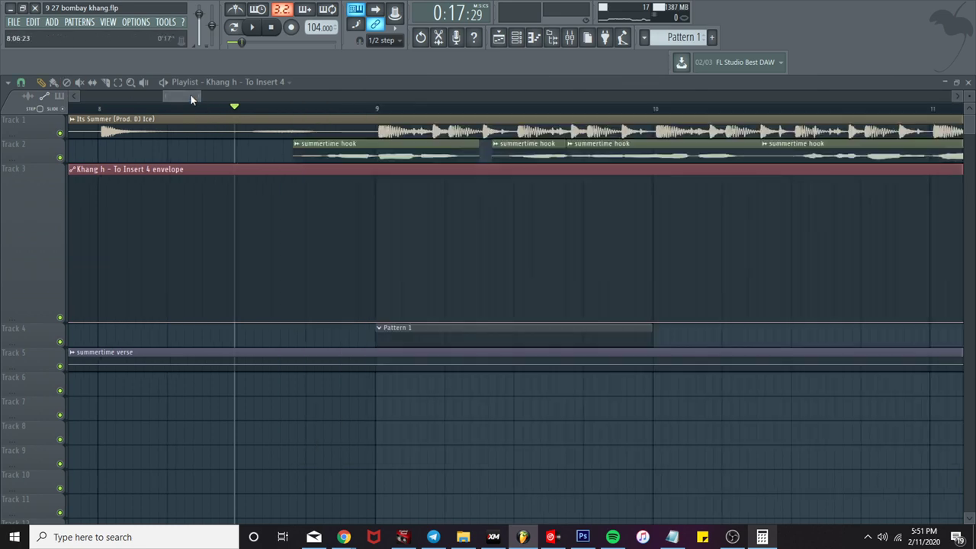
Step: Add two 0% points to the send envelope around the start of the first hook near bar 9
scroll(313, 218, "down", 3)
scroll(305, 215, "down", 5)
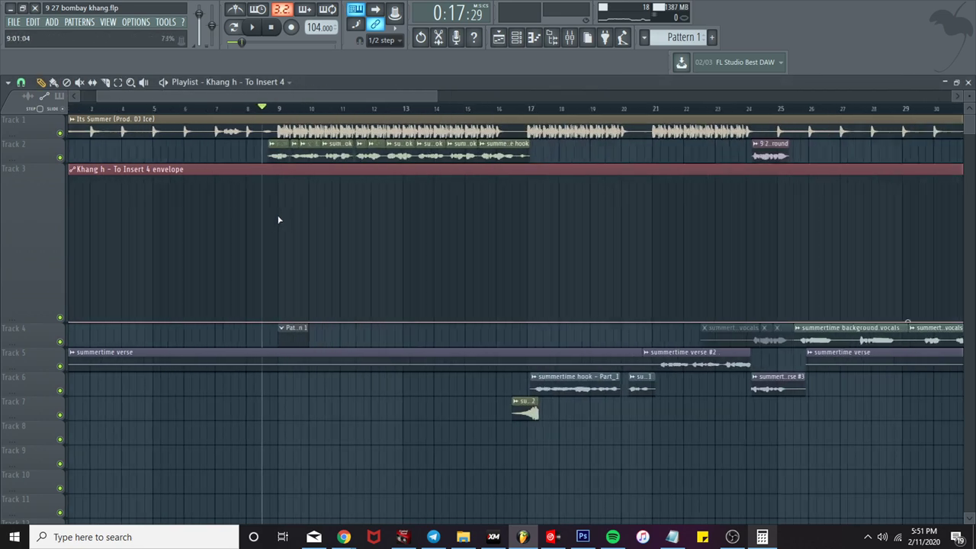
scroll(280, 220, "down", 2)
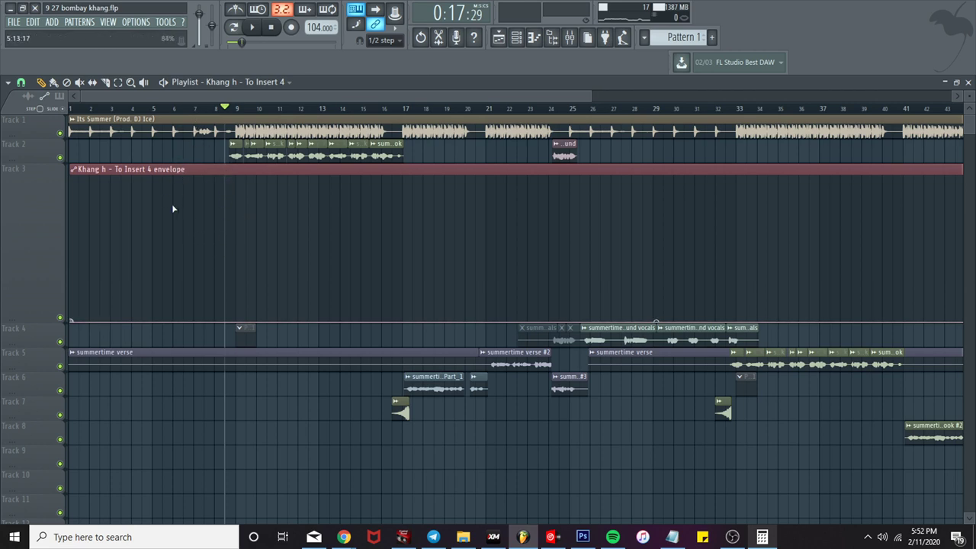
scroll(172, 203, "up", 6)
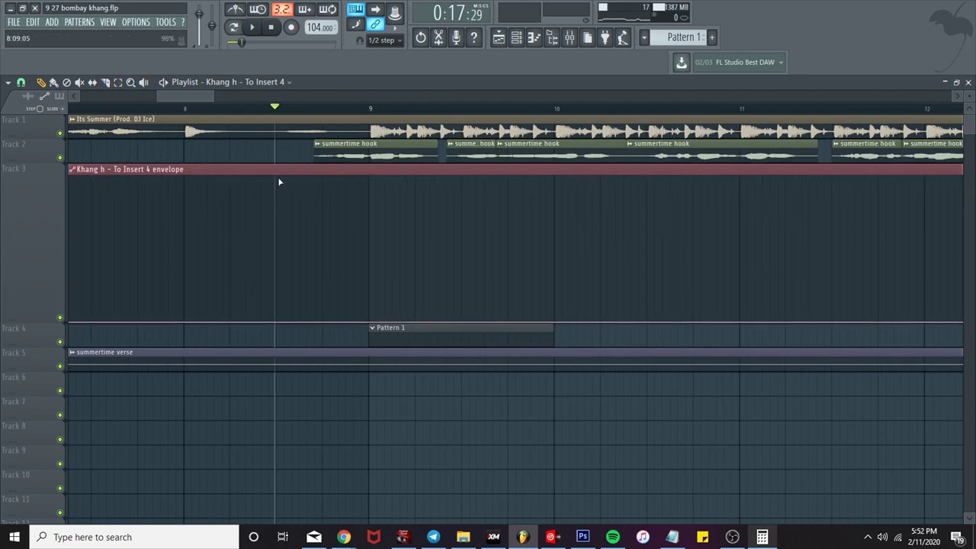
scroll(357, 220, "up", 2)
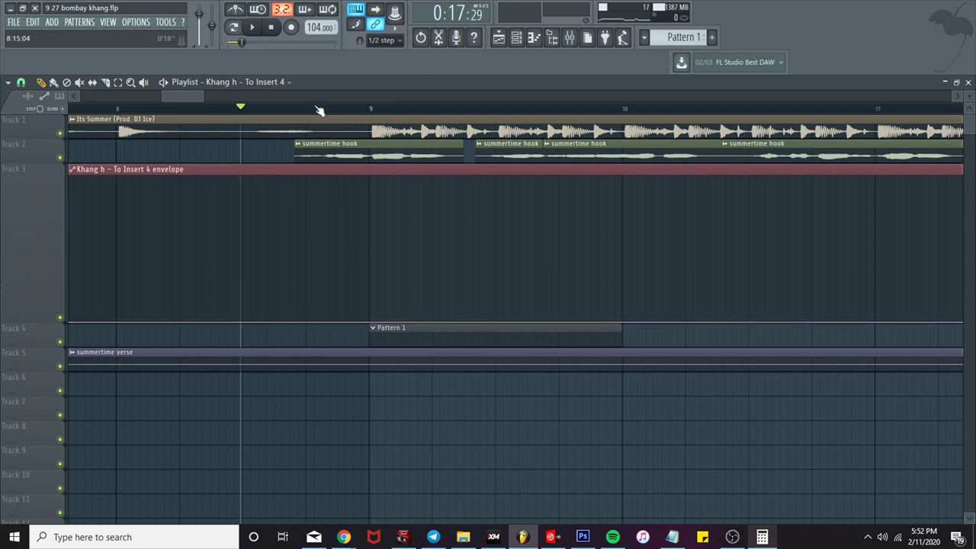
left_click(468, 291)
left_click_drag(468, 291, 467, 322)
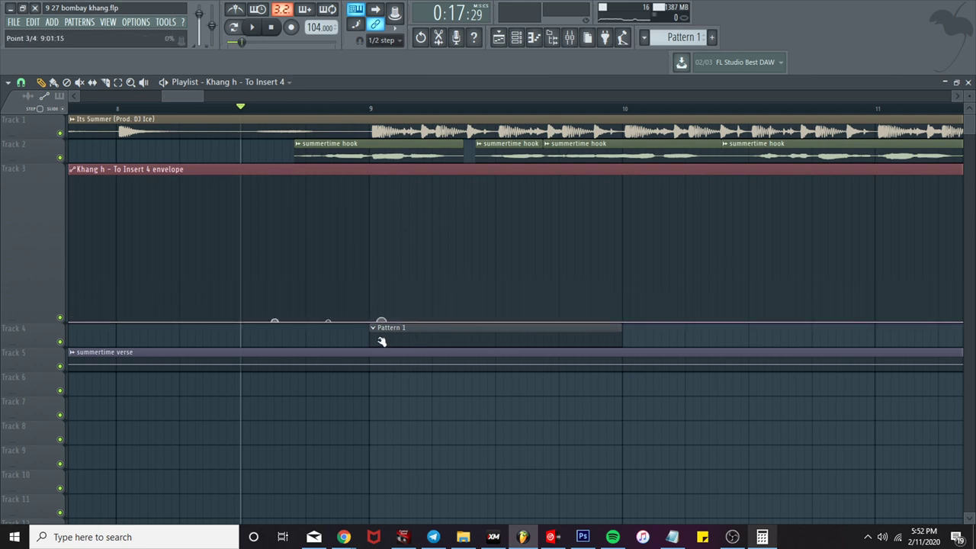
Step: Add an envelope point at bar 9, paste the copied 32% value for a sharp rise, and replay from bar 8
scroll(353, 228, "up", 5)
left_click(355, 108)
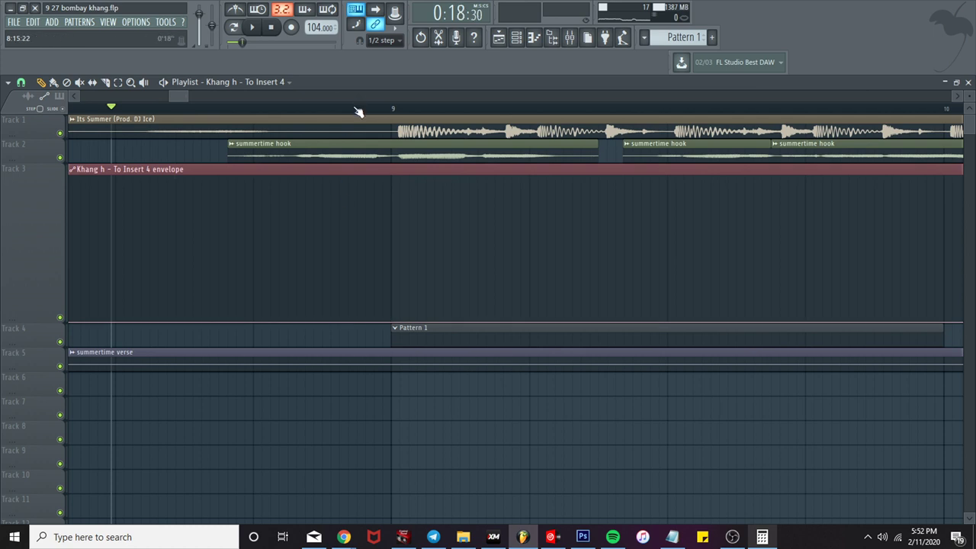
key("space")
left_click(409, 231)
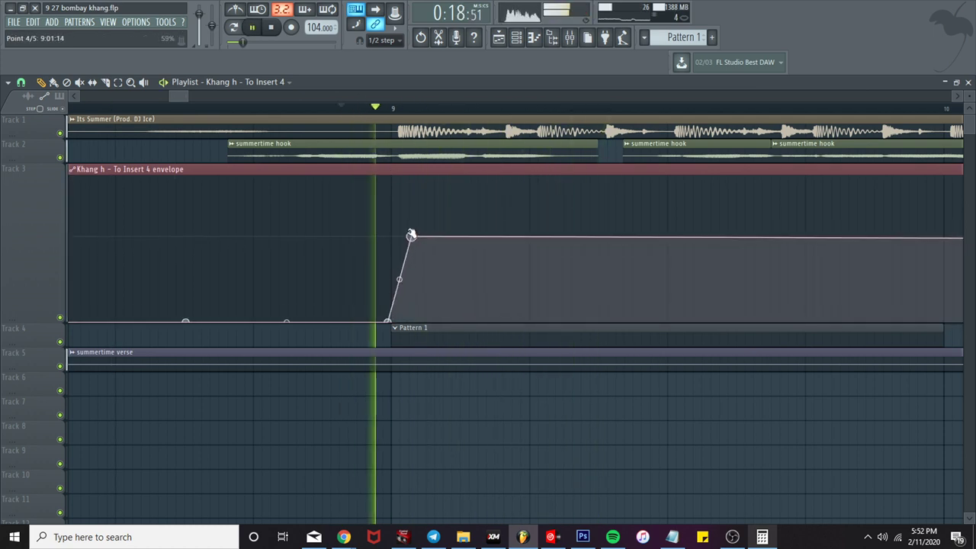
left_click_drag(410, 231, 390, 254)
right_click(391, 256)
left_click(431, 472)
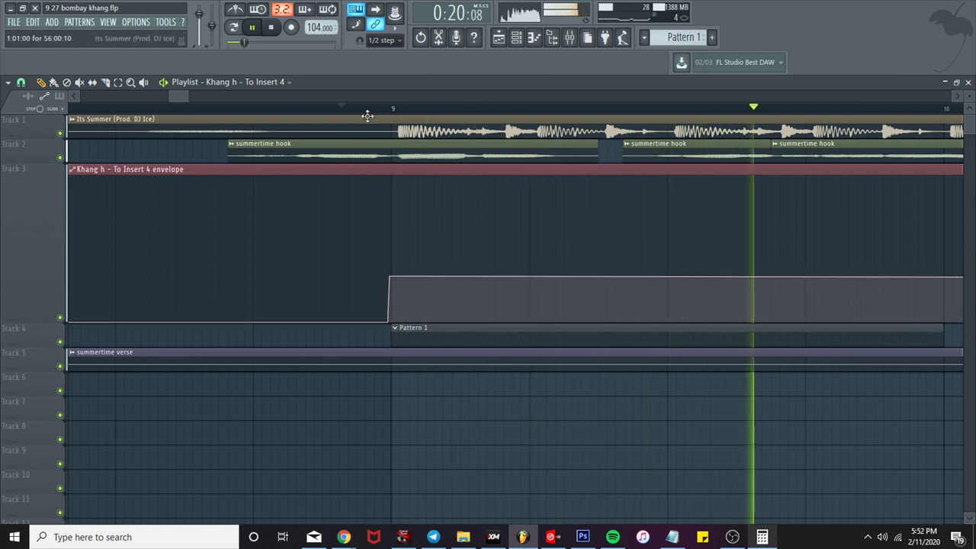
left_click(290, 109)
left_click(148, 108)
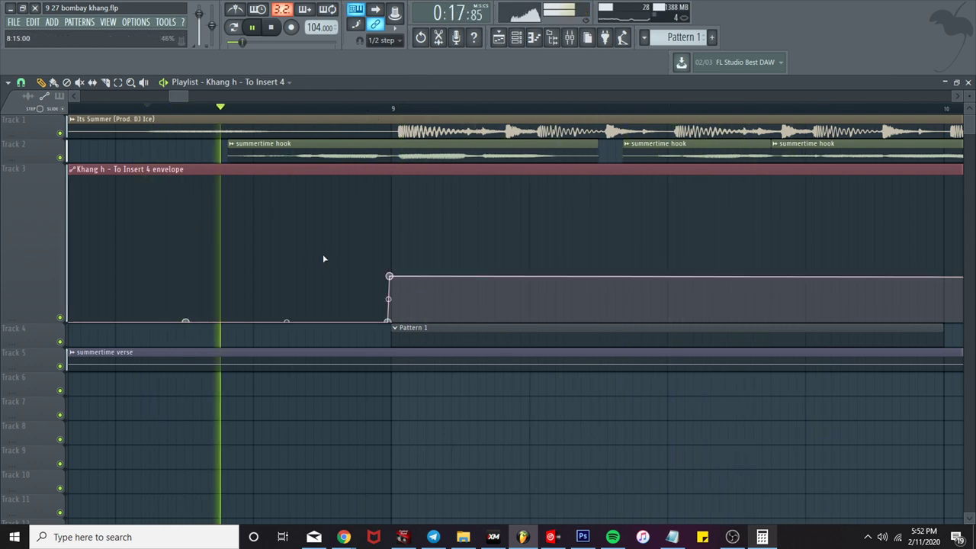
Step: Add envelope points after the middle of bar 9 that end the raised send block with a sharp drop to 0%, and replay
right_click(607, 278)
left_click_drag(610, 279, 630, 323)
right_click(671, 289)
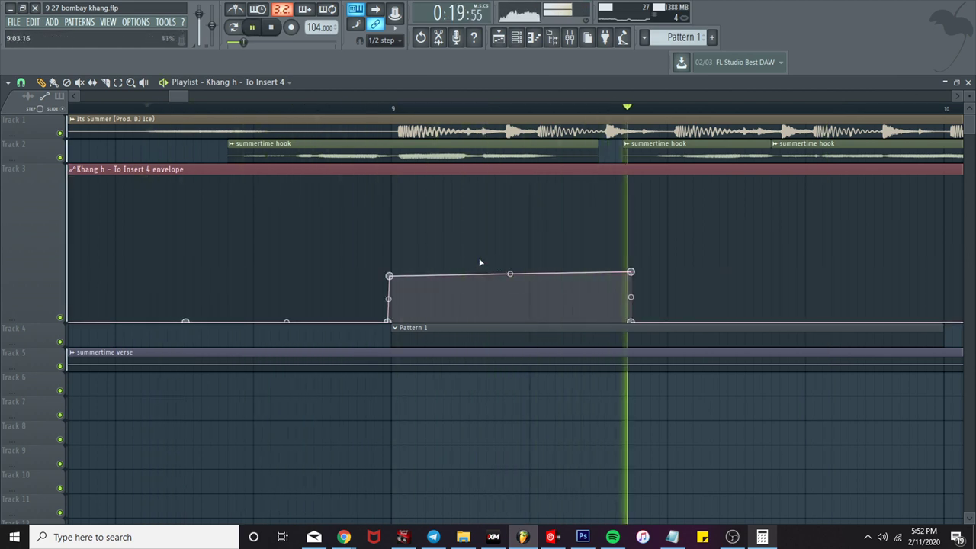
scroll(467, 240, "down", 2)
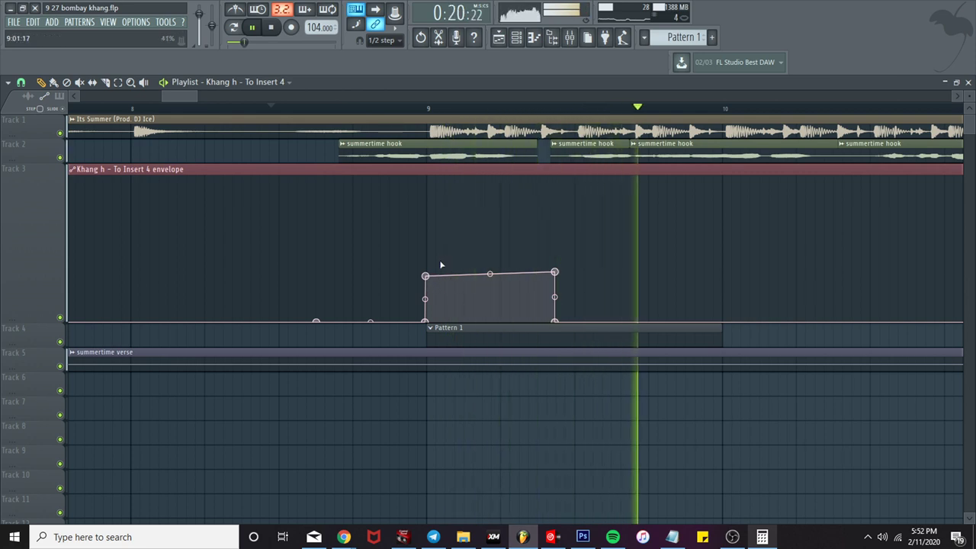
key("space")
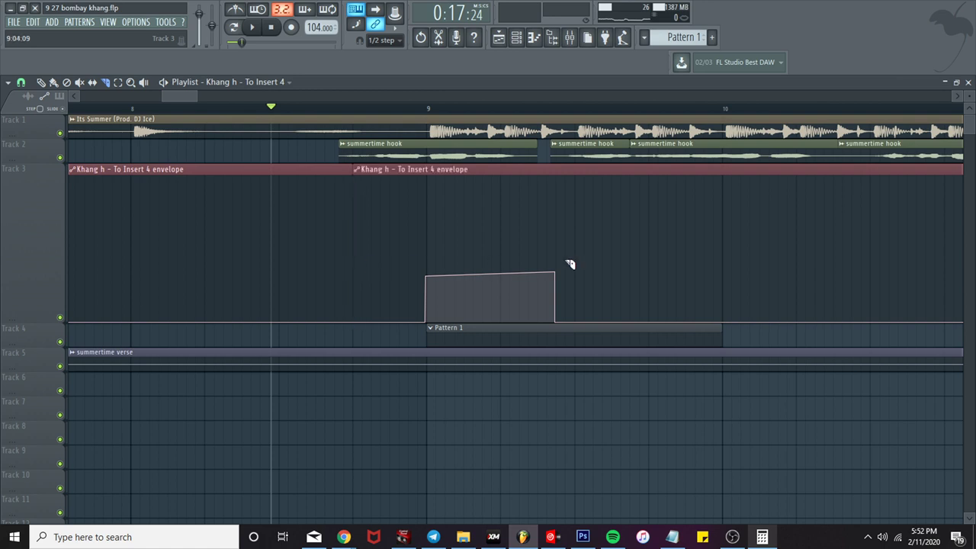
Step: Isolate the bar 9 block by slicing the send envelope around it, delete the leading piece, and level the block's top
left_click(610, 251)
right_click(311, 201)
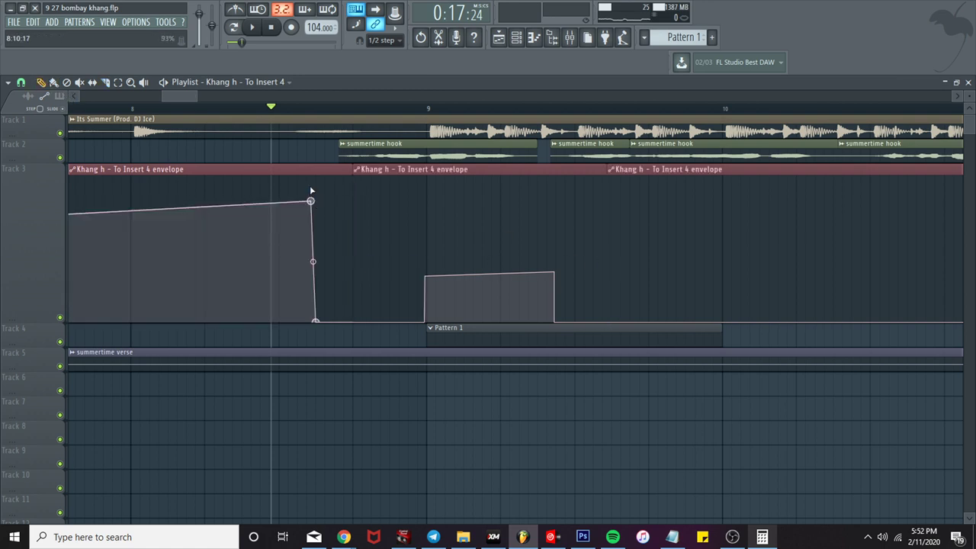
right_click(310, 168)
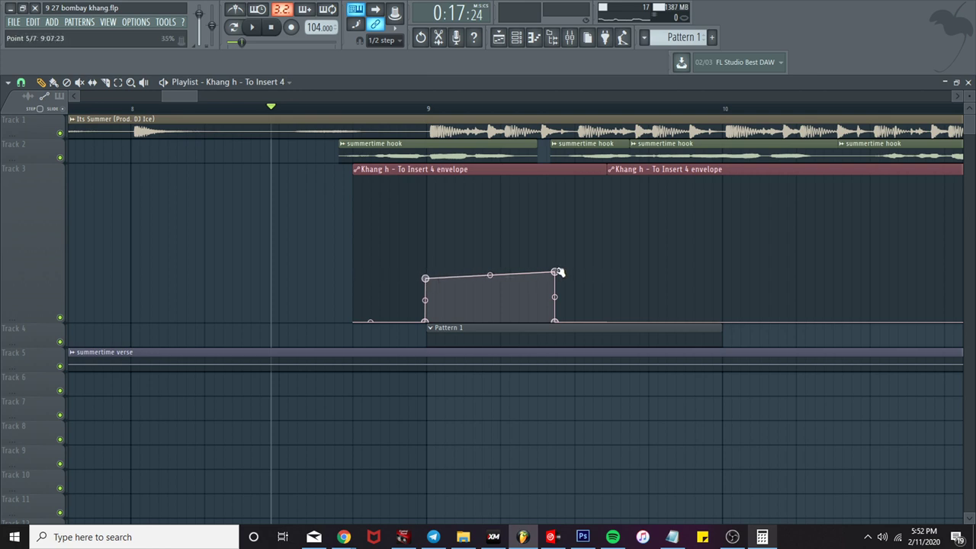
key("space")
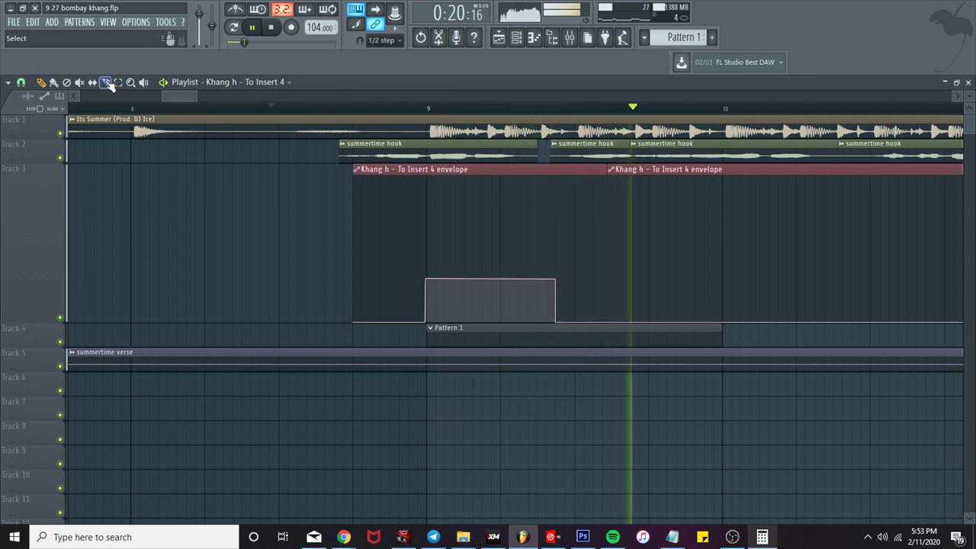
Step: Trim the bar 9 envelope clip closer to its raised block and shorten the trailing envelope clip to start around bar 11.4
scroll(610, 169, "down", 3)
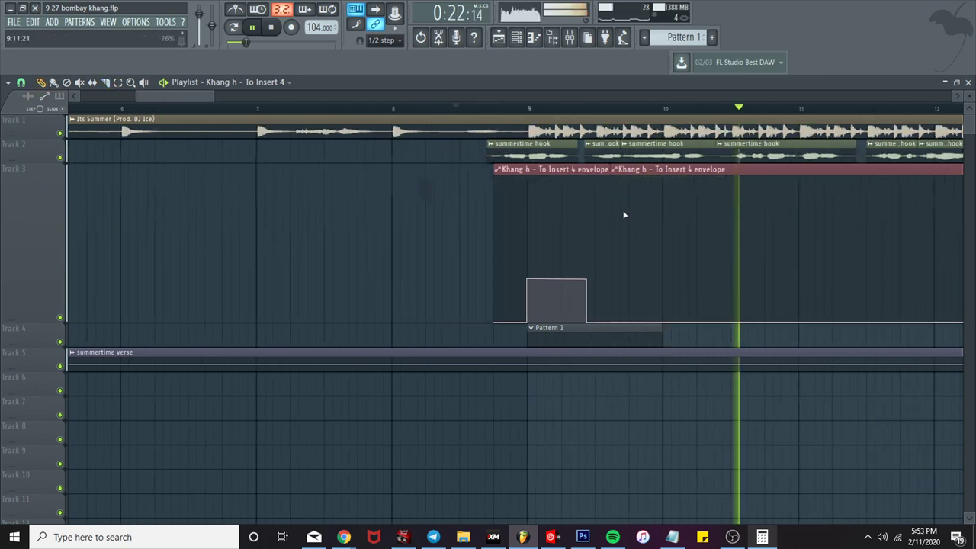
key("space")
left_click_drag(610, 169, 850, 170)
left_click_drag(614, 170, 608, 169)
left_click_drag(494, 170, 512, 169)
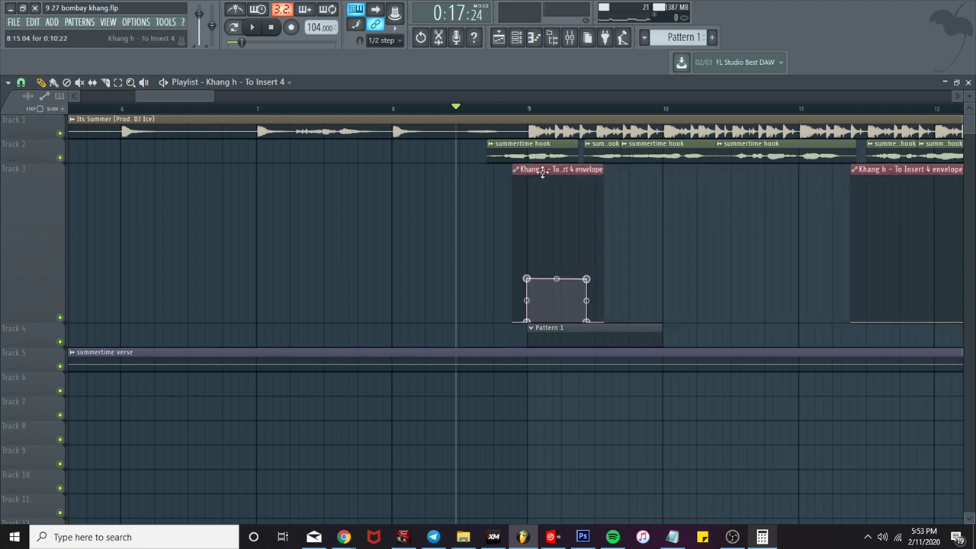
Step: Place a copy of the trimmed envelope clip so its raised block starts just before bar 10, and play it back
key("space")
left_click(632, 171)
scroll(703, 199, "up", 8)
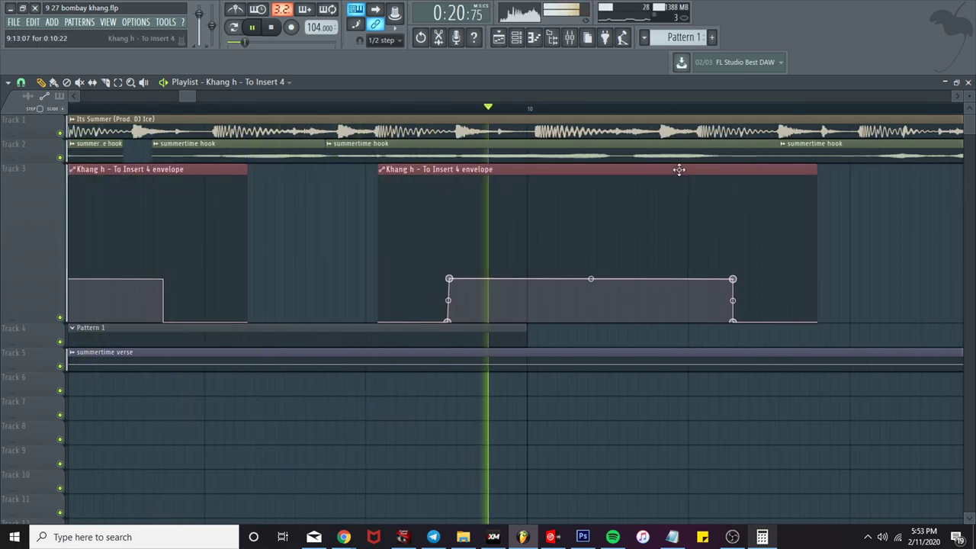
scroll(679, 169, "down", 8)
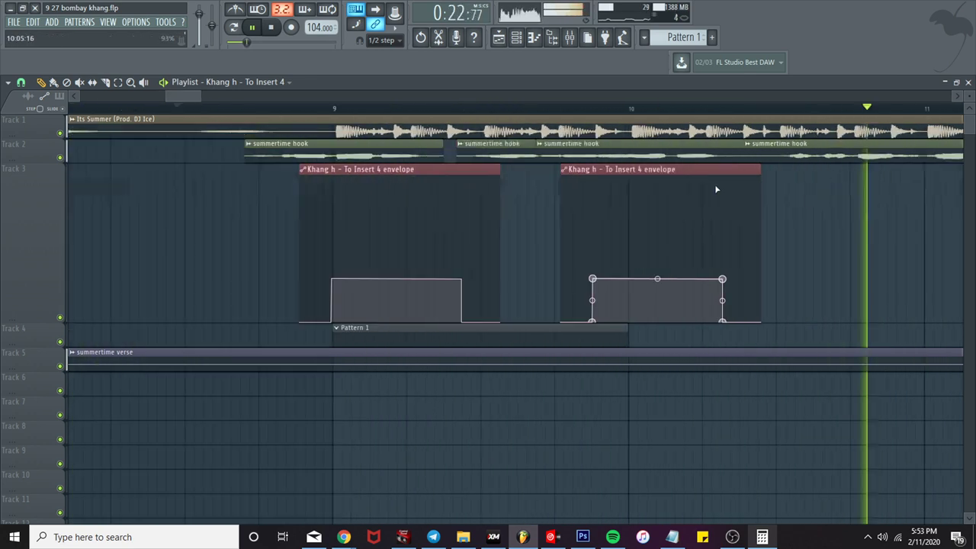
Step: Nudge the first envelope clip slightly later so its rise lines up with bar 9
left_click_drag(194, 98, 208, 97)
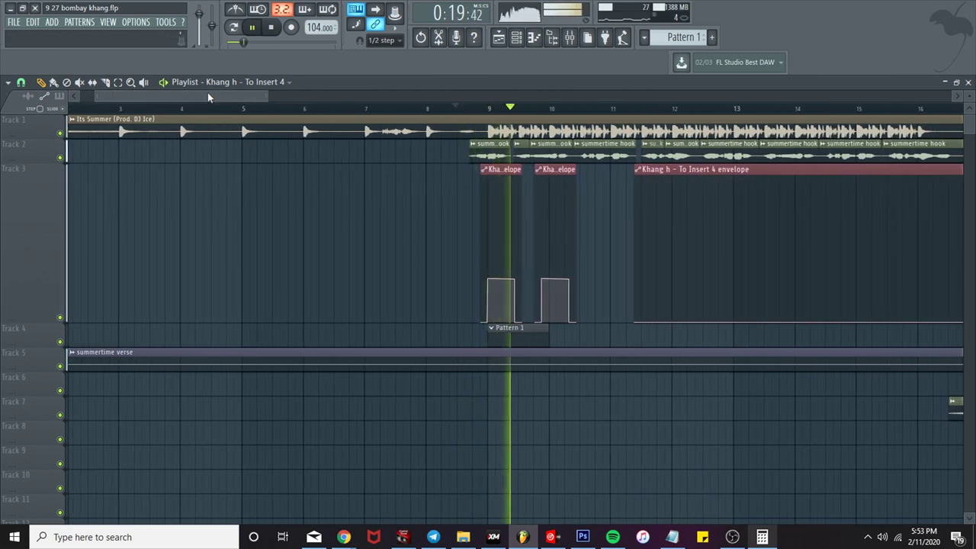
scroll(577, 261, "up", 6)
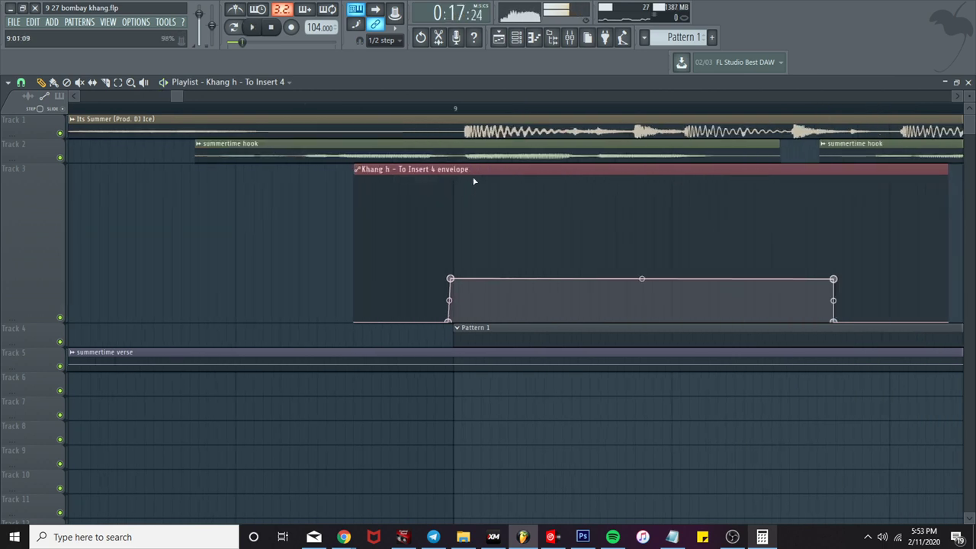
left_click_drag(475, 170, 483, 170)
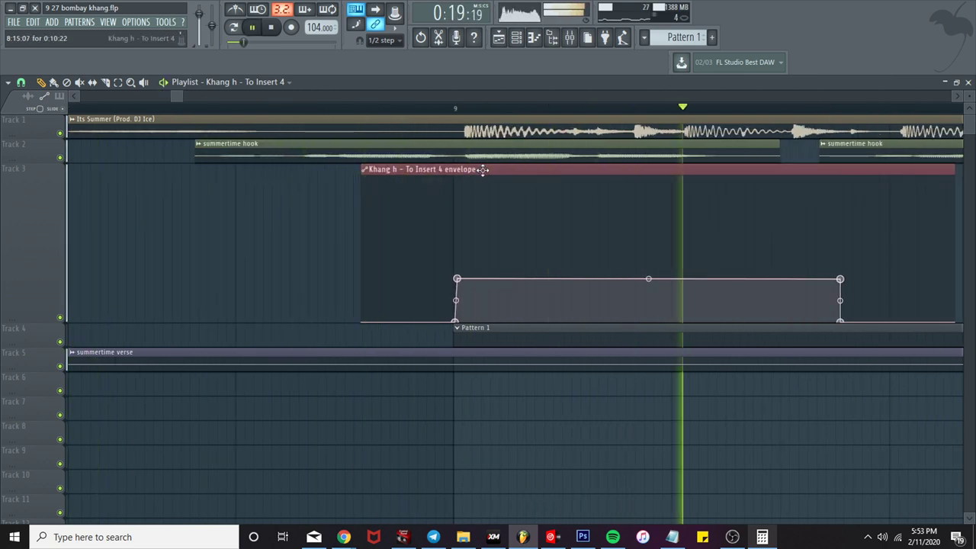
scroll(481, 168, "down", 4)
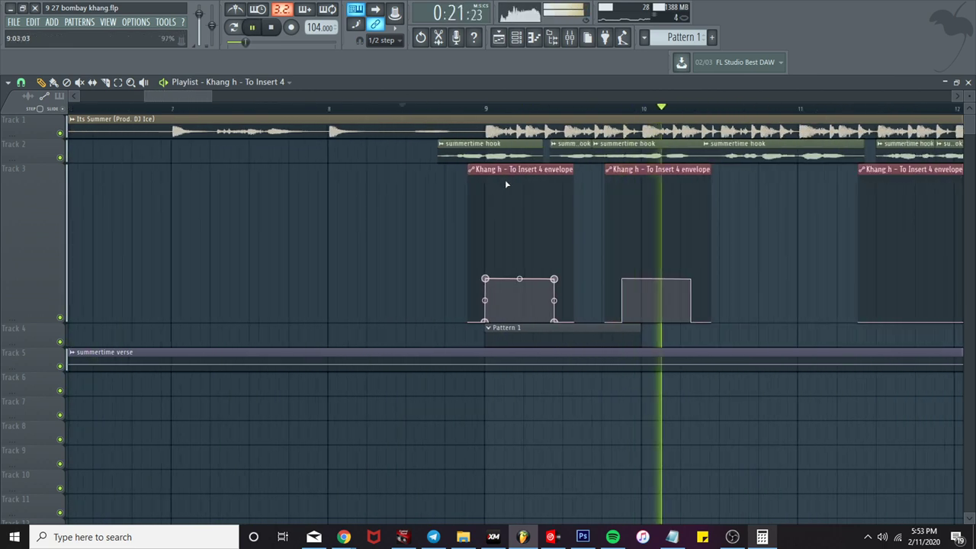
scroll(735, 254, "down", 3)
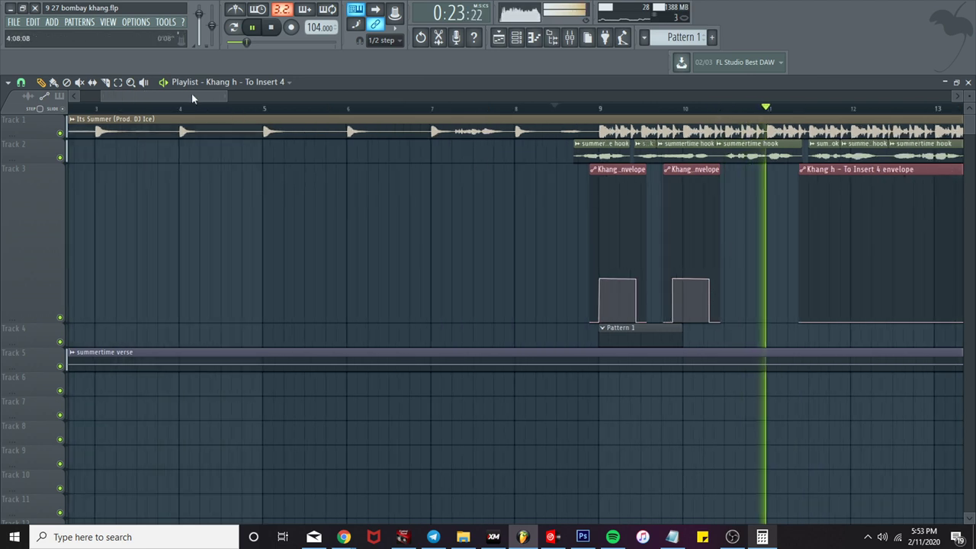
Step: Trim the start of the trailing envelope clip to about bar 13.8 and restart playback
left_click_drag(191, 95, 231, 95)
scroll(506, 189, "up", 3)
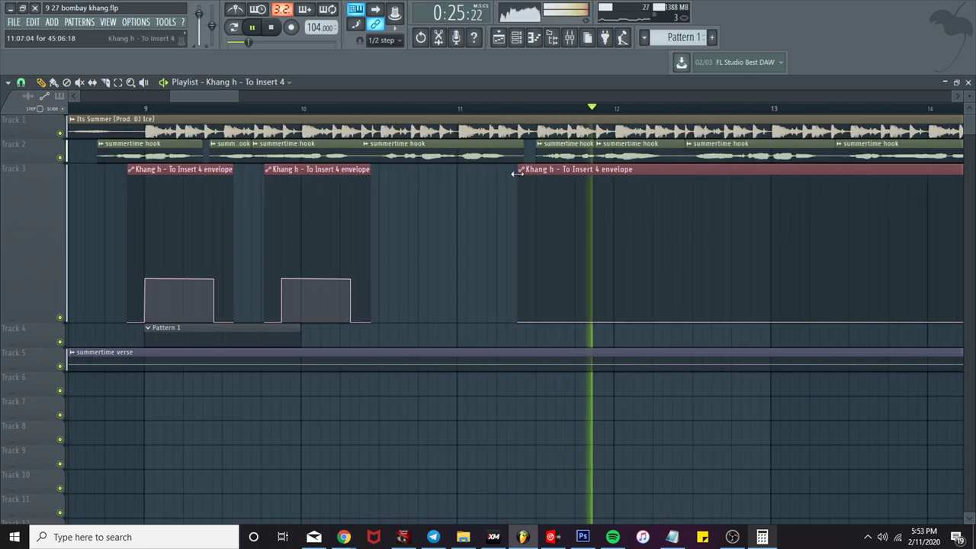
left_click_drag(520, 175, 902, 204)
key("space")
key("space")
Step: Place two more copies of the short envelope clip, with raised blocks starting just before bar 11 and just before bar 12
left_click_drag(473, 200, 464, 198)
right_click(464, 198)
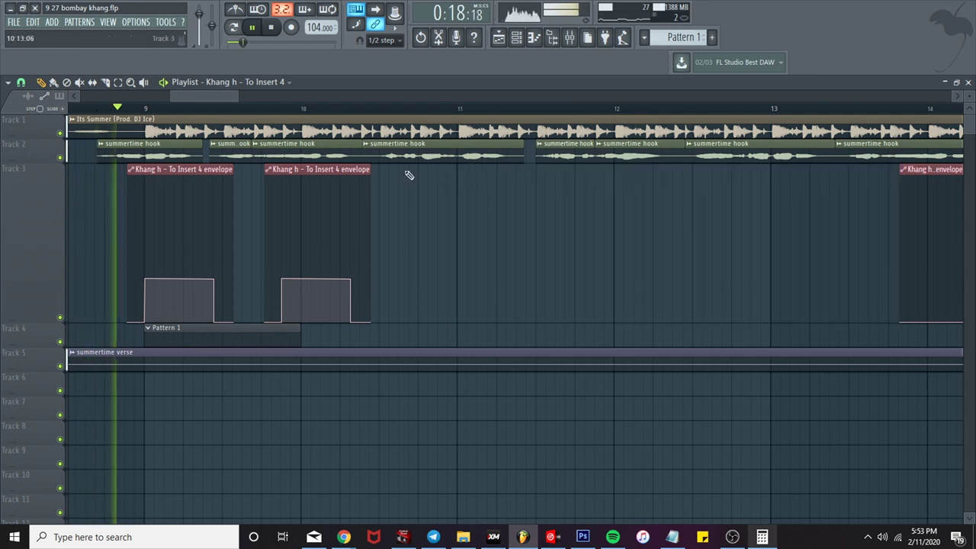
scroll(492, 178, "up", 3)
left_click(367, 176)
left_click_drag(367, 177, 374, 170)
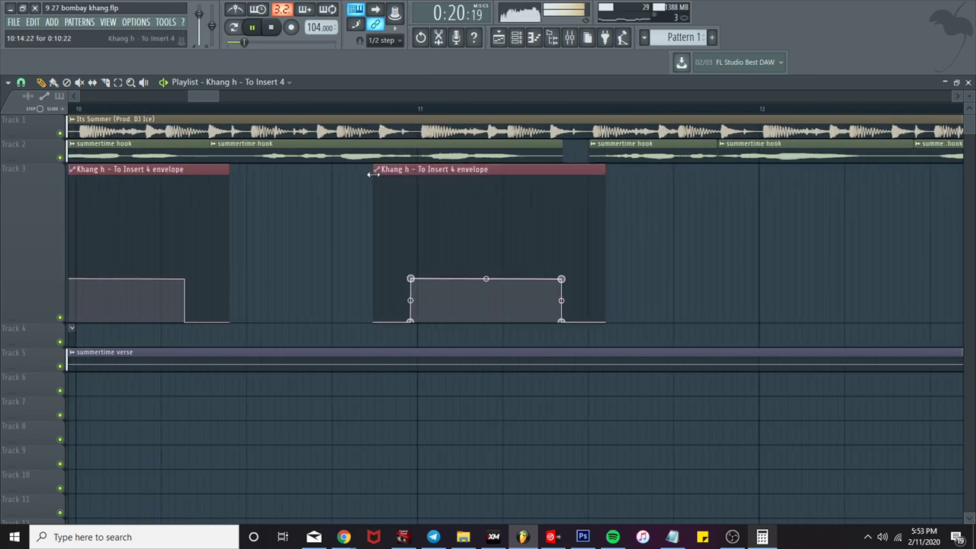
left_click_drag(711, 187, 688, 200)
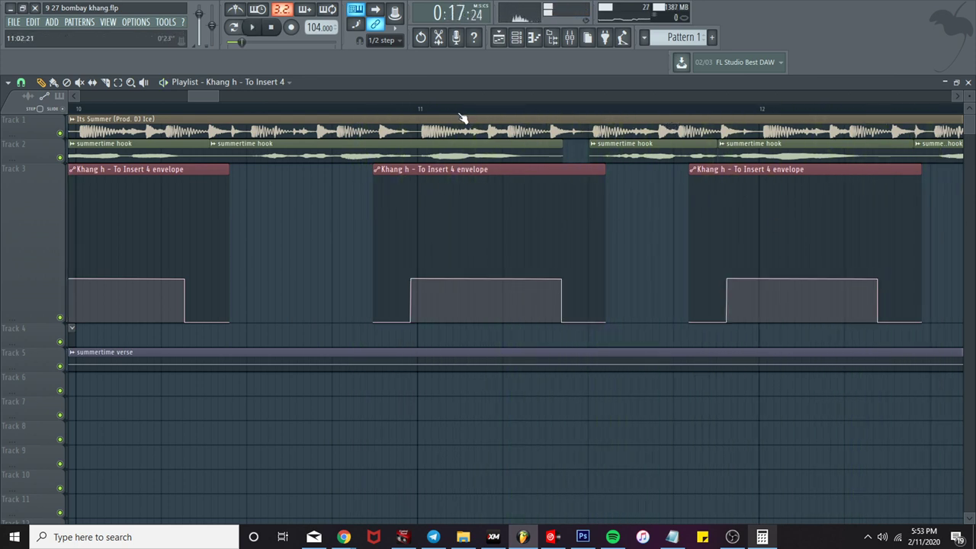
Step: Nudge the third envelope clip later so its raised block starts at bar 11
scroll(424, 194, "up", 5)
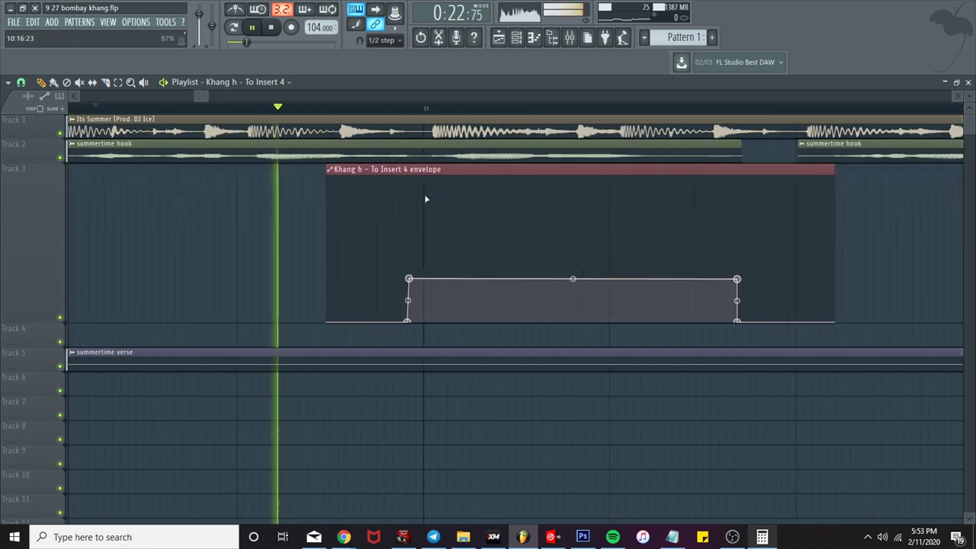
left_click_drag(468, 169, 493, 174)
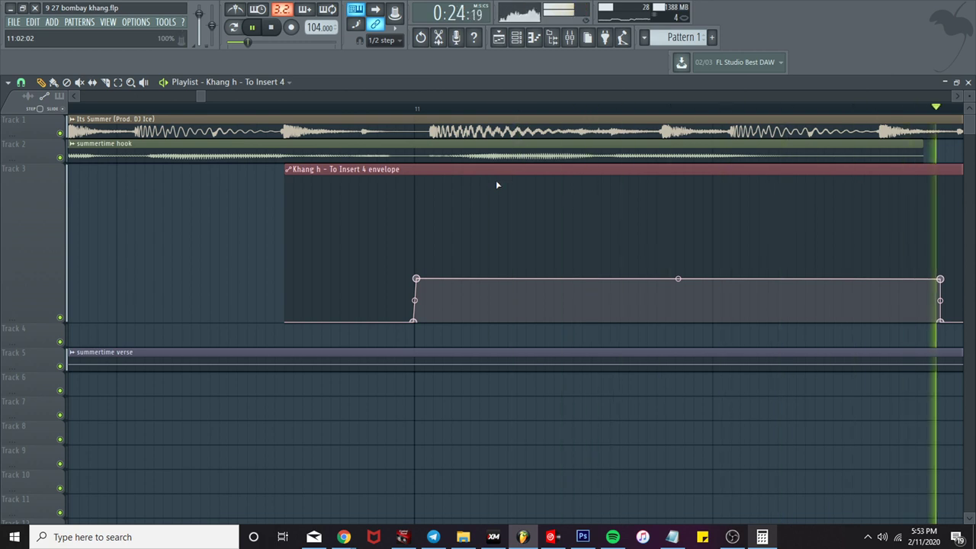
scroll(496, 183, "down", 3)
scroll(495, 193, "down", 3)
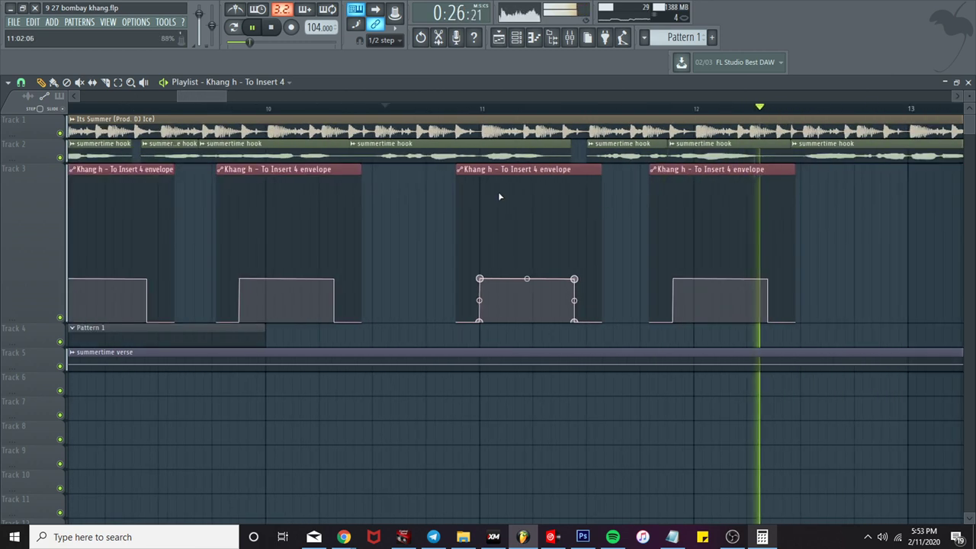
Step: Trim the start of the trailing envelope clip to just past bar 18, clearing the rest of the hook
scroll(724, 152, "down", 2)
scroll(725, 155, "down", 2)
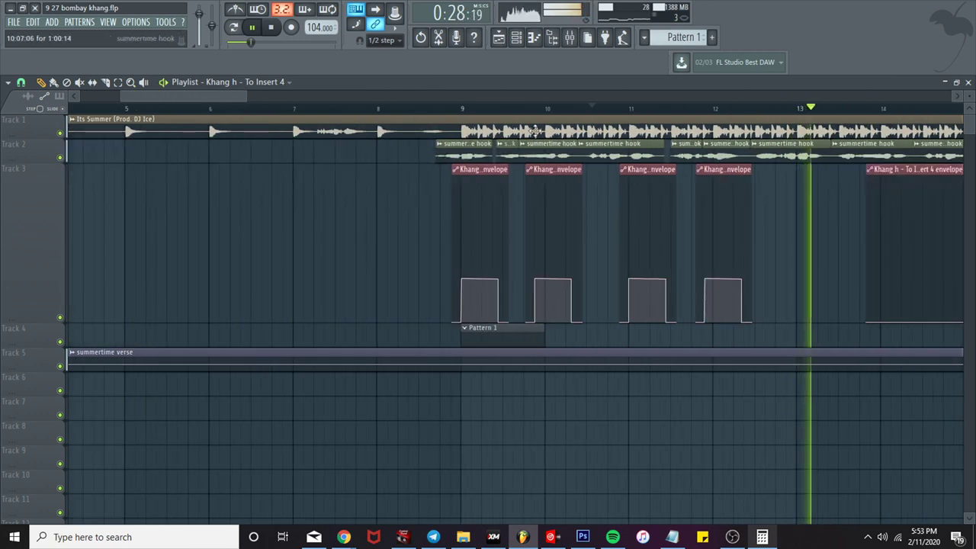
left_click_drag(227, 95, 258, 95)
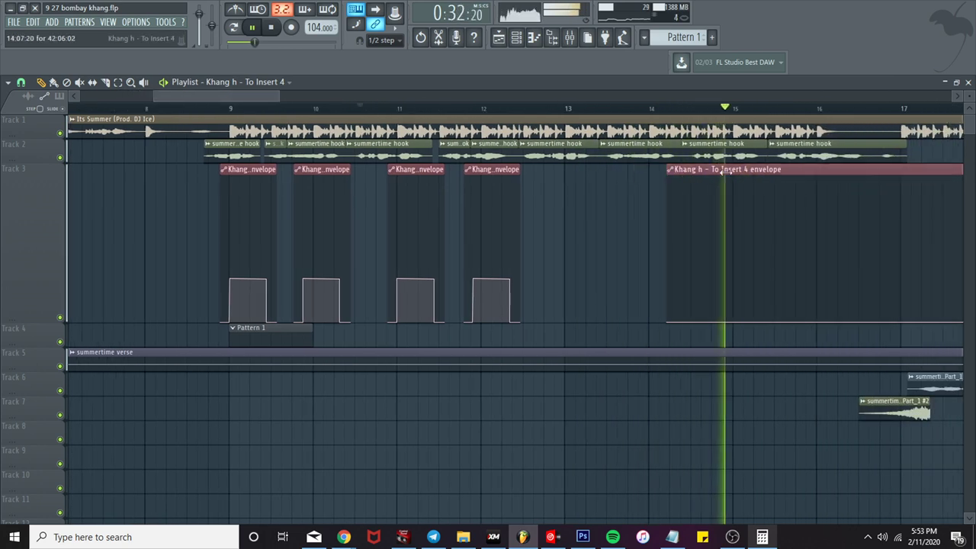
right_click(639, 180)
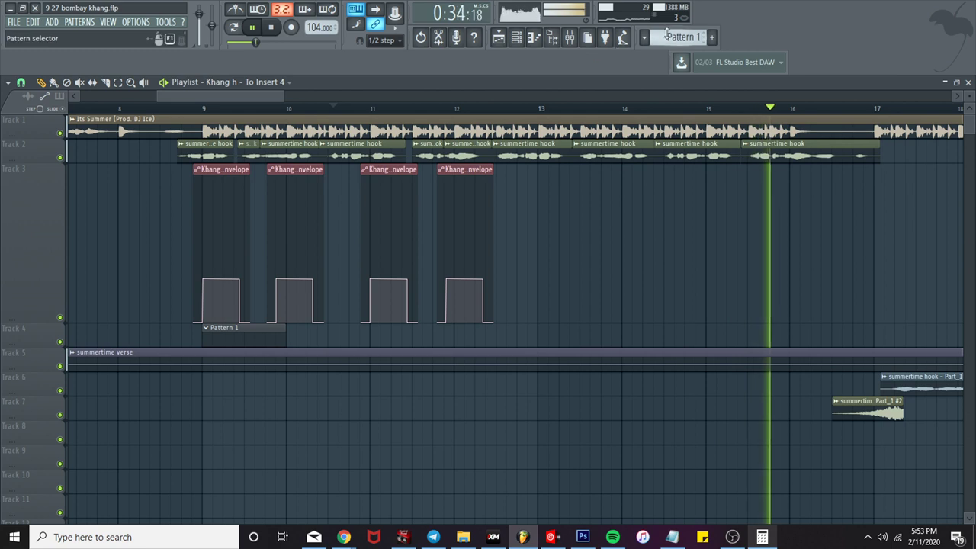
Step: Place a Pattern 1 clip on Track 7 and align its start with bar 9
left_click(205, 408)
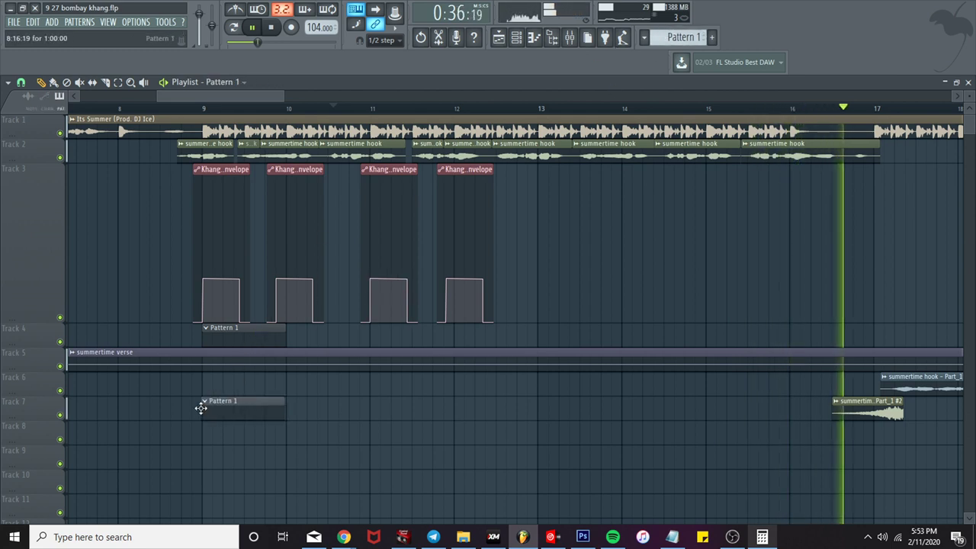
scroll(206, 405, "up", 6)
left_click_drag(222, 405, 253, 401)
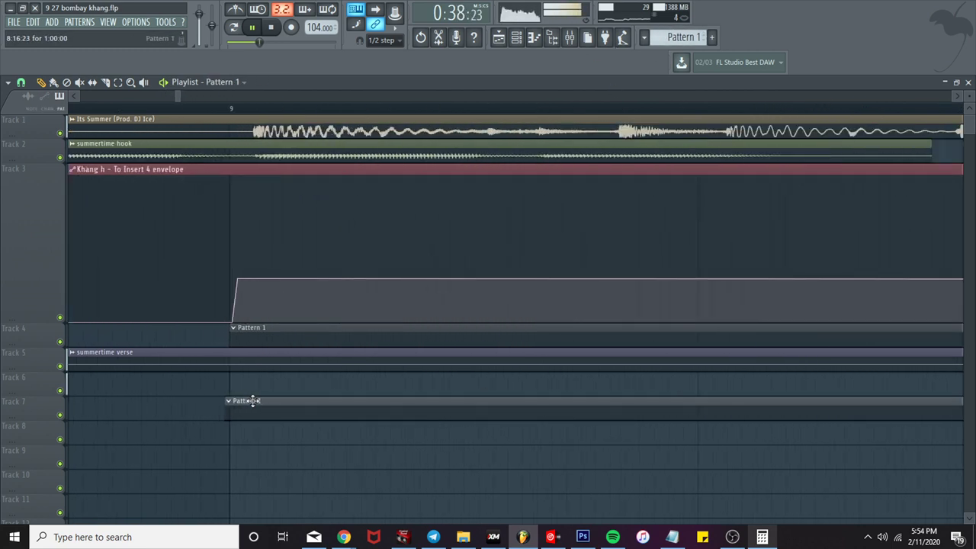
key("space")
scroll(277, 397, "down", 5)
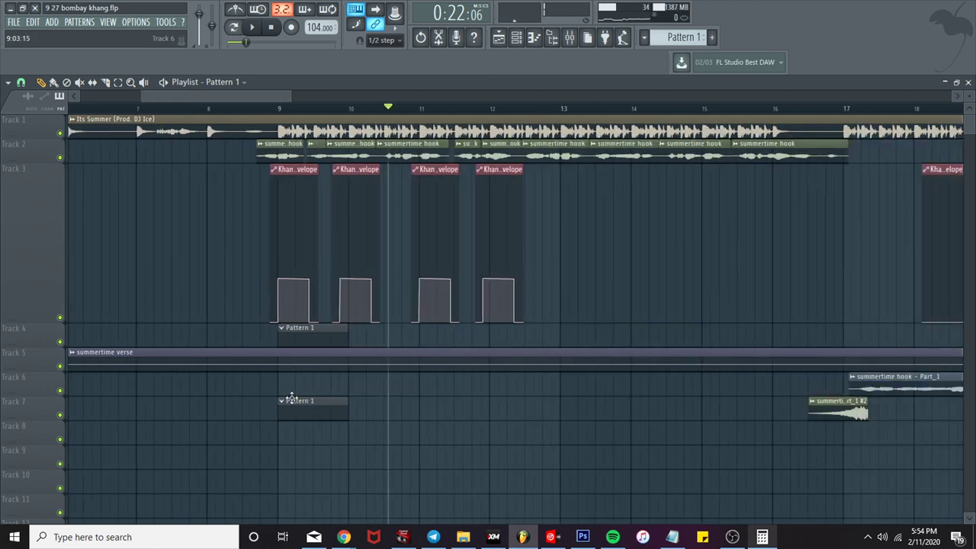
Step: Duplicate the four short envelope clips together with the Track 4 Pattern 1 clip to bar 13, and check their alignment
left_click_drag(273, 323, 547, 218)
key("ctrl+b")
scroll(548, 229, "up", 4)
scroll(544, 316, "up", 6)
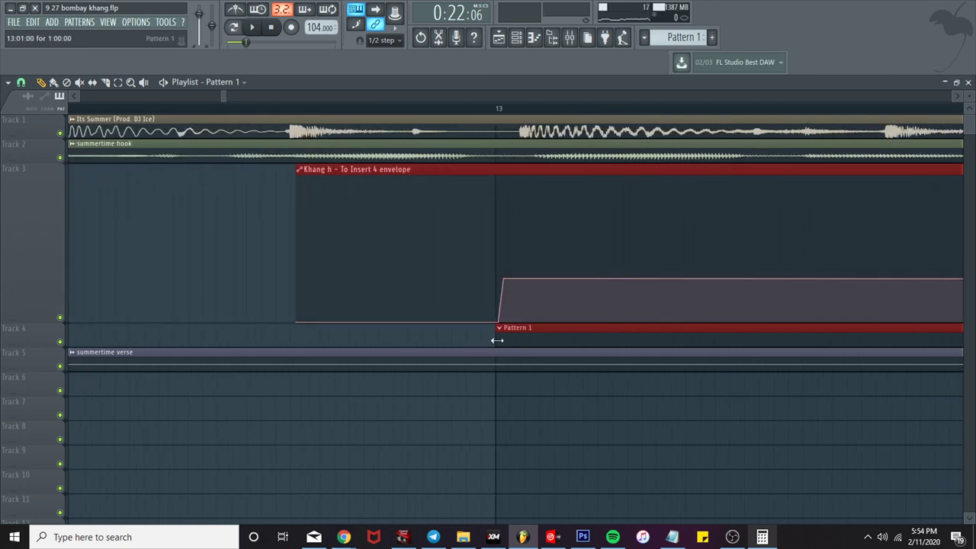
scroll(497, 340, "down", 7)
Step: Clear the selection and play the second half of the hook to check the duplicated envelope clips against the vocal
key("space")
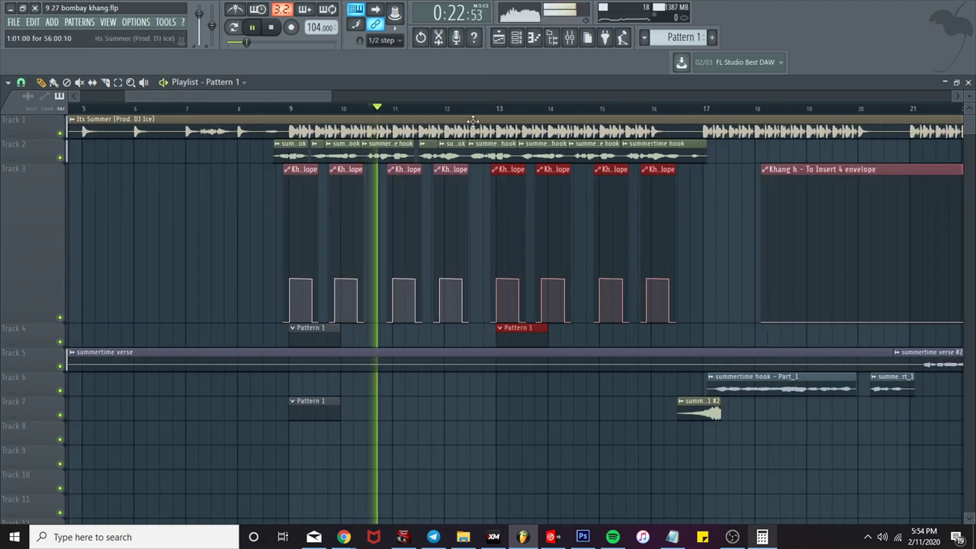
left_click(472, 120)
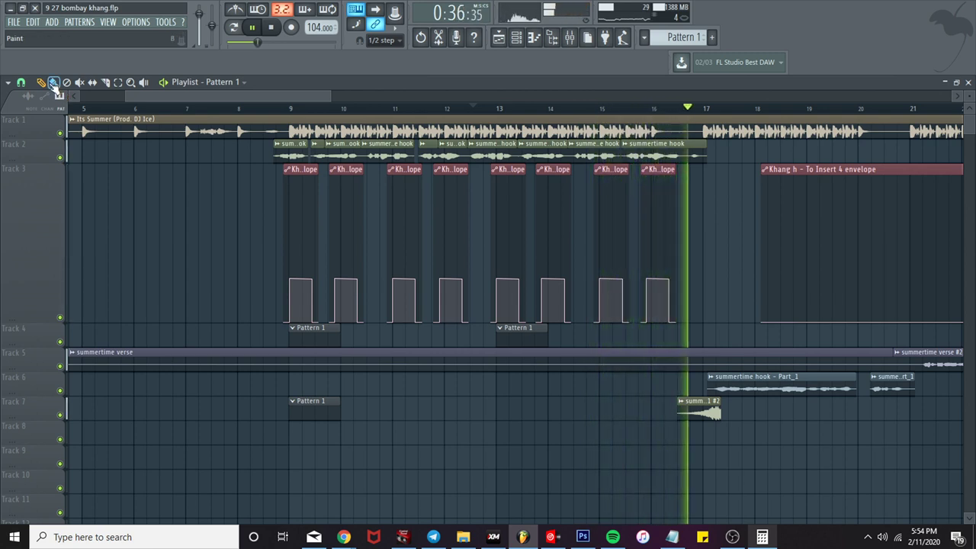
key("space")
left_click(435, 107)
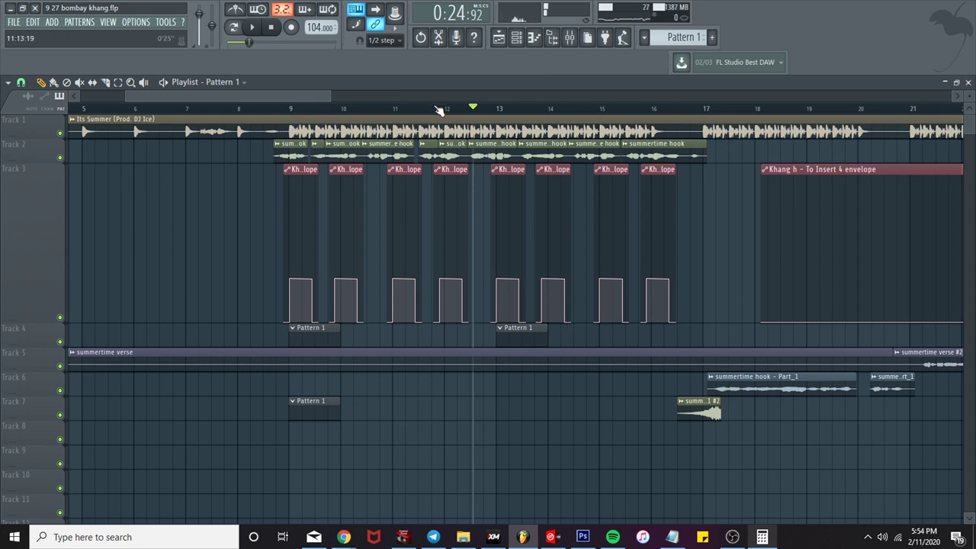
key("space")
Step: Make the last short envelope clip on Track 3, near bar 16, unique
scroll(563, 221, "up", 3)
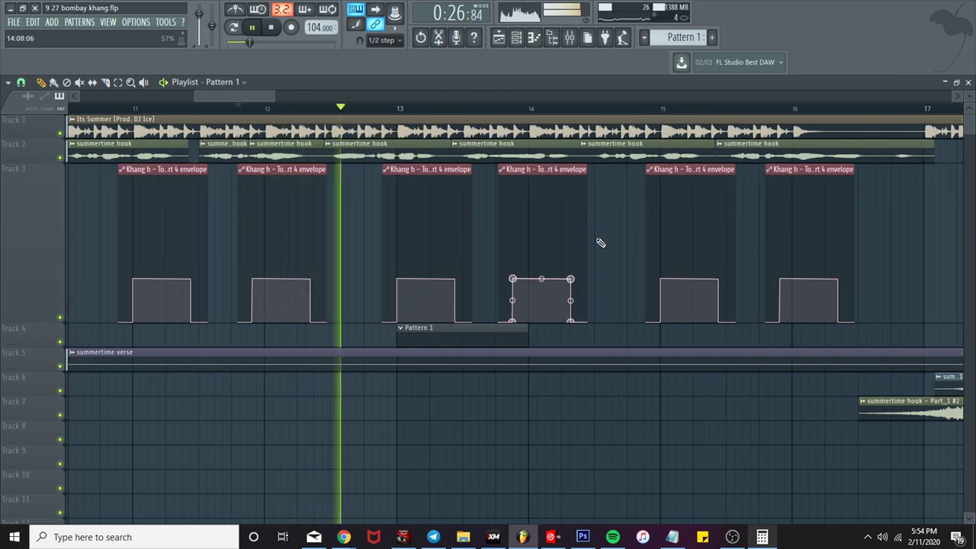
scroll(862, 257, "up", 4)
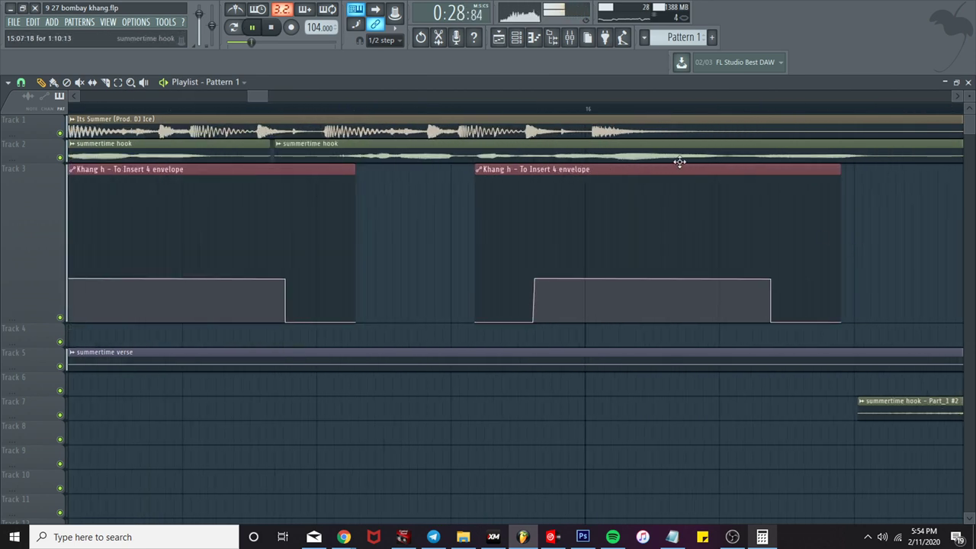
right_click(478, 176)
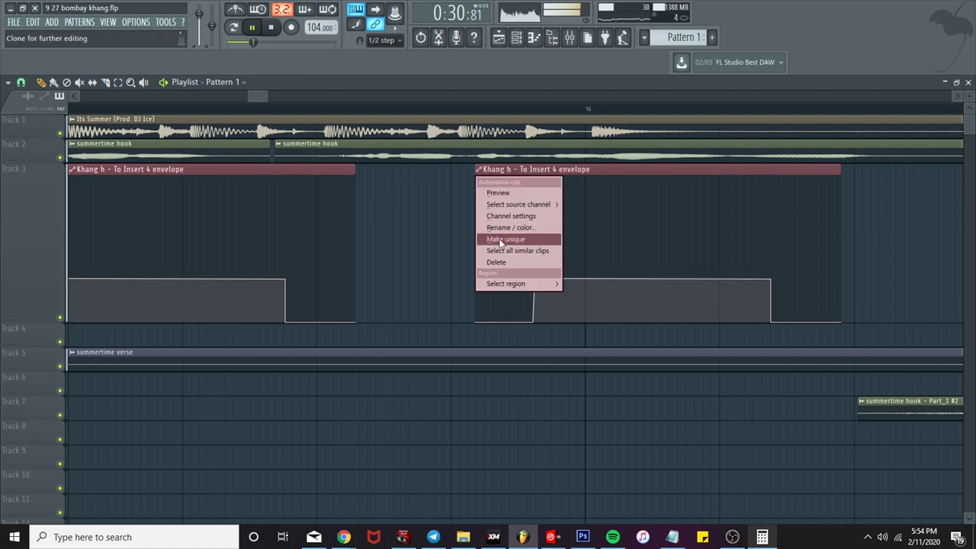
left_click(503, 240)
Step: Stretch the raised section of the unique envelope clip near bar 16 to about bar 16.5 and lengthen the clip to about bar 17.4
left_click_drag(851, 327, 877, 326)
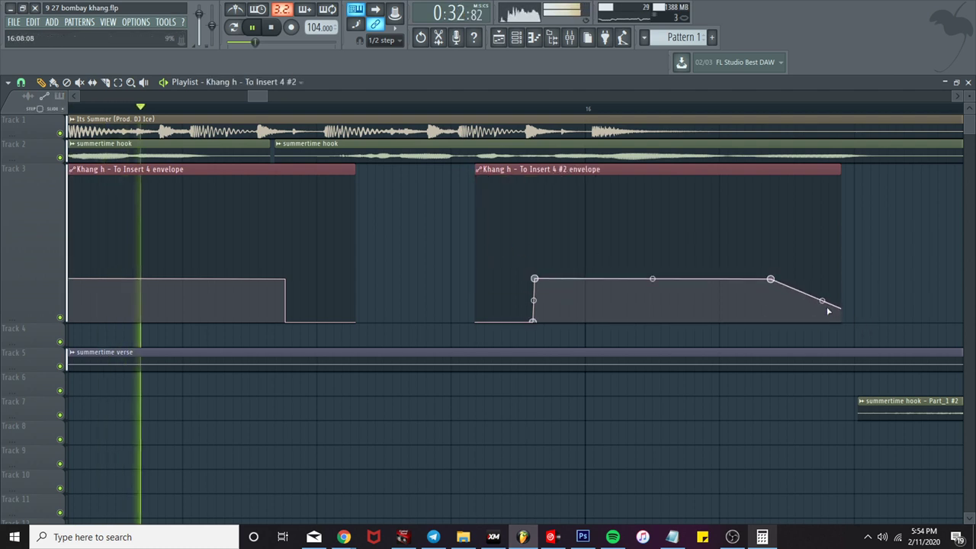
left_click_drag(771, 280, 872, 270)
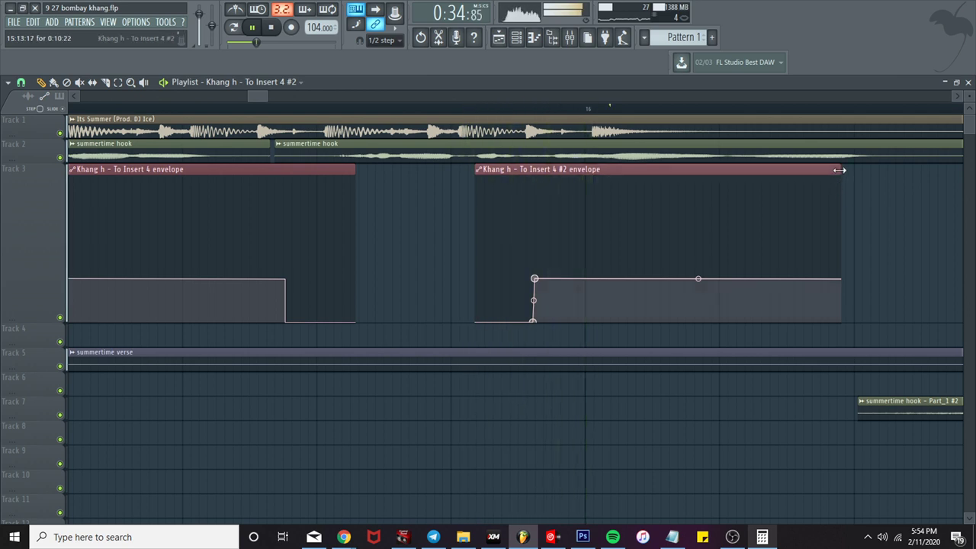
left_click_drag(836, 191, 929, 176)
scroll(883, 209, "down", 1)
scroll(883, 209, "down", 4)
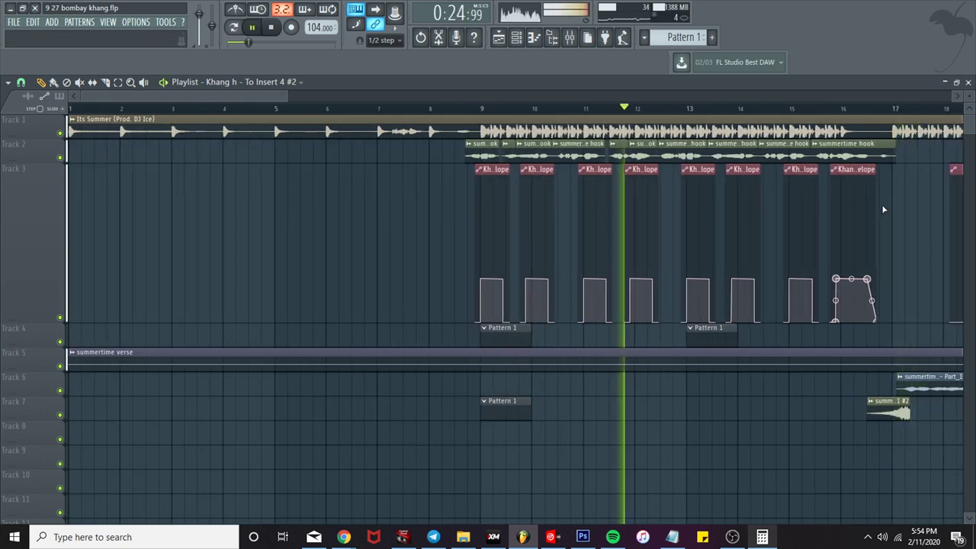
left_click_drag(876, 169, 915, 170)
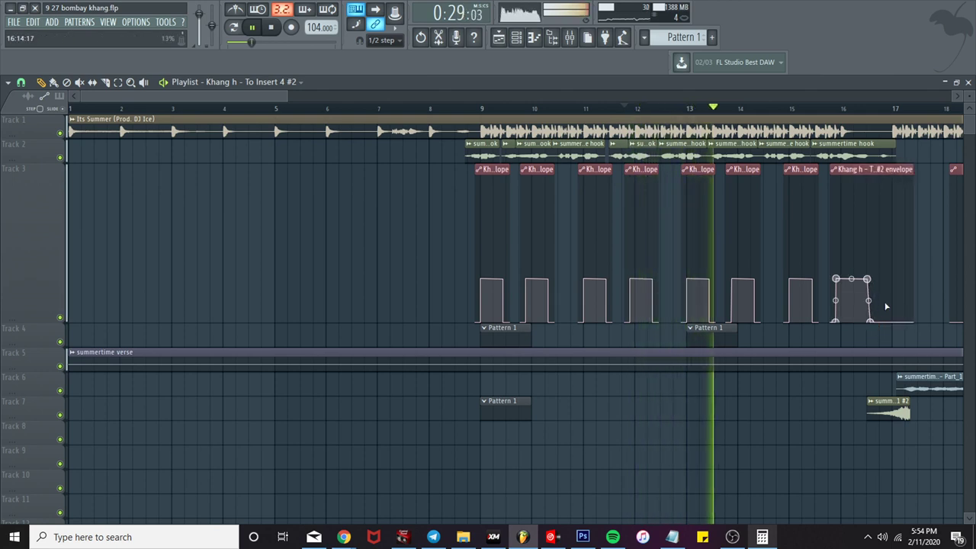
scroll(885, 305, "up", 4)
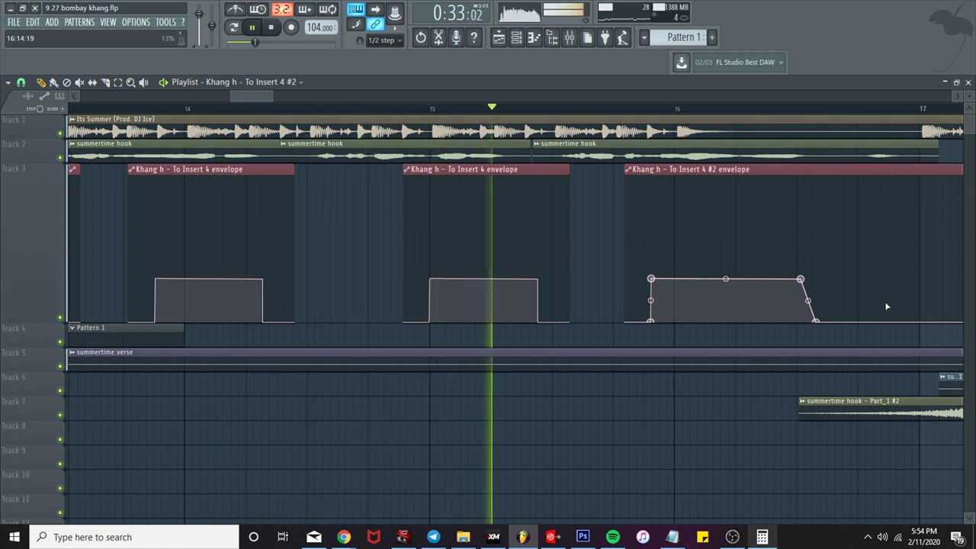
Step: Switch to the trading terminal, view the AUDUSD chart on the H1 and H4 timeframes, and return to the FL Studio playlist
left_click(494, 537)
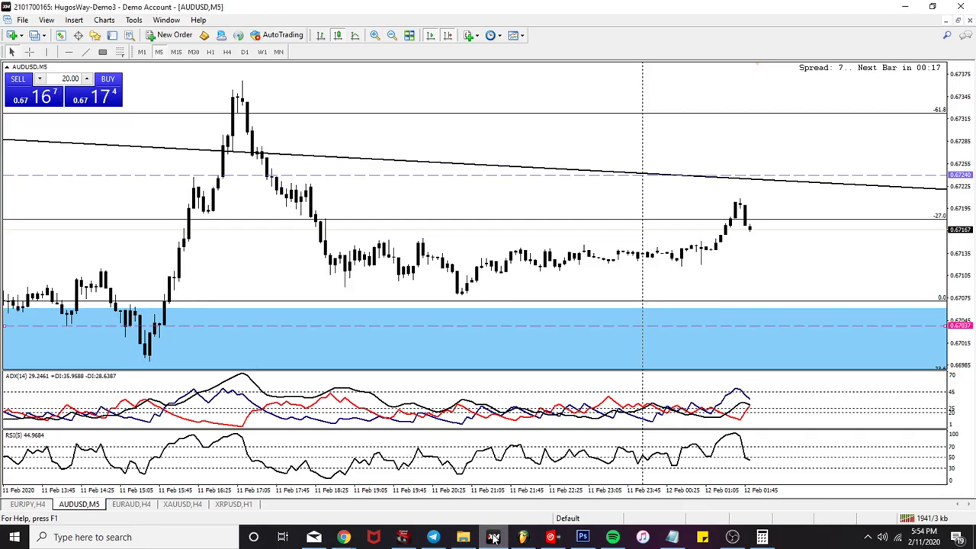
left_click(211, 53)
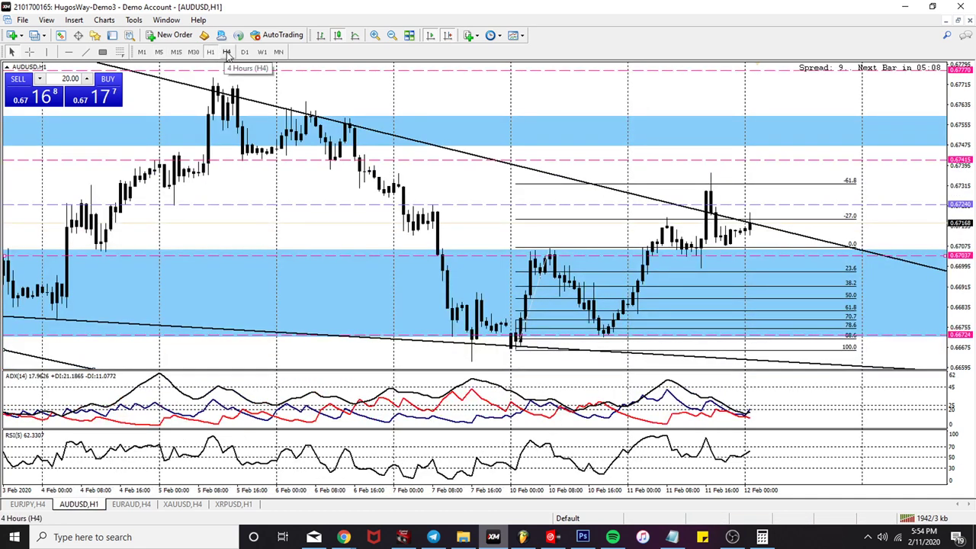
left_click(227, 53)
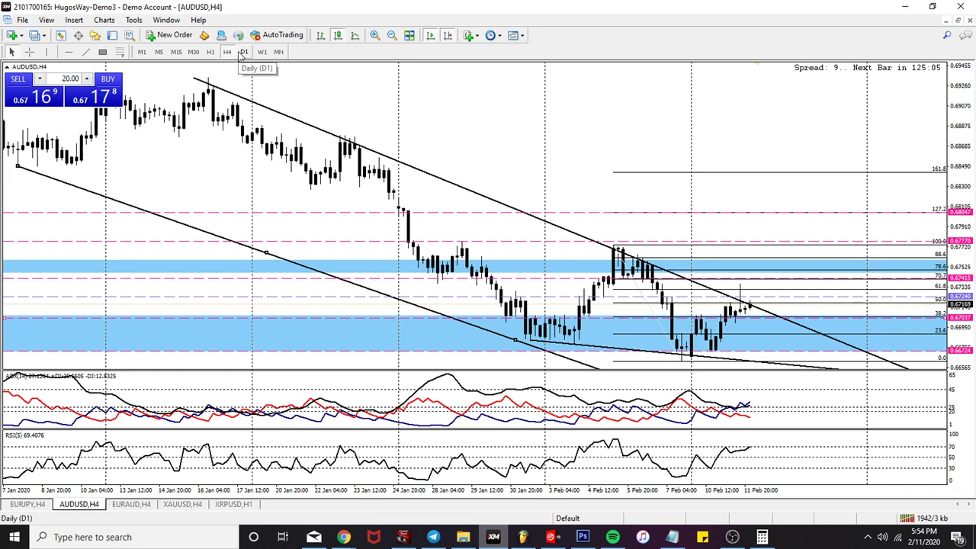
left_click(218, 50)
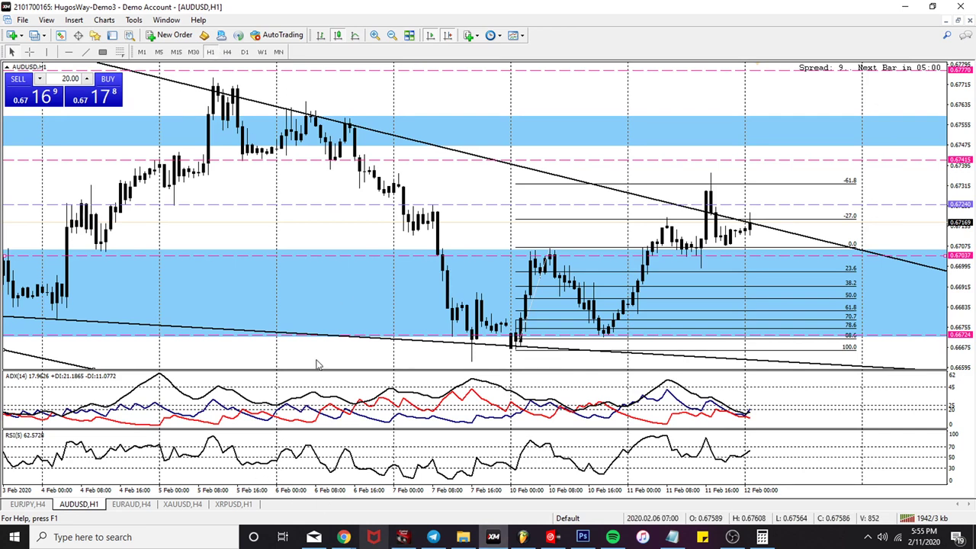
left_click(495, 540)
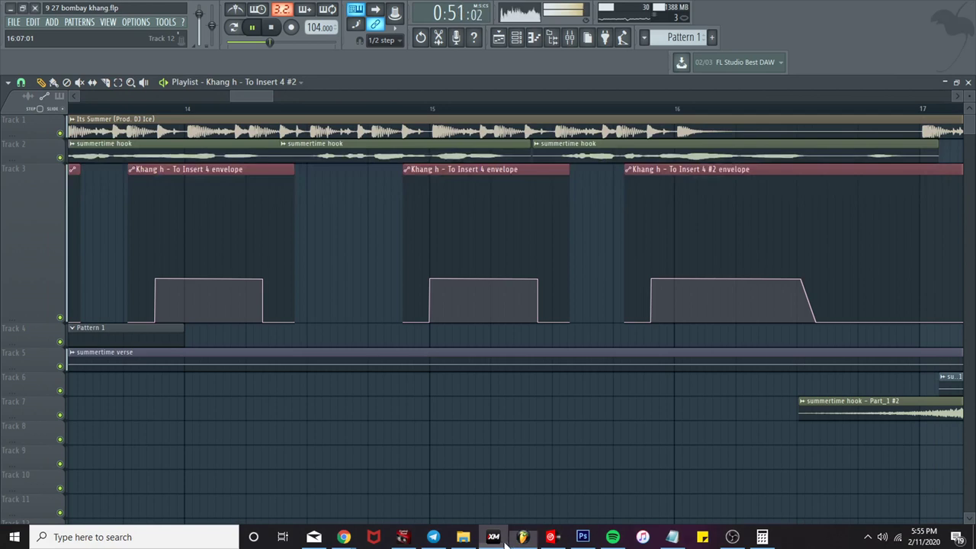
Step: Stop playback and trim the start of the long trailing envelope clip on Track 3 to about bar 26, where the Track 5 summertime verse clip begins
scroll(544, 494, "down", 8)
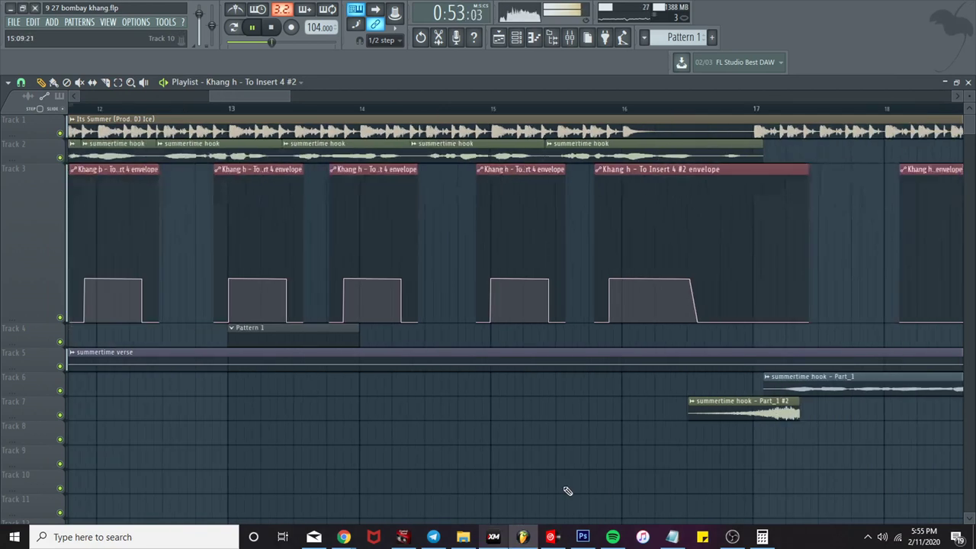
key("space")
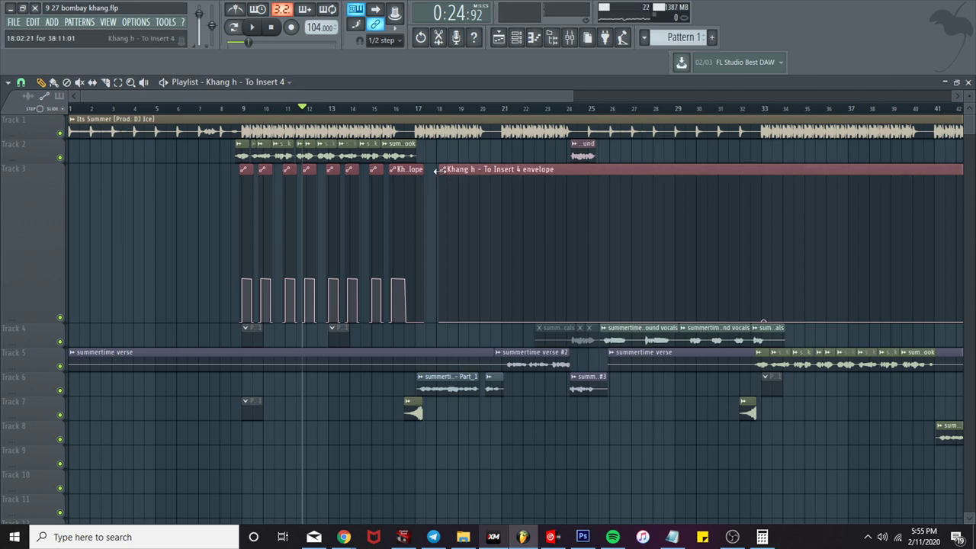
left_click_drag(439, 171, 608, 178)
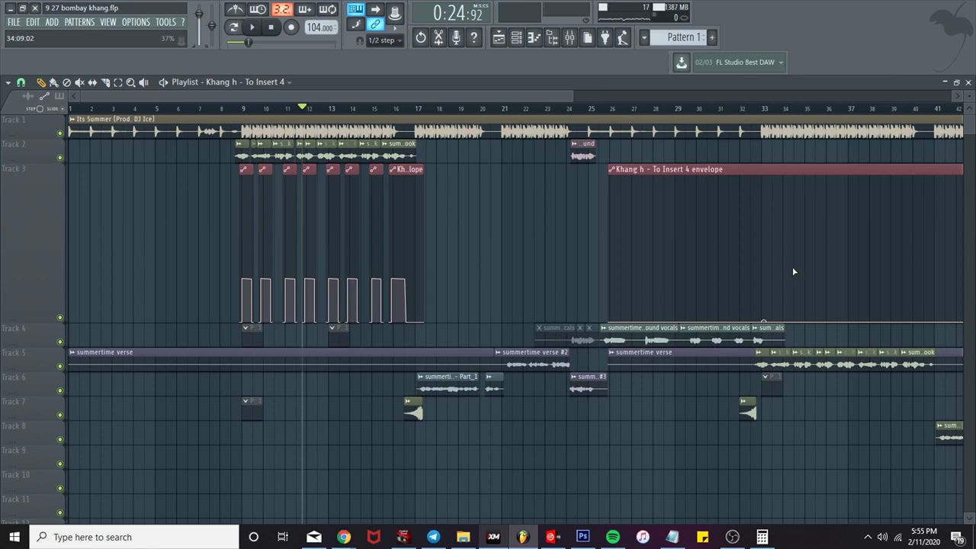
Step: Play the song from about bar 16 and lower the FabFilter Pro-C output level on mixer insert 5 to +7.69 dB
left_click(398, 111)
left_click(568, 38)
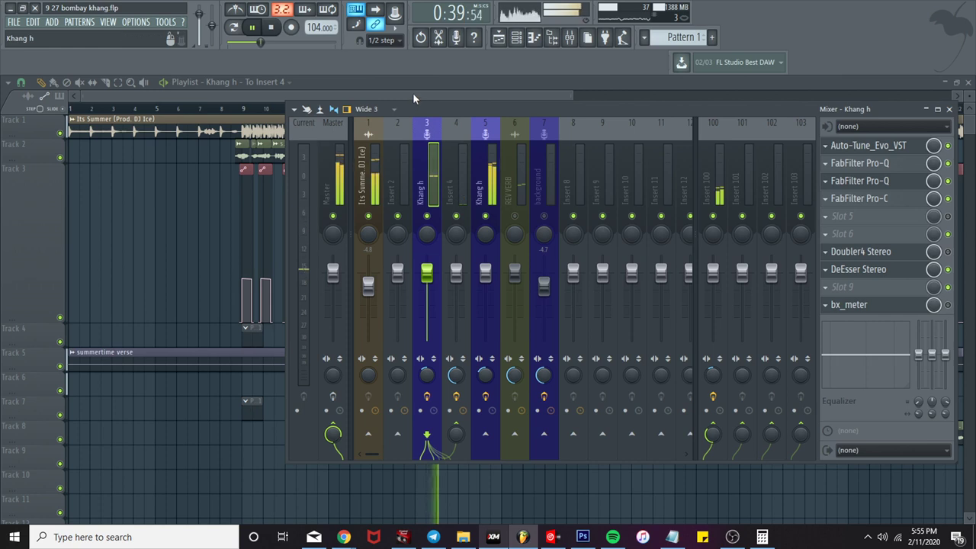
left_click(493, 204)
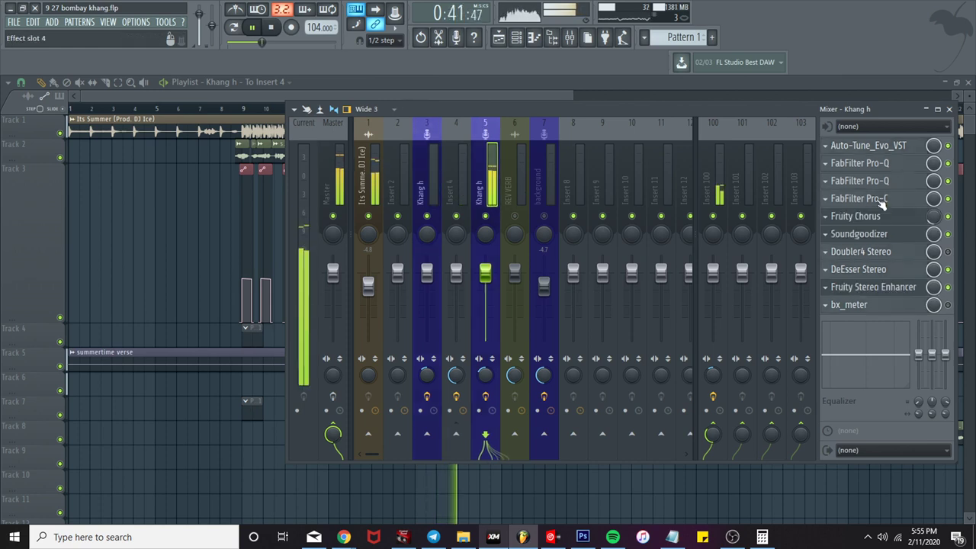
left_click(859, 199)
mouse_move(470, 206)
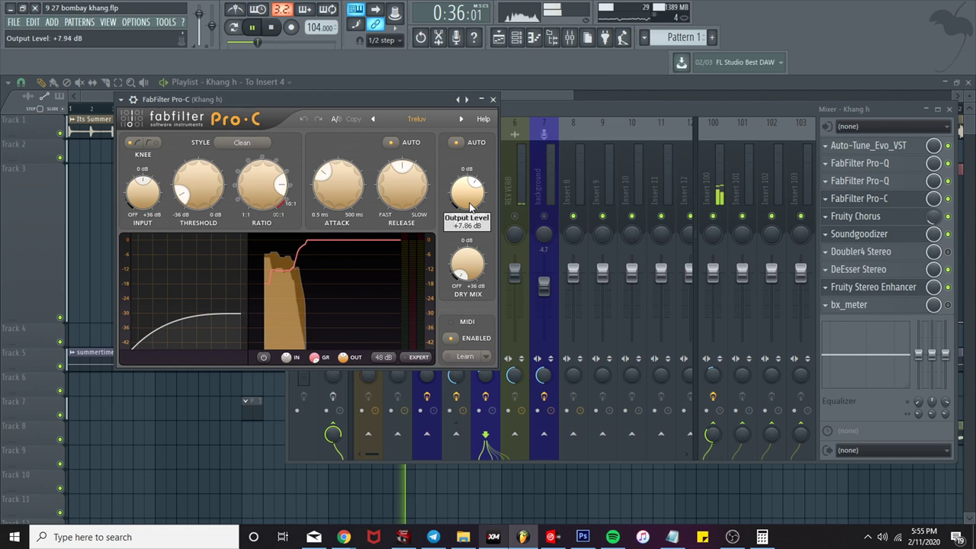
scroll(470, 206, "down", 2)
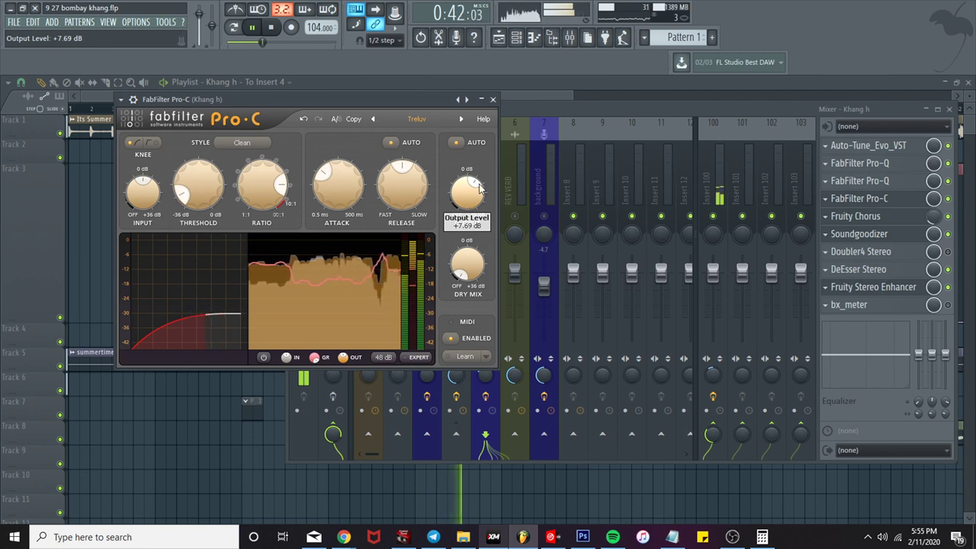
left_click(492, 101)
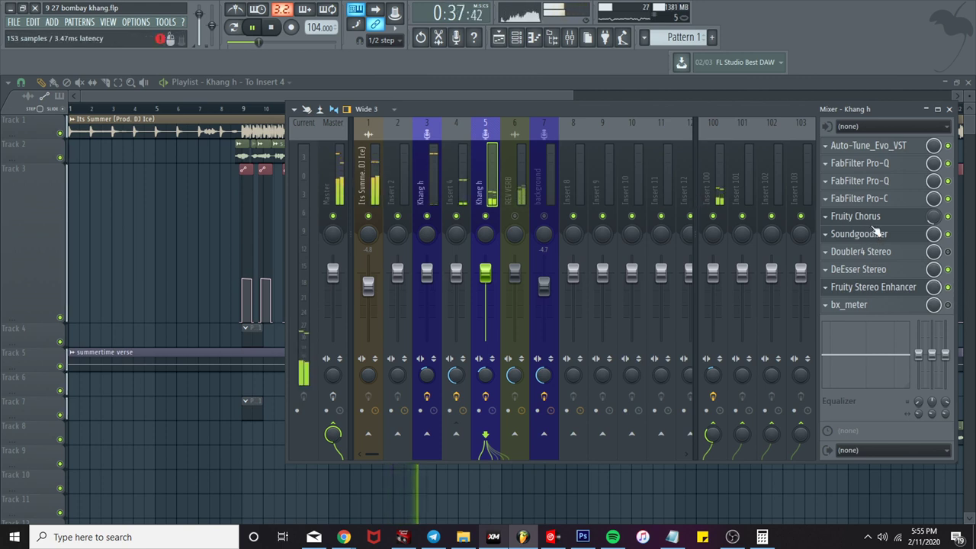
Step: Raise the FabFilter Pro-C output level on mixer insert 5 to +9.43 dB and audition the vocal
left_click(879, 200)
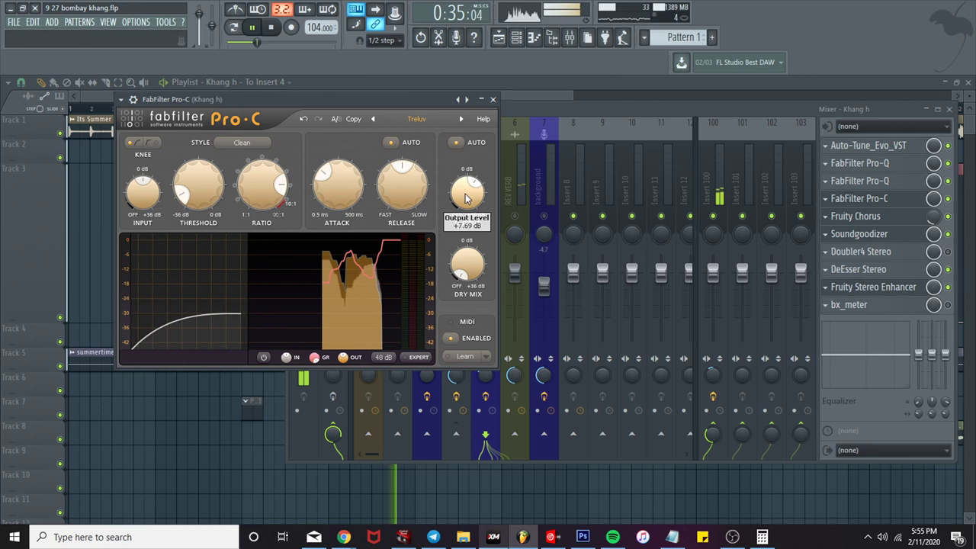
scroll(462, 192, "up", 1)
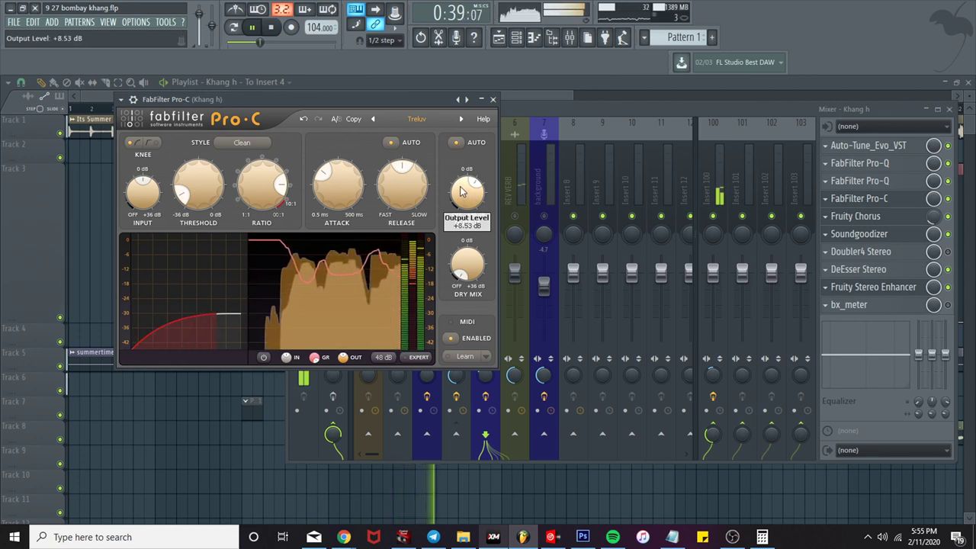
left_click_drag(463, 198, 462, 192)
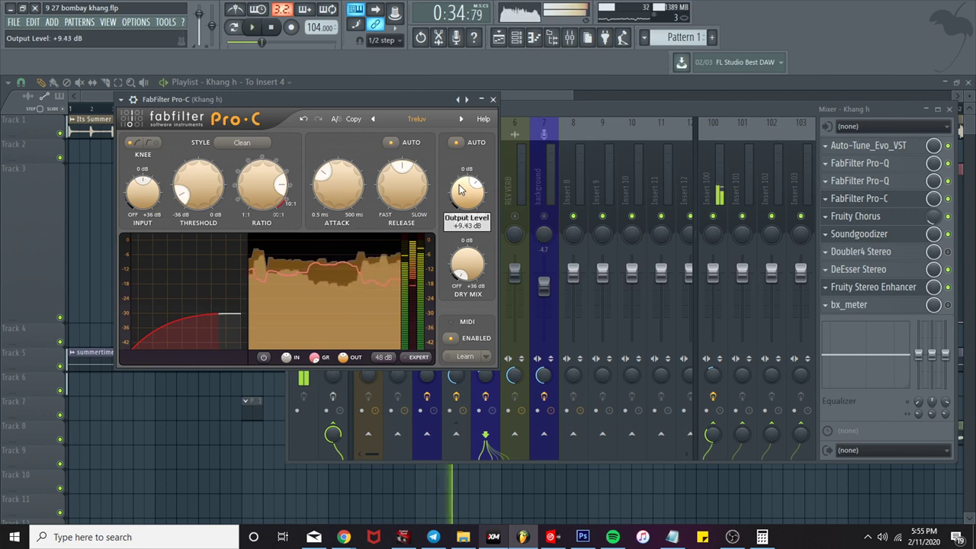
key("space")
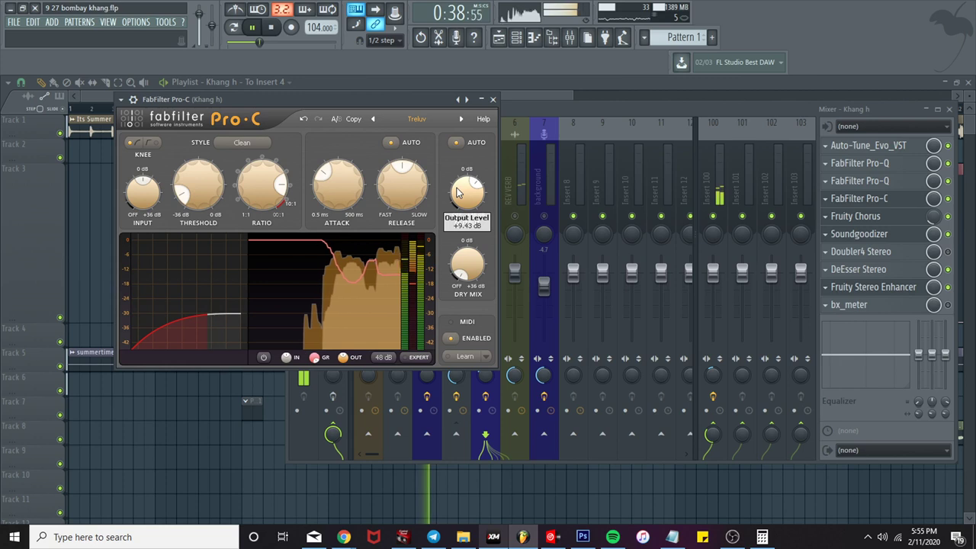
left_click(492, 99)
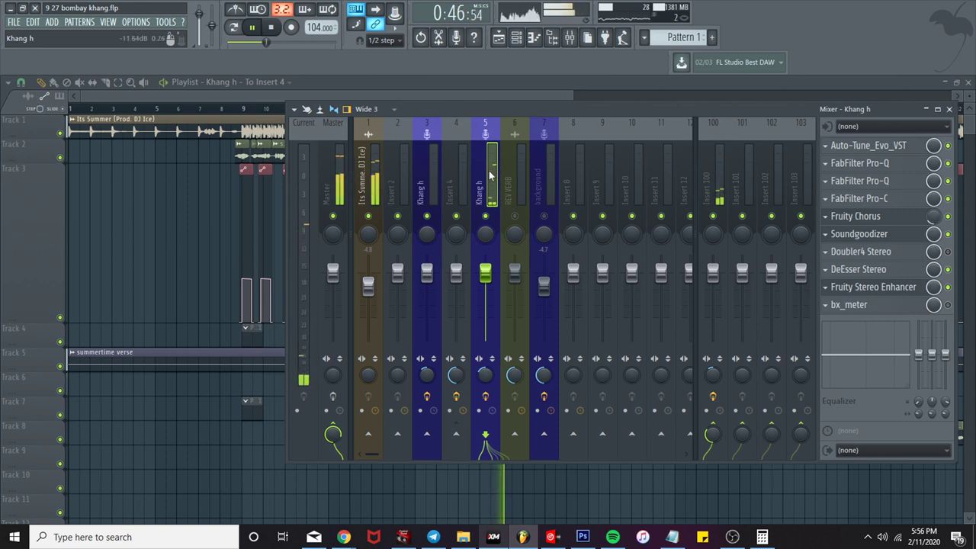
Step: Place a short envelope clip on Track 3 starting at about bar 18.6 and play that passage to check it against the vocal
left_click(407, 97)
left_click(380, 108)
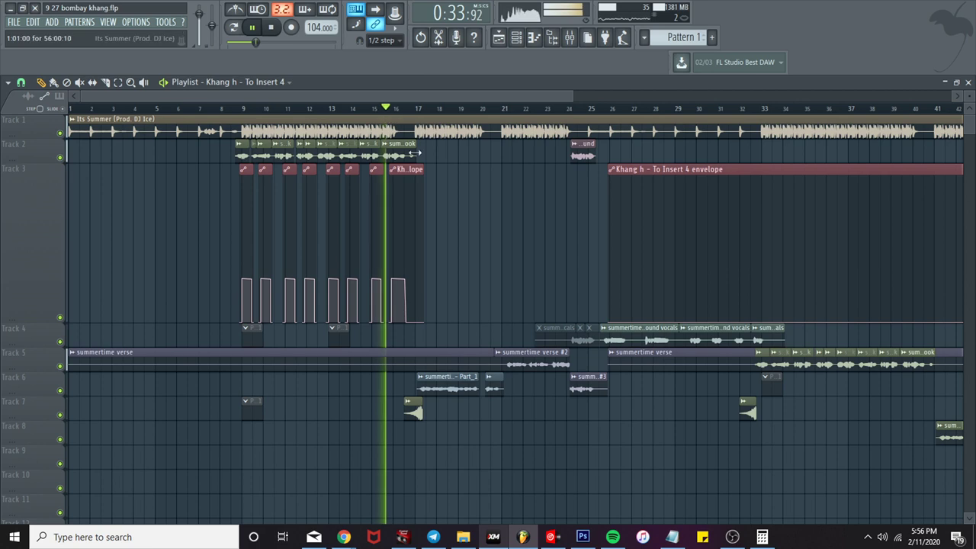
scroll(404, 170, "up", 3)
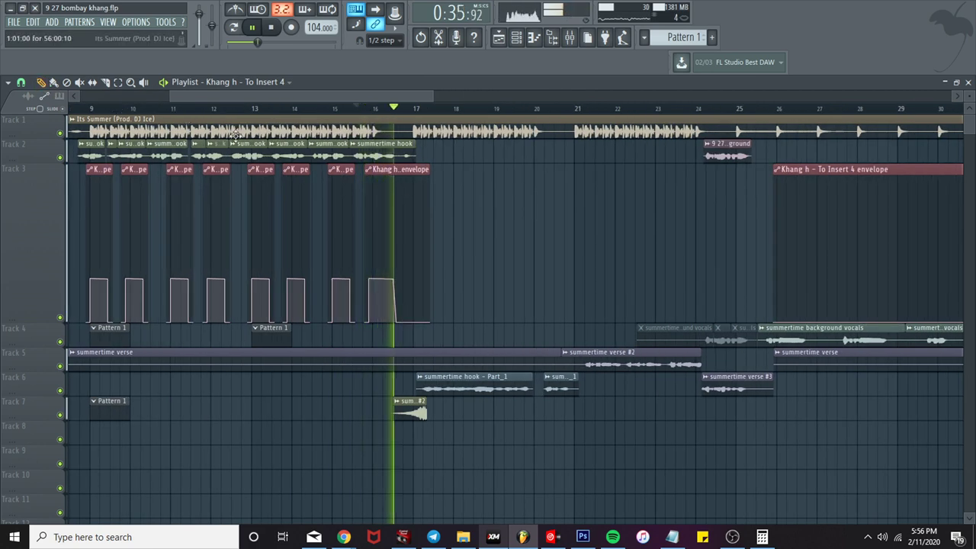
scroll(475, 242, "up", 5)
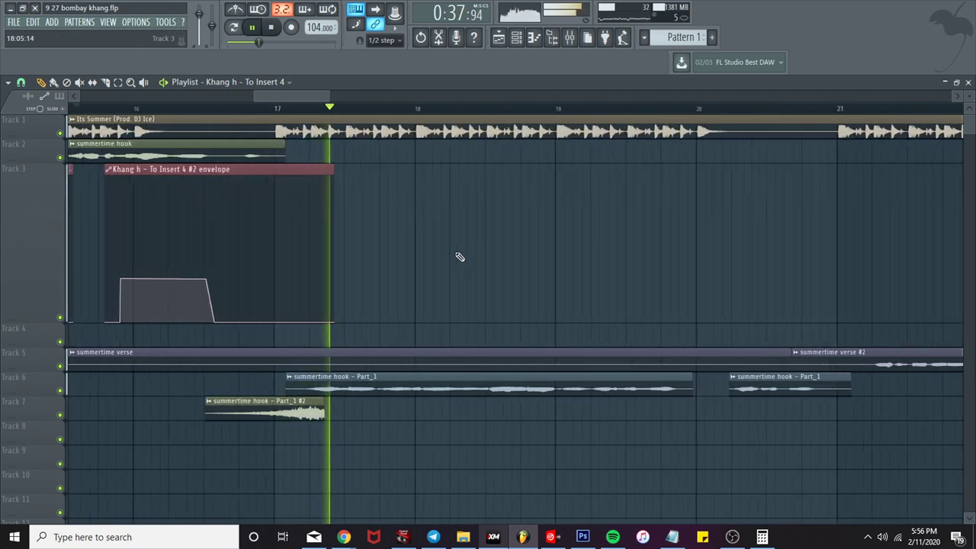
scroll(582, 279, "up", 3)
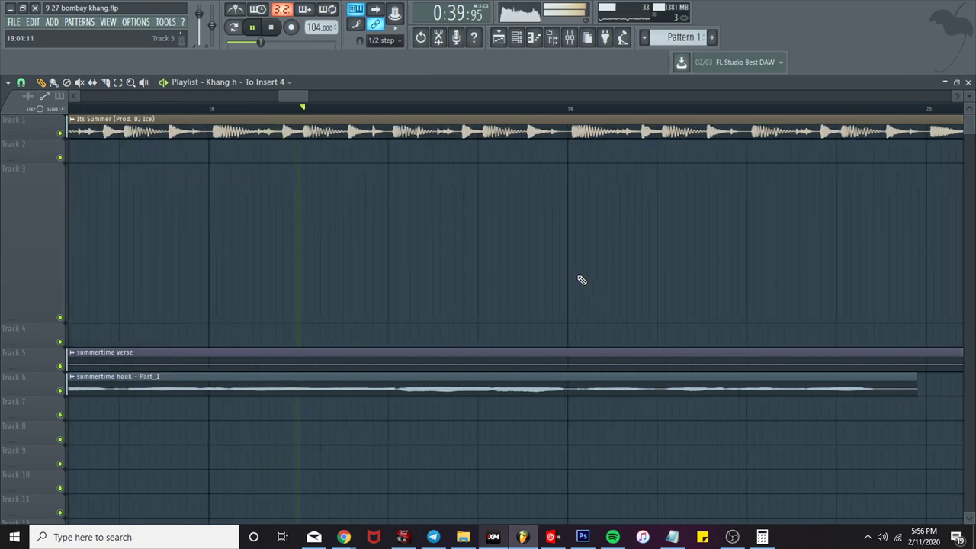
left_click_drag(496, 281, 439, 283)
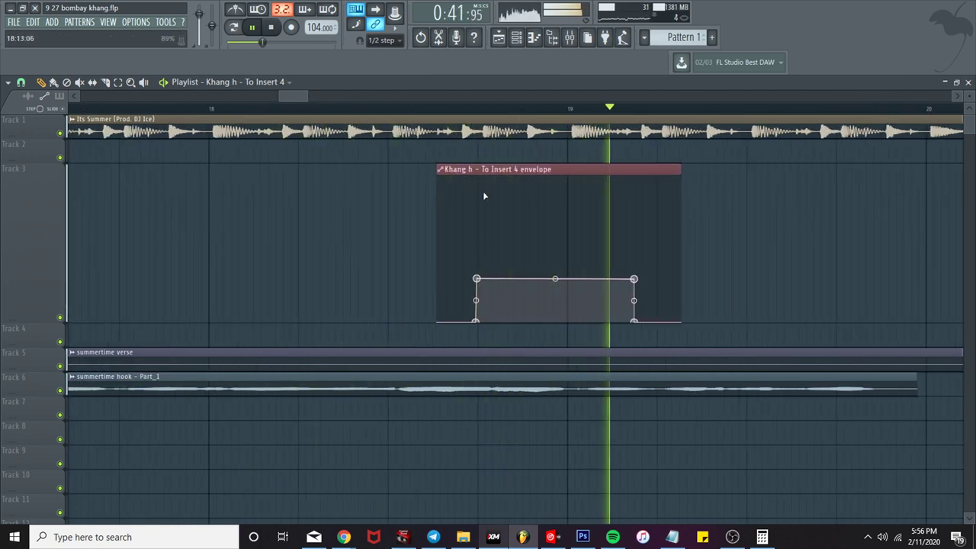
left_click(482, 111)
left_click(375, 110)
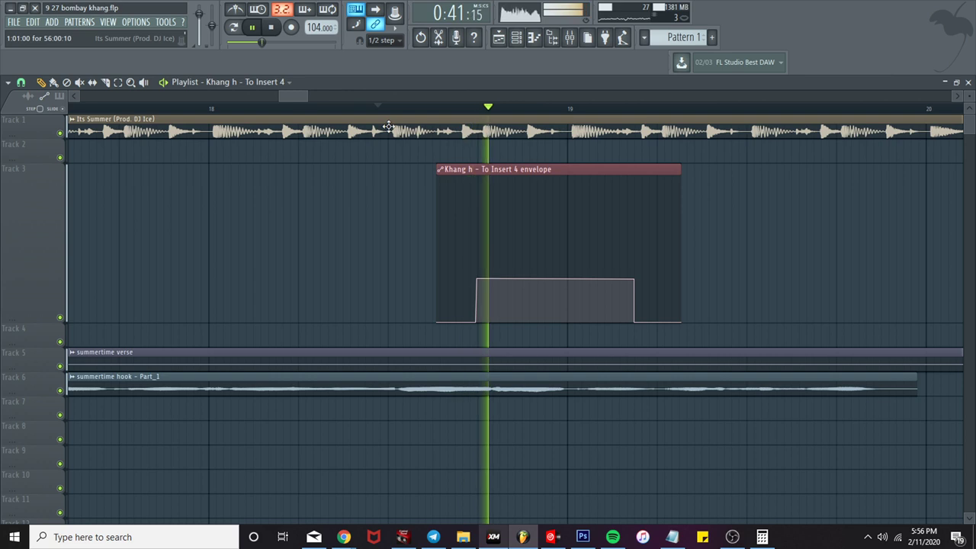
Step: Play from before bar 17 and place two more short envelope clips on Track 3, starting at about bar 17.3 and bar 18
scroll(389, 126, "down", 3)
left_click_drag(315, 98, 302, 98)
left_click(315, 109)
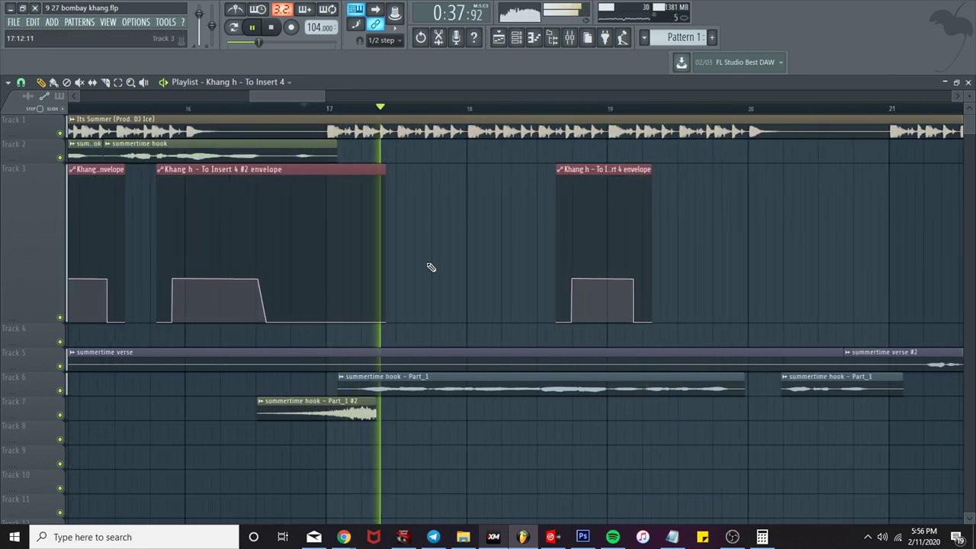
left_click(375, 279)
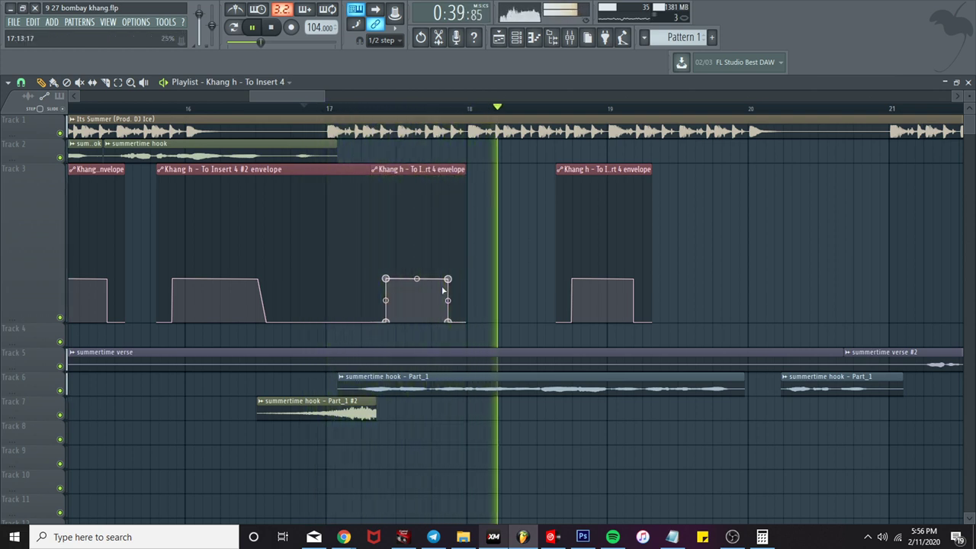
left_click(468, 281)
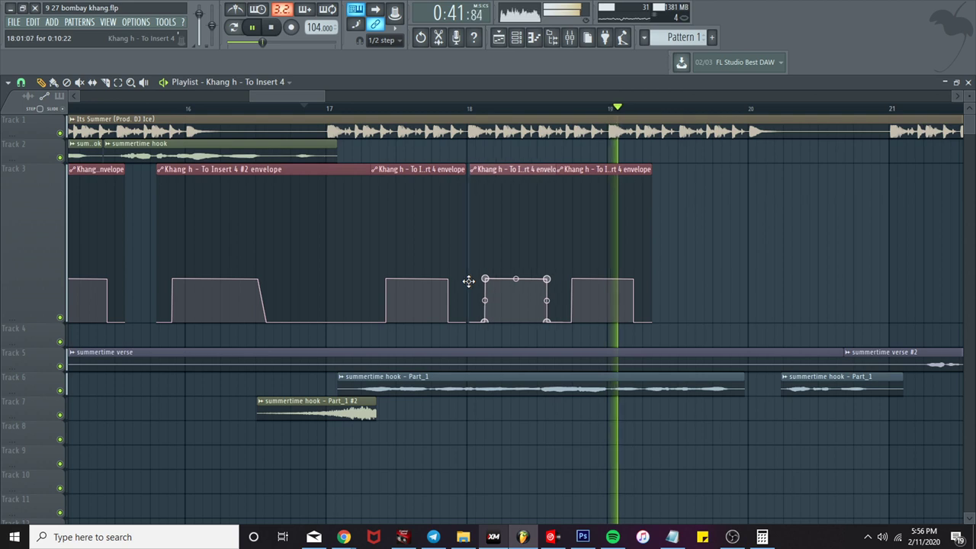
Step: Mute the beat on Track 1 and play the vocal on its own from just before bar 17
left_click(61, 132)
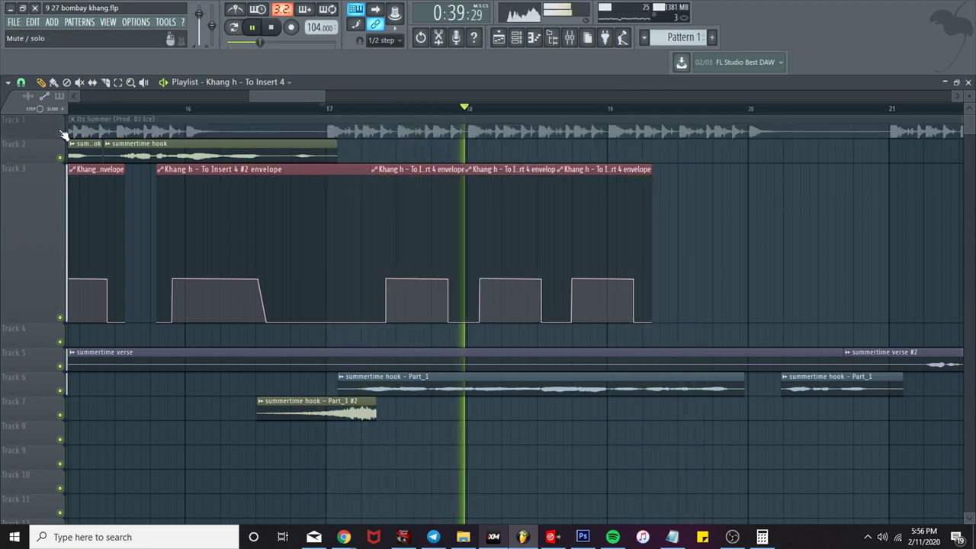
left_click(571, 38)
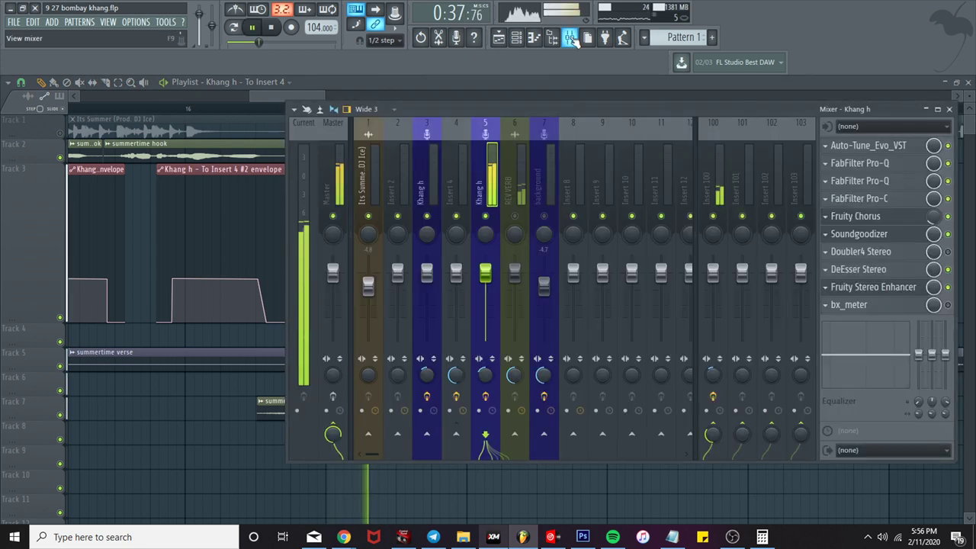
key("space")
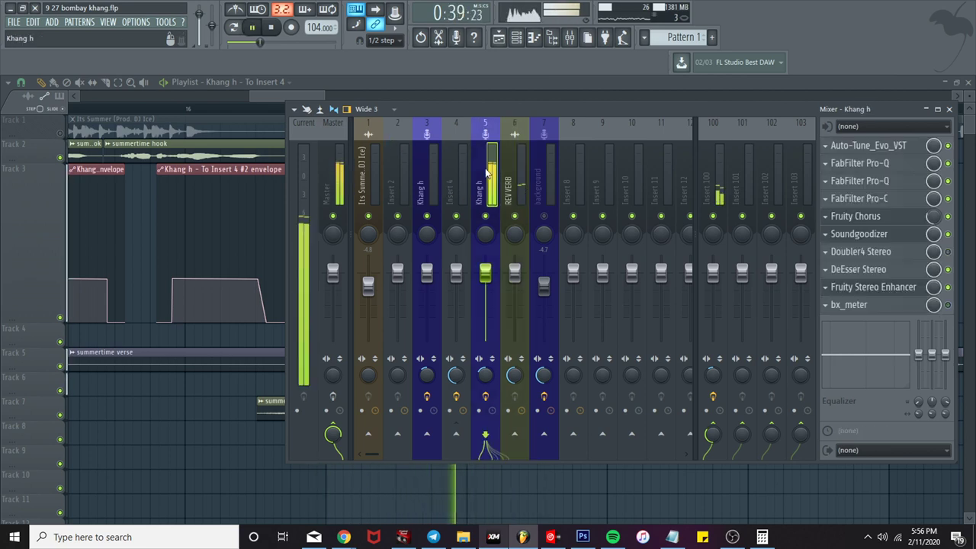
left_click(310, 96)
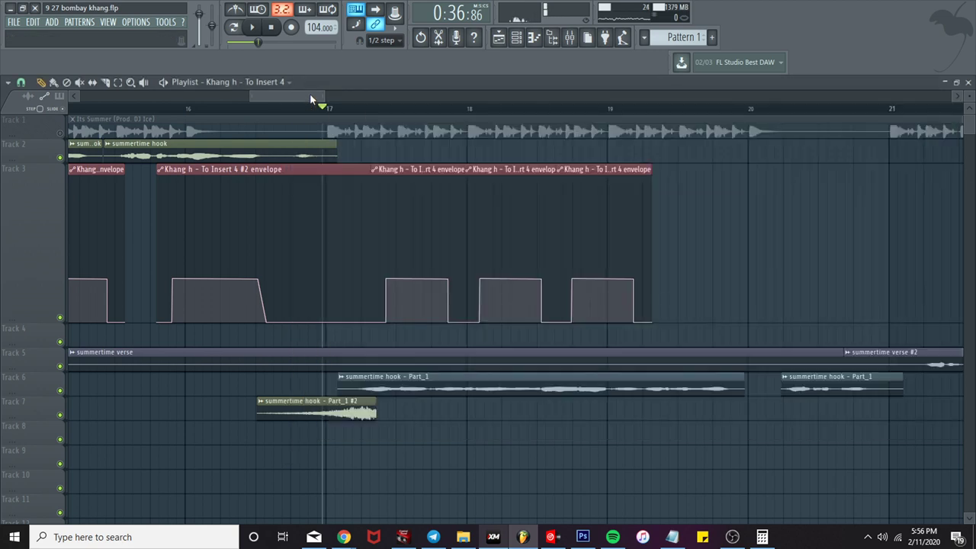
key("space")
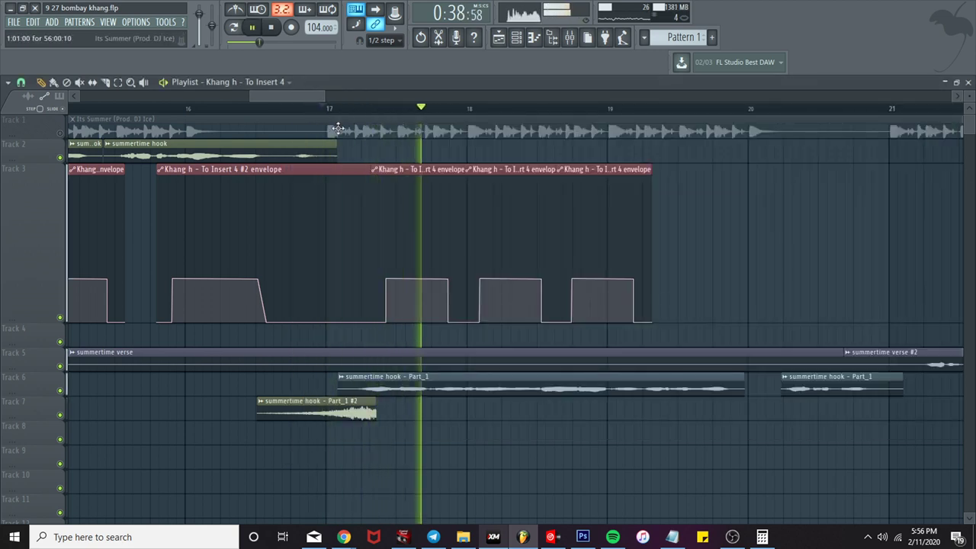
Step: Play the vocal and compare vocal inserts 3 and 5 with delay insert 4, checking their effects and sends
left_click(570, 39)
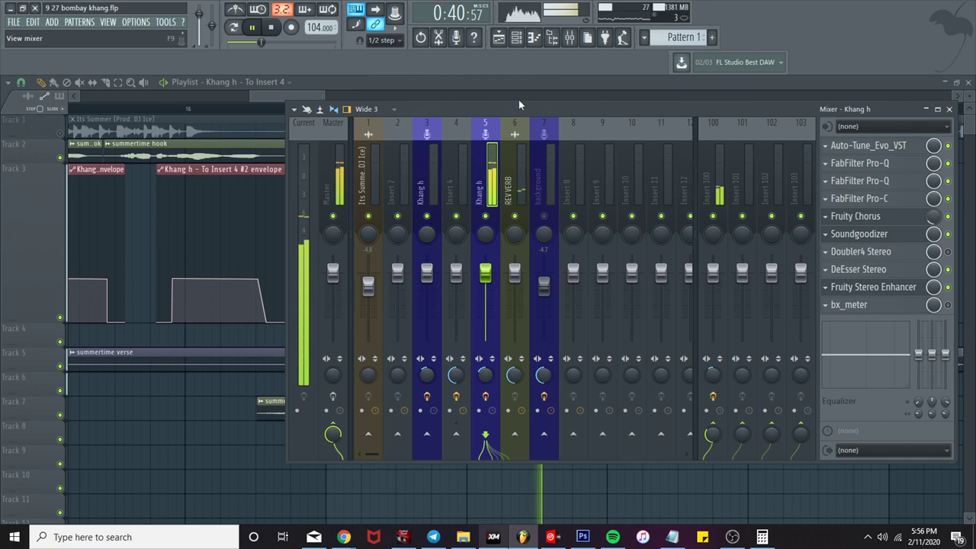
left_click(456, 160)
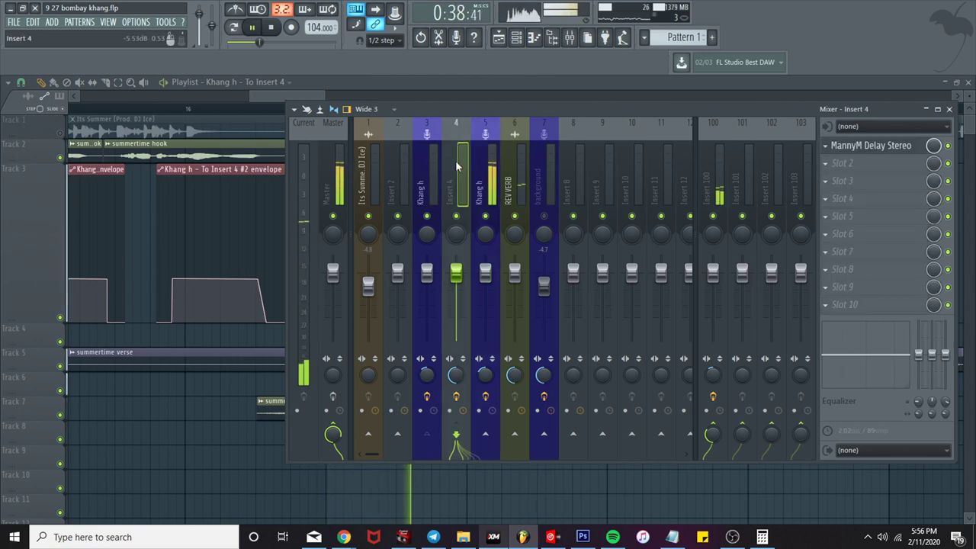
left_click(431, 160)
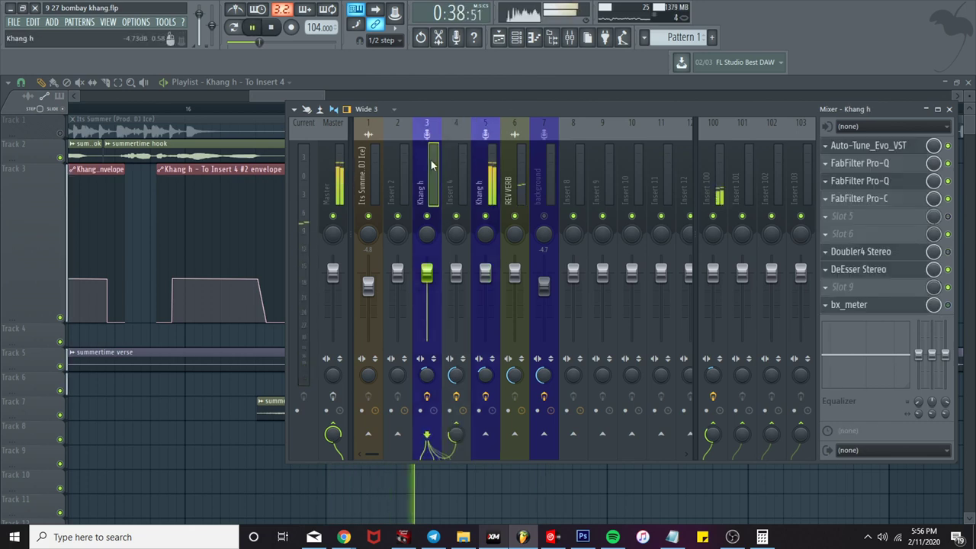
key("space")
left_click(455, 160)
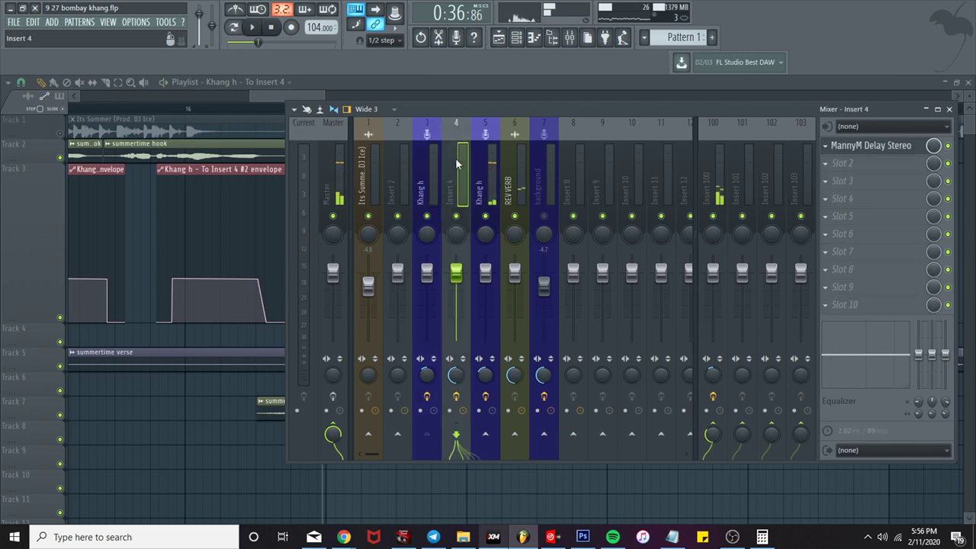
key("space")
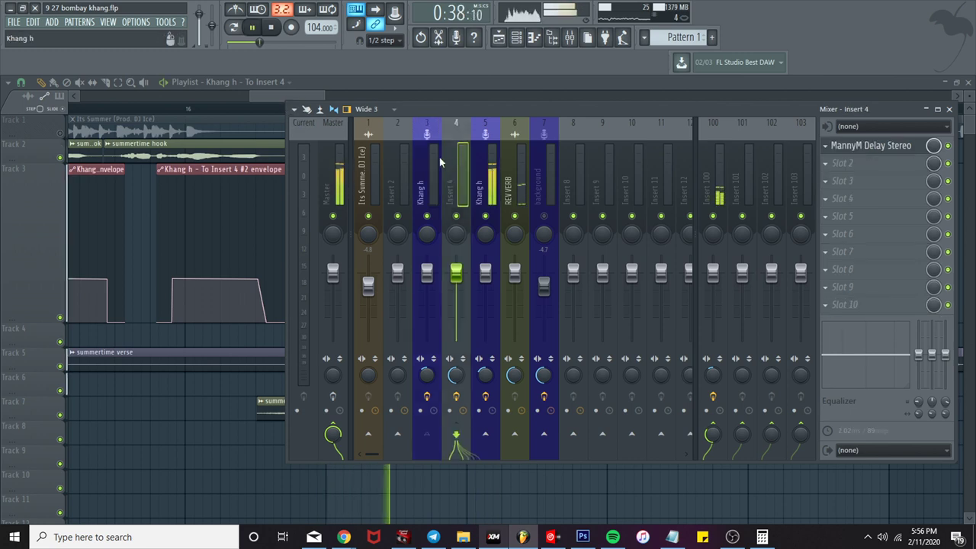
left_click(483, 177)
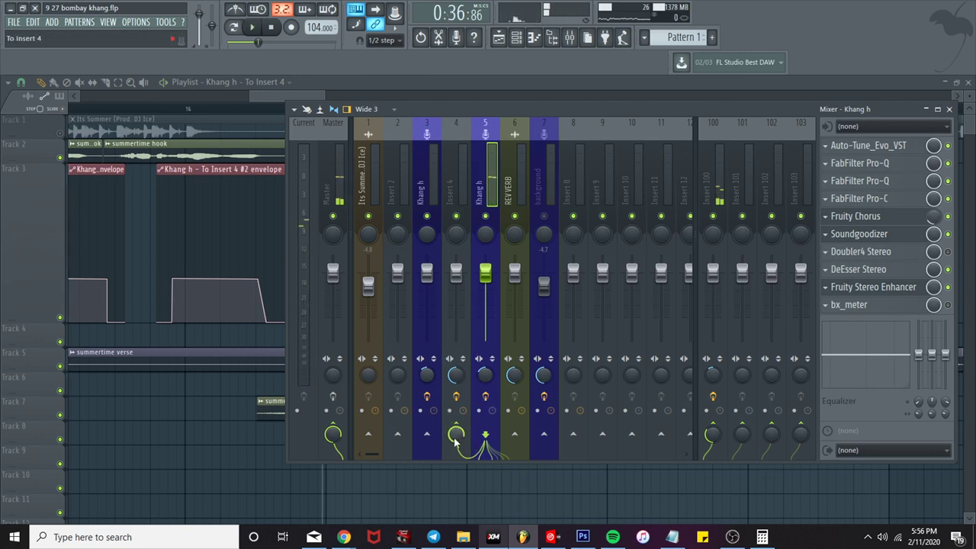
left_click(422, 202)
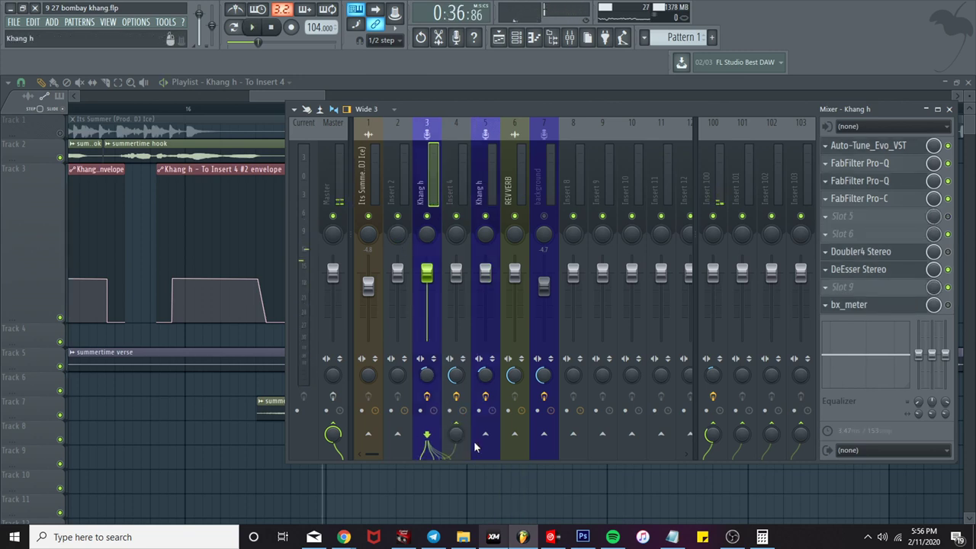
Step: Copy the upper point value of the Track 3 envelope near bar 16 and paste it onto the send from insert 5 to insert 4
right_click(174, 280)
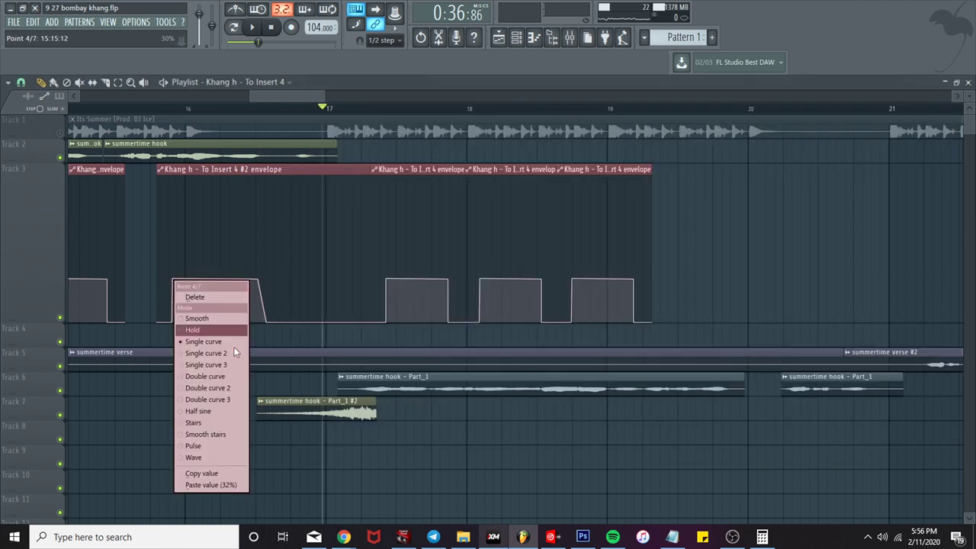
left_click(223, 473)
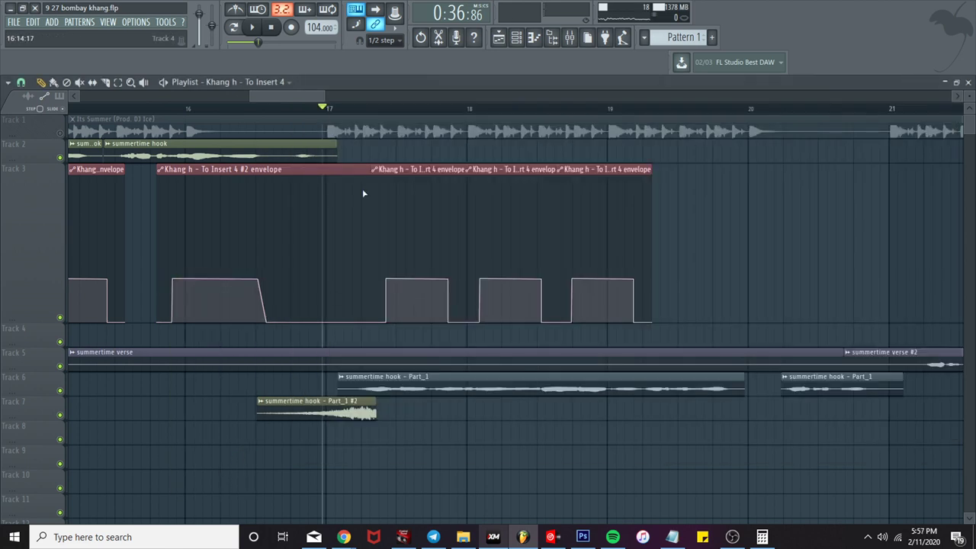
left_click(569, 39)
left_click(486, 180)
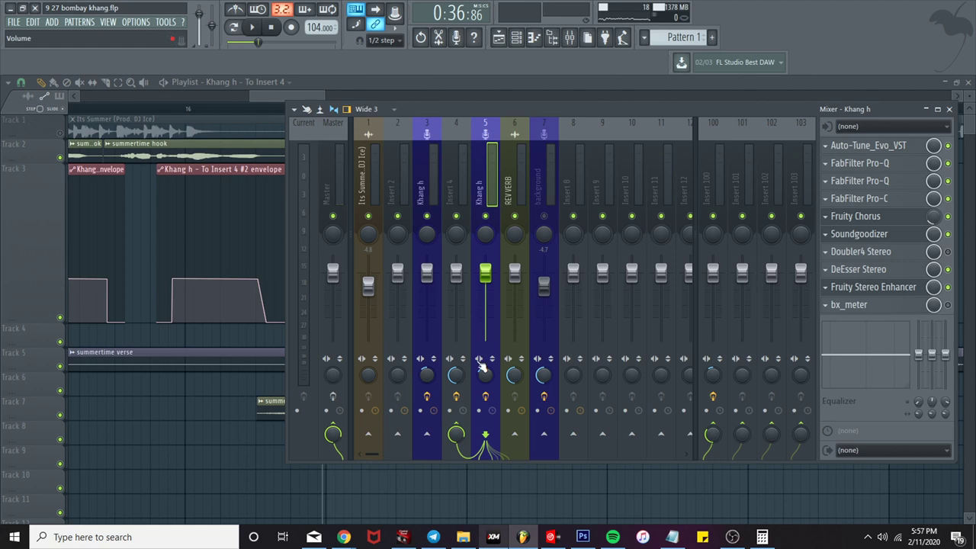
right_click(456, 441)
left_click(515, 483)
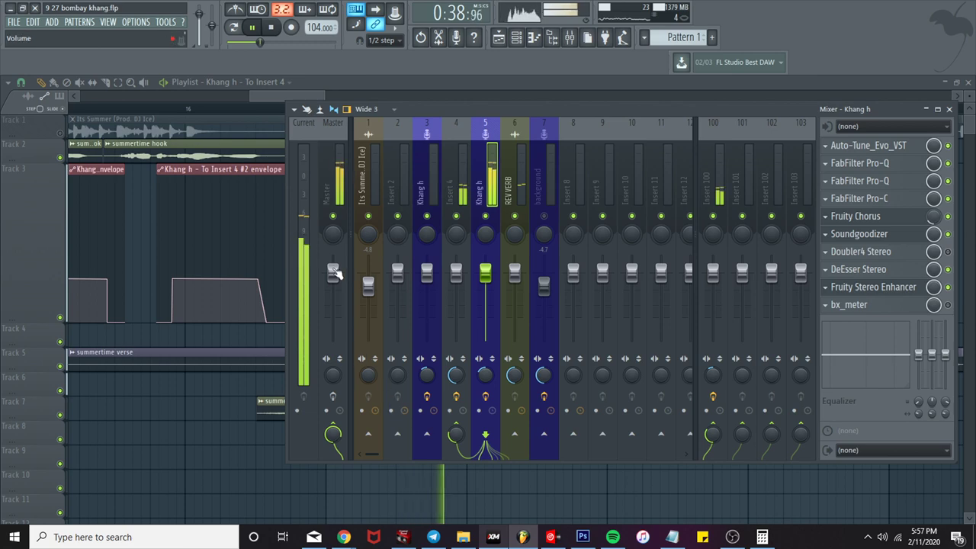
Step: Unmute the beat on Track 1 and delete the three short envelope clips between bars 17 and 19.5 on Track 3
left_click(311, 88)
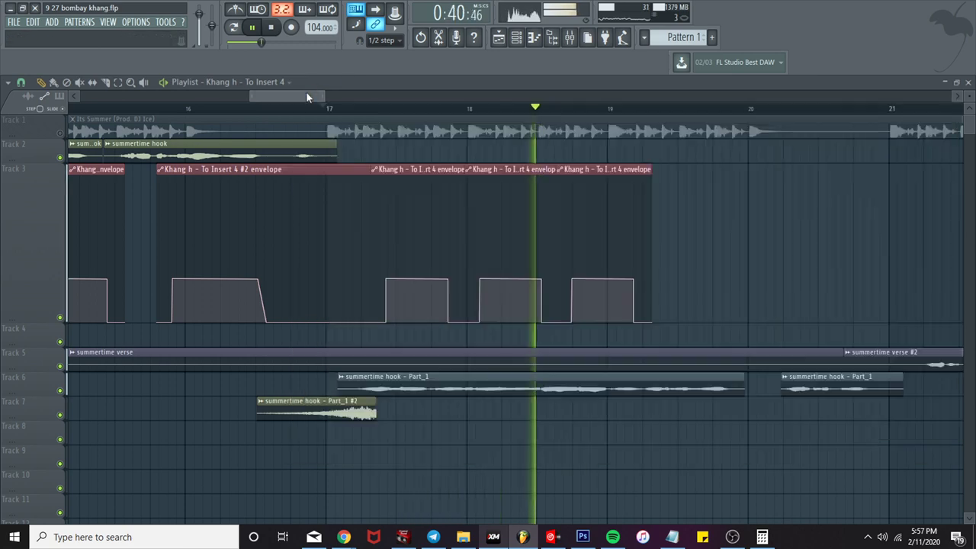
left_click(60, 133)
key("space")
key("space")
scroll(112, 137, "down", 3, "ctrl")
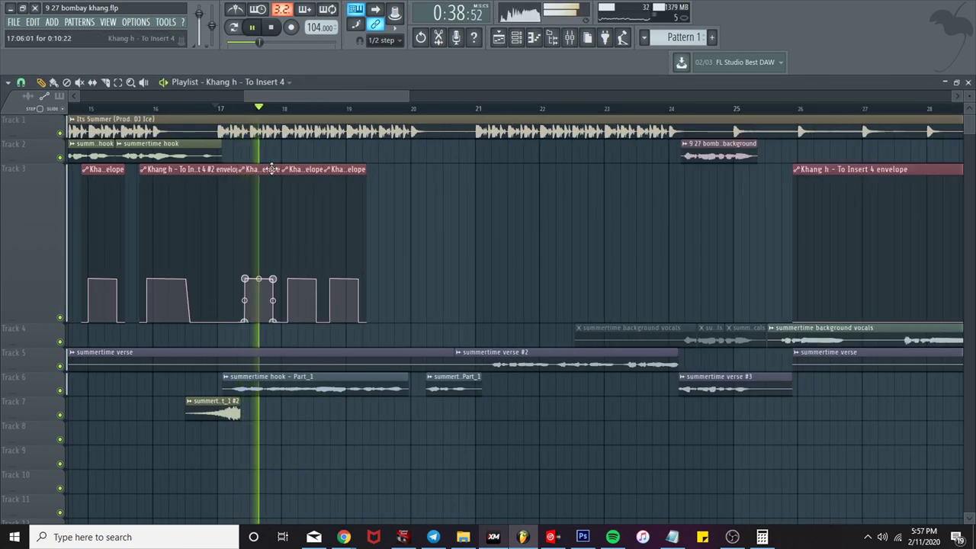
right_click(338, 170)
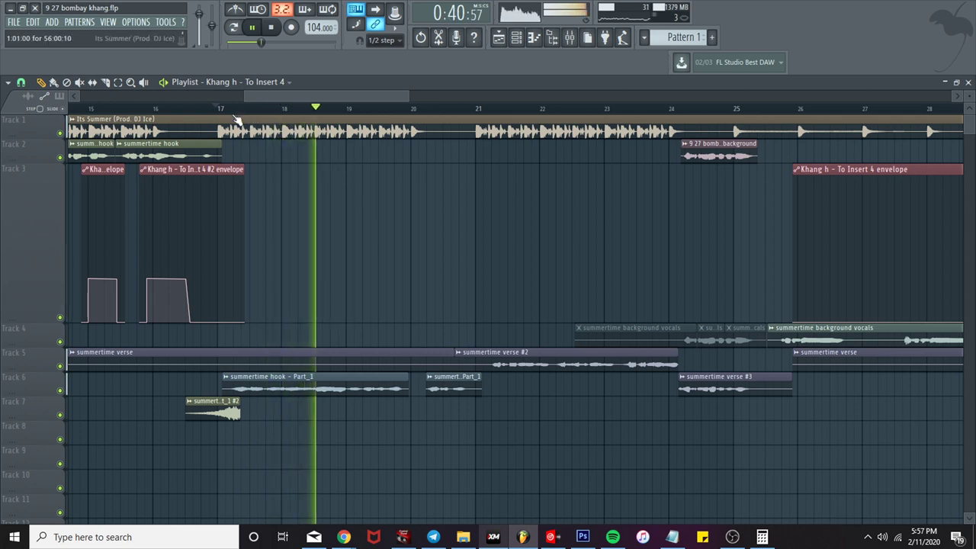
Step: Play from about bar 15 into the part after the hook and watch the vocal and delay insert levels in the mixer
left_click(224, 109)
left_click(112, 109)
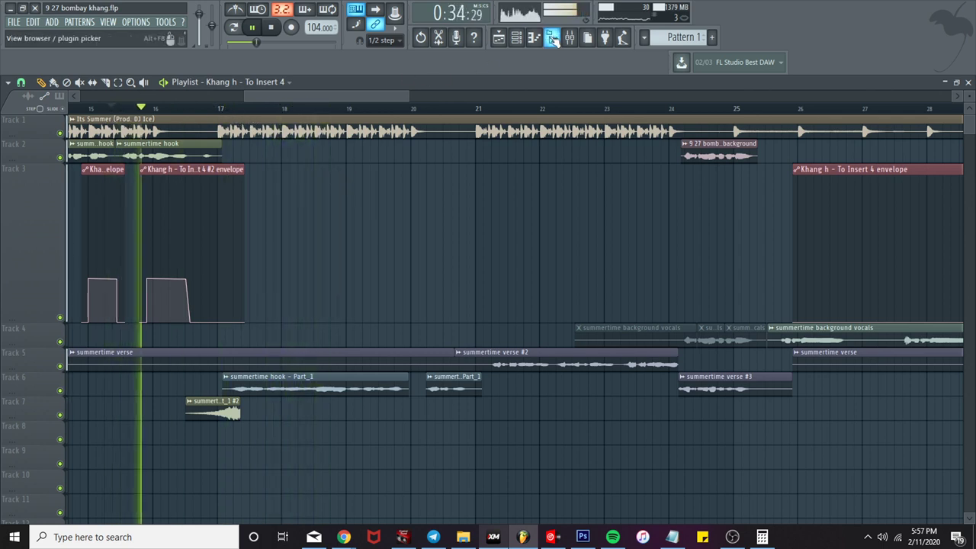
key("F9")
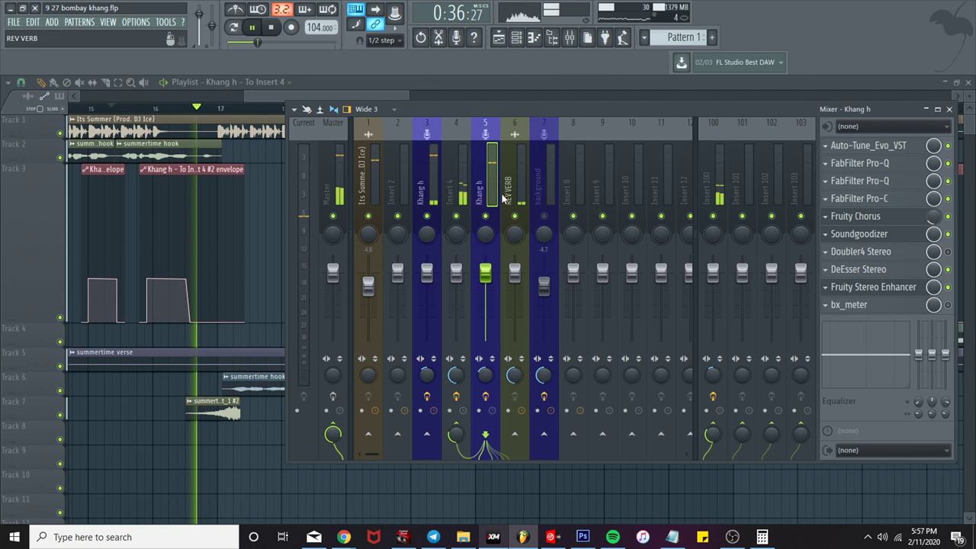
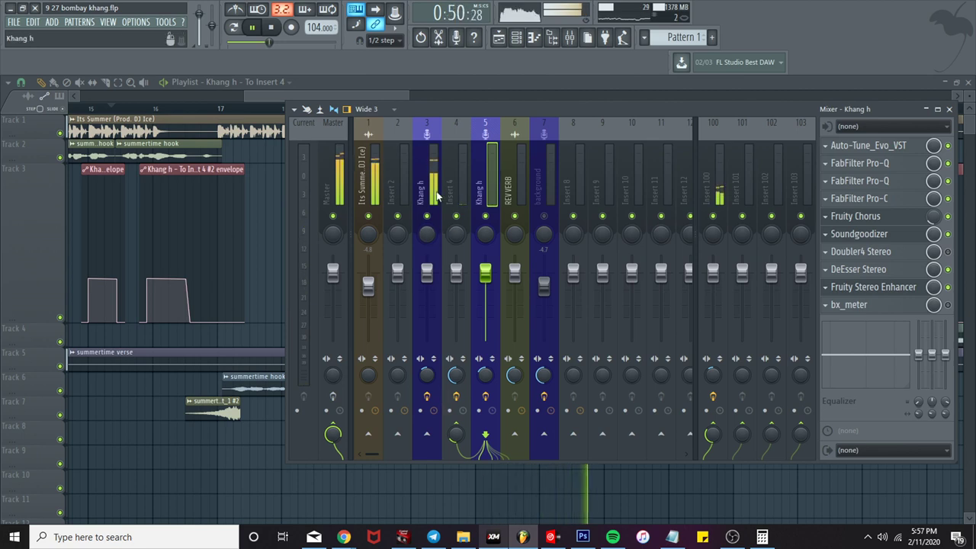
key("F9")
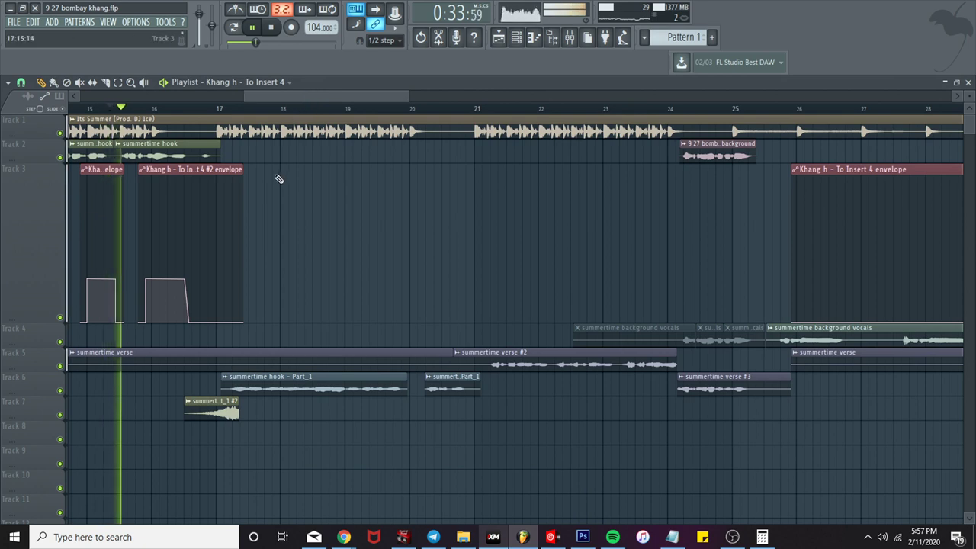
Step: Shorten the long Track 3 envelope clip to start at about bar 34 and play the hook from about bar 13
scroll(451, 200, "down", 6, "ctrl")
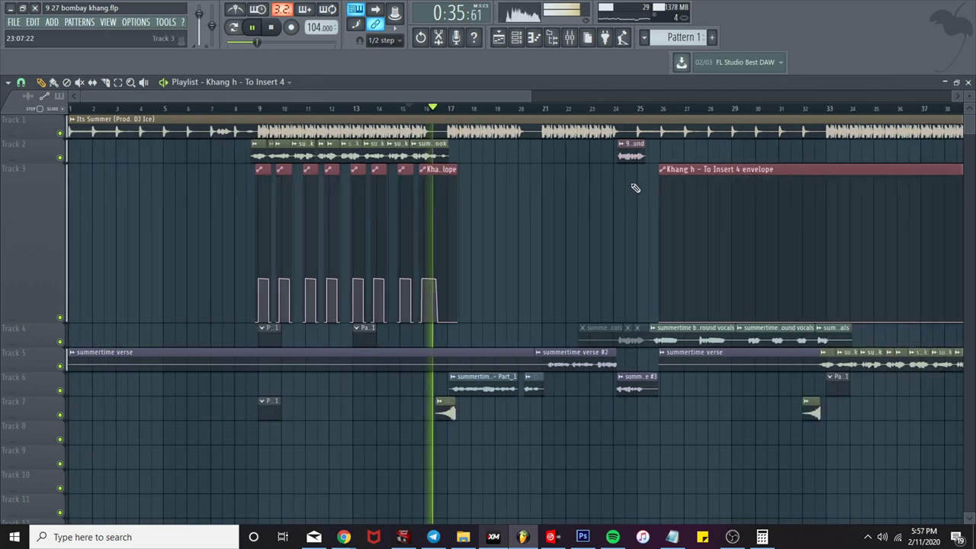
left_click_drag(556, 168, 716, 168)
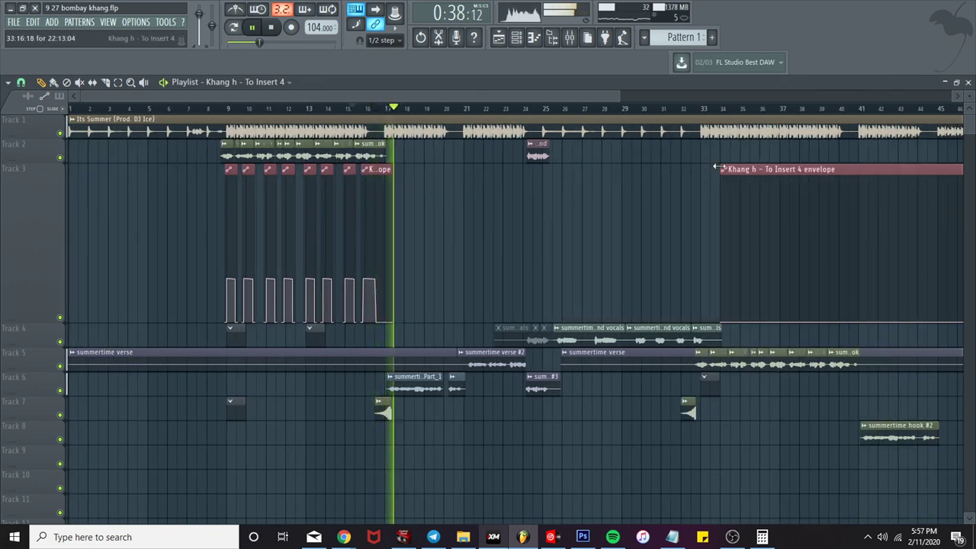
left_click(313, 107)
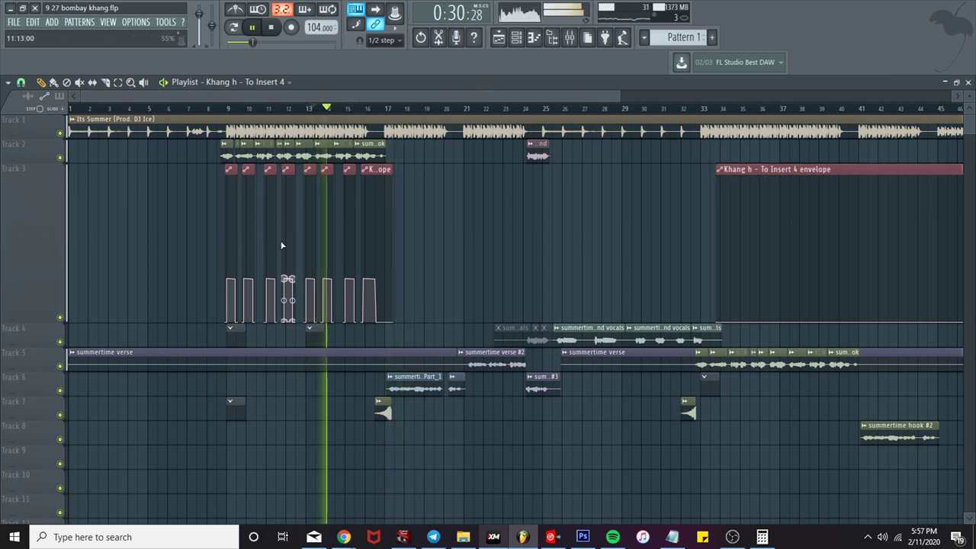
Step: Lower the raised sections of the hook's envelope clips on Track 3 to about 28% and audition the hook again
scroll(344, 257, "up", 3, "ctrl")
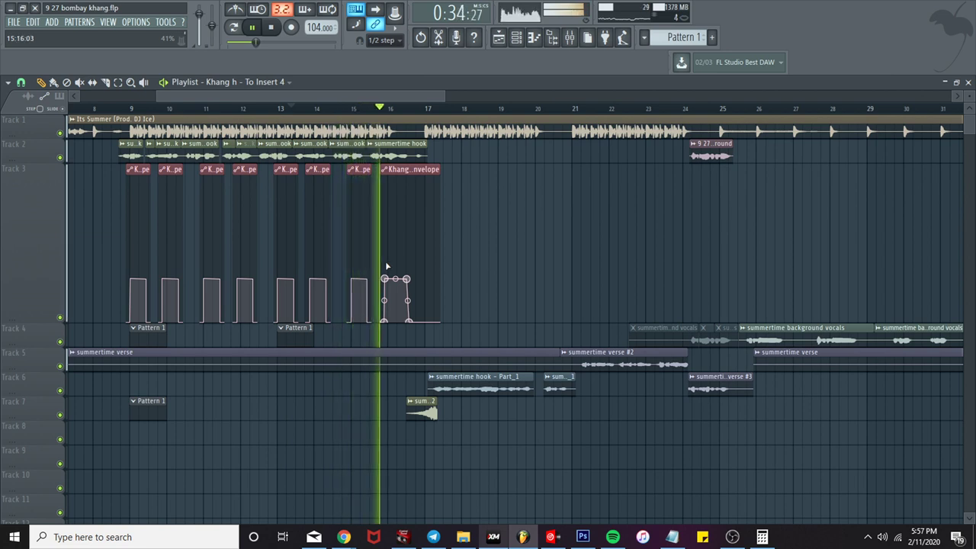
key("space")
scroll(131, 281, "up", 2, "ctrl")
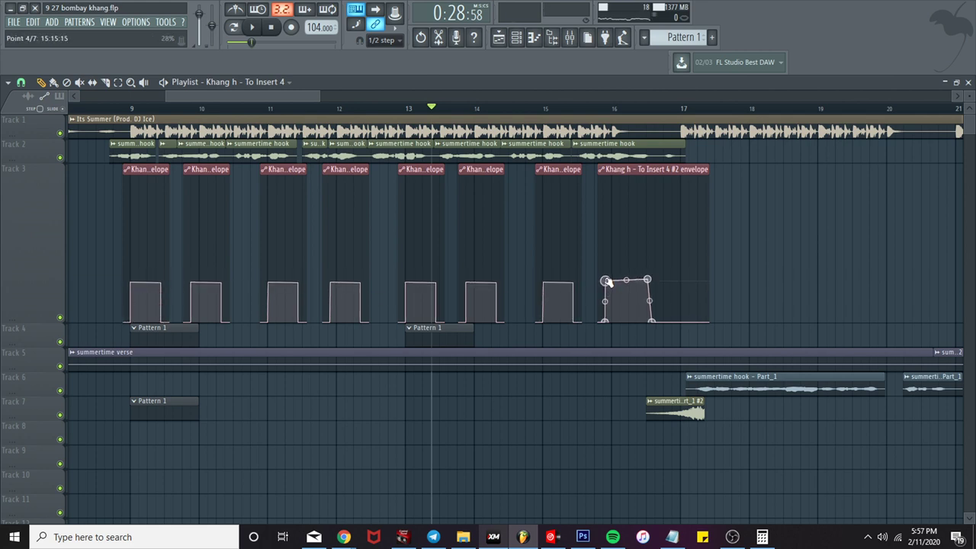
key("space")
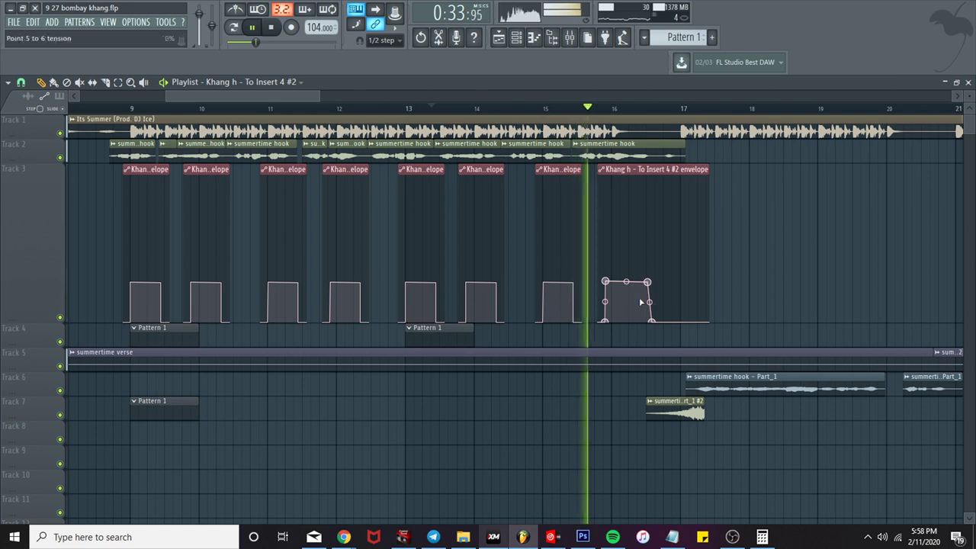
Step: Reuse the short envelope clip from about bar 15 on Track 3, placing a copy at about bar 21.6 over the verse, and restart playback
scroll(645, 301, "down", 5)
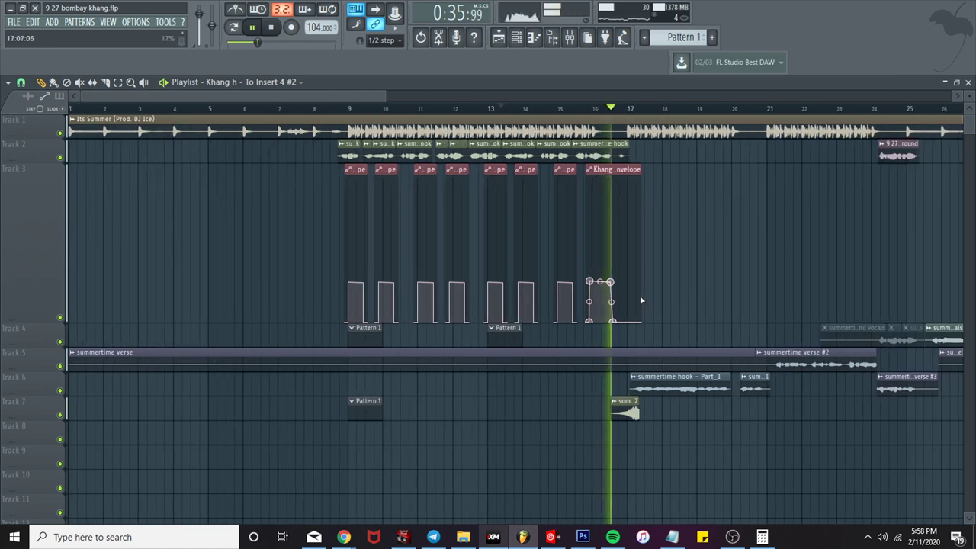
left_click(437, 170)
left_click(437, 170)
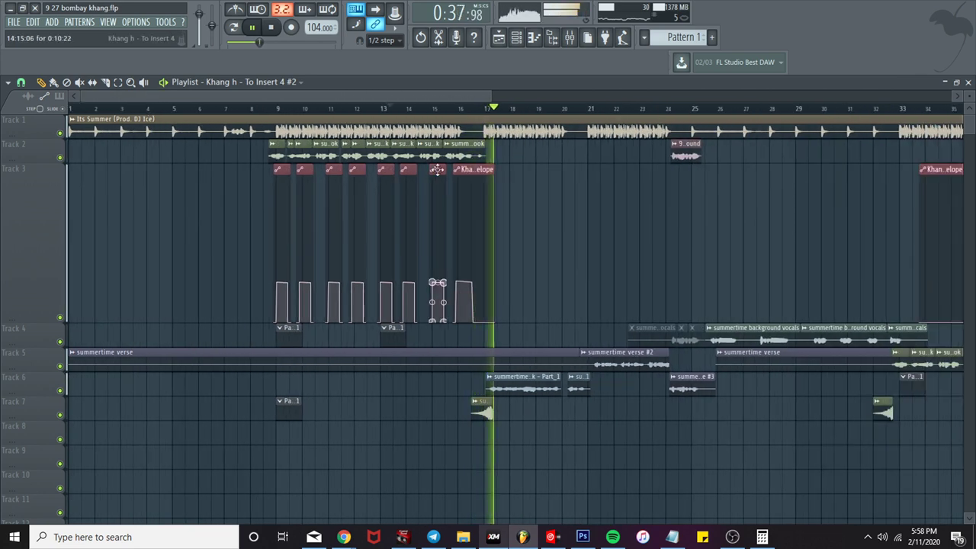
scroll(594, 217, "up", 2)
scroll(593, 215, "up", 1)
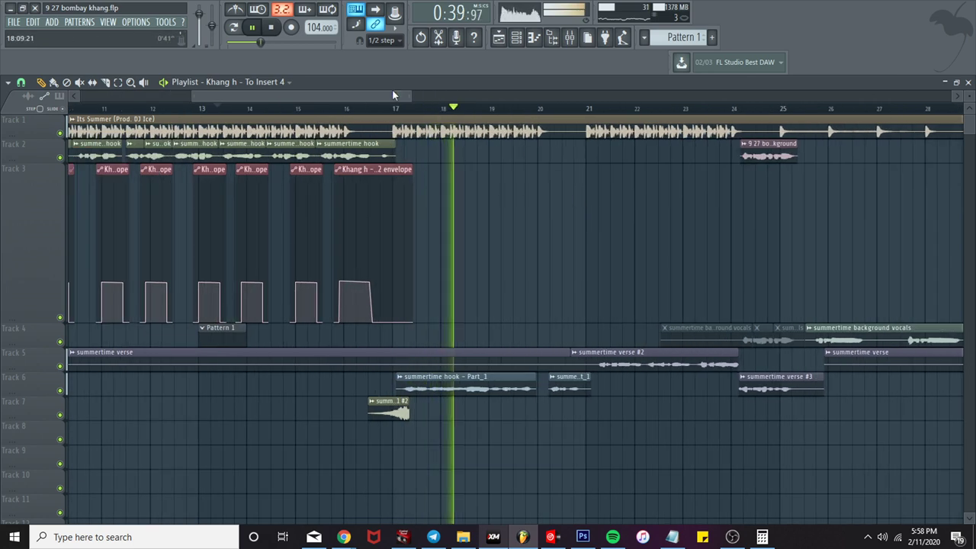
left_click_drag(393, 94, 429, 91)
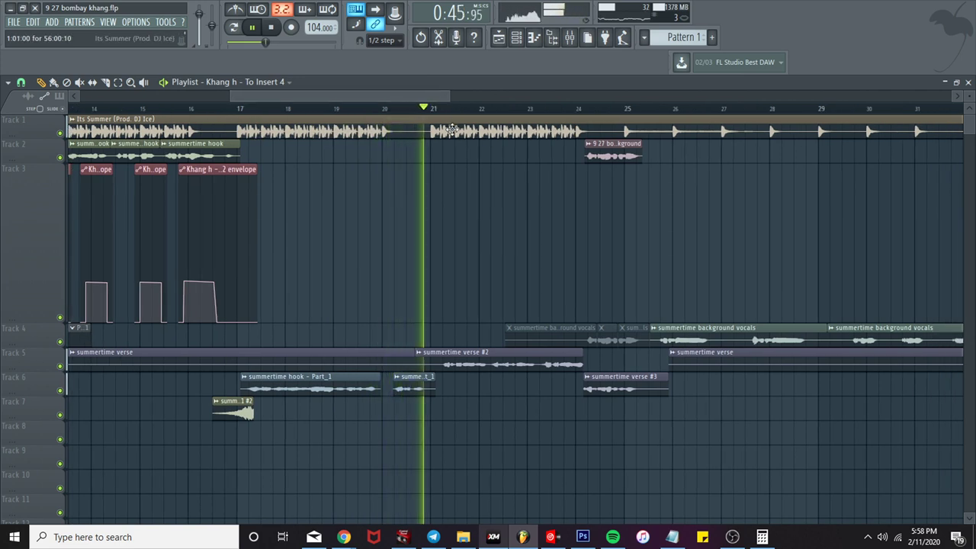
scroll(463, 220, "up", 1)
scroll(450, 228, "up", 1)
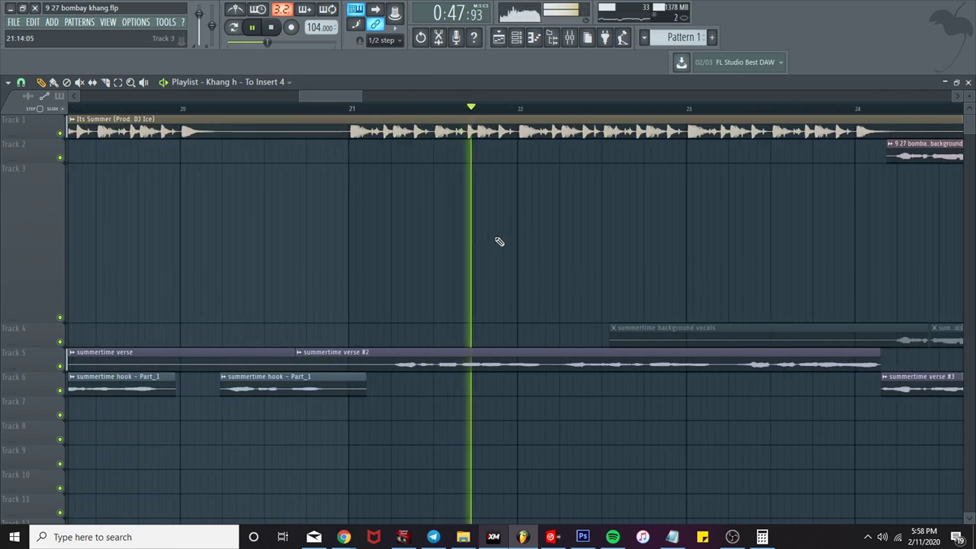
left_click_drag(523, 280, 453, 265)
key("space")
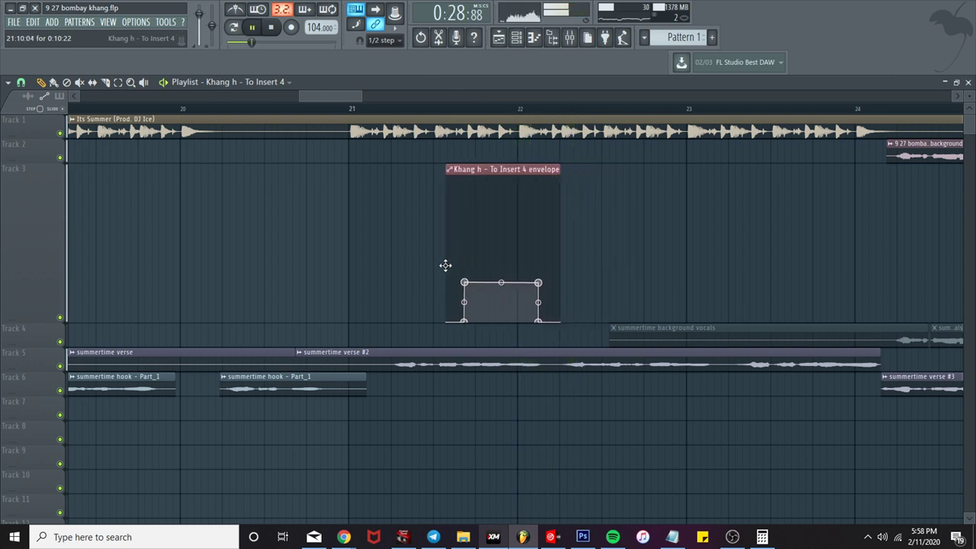
Step: Shift the verse's envelope clip on Track 3 slightly later to about bar 21.7 and place another copy at about bar 22.8
left_click_drag(331, 95, 338, 95)
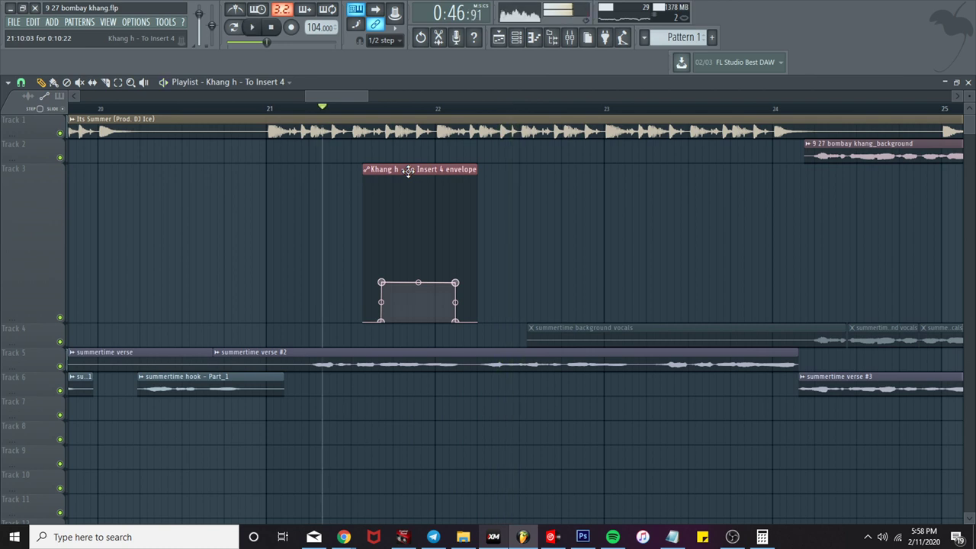
left_click_drag(408, 171, 423, 176)
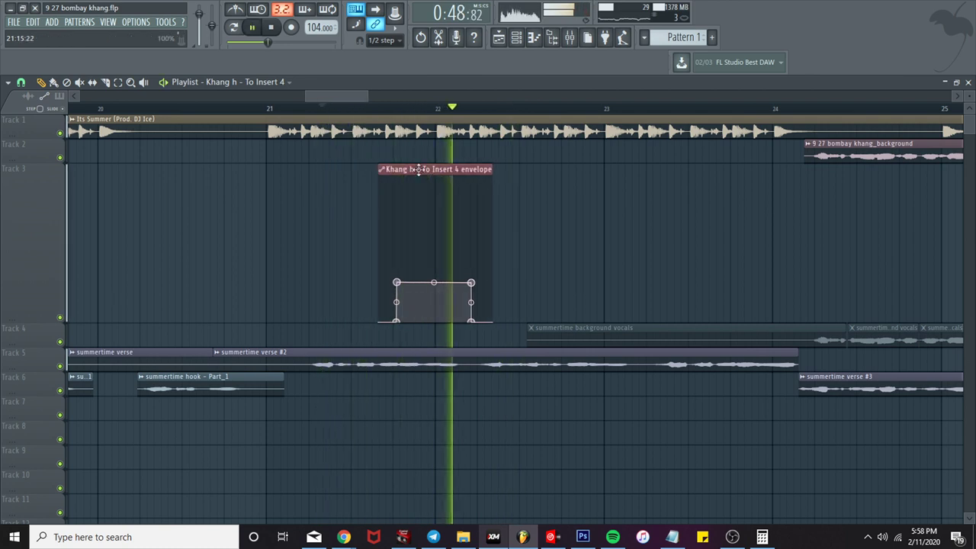
scroll(613, 263, "up", 2)
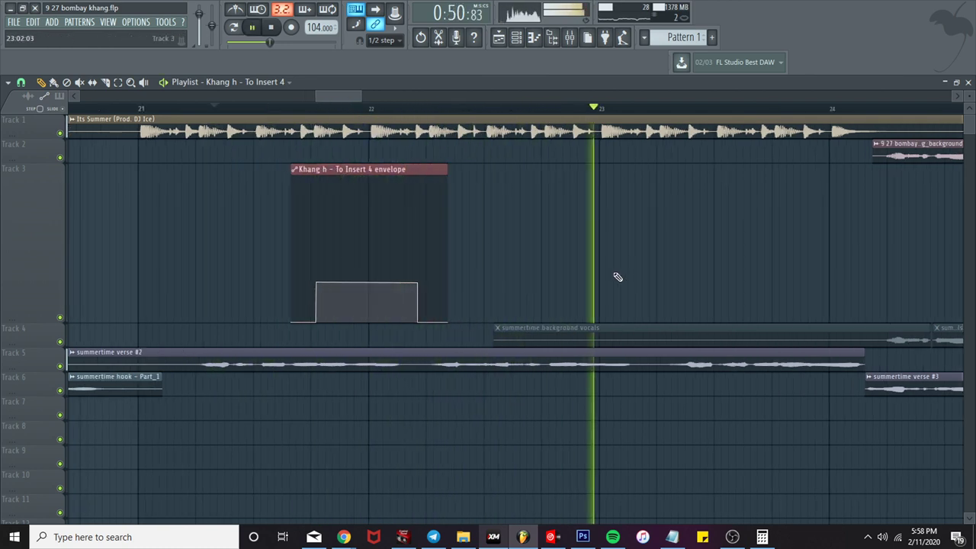
left_click(562, 276)
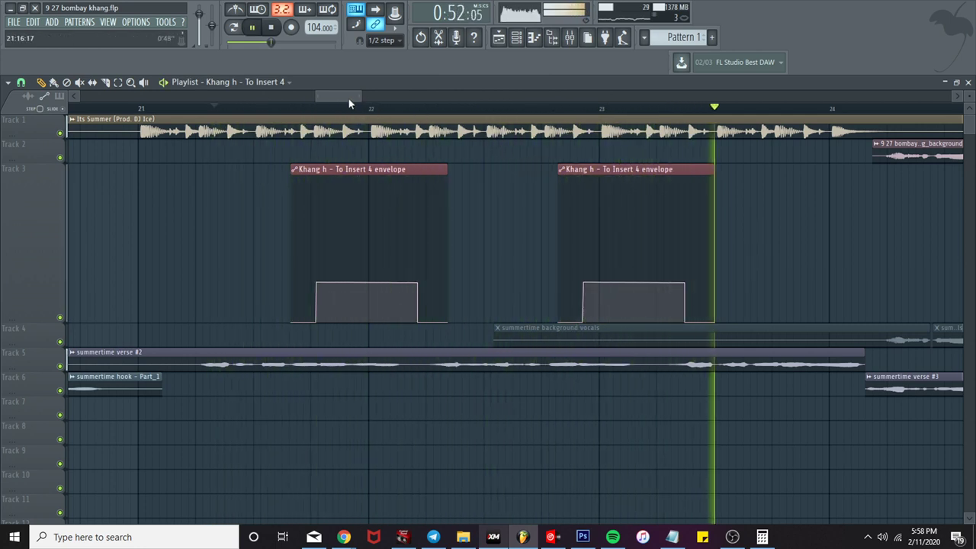
Step: Fine-tune the second verse envelope clip's start to 22:14:08, replaying the phrase from about bar 22.4 to check its timing
left_click_drag(349, 98, 301, 115)
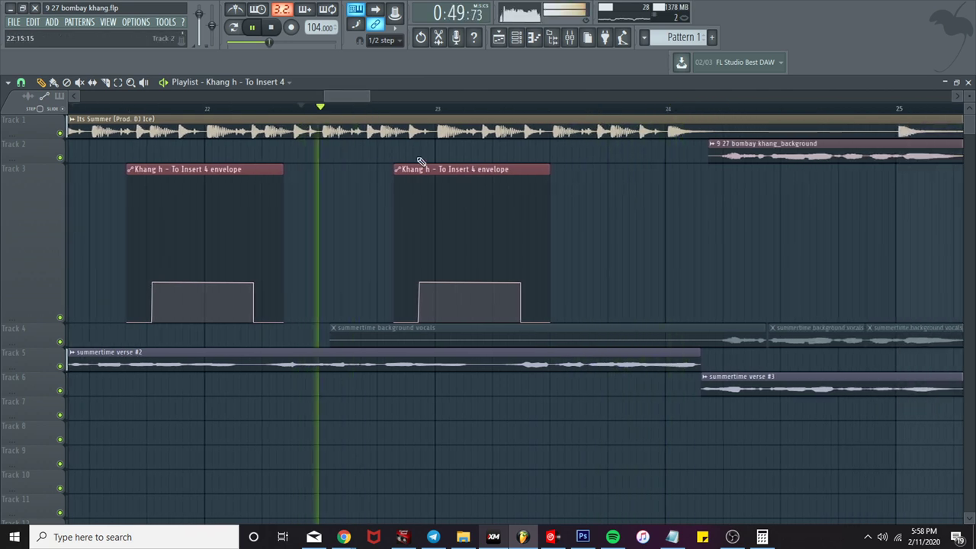
key("space")
mouse_move(422, 172)
left_mouse_down()
mouse_move(393, 171)
mouse_move(437, 168)
left_mouse_up()
key("space")
key("space")
key("space")
key("space")
key("space")
key("space")
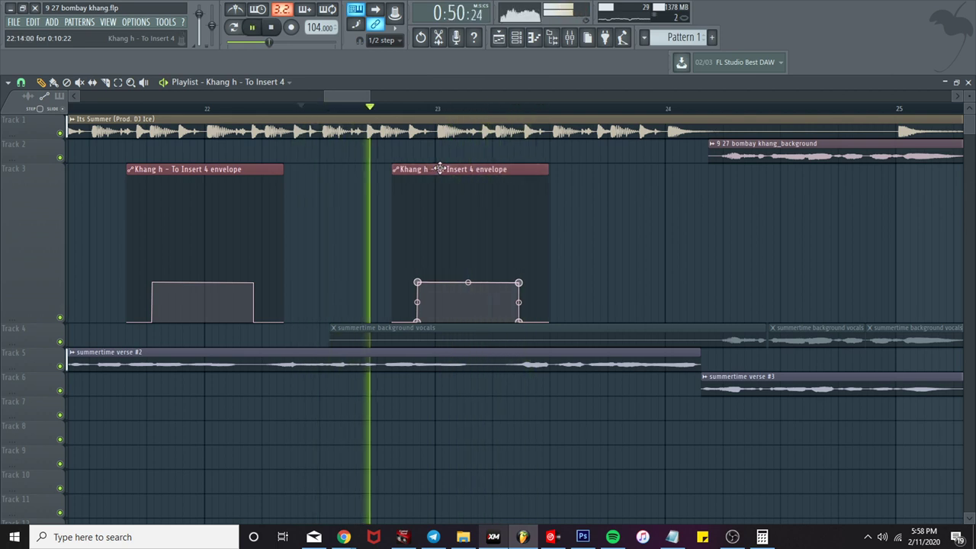
key("space")
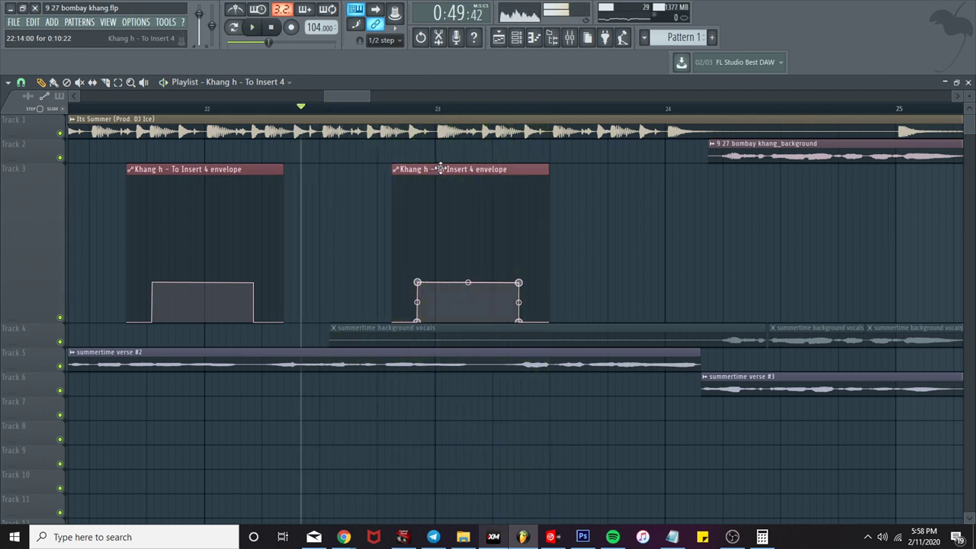
left_click_drag(441, 168, 445, 169)
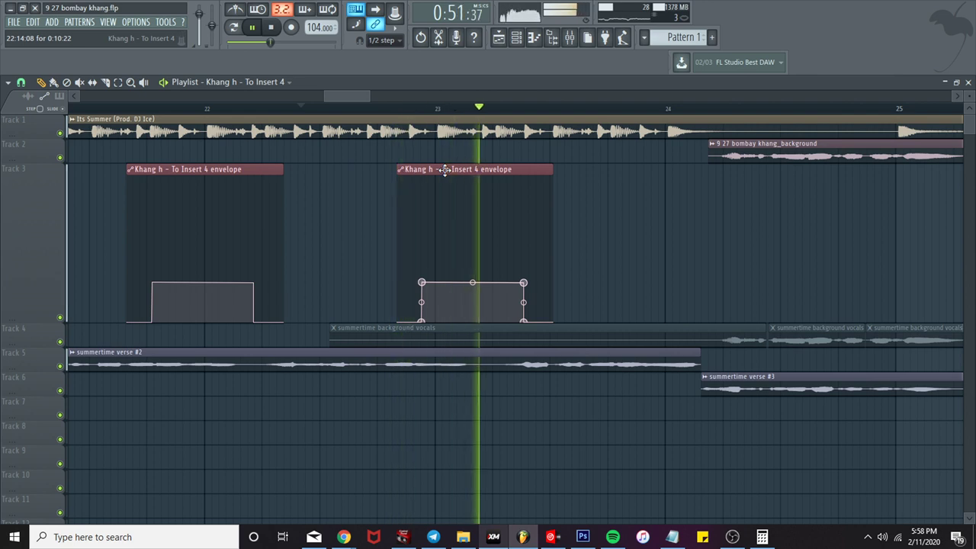
key("space")
Step: Mute the beat on Track 1 and place a third envelope clip on Track 3 at about bar 23.8
left_click(70, 122)
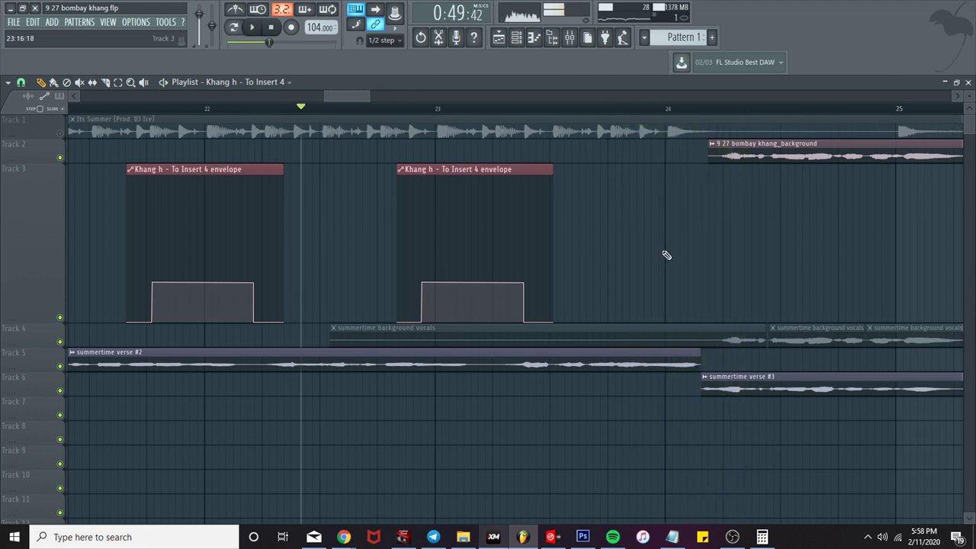
left_click(634, 251)
left_click_drag(625, 248, 610, 247)
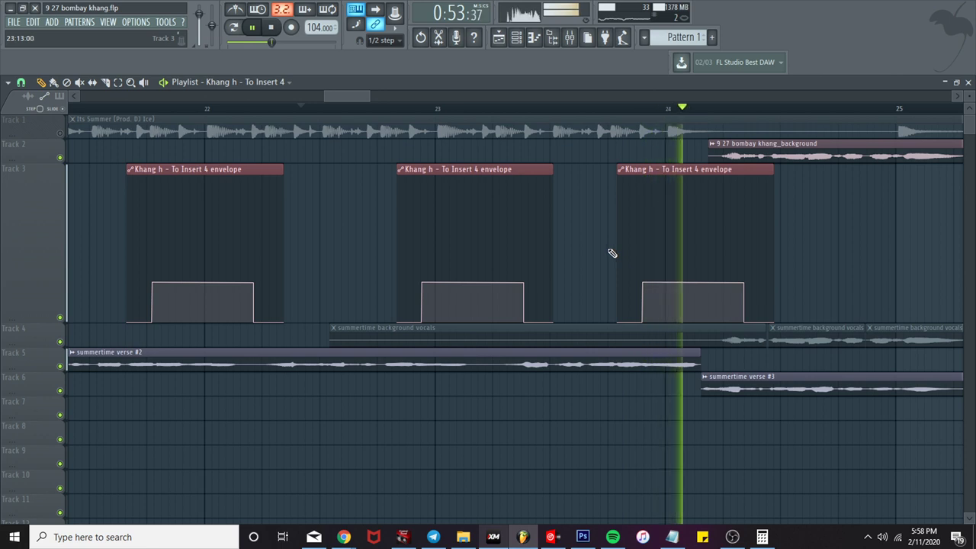
Step: Place a fourth envelope clip on Track 3 over verse #3, starting at 24:12:20, and audition it from about bar 24.5
left_click_drag(336, 97, 361, 95)
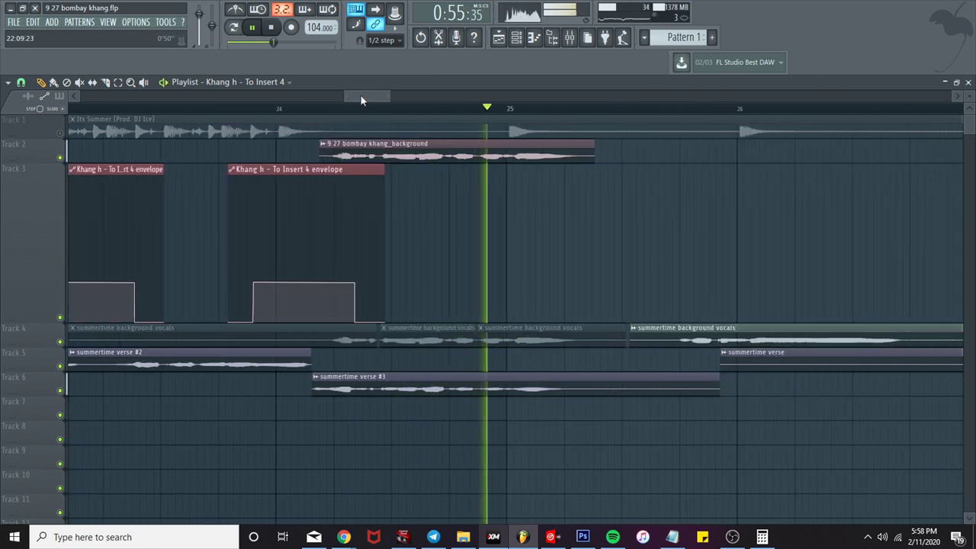
left_click_drag(538, 245, 461, 260)
left_click(390, 107)
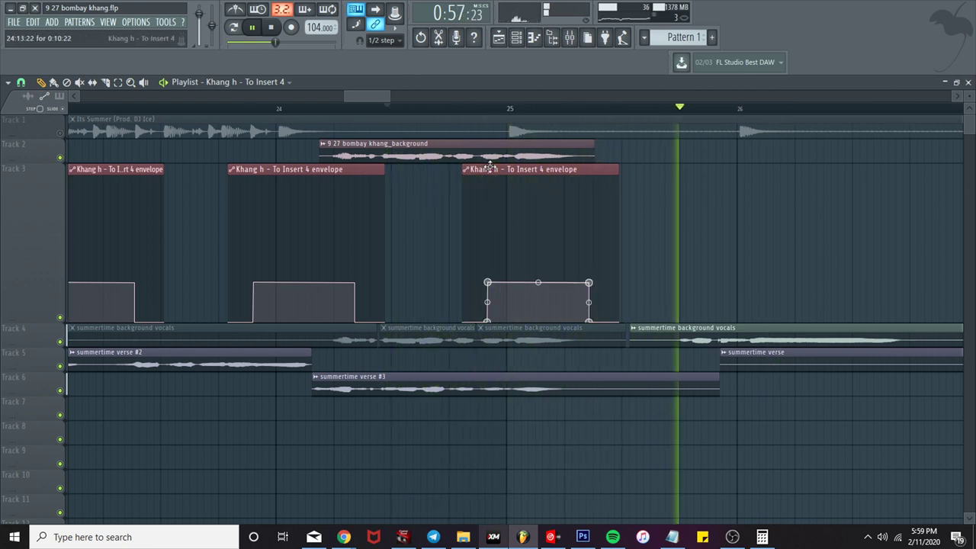
left_click_drag(476, 169, 461, 169)
Step: Mute the background vocal clip on Track 2, replay the phrase from about bar 24.5, and unmute the clip again
left_click(80, 83)
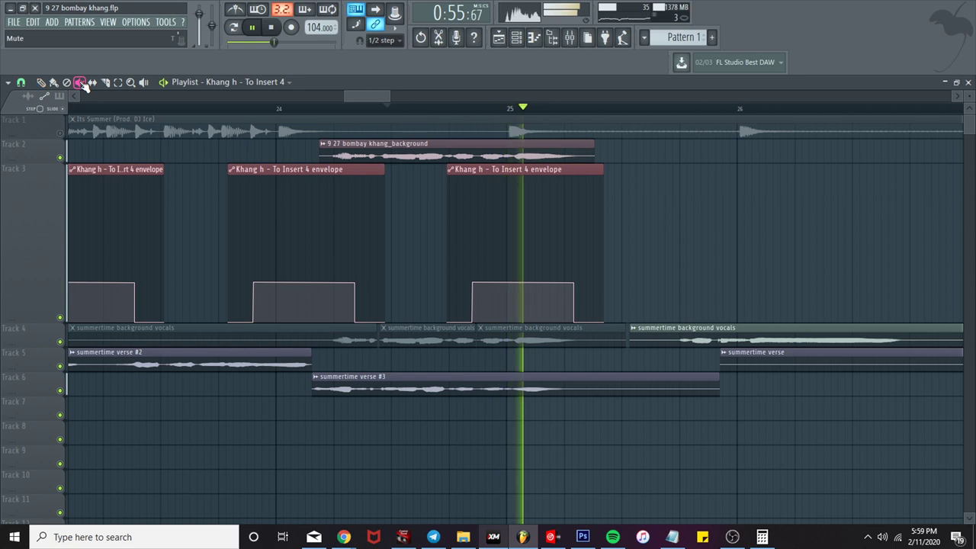
key("space")
key("space")
left_click(452, 158)
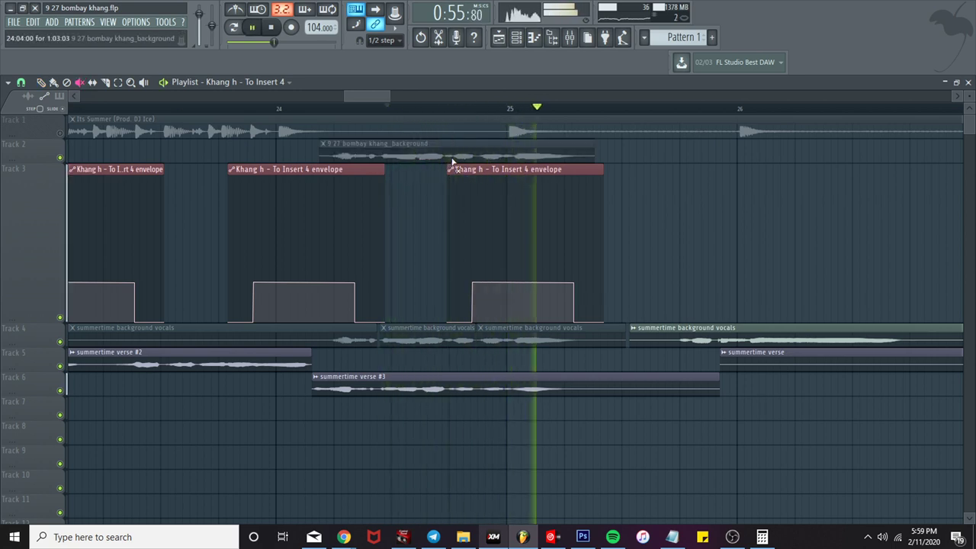
key("space")
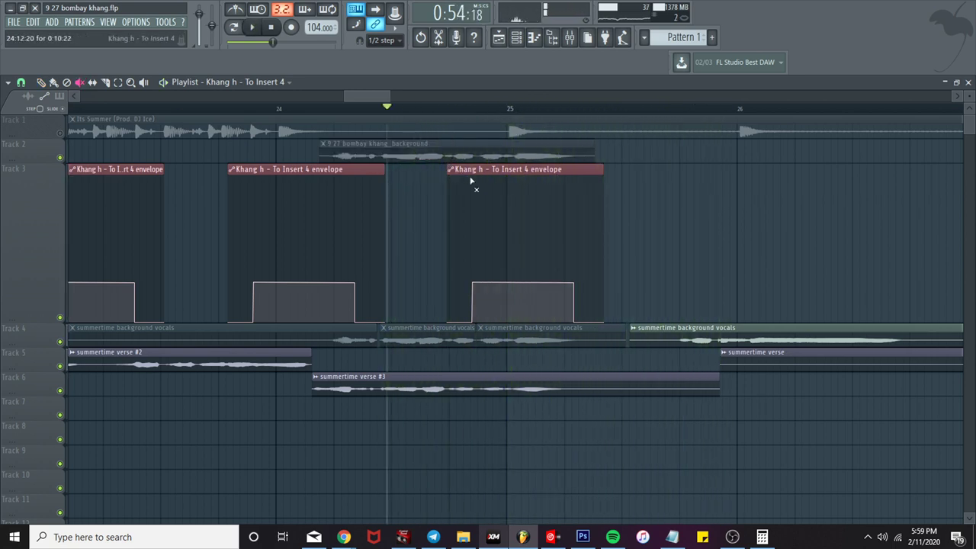
left_click(490, 158)
Step: Mute the summertime verse #3 clip on Track 6, replay the phrase while checking the mixer levels, and unmute the clip again
left_click(548, 391)
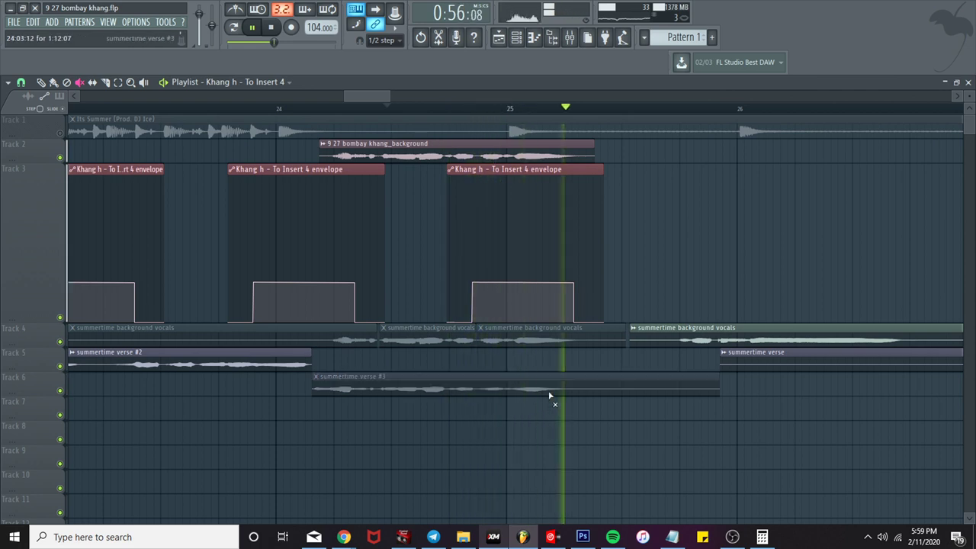
key("space")
key("space")
key("space")
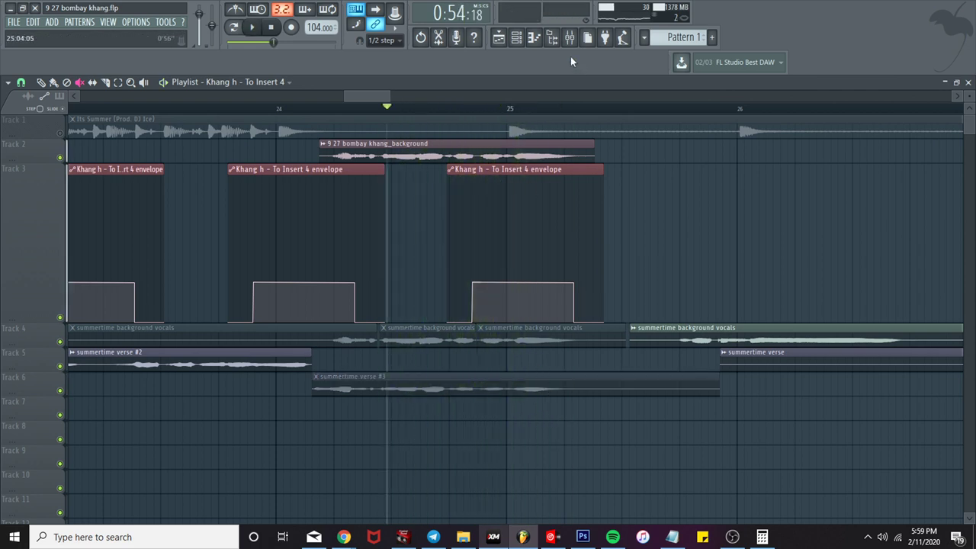
left_click(569, 39)
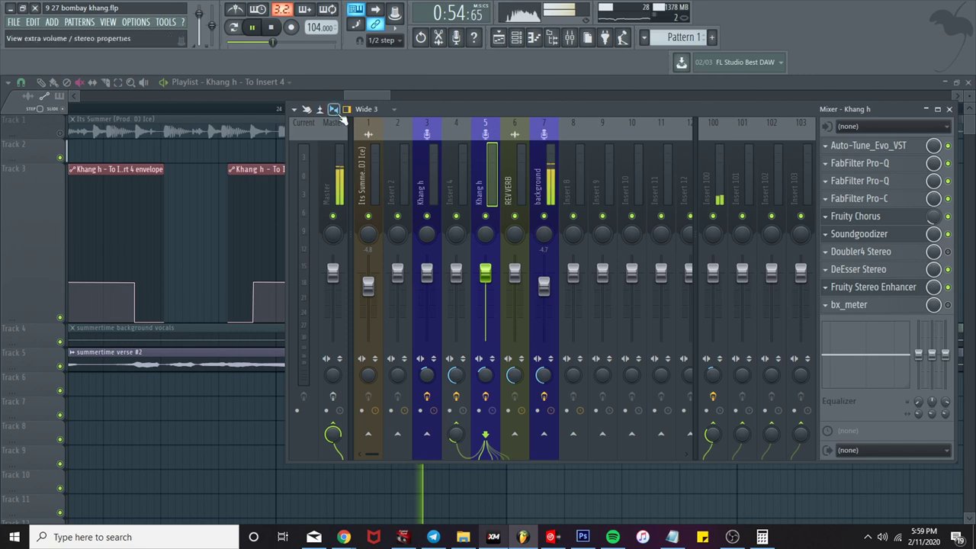
left_click(363, 94)
key("space")
key("space")
left_click(414, 385)
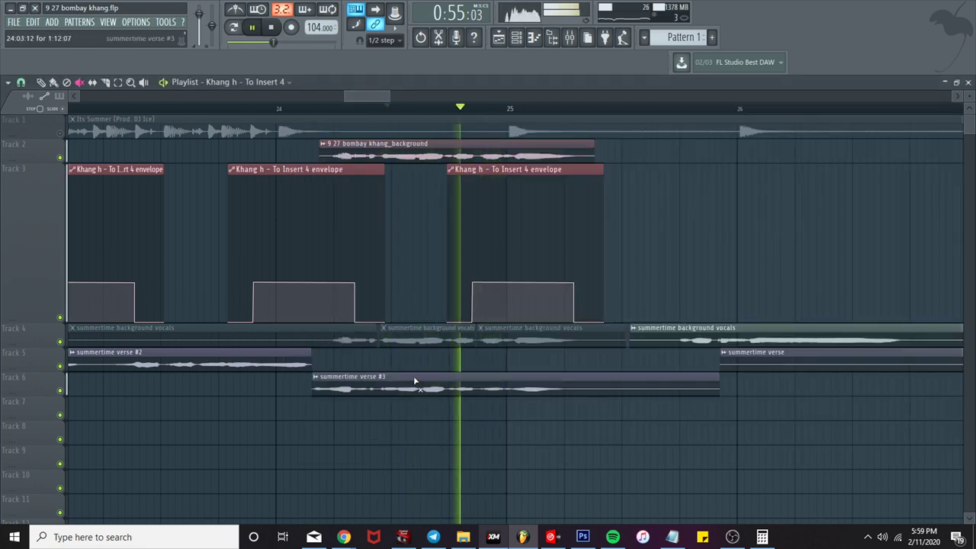
Step: Compare the phrase around bar 25 with the fourth envelope clip on and off, and leave that clip muted
left_click(507, 261)
key("space")
key("space")
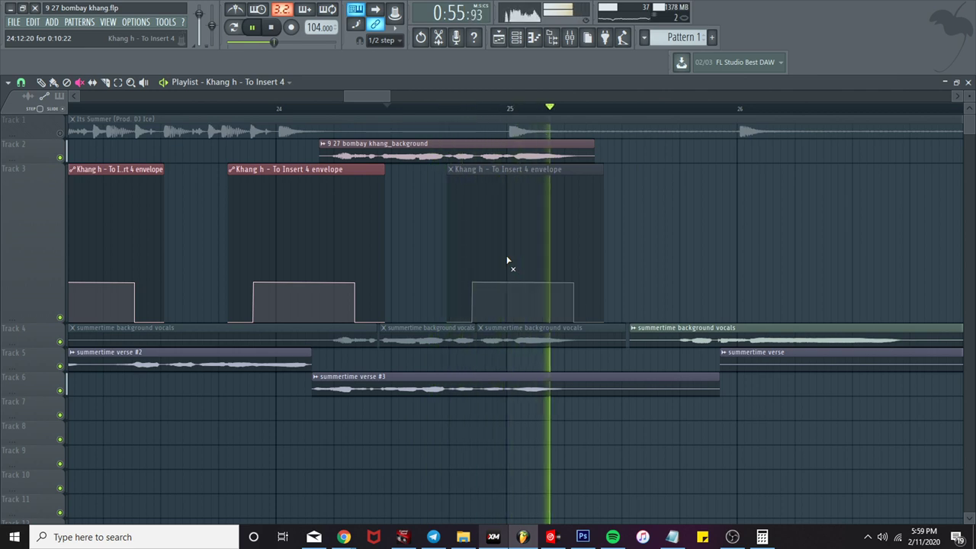
left_click(507, 262)
key("space")
key("space")
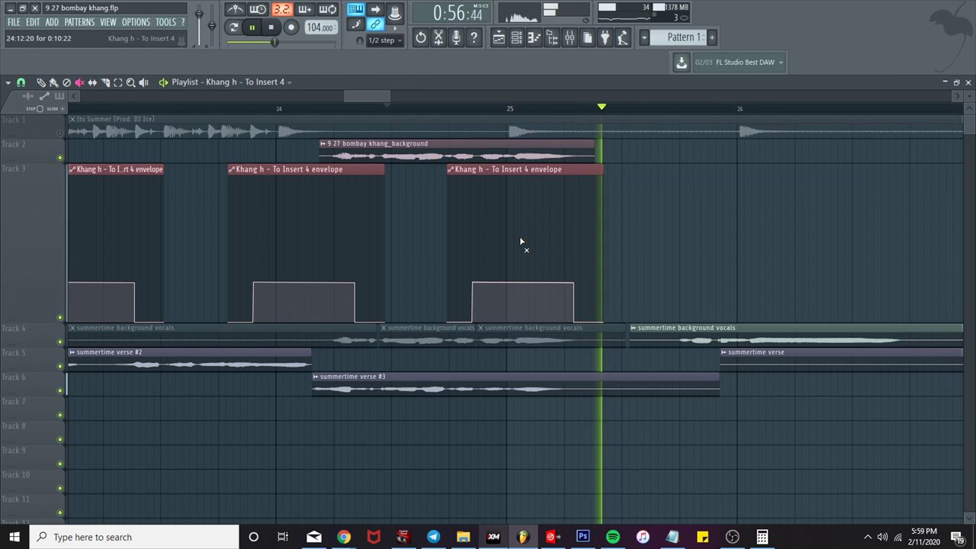
left_click(521, 241)
key("space")
key("space")
scroll(524, 242, "down", 2)
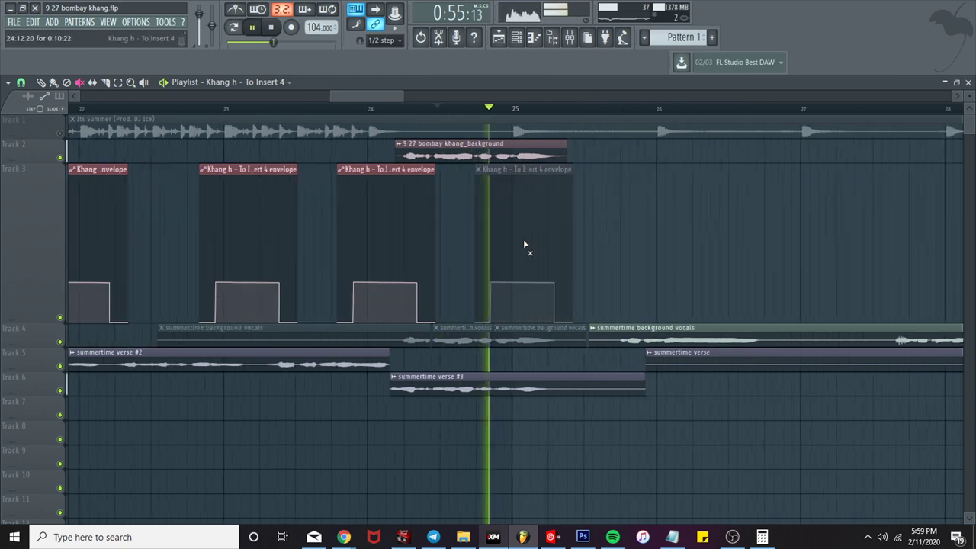
left_click(46, 83)
Step: Play on from about bar 25 and watch the insert levels in the mixer, selecting the background insert to inspect its effects
scroll(492, 218, "down", 3)
scroll(483, 144, "down", 2)
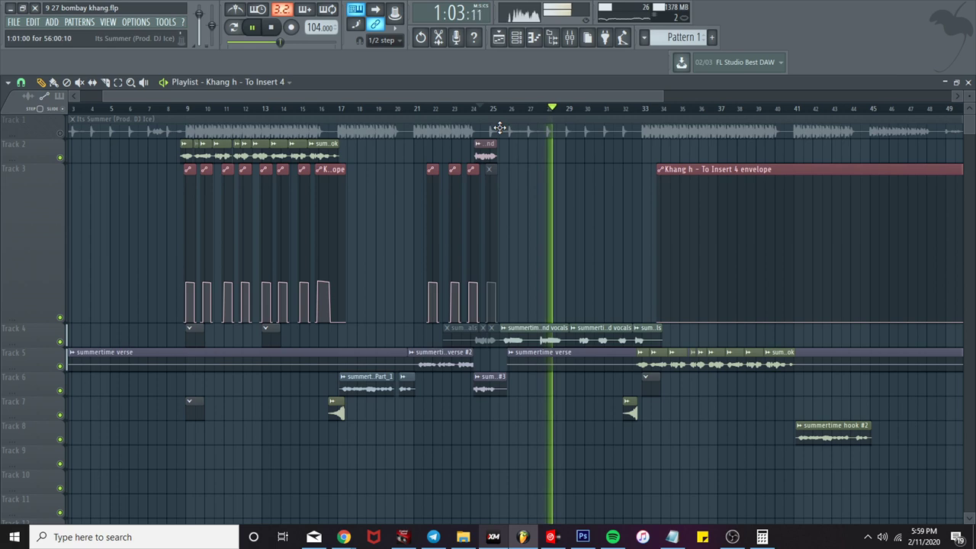
left_click(489, 109)
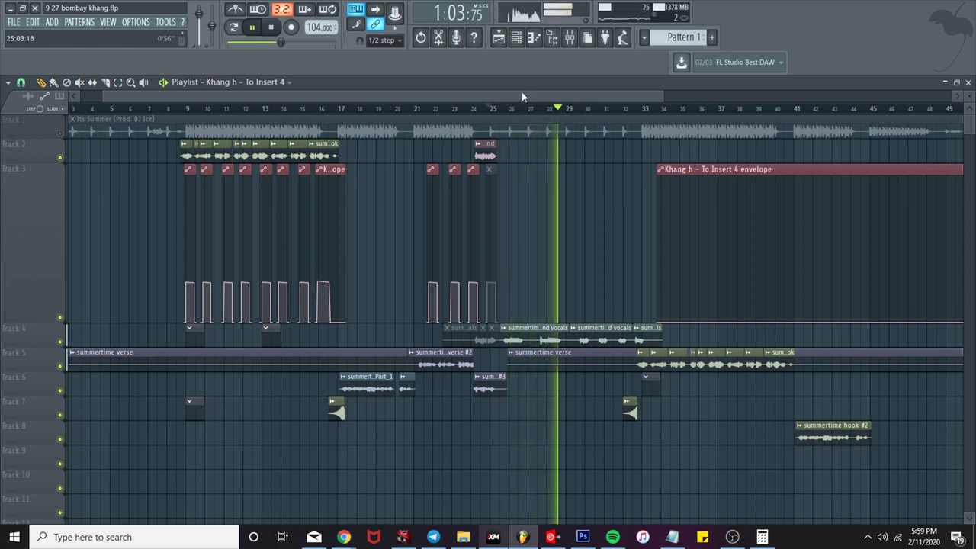
left_click(495, 109)
left_click(573, 40)
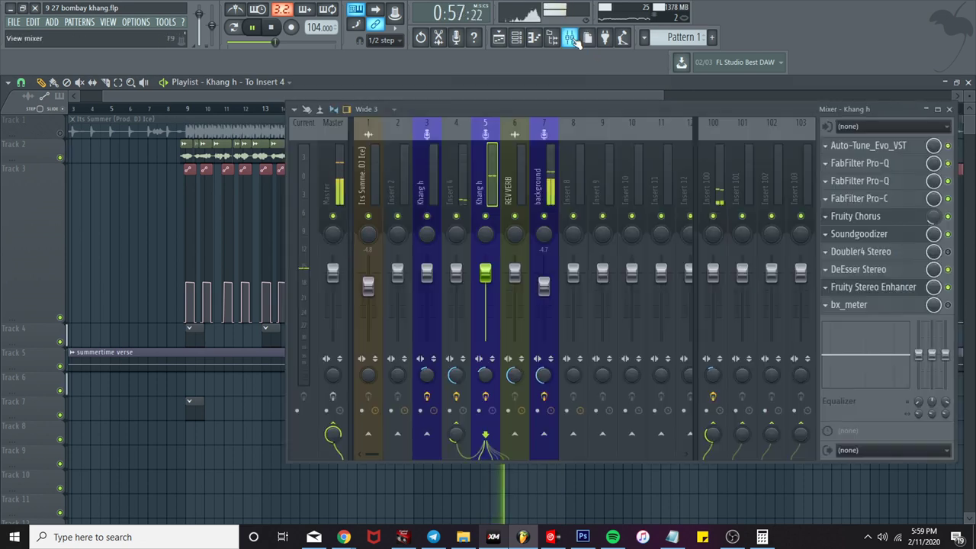
left_click(548, 183)
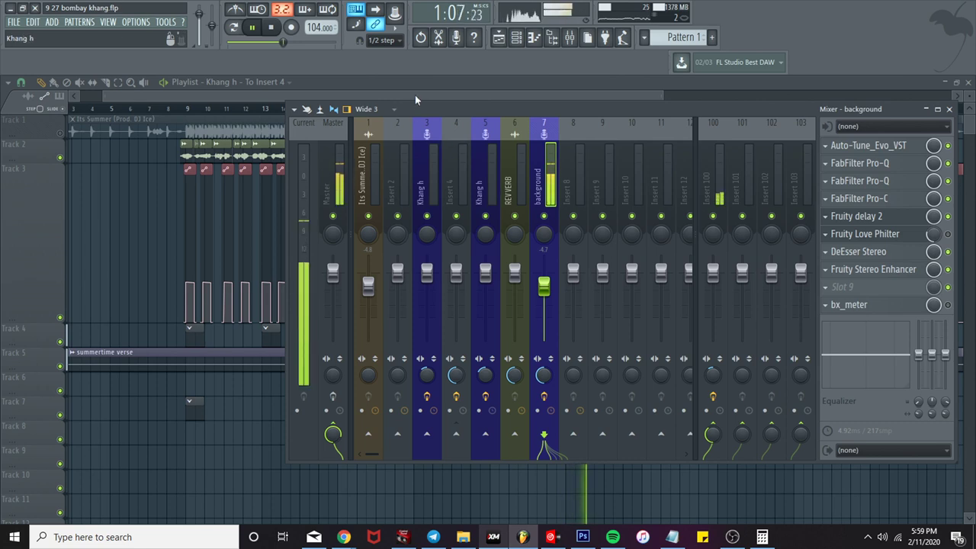
key("F9")
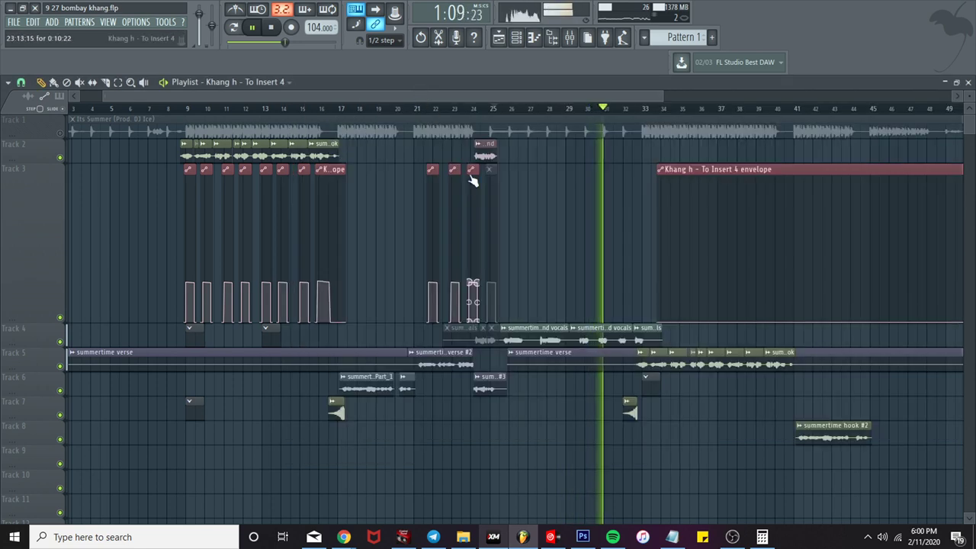
Step: Unmute the beat on Track 1 and play the hook from about bar 8.5 while watching the insert levels in the mixer
left_click(174, 108)
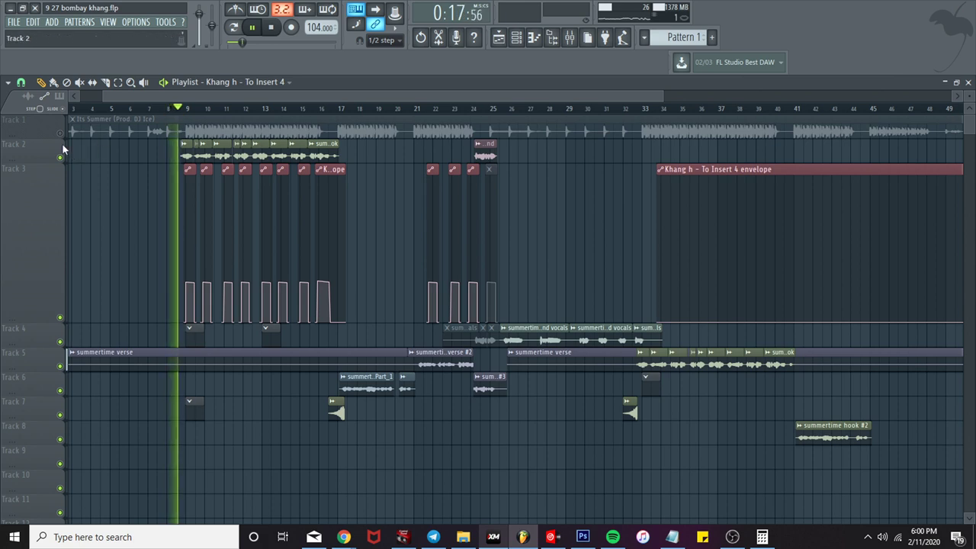
left_click(61, 133)
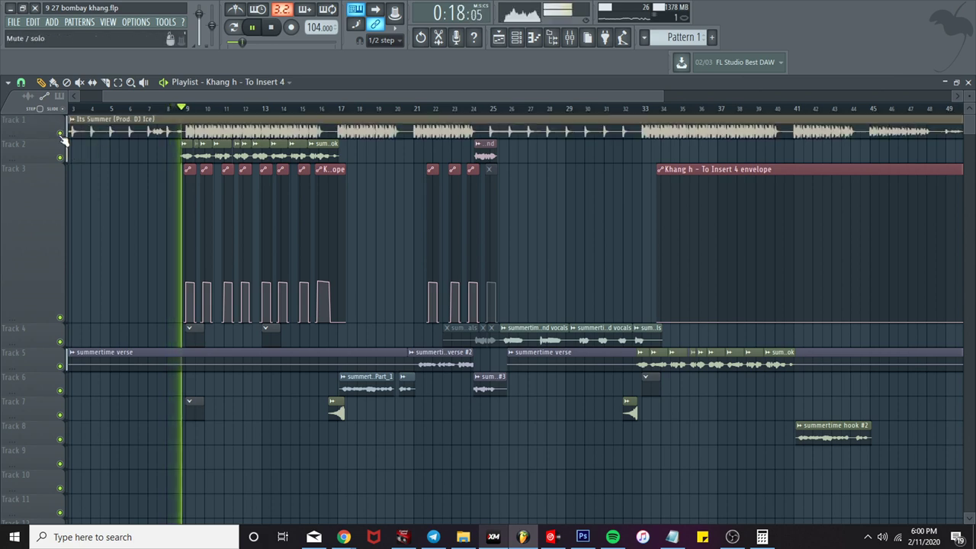
left_click(575, 43)
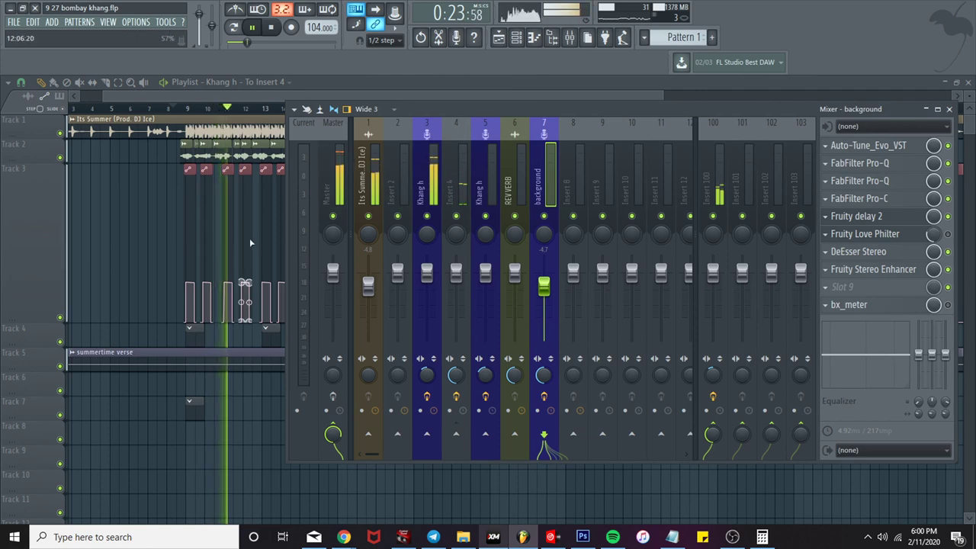
left_click(201, 96)
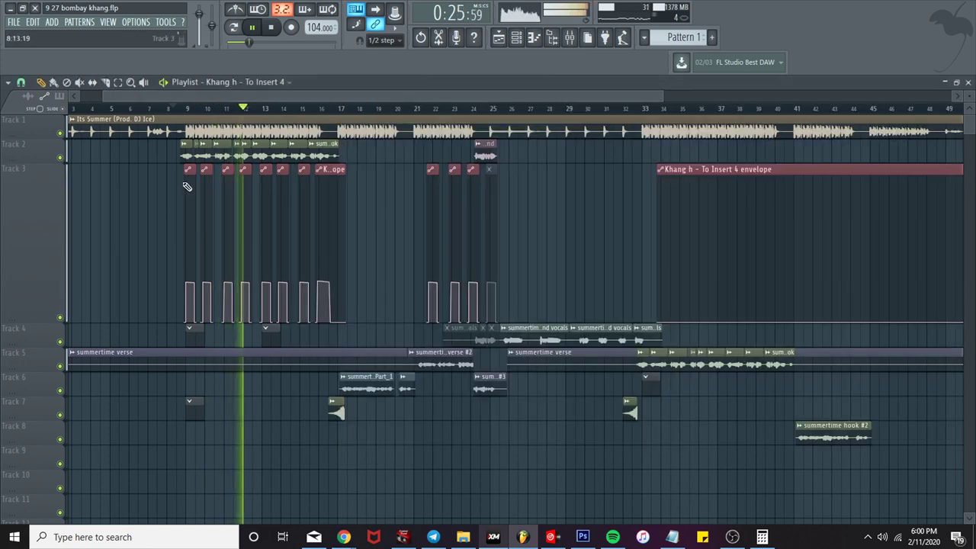
Step: Lower the raised sections of the short envelope clips on Track 3 to about 25% and resume playback from about bar 15.9
scroll(185, 216, "up", 3)
scroll(186, 225, "up", 2)
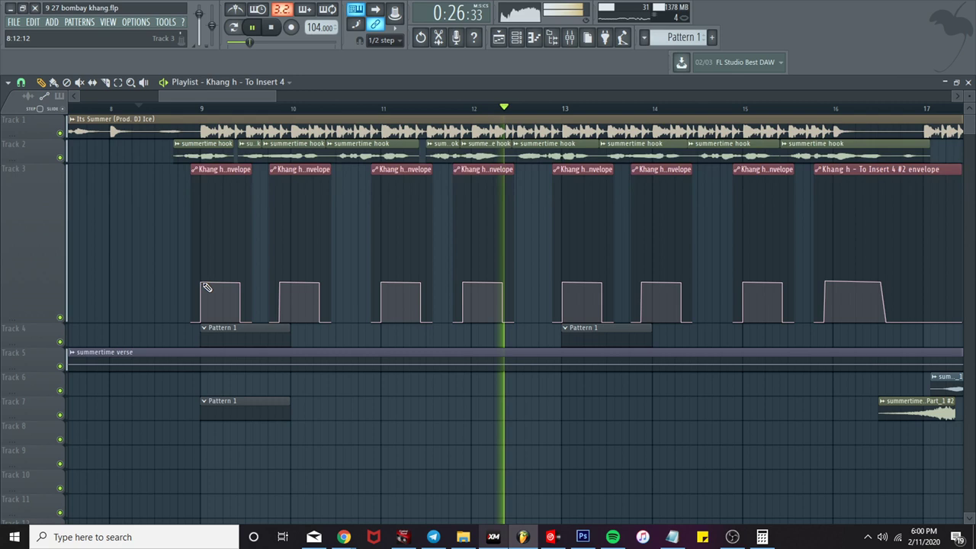
scroll(206, 287, "up", 2)
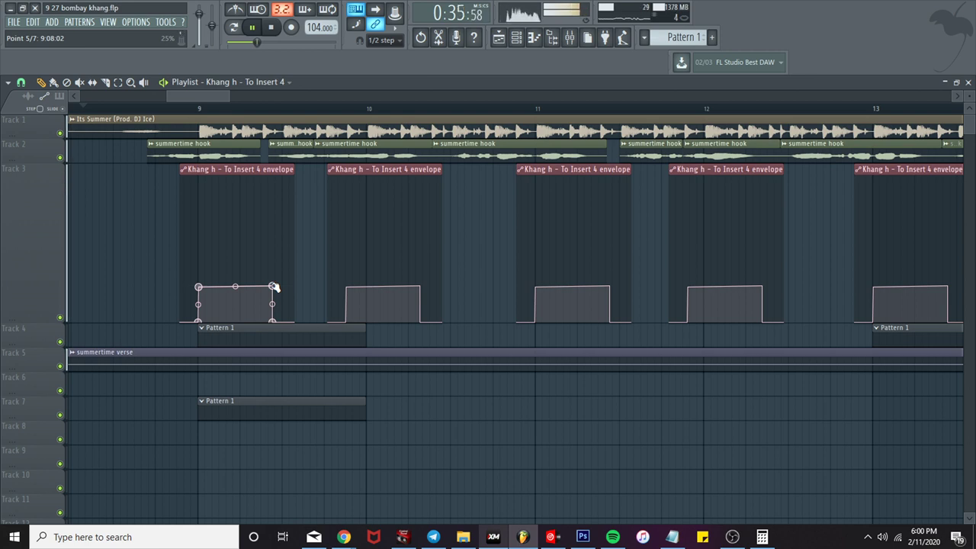
scroll(273, 287, "down", 6)
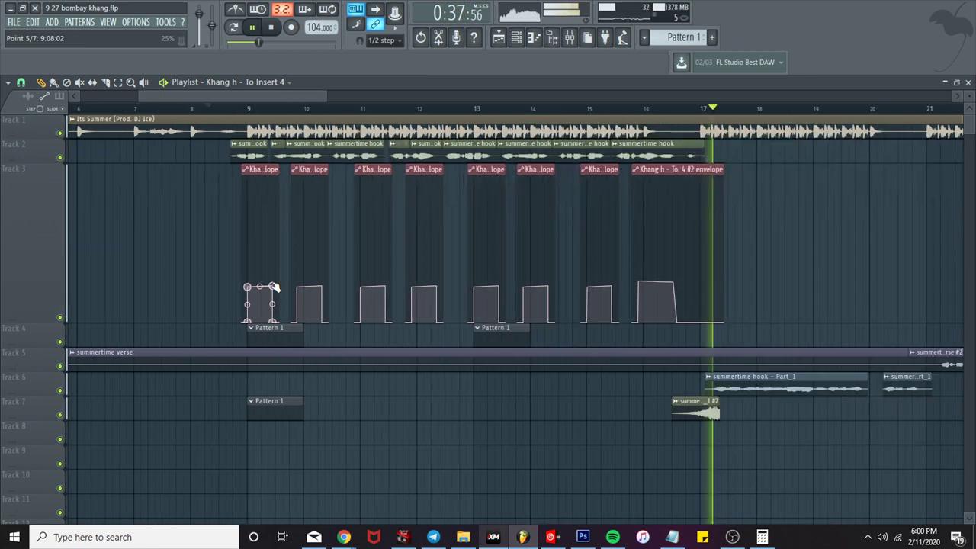
left_click(469, 109)
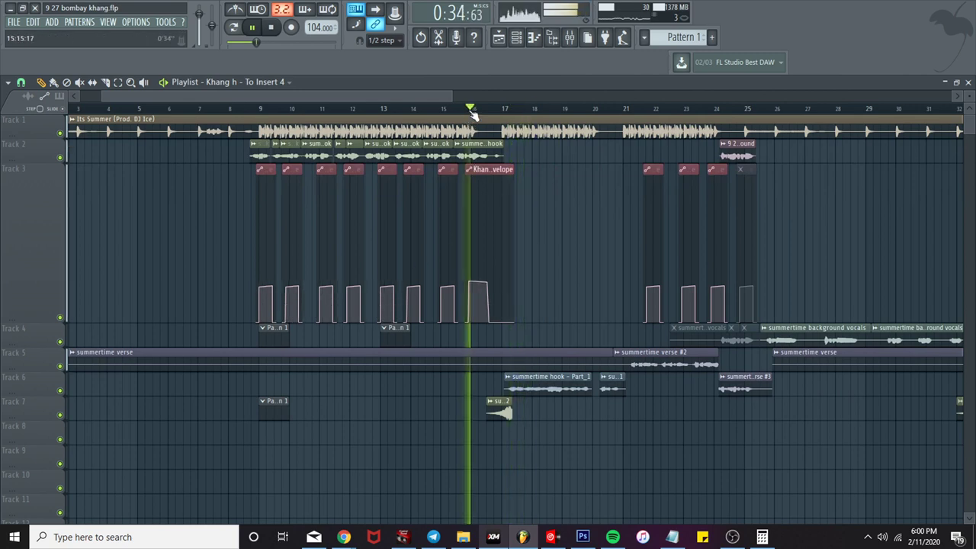
Step: Shorten the raised section of the envelope clip near bar 16 to end around bar 16.2, and replay the phrase
scroll(466, 107, "up", 6)
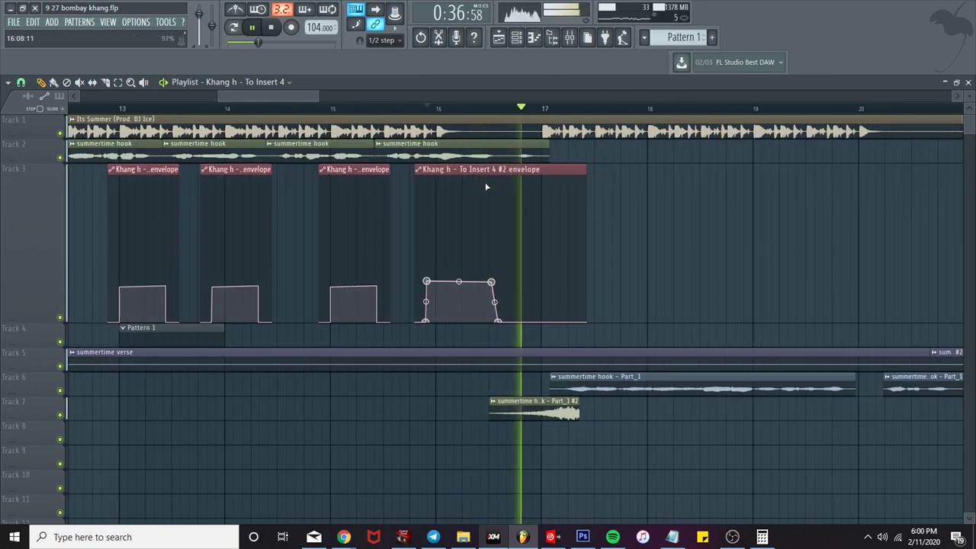
key("space")
key("space")
key("space")
key("space")
left_click_drag(491, 276, 460, 282)
key("space")
key("space")
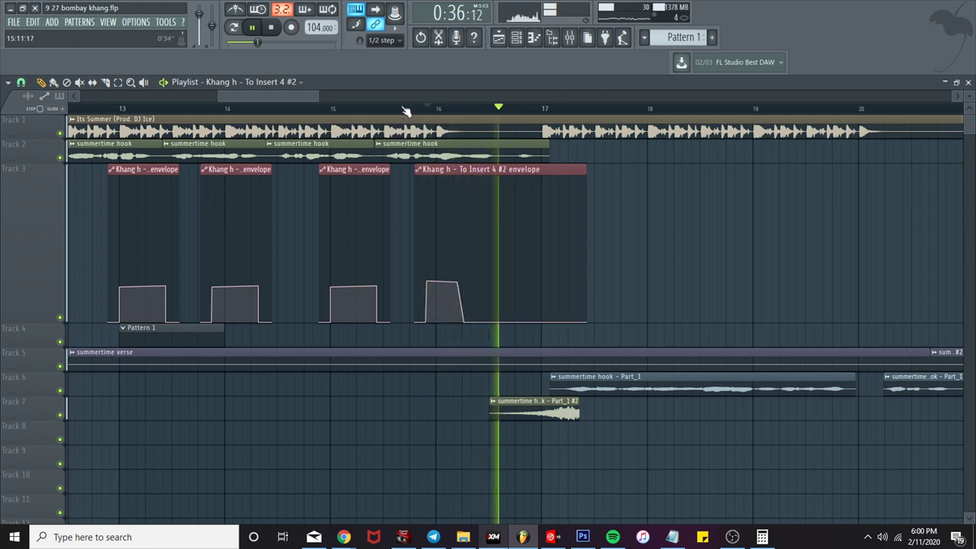
Step: Mute the #2 envelope clip near bar 16 on Track 3 and listen on into the following section
scroll(466, 229, "up", 3)
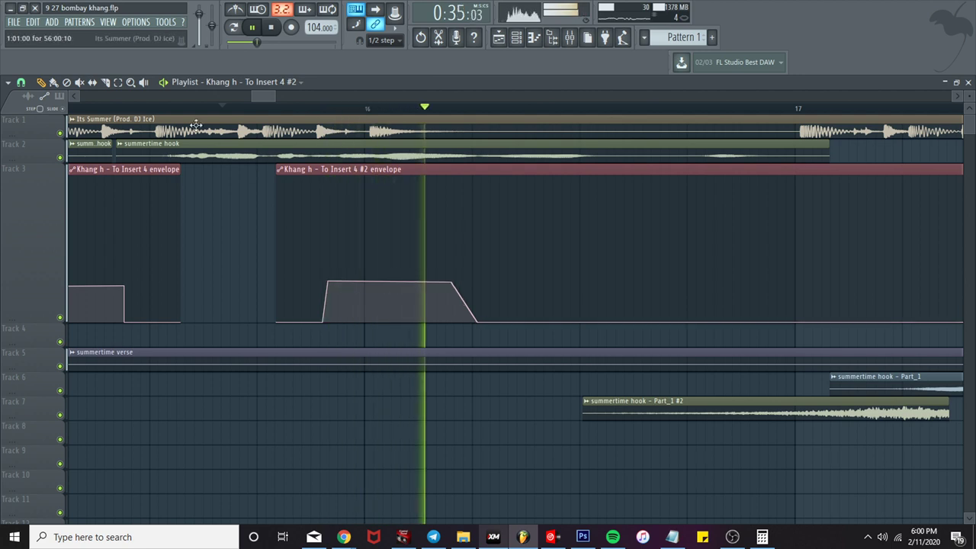
left_click(79, 81)
left_click(370, 195)
scroll(371, 196, "down", 5)
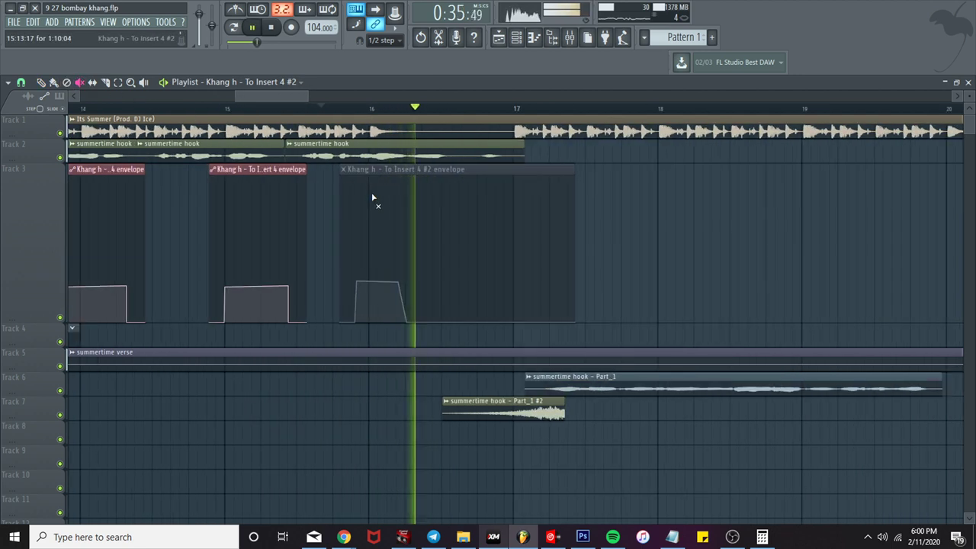
scroll(373, 197, "down", 2)
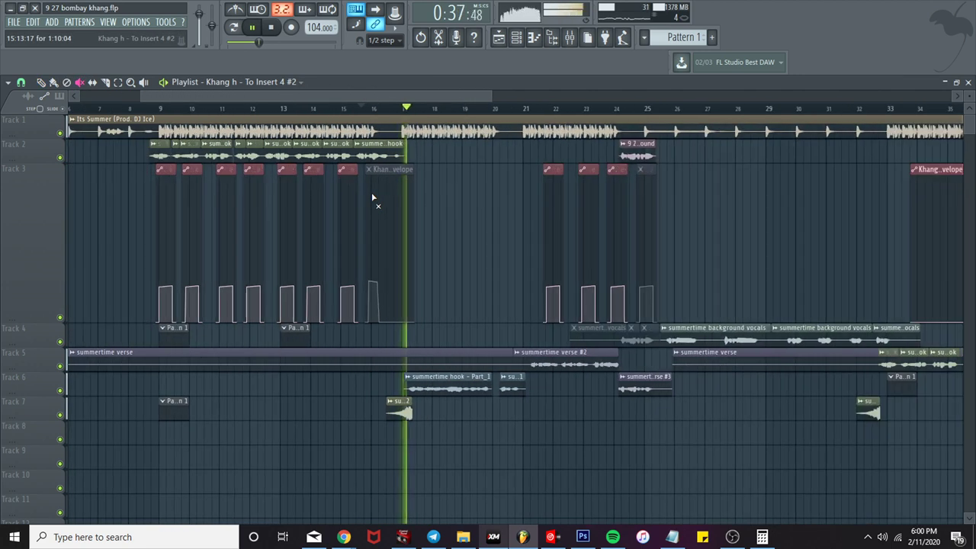
scroll(373, 197, "down", 3)
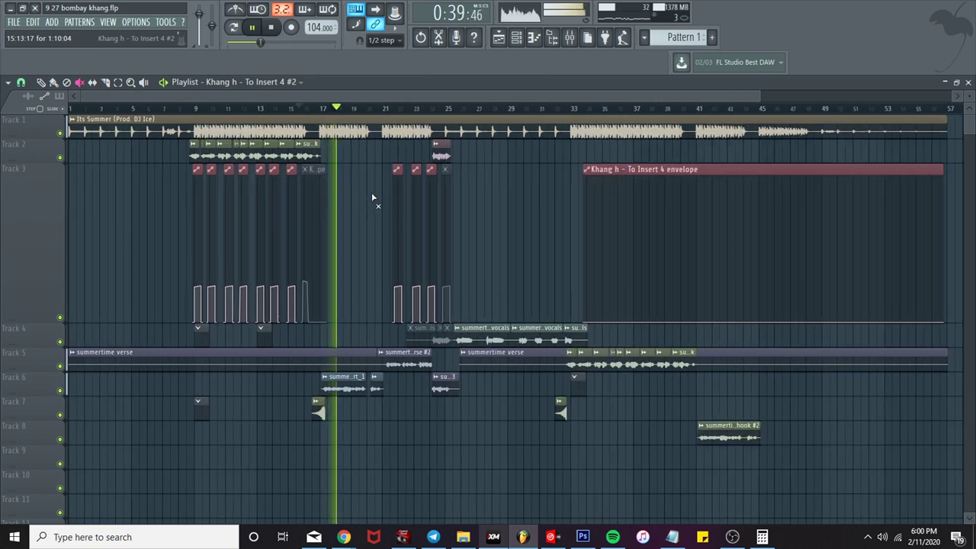
Step: Replay the hook from bar 9 and reshape the short envelope clips' raised sections to start slightly lower and rise to 24%
left_click(196, 108)
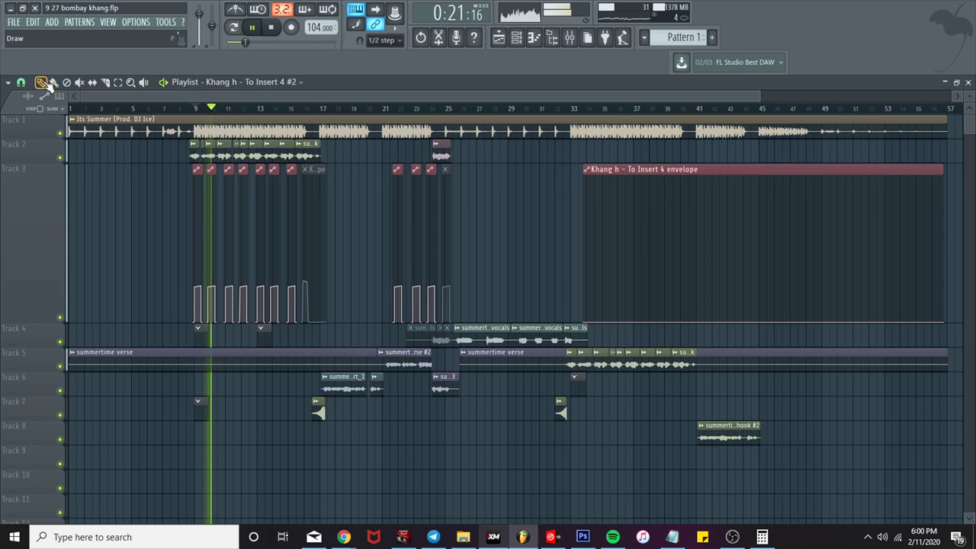
scroll(144, 221, "up", 6)
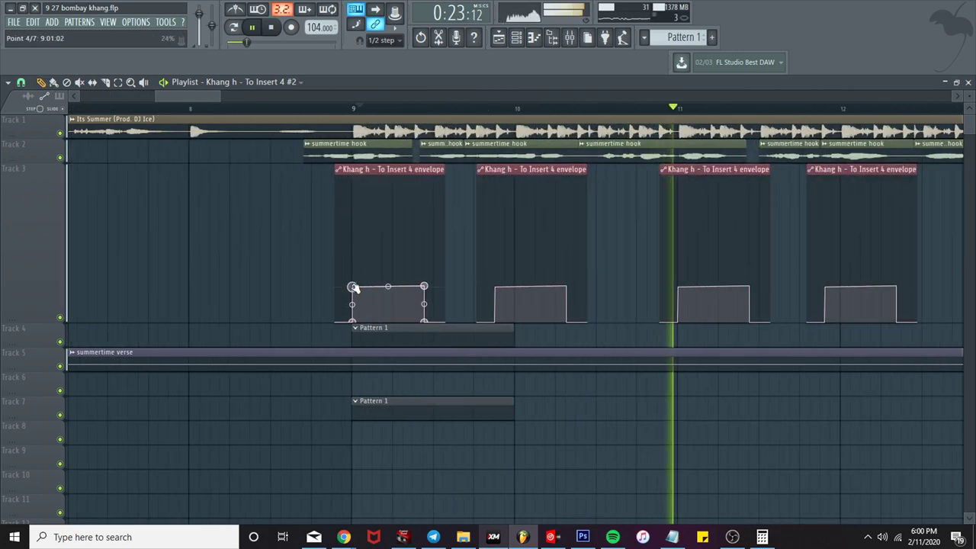
left_click_drag(352, 286, 352, 291)
left_click_drag(425, 286, 425, 291)
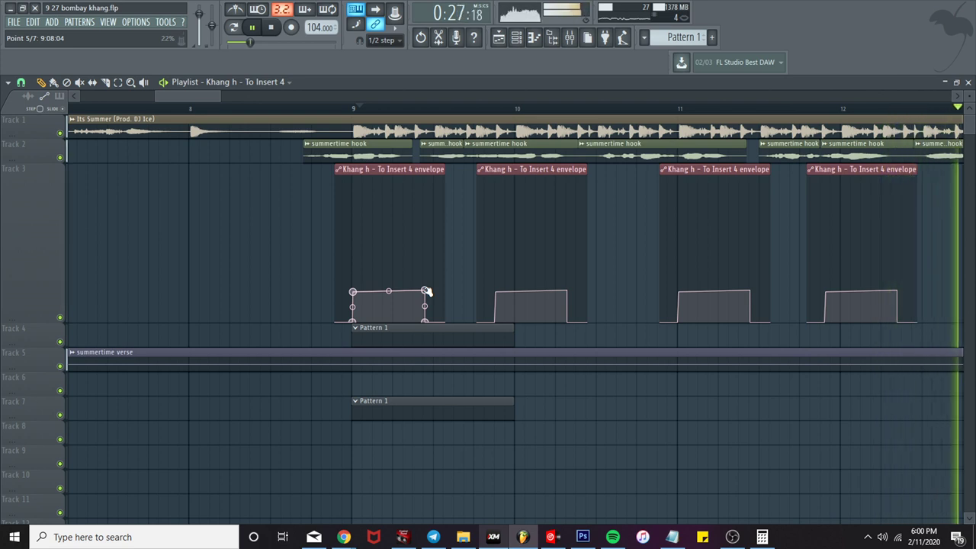
left_click_drag(425, 290, 425, 288)
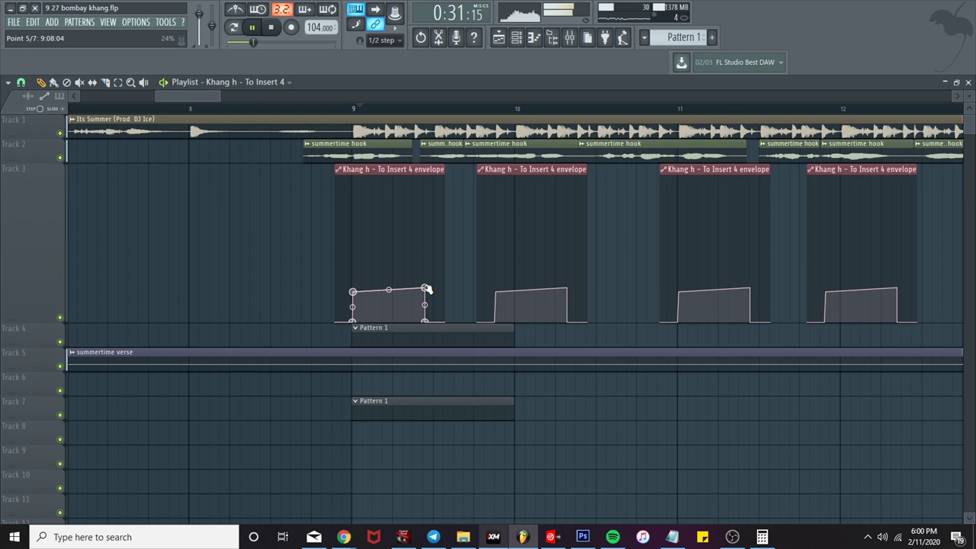
Step: Listen through the verse, replay from about bar 25, and move Fruity Stereo Enhancer to the last effect slot of the background insert
scroll(426, 289, "down", 6)
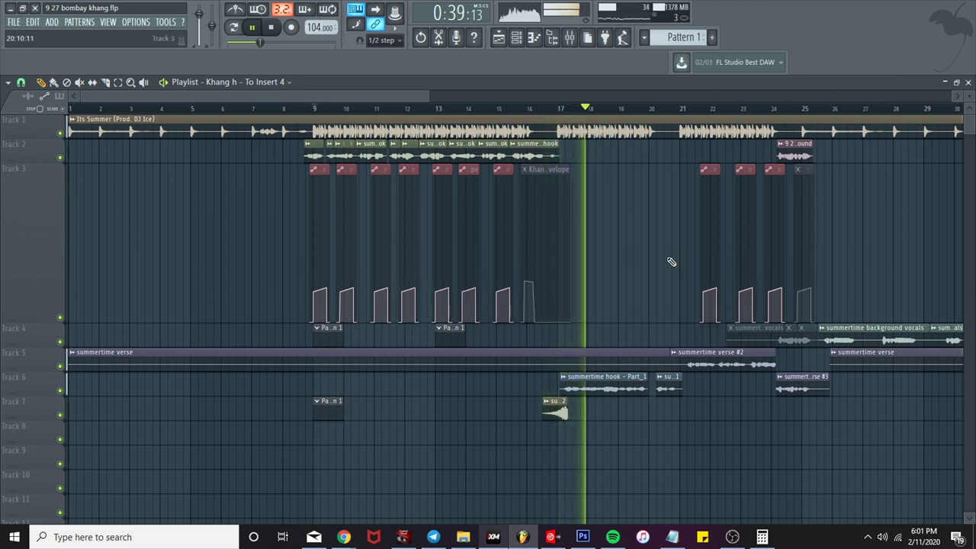
scroll(659, 254, "up", 2, "ctrl")
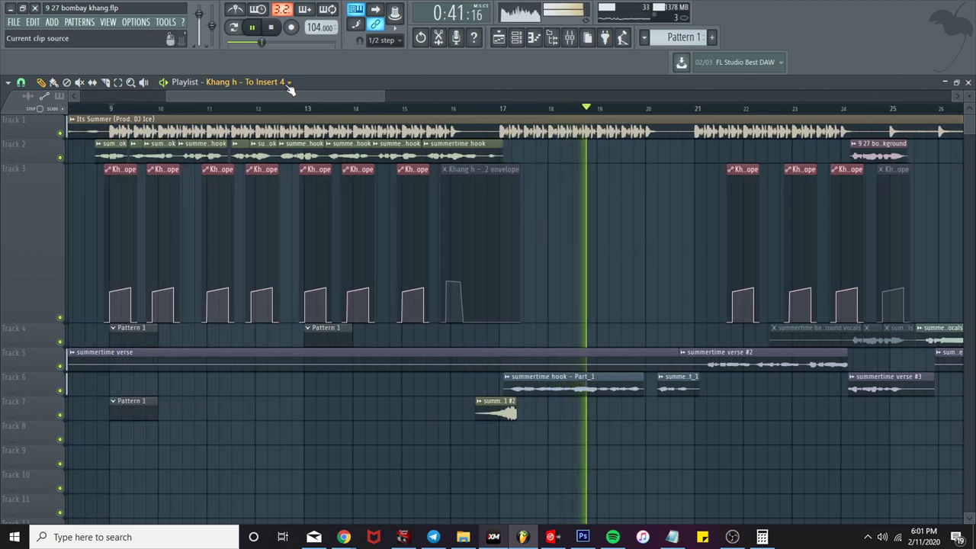
left_click_drag(290, 94, 345, 98)
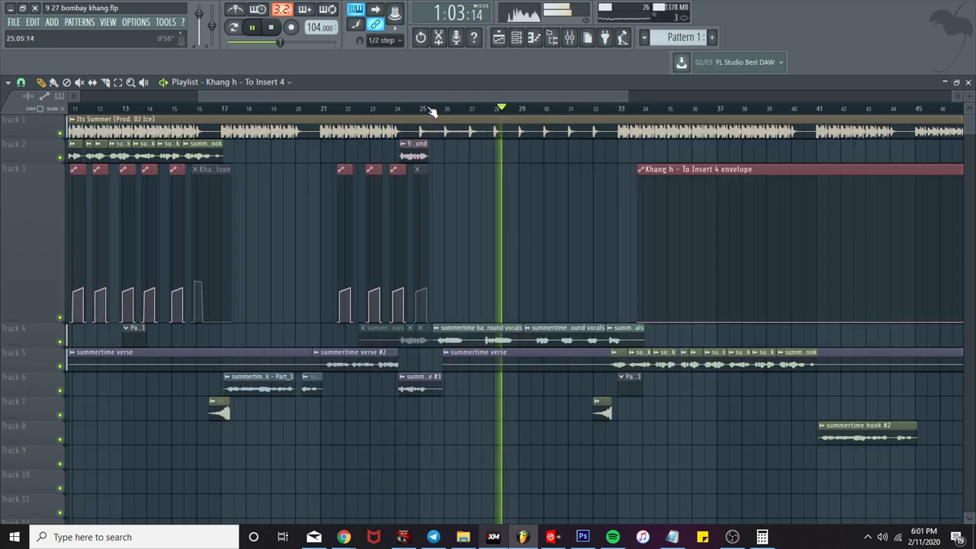
left_click(427, 109)
left_click(569, 36)
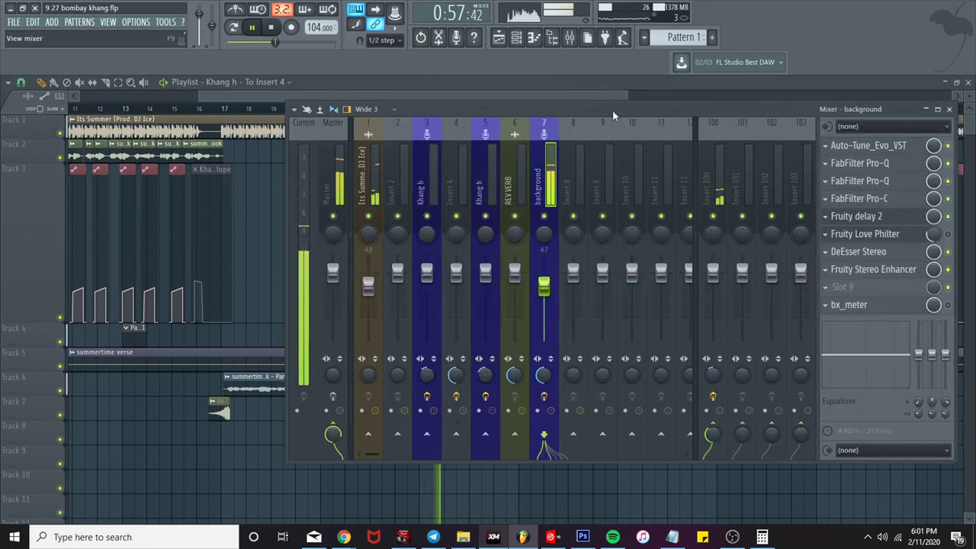
left_click_drag(877, 278, 872, 299)
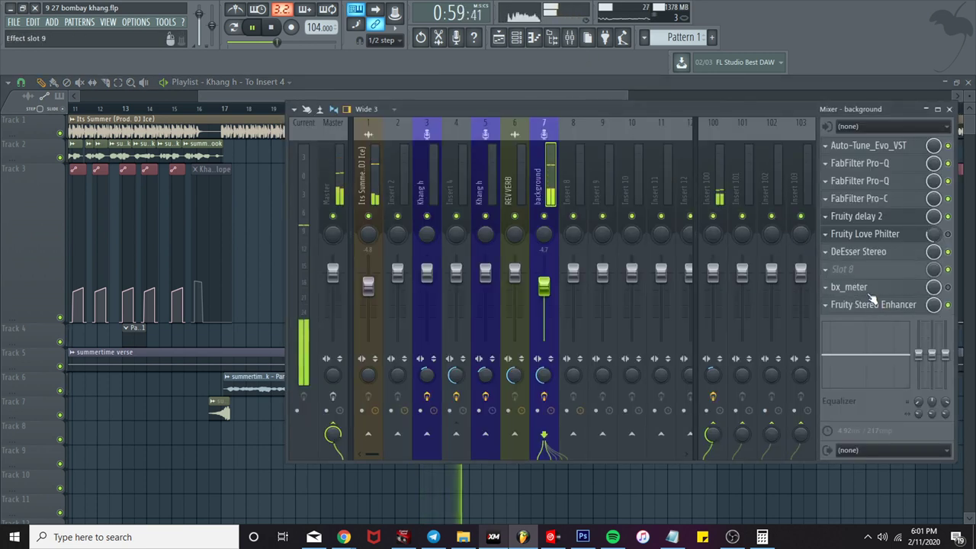
left_click(948, 235)
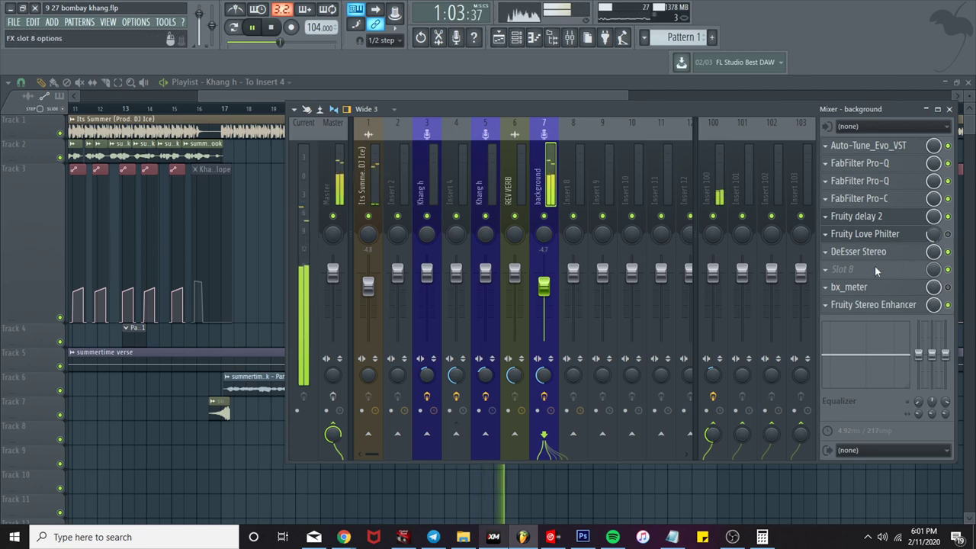
Step: Add Fruity Parametric EQ 2 in slot 8 of the background insert, cutting the lows to -18 dB at about 126 Hz and the highs fully
left_click(876, 271)
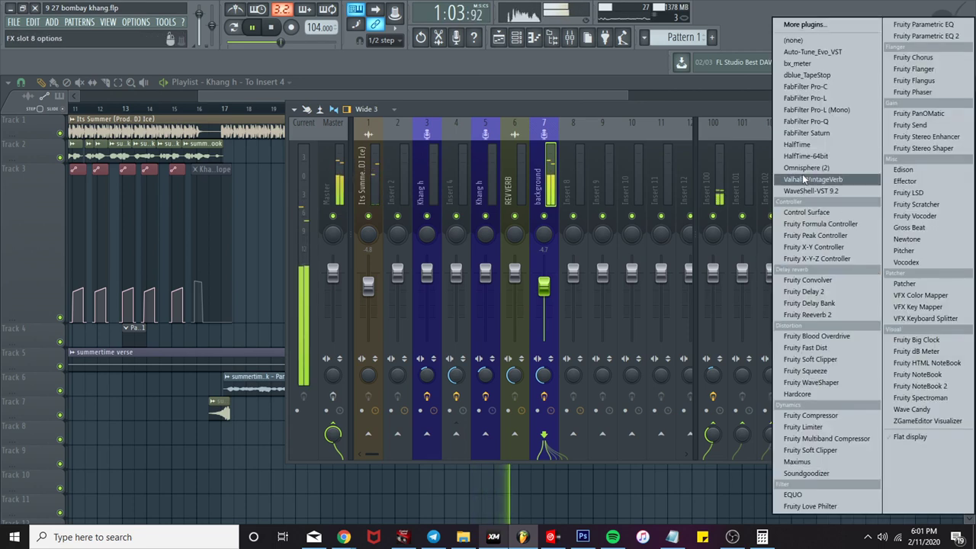
left_click(930, 39)
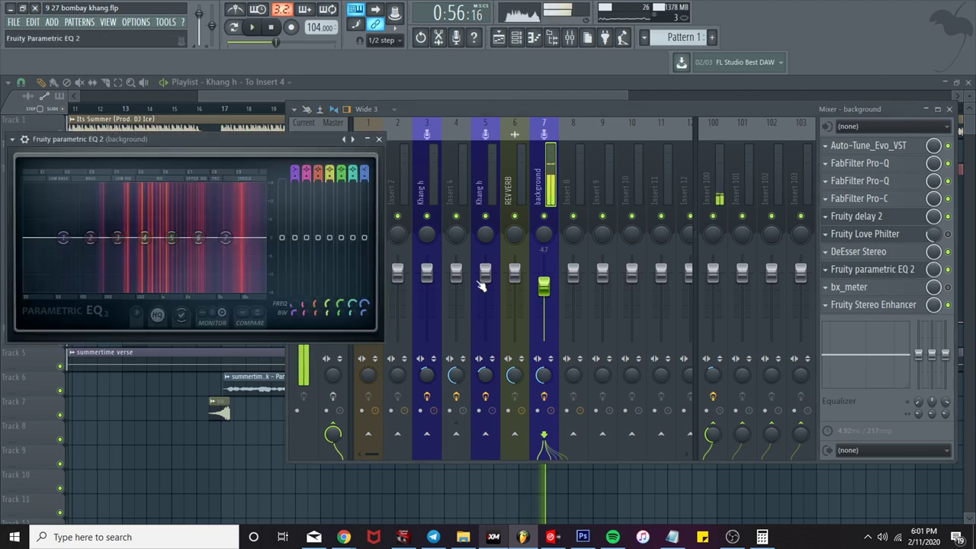
left_click_drag(226, 238, 230, 284)
left_click_drag(63, 237, 133, 292)
left_click_drag(227, 291, 220, 292)
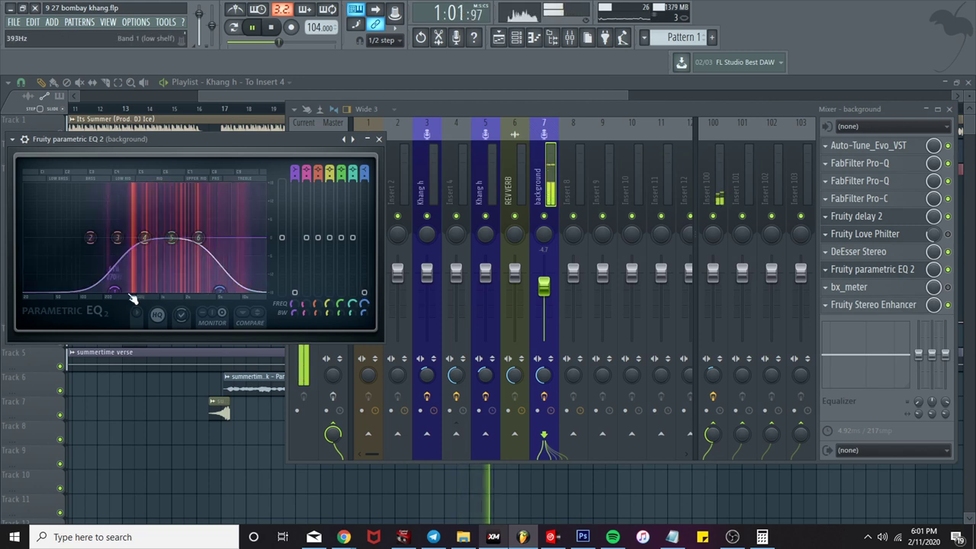
left_click_drag(115, 291, 88, 290)
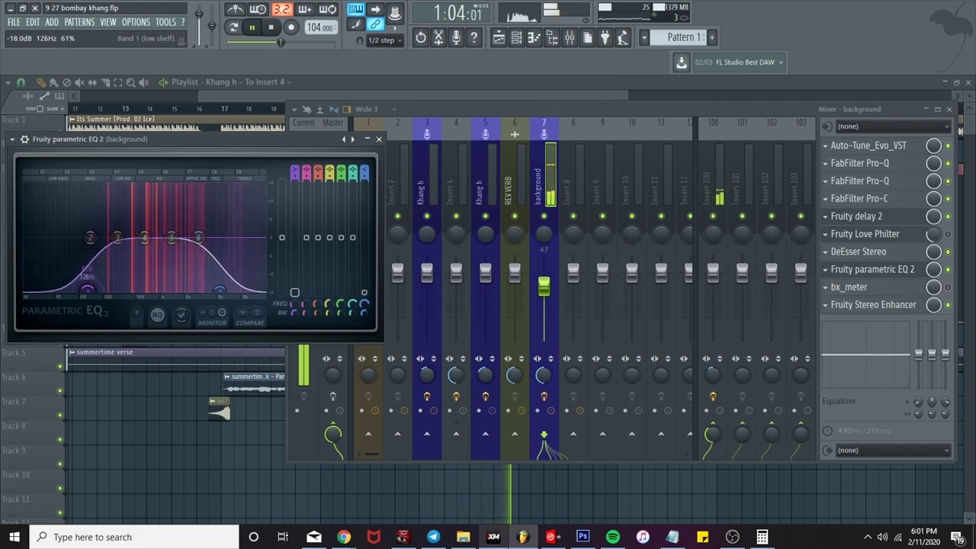
Step: Turn the Master's stereo separation towards merged and lower the background insert's level to about -6.3 dB
left_click(275, 43)
left_click_drag(336, 377, 336, 338)
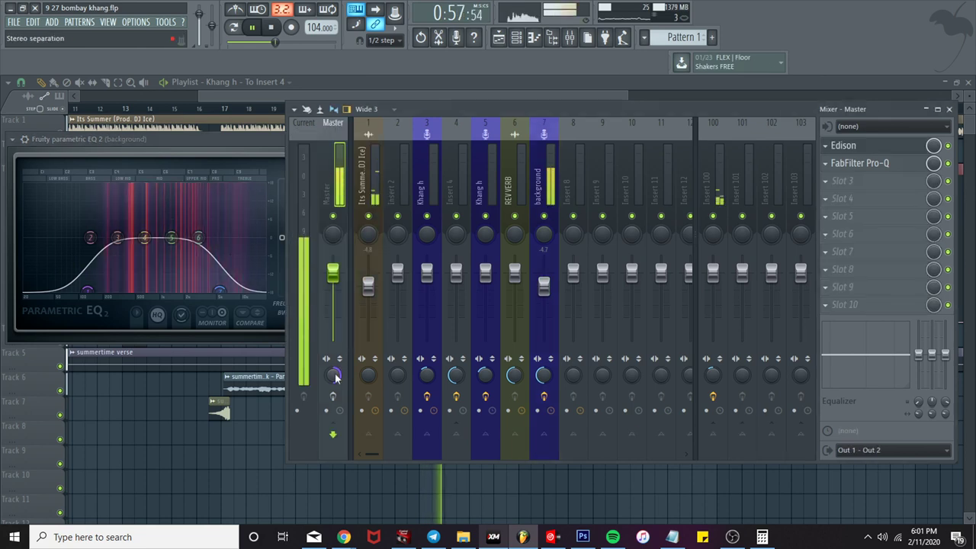
left_click_drag(544, 286, 545, 291)
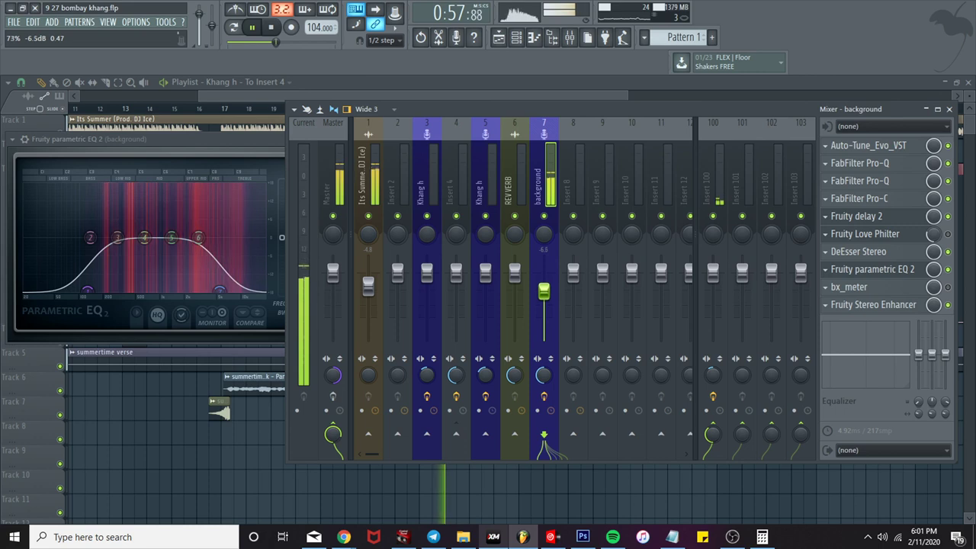
Step: Shift the background EQ's high-shelf cut to a slightly higher frequency and close the EQ
left_click(221, 292)
left_click_drag(229, 289, 230, 290)
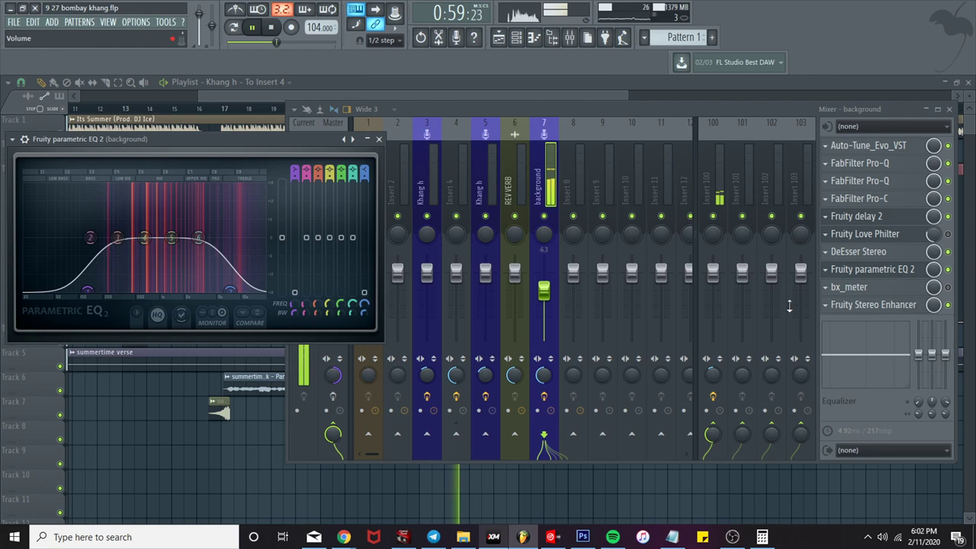
left_click(379, 140)
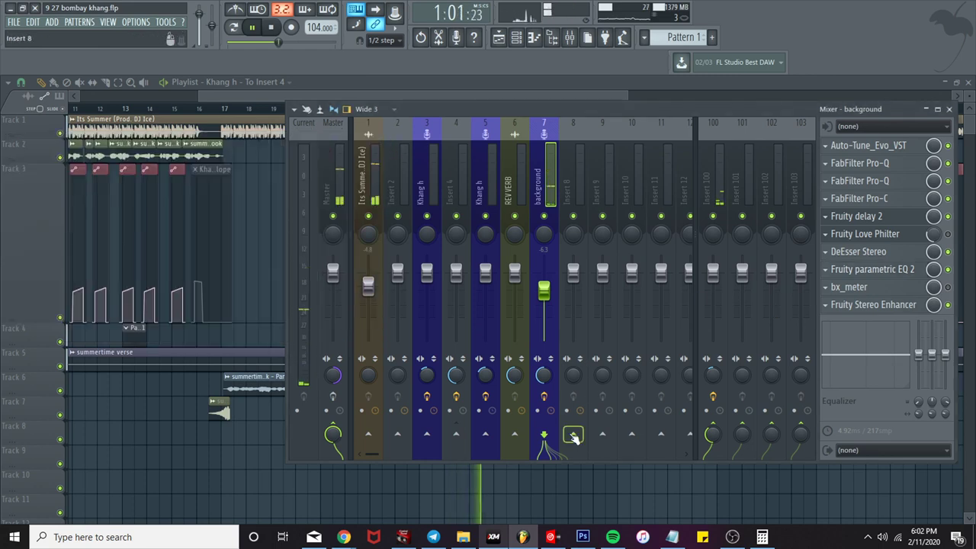
Step: Set up Insert 8 with Waves Doubler2 Stereo in the first effect slot and Fruity Chorus in the third
left_click(577, 190)
left_click(857, 144)
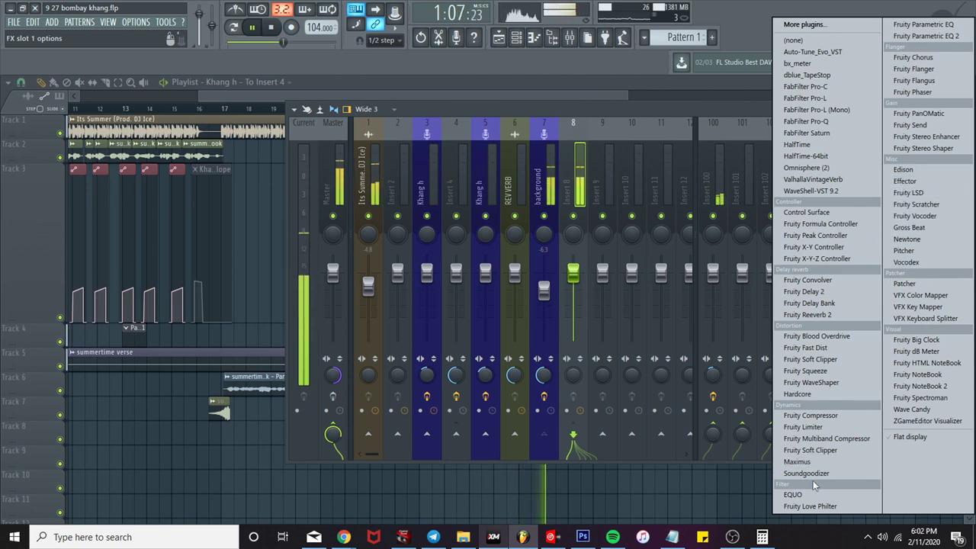
left_click(951, 66)
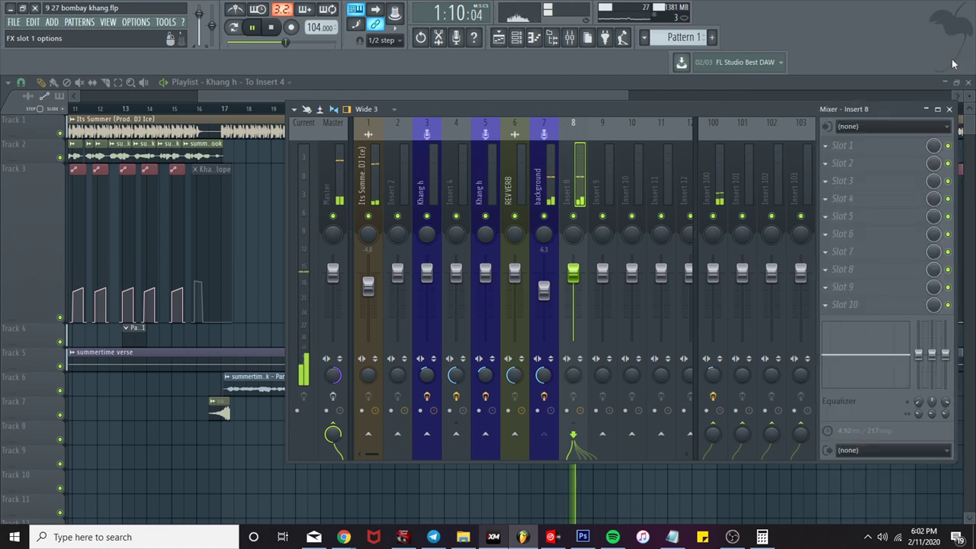
left_click(859, 146)
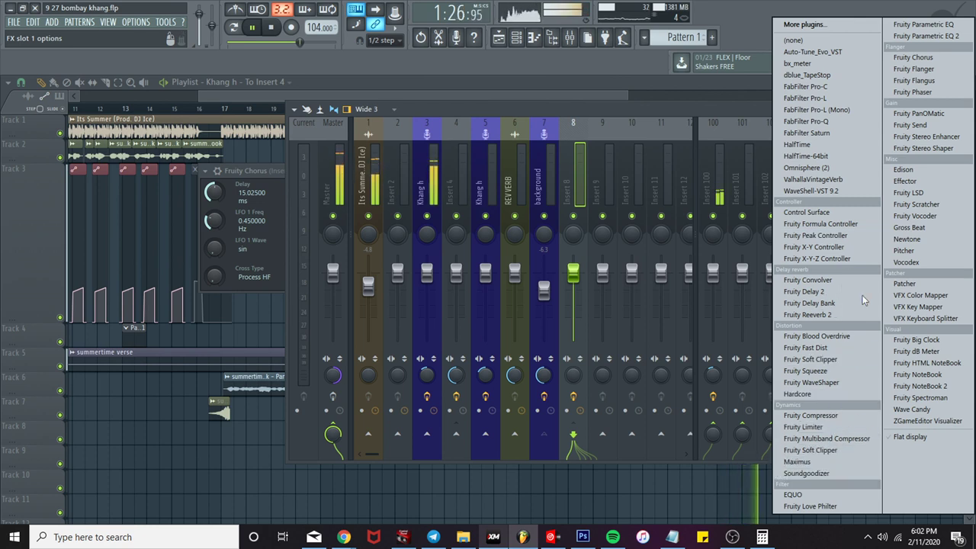
left_click(845, 194)
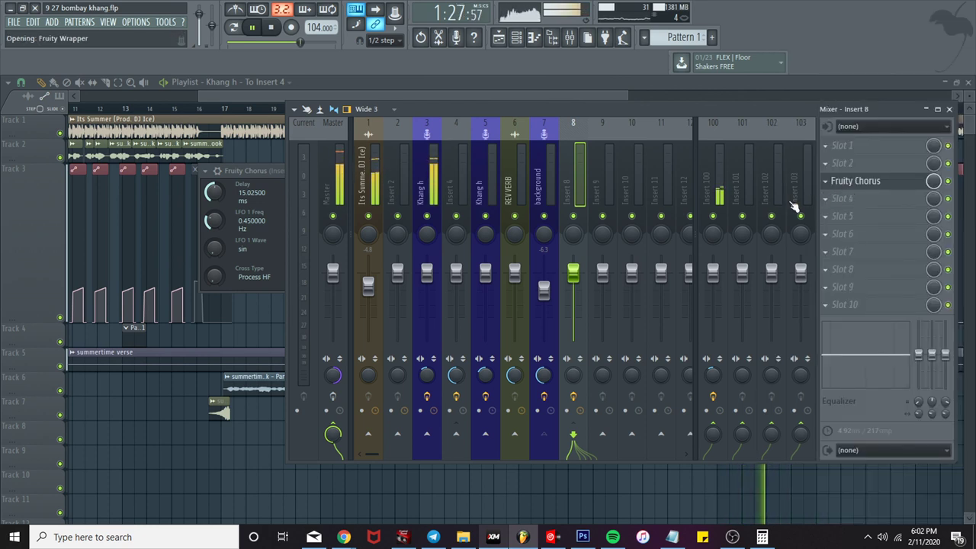
left_click(370, 294)
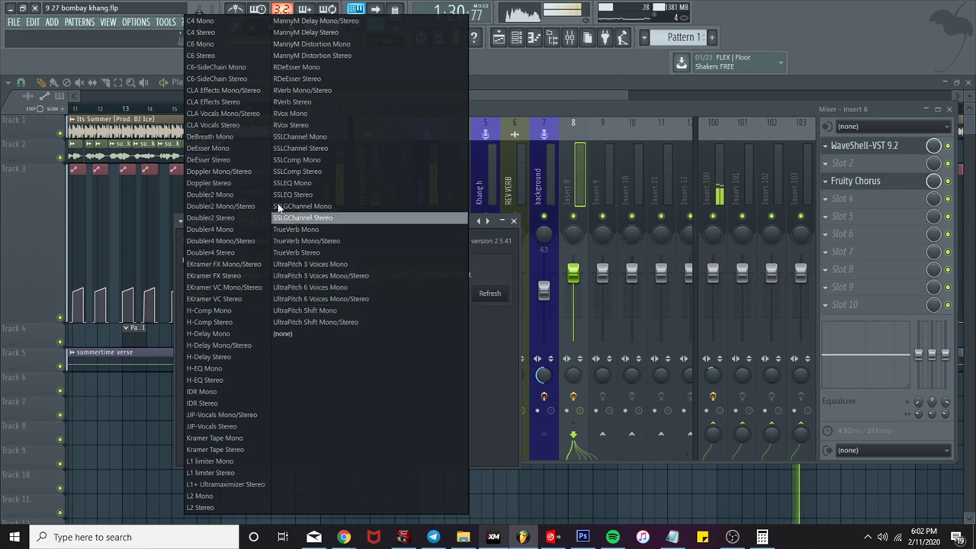
left_click(210, 218)
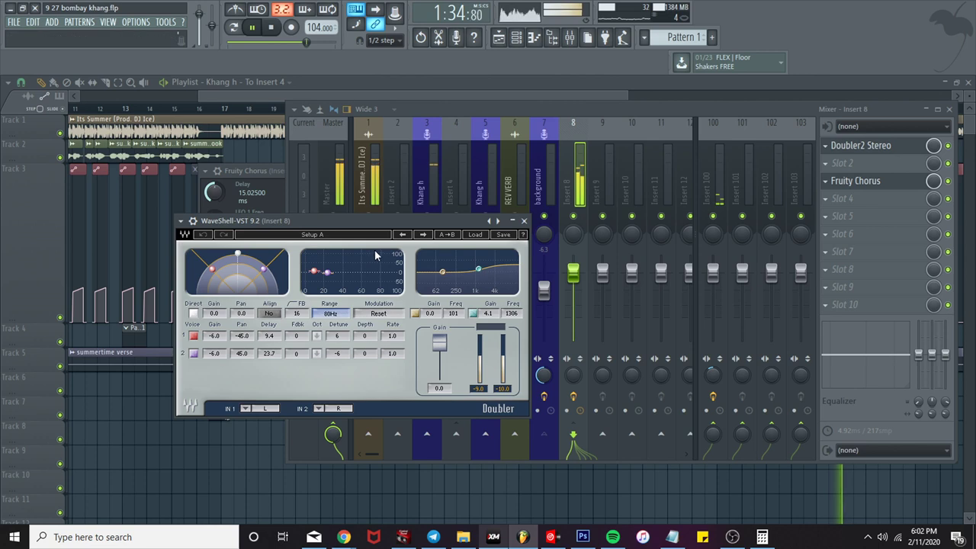
Step: Load the DarkFader'sBigBrother factory preset into the Doubler on Insert 8 and close the plugin
left_click(478, 236)
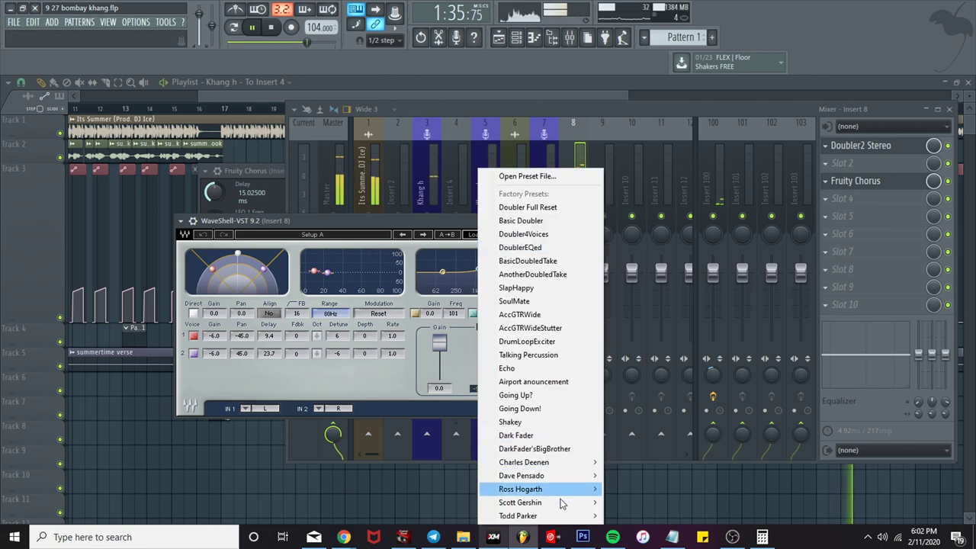
left_click(556, 451)
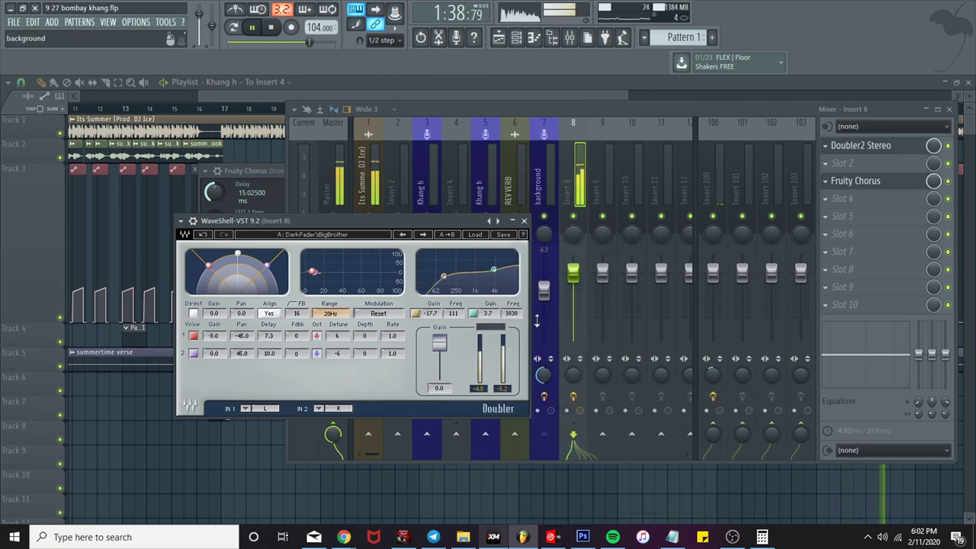
left_click(523, 222)
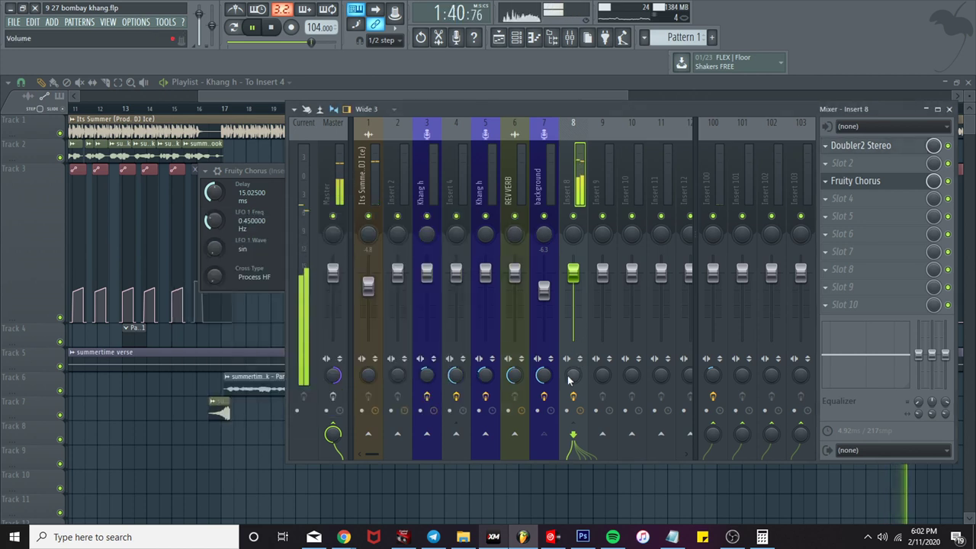
Step: Widen Insert 8's stereo separation and turn off its Fruity Chorus, checking against playback
left_click_drag(571, 374, 571, 412)
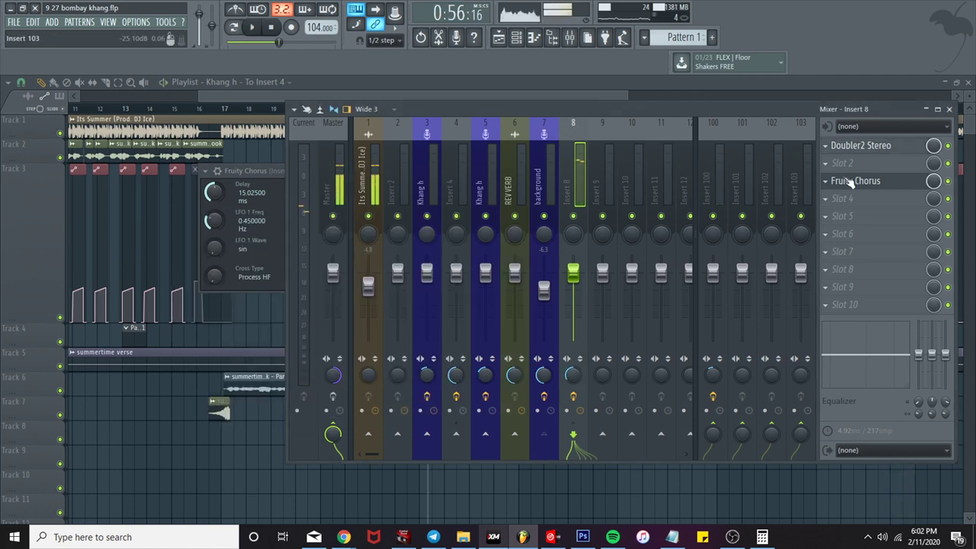
left_click(950, 185)
key("space")
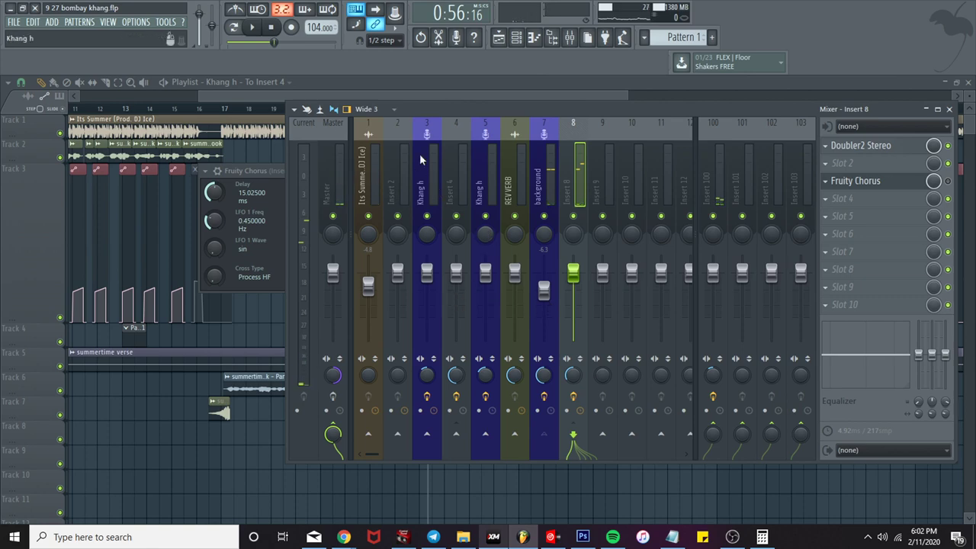
Step: Play the arrangement from around bar 24 to hear the background vocals in the mix
left_click(384, 91)
scroll(387, 197, "down", 3)
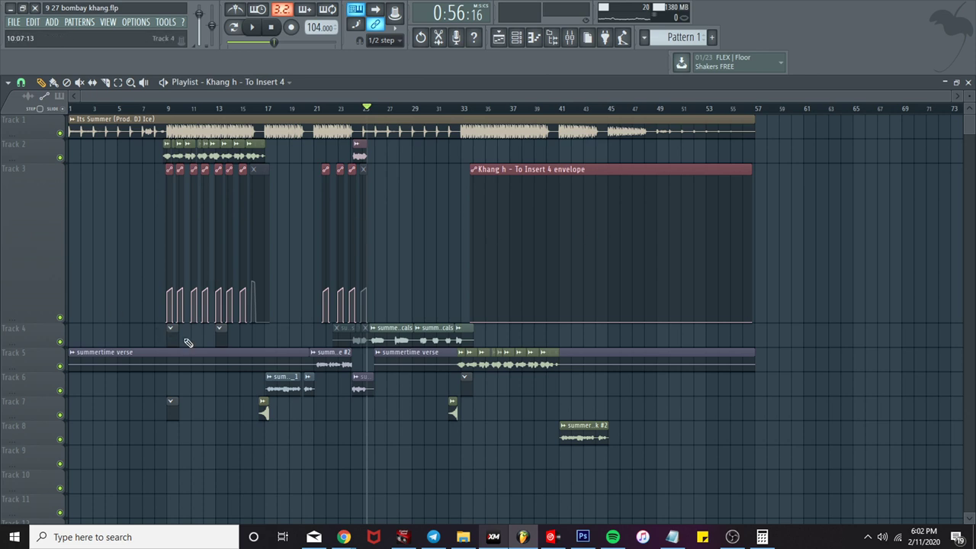
scroll(155, 321, "up", 2)
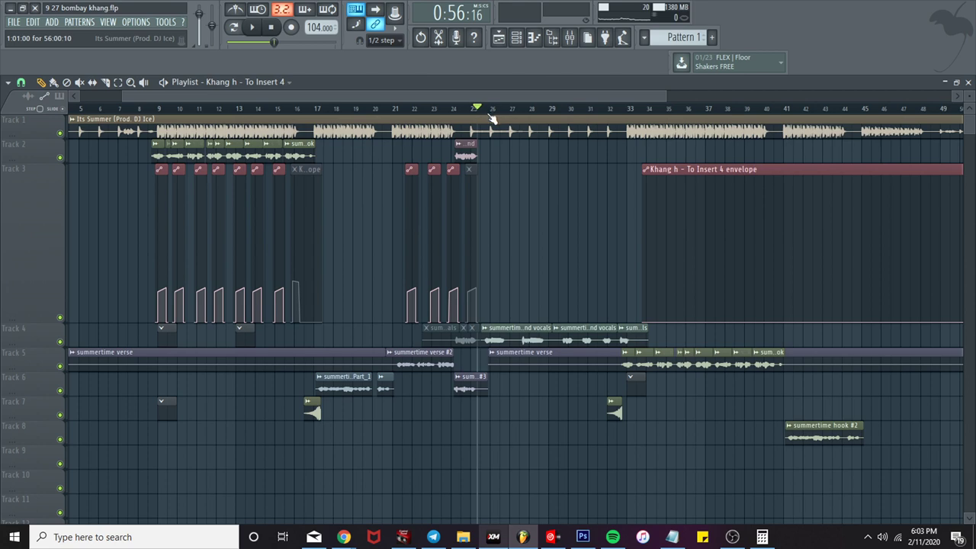
key("space")
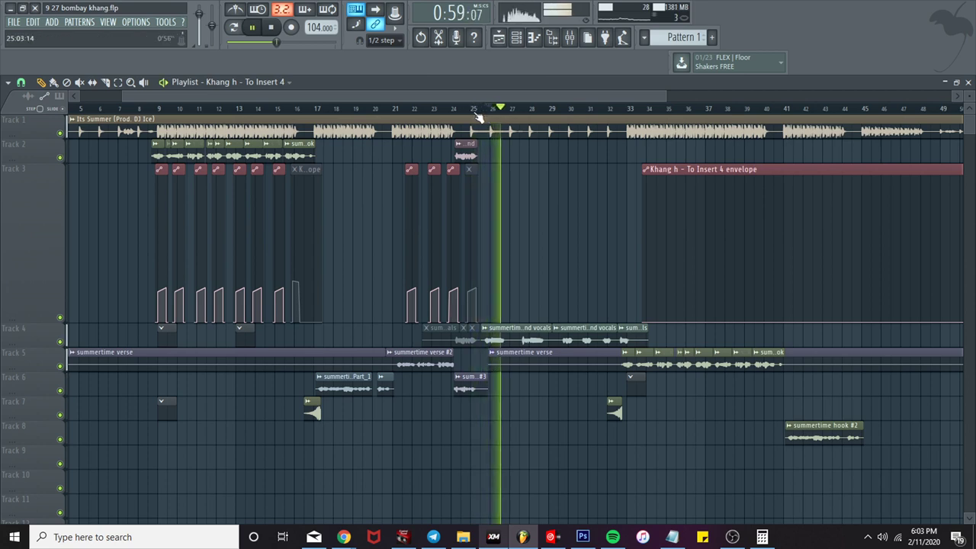
left_click(473, 111)
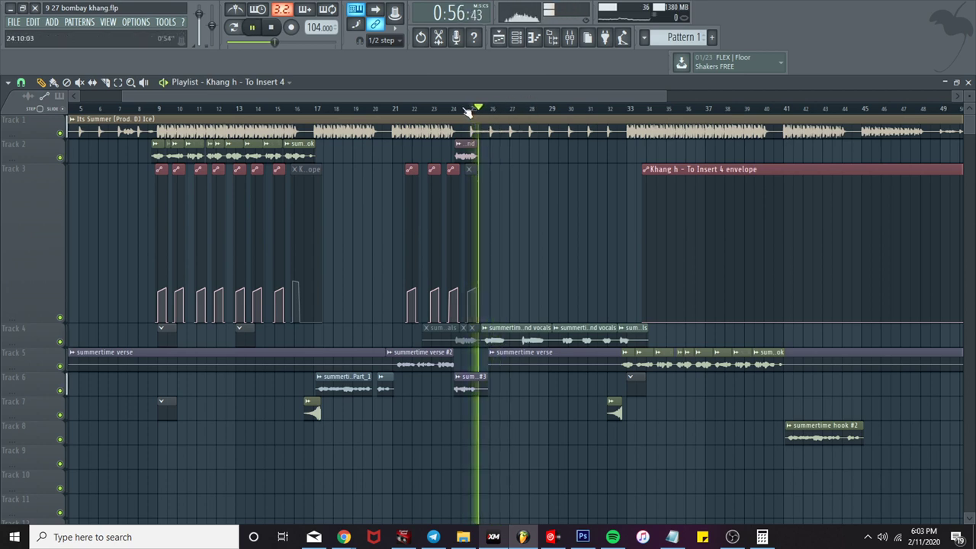
left_click(457, 111)
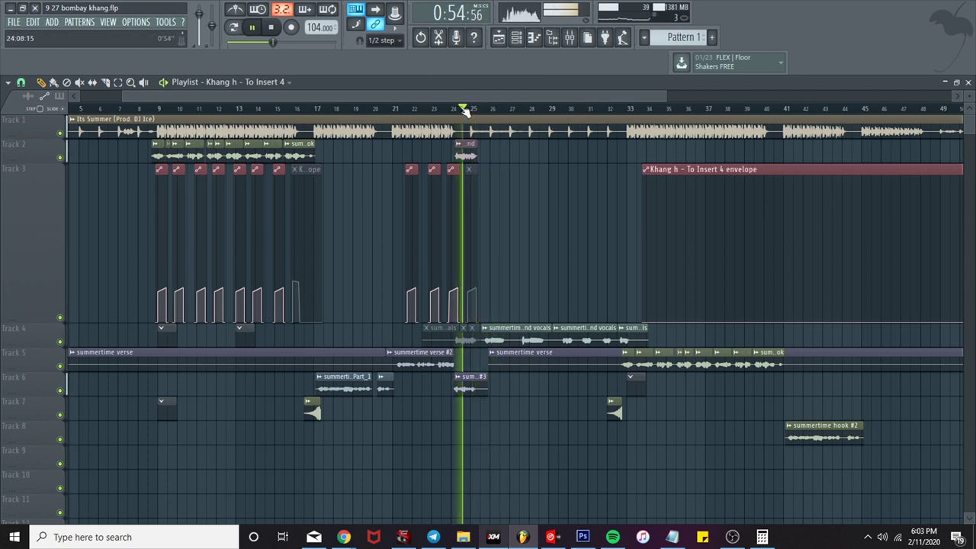
Step: Stop playback and reset the Master track's stereo separation in the mixer
left_click(570, 38)
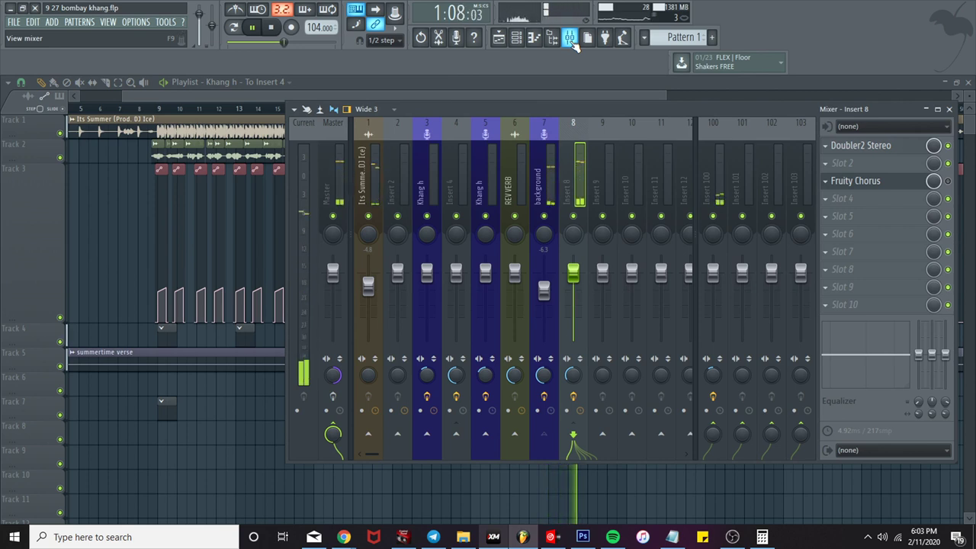
key("space")
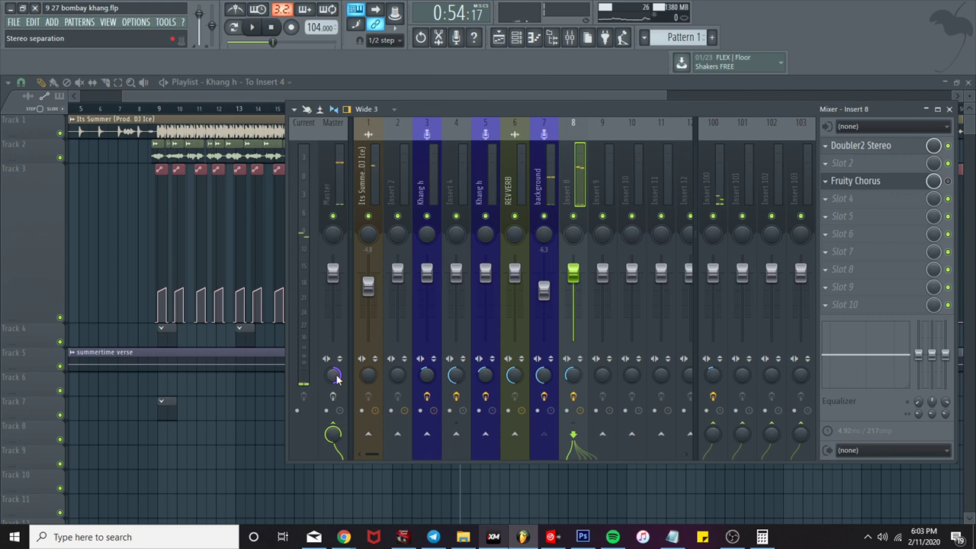
right_click(337, 378)
left_click(362, 349)
Step: Try copying the background track's complete mixer state onto Insert 10
right_click(579, 197)
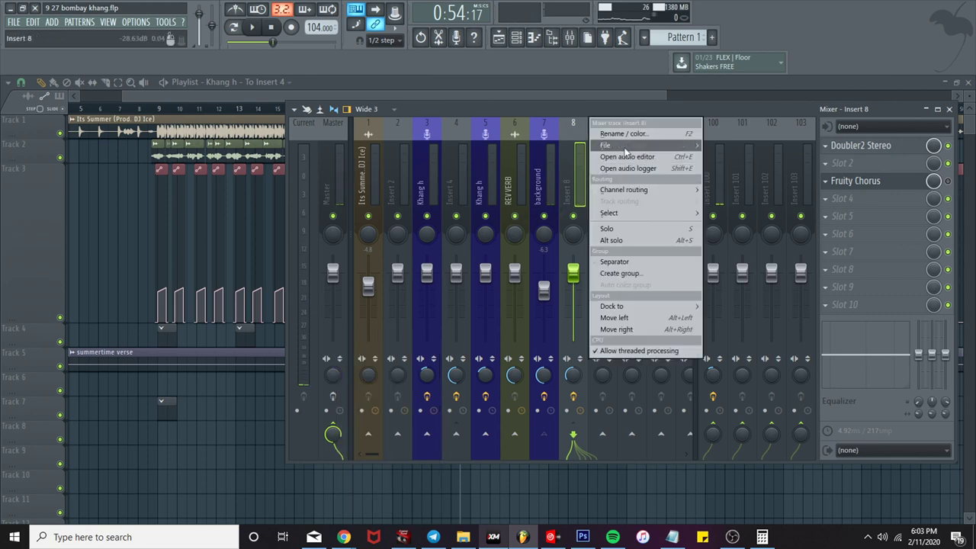
left_click(545, 164)
right_click(546, 164)
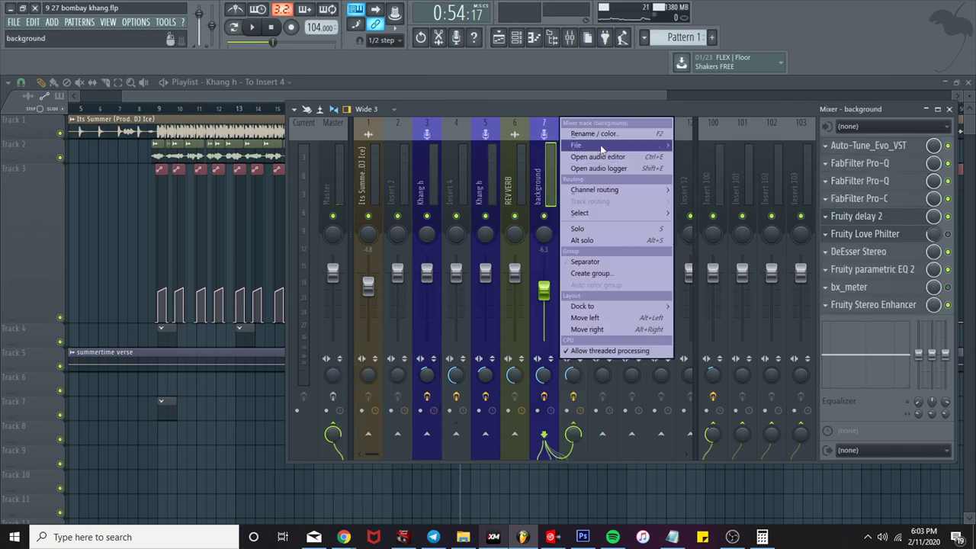
mouse_move(600, 148)
left_click(682, 157)
left_click_drag(604, 168, 567, 148)
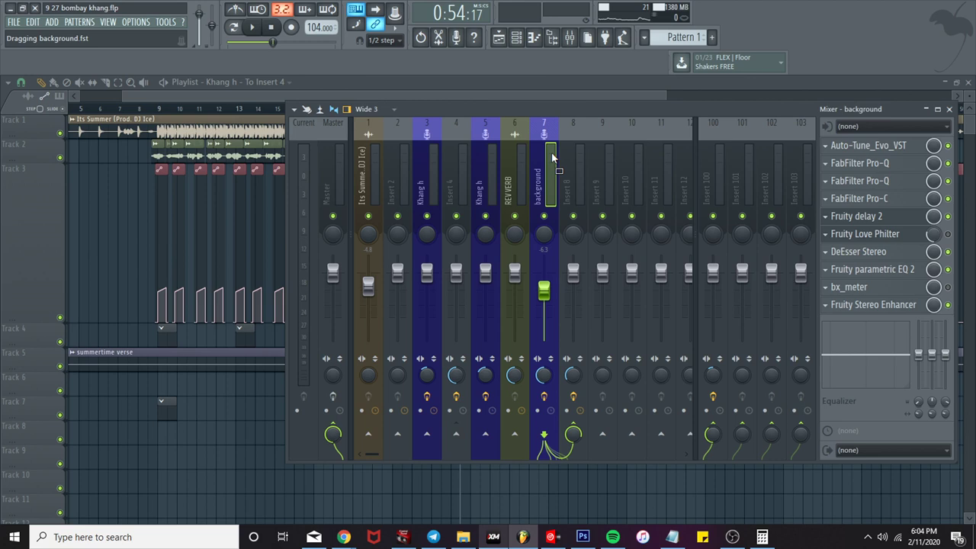
left_click_drag(551, 153, 616, 161)
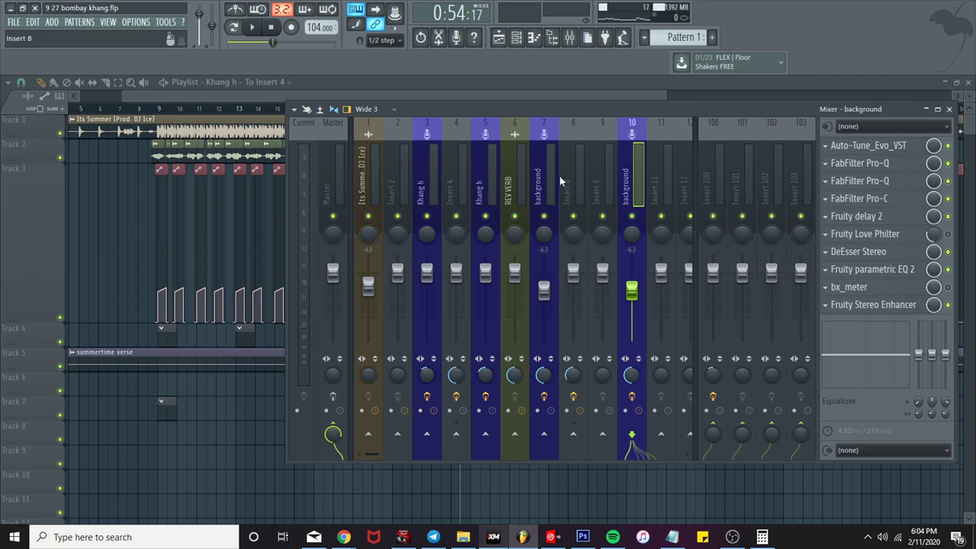
Step: Clear Insert 10 by copying the empty mixer state of Insert 11 onto it
right_click(652, 171)
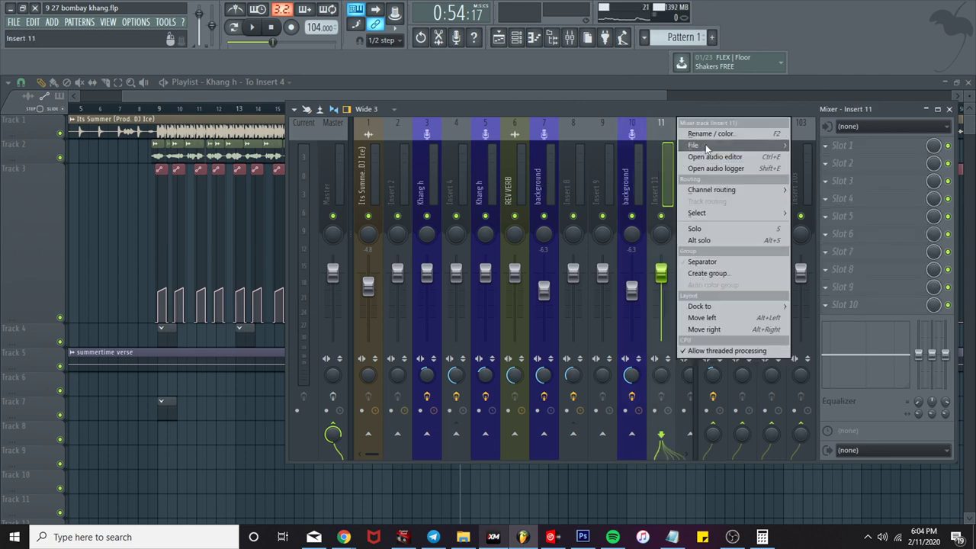
mouse_move(705, 144)
left_click_drag(827, 161, 632, 173)
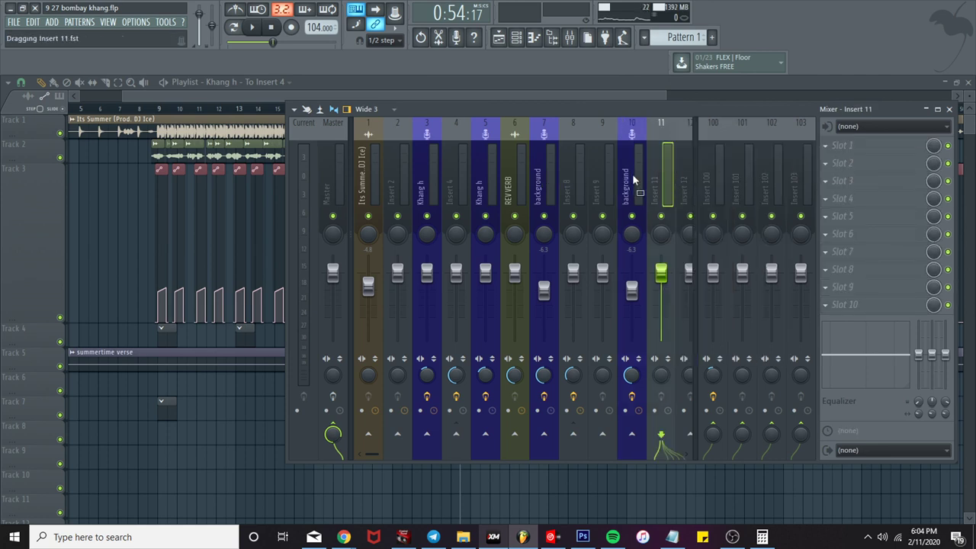
Step: Copy the Fruity parametric EQ 2 from the background track onto Insert 9
left_click(540, 175)
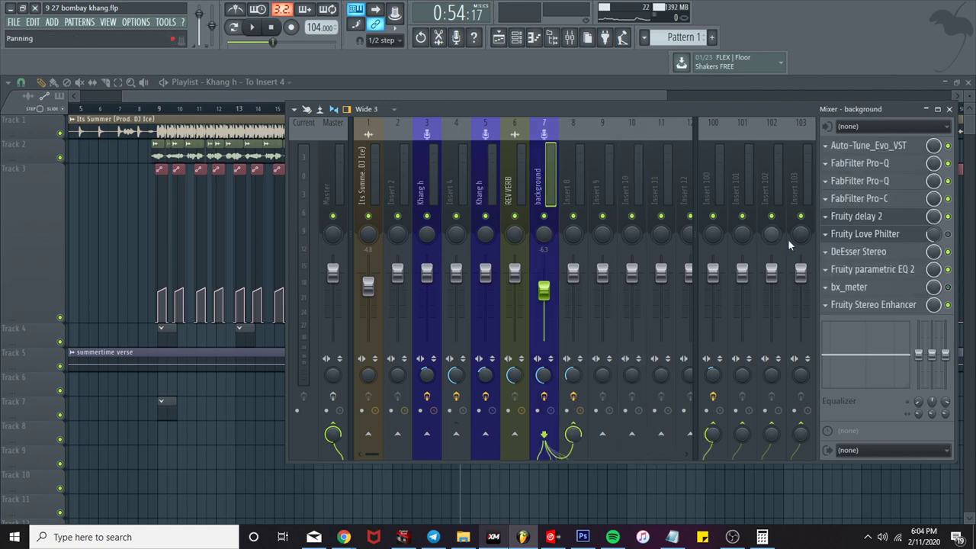
left_click(828, 270)
left_click_drag(856, 326, 784, 312)
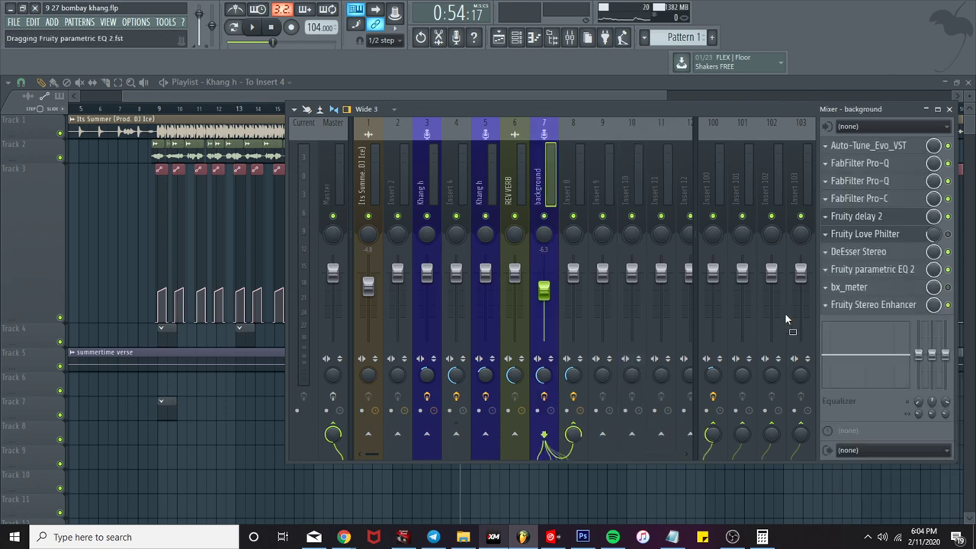
left_click_drag(546, 169, 602, 176)
left_click(571, 172)
Step: Route the background track to Insert 9 and check the send with Insert 8 muted during playback
left_click(547, 183)
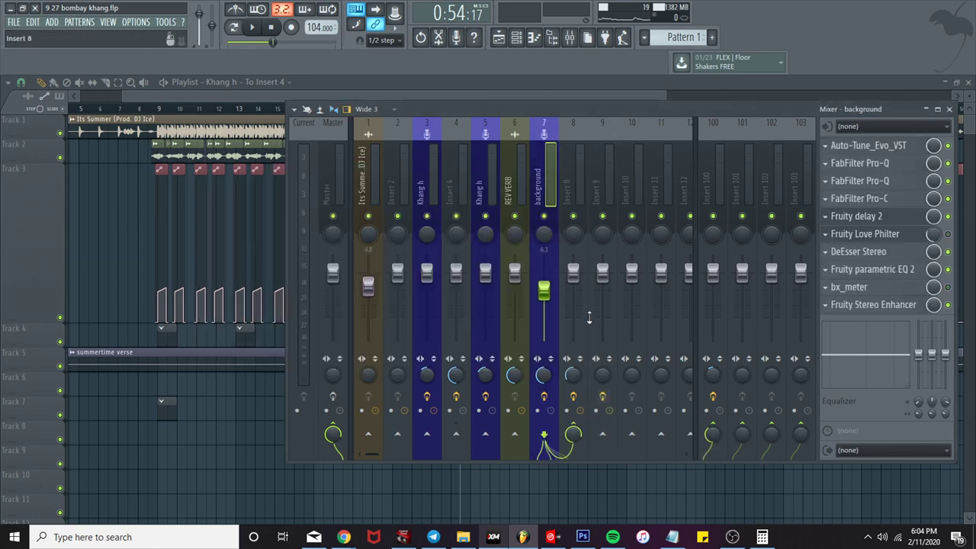
left_click(602, 440)
key("space")
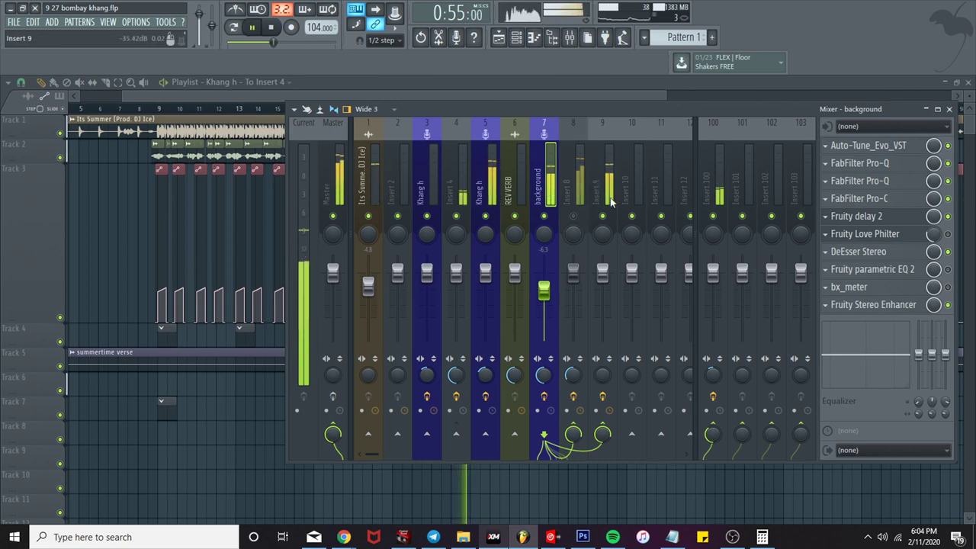
key("space")
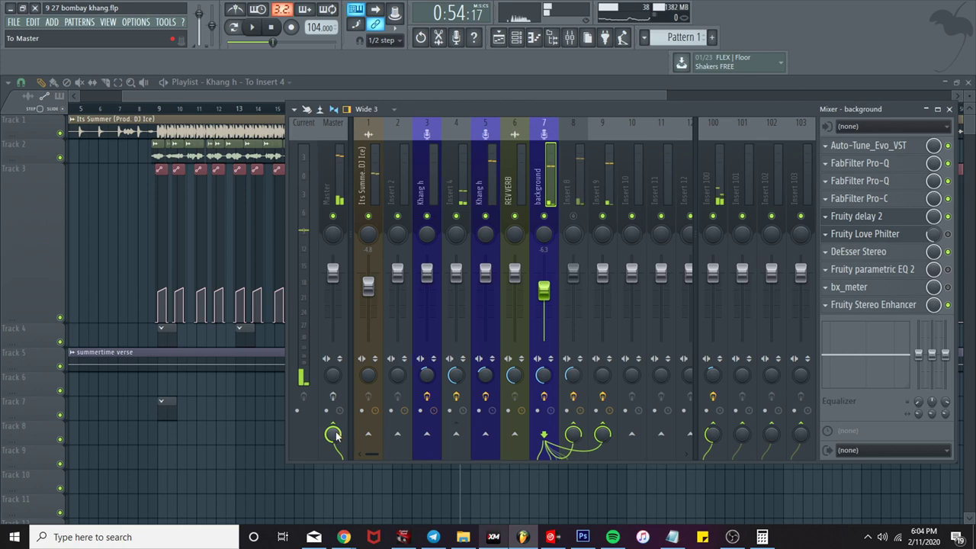
Step: Try changing Insert 9's stereo separation during playback, and reset it to its default
key("space")
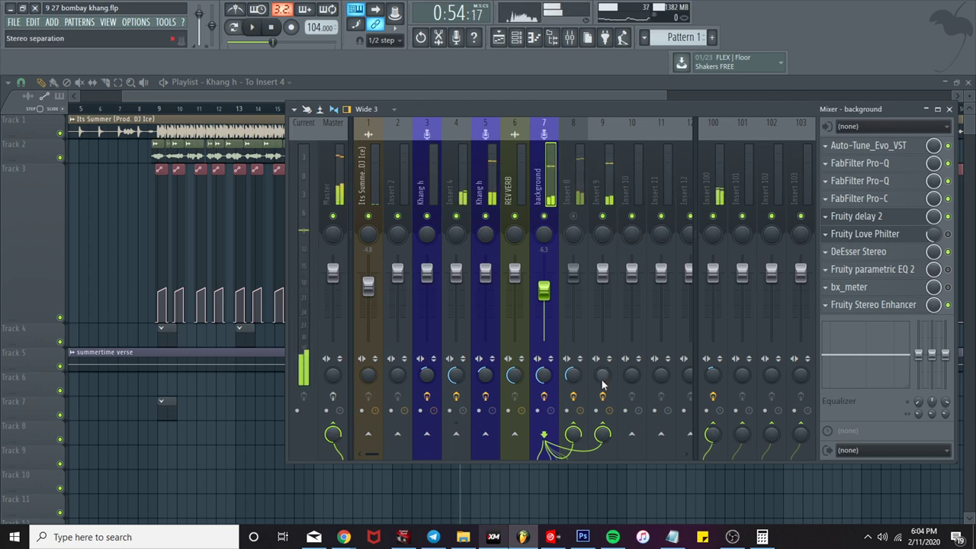
left_click(603, 375)
right_click(602, 374)
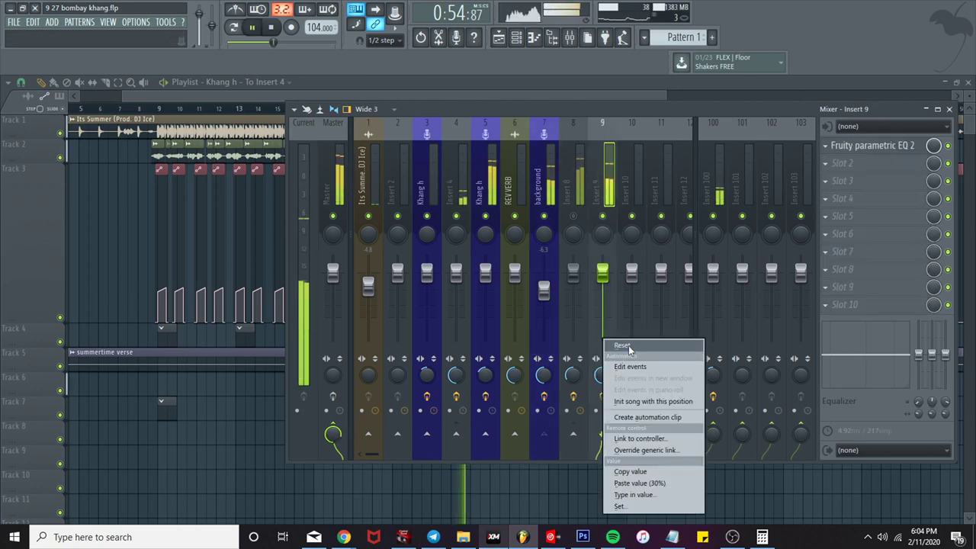
left_click(629, 349)
key("space")
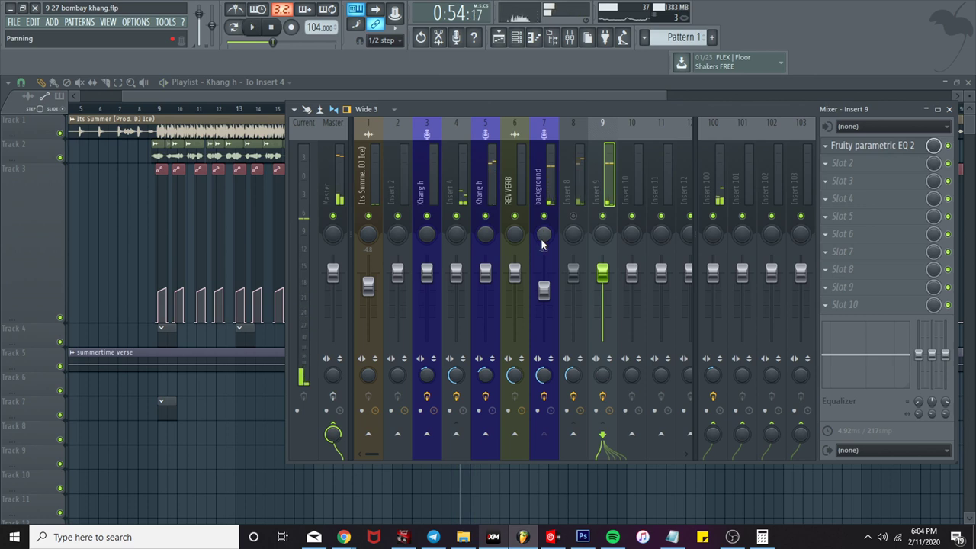
Step: Try lowering the background track's fader to about -45.5 dB during playback, and undo the change
left_click(545, 195)
left_click(604, 192)
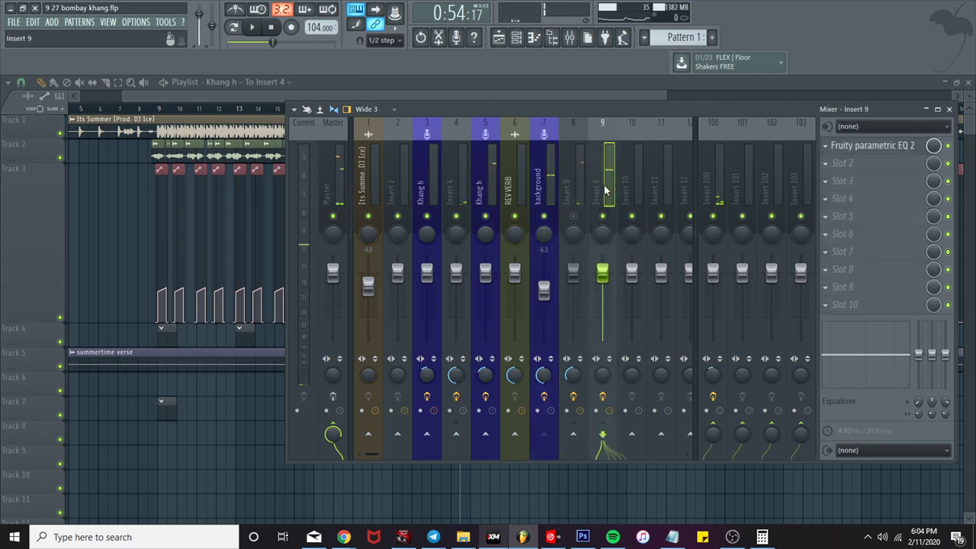
left_click(539, 191)
key("space")
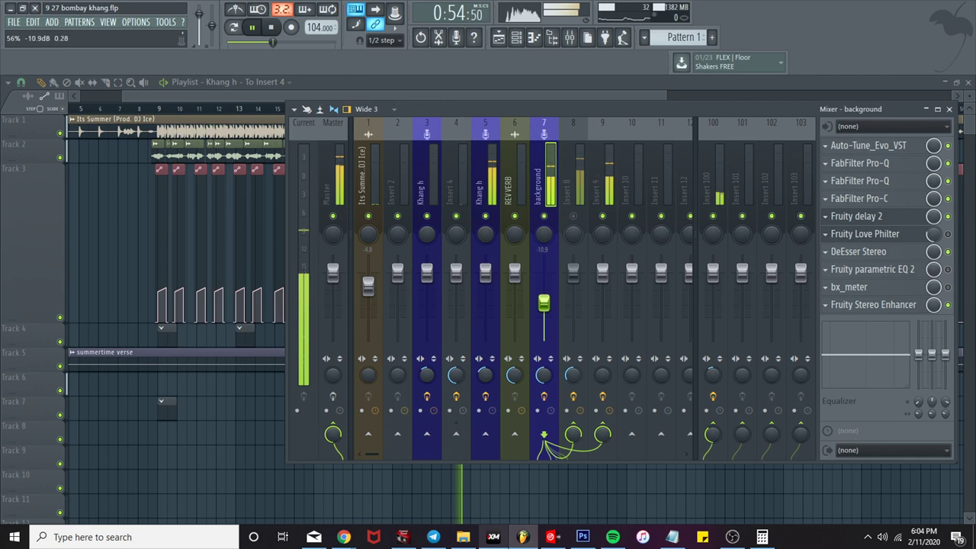
left_click_drag(544, 295, 544, 339)
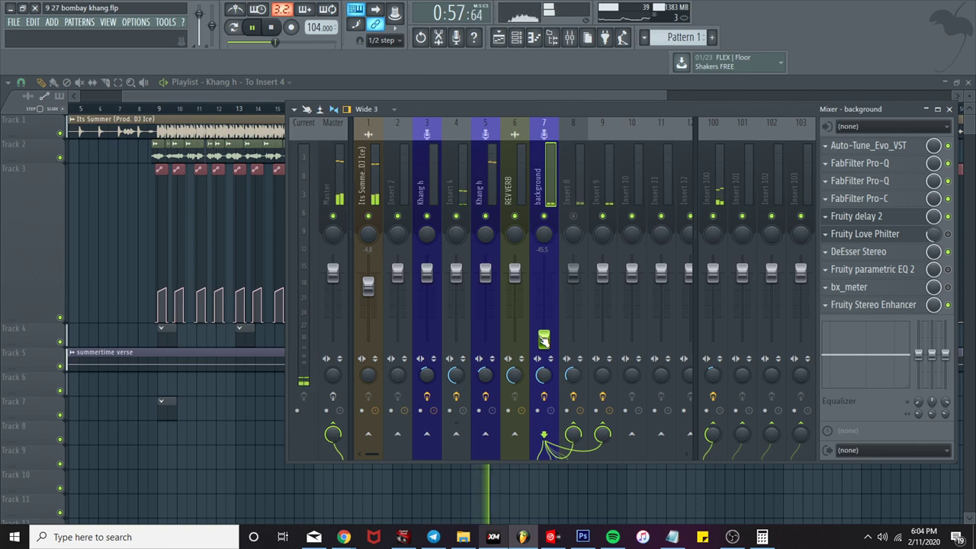
key("ctrl+z")
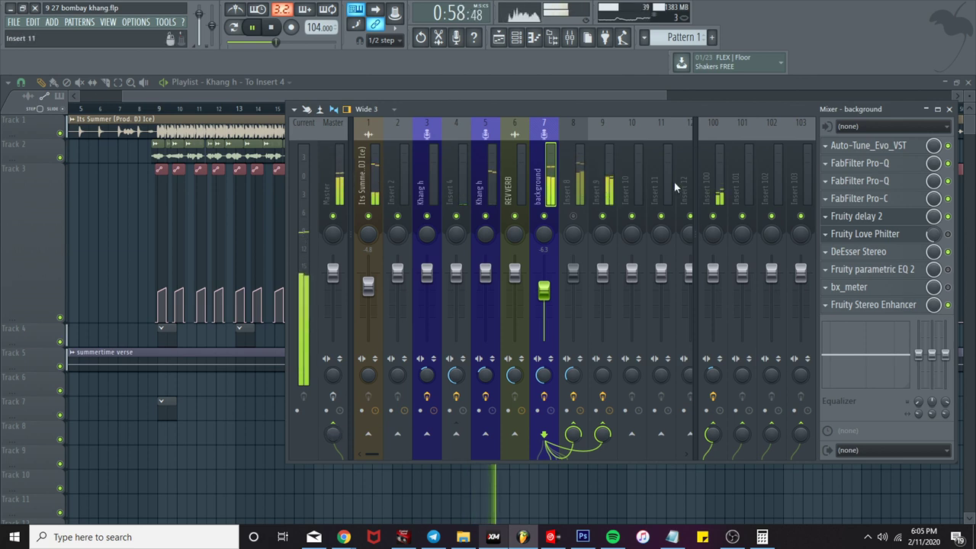
Step: Compare the background track with its Insert 9 send while replaying the section
left_click(602, 177)
key("space")
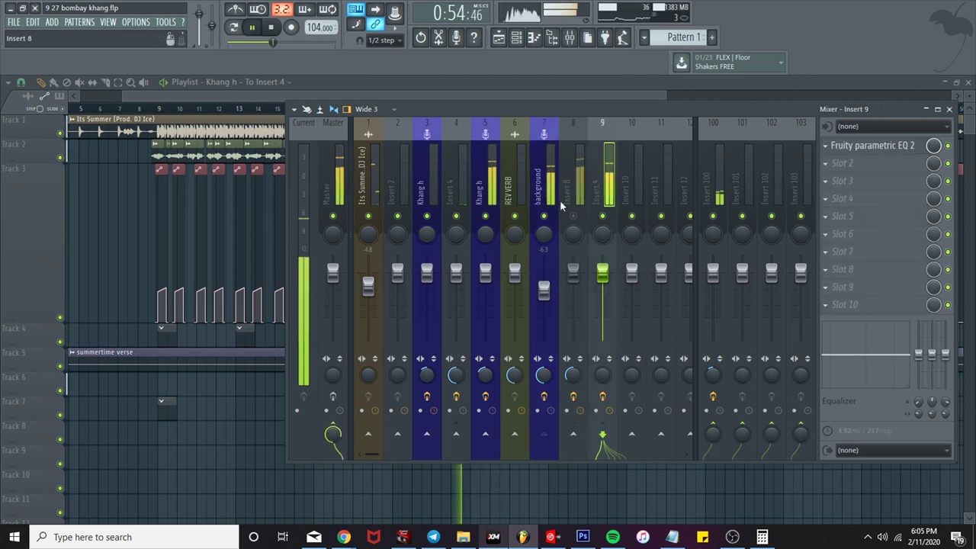
left_click(546, 179)
left_click(601, 169)
key("space")
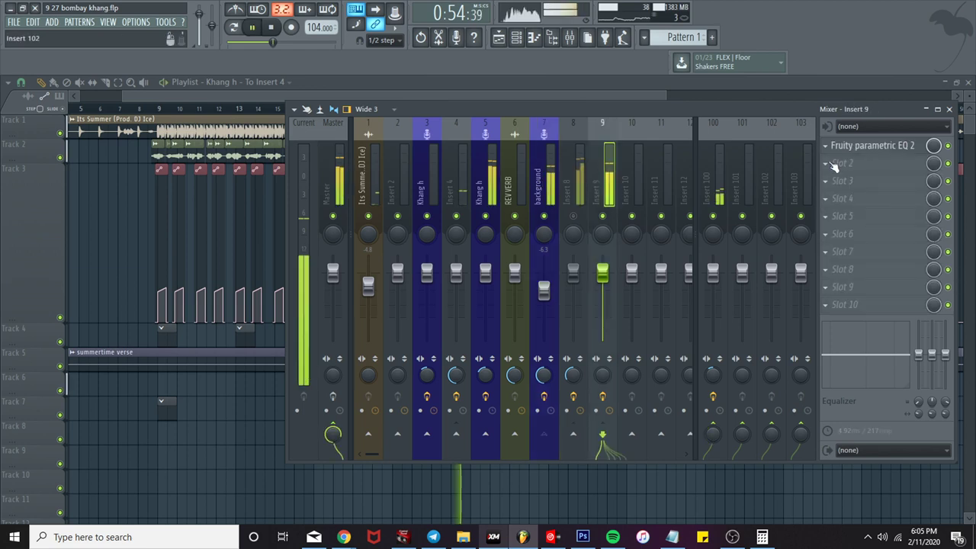
Step: Cut Insert 9's lows and highs with -18 dB shelves in Fruity parametric EQ 2, leaving a wide midrange band
left_click(872, 145)
left_click_drag(256, 269, 325, 323)
left_click_drag(418, 269, 395, 321)
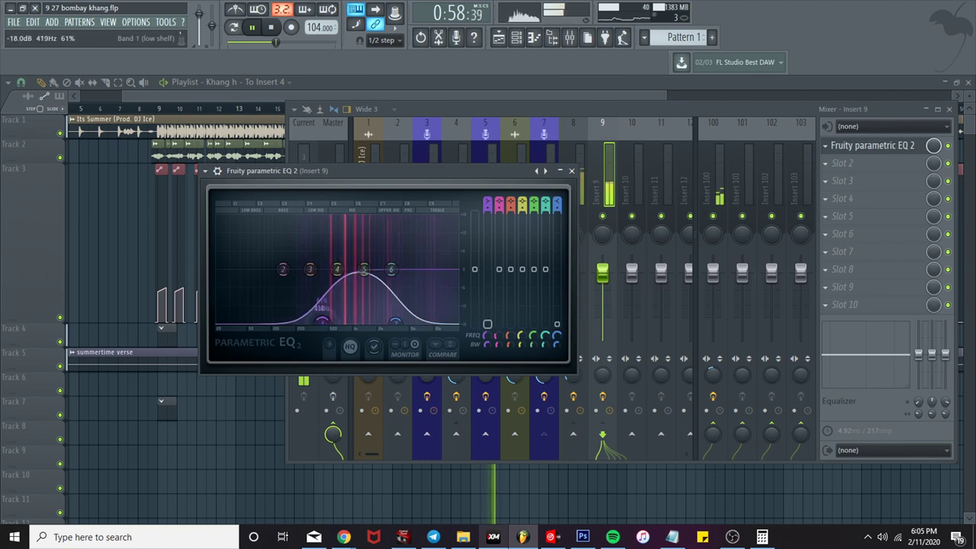
left_click_drag(325, 322, 266, 322)
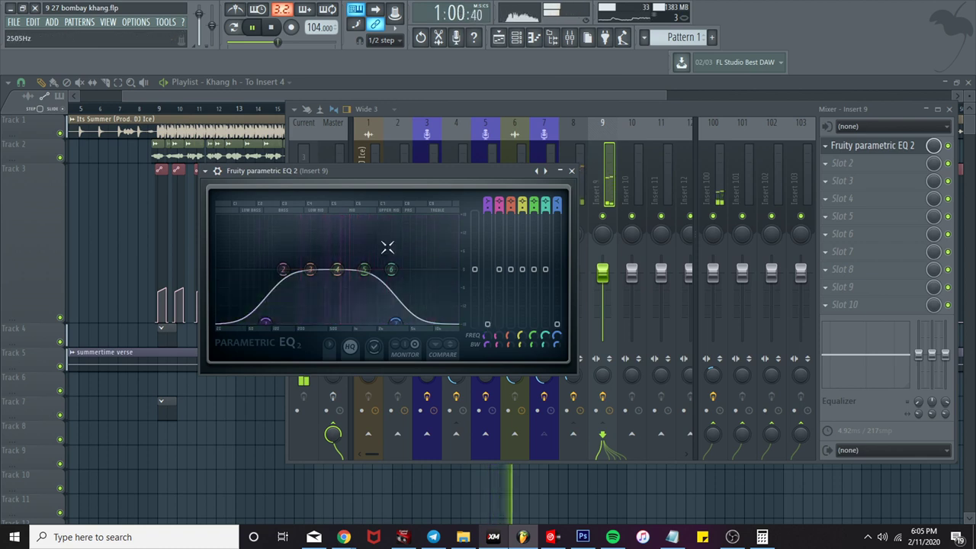
left_click_drag(396, 322, 411, 325)
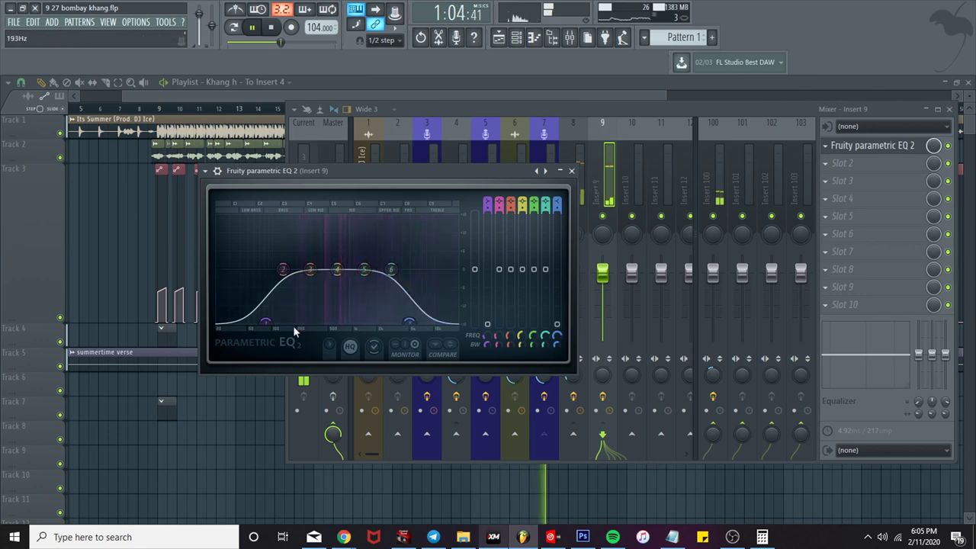
Step: Shift the low-shelf cut on Insert 9 further down in frequency and close the EQ
left_click_drag(265, 321, 217, 320)
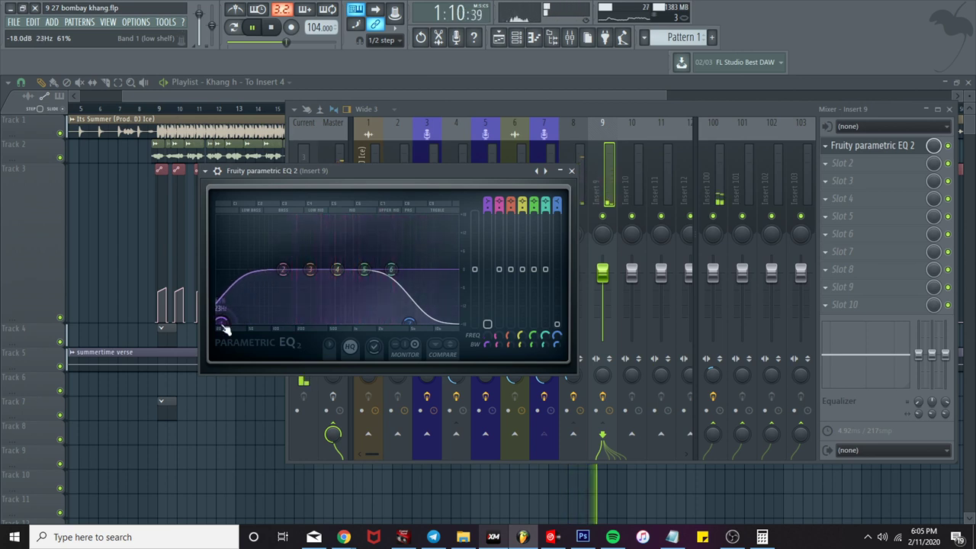
left_click_drag(219, 320, 231, 319)
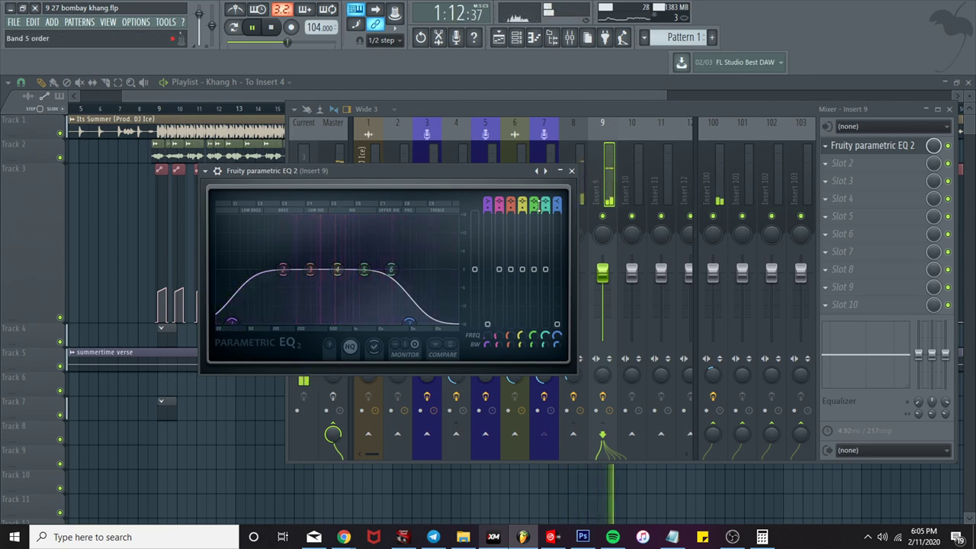
left_click(571, 171)
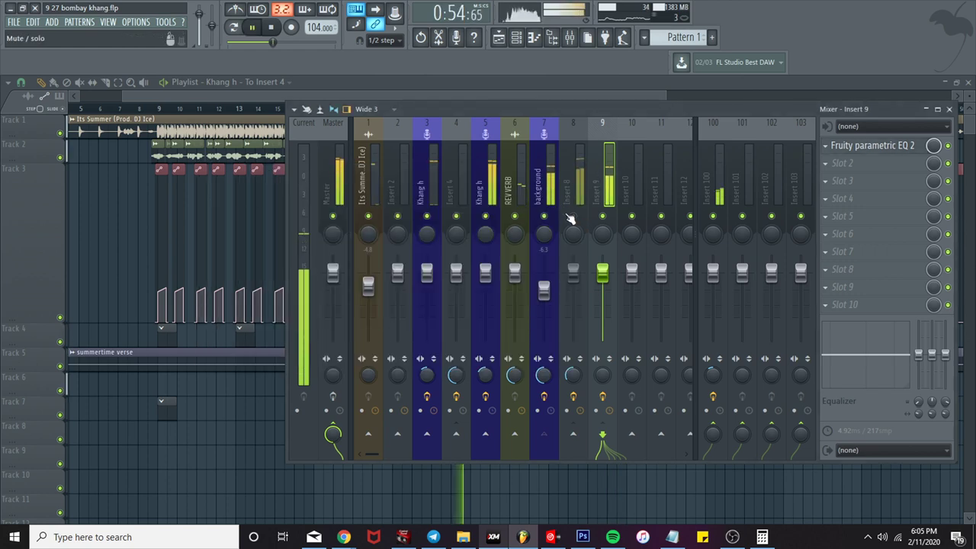
Step: Raise the background track's send level to Master to about 34% during playback, and reset it to its default
left_click(548, 212)
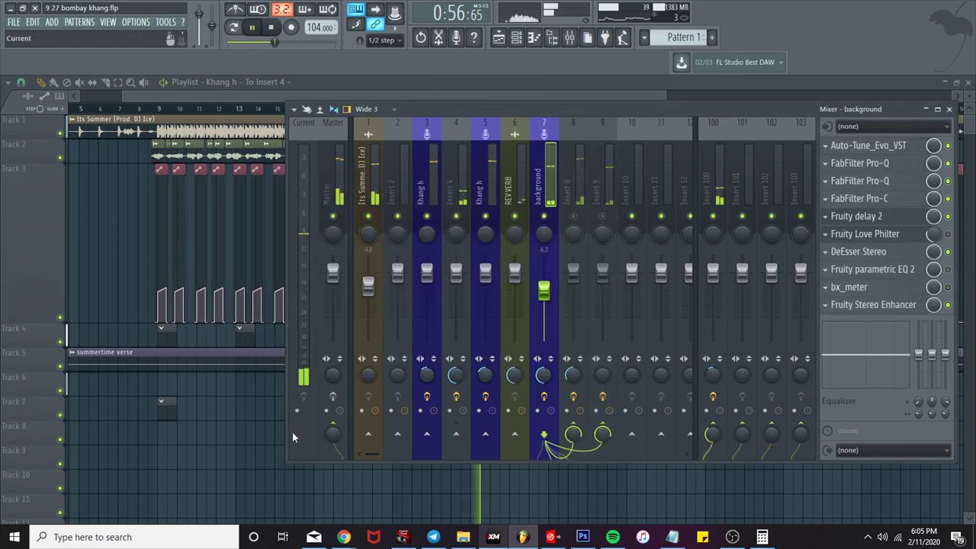
left_click_drag(332, 437, 331, 404)
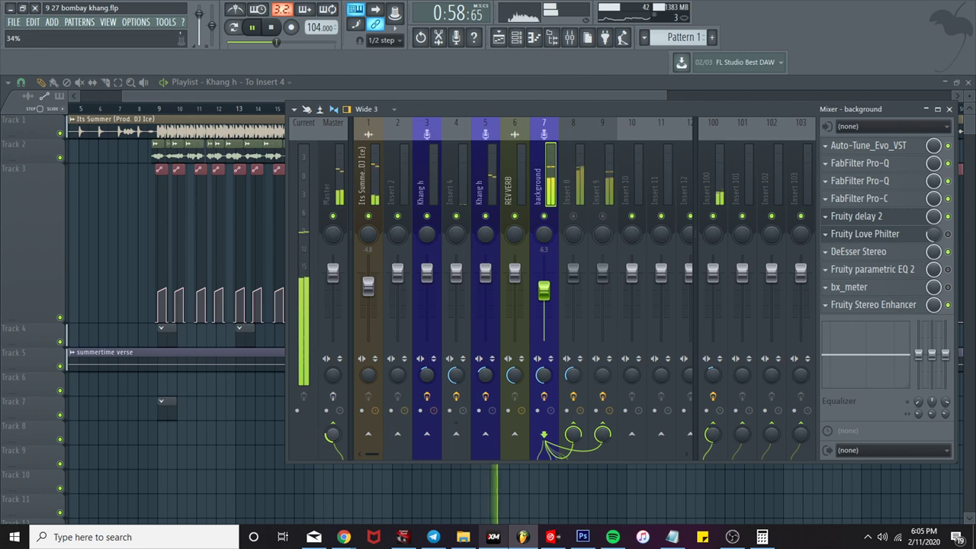
right_click(332, 433)
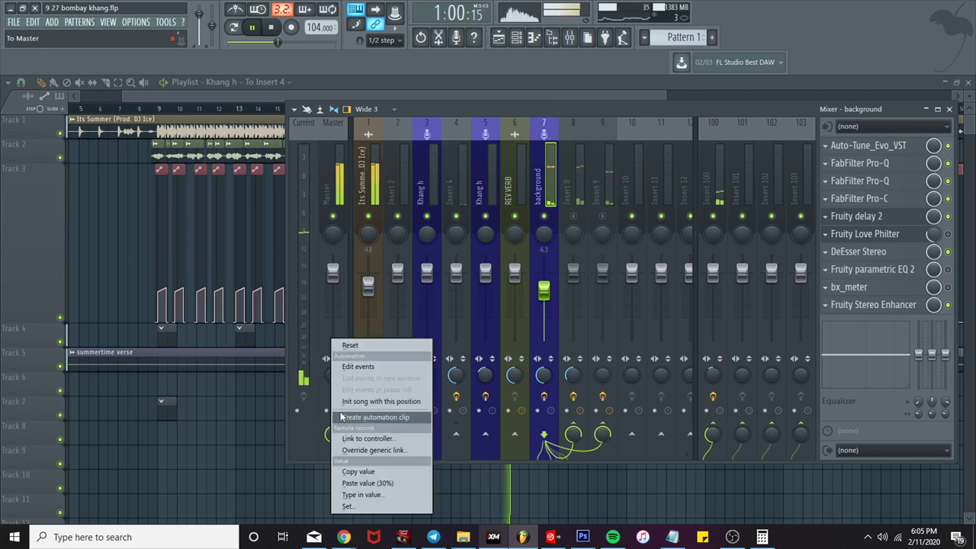
left_click(359, 347)
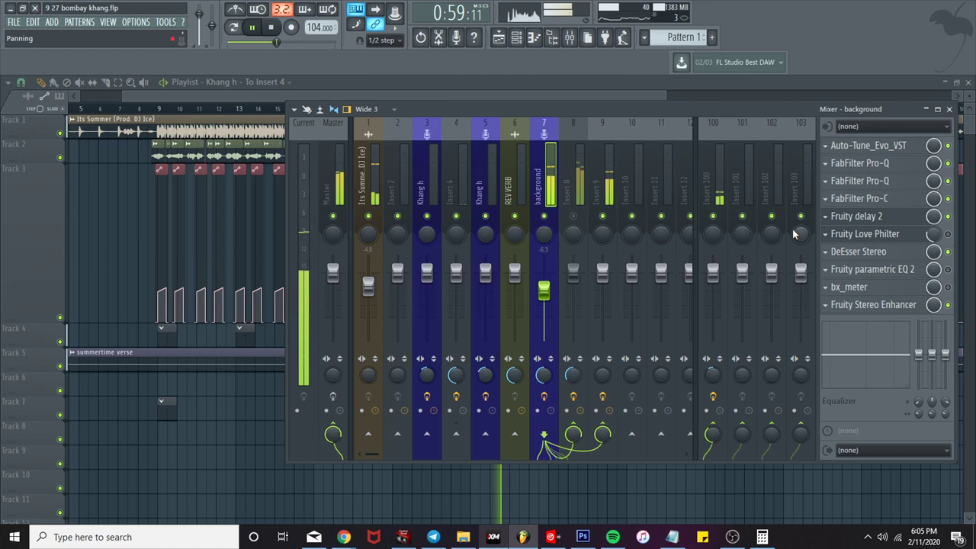
Step: Add Fruity Chorus to the second effect slot of Insert 9 and lower its mix level
left_click(609, 174)
left_click(873, 161)
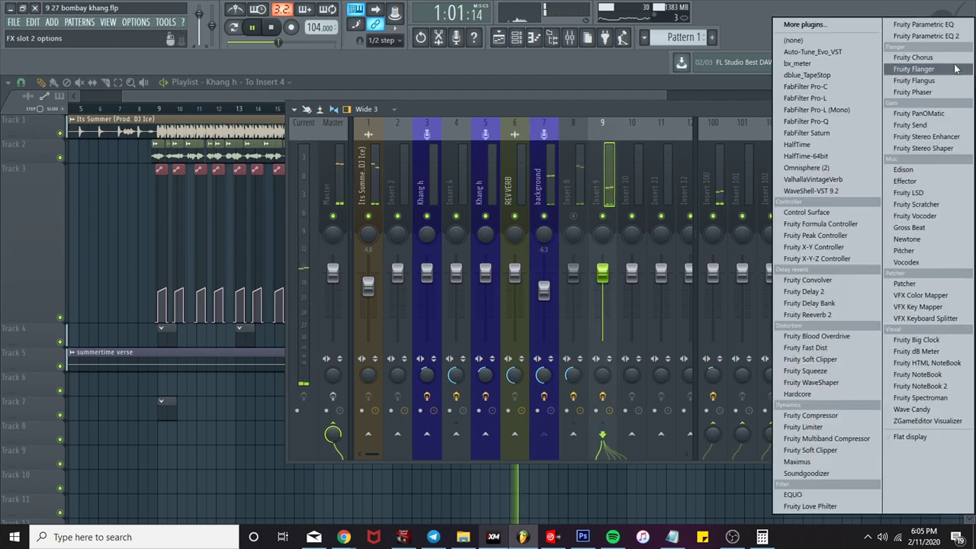
left_click(952, 62)
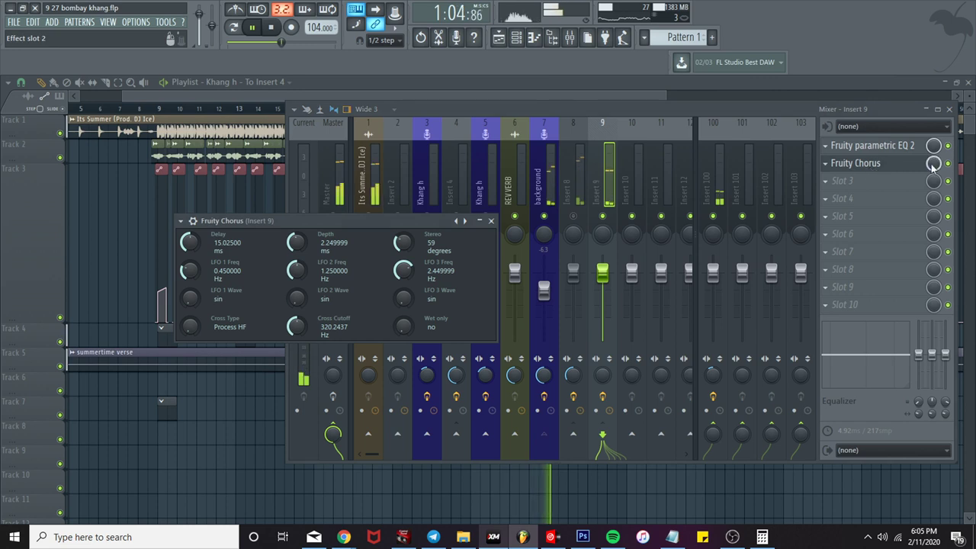
left_click_drag(934, 164, 934, 197)
Step: Add Auto-Tune Evo after the chorus on Insert 9 with Alto/Tenor input, formant correction on and throat length 105, and close its window
left_click(848, 181)
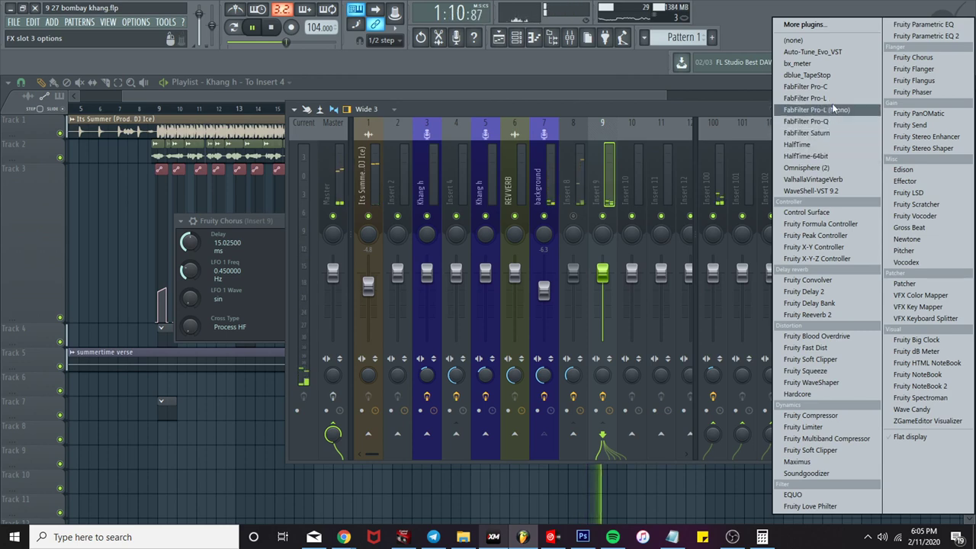
left_click(837, 60)
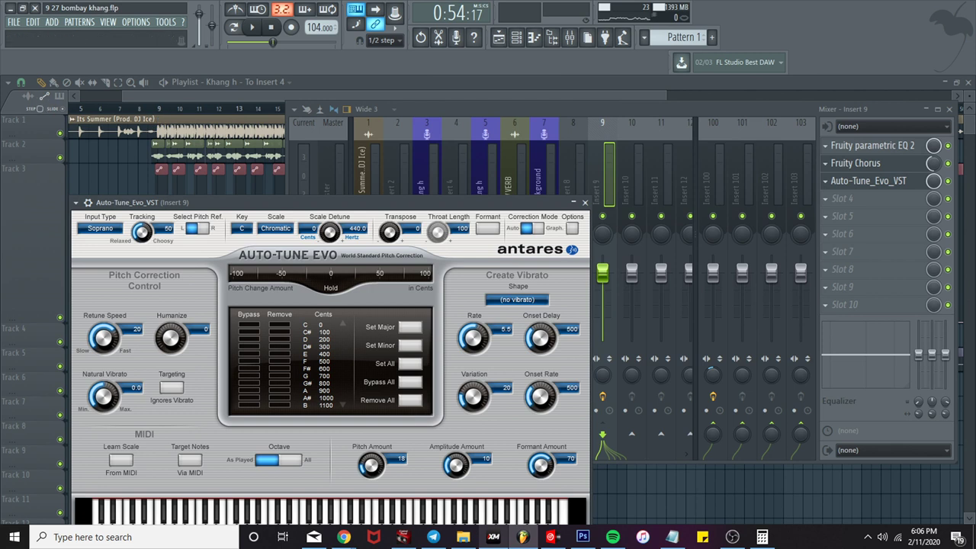
left_click(107, 229)
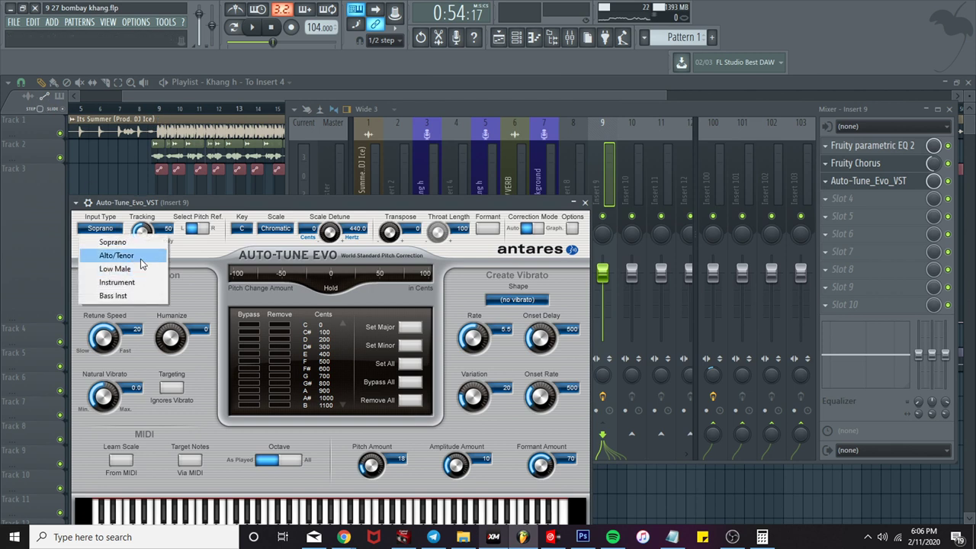
left_click(141, 258)
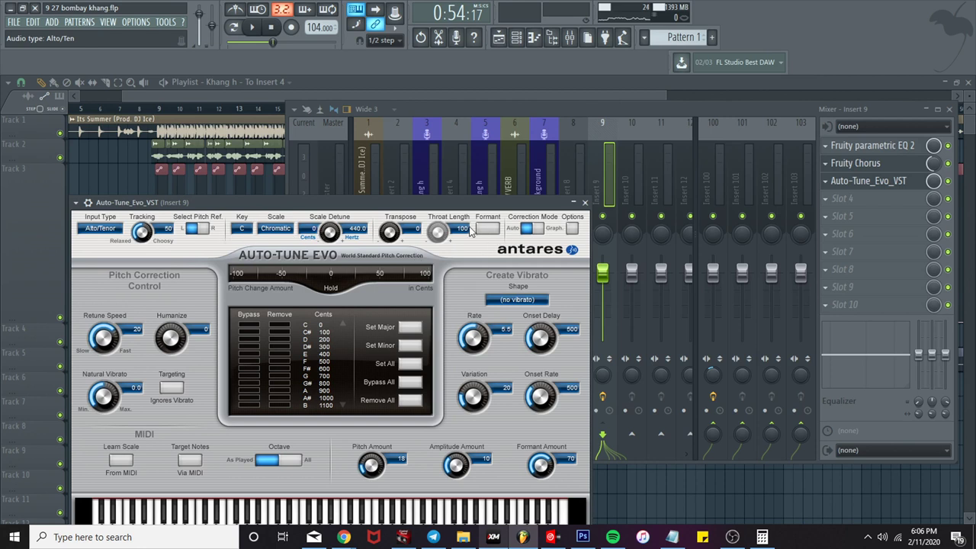
left_click(486, 229)
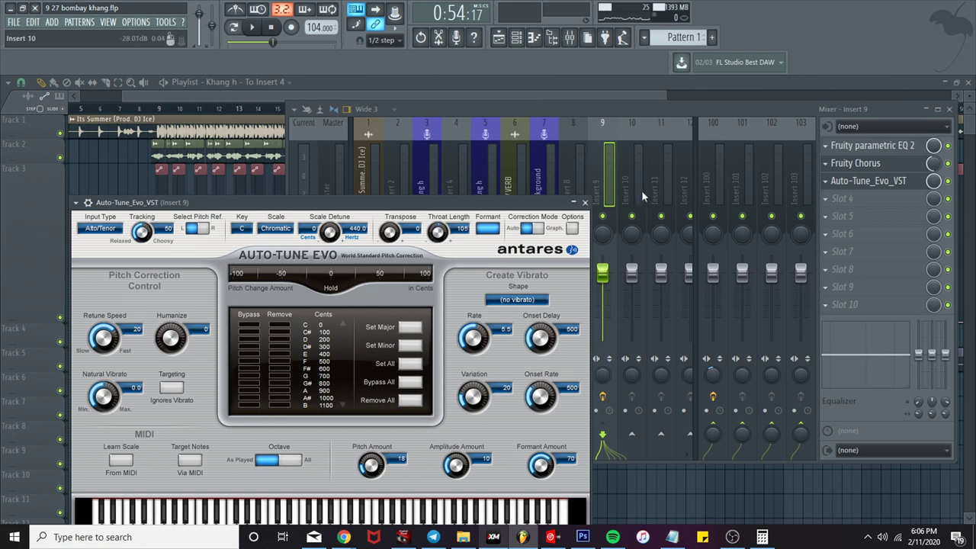
left_click(585, 204)
Step: Replay the section while checking the background track and Insert 9, and unmute Insert 8
key("space")
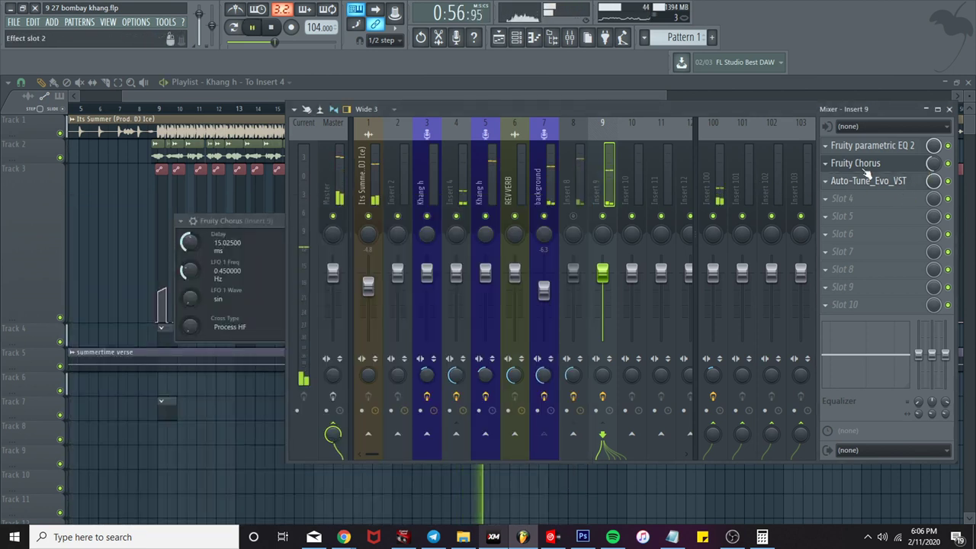
left_click(544, 191)
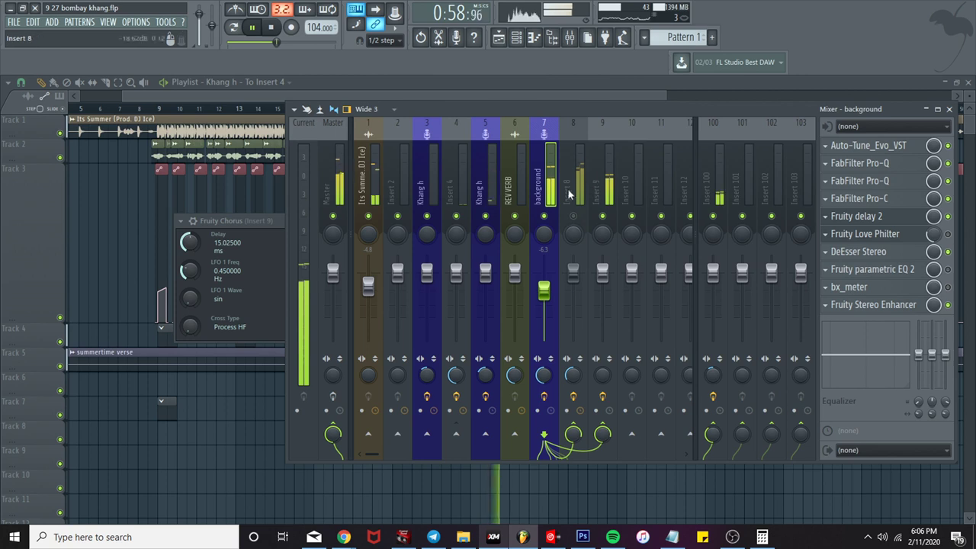
left_click(603, 196)
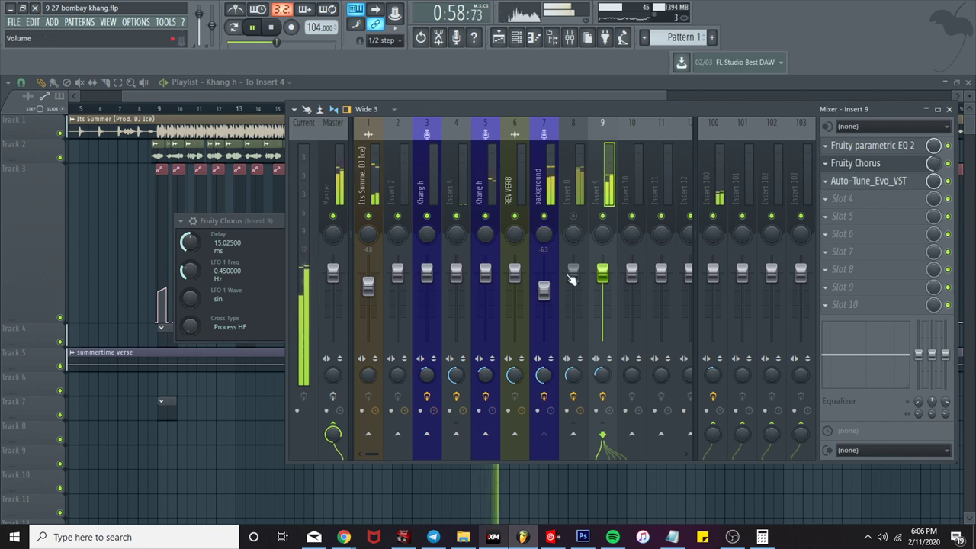
left_click(573, 200)
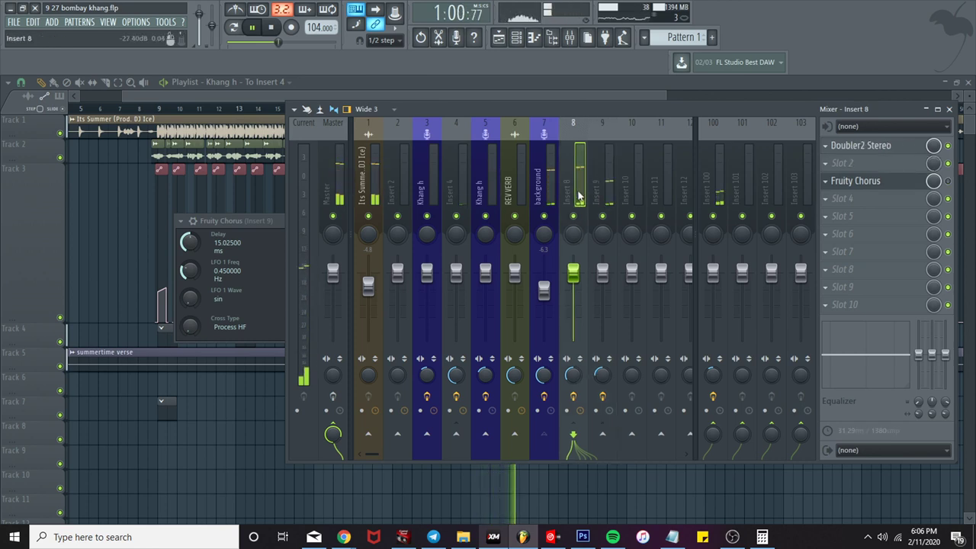
Step: Try lowering Insert 8's volume fader, and reset it to the default level
left_click_drag(578, 275, 578, 310)
right_click(573, 308)
left_click(588, 313)
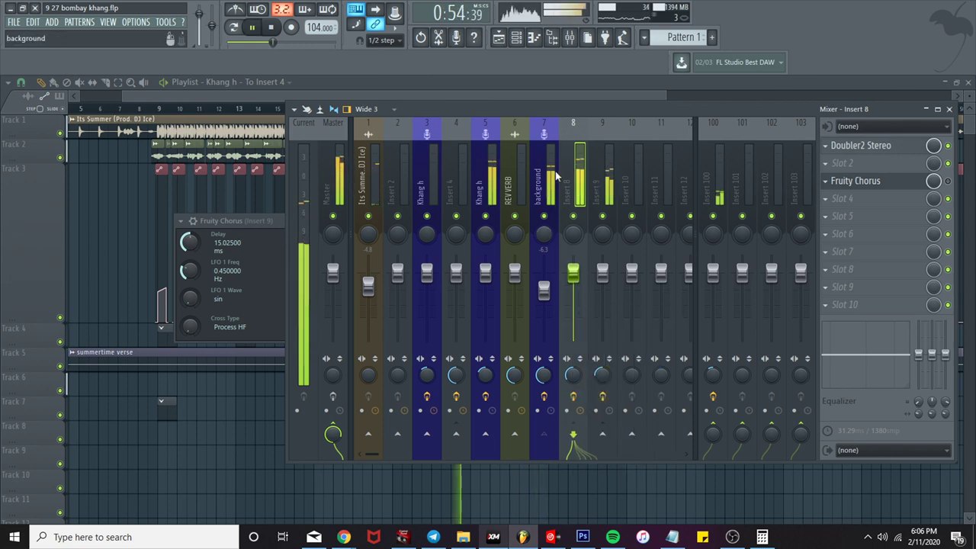
Step: Lower the background track's send level to Insert 8, and pan Insert 8 left and Insert 9 right
left_click(543, 366)
left_click_drag(577, 431, 577, 477)
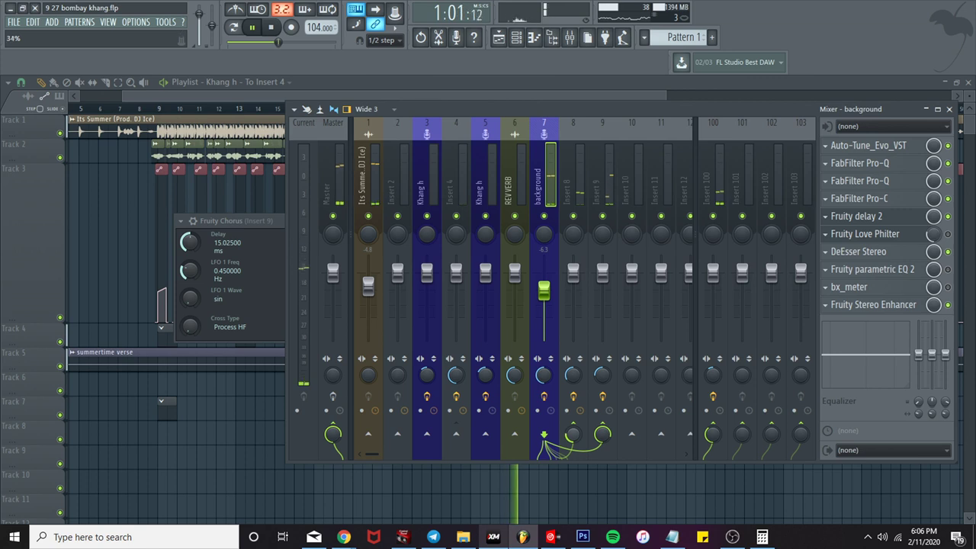
mouse_move(572, 433)
left_mouse_down()
mouse_move(573, 450)
mouse_move(573, 435)
left_mouse_up()
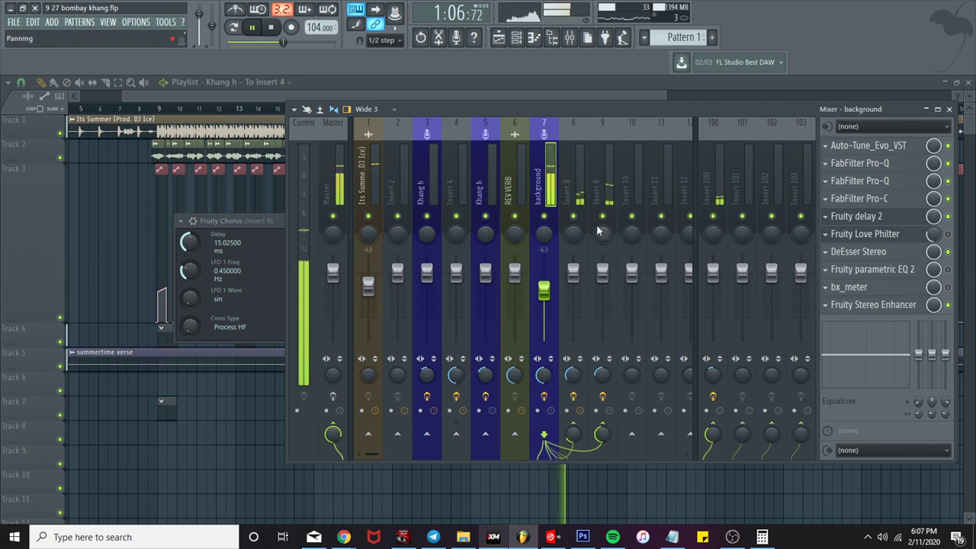
left_click(574, 230)
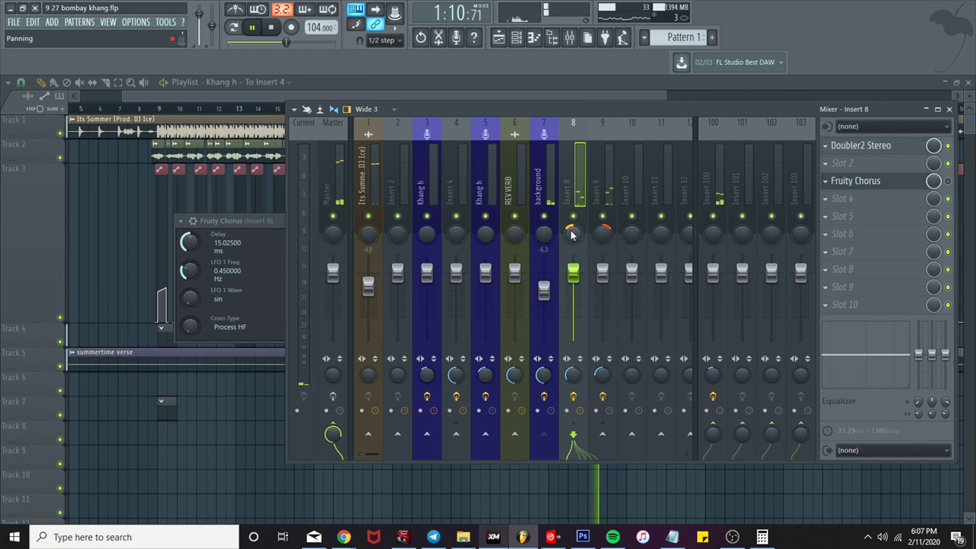
Step: Replace Fruity parametric EQ 2 in the background track's eighth effect slot with Fruity PanOMatic, and place its window over the mixer
left_click(553, 228)
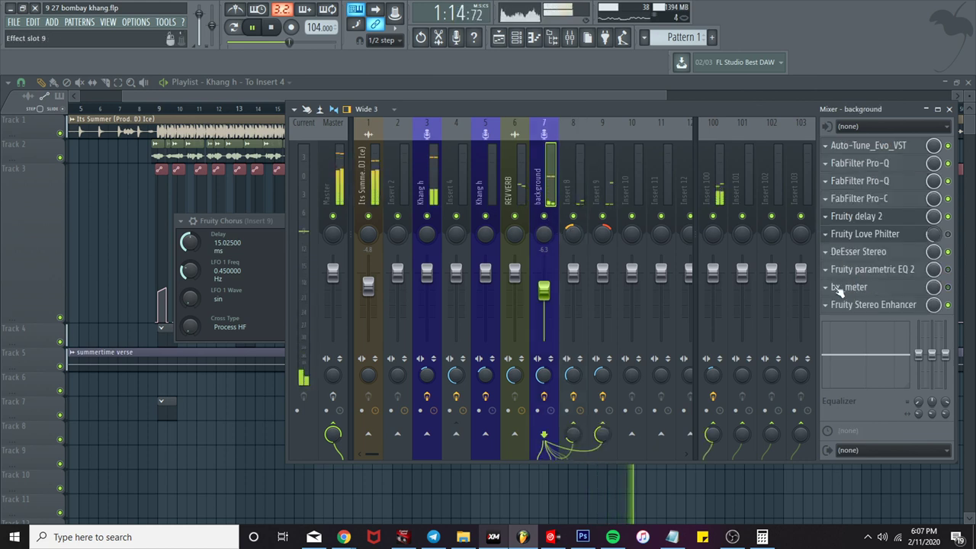
left_click(826, 272)
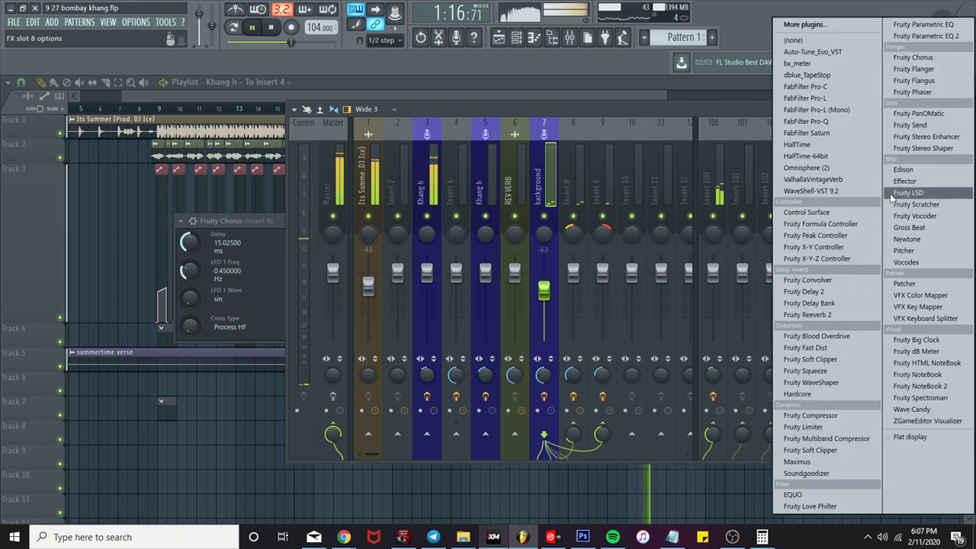
left_click(944, 142)
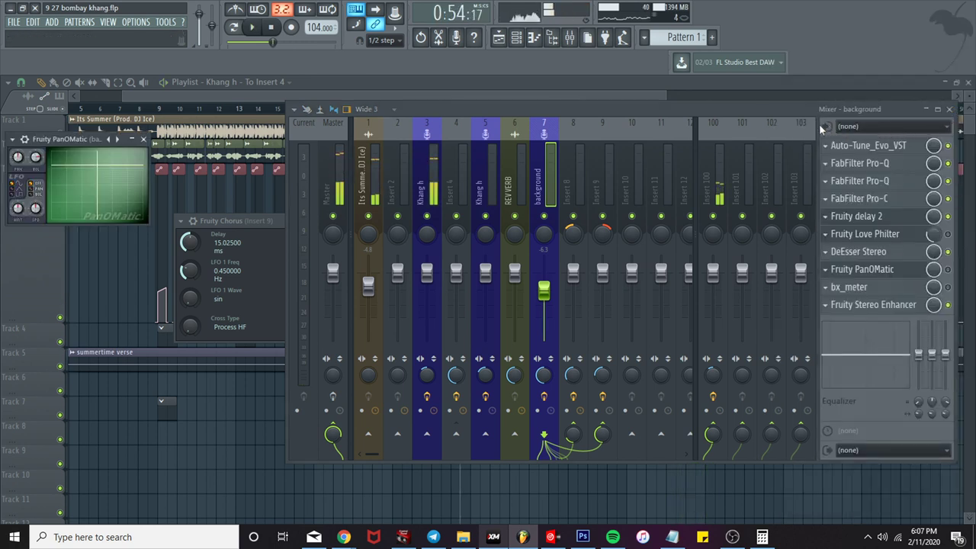
left_click_drag(52, 140, 457, 254)
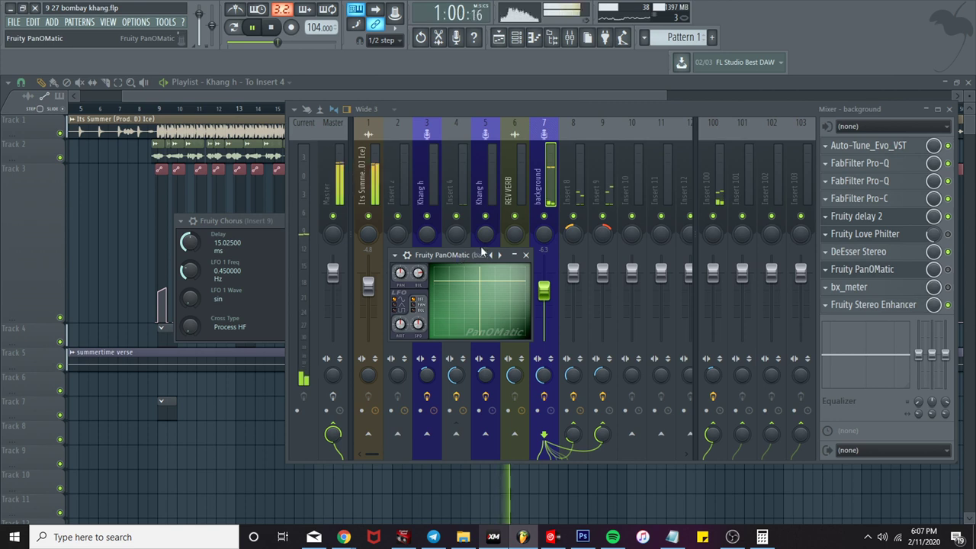
Step: Return to the background track in the mixer and route it to Insert 4
left_click(542, 194)
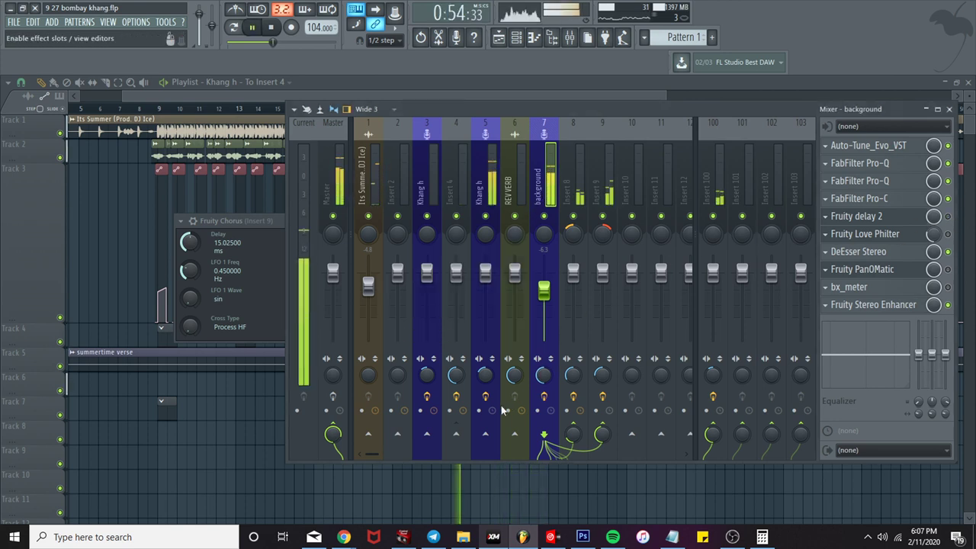
left_click(459, 438)
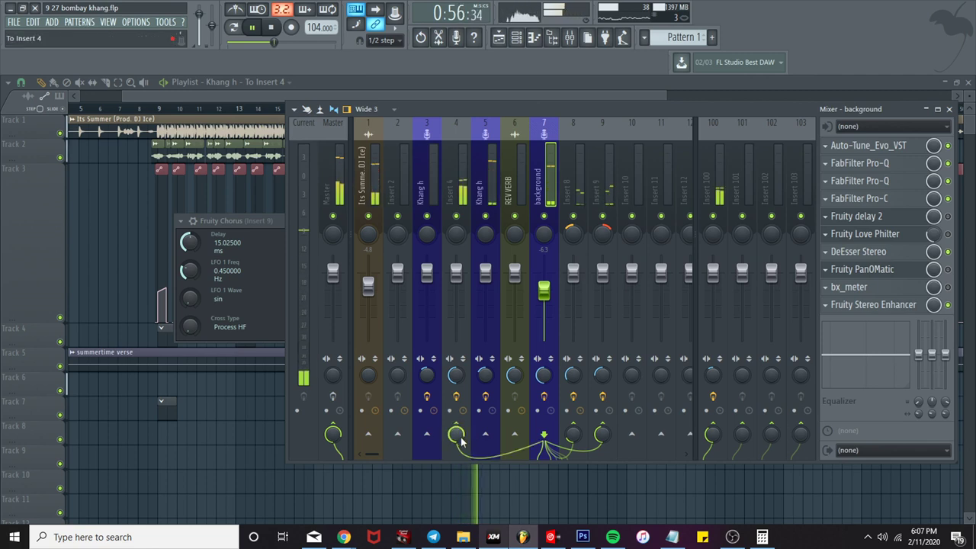
Step: Lower the background track's send to Insert 4 and audition its Fruity delay 2 effect
left_click_drag(459, 438, 459, 483)
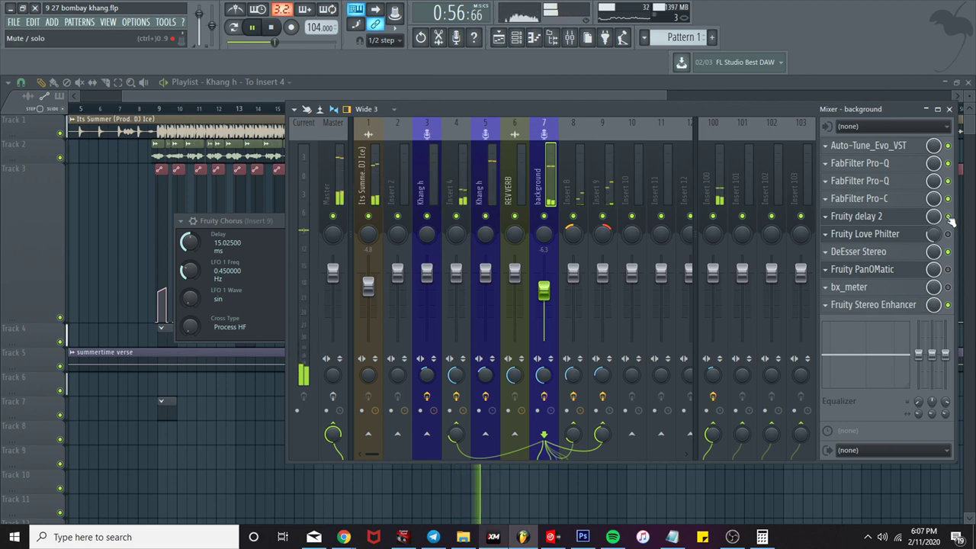
left_click(869, 218)
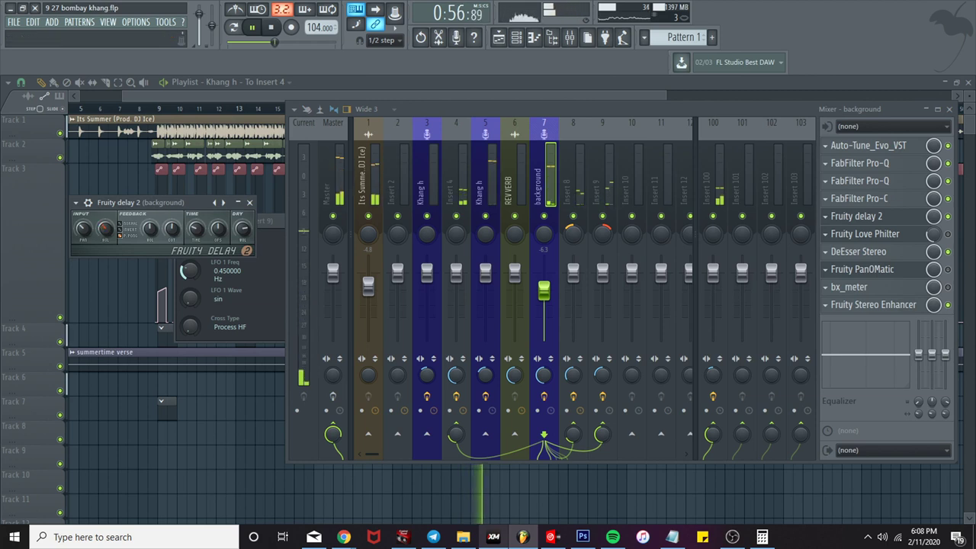
key("space")
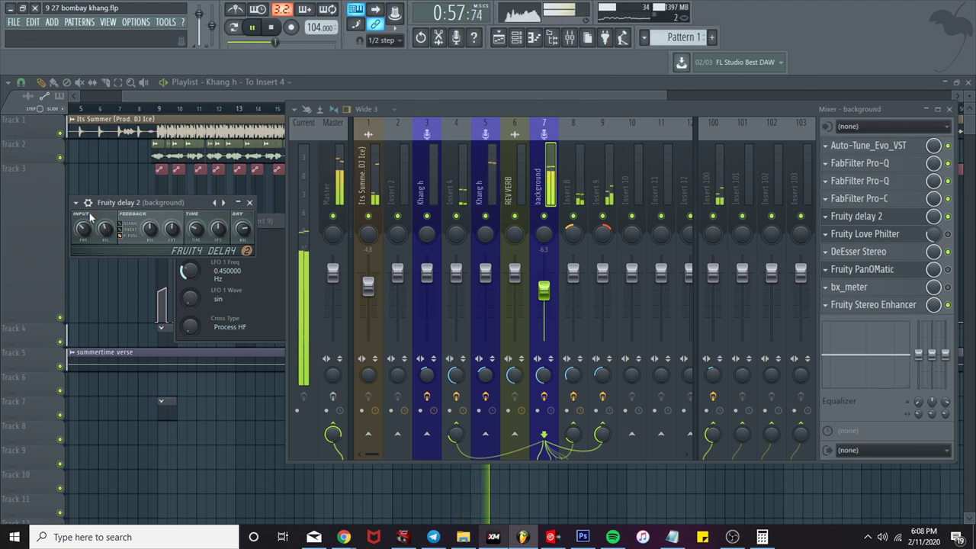
left_click(249, 202)
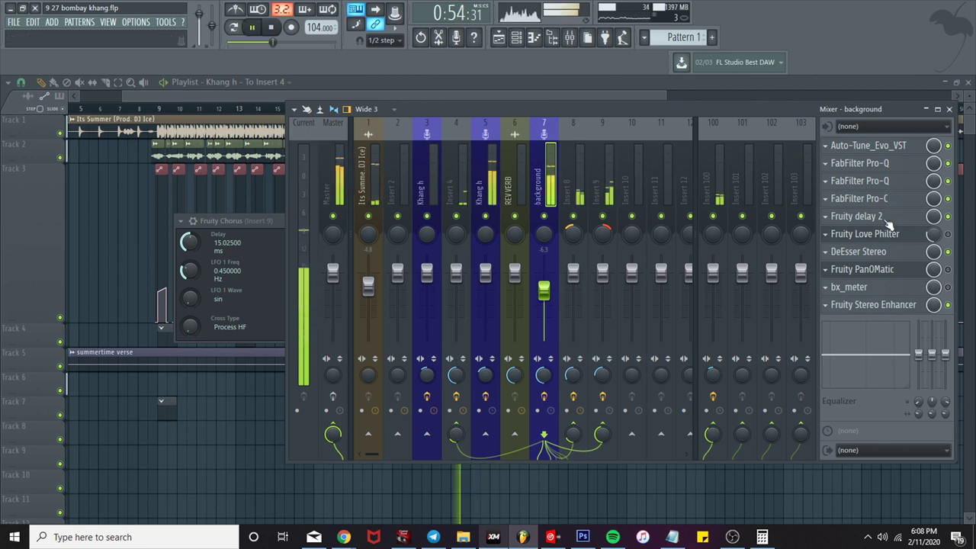
Step: Bypass Fruity delay 2 on the background track and re-enable it to compare the sound
left_click(846, 217)
left_click(950, 217)
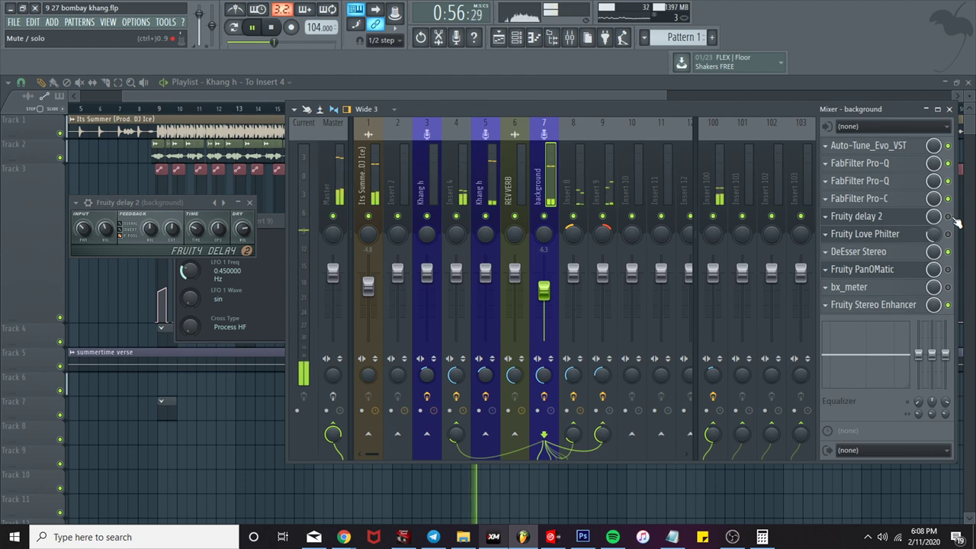
left_click(897, 217)
left_click(897, 217)
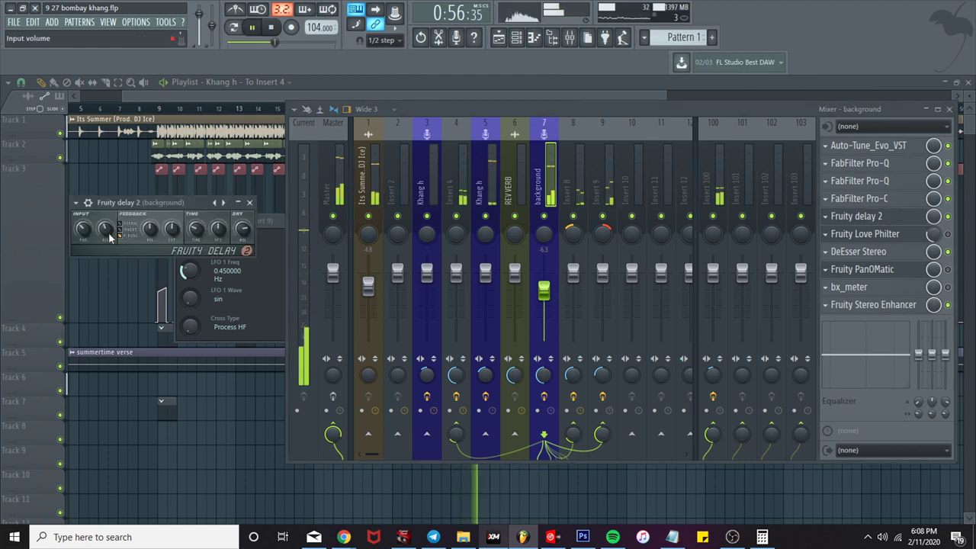
Step: Fine-tune the input volume and feedback cutoff of the background track's Fruity delay 2 during playback
left_click_drag(104, 231, 104, 235)
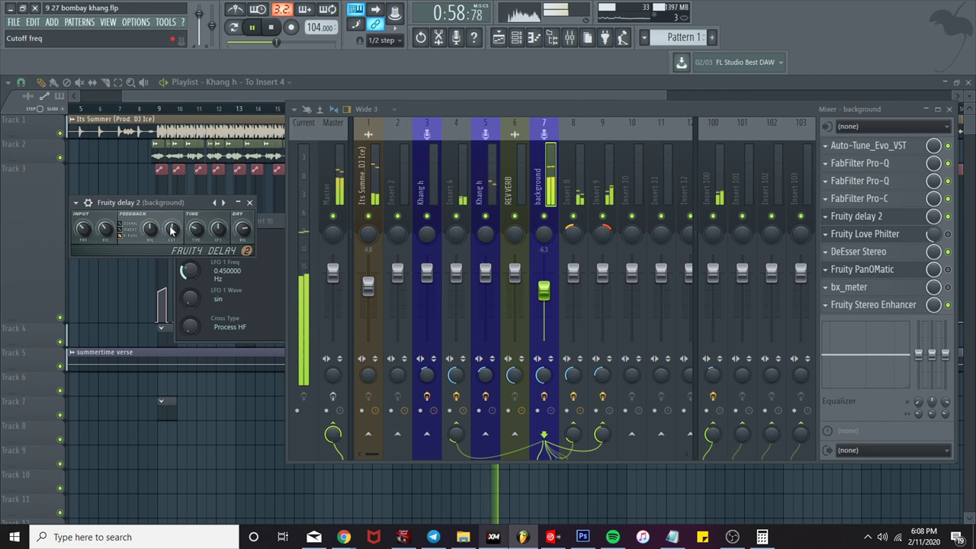
left_click_drag(173, 229, 172, 227)
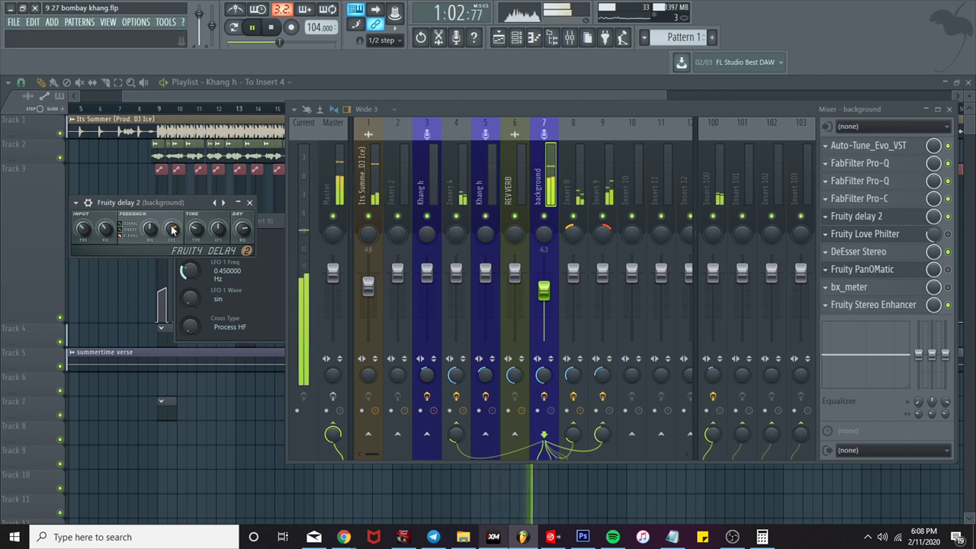
key("space")
key("space")
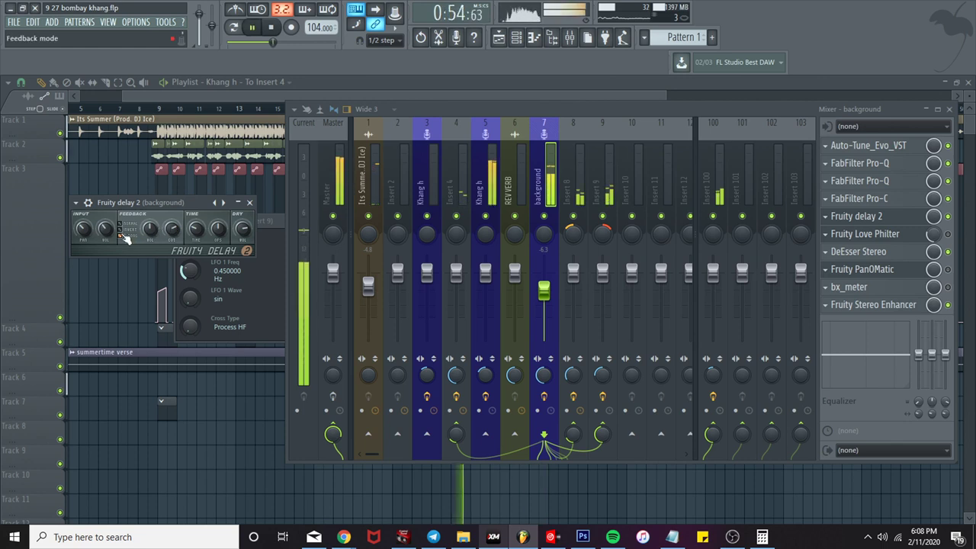
left_click_drag(108, 230, 106, 231)
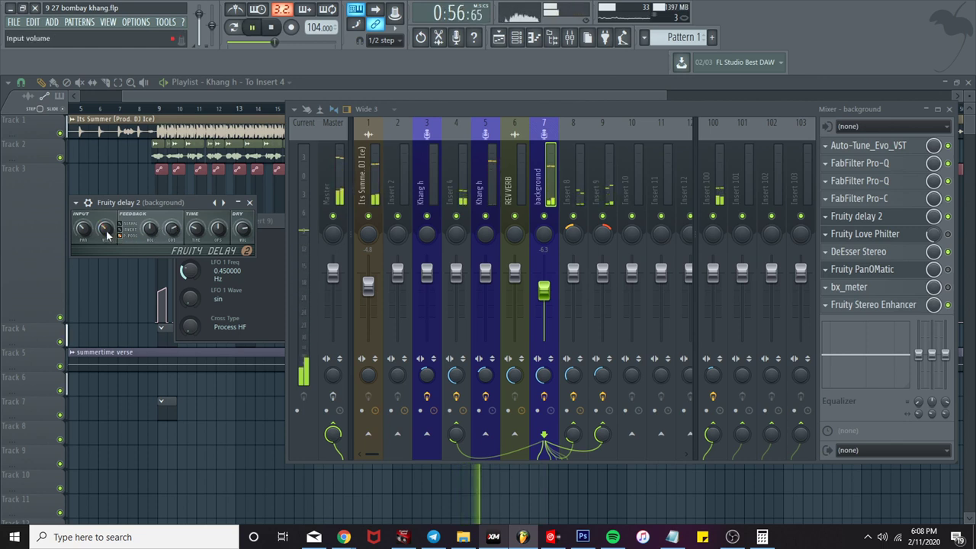
left_click(251, 204)
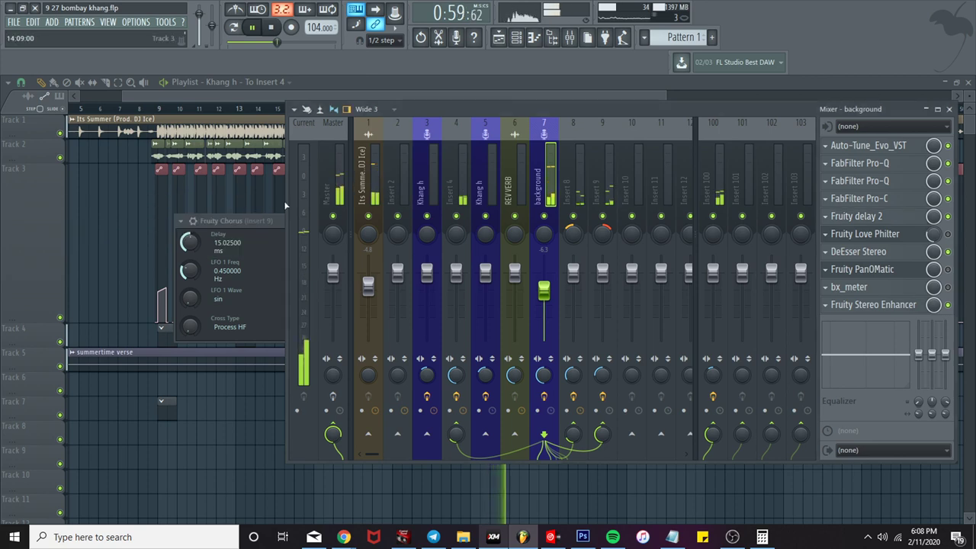
Step: Delete the silent summertime verse clip that runs from about bar 26 onward on playlist Track 5
left_click(449, 95)
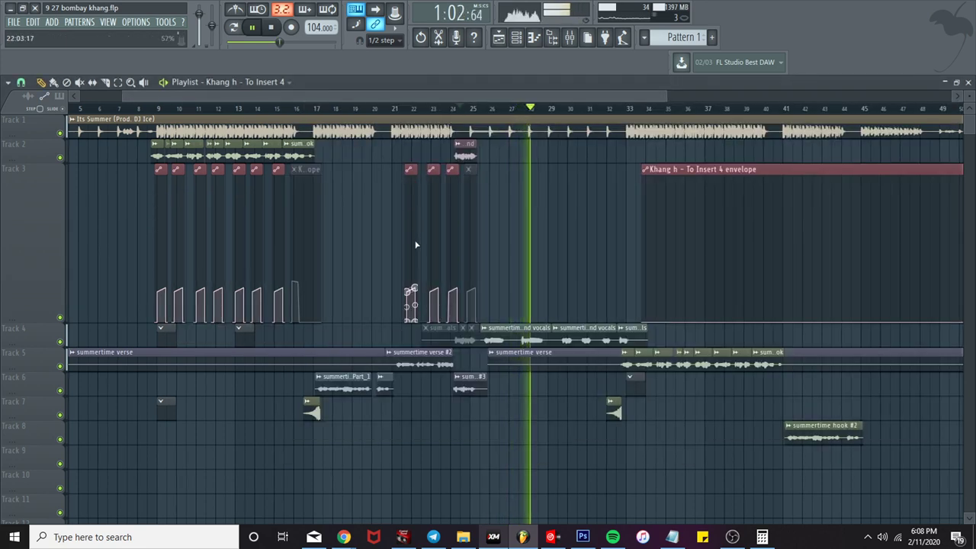
scroll(450, 278, "down", 2)
scroll(451, 282, "down", 1)
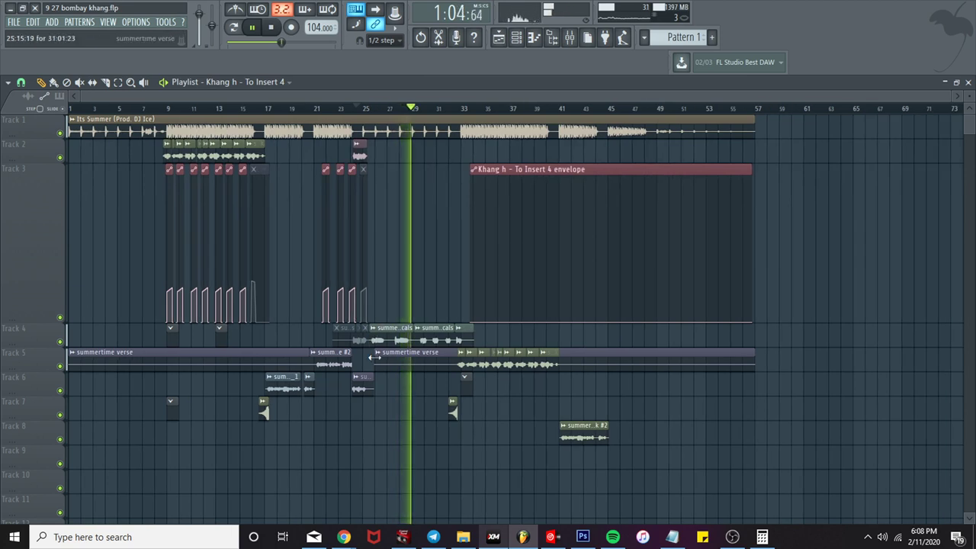
left_click_drag(376, 353, 404, 357)
left_click_drag(557, 355, 566, 379)
right_click(566, 380)
scroll(383, 352, "up", 2)
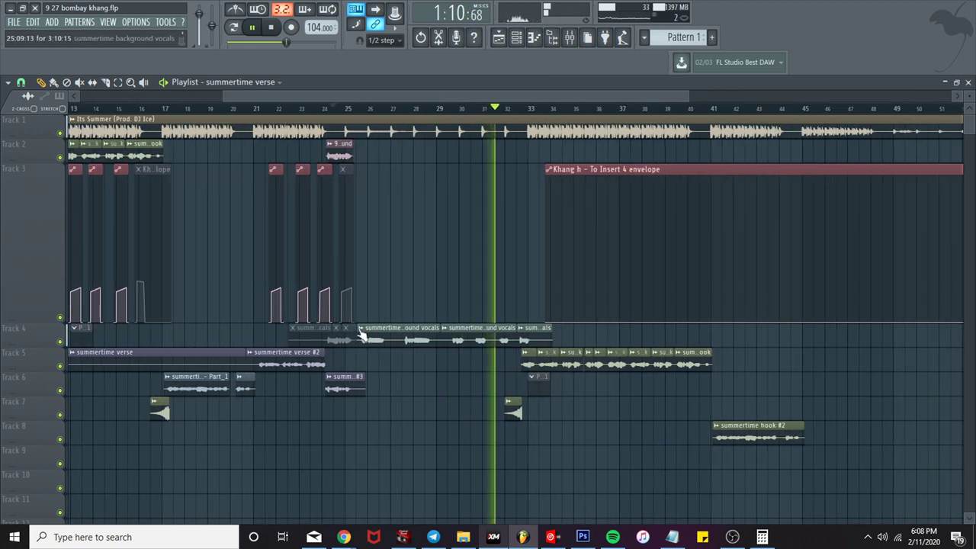
Step: Play the arrangement from around bars 24 and 25 to hear the delay on the background vocals
left_click(323, 114)
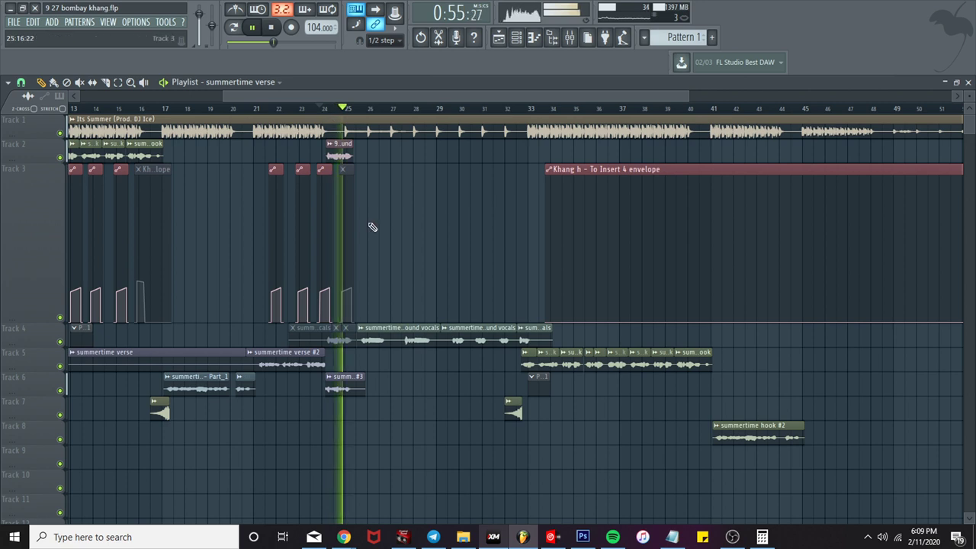
scroll(349, 258, "up", 2, "ctrl")
scroll(348, 259, "up", 2, "ctrl")
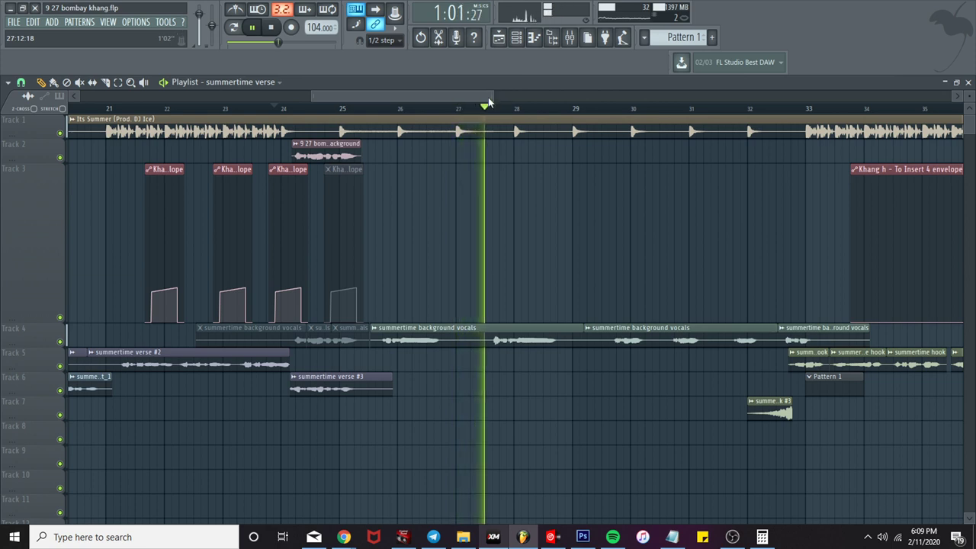
left_click(343, 109)
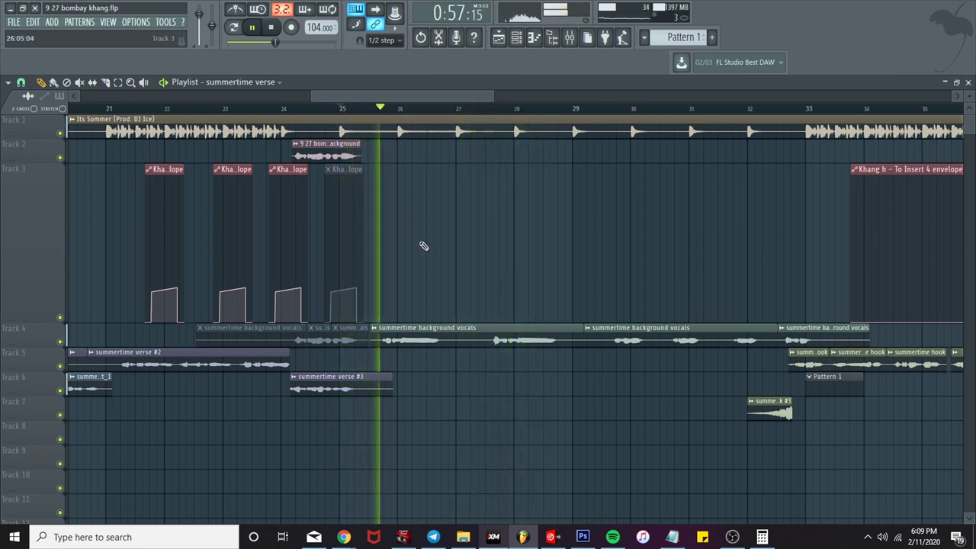
scroll(458, 248, "up", 2)
key("space")
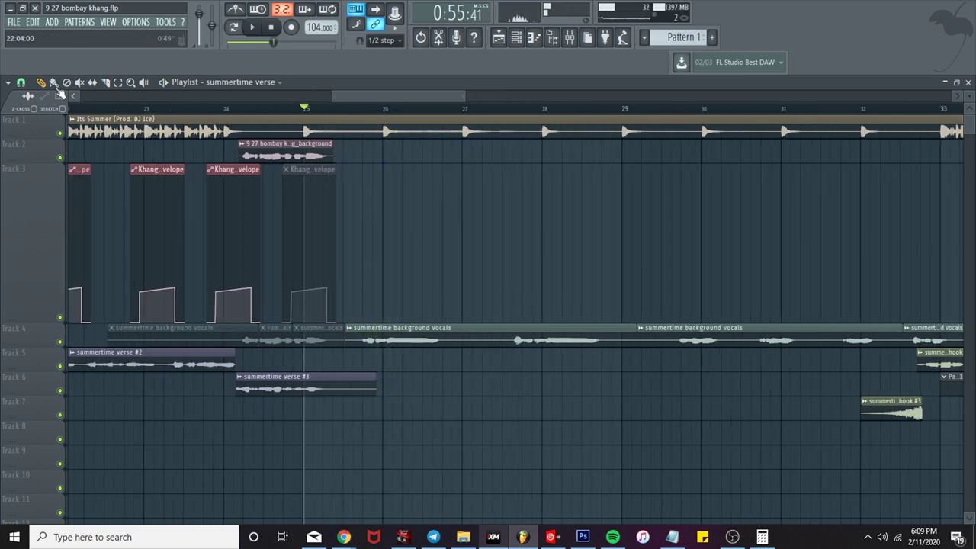
left_click(27, 91)
left_click(38, 120)
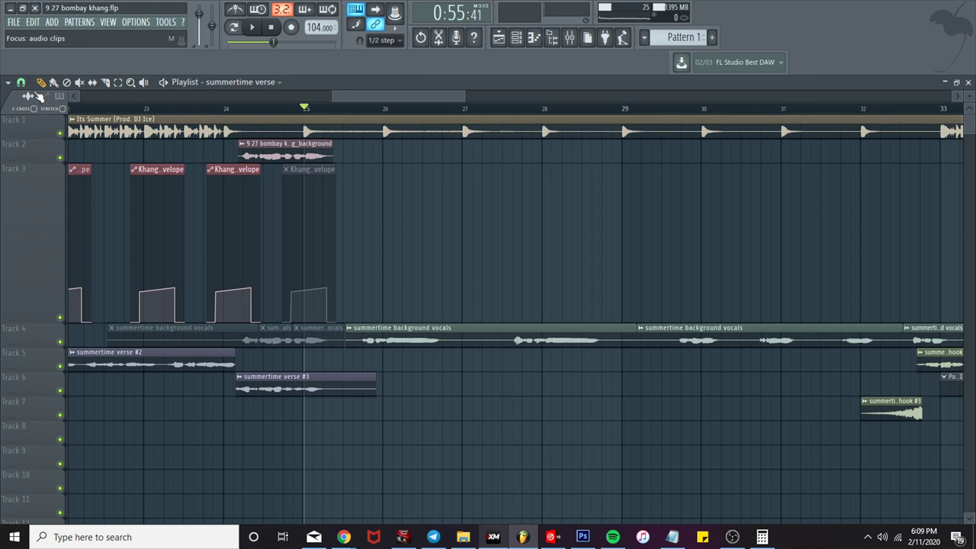
Step: Create an automation clip for the mix level of the background track's Fruity delay 2 across bars 25 to 32
scroll(382, 214, "down", 2)
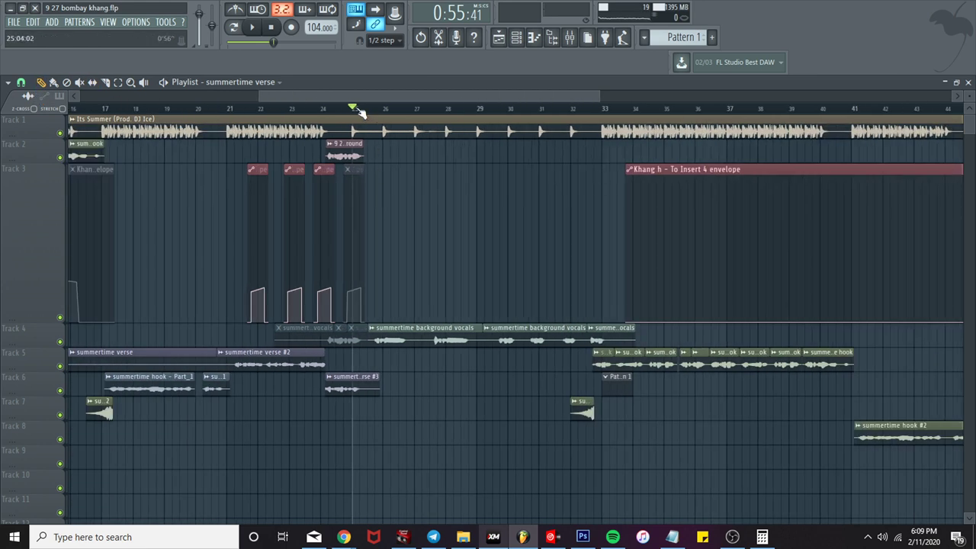
left_click_drag(353, 109, 597, 111)
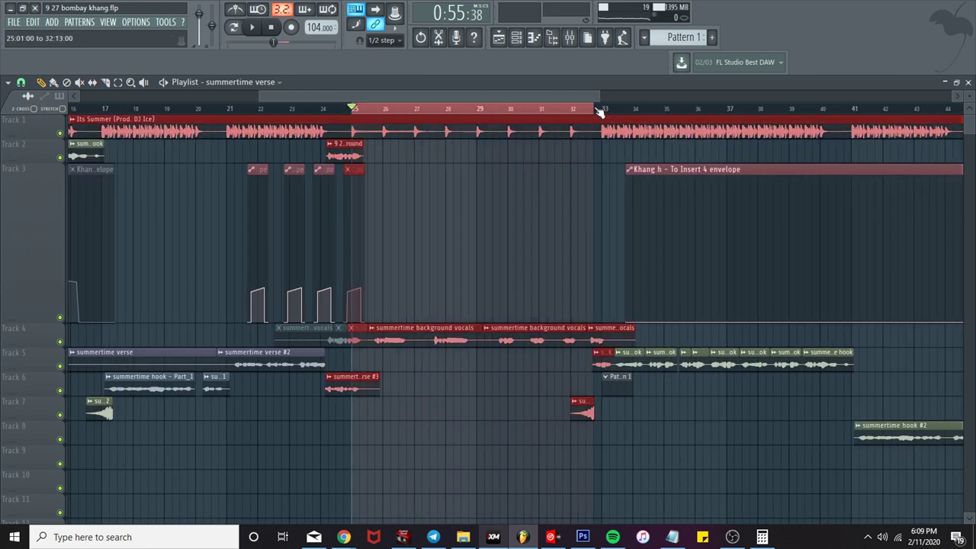
left_click(569, 38)
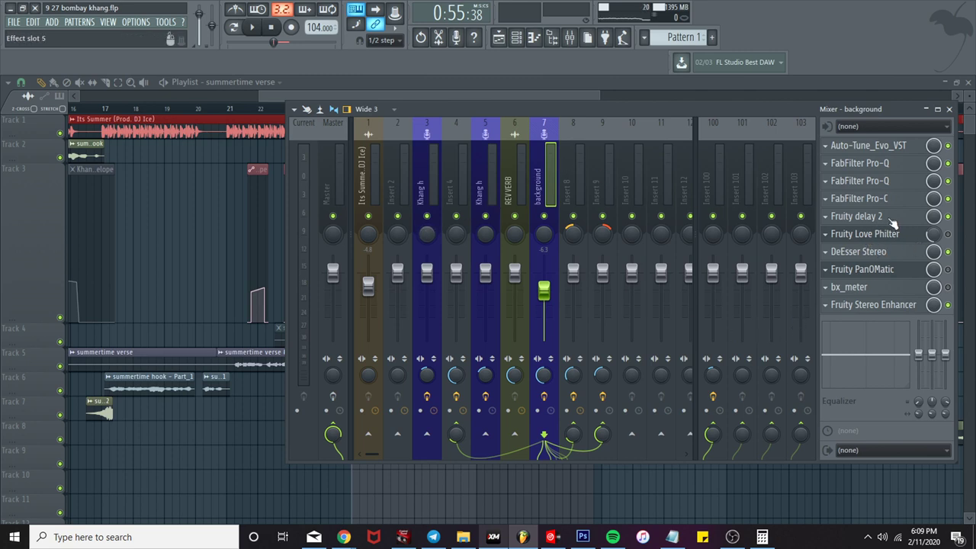
right_click(941, 220)
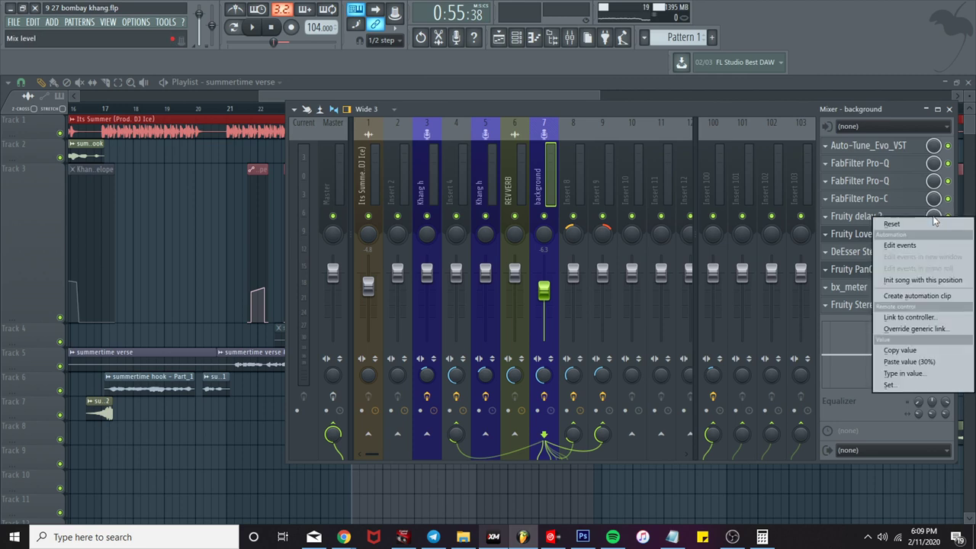
left_click(922, 295)
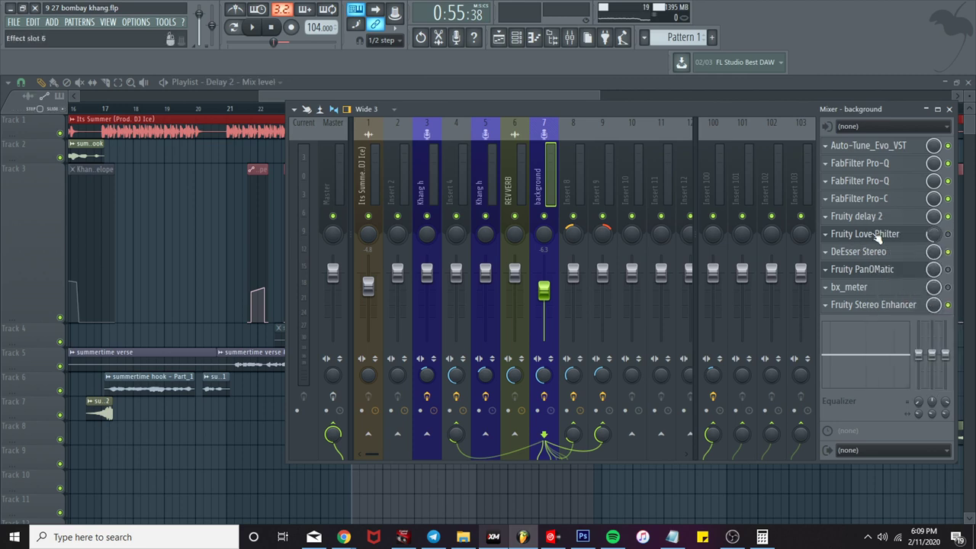
left_click(505, 98)
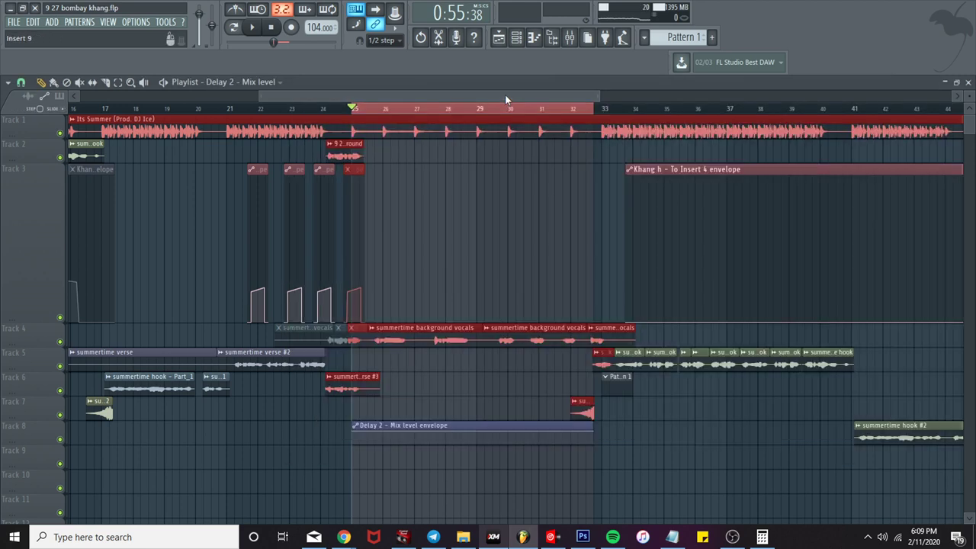
Step: Lower the start and end points of the Delay 2 mix level envelope to zero and start playback
left_click(353, 436)
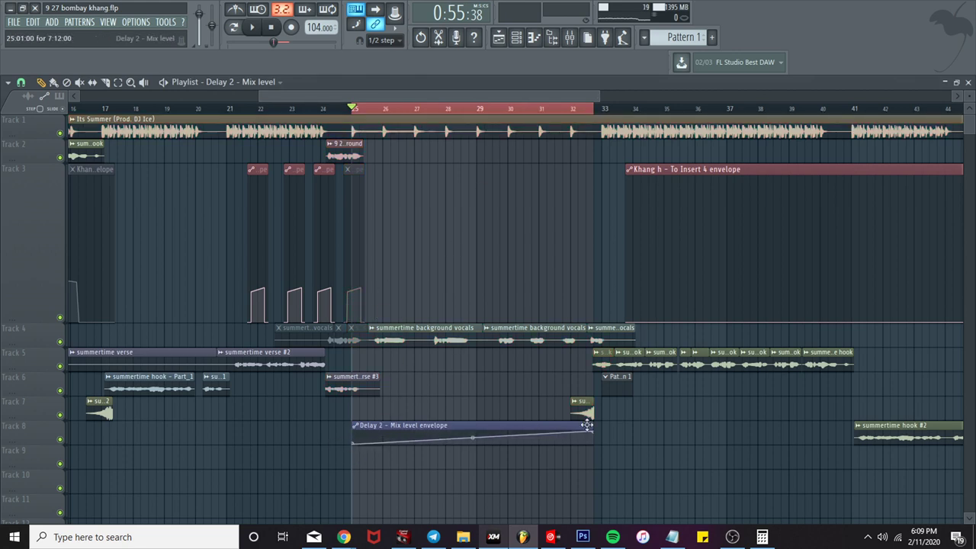
left_click_drag(596, 432, 595, 453)
scroll(400, 429, "up", 3)
key("space")
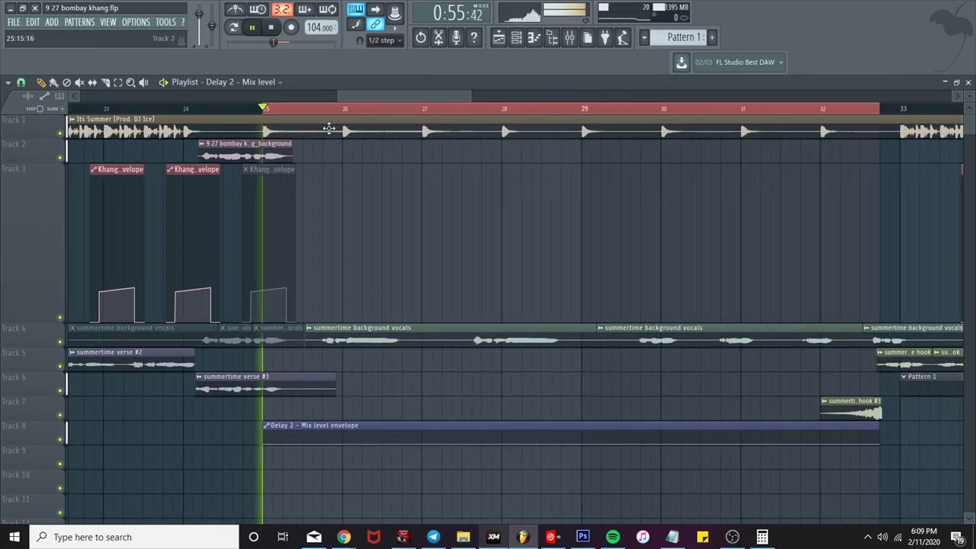
Step: Listen to the background vocals from bar 25 to bar 30 to locate where the delay should come in
scroll(343, 360, "up", 4)
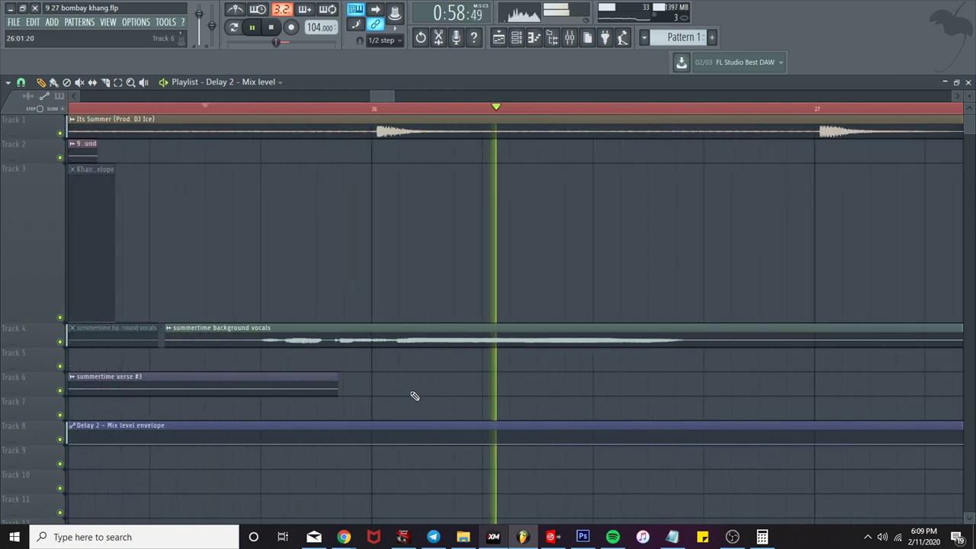
key("space")
key("space")
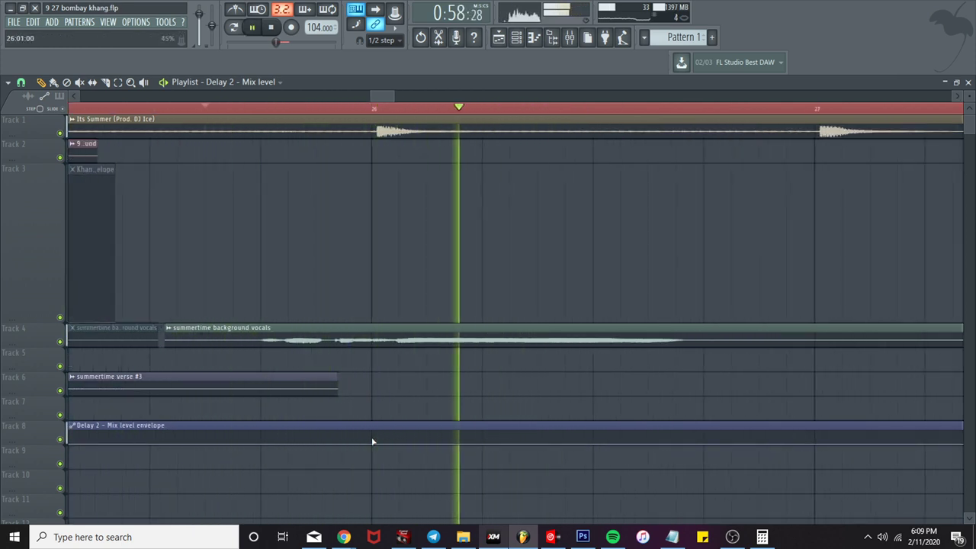
scroll(381, 440, "down", 5)
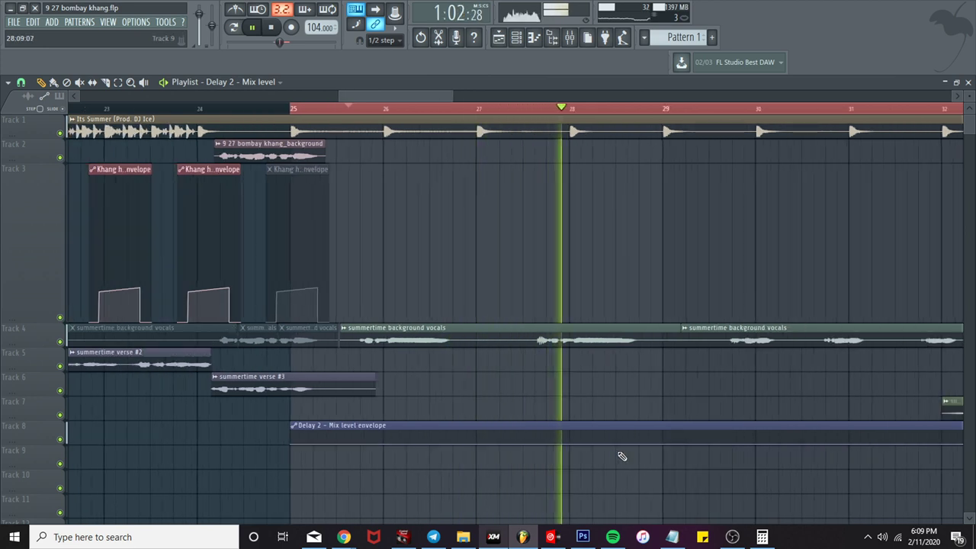
scroll(622, 455, "down", 3)
scroll(620, 454, "down", 2)
scroll(610, 452, "up", 5)
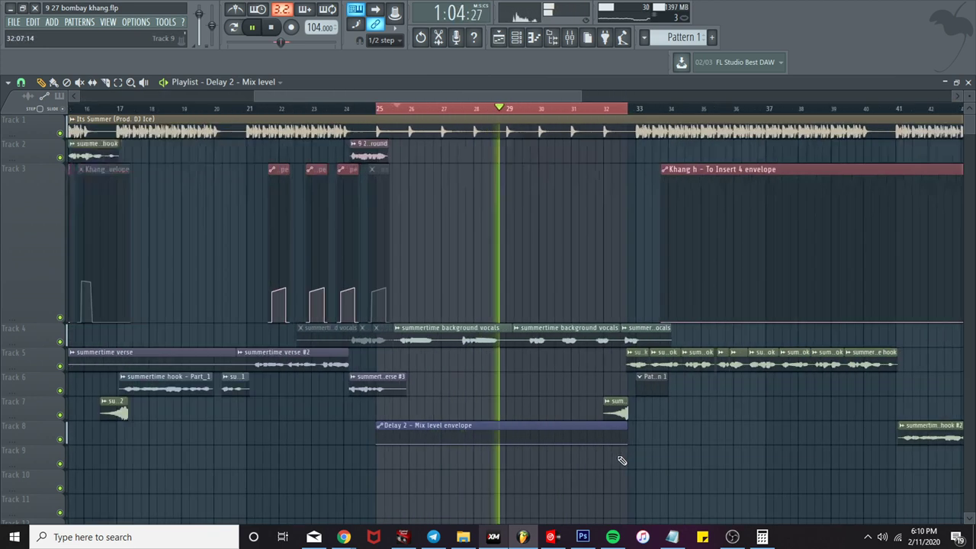
scroll(540, 443, "up", 3)
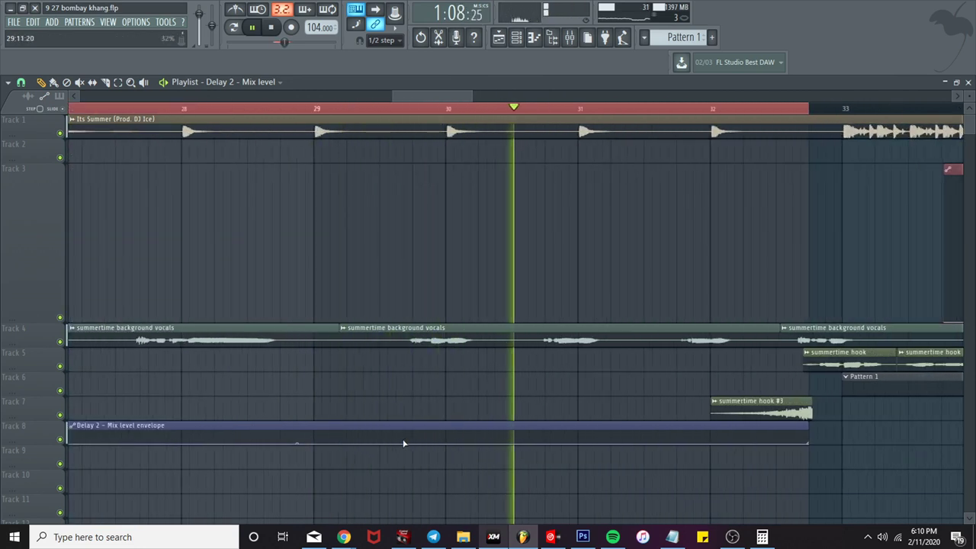
Step: Raise the Delay 2 mix level envelope abruptly midway through bar 29 and hold the level until about bar 31
key("space")
left_click_drag(402, 443, 376, 407)
key("space")
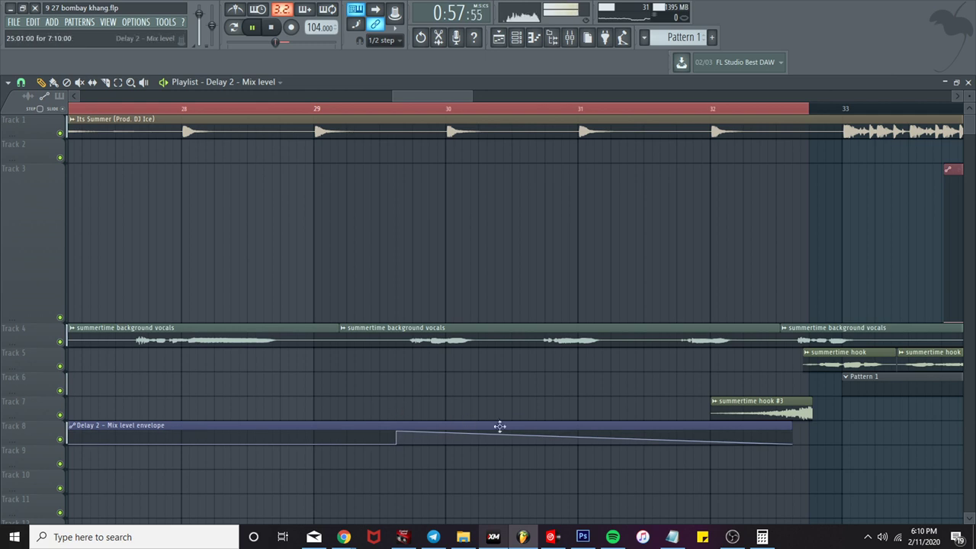
left_click(349, 111)
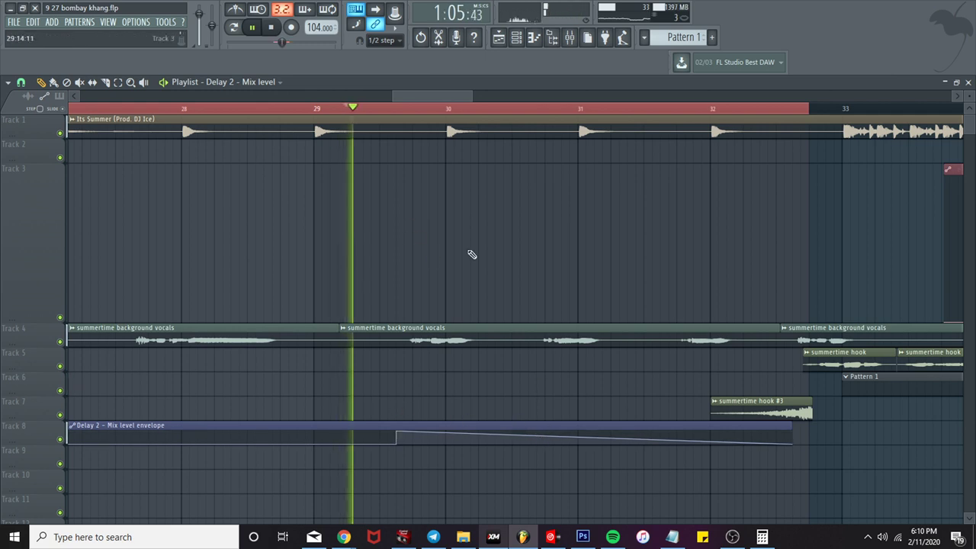
right_click(565, 434)
left_click_drag(570, 433, 606, 418)
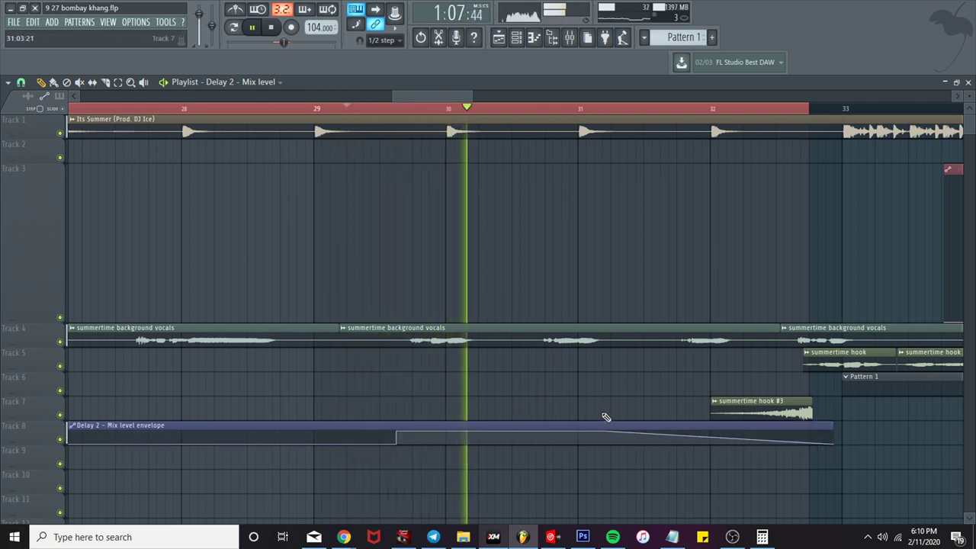
Step: Replay the phrase and try the copied 30% value on the Delay 2 envelope point that brings the delay in at bar 29
key("space")
key("space")
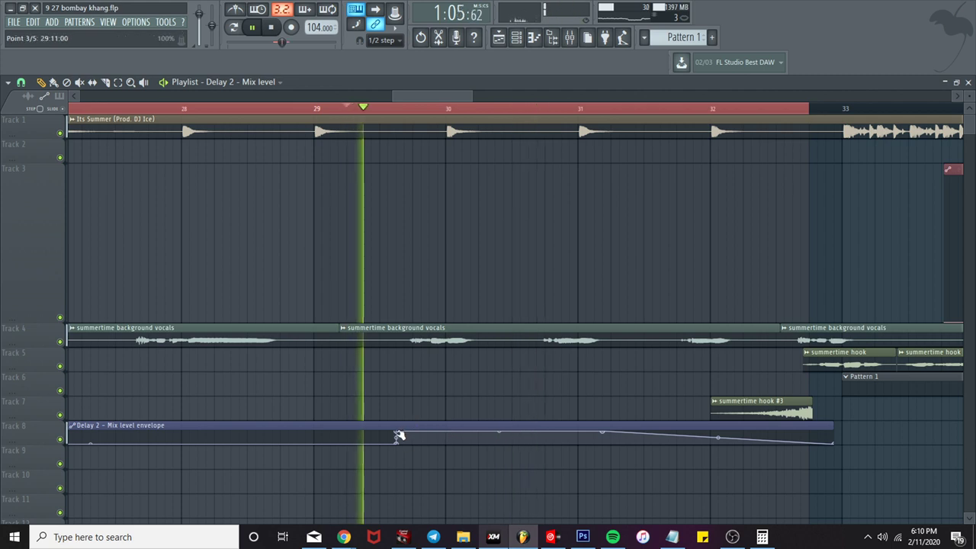
right_click(398, 435)
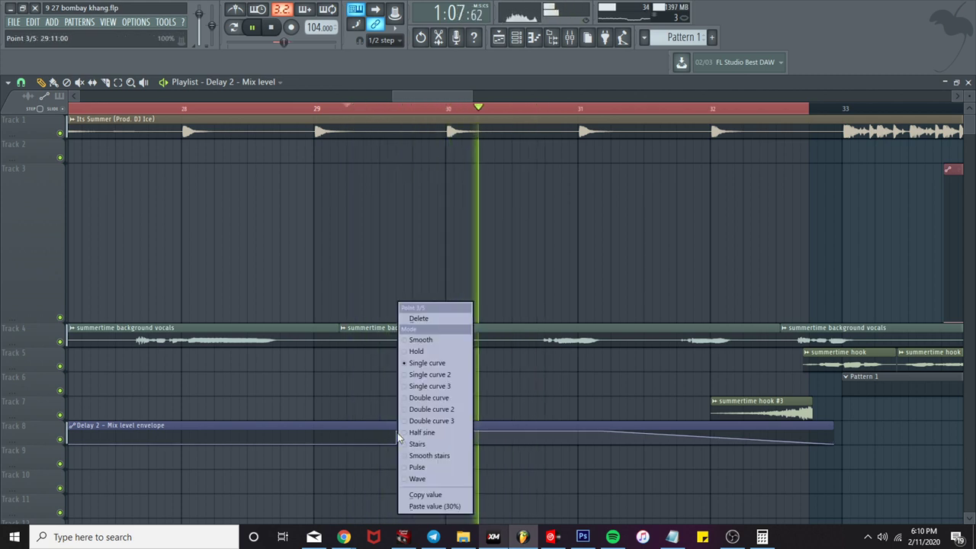
left_click(453, 507)
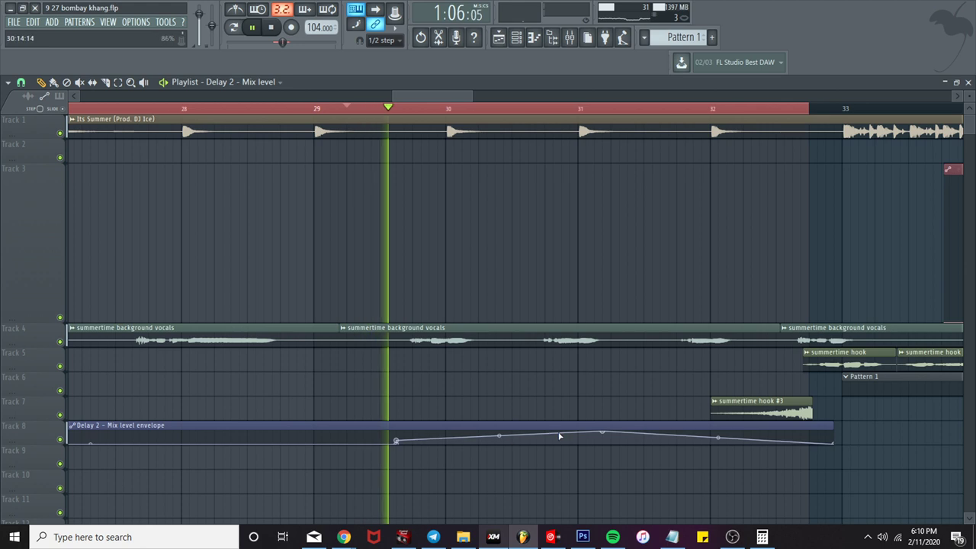
Step: Raise the same envelope point to 100% and shift it to 29:12 for a short ramp-up, replaying the phrase
left_click_drag(397, 439, 402, 422)
key("space")
key("space")
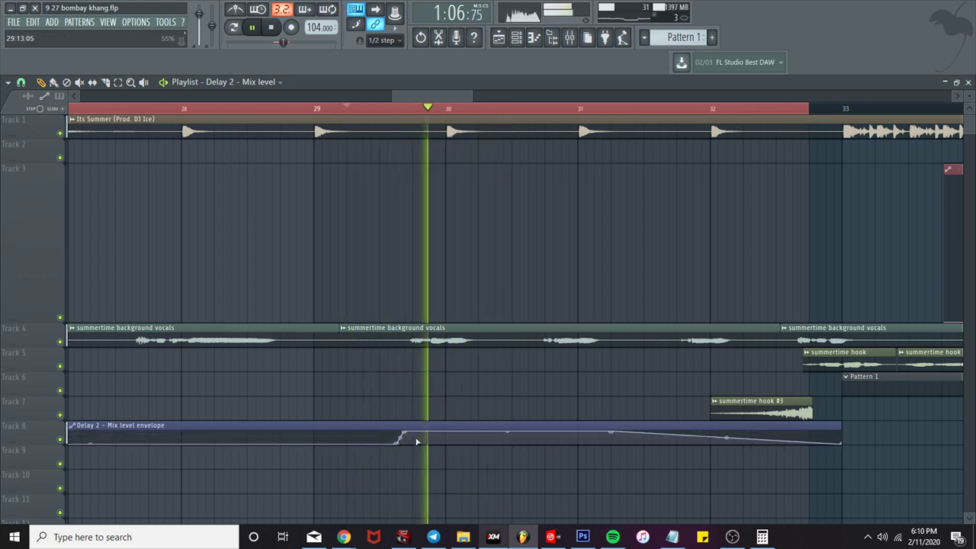
scroll(423, 440, "up", 3)
key("space")
key("space")
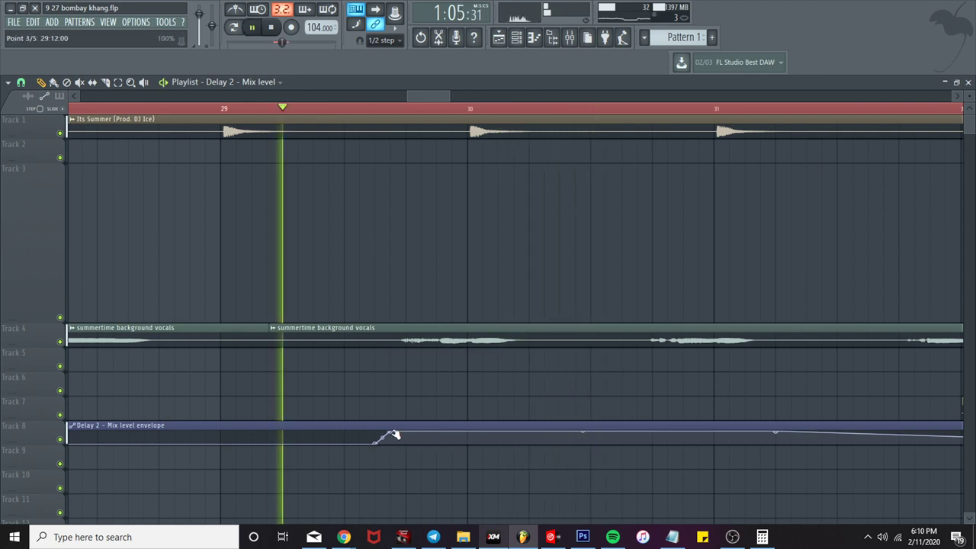
Step: Lower the envelope point at the top of the ramp, move the peak point later within bar 31 at a slightly reduced level, and replay
left_click_drag(392, 433, 392, 437)
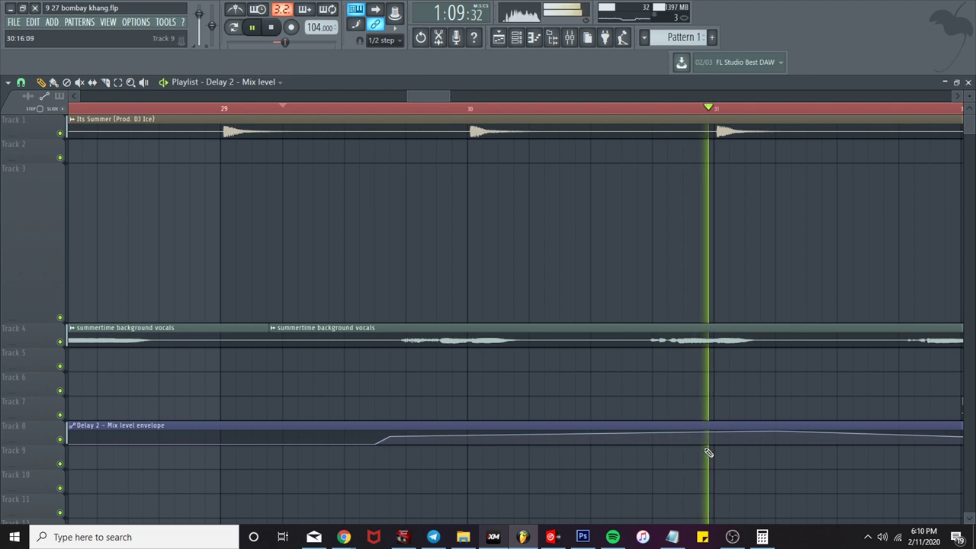
key("space")
left_click_drag(786, 433, 850, 434)
key("space")
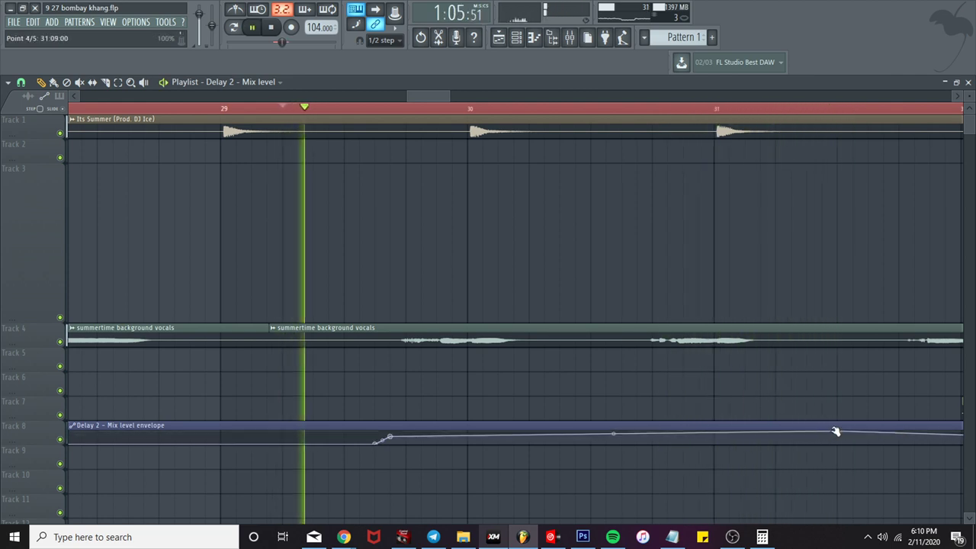
key("space")
key("space")
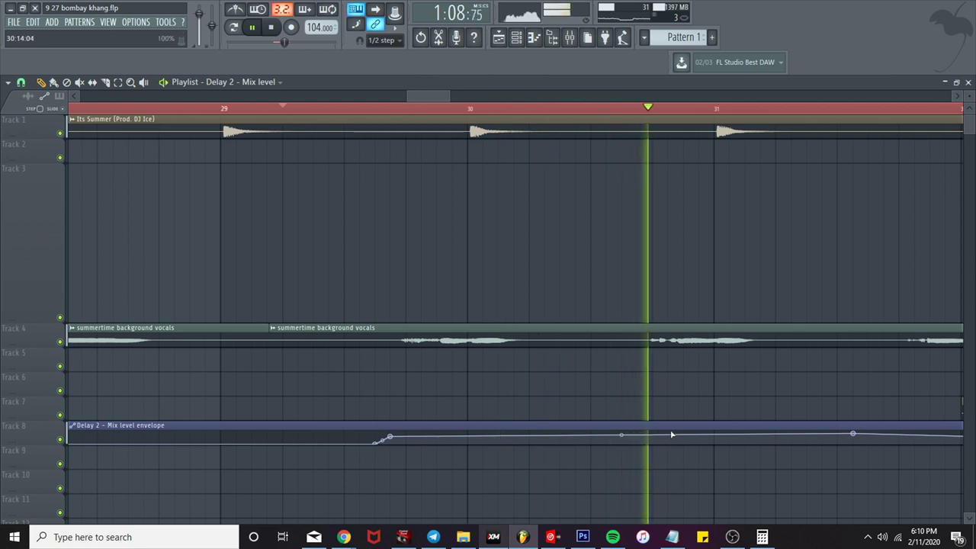
Step: Listen from just before bar 25 into the following hook to check the automated delay in context
scroll(675, 435, "down", 3)
scroll(674, 434, "down", 4)
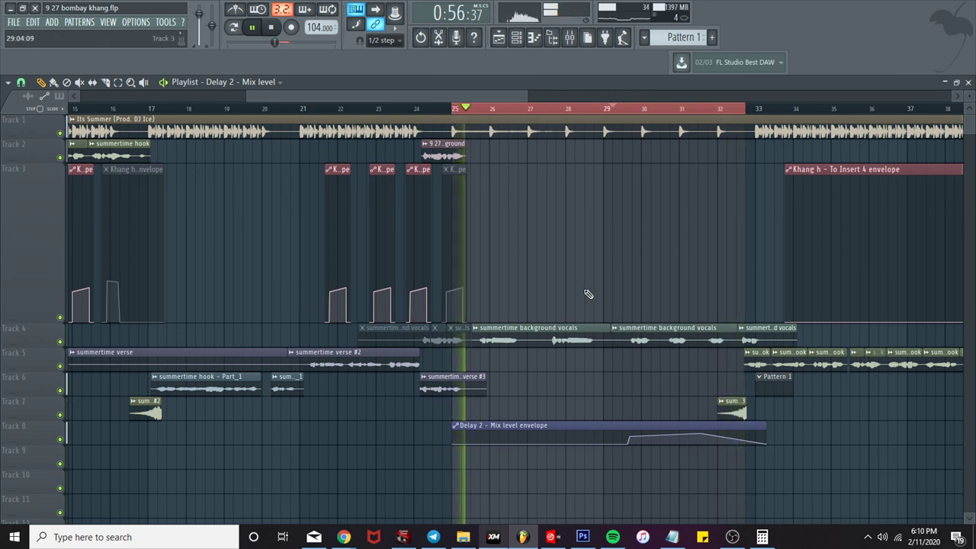
left_click(443, 109)
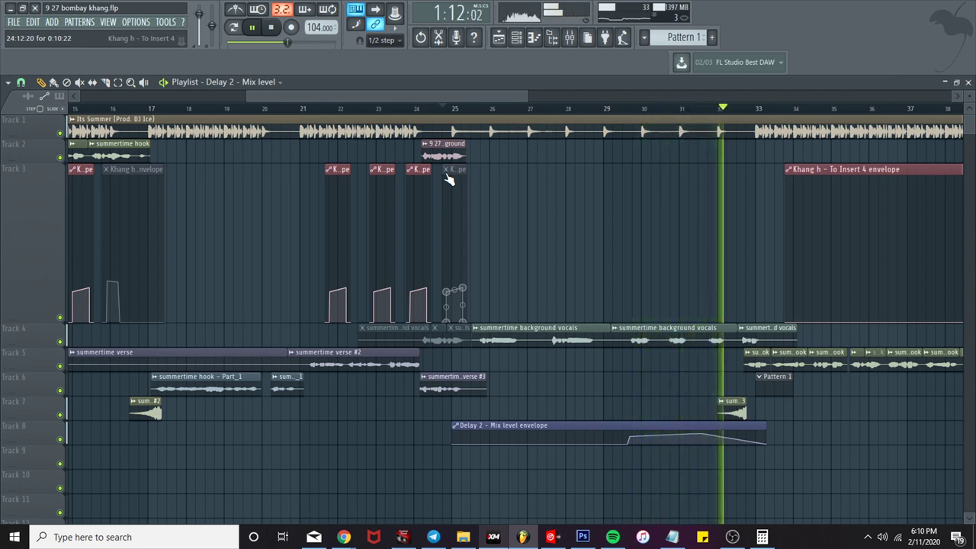
scroll(719, 355, "up", 3)
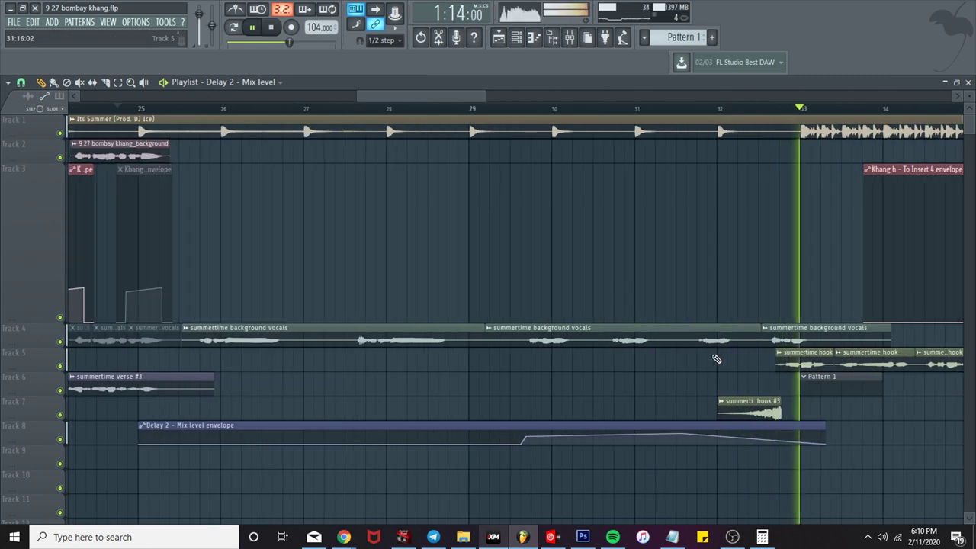
scroll(703, 379, "down", 5)
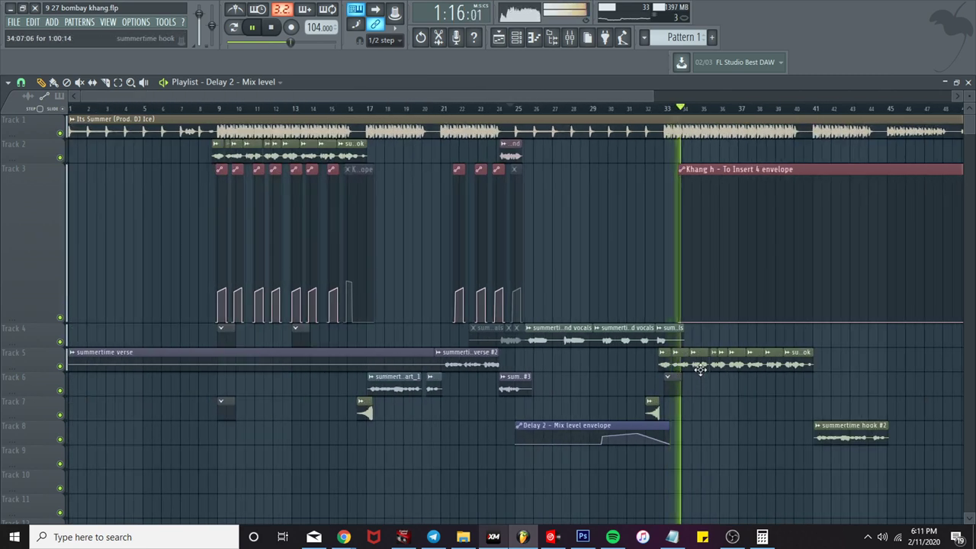
scroll(693, 408, "up", 1)
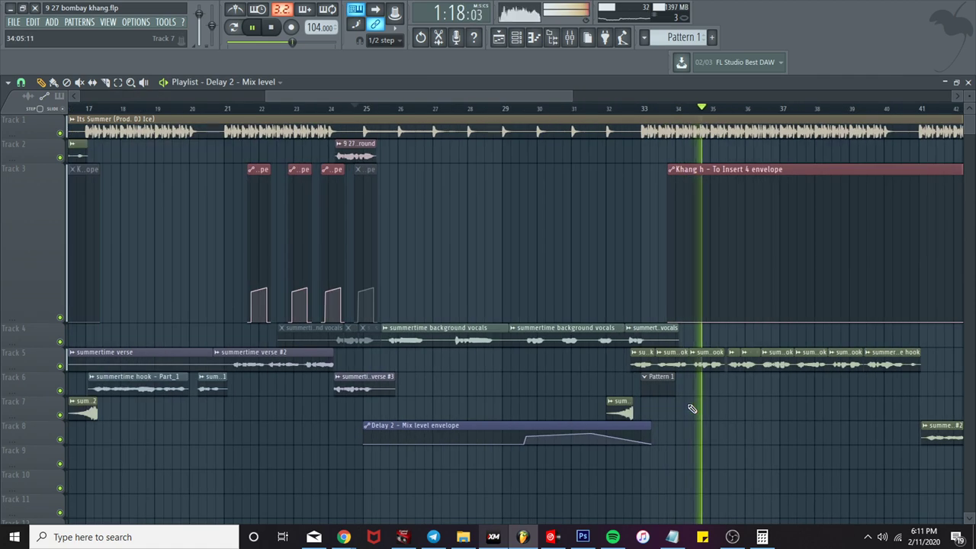
scroll(693, 408, "down", 1)
left_click_drag(542, 93, 648, 94)
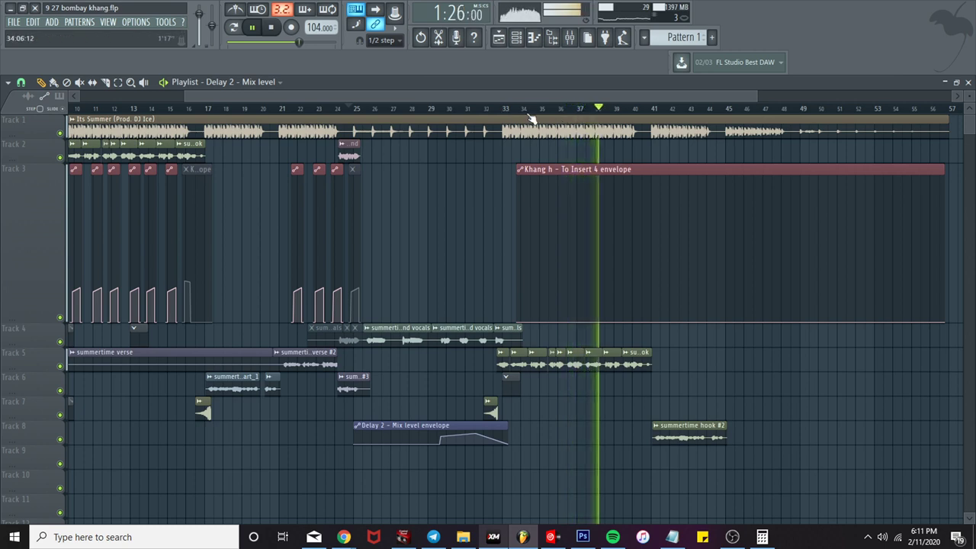
Step: Save the project
scroll(452, 161, "down", 2)
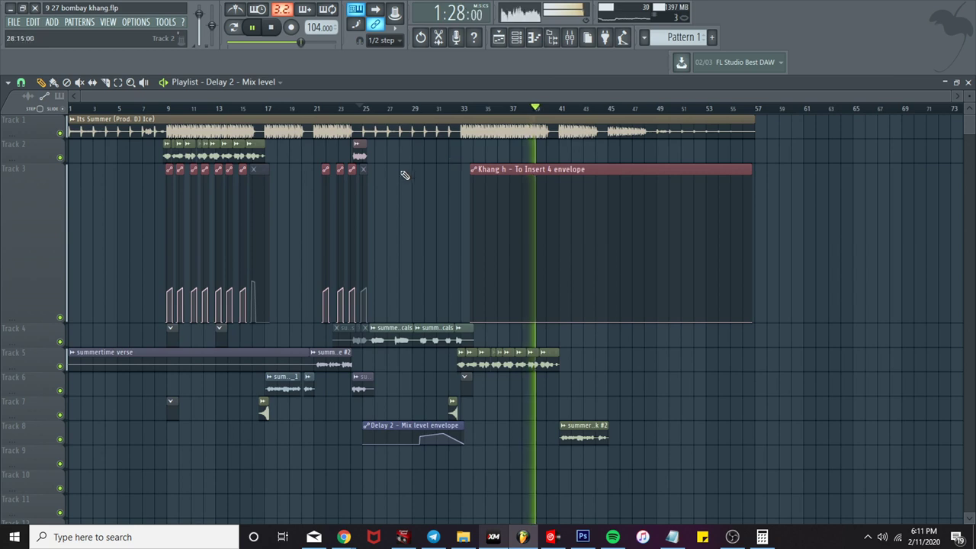
left_click(15, 23)
left_click(27, 77)
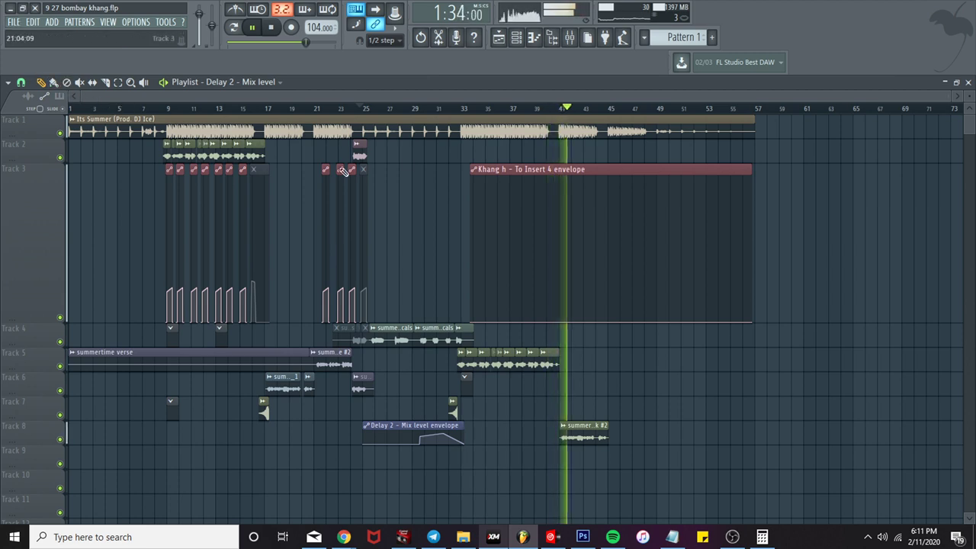
Step: Play from about bar 41 and lower the volume of mixer track Insert 9 to about -9.2 dB
left_click(559, 109)
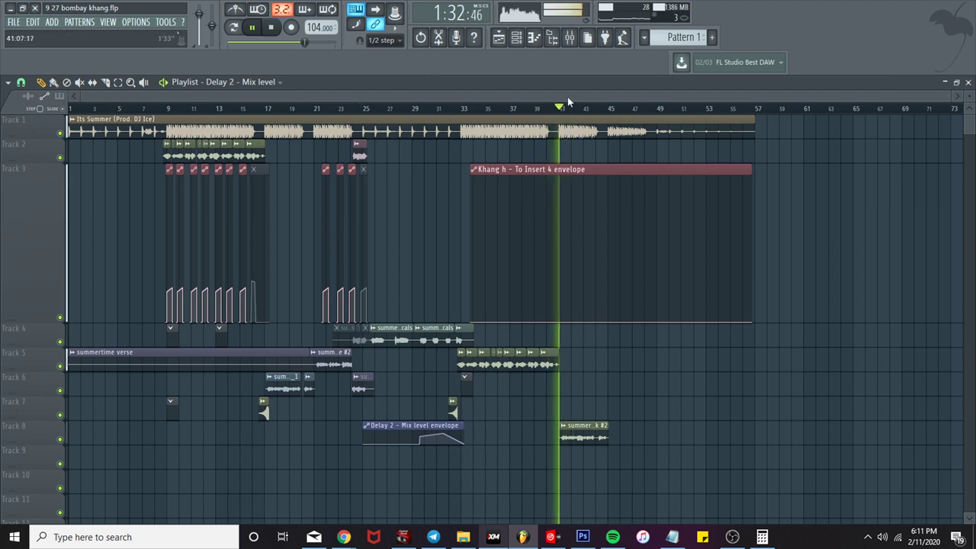
left_click(570, 39)
left_click(578, 166)
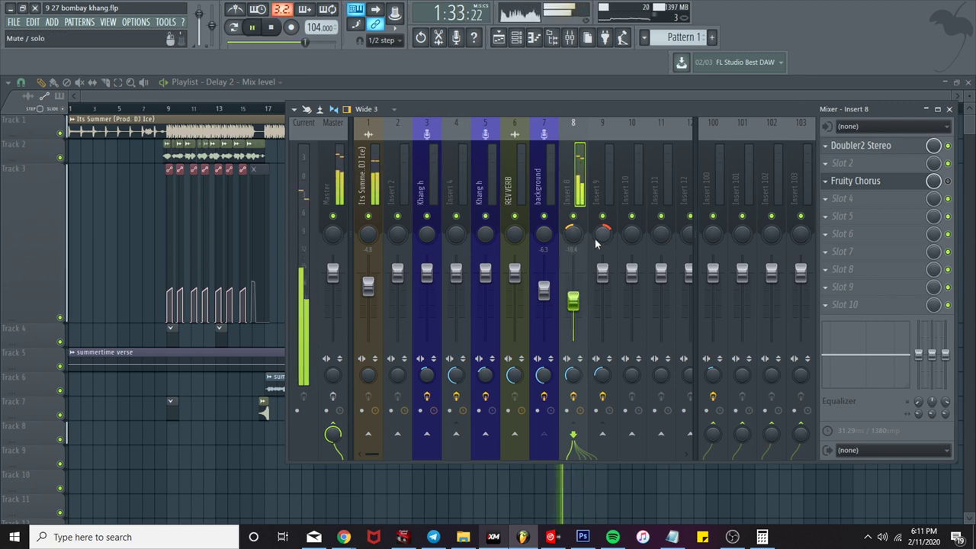
left_click_drag(606, 278, 606, 302)
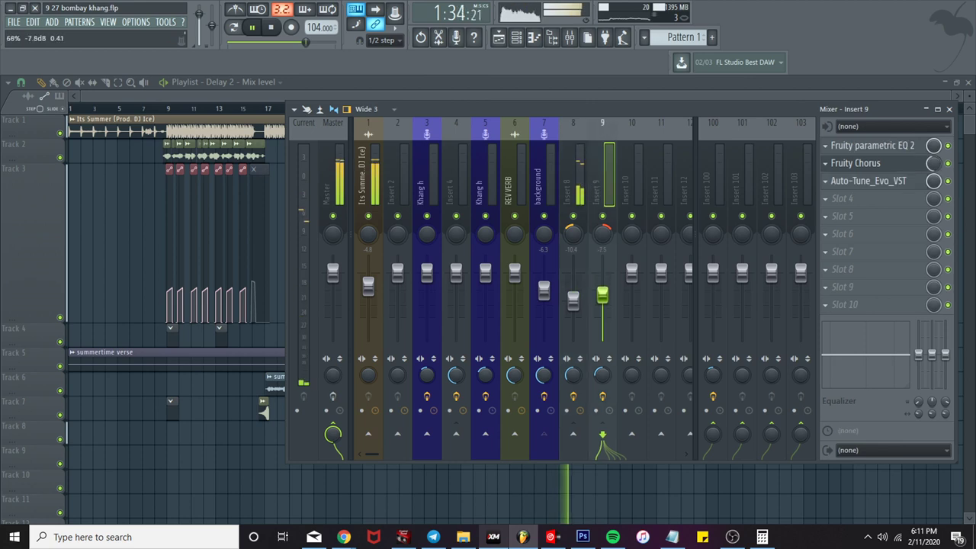
Step: Compare the section around bar 41 with mixer tracks Insert 8 and Insert 9 muted and unmuted
left_click(577, 201)
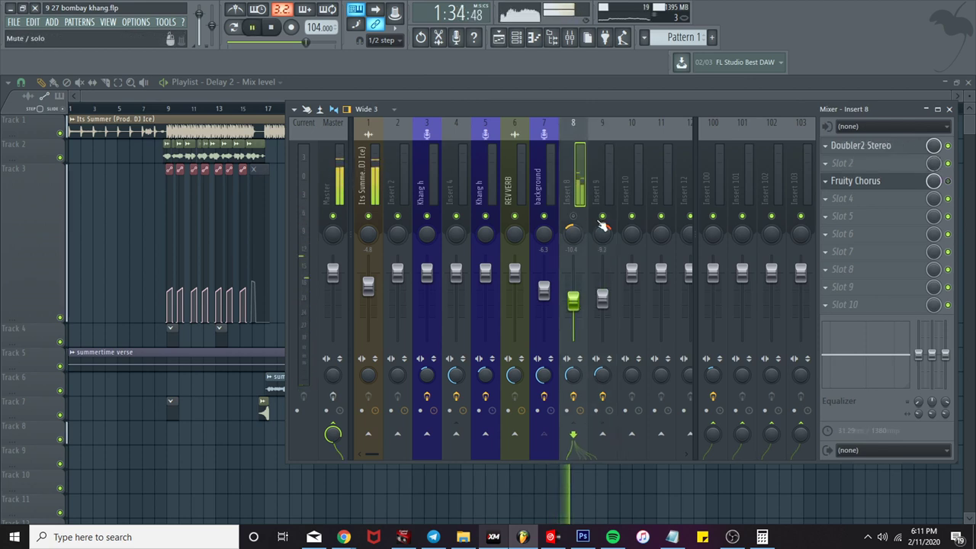
left_click(552, 202)
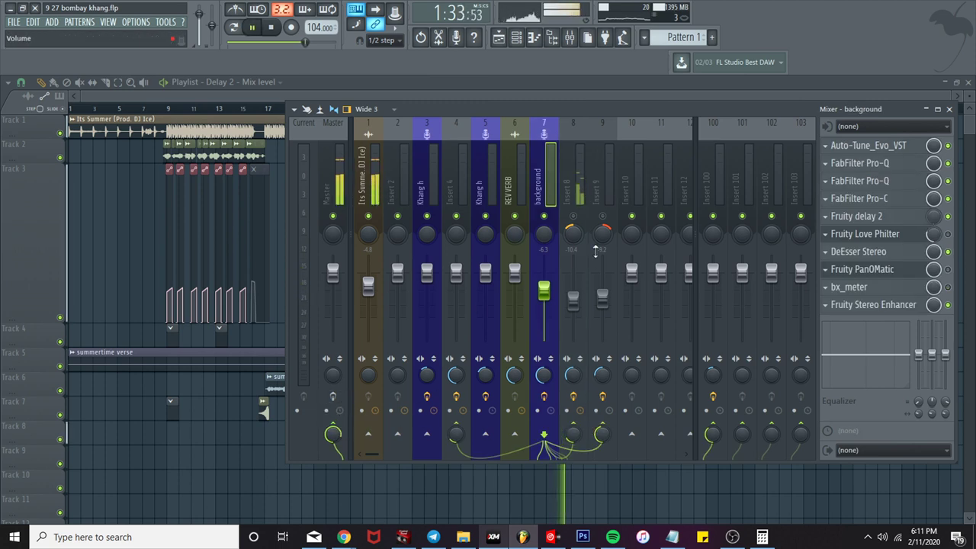
key("space")
key("F9")
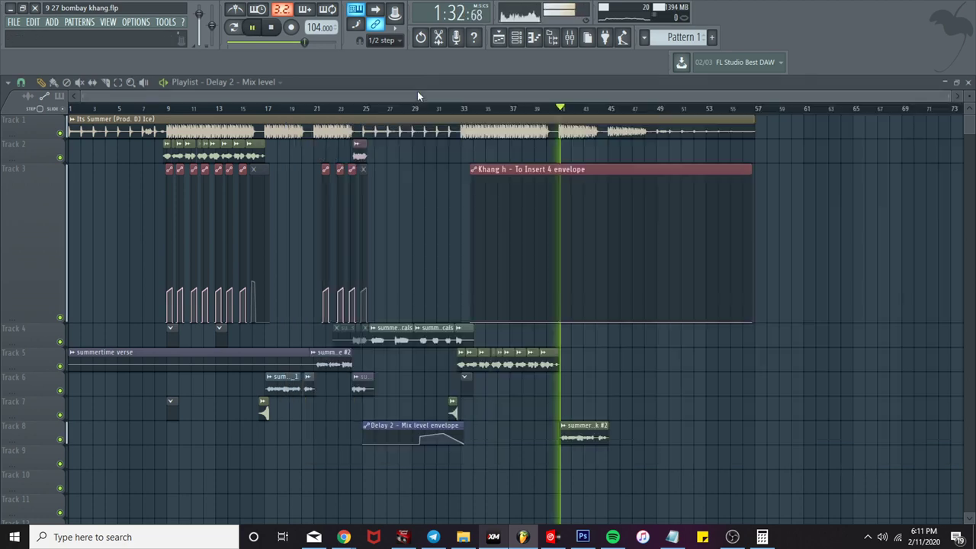
left_click(542, 110)
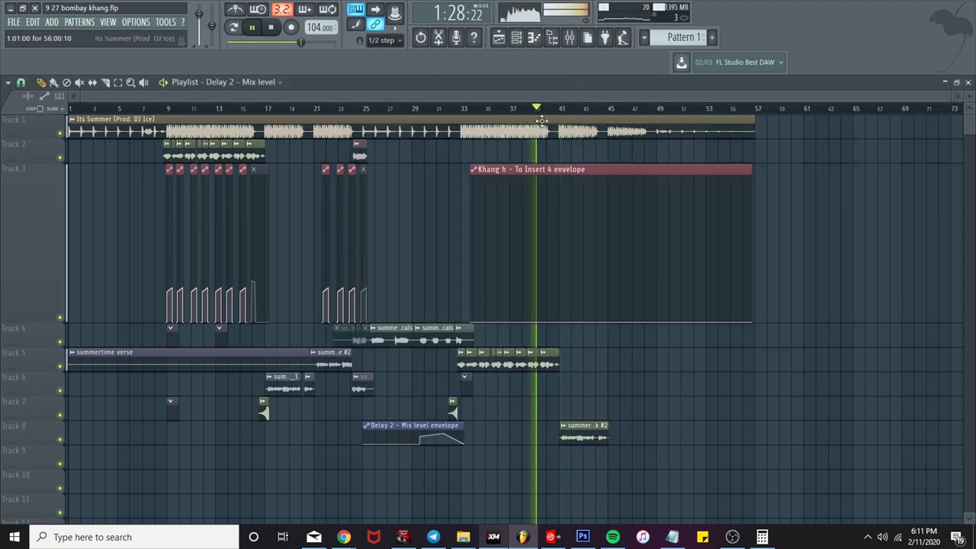
left_click(571, 45)
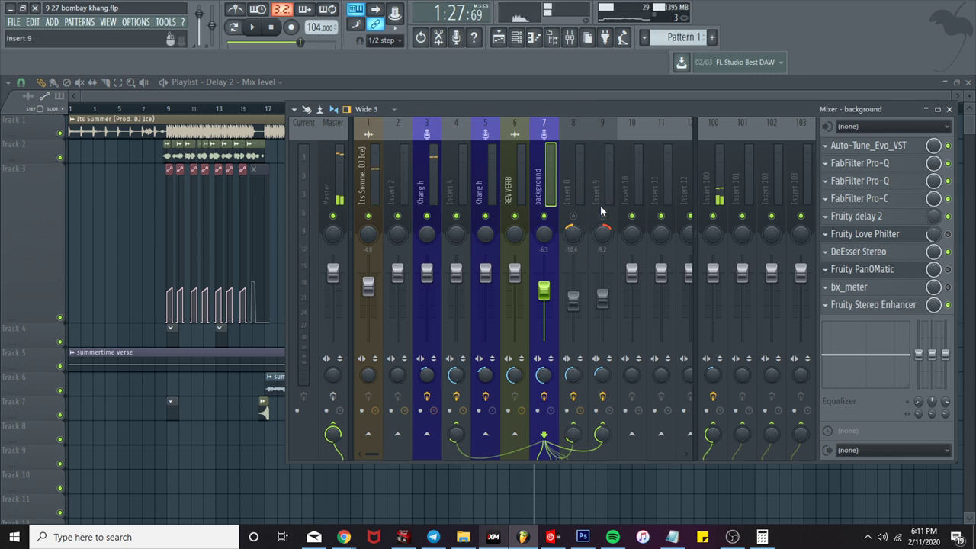
key("F9")
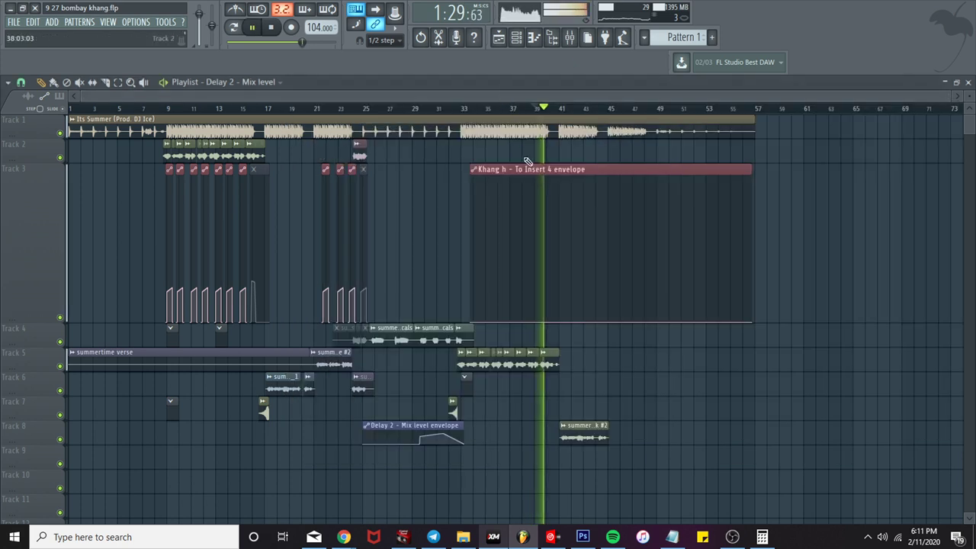
Step: Route the summertime hook #2 clip at bar 41 to the background mixer track, number 7
double_click(570, 433)
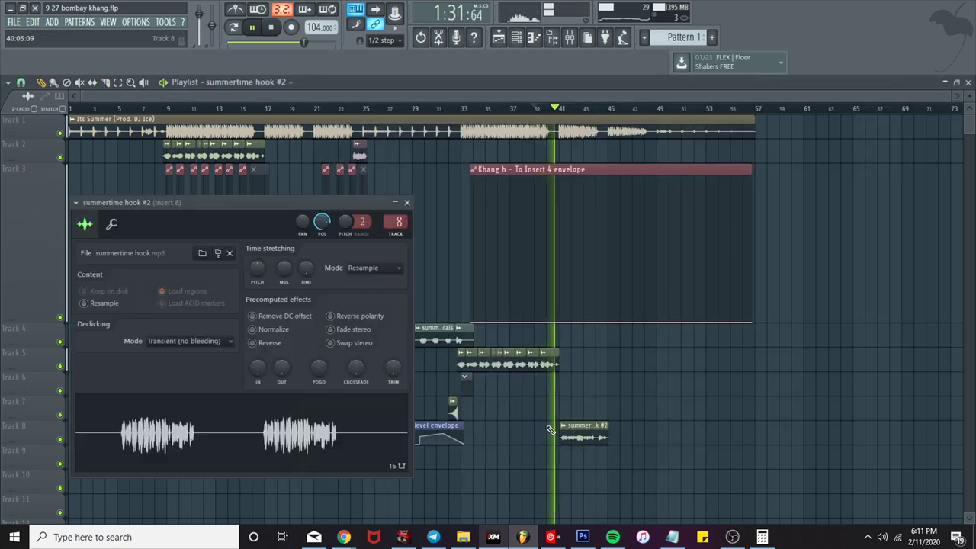
left_click(409, 204)
scroll(581, 415, "up", 2)
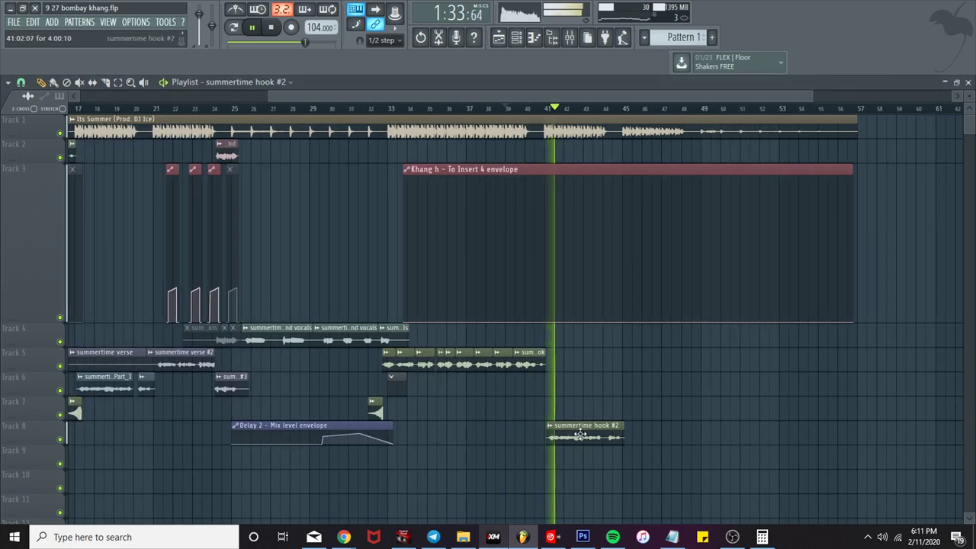
double_click(580, 435)
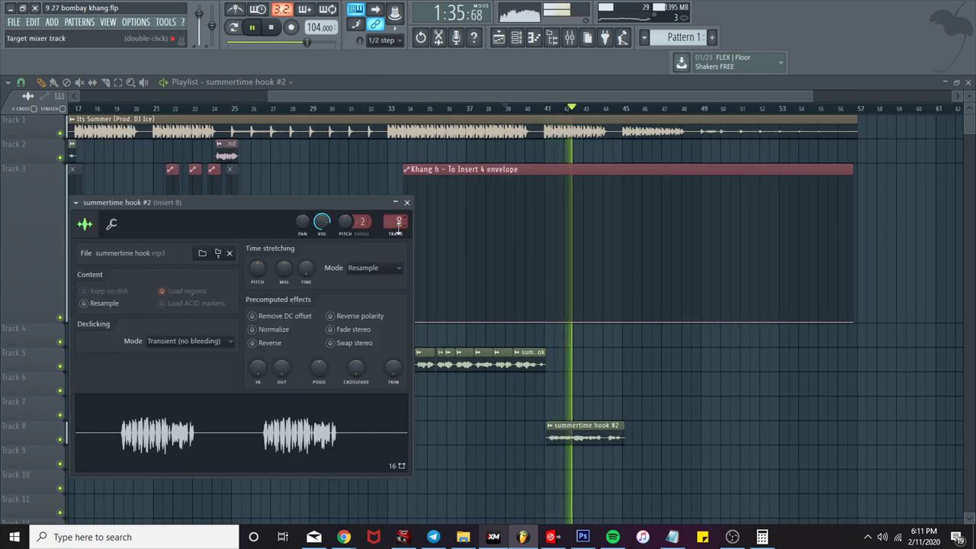
left_click(407, 202)
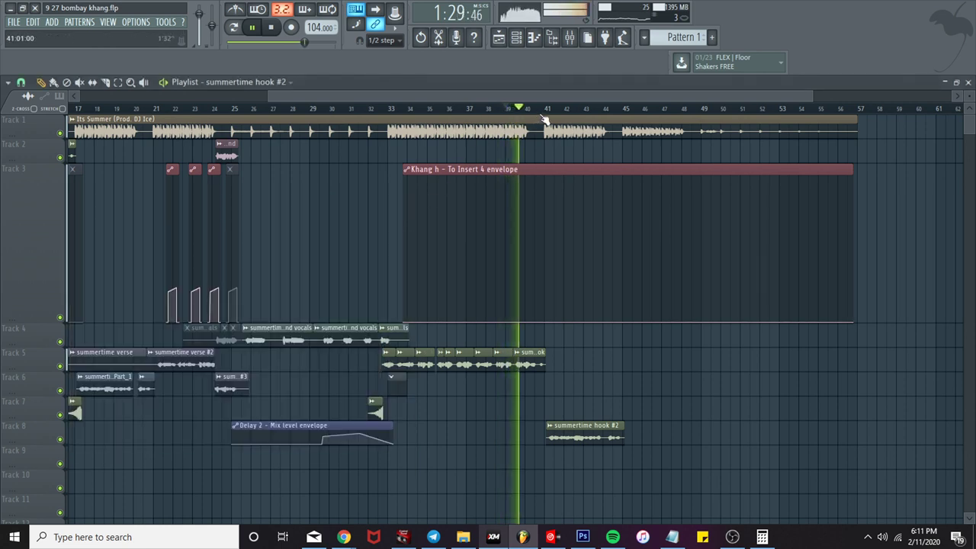
Step: Play the summertime hook #2 clip from bar 41 while checking the mixer levels, and replay from about bar 38
left_click(544, 115)
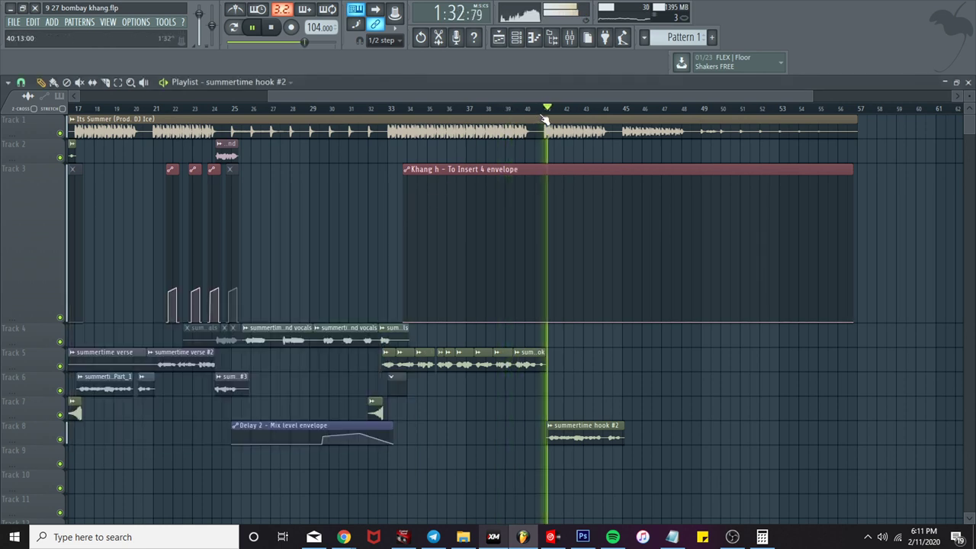
left_click(571, 39)
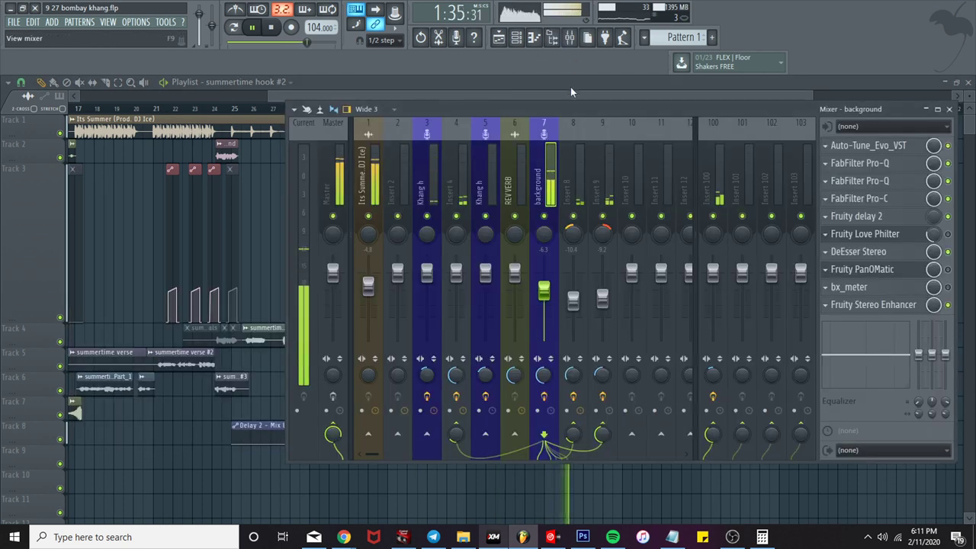
left_click(512, 91)
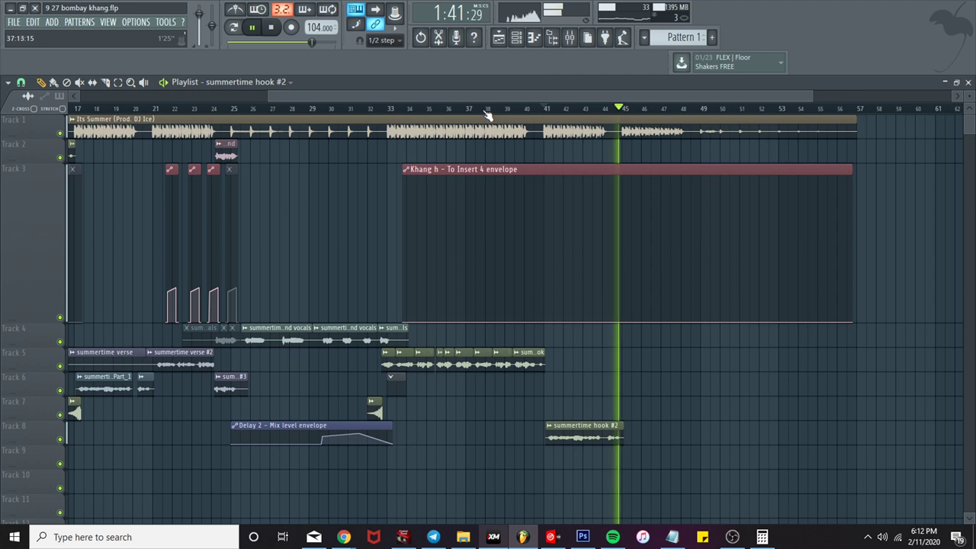
left_click(488, 109)
scroll(438, 166, "down", 2)
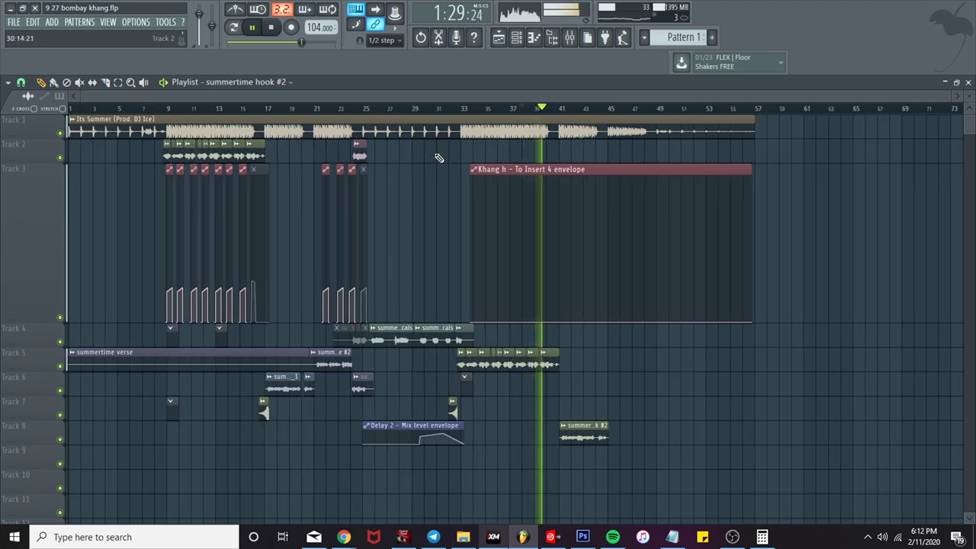
Step: Copy the background mixer track's saved state, including its effects chain, from mixer track 7 to mixer track Insert 11
left_click(570, 39)
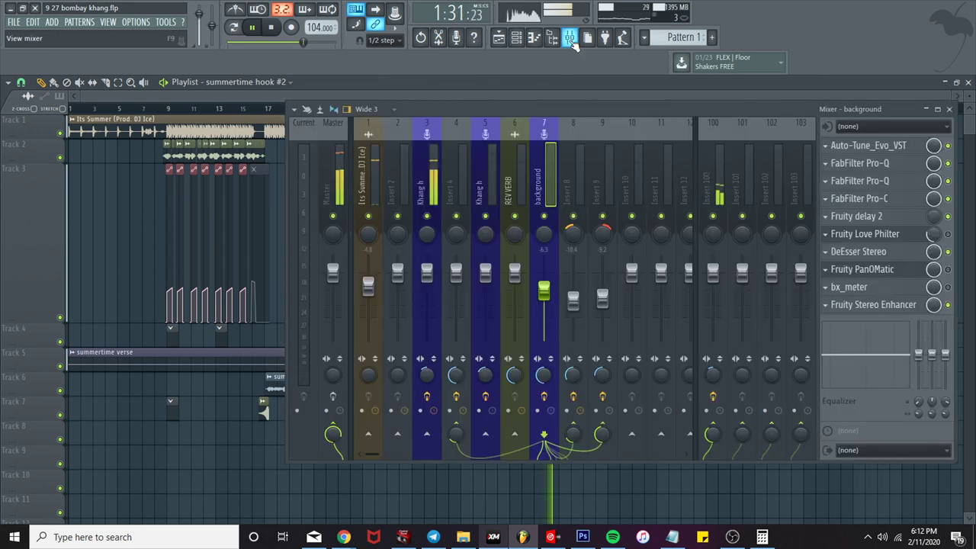
right_click(548, 183)
mouse_move(610, 145)
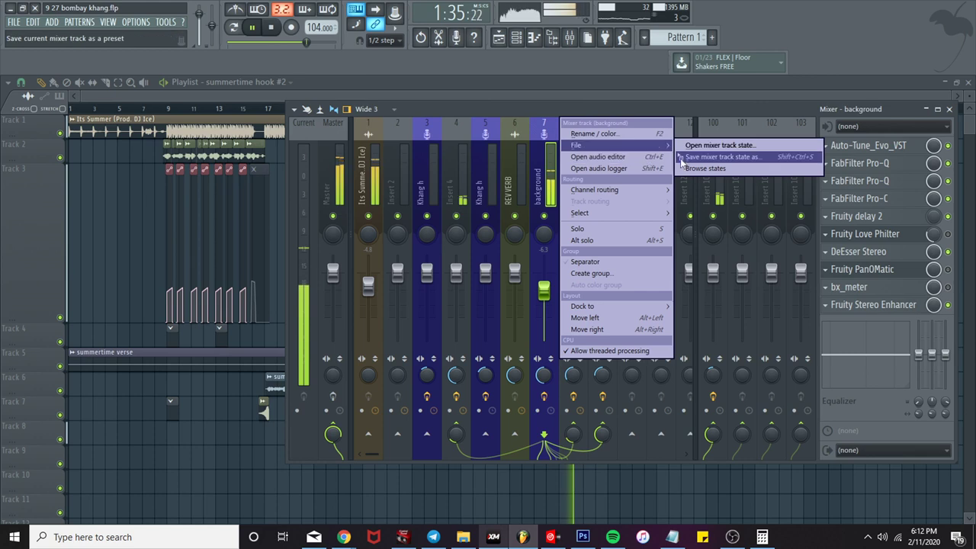
left_click_drag(690, 163, 655, 172)
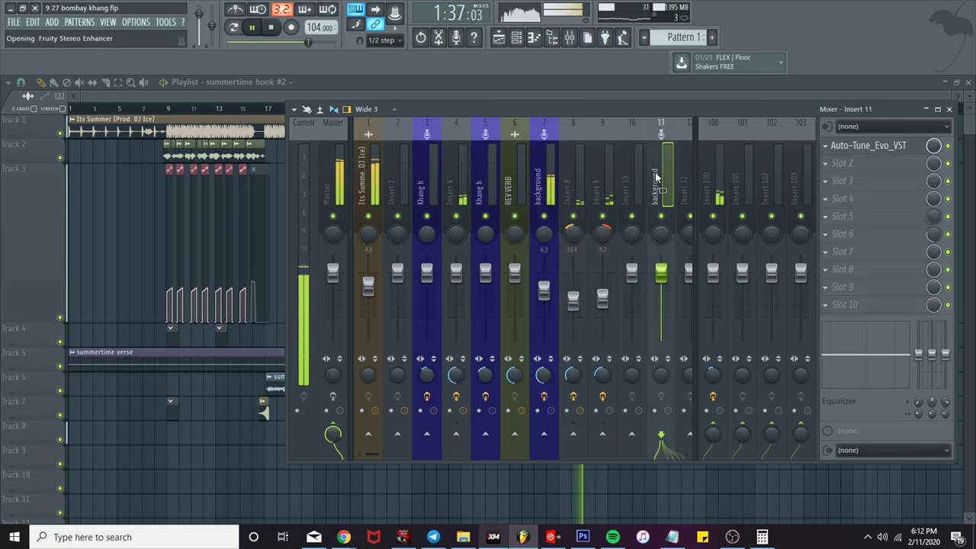
key("F9")
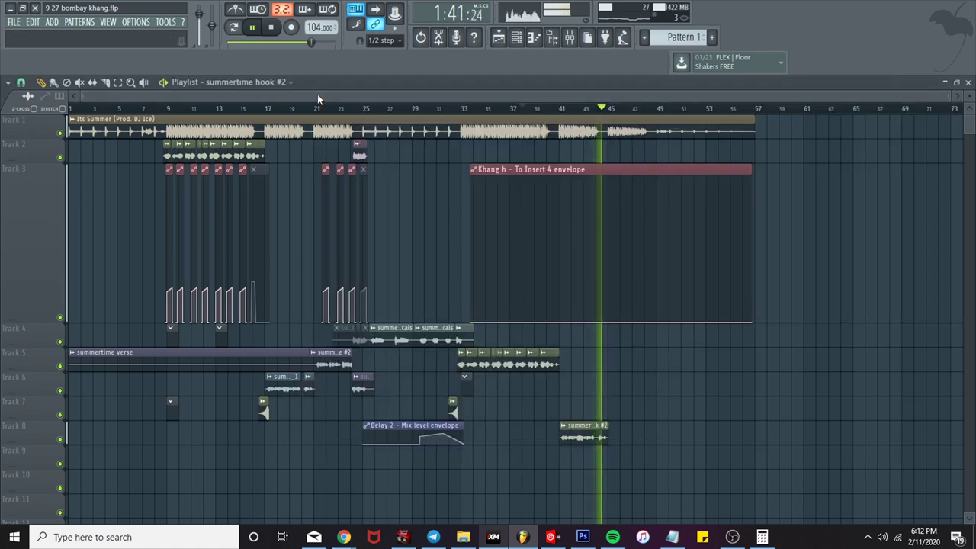
Step: Replay the song from about bar 40 and save the project
left_click(537, 109)
scroll(544, 165, "up", 3)
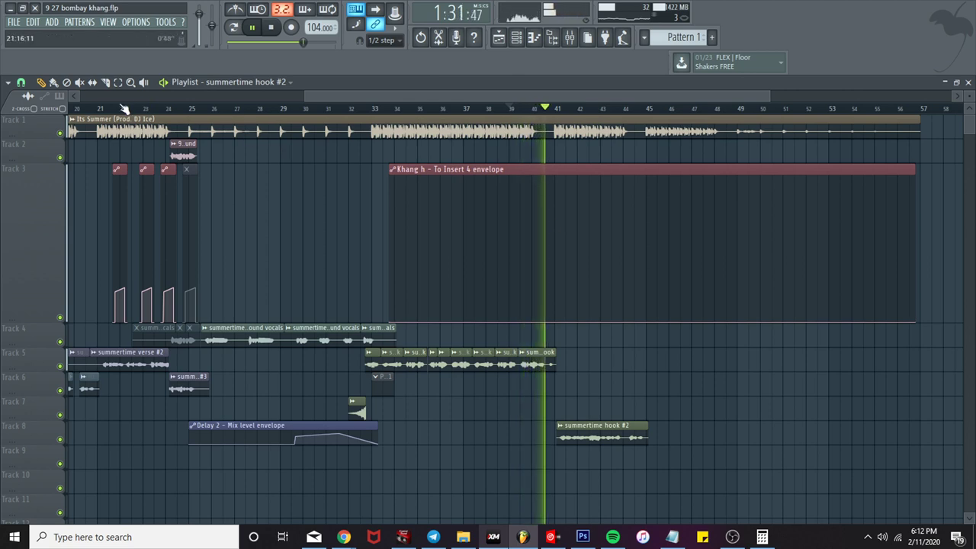
left_click(18, 24)
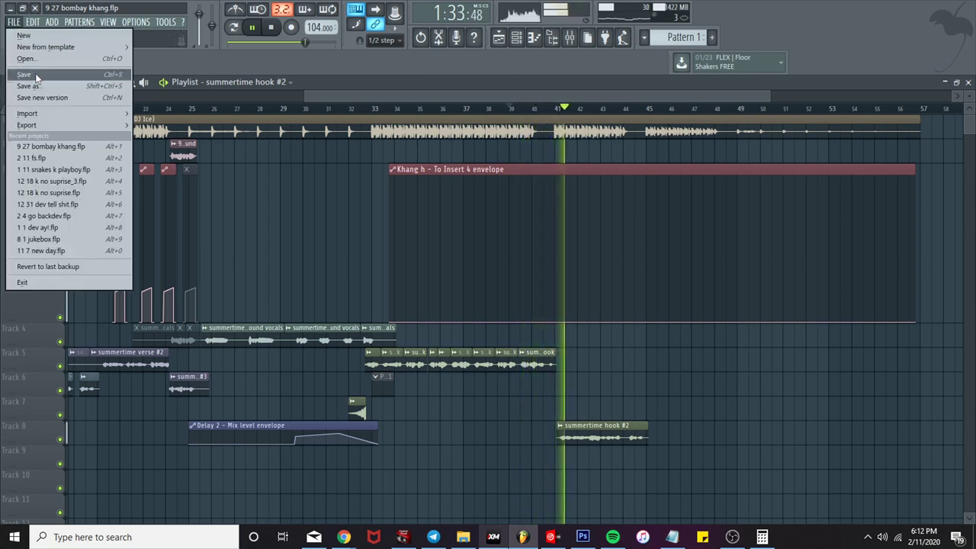
left_click(37, 77)
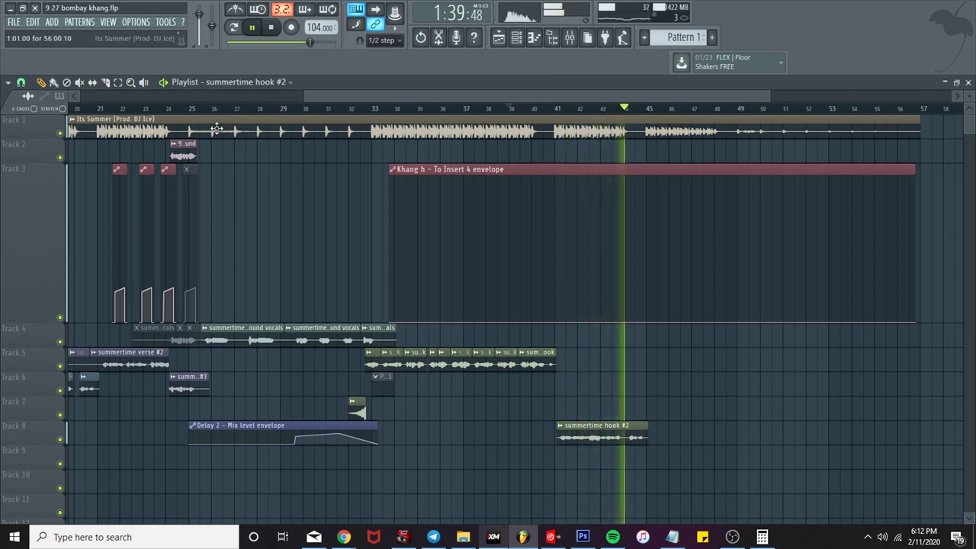
Step: Play from about bar 33 and slice the summertime hook #2 clip on Track 8 shortly after bar 43 and at bar 44
left_click(374, 109)
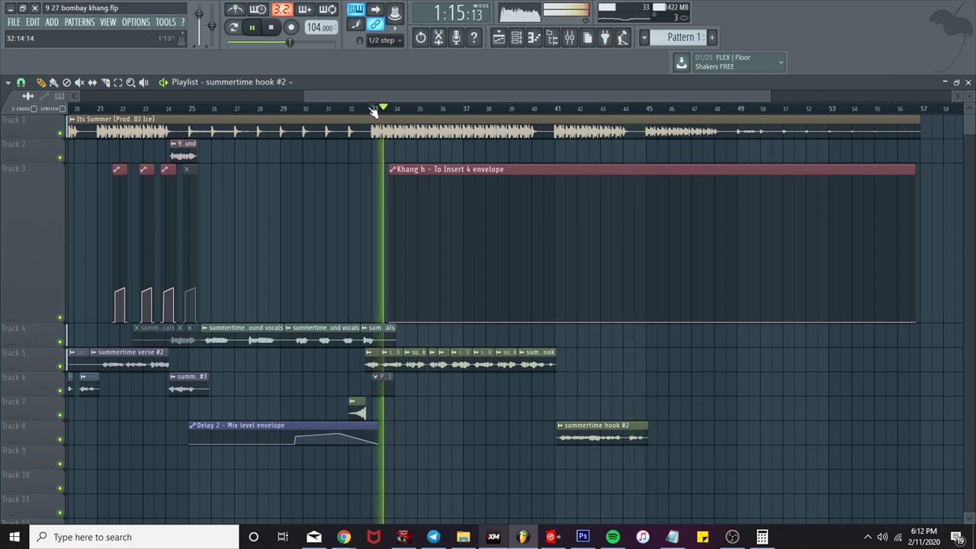
scroll(412, 143, "up", 2)
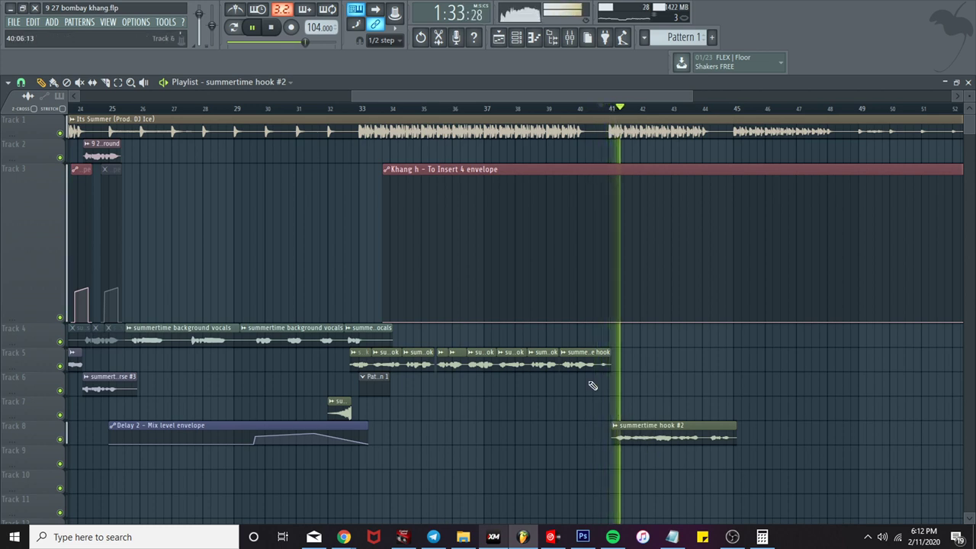
scroll(666, 397, "up", 4)
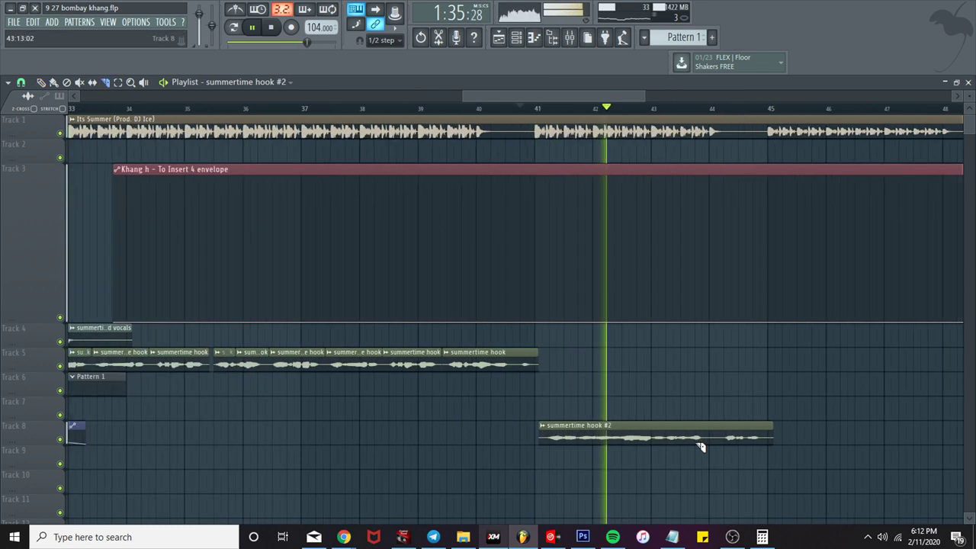
scroll(621, 445, "up", 1)
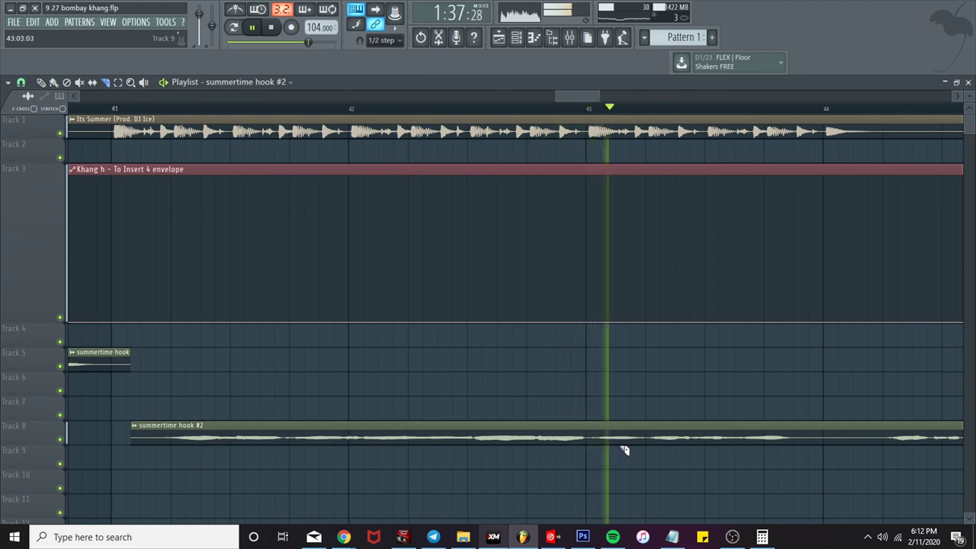
left_click(650, 445)
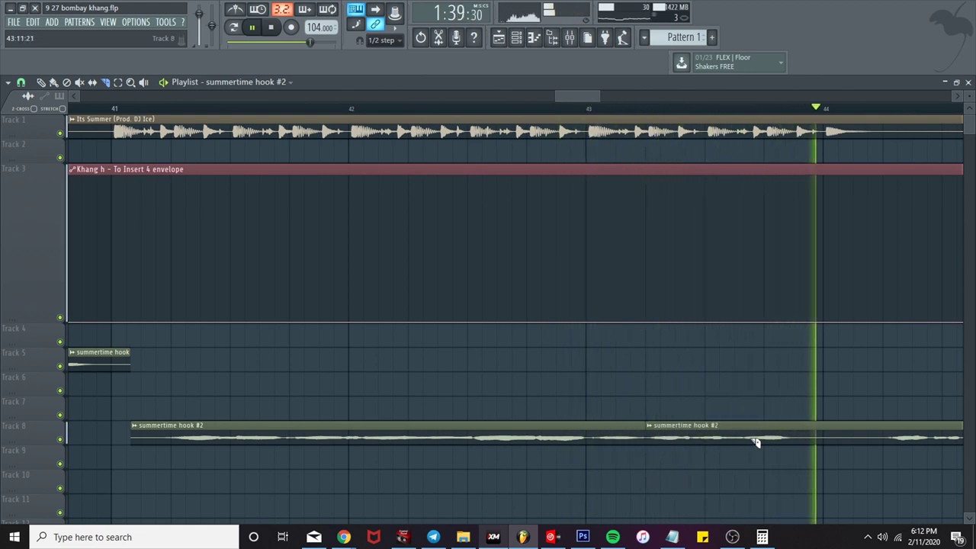
left_click(823, 445)
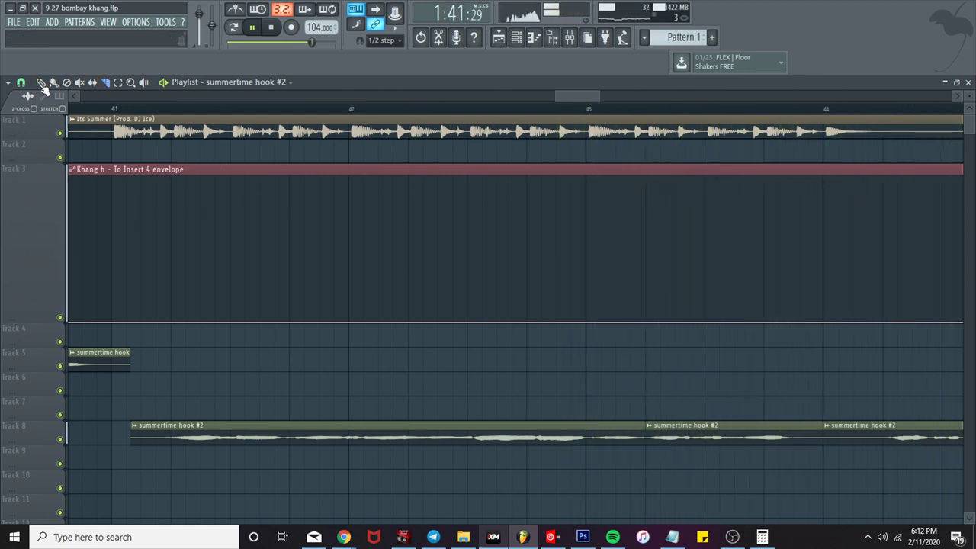
Step: Route the summertime hook #2 channel to the duplicated background mixer track, number 11
key("space")
double_click(679, 428)
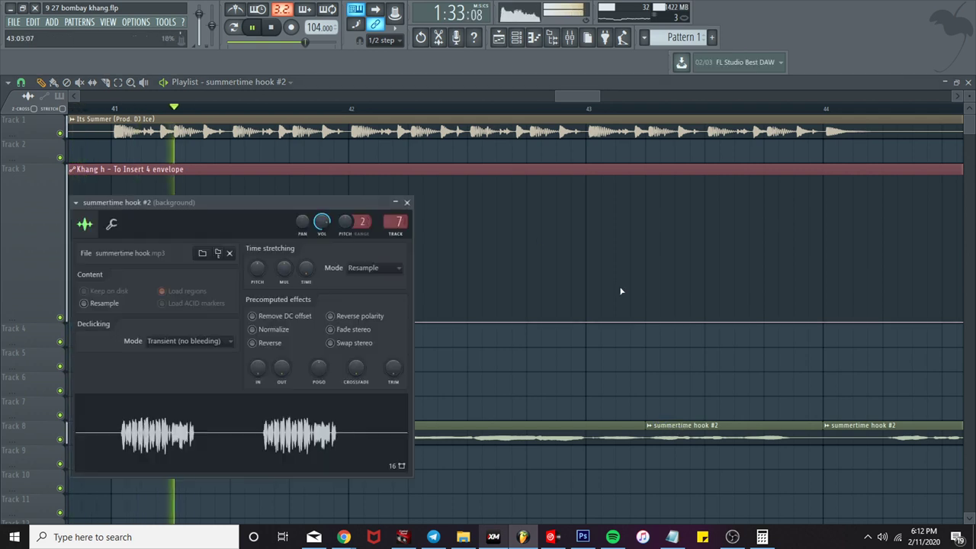
left_click(406, 202)
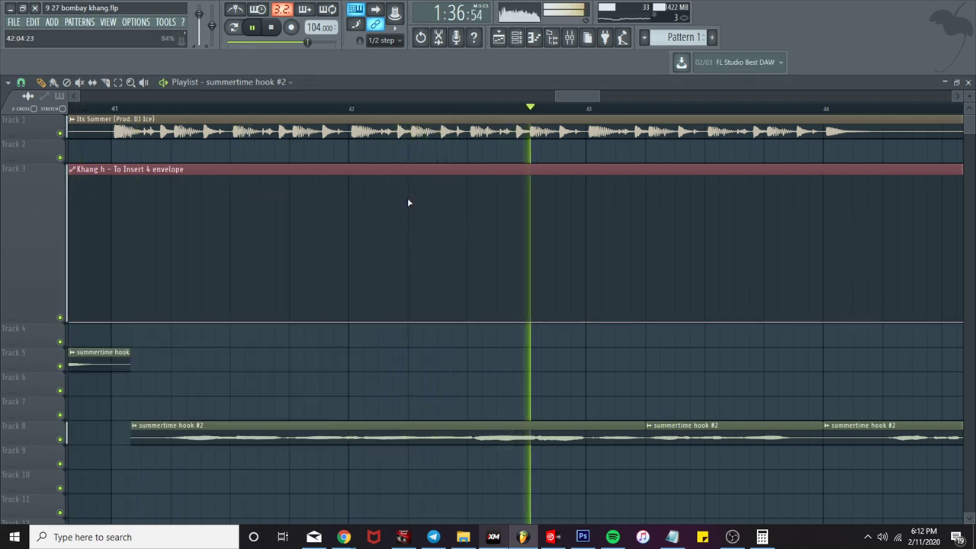
Step: Replay the hook around bar 41 and check the level of the duplicated background mixer track 11
left_click(569, 38)
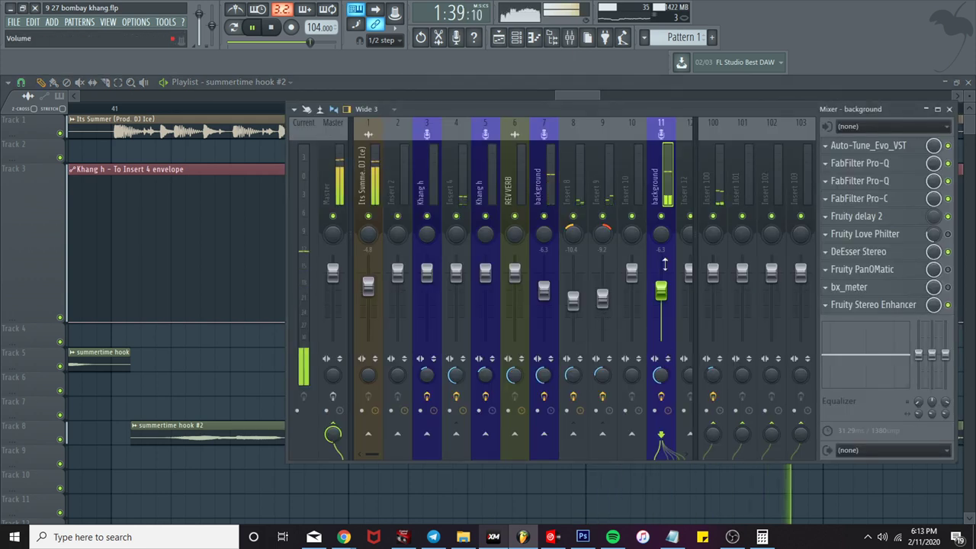
key("space")
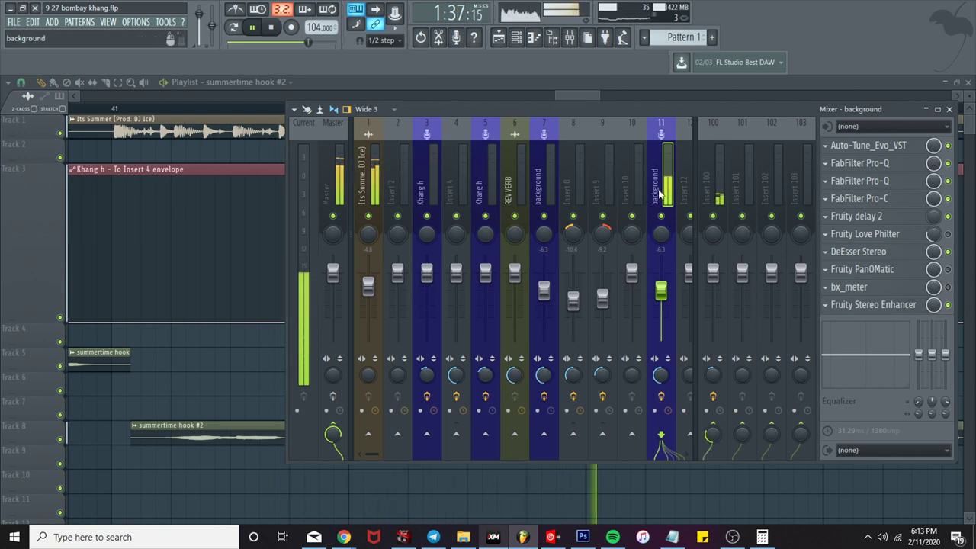
key("space")
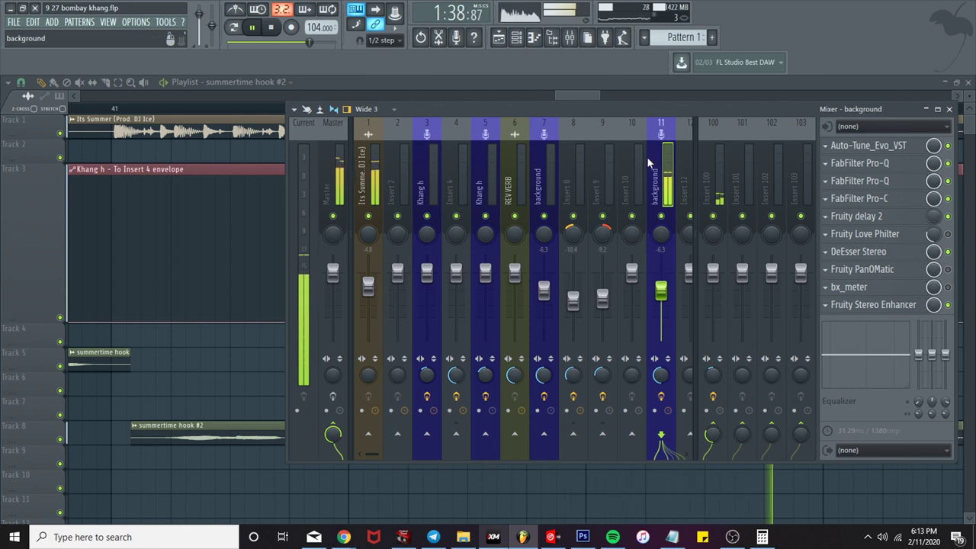
key("space")
key("space")
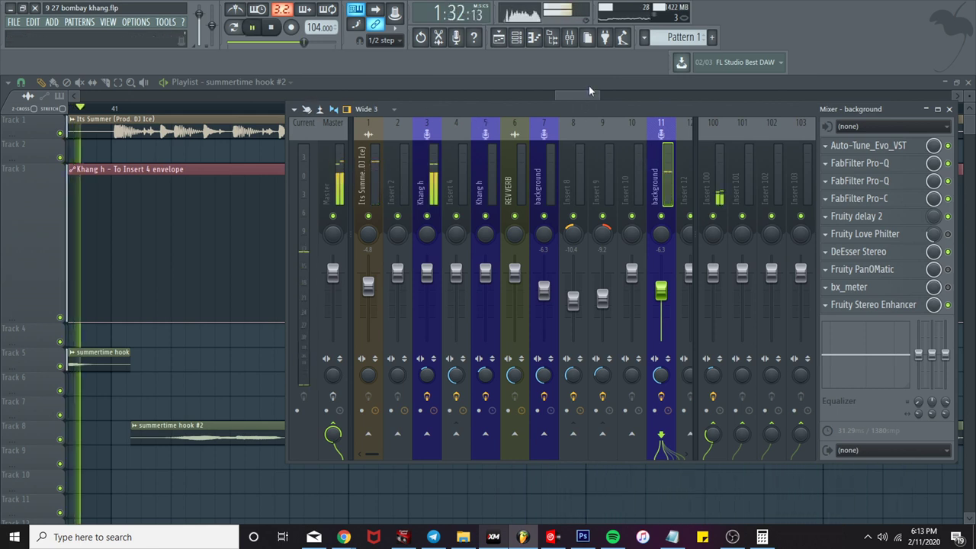
Step: Route the summertime hook #2 channel back to the original background mixer track, number 7
left_click(589, 86)
scroll(711, 232, "down", 4)
scroll(700, 387, "up", 2)
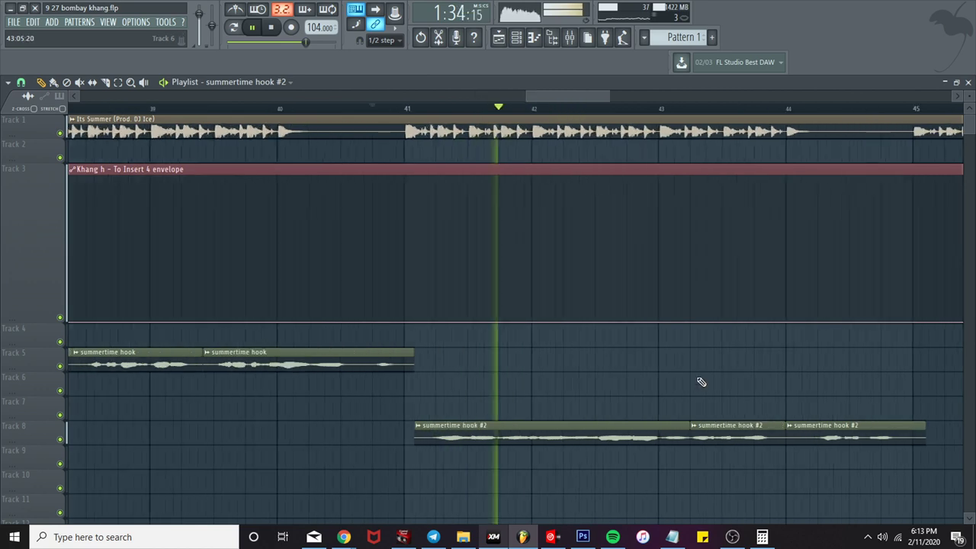
double_click(702, 432)
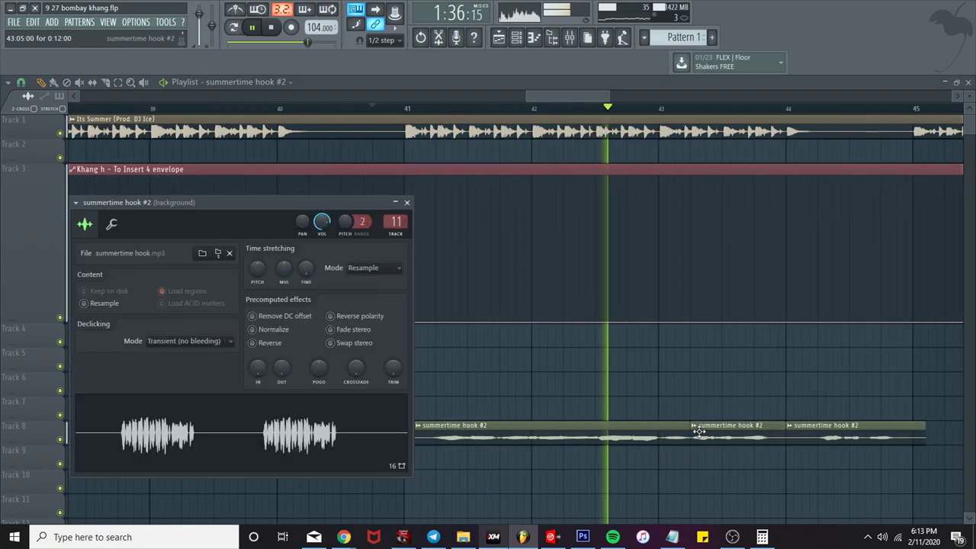
left_click_drag(394, 221, 397, 210)
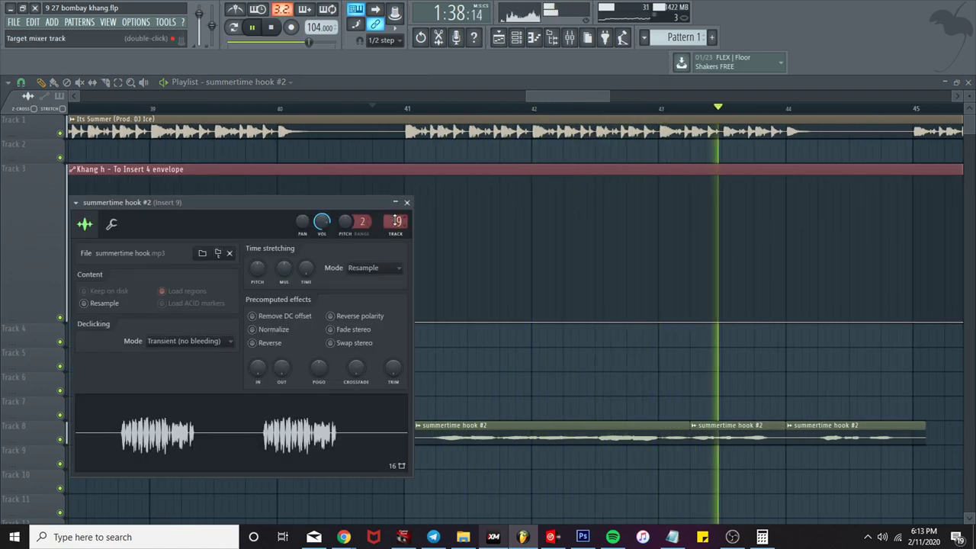
key("space")
left_click(406, 202)
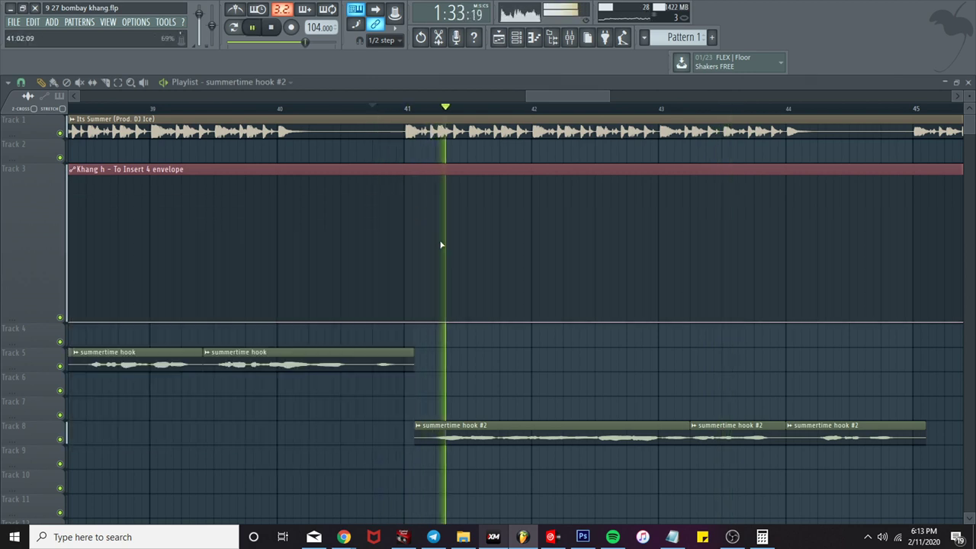
Step: Make the slice just after bar 43 on Track 8 unique and route its new channel to mixer track 11
right_click(698, 433)
left_click(701, 450)
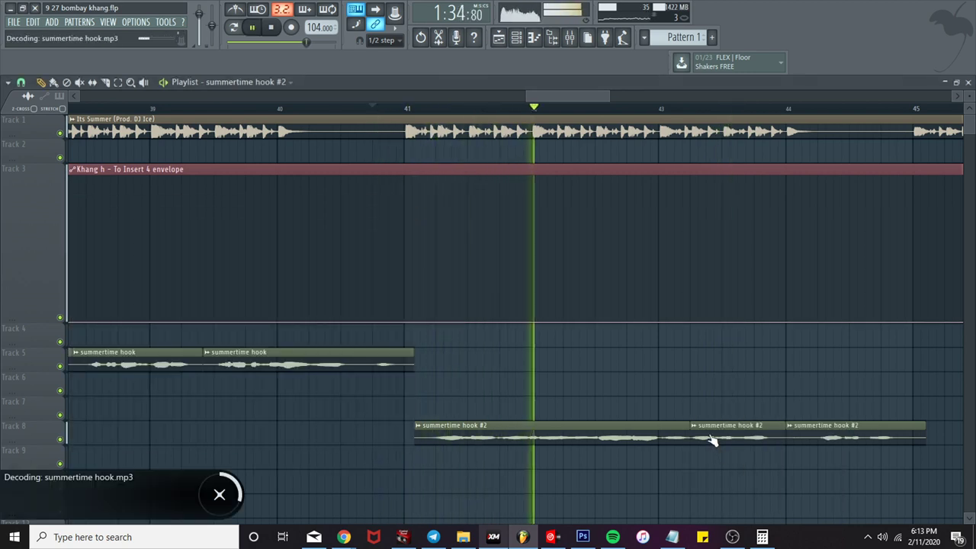
double_click(712, 429)
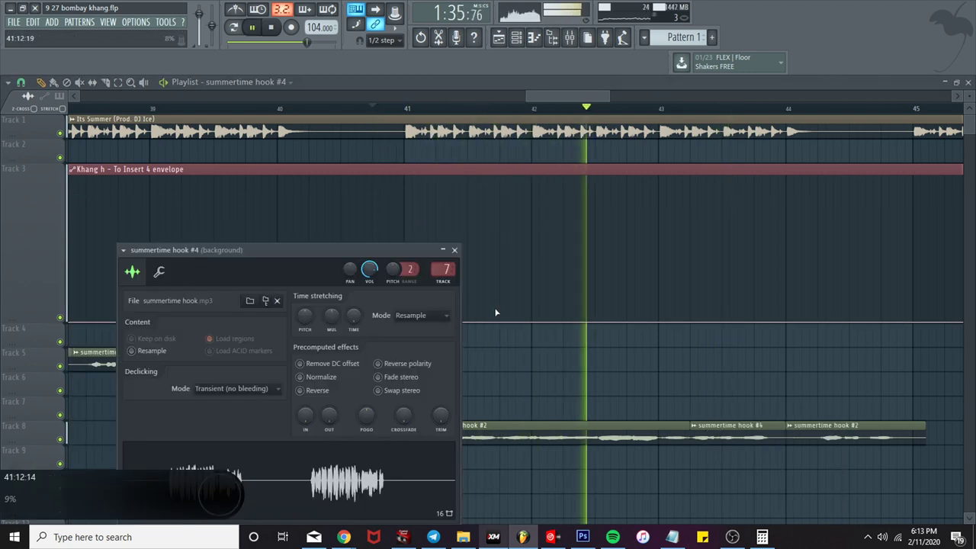
left_click(455, 250)
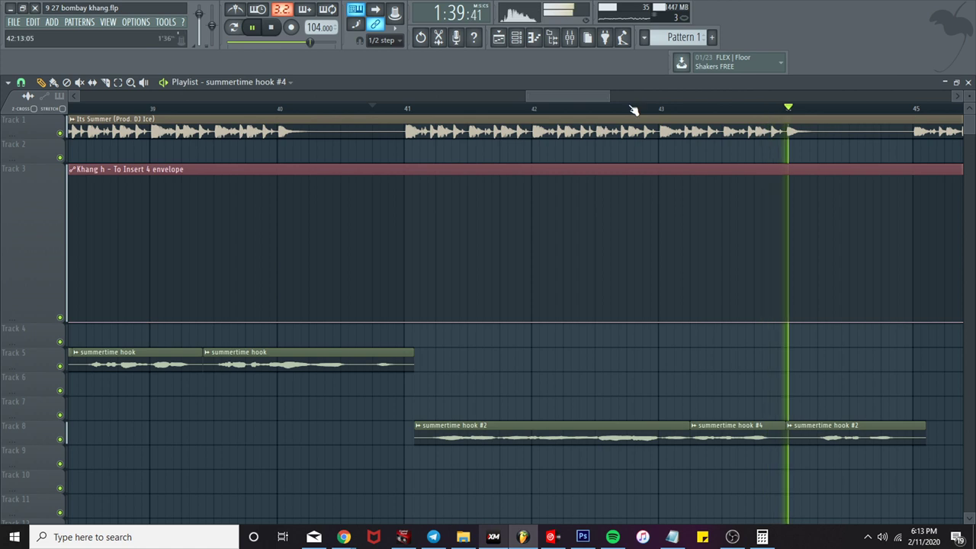
Step: Play the sliced hook while checking the mixer levels, and look through the plugin choices for slot 8 of mixer track 11
left_click(569, 37)
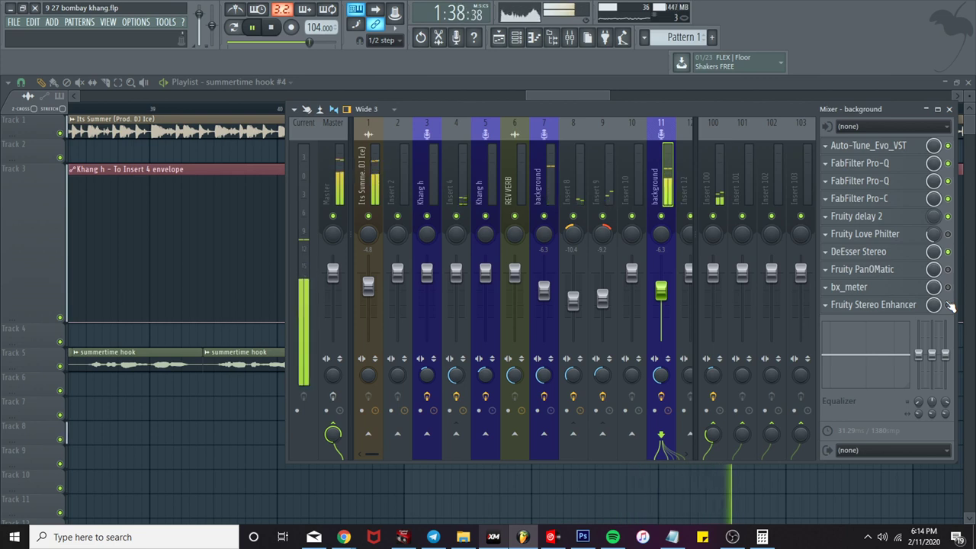
left_click(824, 273)
mouse_move(852, 282)
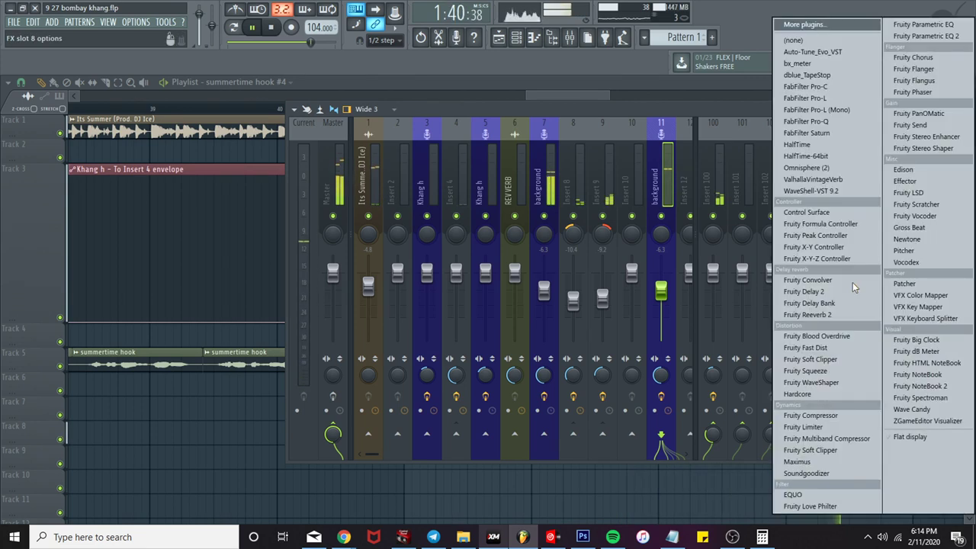
left_click(546, 99)
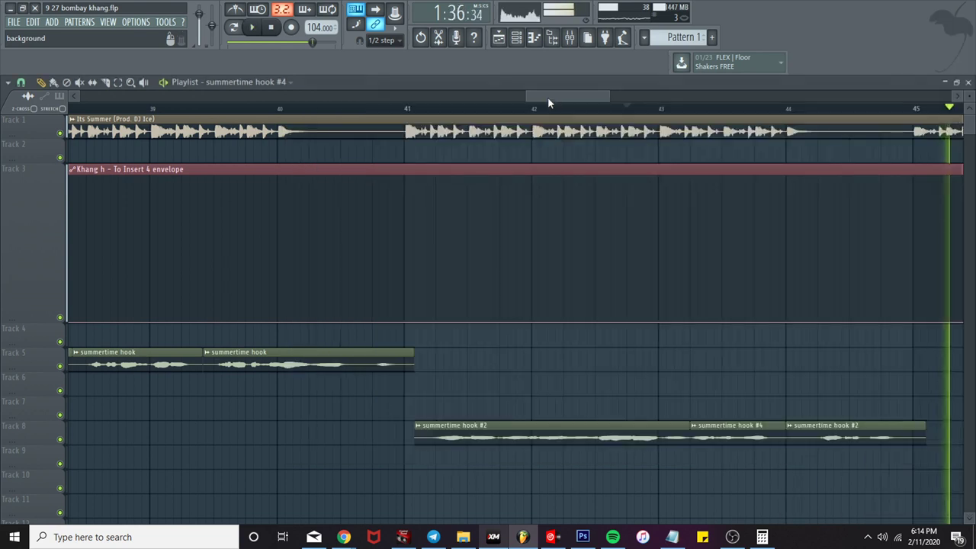
Step: Try deleting the summertime hook #2 slice at bar 44 and extending the summertime hook #4 clip to about bar 45, and undo it
double_click(801, 429)
left_click(405, 201)
right_click(795, 427)
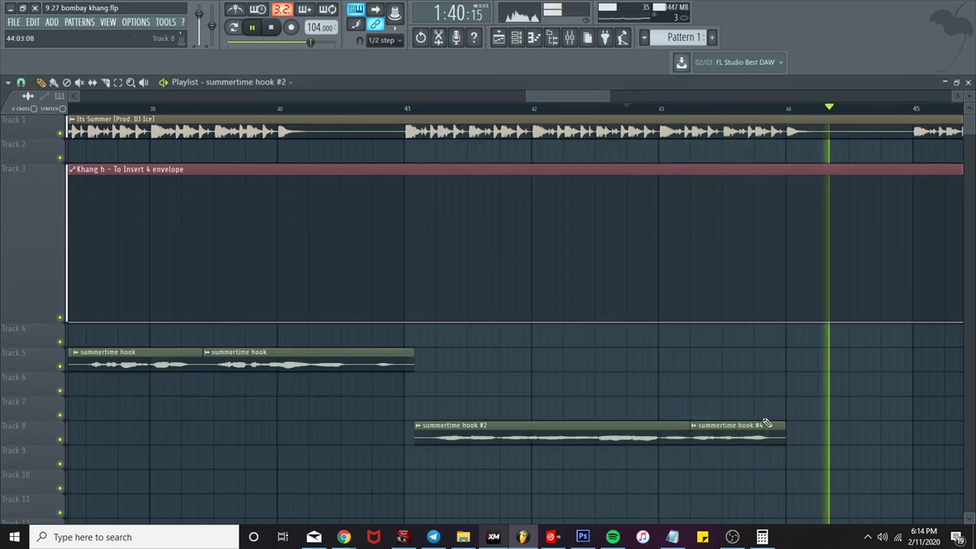
key("space")
key("space")
left_click_drag(780, 425, 928, 412)
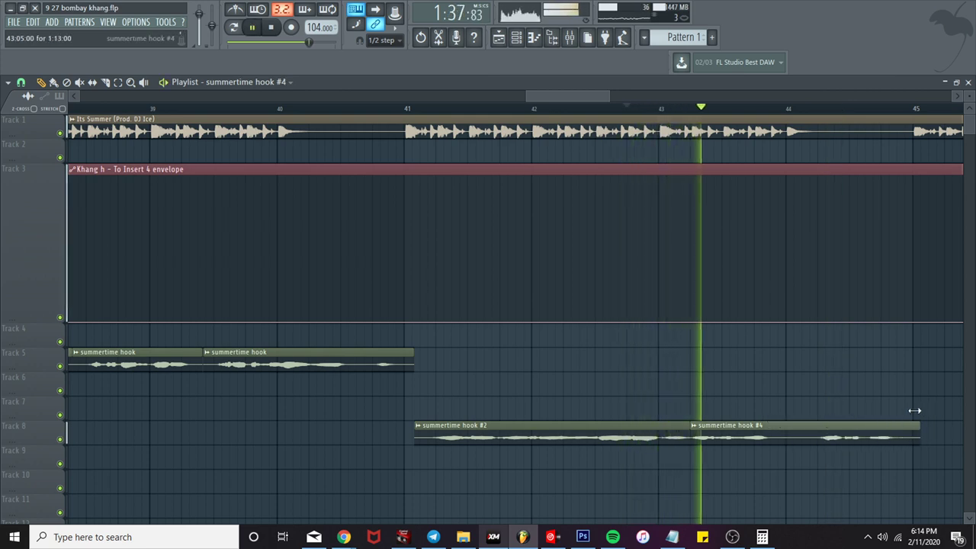
key("ctrl+z")
left_click(854, 425)
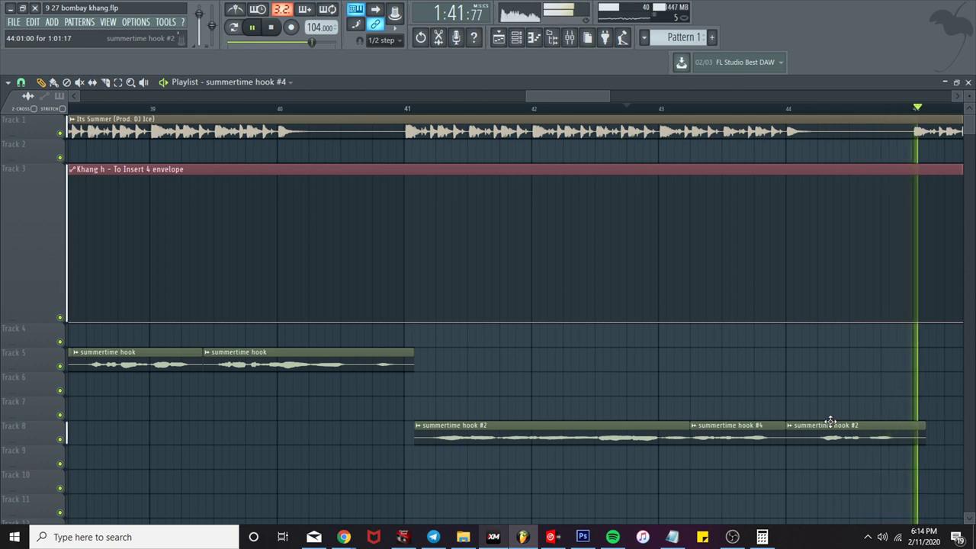
Step: Delete the slice at bar 44 again, lengthen the summertime hook #4 clip to bar 45, listen, and undo both edits
right_click(830, 423)
left_click_drag(787, 425, 906, 411)
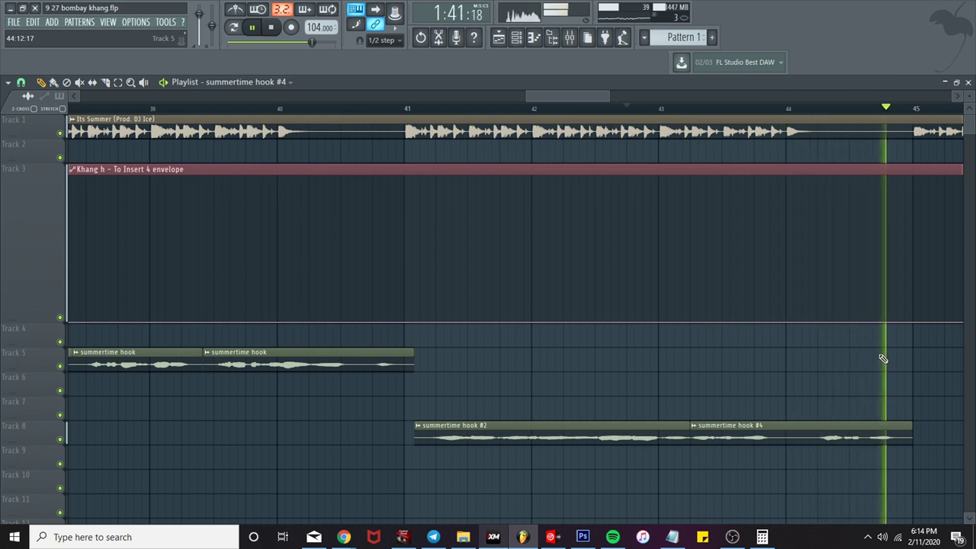
scroll(854, 335, "down", 3)
key("space")
key("ctrl+z")
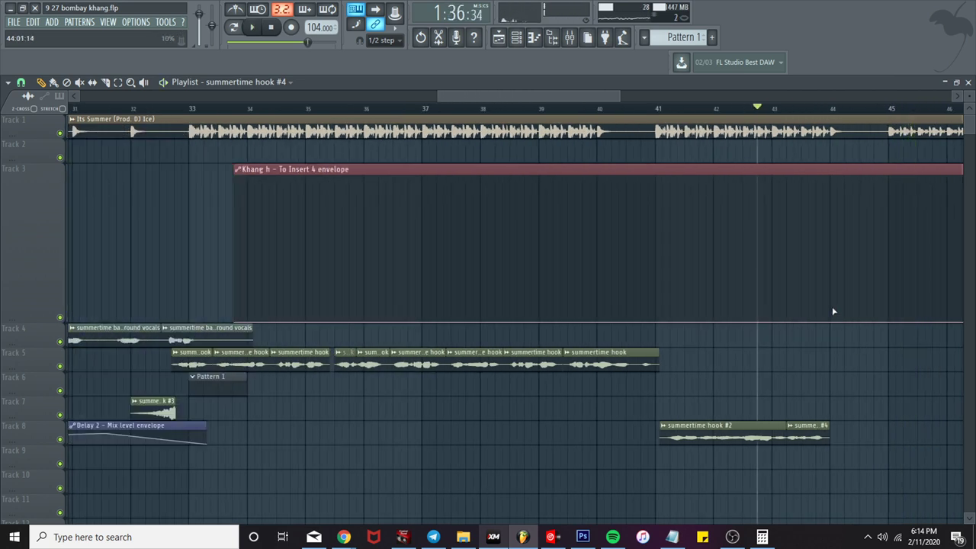
scroll(853, 419, "up", 3)
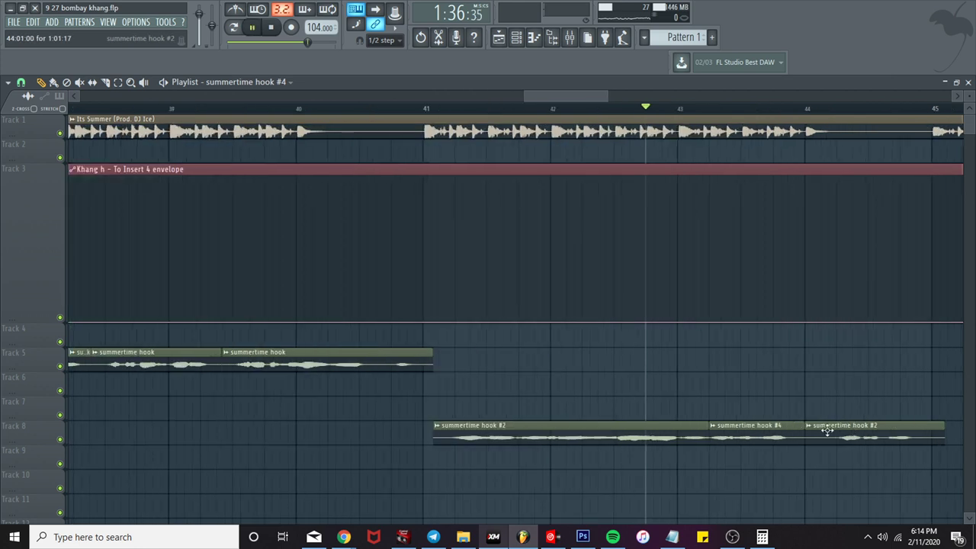
Step: Make the summertime hook #2 slice at bar 44 on Track 8 unique and route its new channel to mixer track 11
key("space")
left_click(811, 427)
left_click(825, 451)
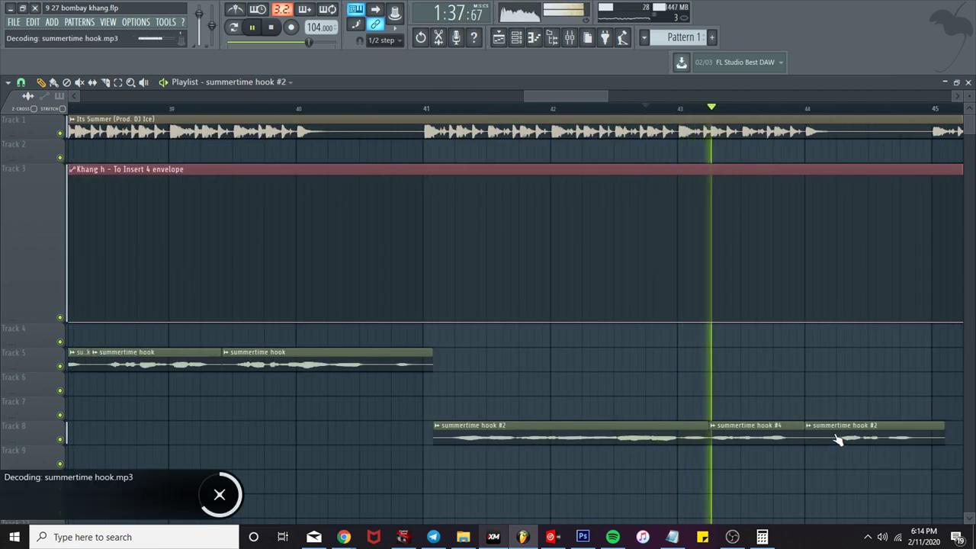
double_click(834, 432)
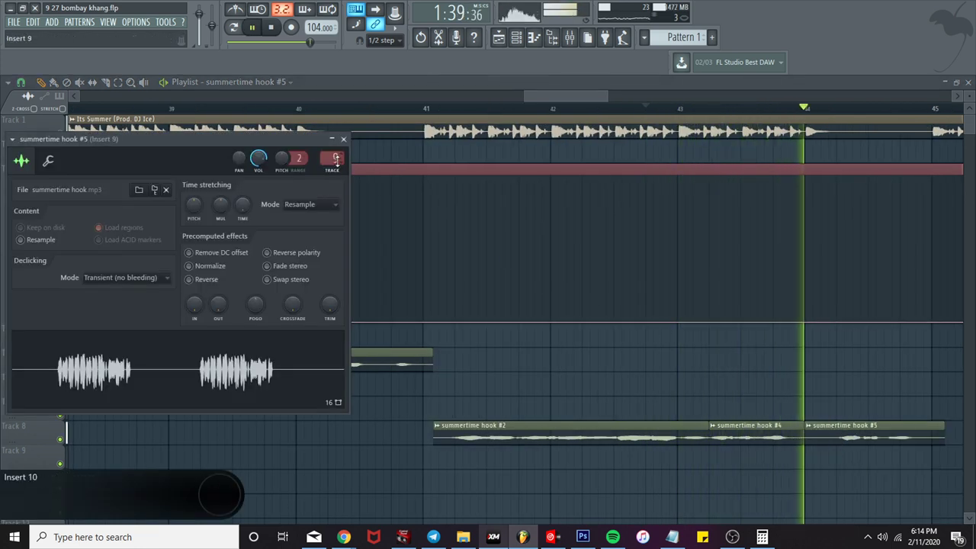
left_click_drag(336, 171, 342, 150)
key("space")
key("space")
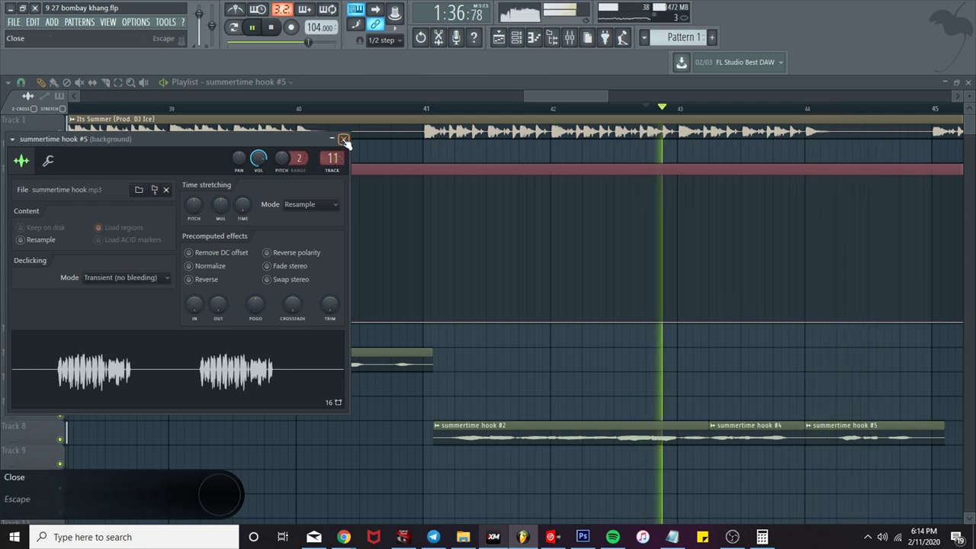
left_click(343, 141)
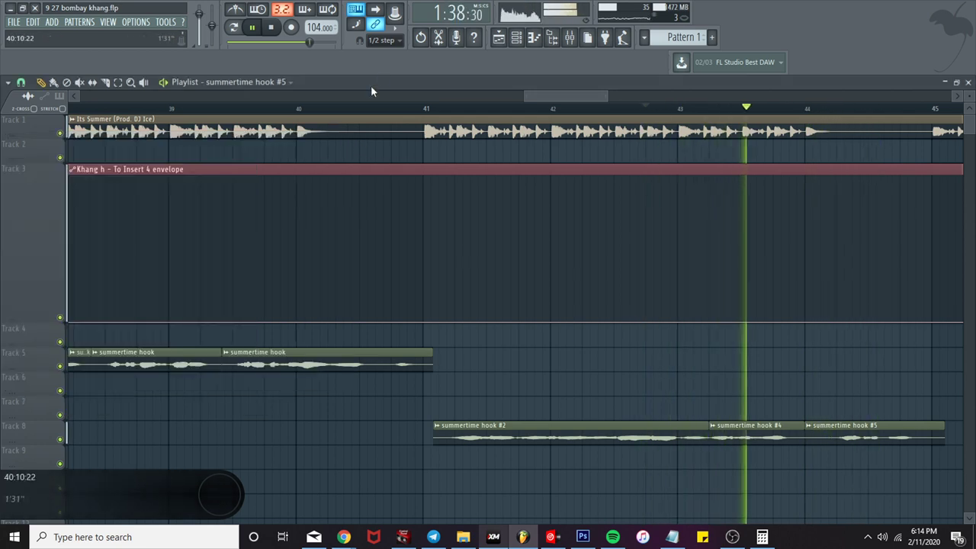
Step: Replace slot 8 of mixer track 11 with Fruity parametric EQ 2 and pull band 7 fully down at about 4.6 kHz
left_click(569, 37)
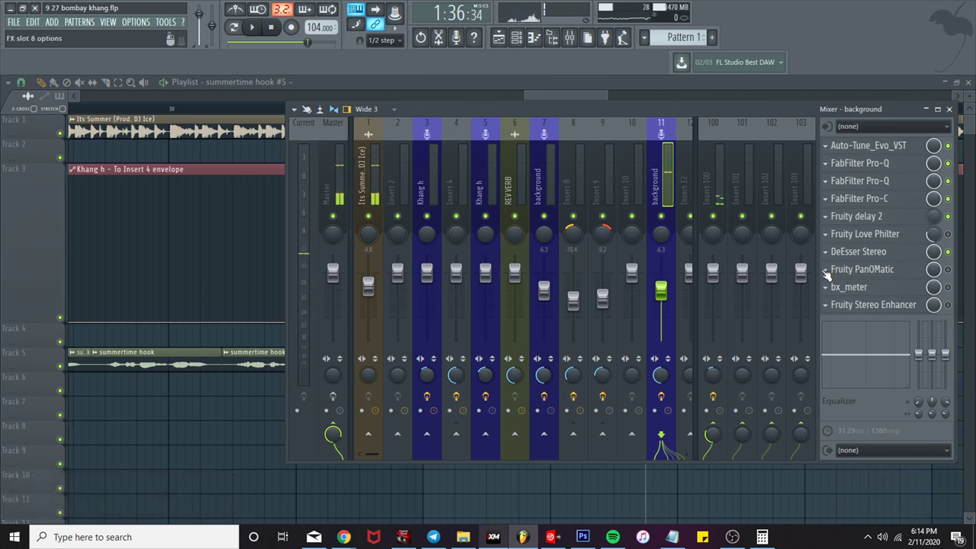
left_click(826, 273)
mouse_move(841, 278)
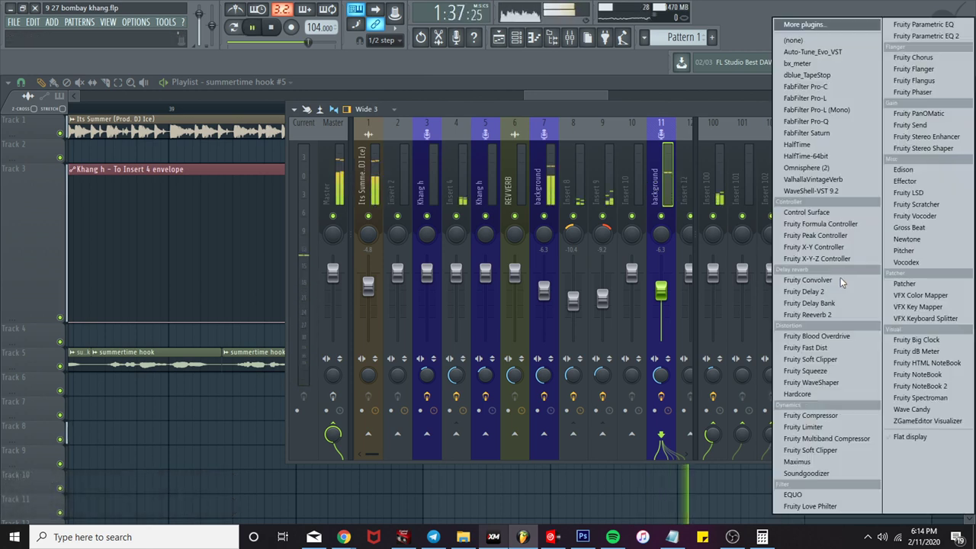
left_click(921, 34)
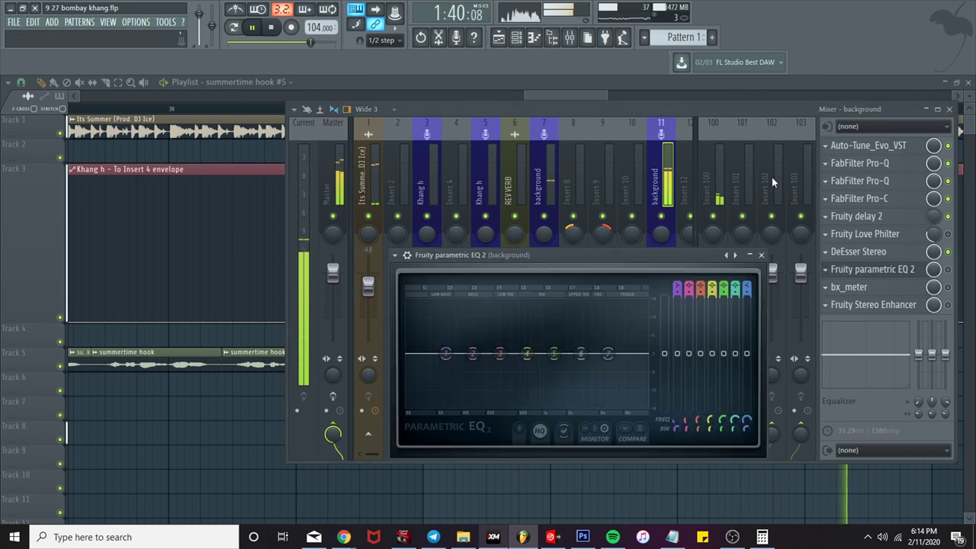
left_click_drag(610, 356, 597, 404)
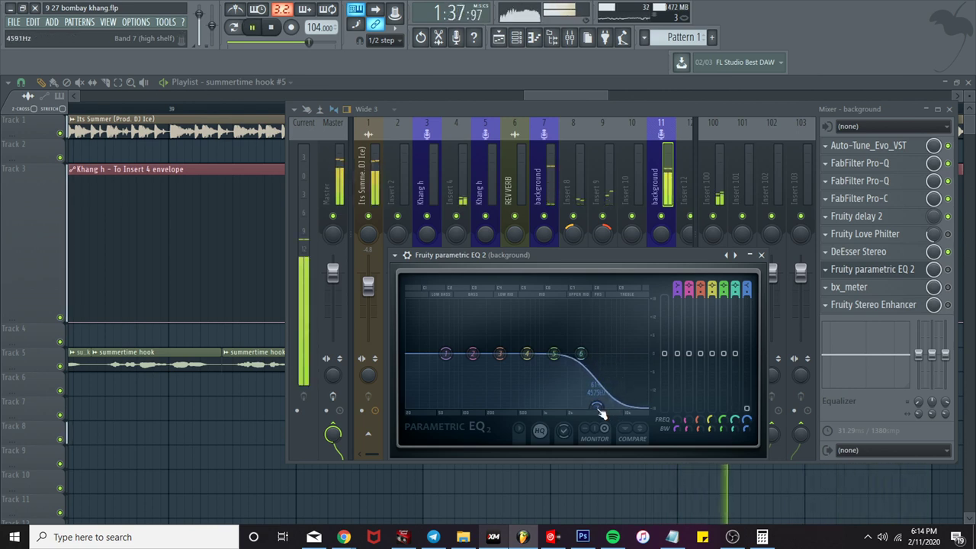
left_click(760, 254)
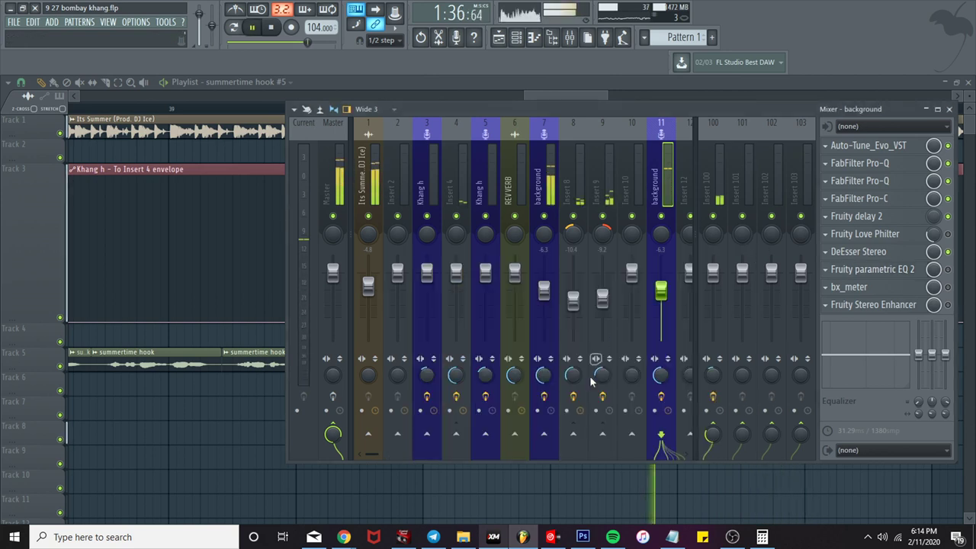
Step: Send mixer track 11 to Insert 8 and adjust the send level while listening to the hook
left_click(574, 436)
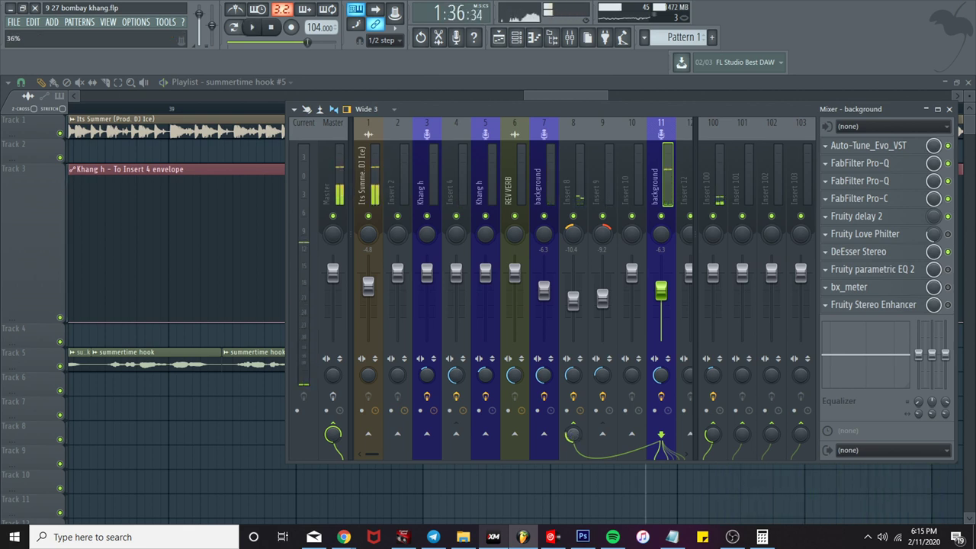
left_click_drag(571, 435, 571, 427)
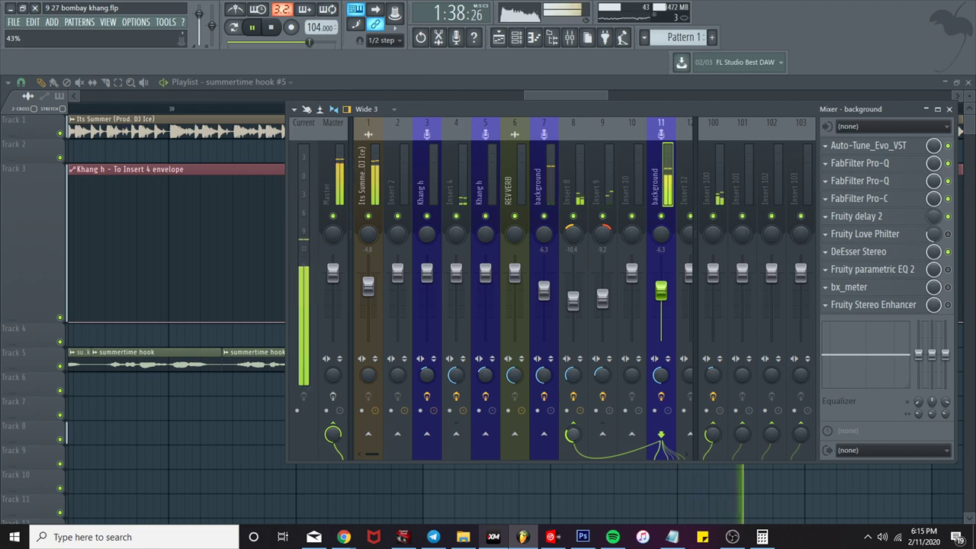
left_click_drag(573, 433, 573, 442)
key("F9")
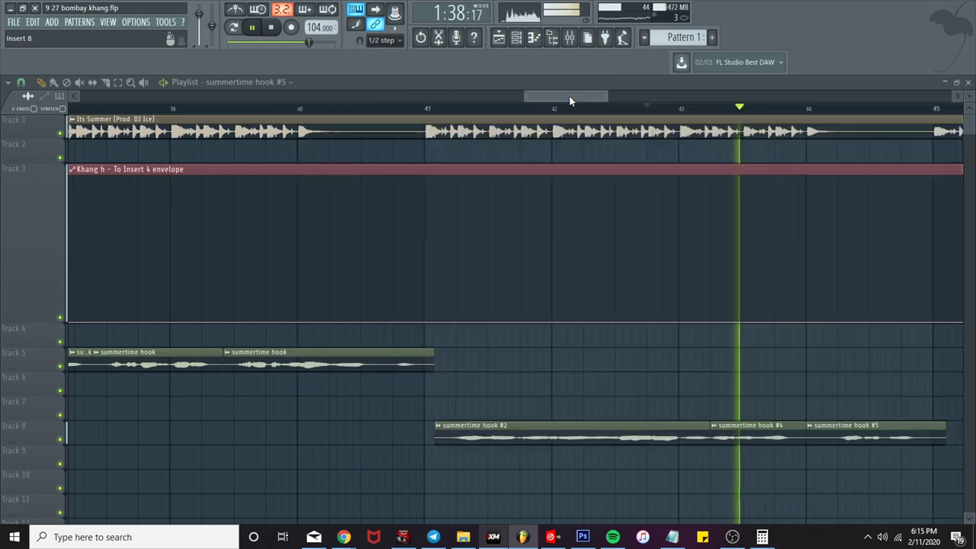
key("space")
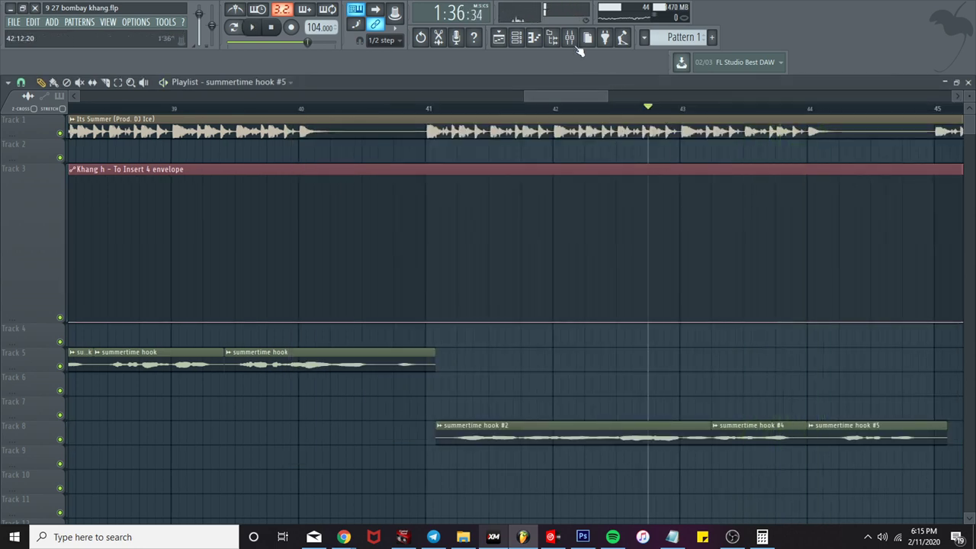
Step: Select the playlist time range covering the summertime hook #4 clip, from just after bar 43 to bar 44
scroll(560, 163, "down", 3)
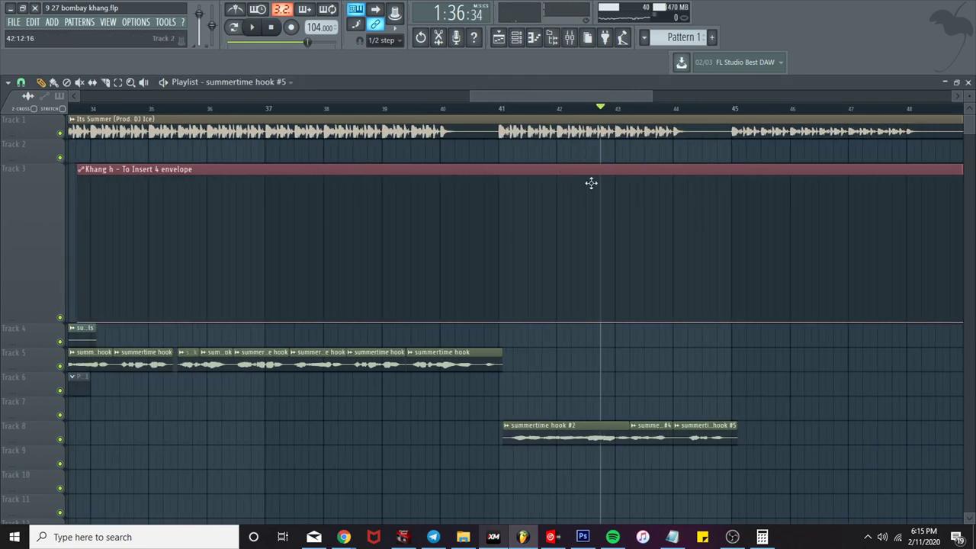
scroll(591, 183, "down", 3)
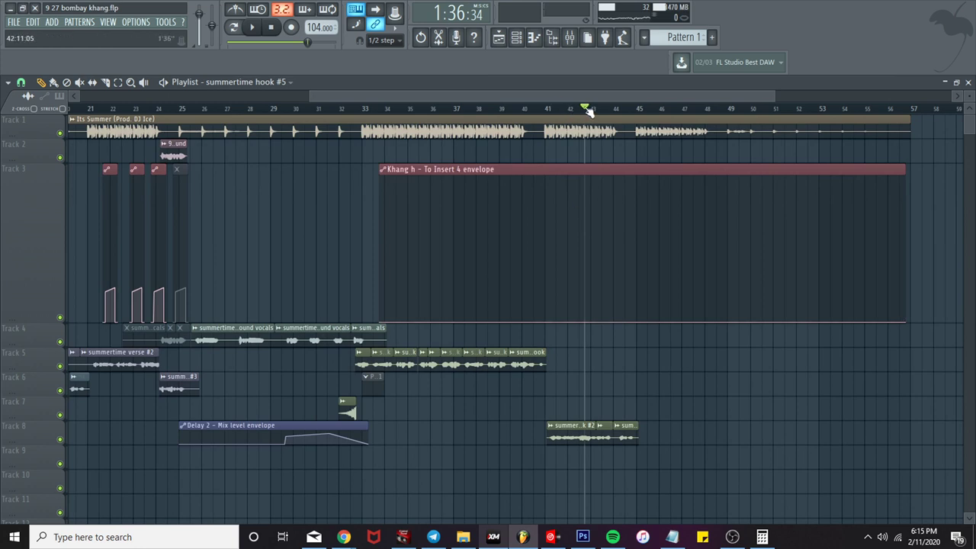
left_click_drag(590, 111, 611, 109)
key("space")
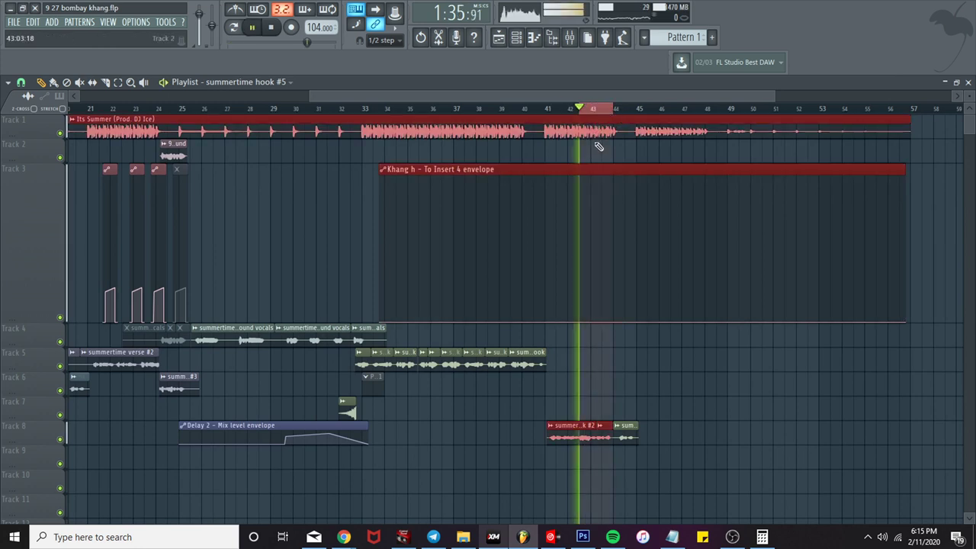
scroll(612, 266, "up", 6)
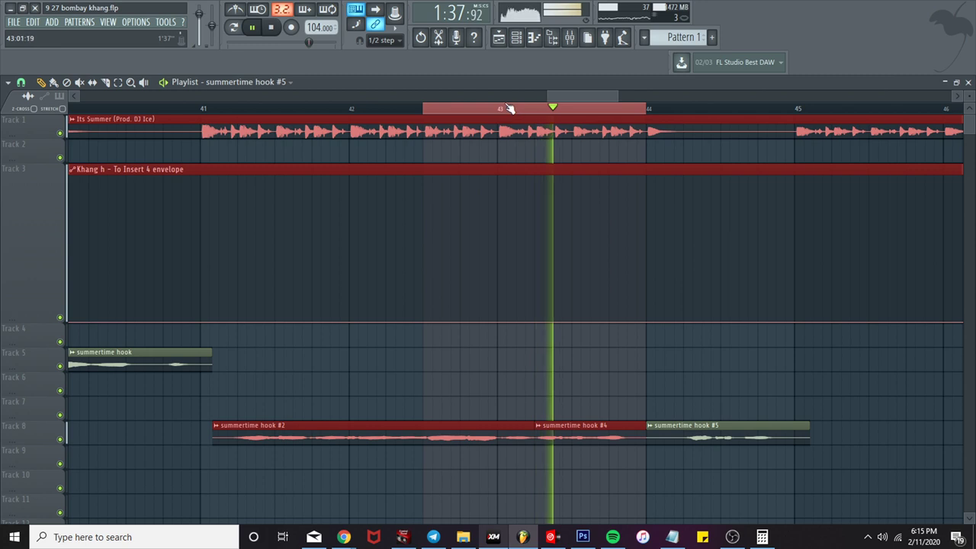
left_click_drag(510, 109, 532, 117)
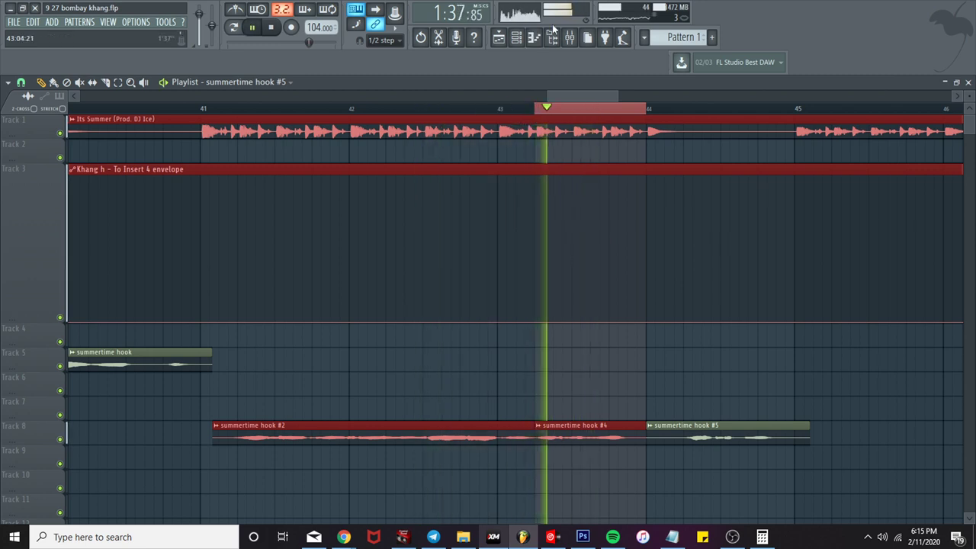
Step: Create an automation clip for mixer track 11's send level to Insert 8 over the selected time range
key("F9")
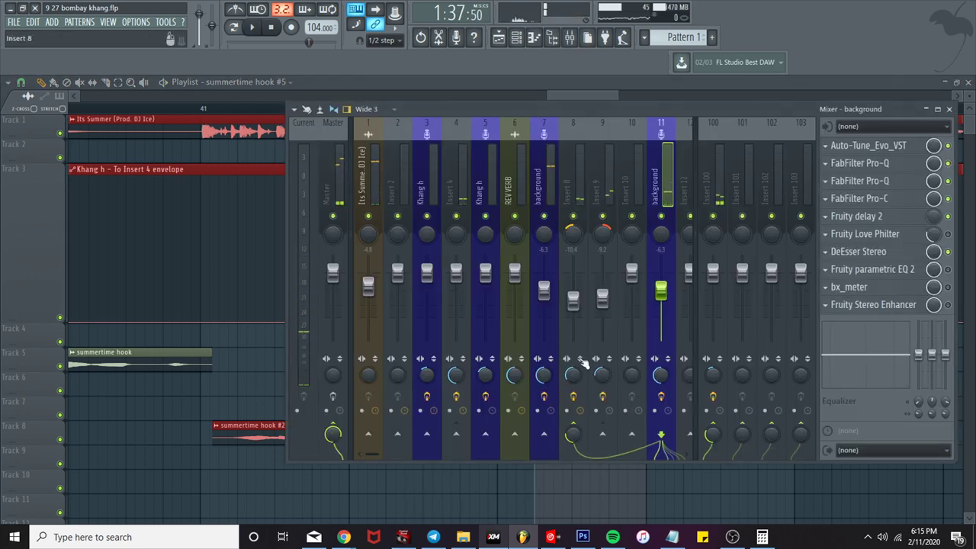
right_click(572, 434)
left_click(614, 473)
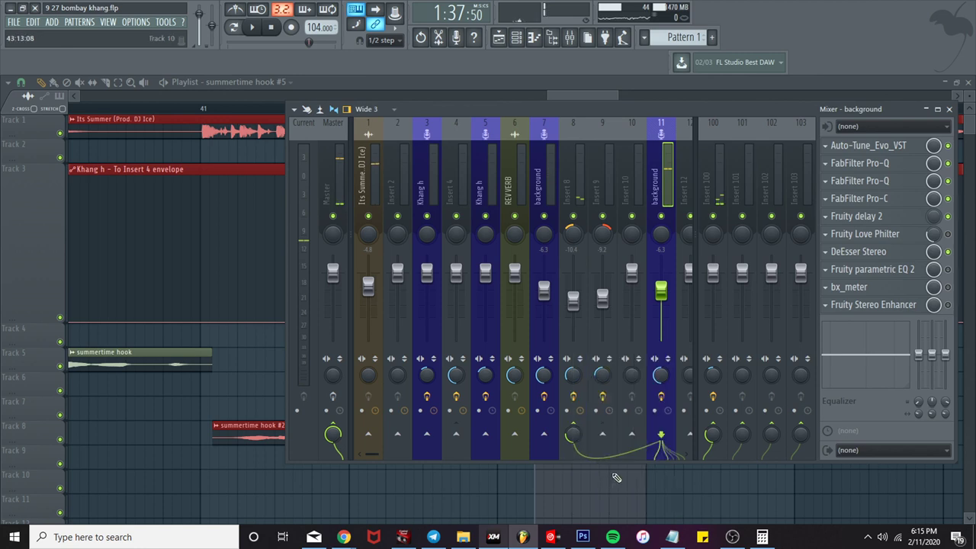
right_click(573, 440)
left_click(600, 421)
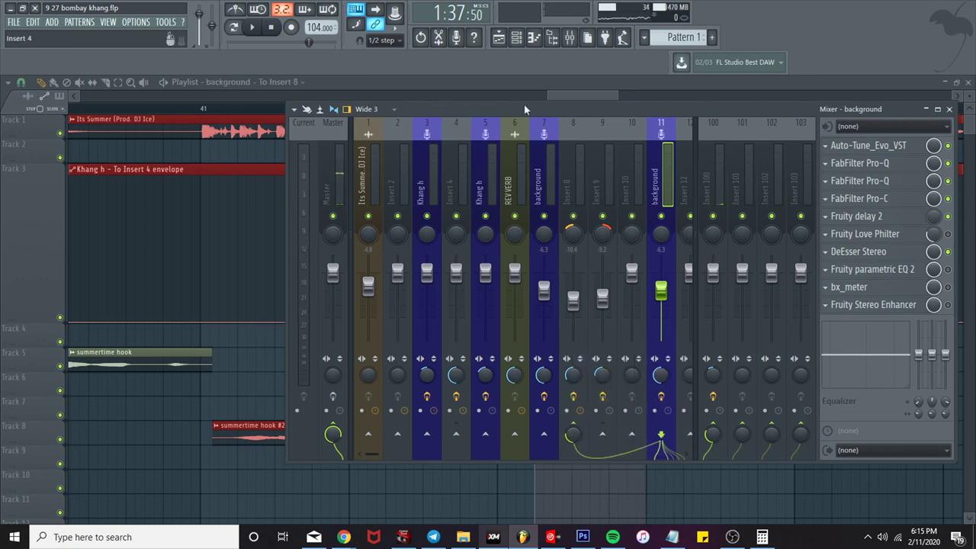
left_click(565, 99)
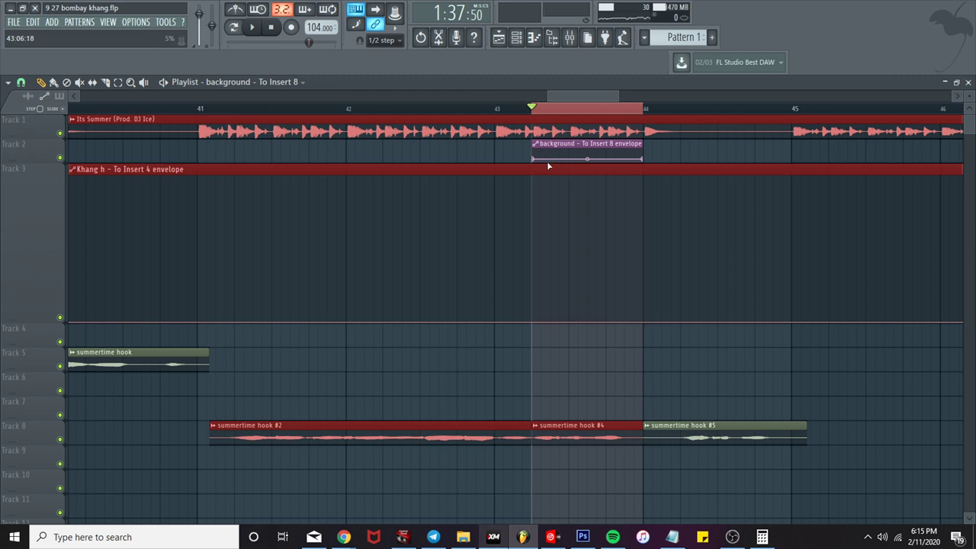
Step: Shape the Insert 8 send envelope with 32% points at 43:06:00 and 43:16:00 and low ends, checking it by ear from bar 43
left_click_drag(539, 162, 541, 161)
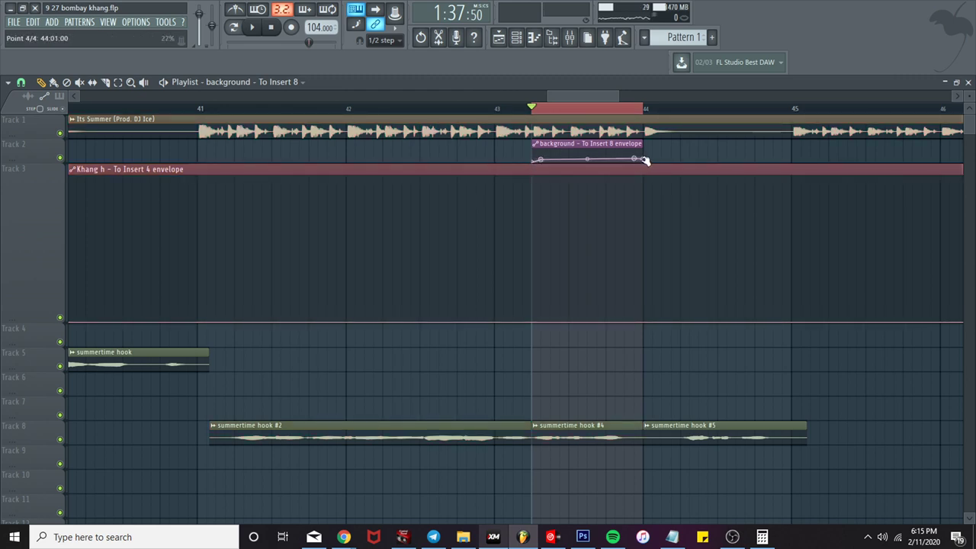
key("space")
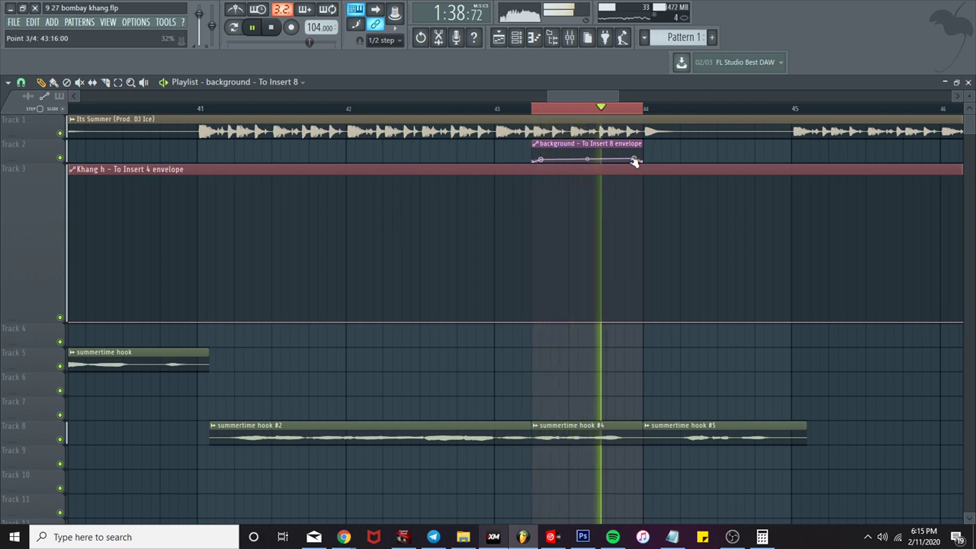
double_click(496, 109)
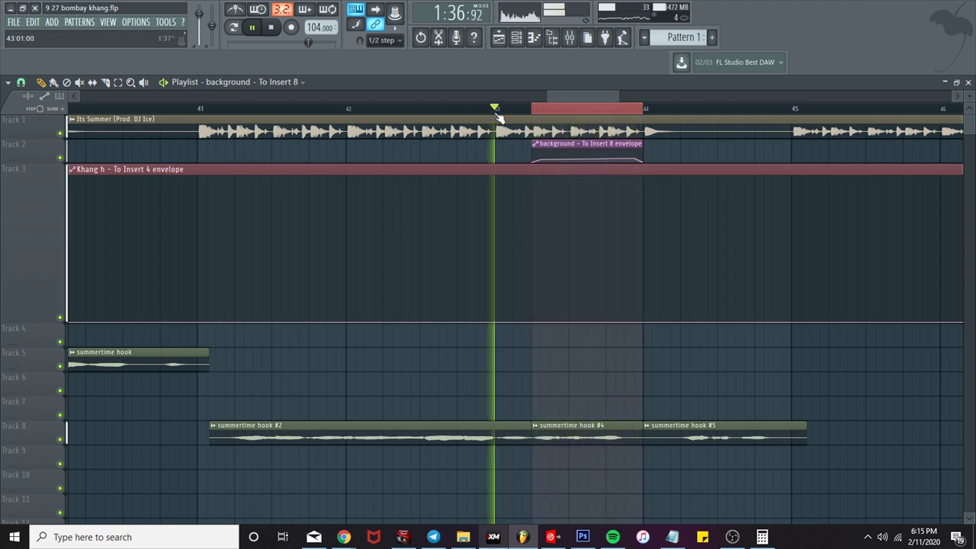
left_click_drag(540, 160, 542, 158)
key("space")
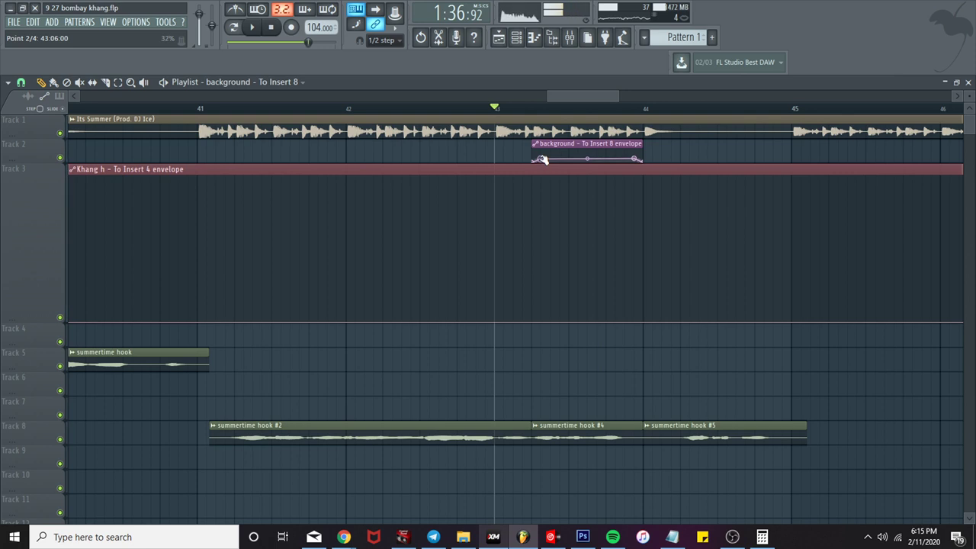
key("space")
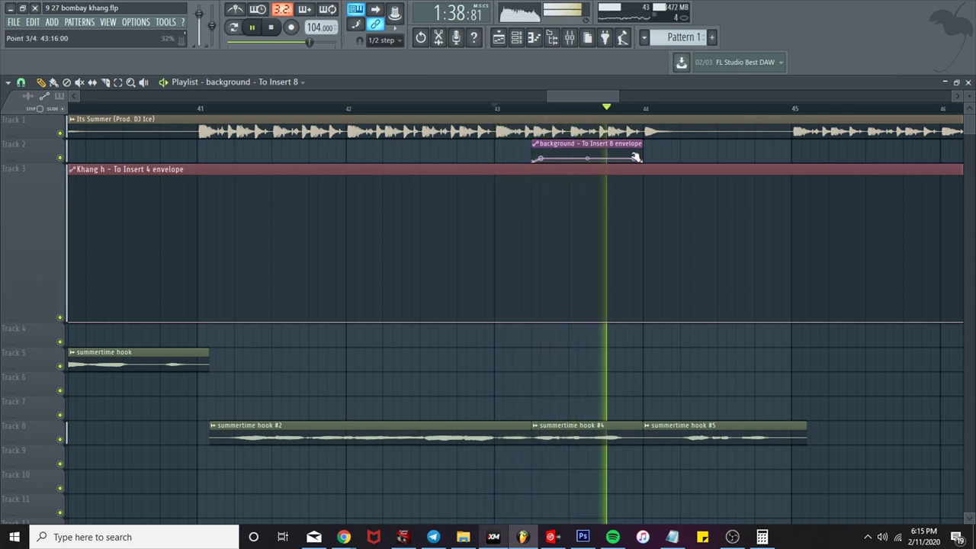
key("space")
key("space")
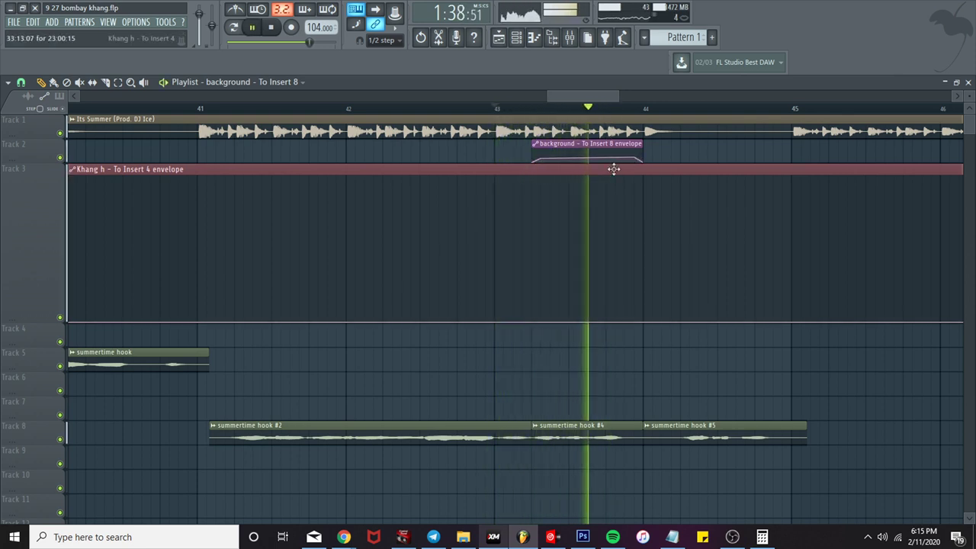
left_click(494, 537)
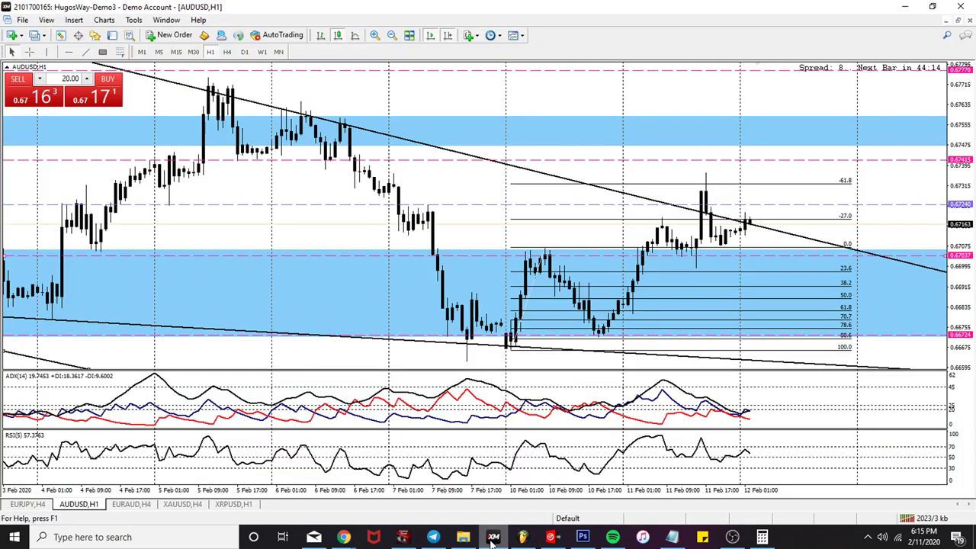
left_click(493, 537)
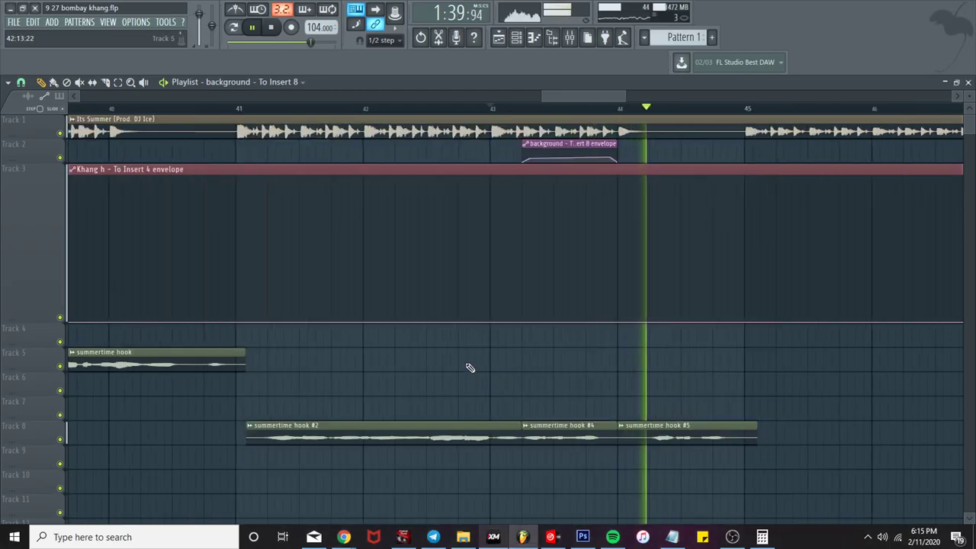
Step: Look over the mixer and replay the sliced hook from bar 43 to judge the automated send on the background vocals
key("space")
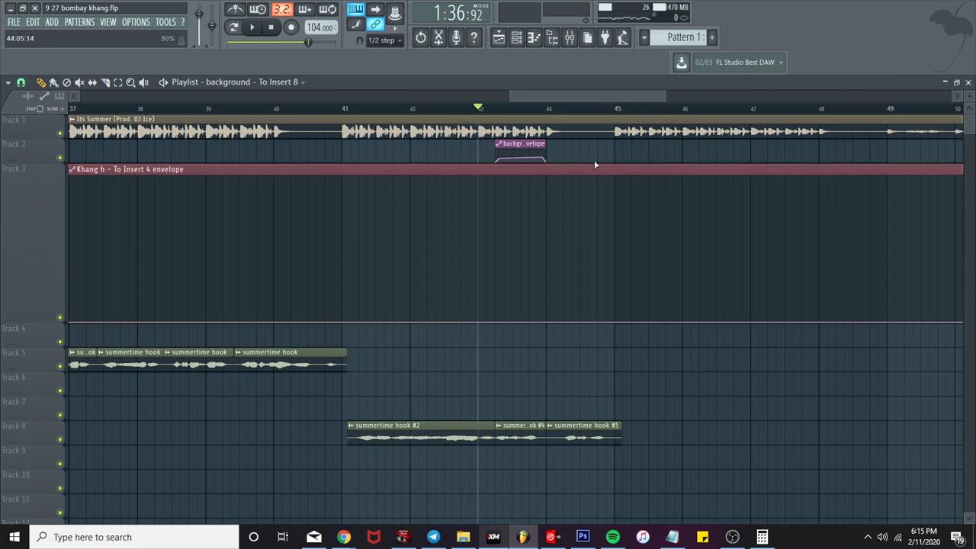
left_click(570, 38)
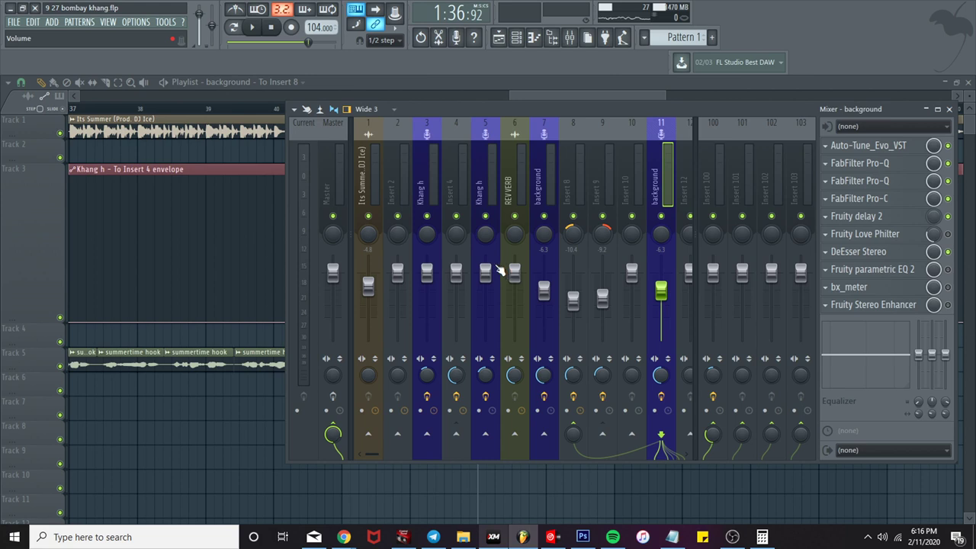
key("F9")
key("space")
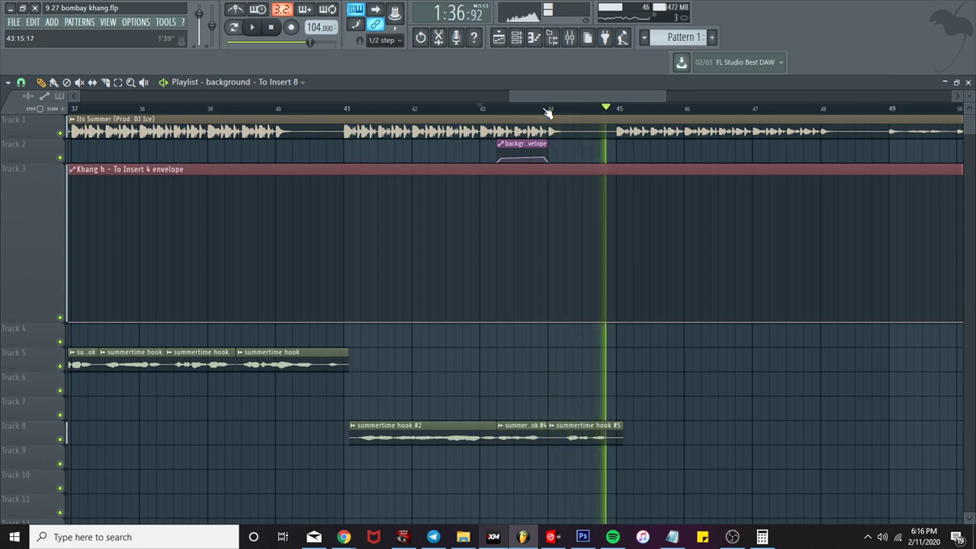
key("space")
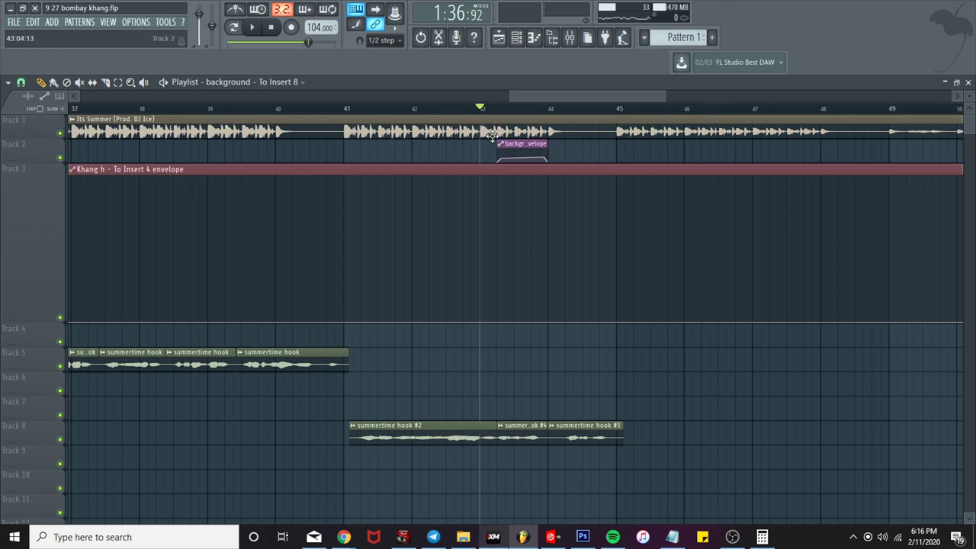
key("space")
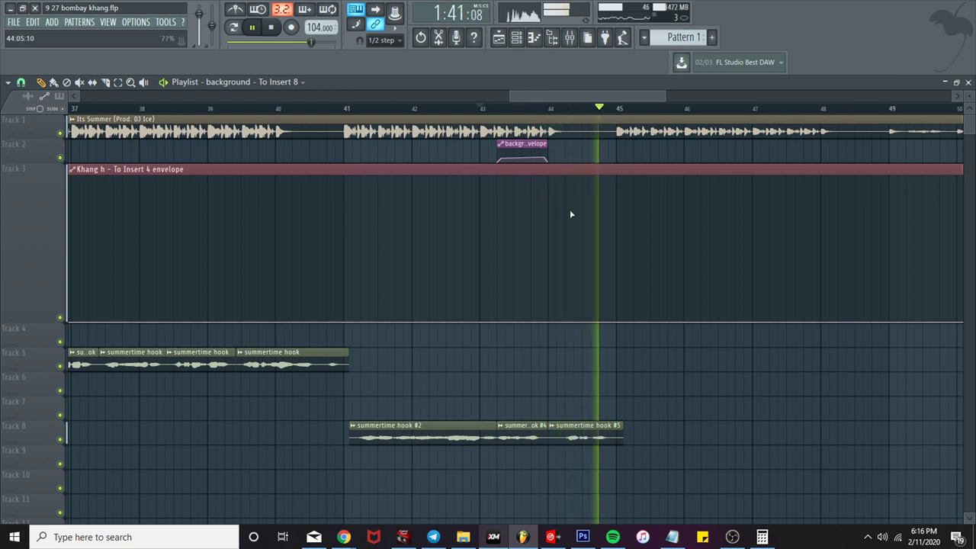
Step: Replay the automated hook from bar 43, and return to the song's start with the mixer open to review the whole mix
scroll(615, 261, "down", 4)
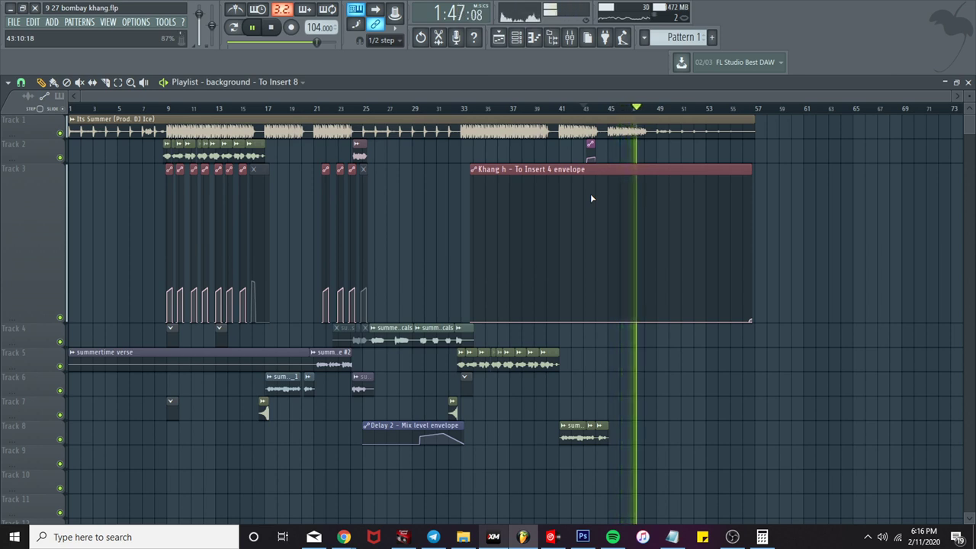
key("space")
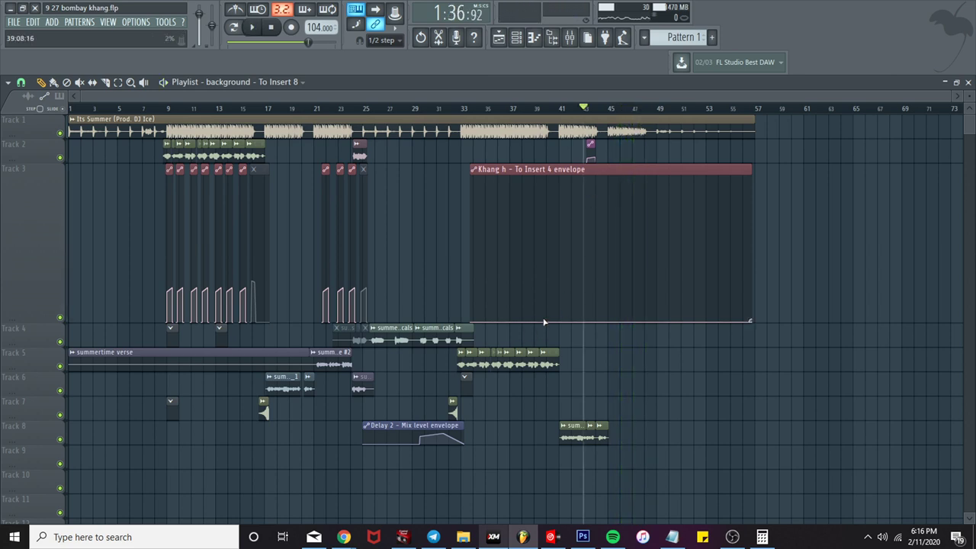
scroll(580, 313, "up", 4)
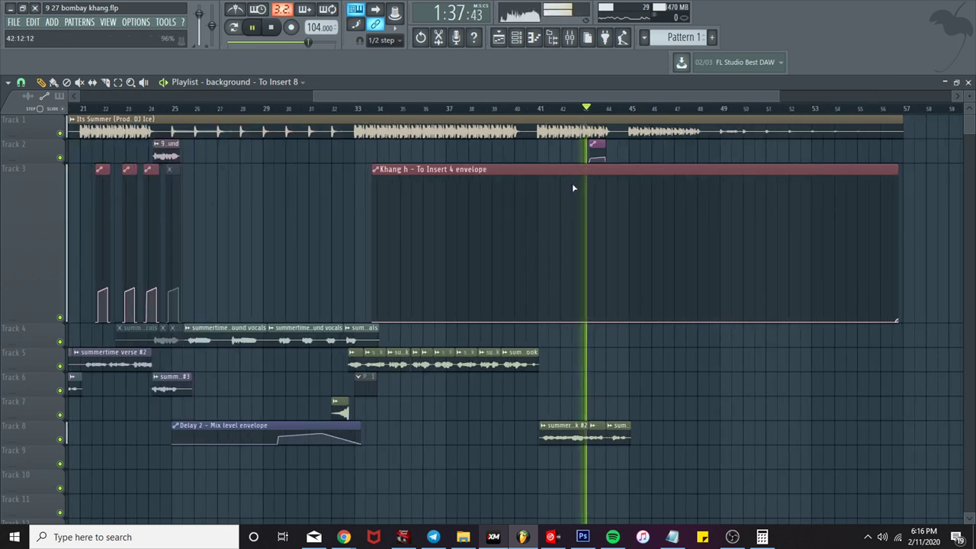
scroll(574, 185, "down", 4)
key("space")
left_click(155, 108)
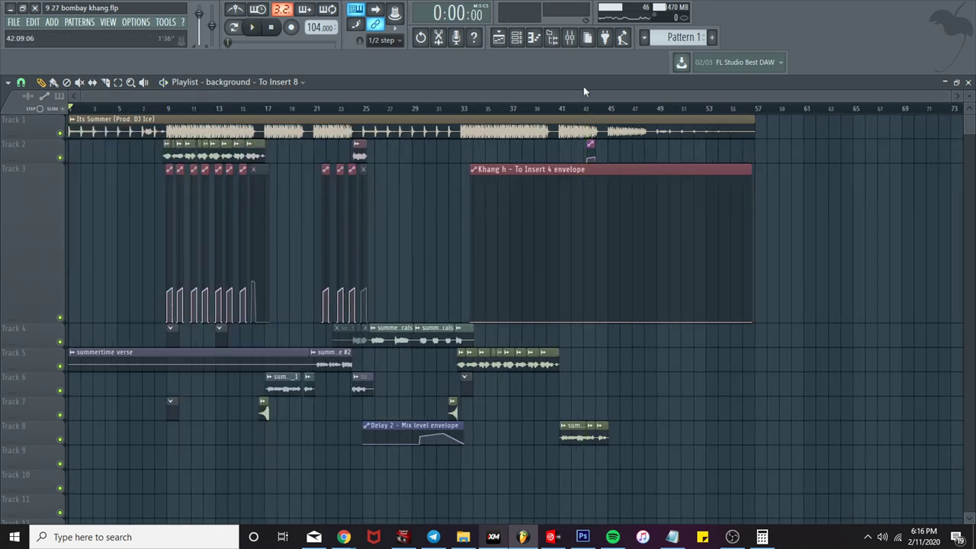
left_click(576, 39)
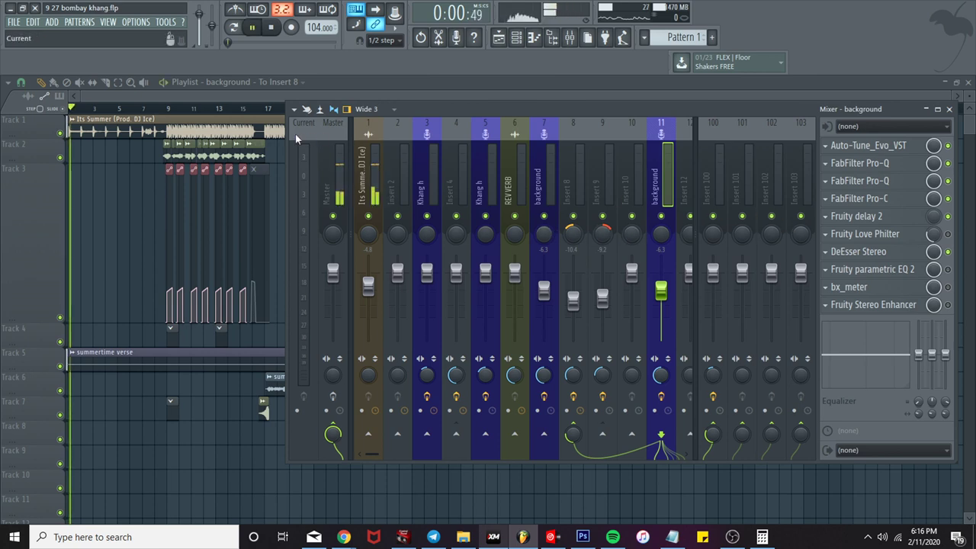
key("space")
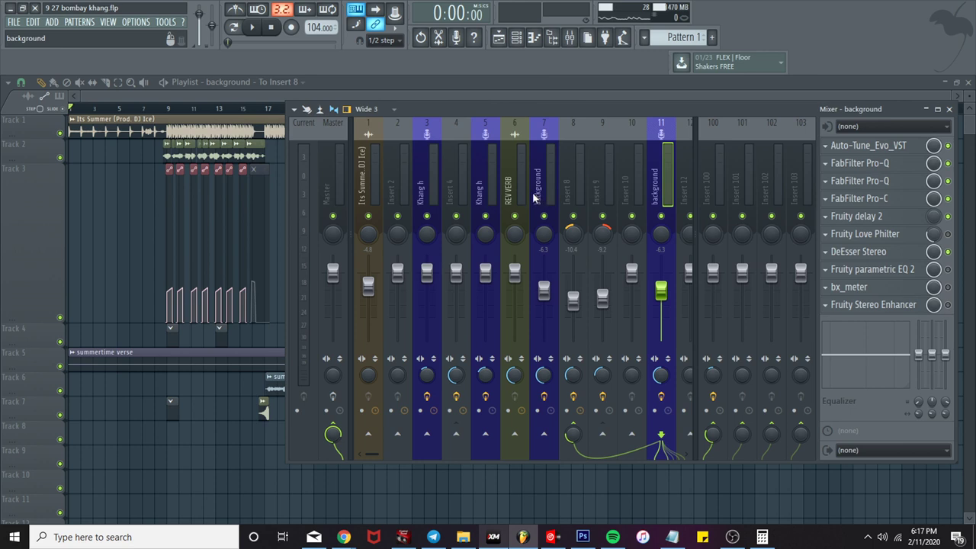
Step: Compare mixer track 3's vocal with and without its effect chain by playing the song from bar 9
left_click(340, 183)
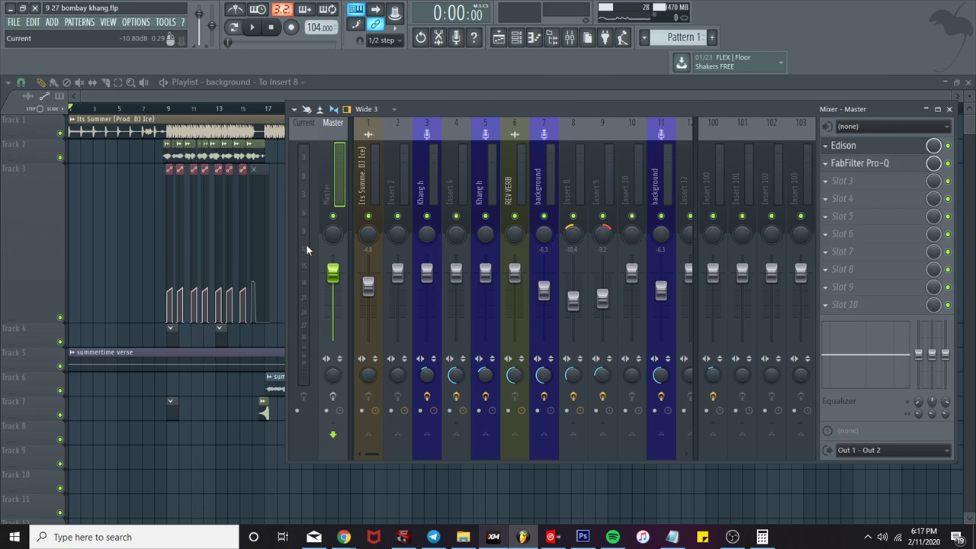
left_click(425, 186)
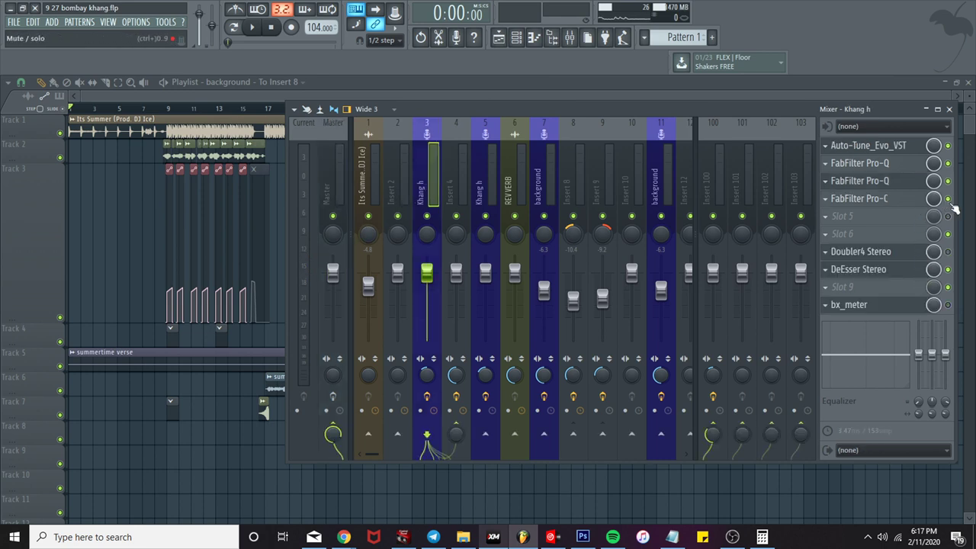
left_click(169, 109)
left_click(552, 37)
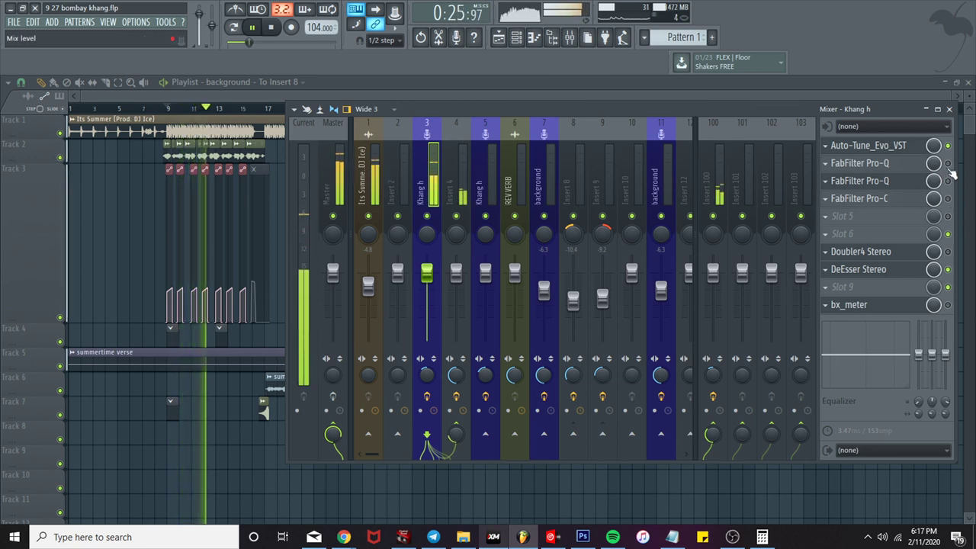
key("space")
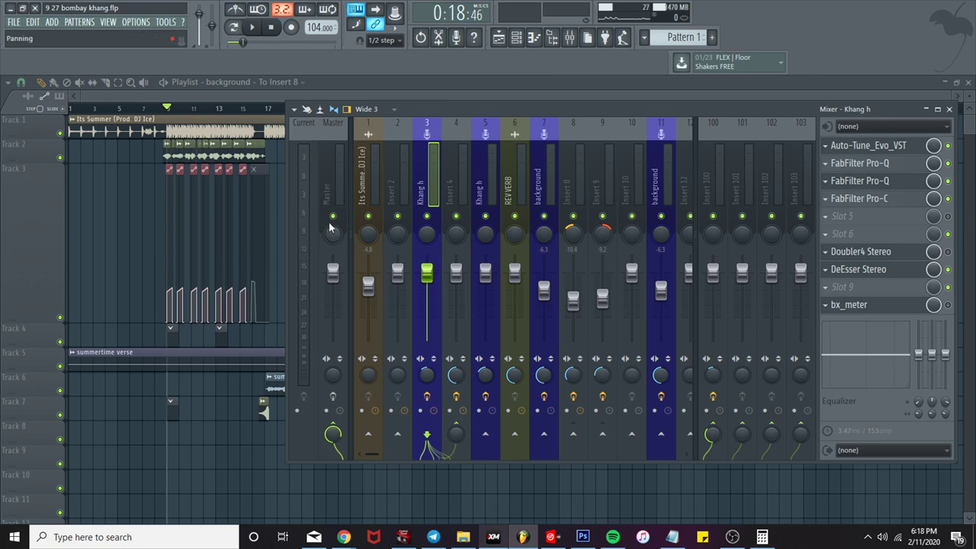
key("space")
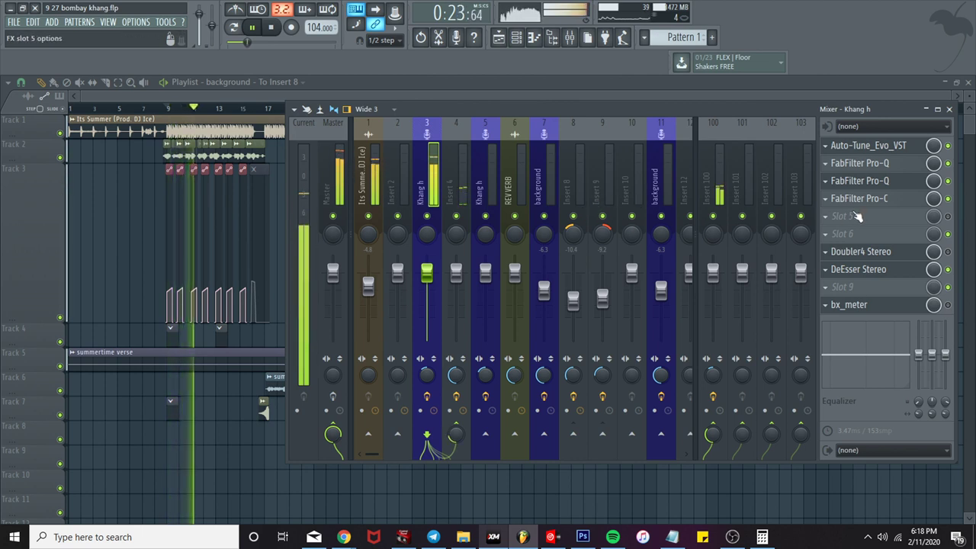
key("space")
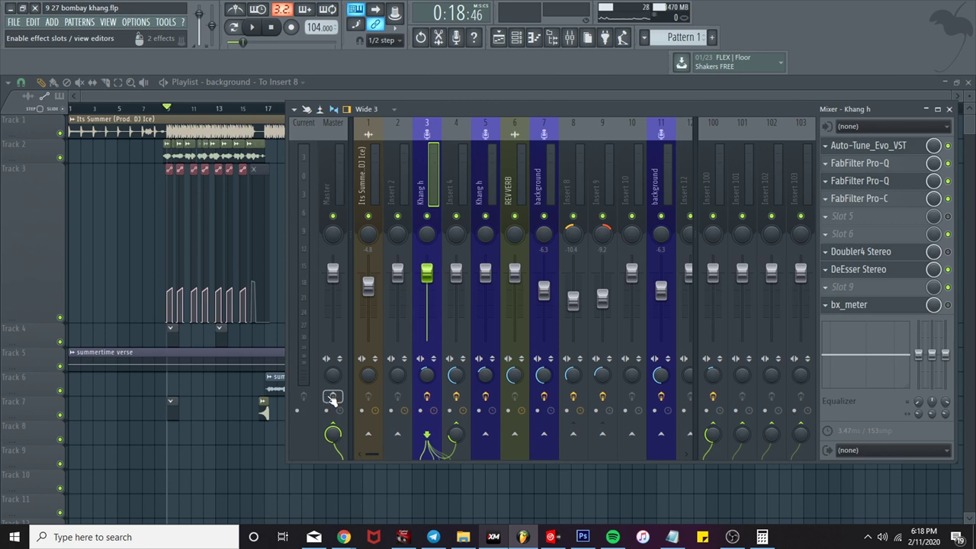
key("space")
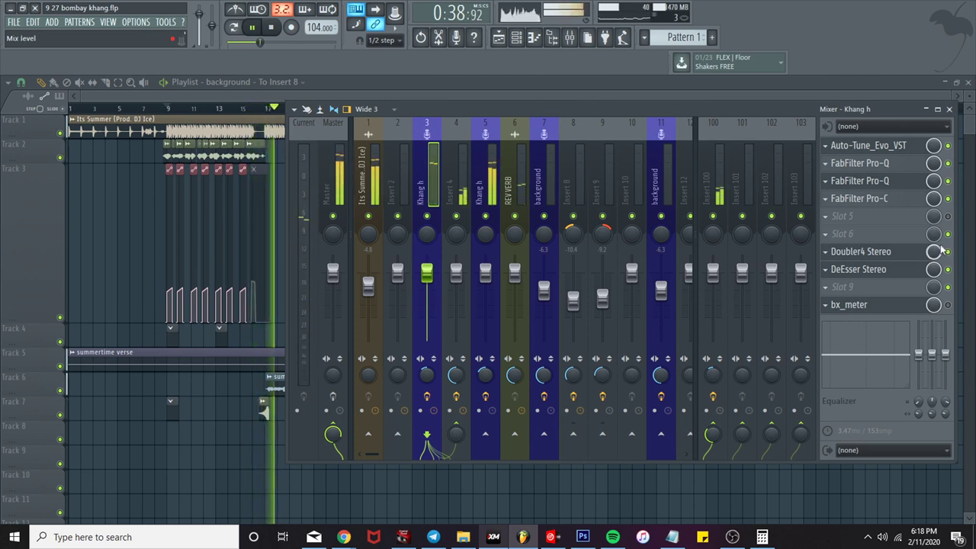
Step: Bypass the Doubler4 Stereo effect on vocal mixer tracks 5 and 3 during playback
left_click(482, 164)
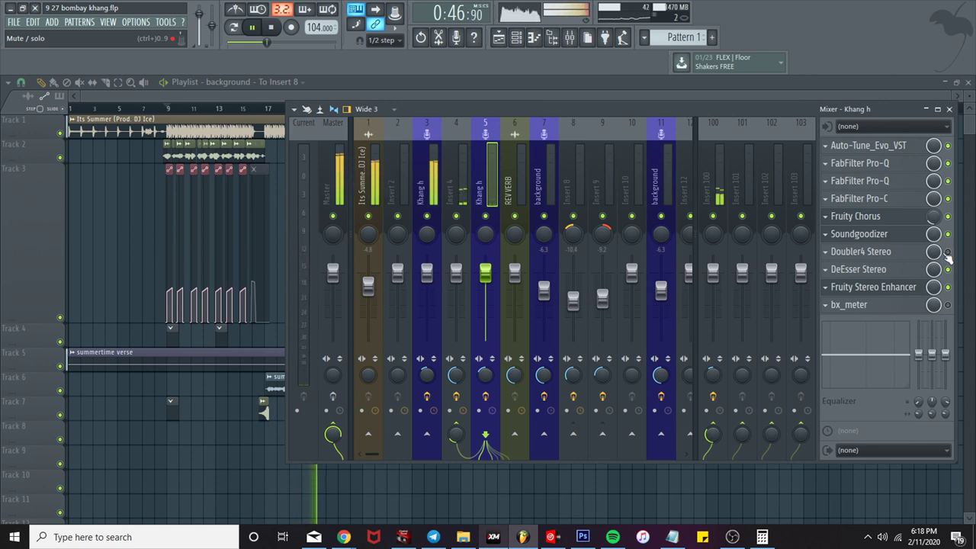
left_click(427, 193)
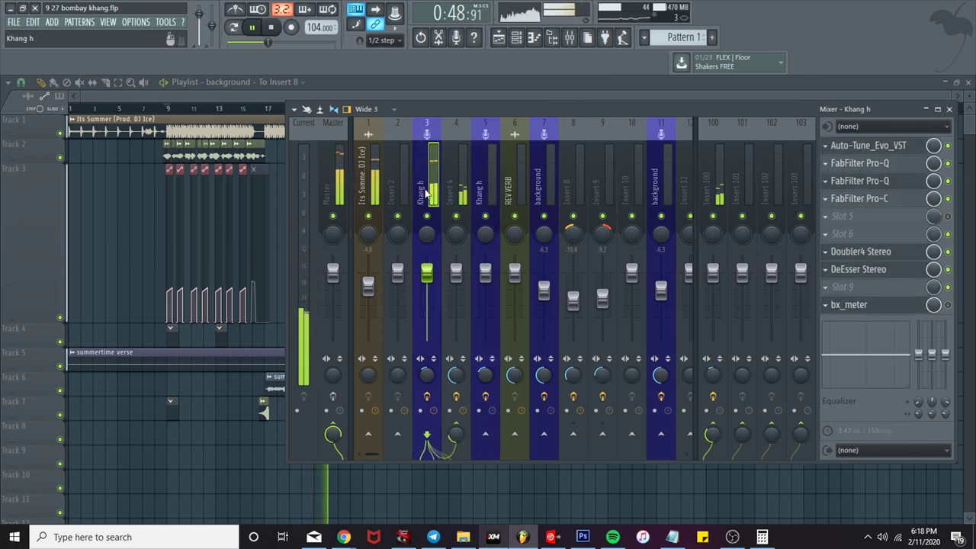
left_click(947, 253)
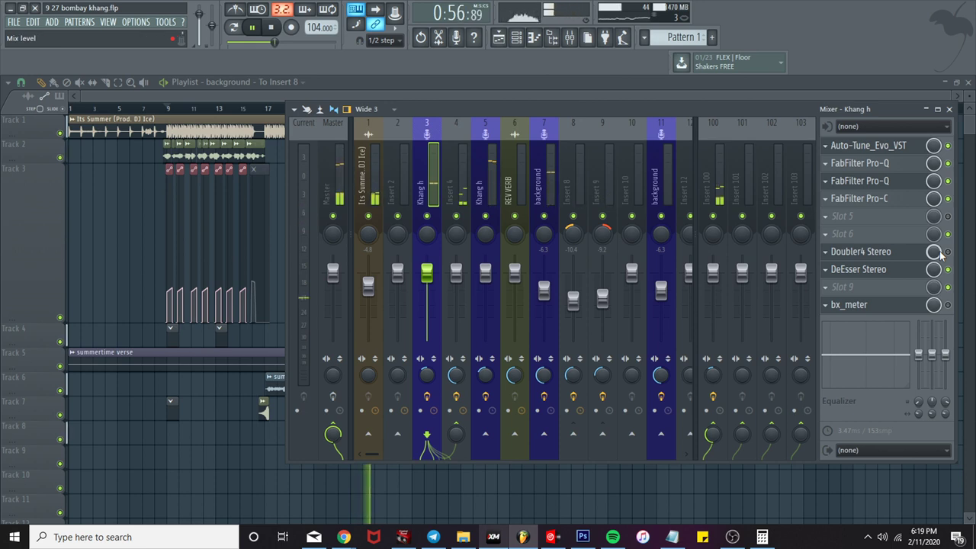
Step: Raise the fader of background mixer track 7 to -4.5 dB while listening, and return to the playlist
left_click(538, 171)
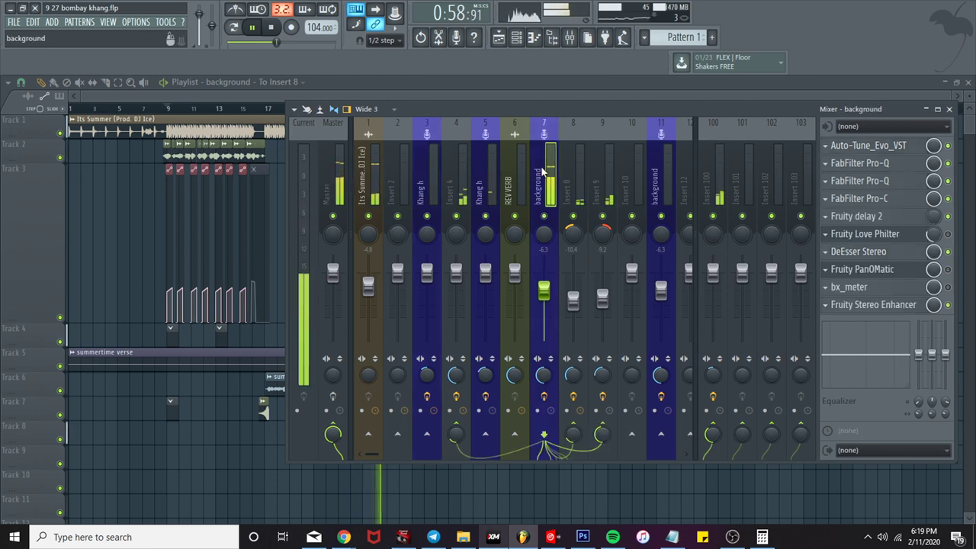
left_click_drag(544, 290, 544, 285)
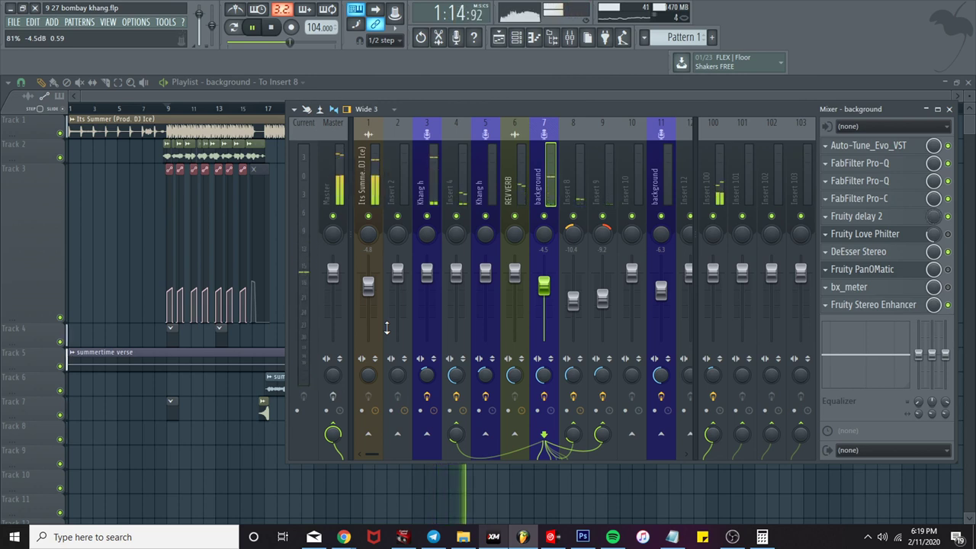
left_click(261, 99)
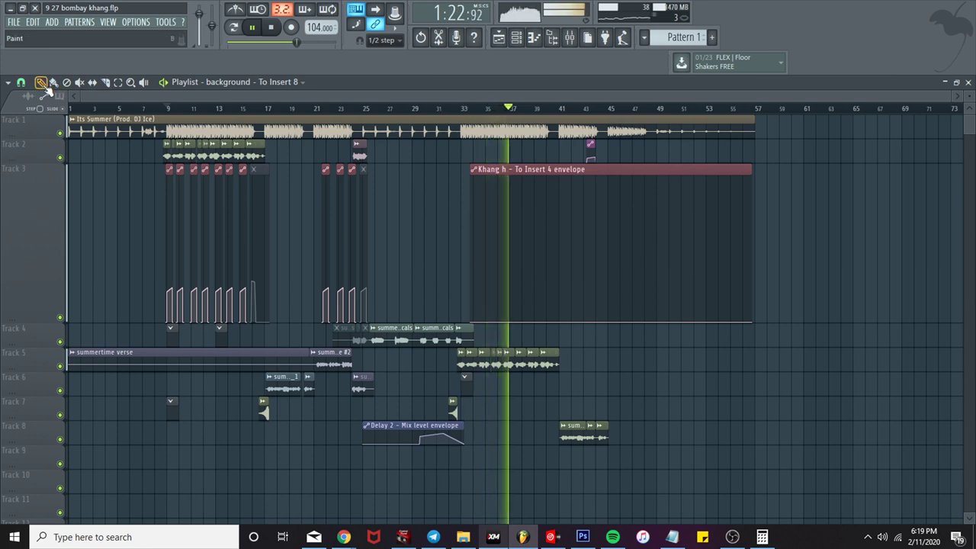
key("space")
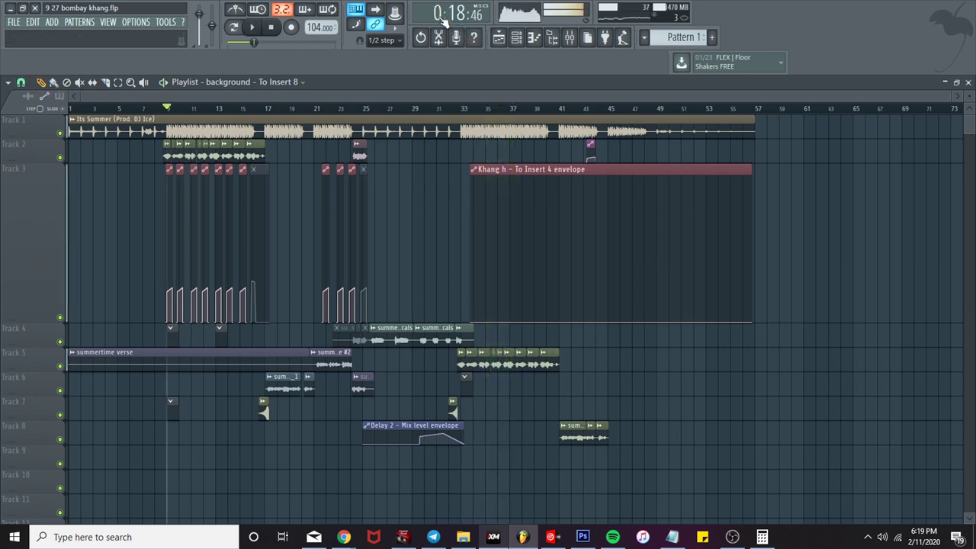
scroll(171, 336, "up", 5)
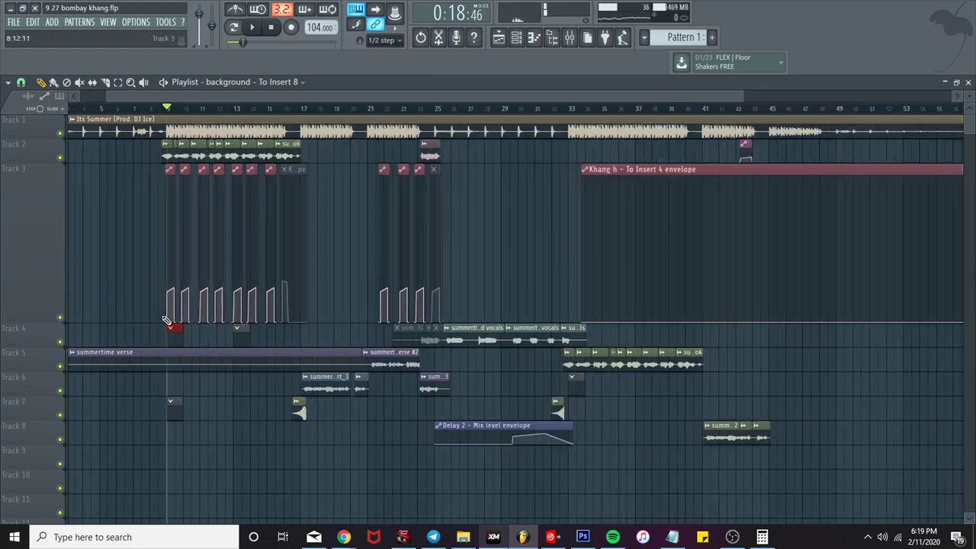
left_click_drag(156, 293, 464, 238)
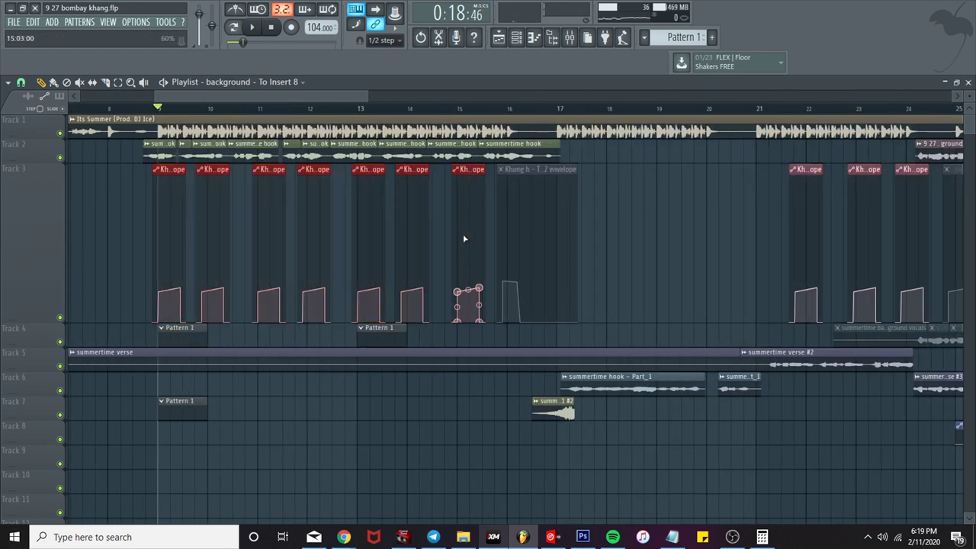
scroll(464, 238, "down", 5)
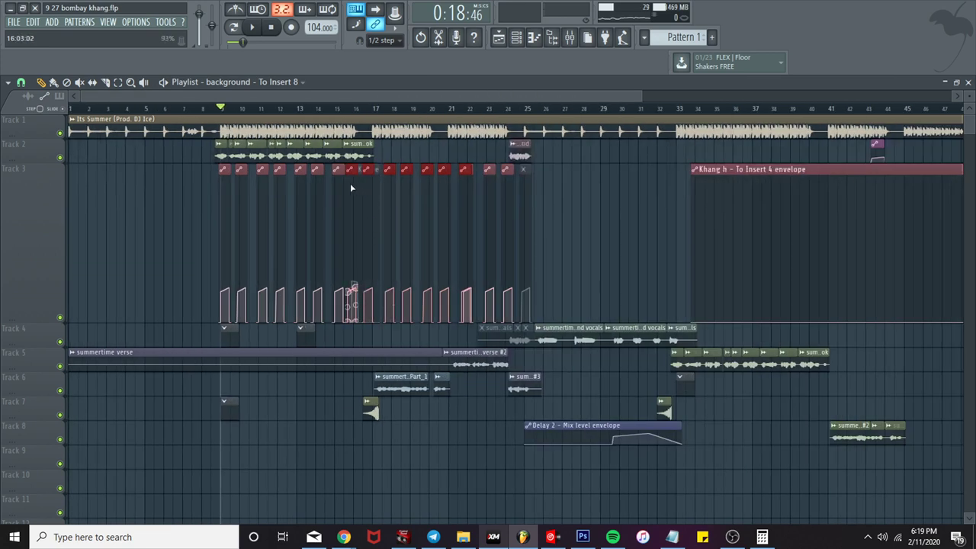
left_click_drag(355, 173, 366, 350)
right_click(366, 350)
key("space")
key("space")
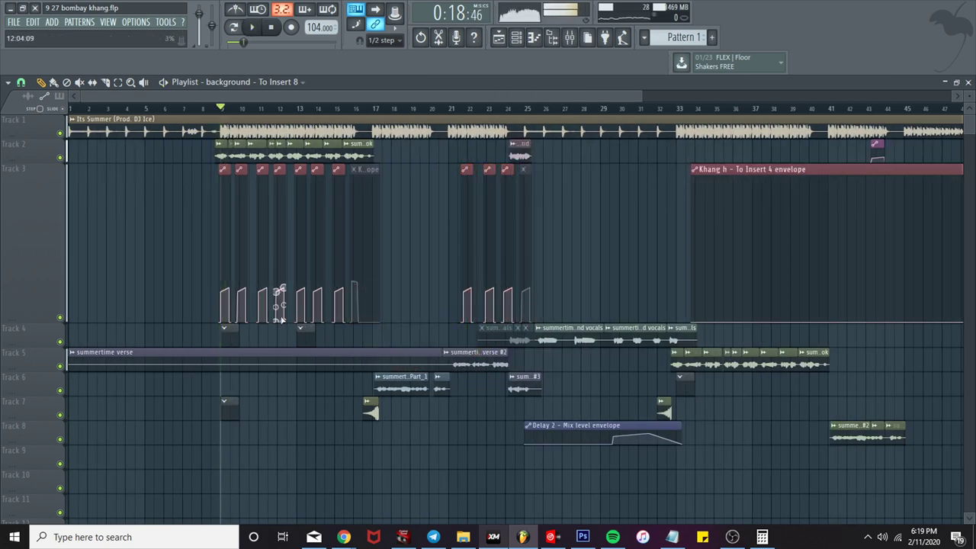
Step: Copy the seven Insert 4 send envelope clips from bars 9 to 15 to Track 7 around bar 33, and play them from bar 32
left_click_drag(341, 180, 214, 204)
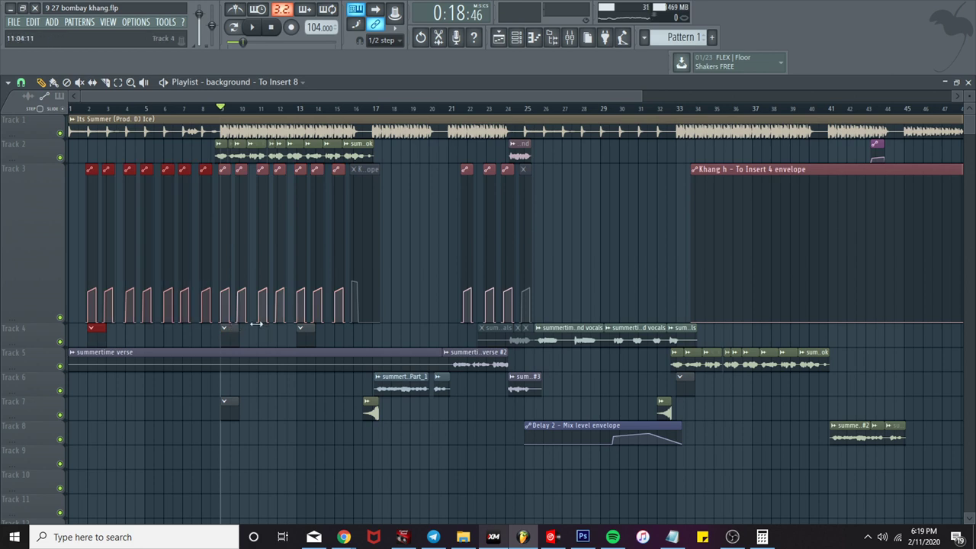
scroll(83, 308, "down", 2)
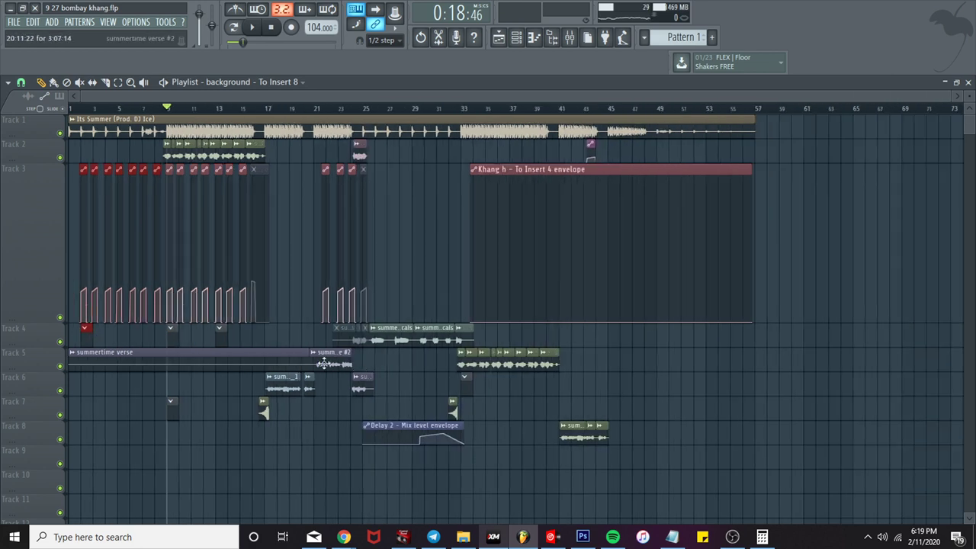
left_click_drag(97, 339, 462, 420)
key("space")
scroll(462, 418, "up", 6)
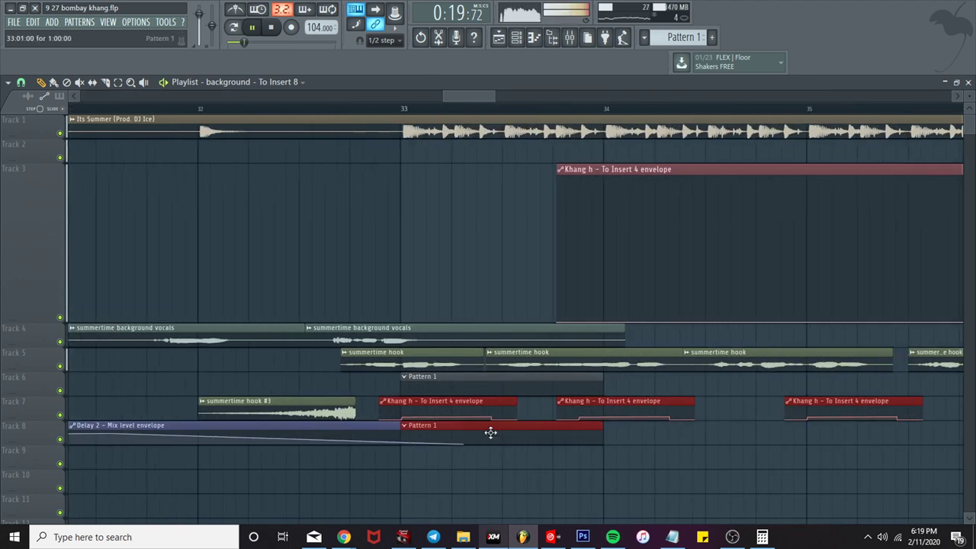
left_click(146, 108)
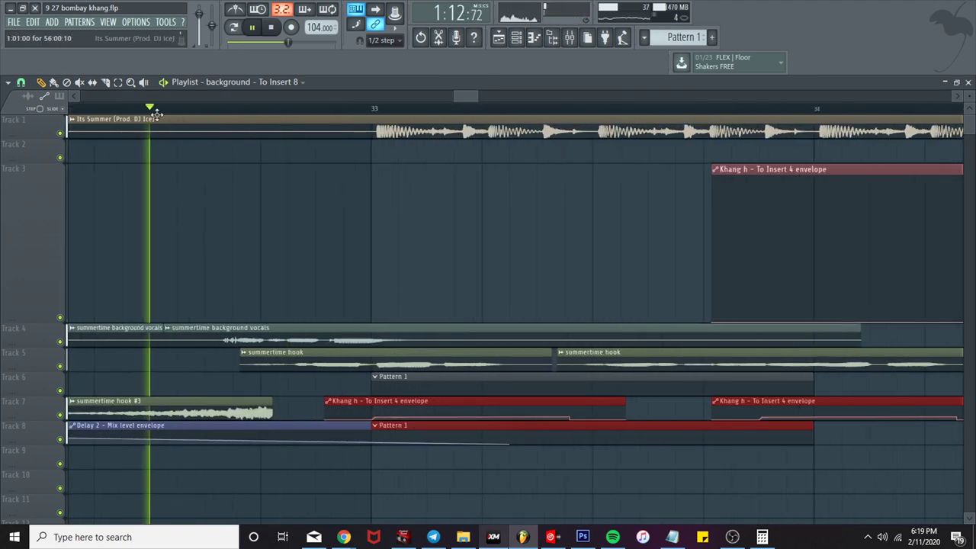
scroll(207, 145, "down", 2)
scroll(218, 170, "down", 3)
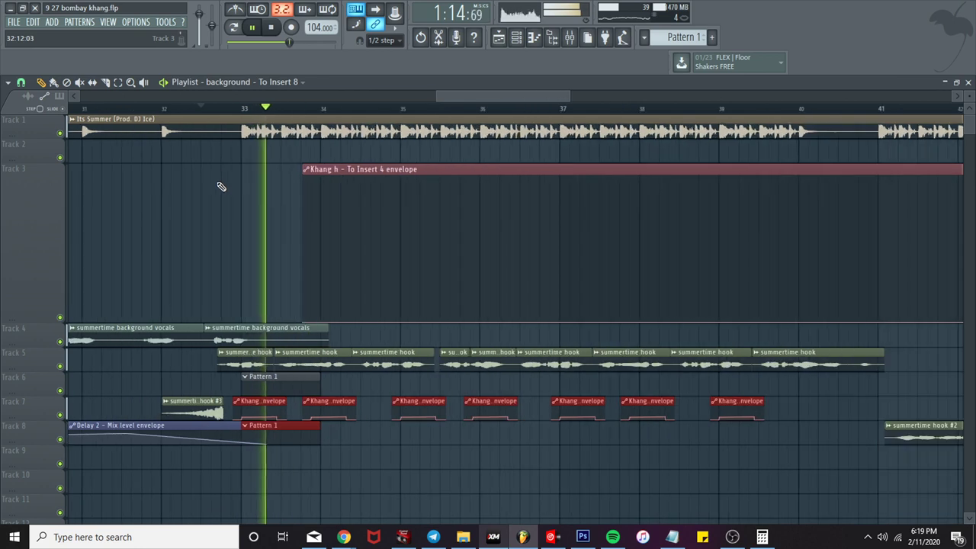
Step: Open MannyM Delay Stereo on Insert 4 and examine its reverb and distortion levels while the hook plays
left_click(569, 38)
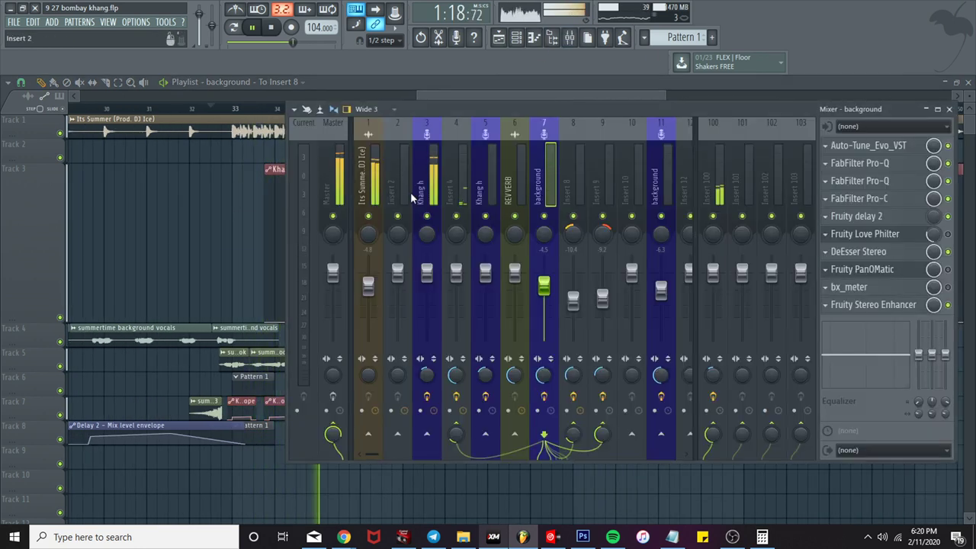
left_click(456, 179)
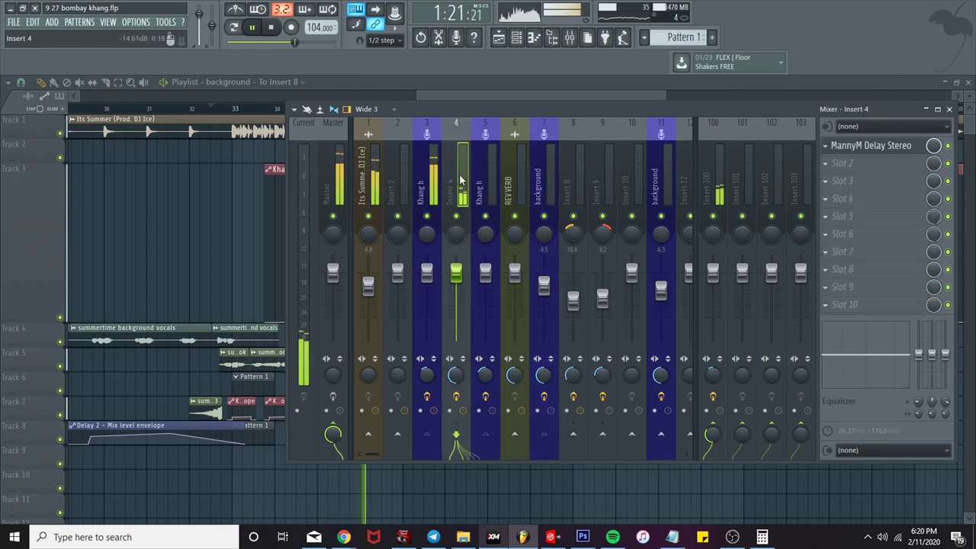
left_click(877, 145)
left_click(573, 454)
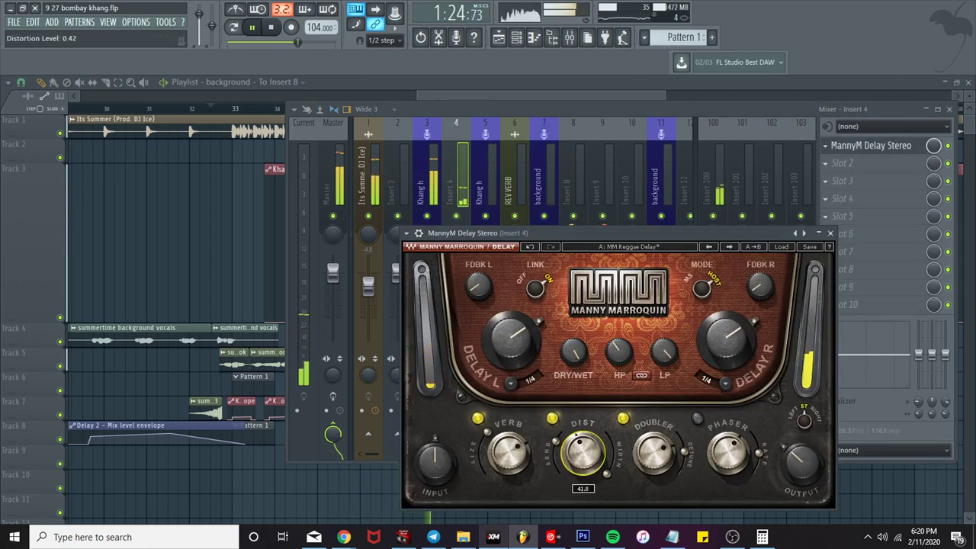
mouse_move(518, 452)
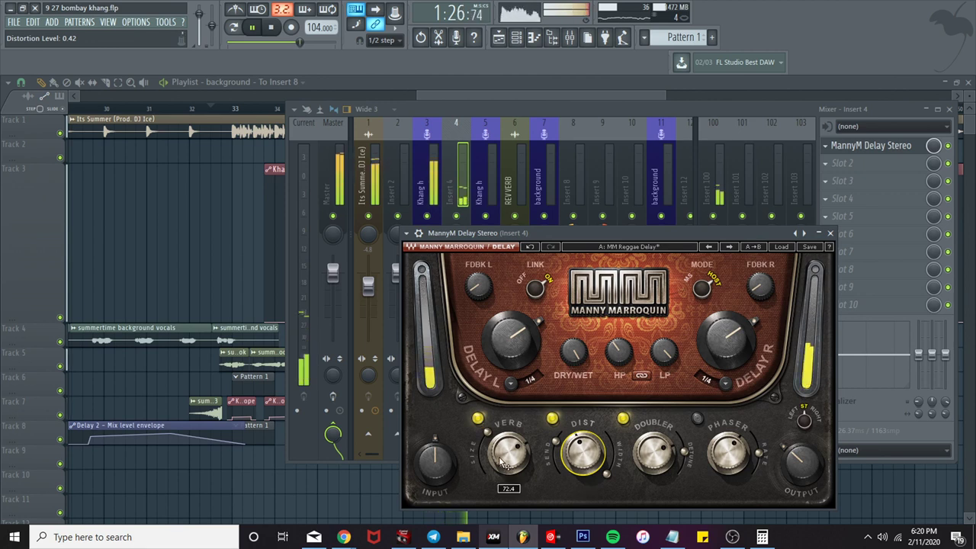
mouse_move(581, 451)
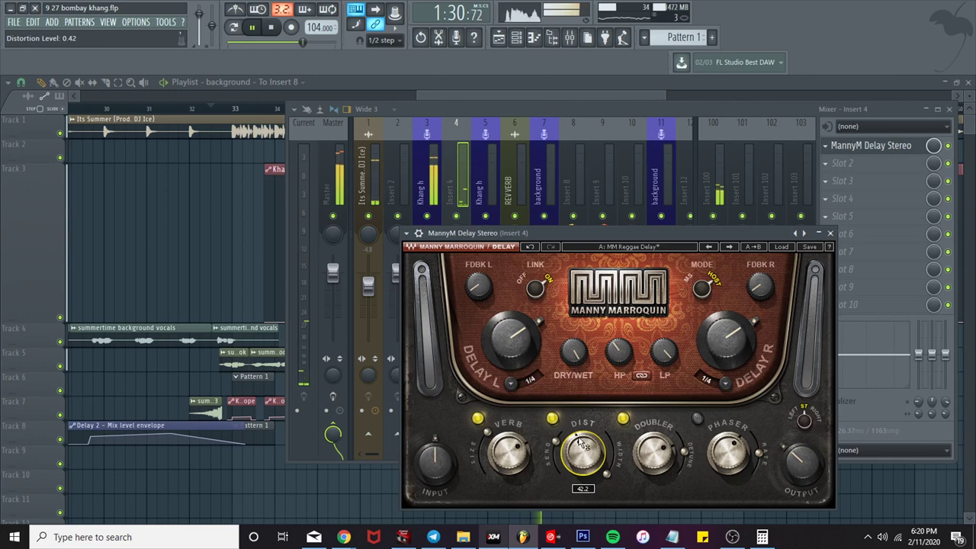
key("space")
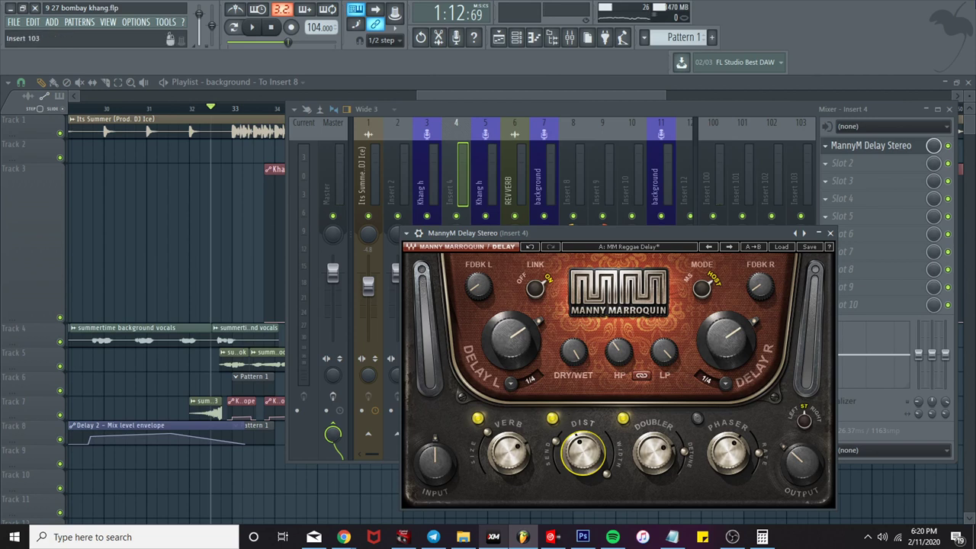
Step: Close the delay plugin and place another Insert 4 send envelope clip on Track 6 just after bar 40, playing from late bar 39
left_click(830, 232)
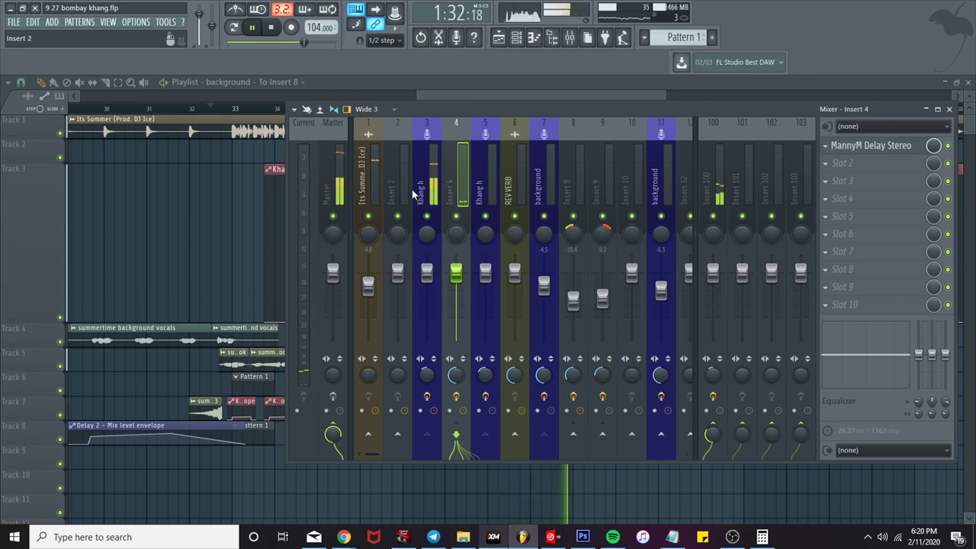
left_click(435, 95)
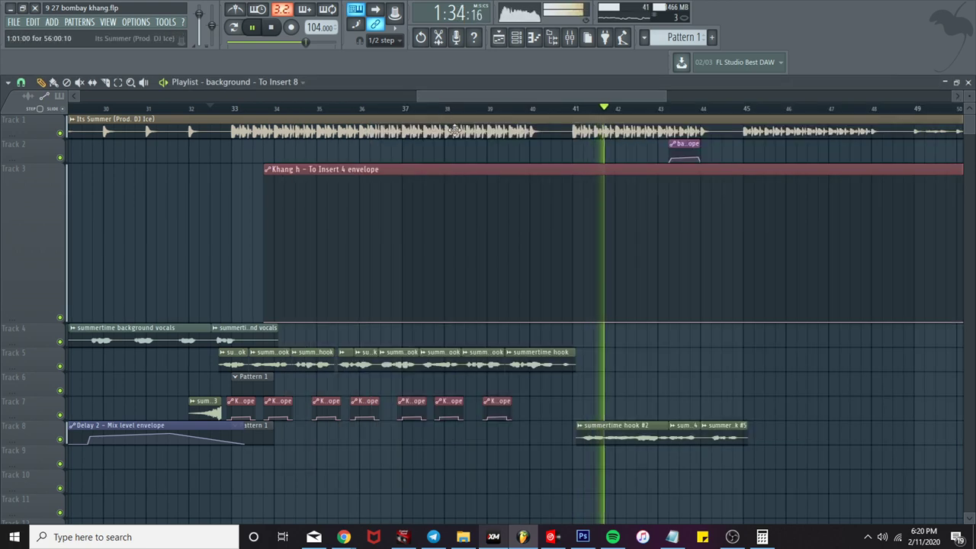
left_click(519, 111)
left_click(483, 111)
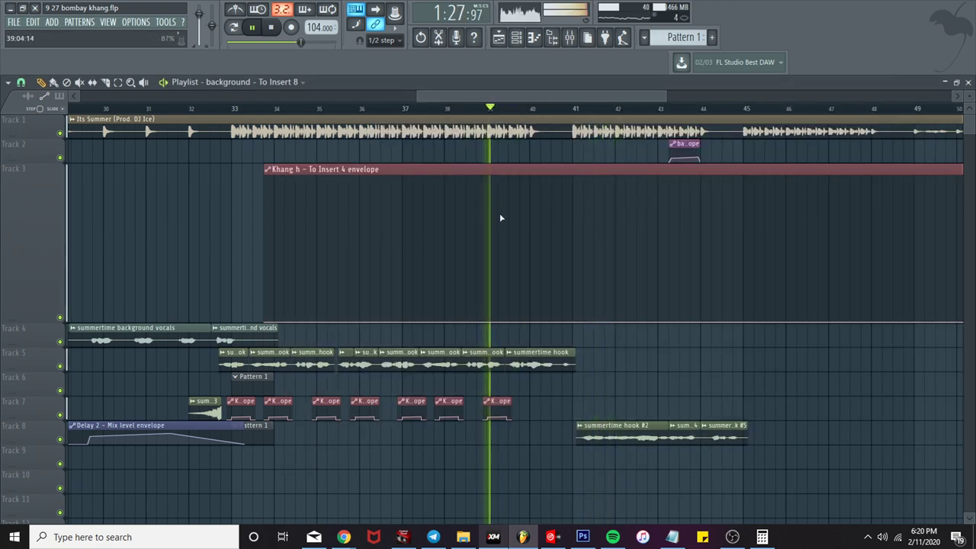
left_click(496, 400)
scroll(561, 402, "up", 3)
scroll(573, 400, "up", 2)
left_click_drag(568, 395, 491, 392)
left_click(460, 111)
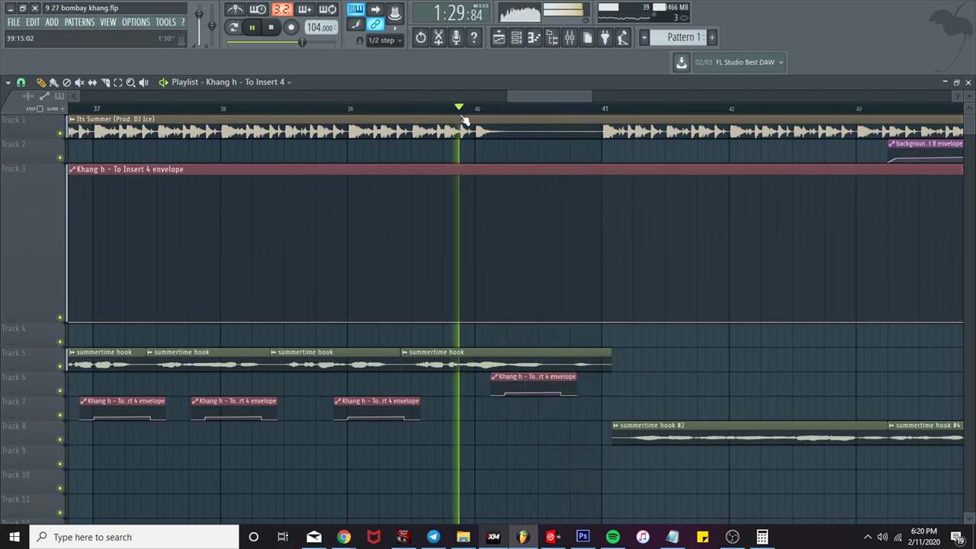
Step: Try a second Insert 4 send envelope clip on Track 6 directly behind the bar 40 one, and delete it
scroll(521, 242, "up", 4)
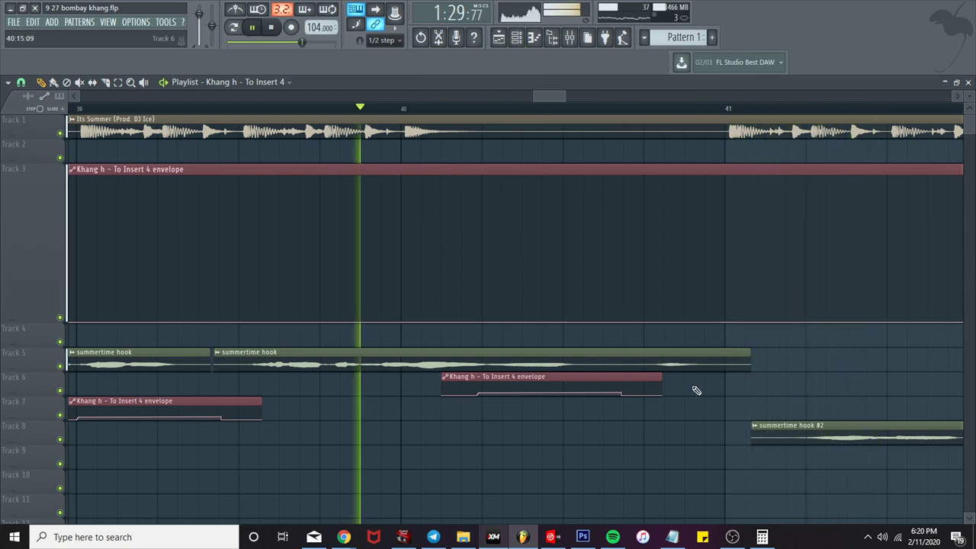
left_click(647, 377)
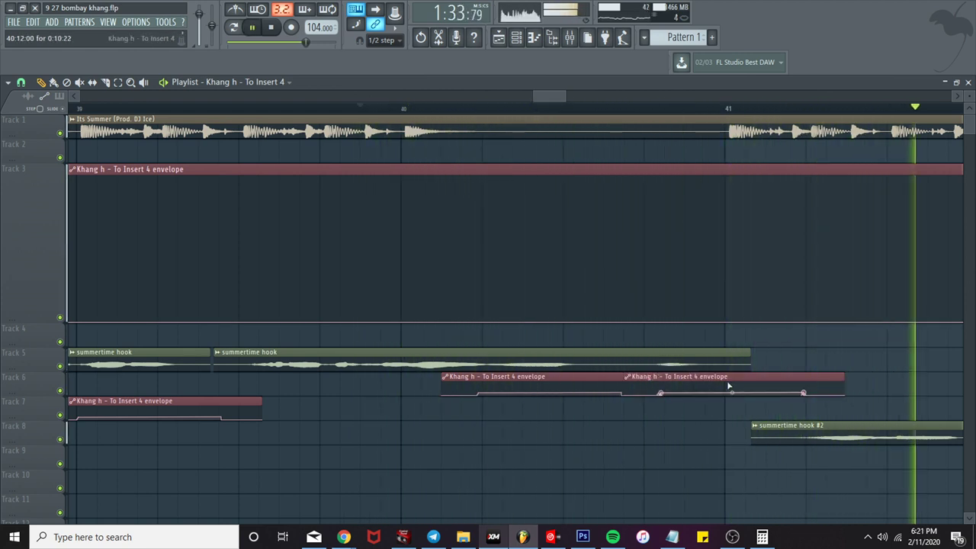
right_click(787, 376)
Step: Play the arrangement from bar 40 and examine the levels of background mixer tracks 11 and 7
scroll(786, 379, "down", 10)
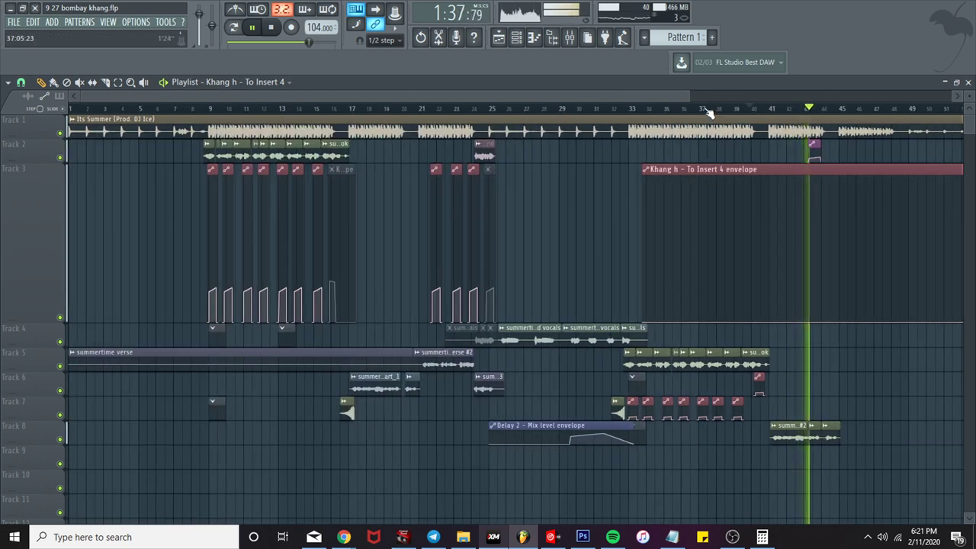
left_click_drag(667, 95, 741, 90)
scroll(544, 113, "up", 4)
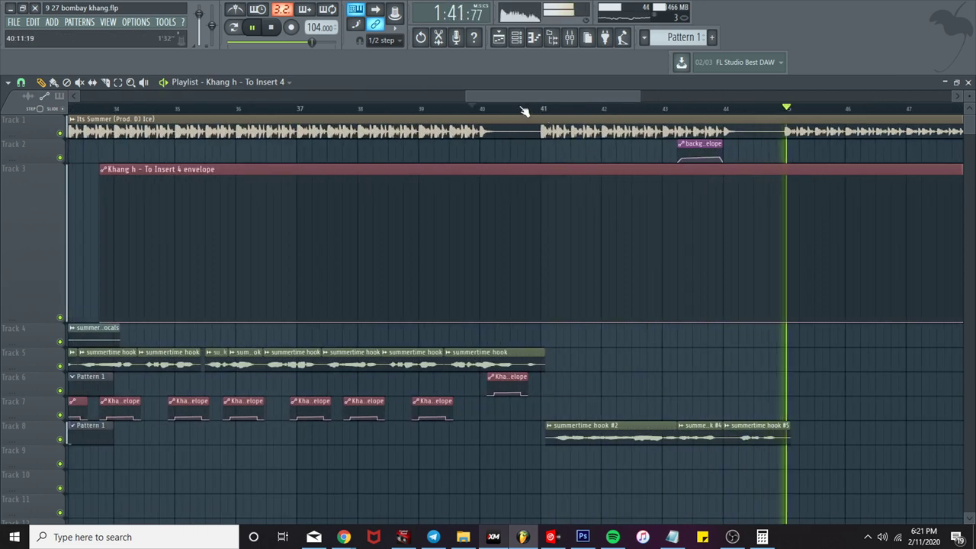
left_click(505, 109)
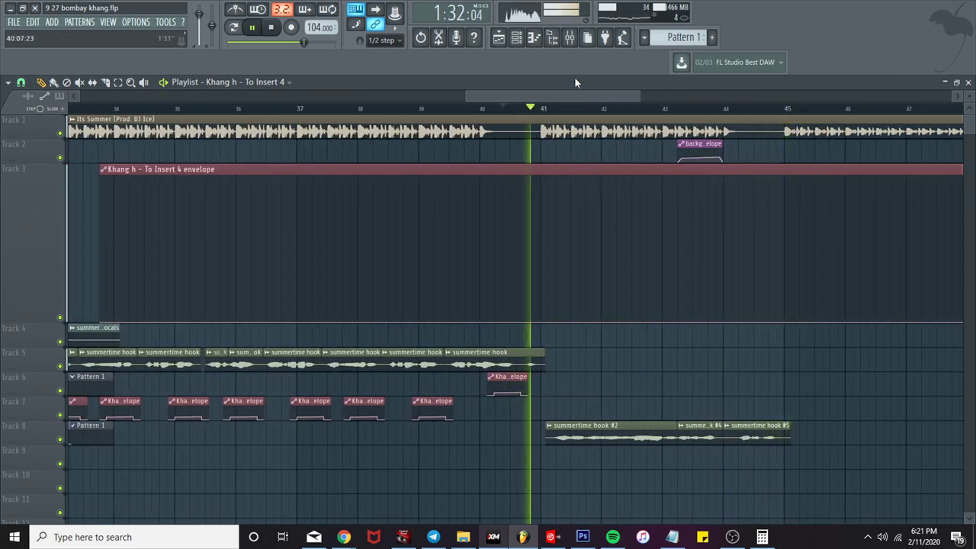
left_click(554, 37)
left_click(570, 37)
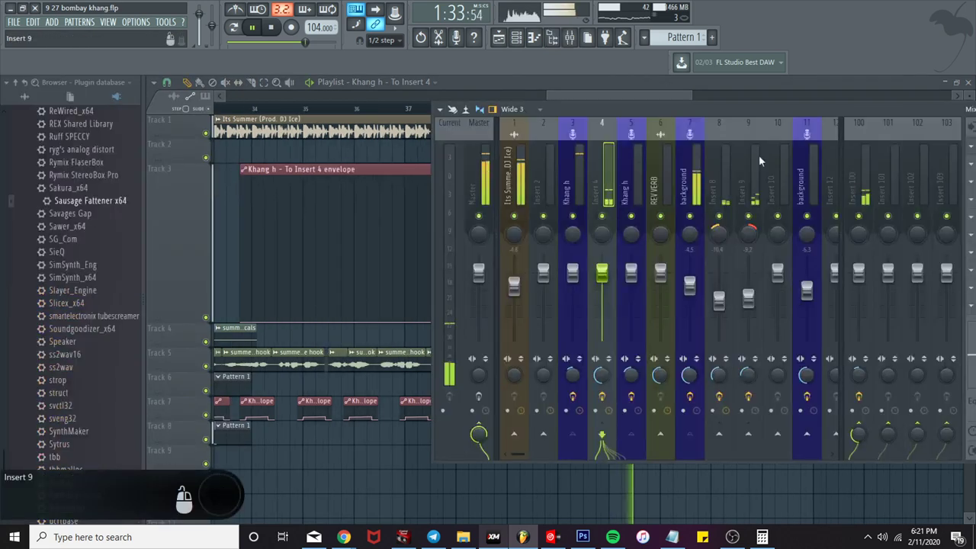
left_click(800, 175)
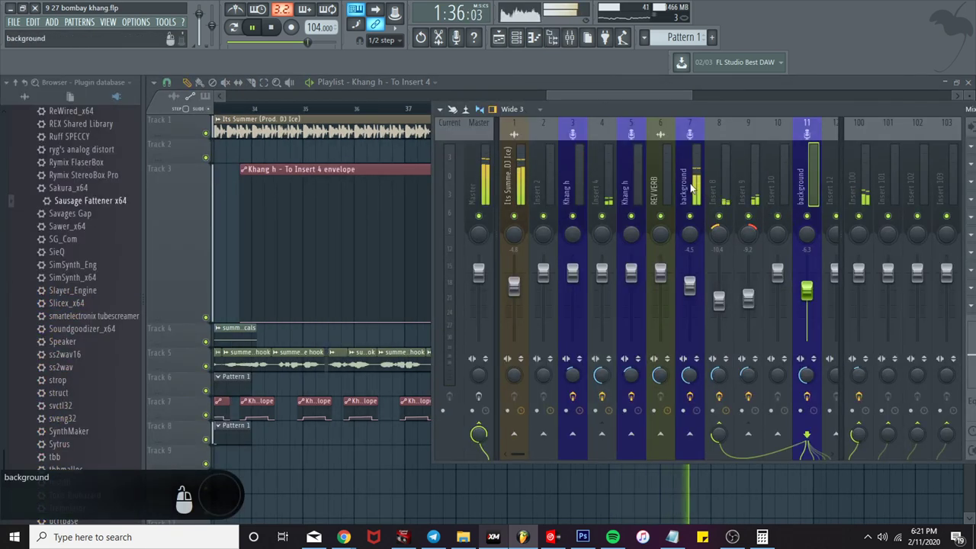
left_click(693, 187)
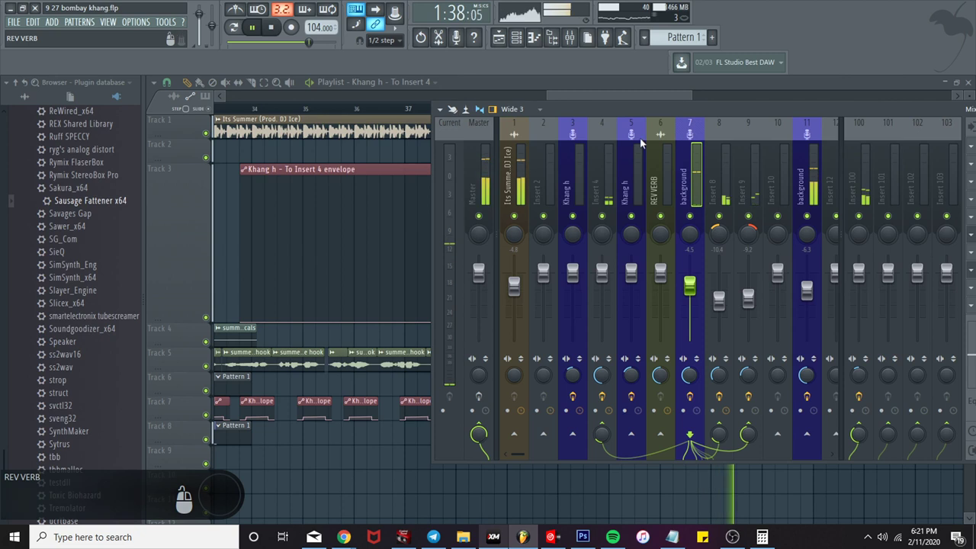
Step: Listen to the summertime hook clips on Track 8 from bar 41 and look over the arrangement
left_click(616, 97)
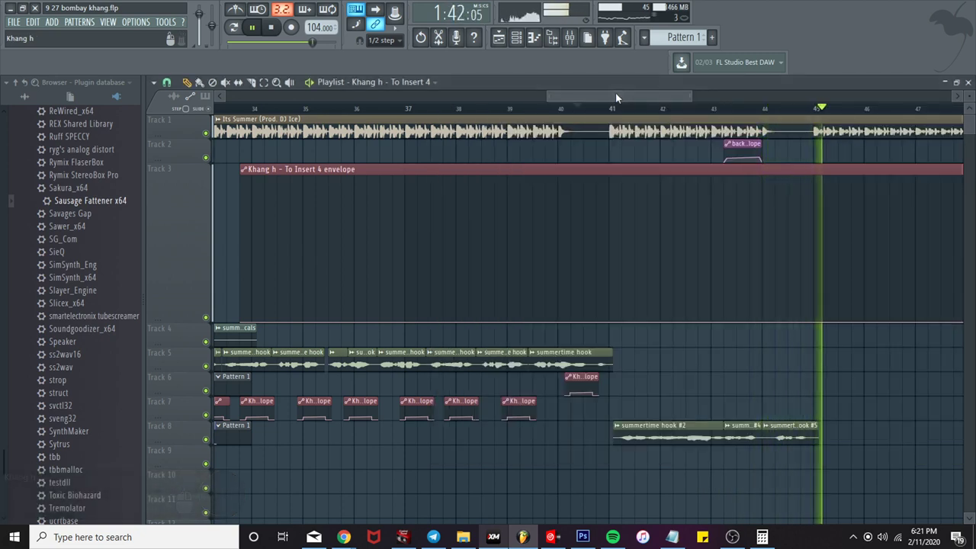
left_click(619, 106)
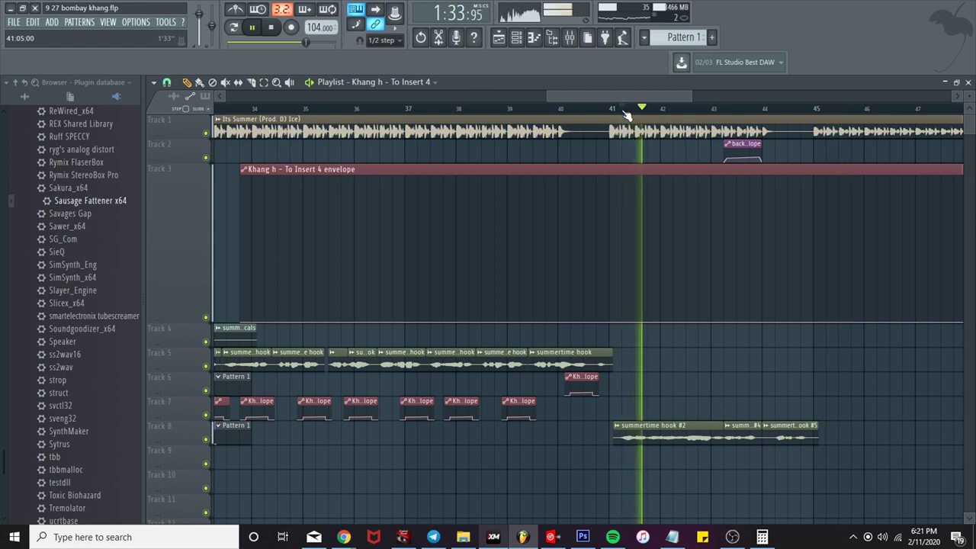
scroll(655, 252, "down", 3)
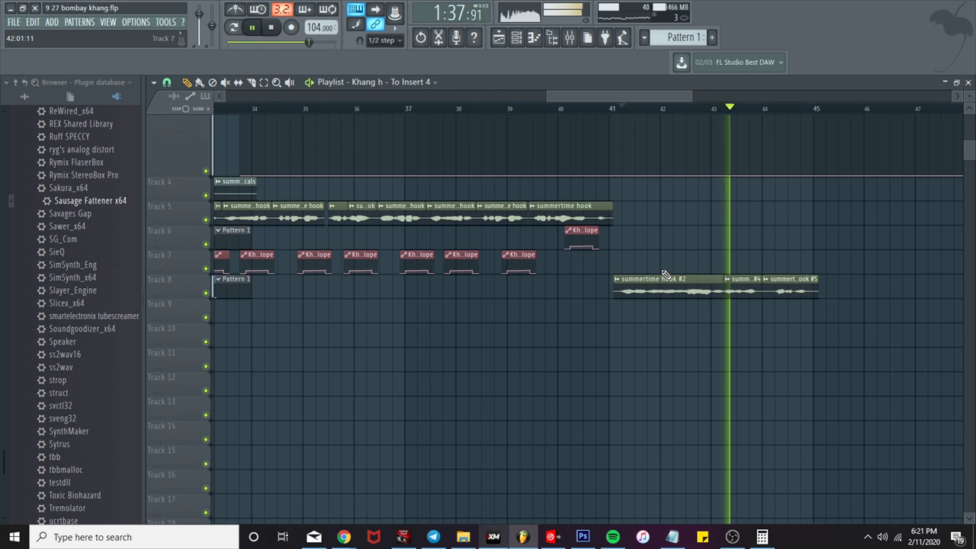
scroll(663, 275, "up", 2)
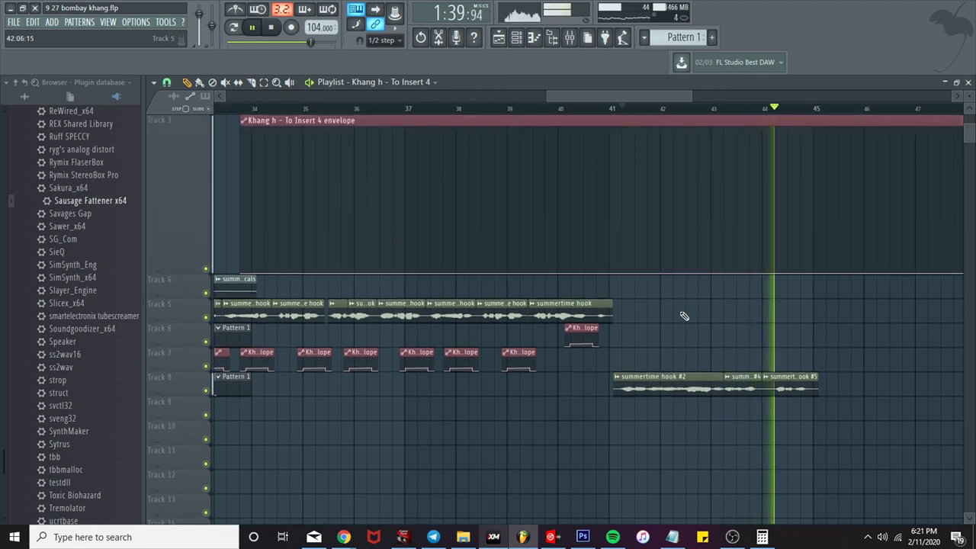
scroll(685, 320, "up", 1)
scroll(683, 319, "down", 4)
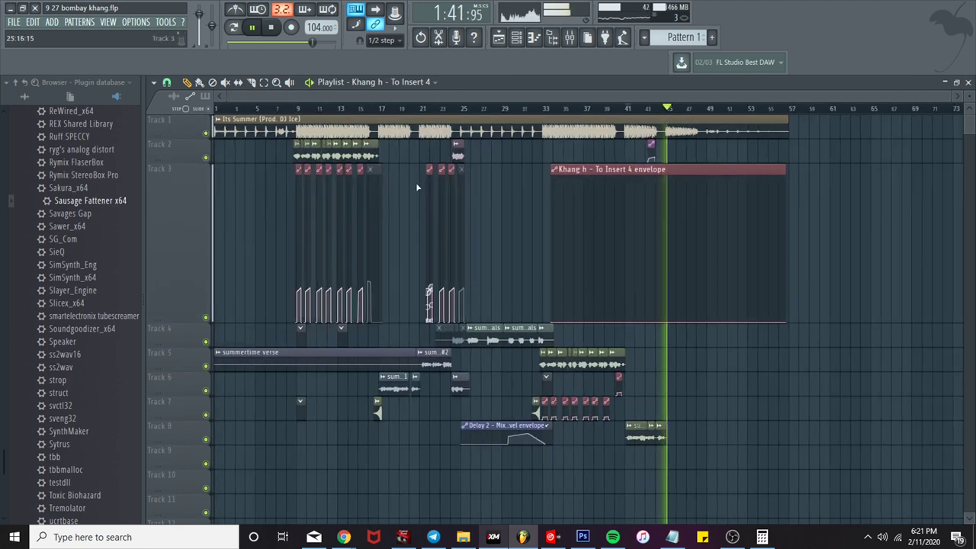
Step: Play the first hook from around bar 8 while watching the mixer levels, and save the project
left_click(246, 111)
left_click(286, 109)
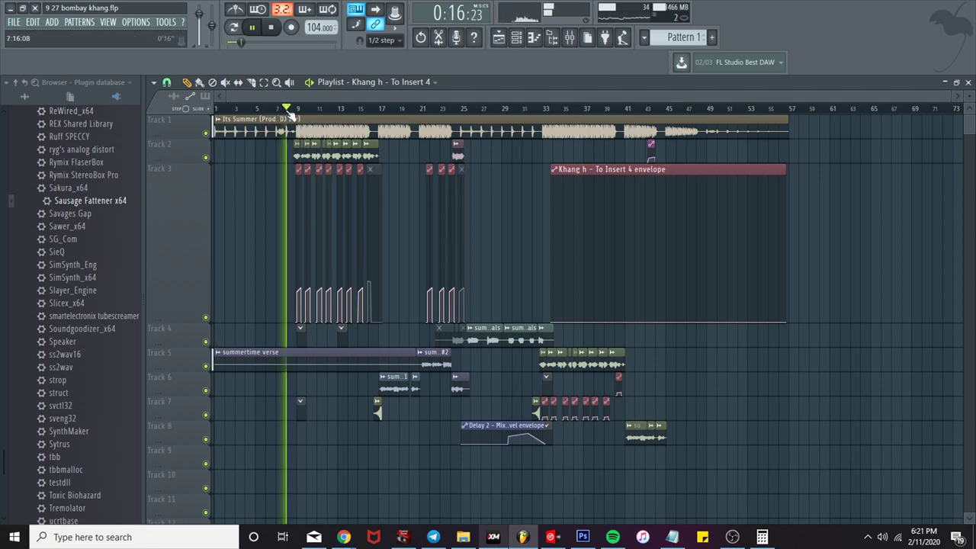
scroll(292, 117, "up", 4)
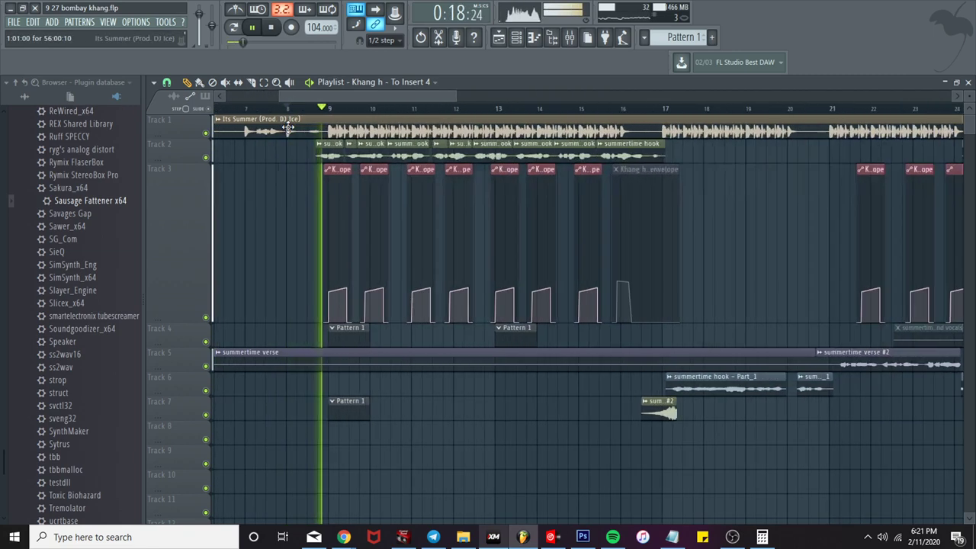
key("F9")
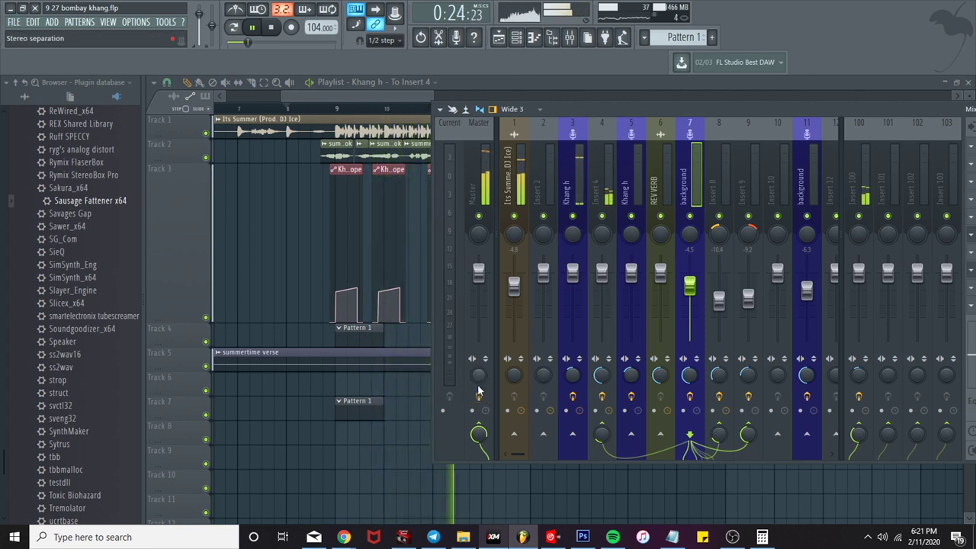
left_click(12, 23)
left_click(36, 82)
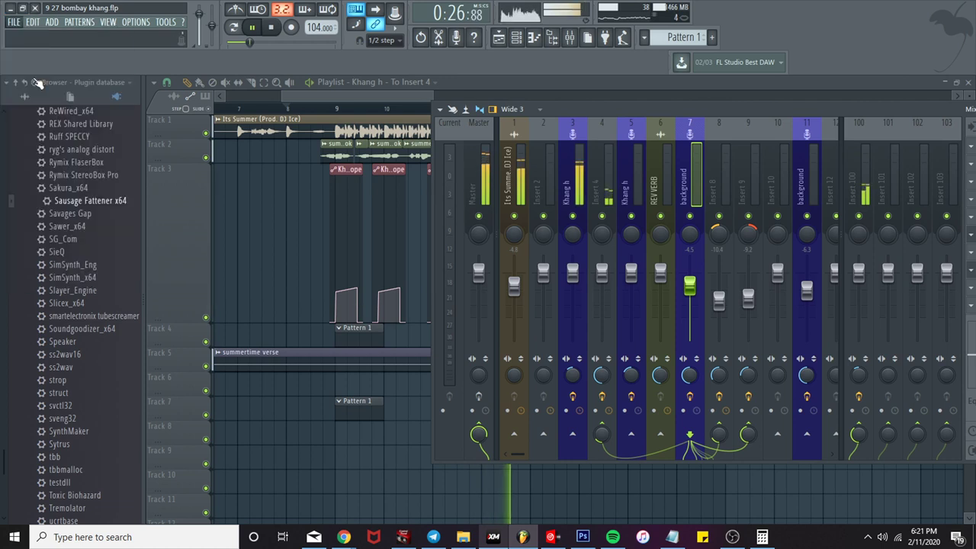
Step: Replay the first hook from around bar 8 in the playlist and listen to the cuts between the Track 2 vocal clips
left_click(324, 94)
left_click(325, 108)
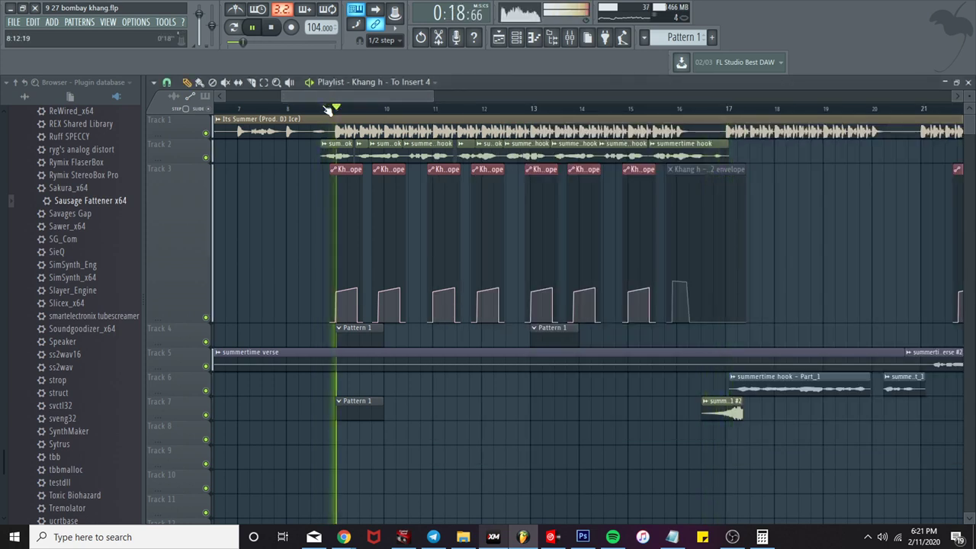
left_click(270, 109)
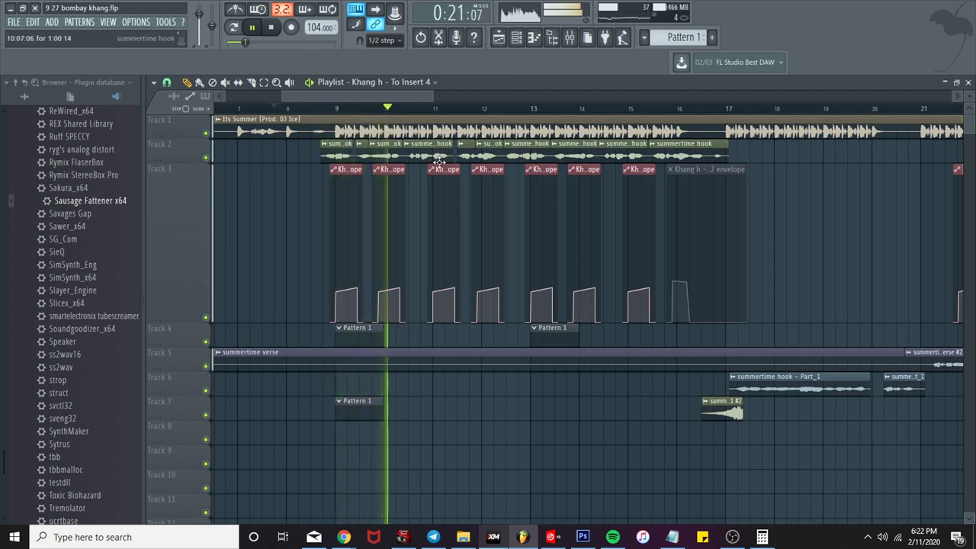
scroll(439, 162, "up", 3)
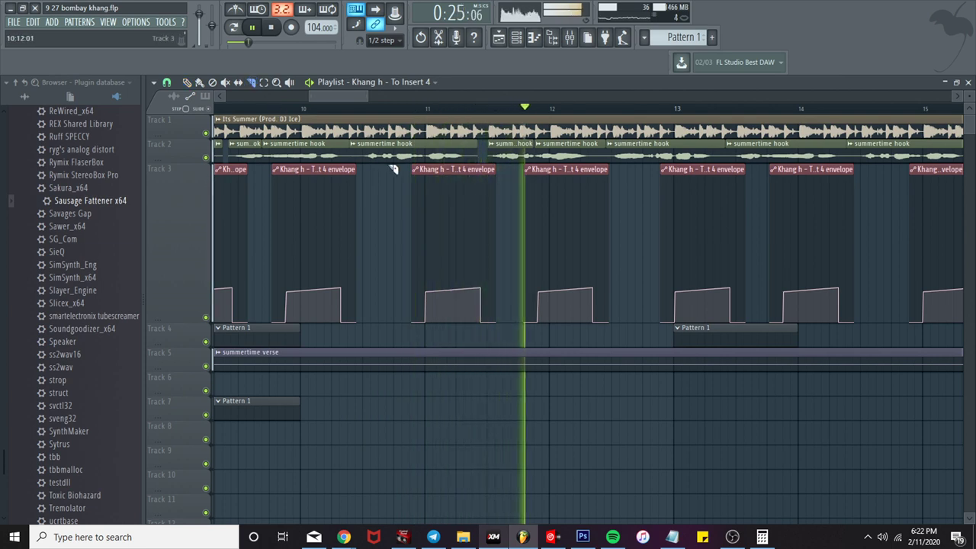
scroll(345, 120, "down", 3)
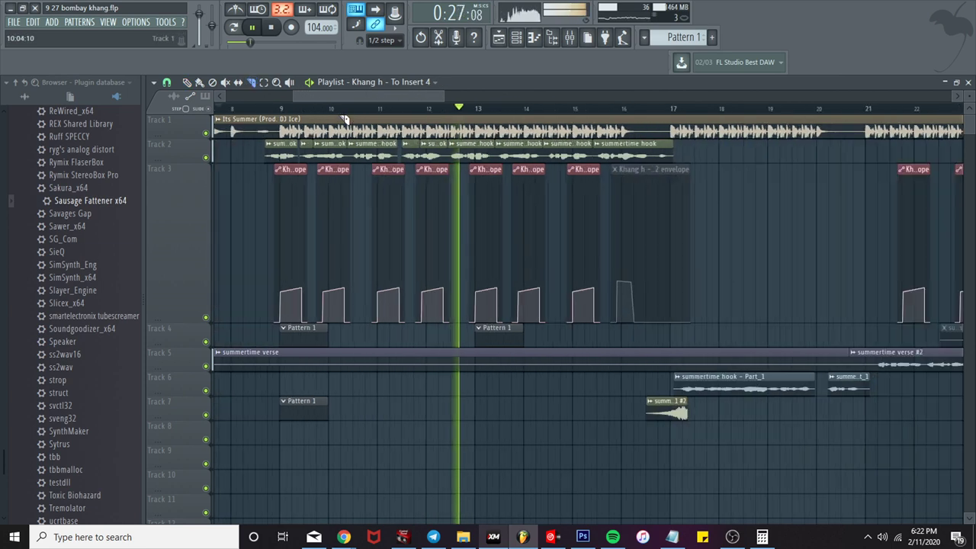
left_click(265, 110)
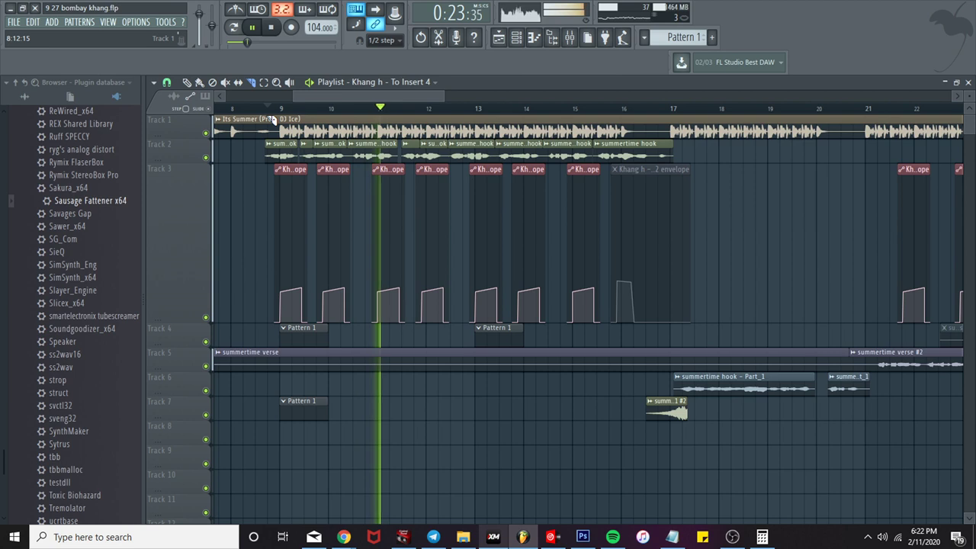
key("space")
key("space")
Step: Make the short summertime hook clip after bar 9 on Track 2 unique as the sample "summertime hook - Part_2", and stop playback
scroll(271, 119, "up", 1)
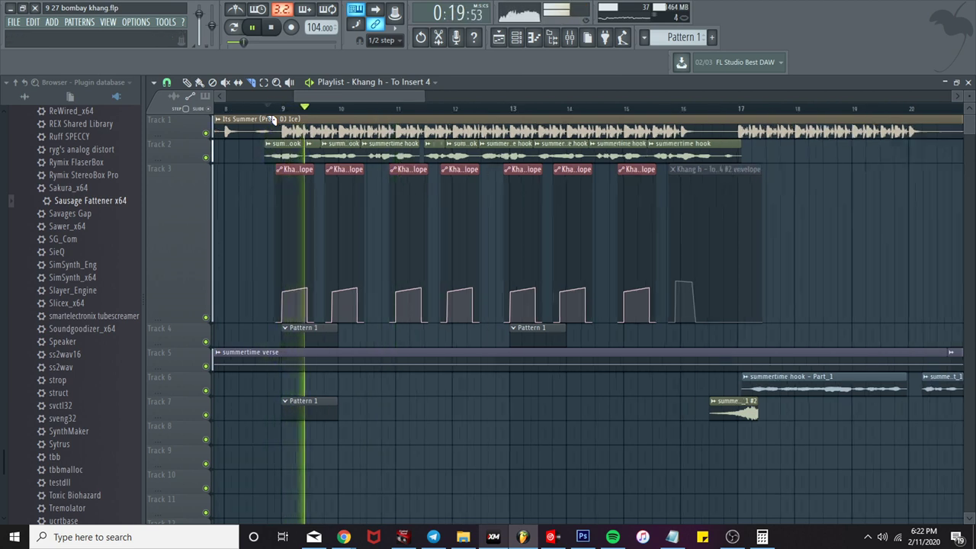
scroll(272, 119, "up", 3)
left_click(188, 84)
key("space")
key("space")
scroll(326, 150, "up", 2)
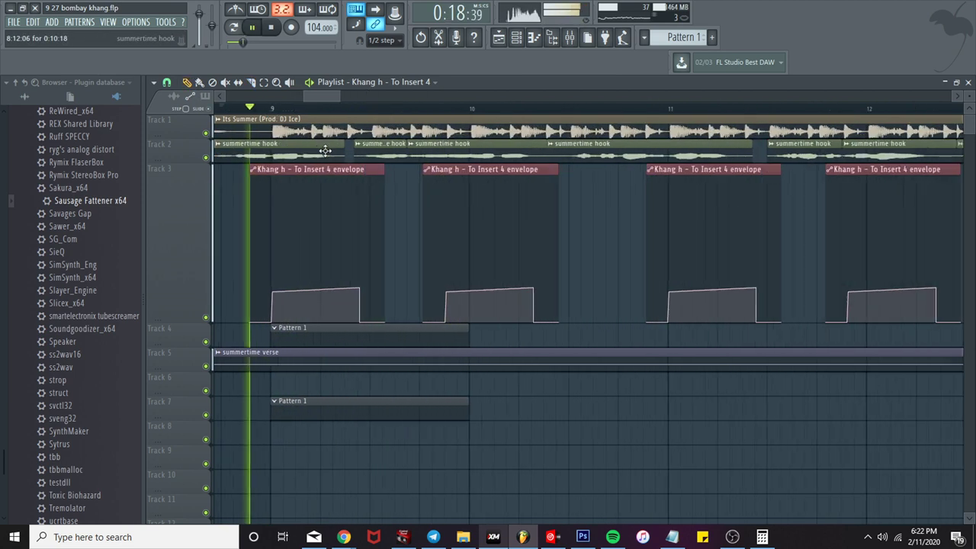
right_click(355, 151)
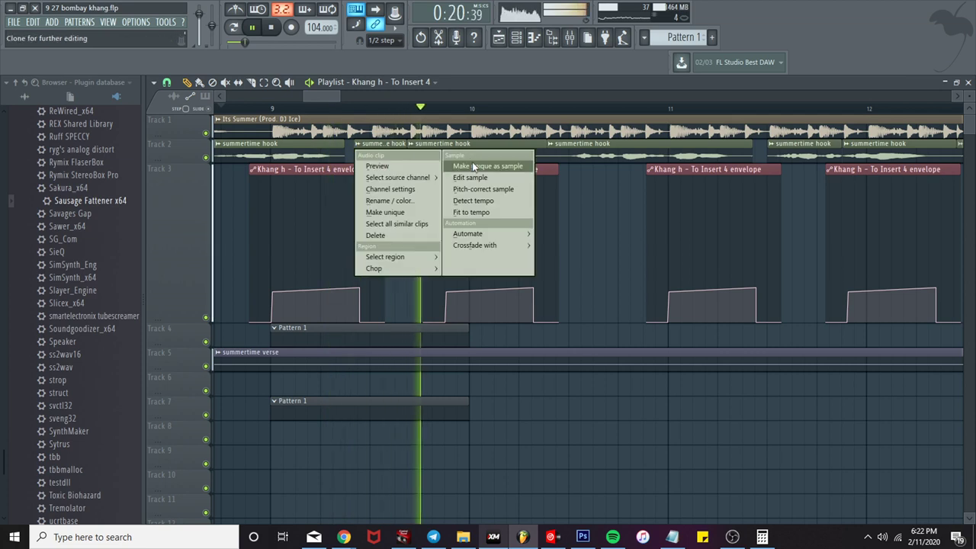
left_click(474, 166)
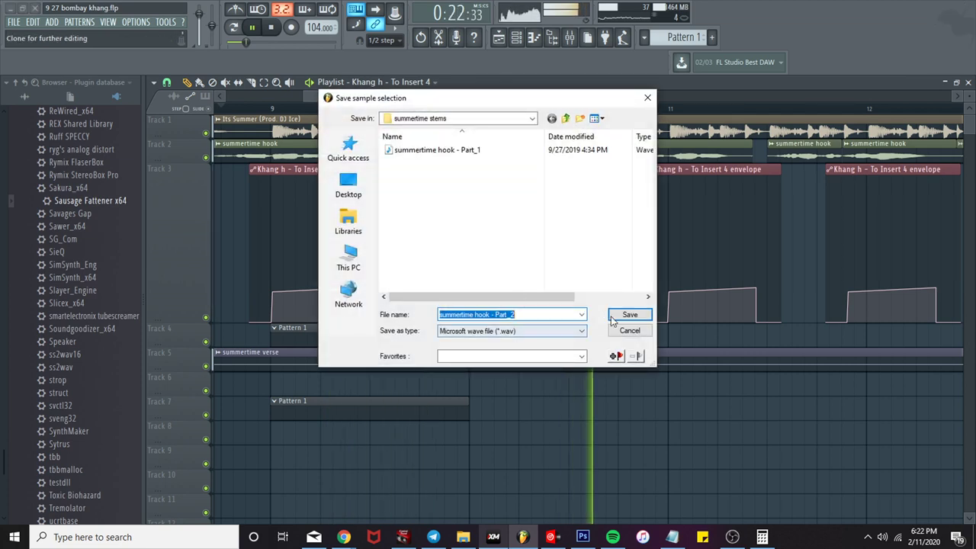
key("Return")
key("space")
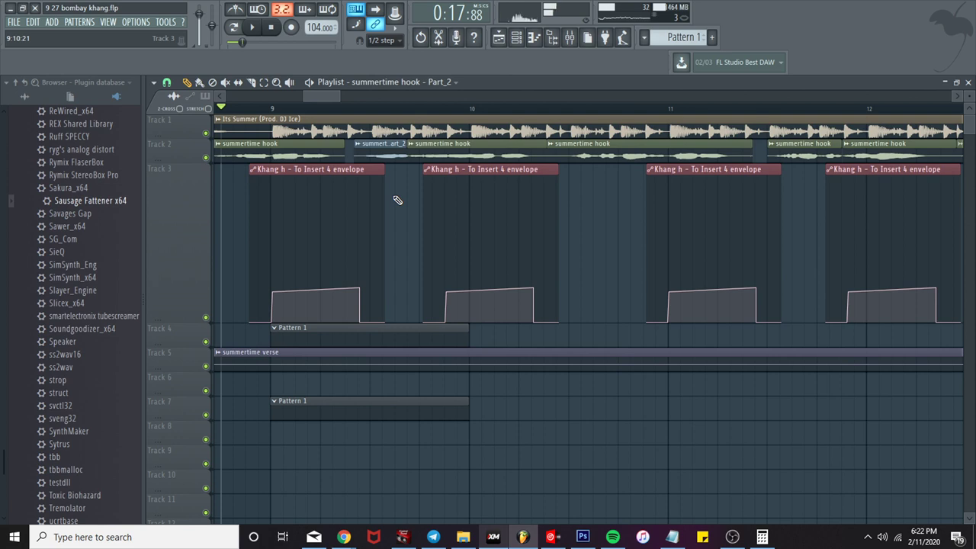
Step: Open the summertime hook - Part_2 sample in Edison for audio editing
double_click(378, 154)
right_click(397, 390)
left_click(431, 413)
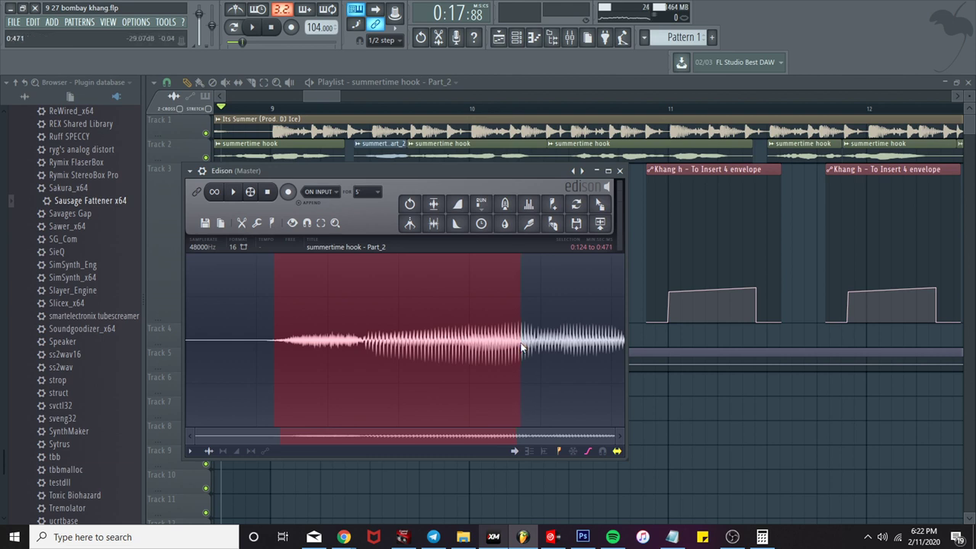
Step: Reposition the mixer so the Master effect slots show, and play the hook briefly with Edison brought to the front
left_click(570, 39)
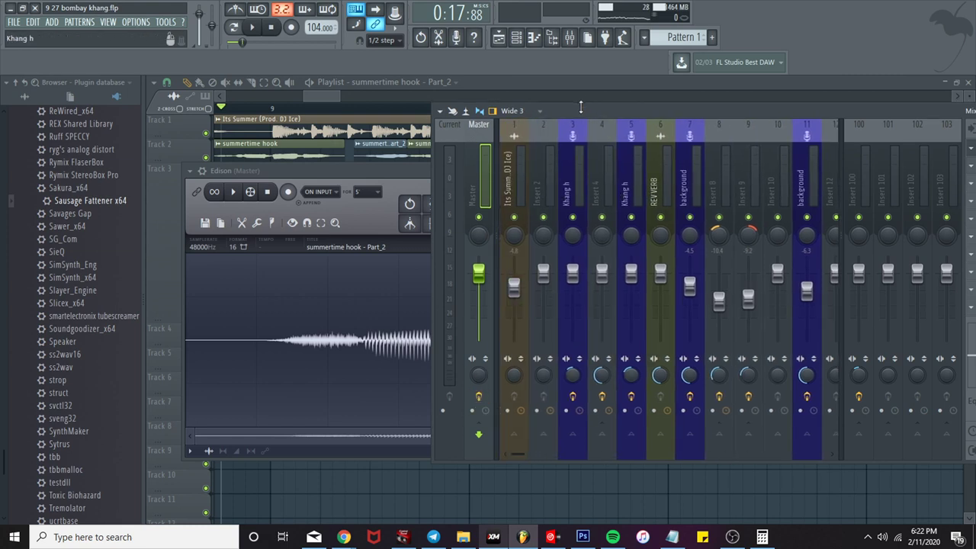
left_click_drag(580, 112, 452, 103)
key("space")
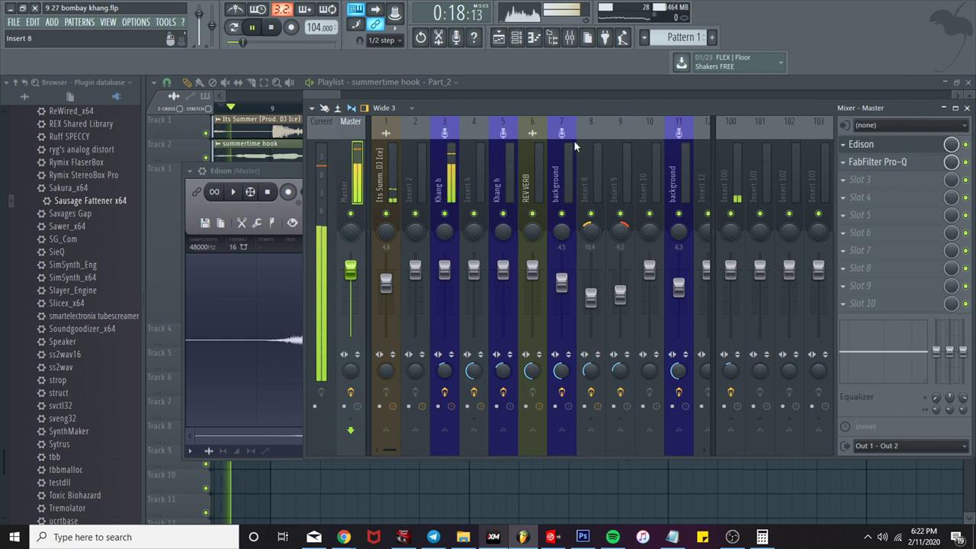
left_click(287, 170)
key("space")
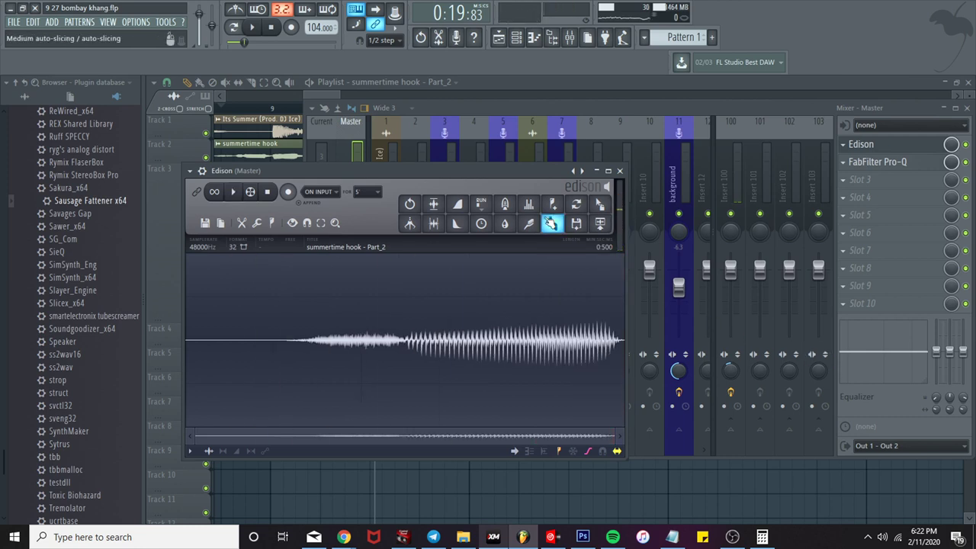
Step: Turn the summertime hook - Part_2 sample into a reverse-reverb swell in Edison by reversing it, applying reverb and reversing it back
key("ctrl+z")
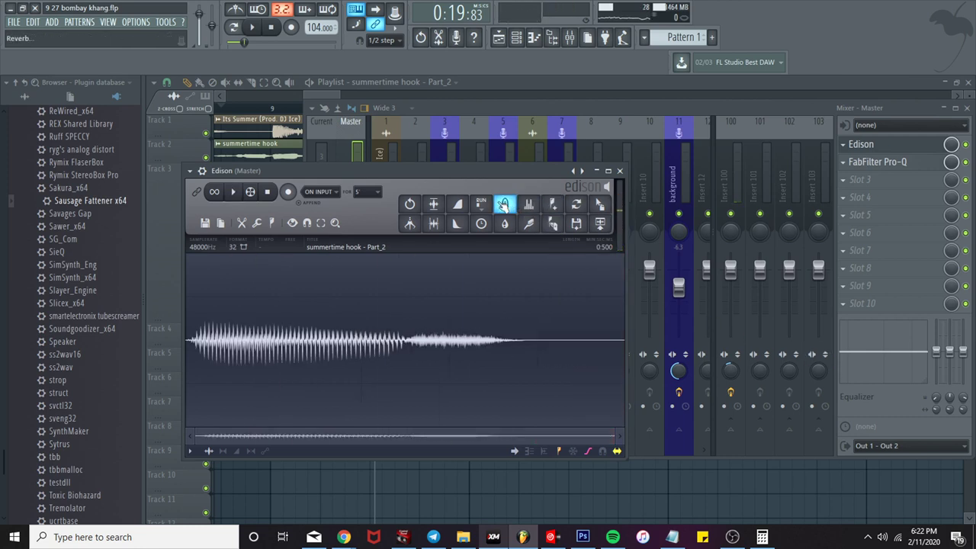
left_click(503, 204)
left_click(606, 327)
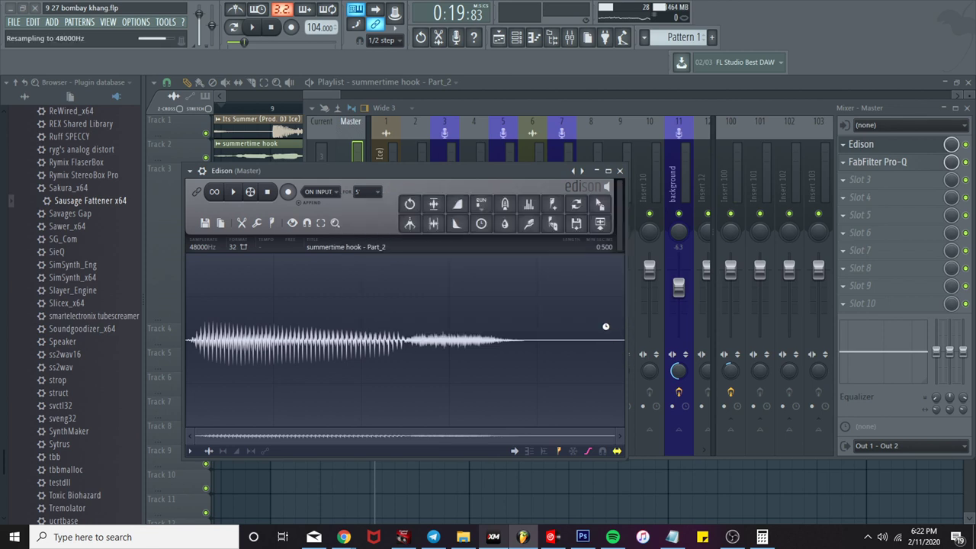
left_click(435, 224)
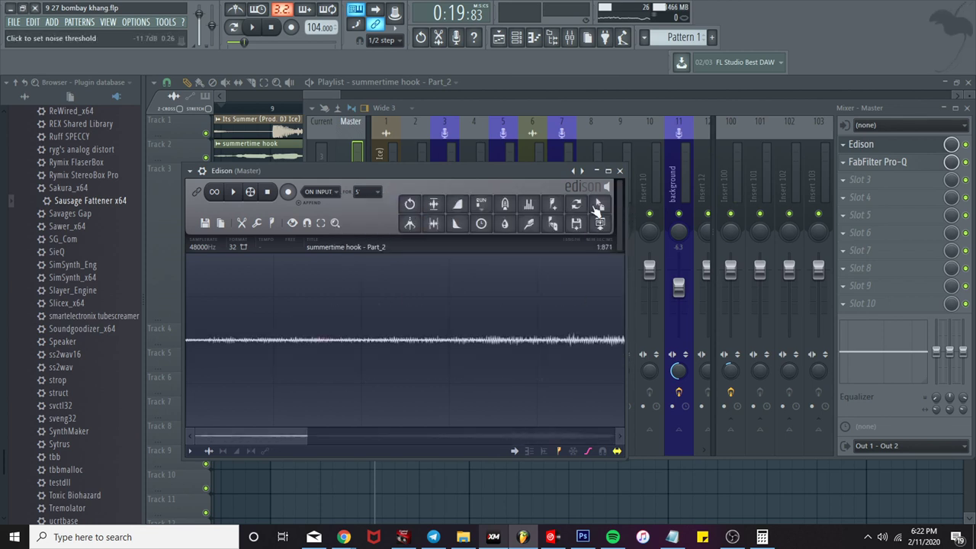
Step: Place the processed Edison sample in the playlist on a newly inserted Track 3 above the envelope clips, starting just before bar 9
left_click_drag(601, 206, 535, 479)
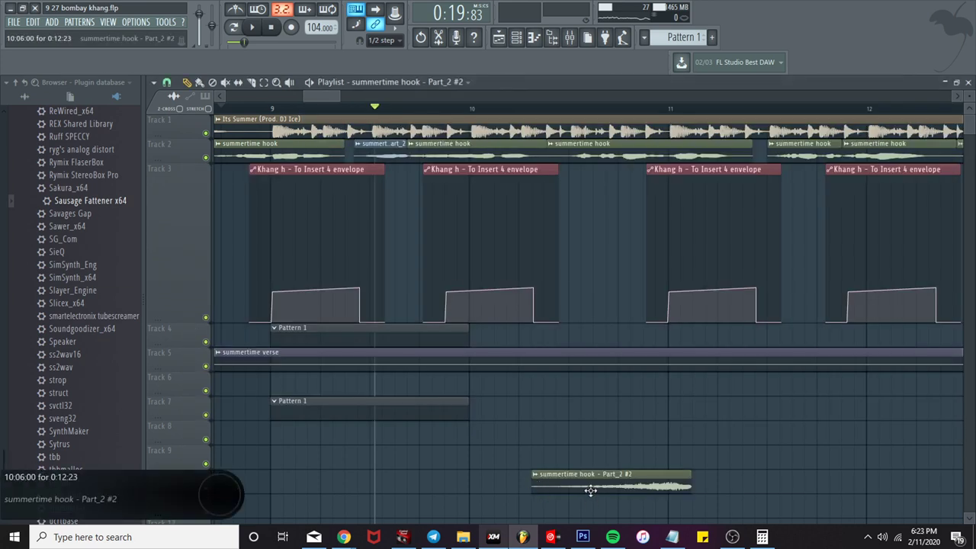
left_click_drag(590, 490, 296, 226)
right_click(197, 221)
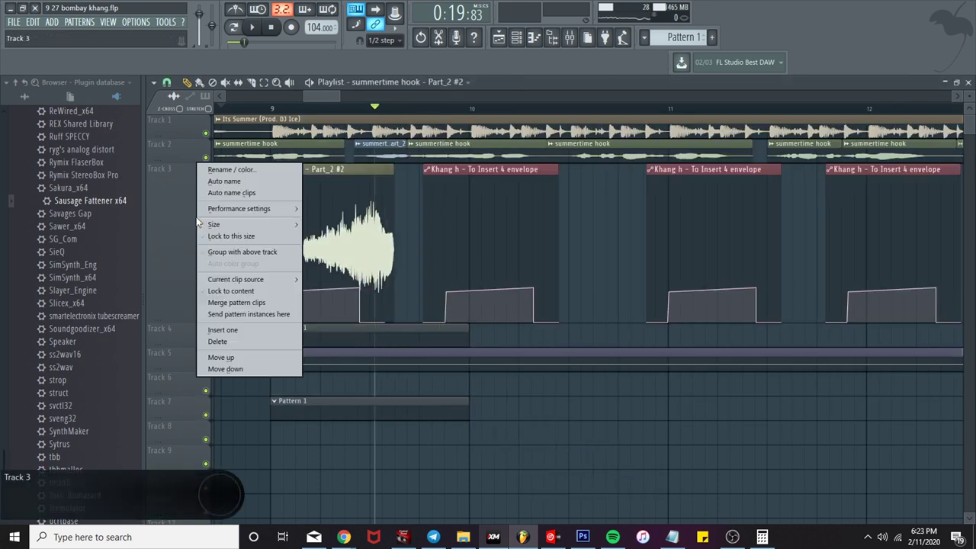
left_click(251, 332)
left_click_drag(375, 218, 366, 150)
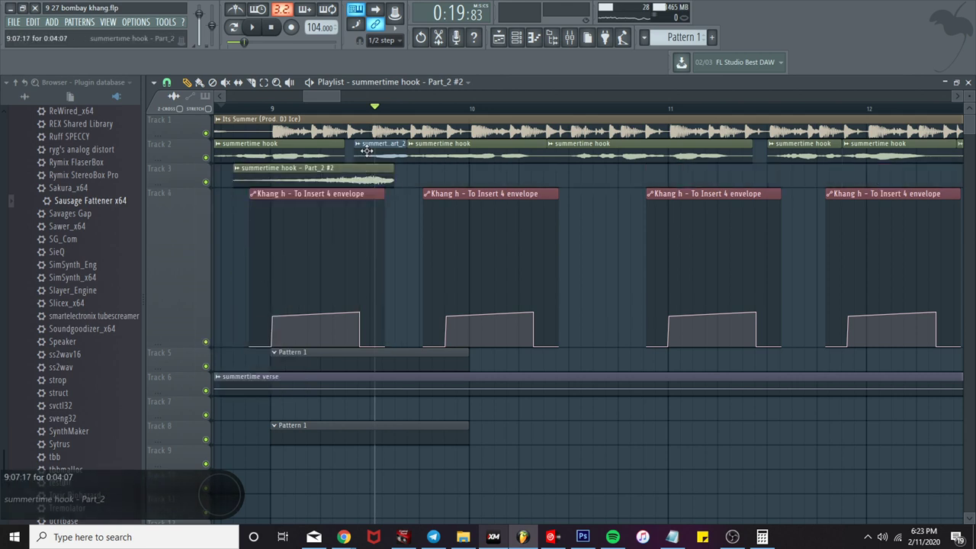
Step: Play the lead-in to bar 9, shift the Track 3 reverb clip to start at 8:15:02, and set playlist snapping to (none)
key("space")
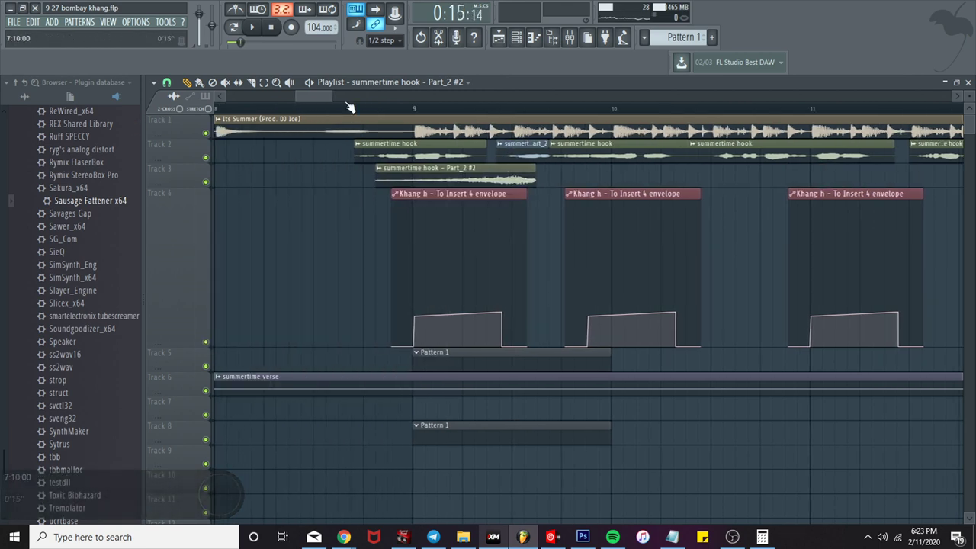
scroll(496, 114, "up", 3)
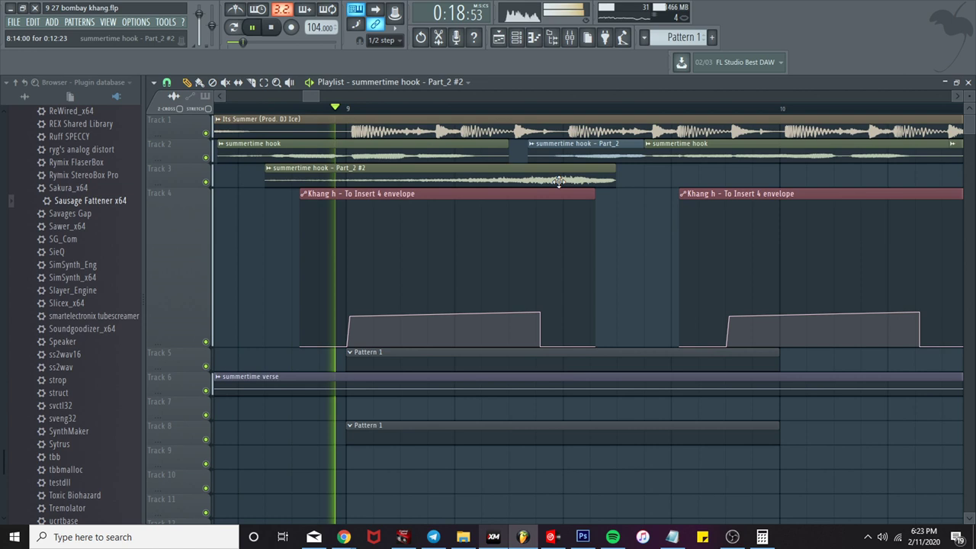
key("space")
left_click(166, 82)
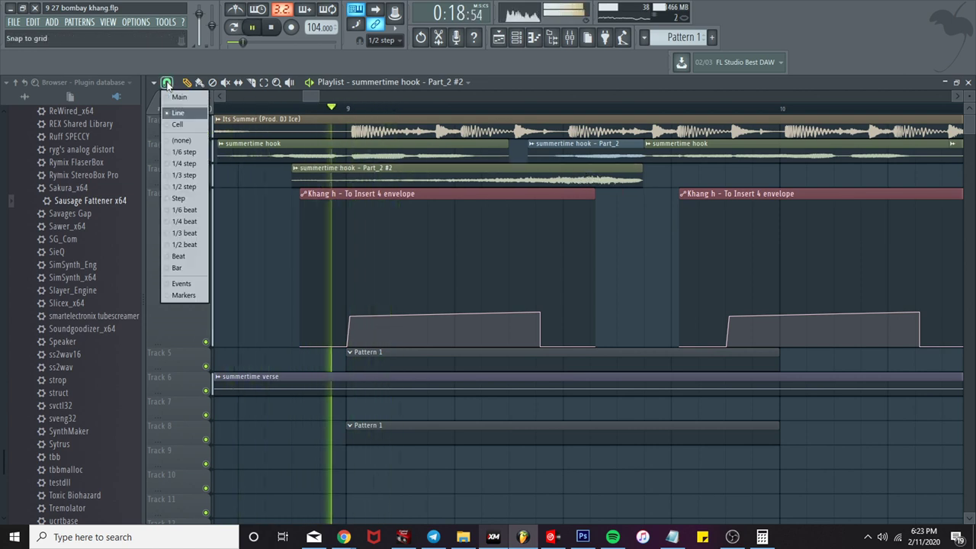
left_click(186, 142)
scroll(622, 191, "up", 4)
key("space")
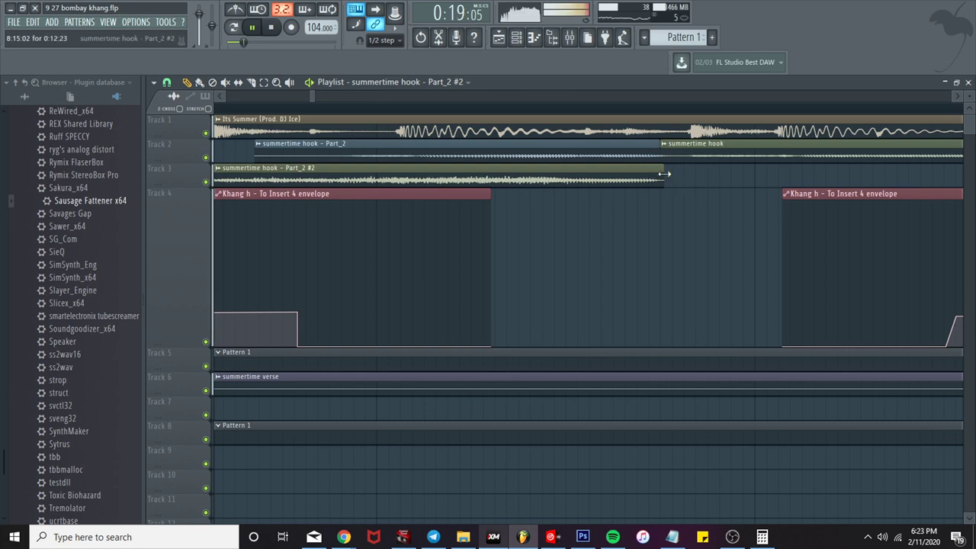
Step: Trim the Track 3 reverb clip's end to a length of 0:10:03 and move the clip to start at about 9:05:08
left_click_drag(664, 174, 417, 176)
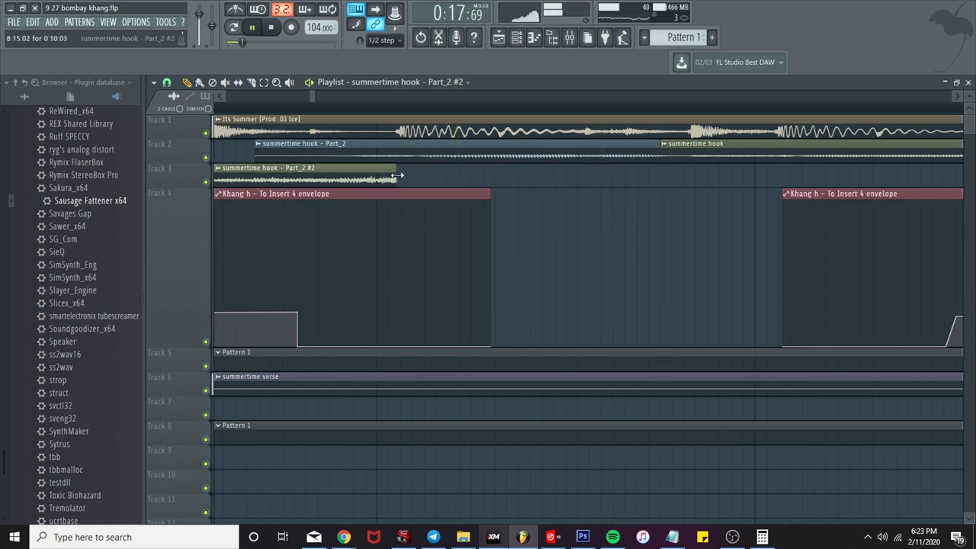
scroll(485, 223, "down", 4)
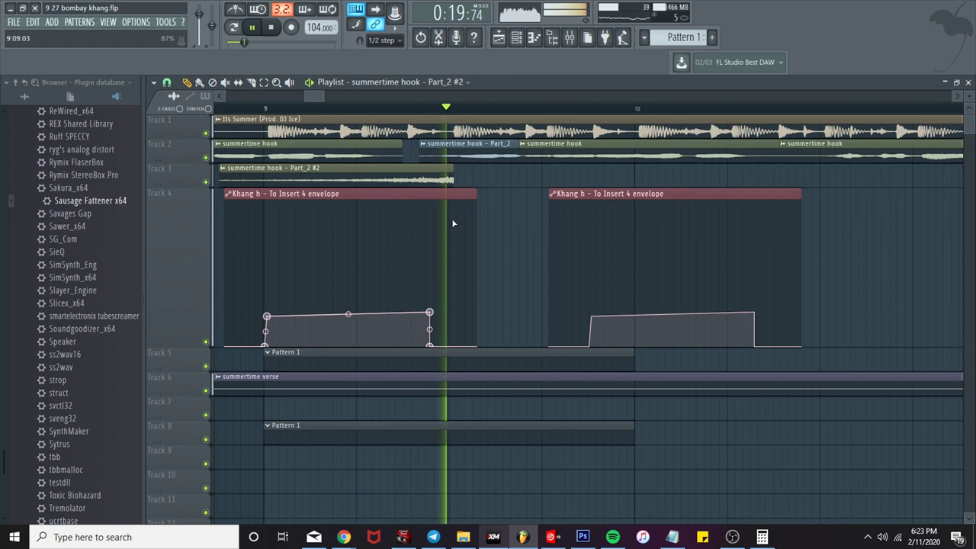
key("space")
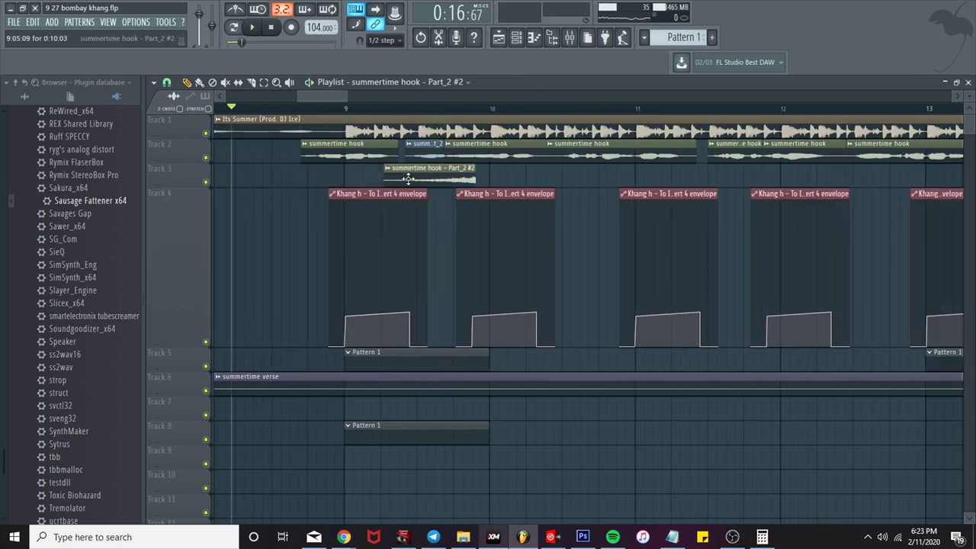
scroll(381, 171, "up", 4)
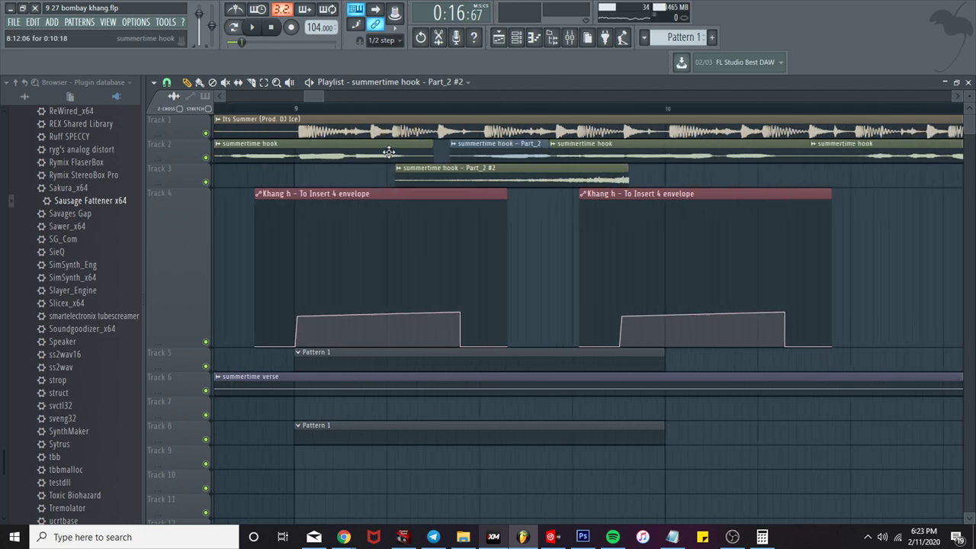
key("space")
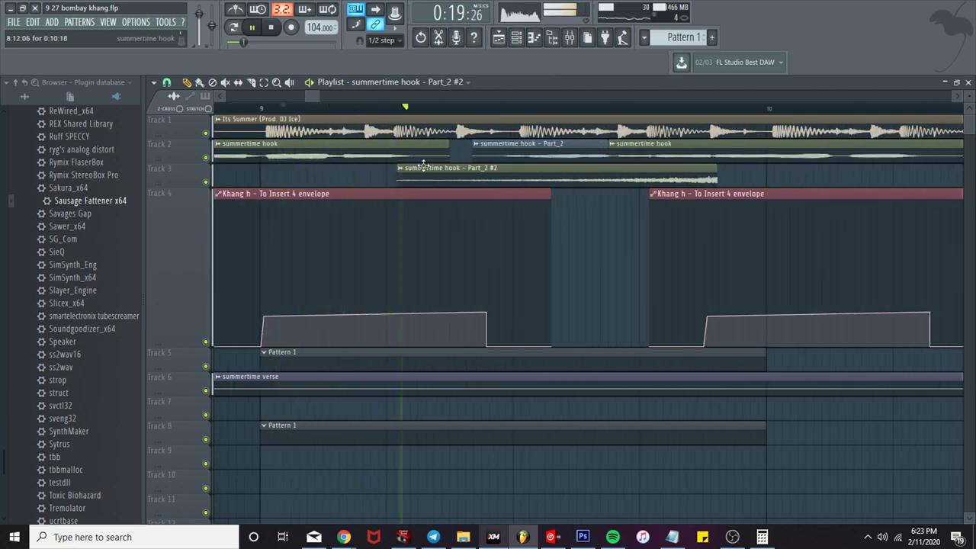
Step: Shorten the end of the Track 3 reverb clip to a length of 0:04:07, replaying the passage between trims
left_click_drag(714, 177, 551, 173)
key("space")
key("space")
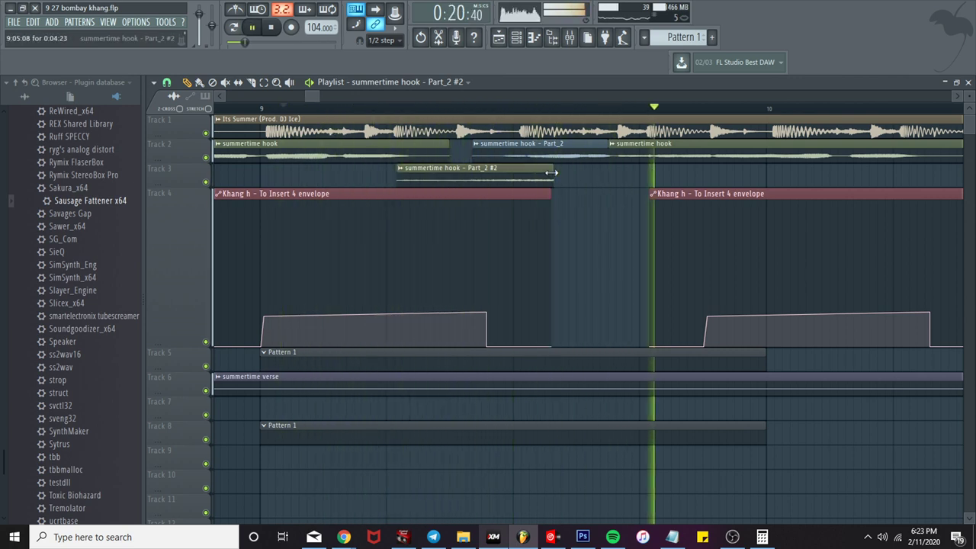
key("space")
key("space")
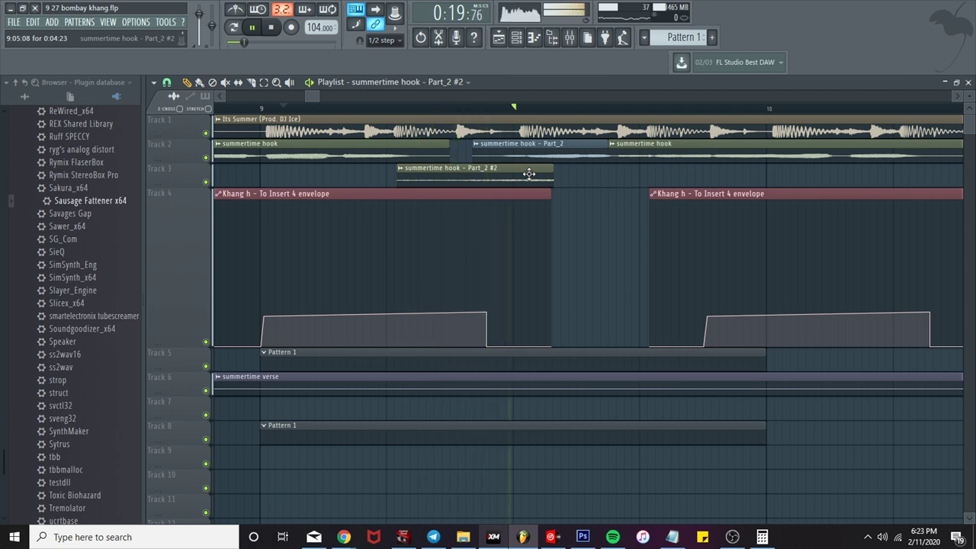
key("space")
key("space")
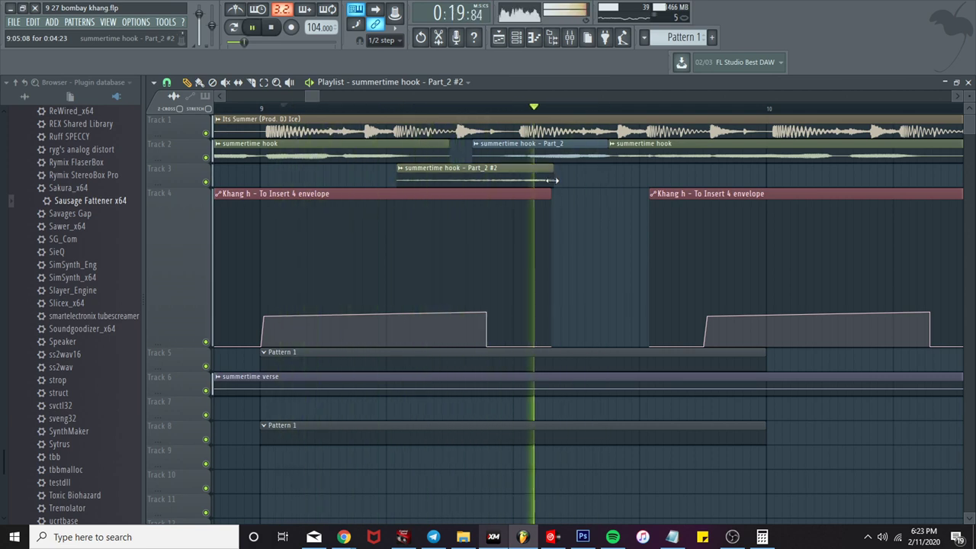
left_click_drag(555, 181, 528, 178)
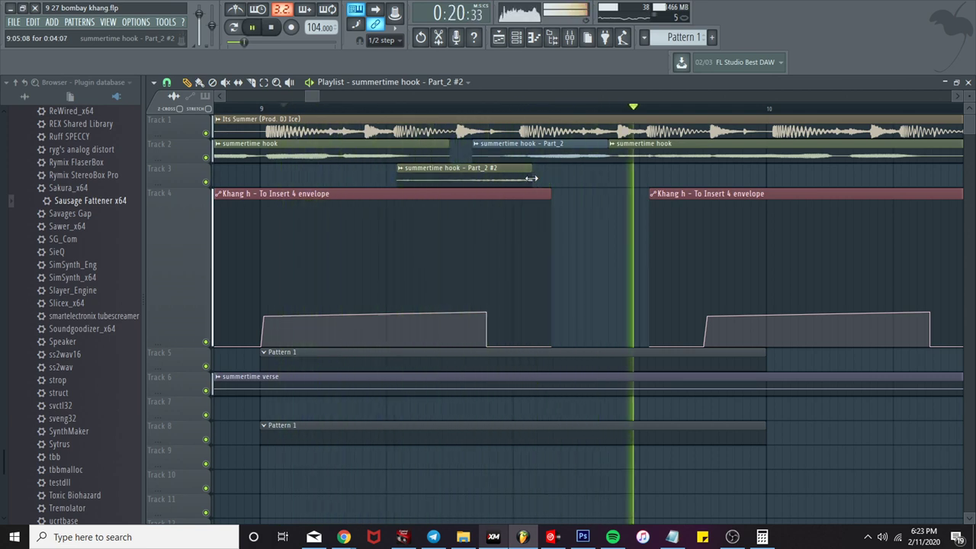
scroll(531, 178, "down", 3)
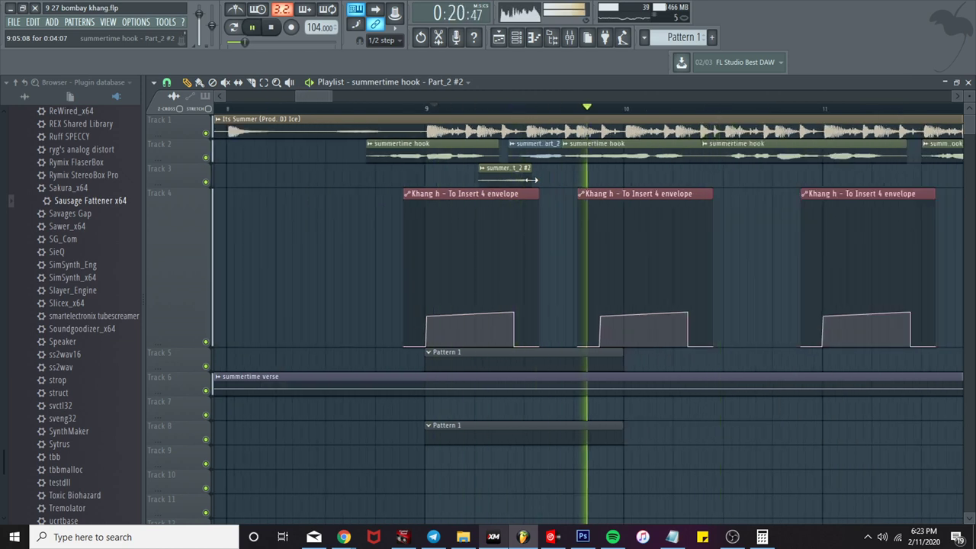
key("space")
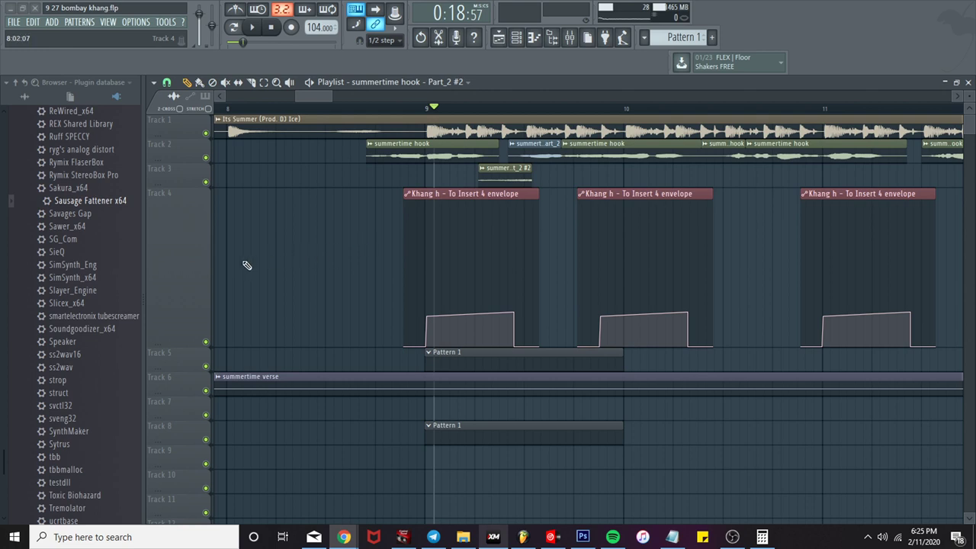
Step: Play the first hook from 8:11:20 and listen to the reverb clip leading into the Part_2 vocal
scroll(269, 270, "down", 3)
left_click(315, 109)
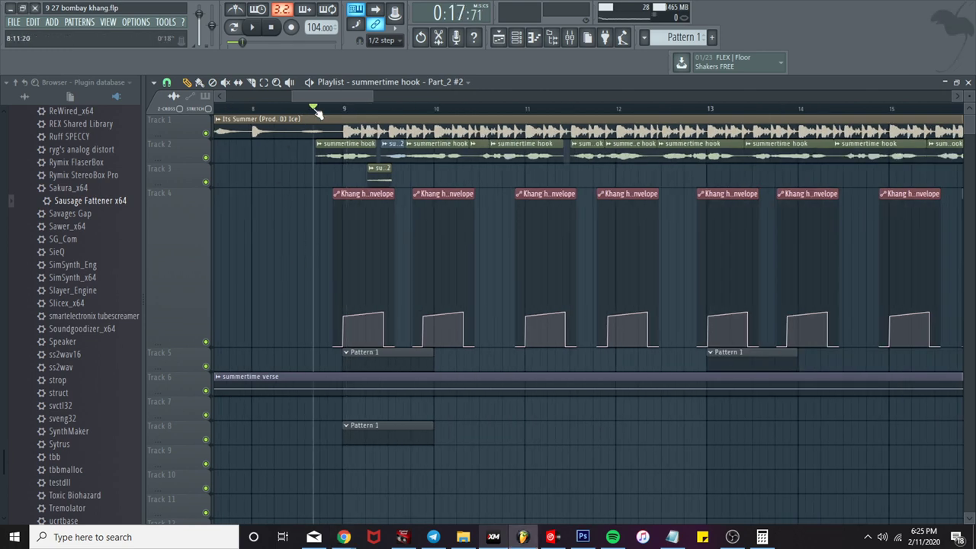
key("space")
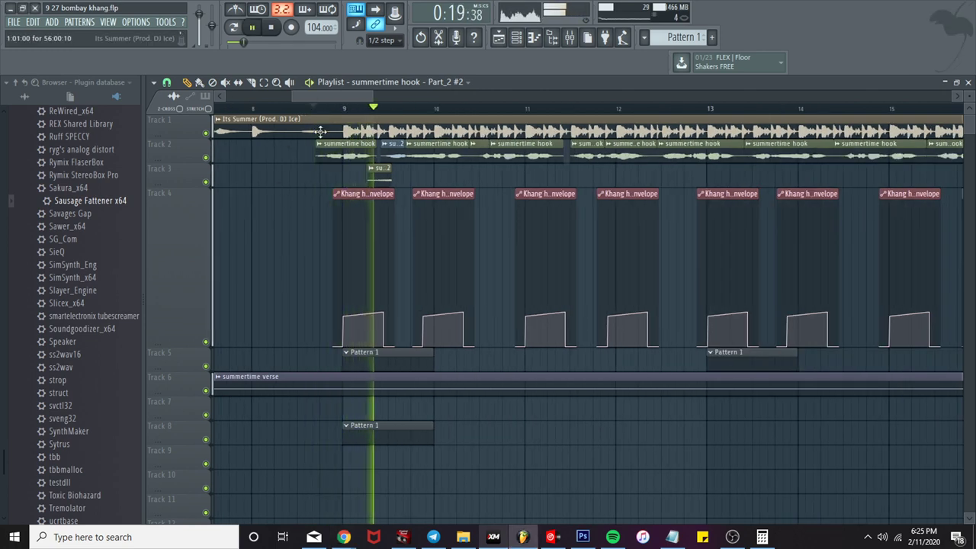
key("space")
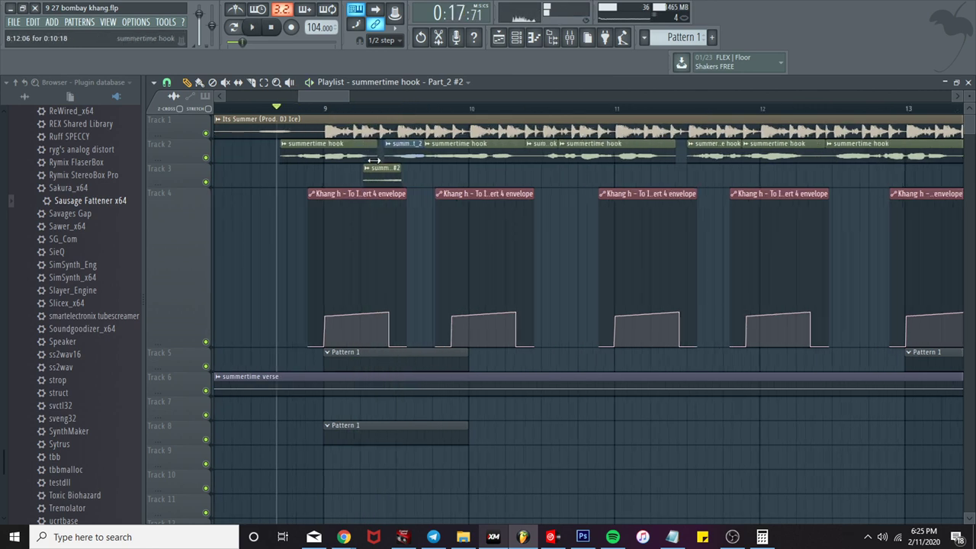
Step: Fine-tune the end of the Track 3 reverb clip to a length of 0:04:05, replaying the hook between adjustments
scroll(374, 160, "up", 2)
scroll(400, 187, "up", 3)
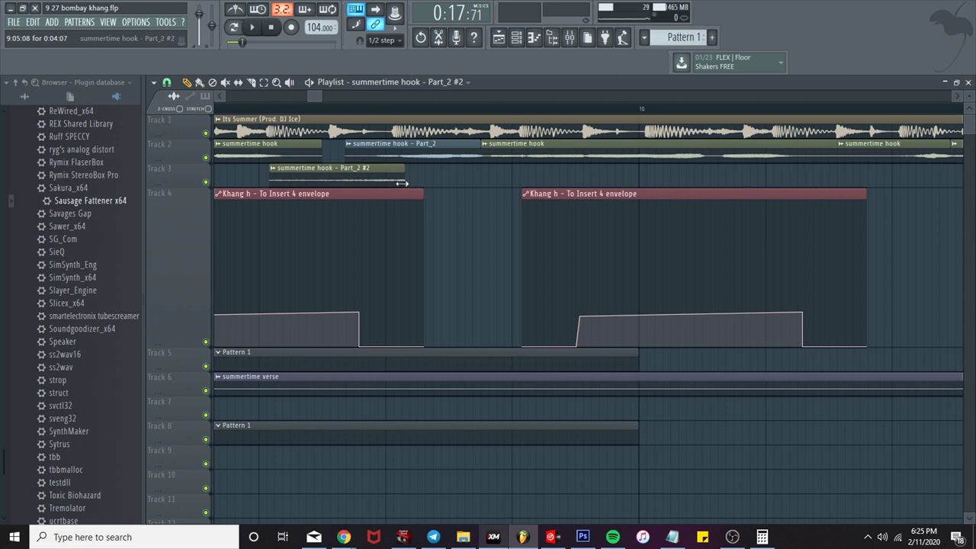
left_click_drag(401, 183, 390, 176)
key("space")
key("space")
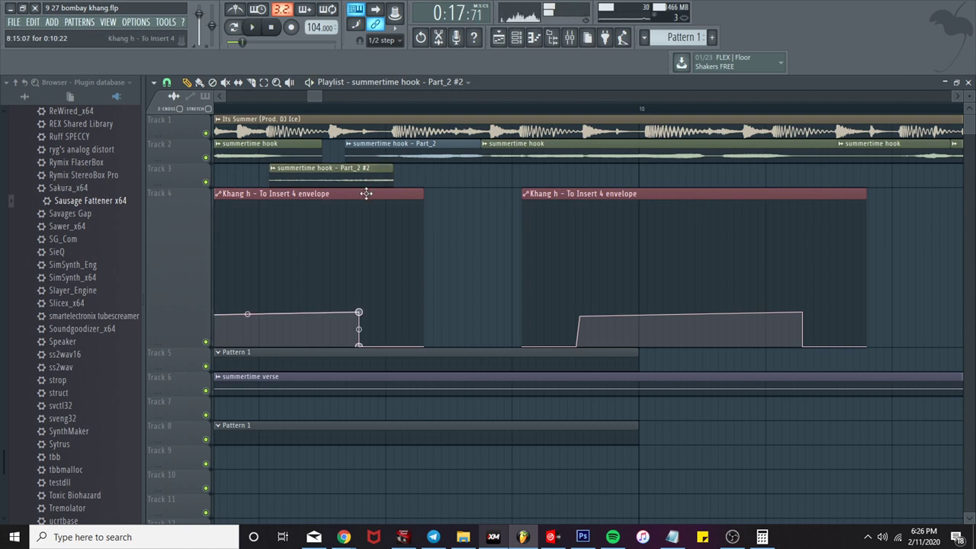
scroll(328, 163, "down", 3)
scroll(328, 114, "up", 2)
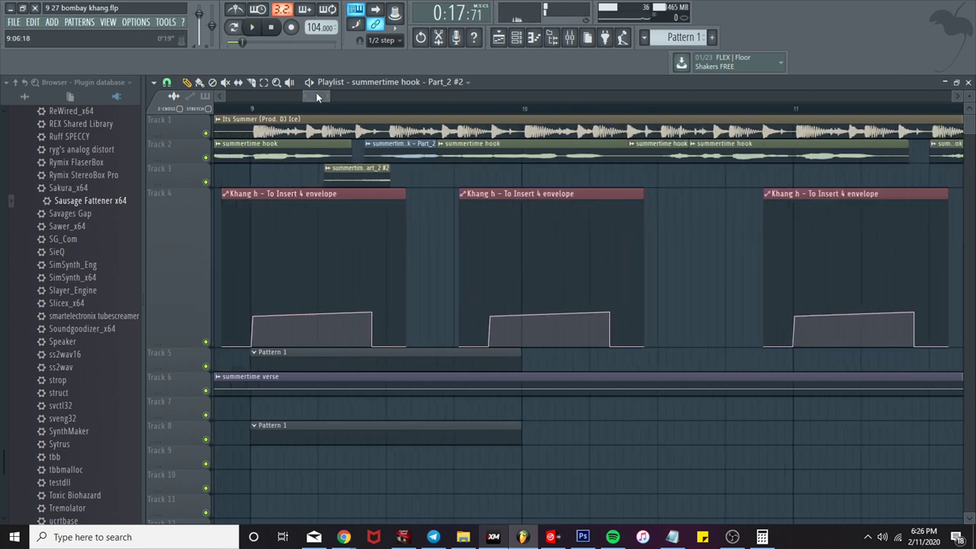
key("space")
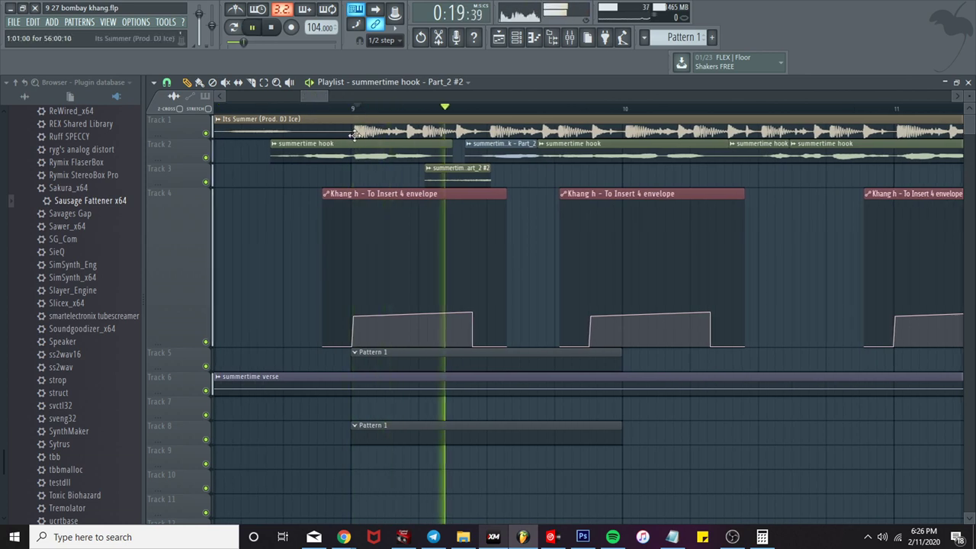
scroll(500, 186, "up", 2)
scroll(495, 183, "up", 1)
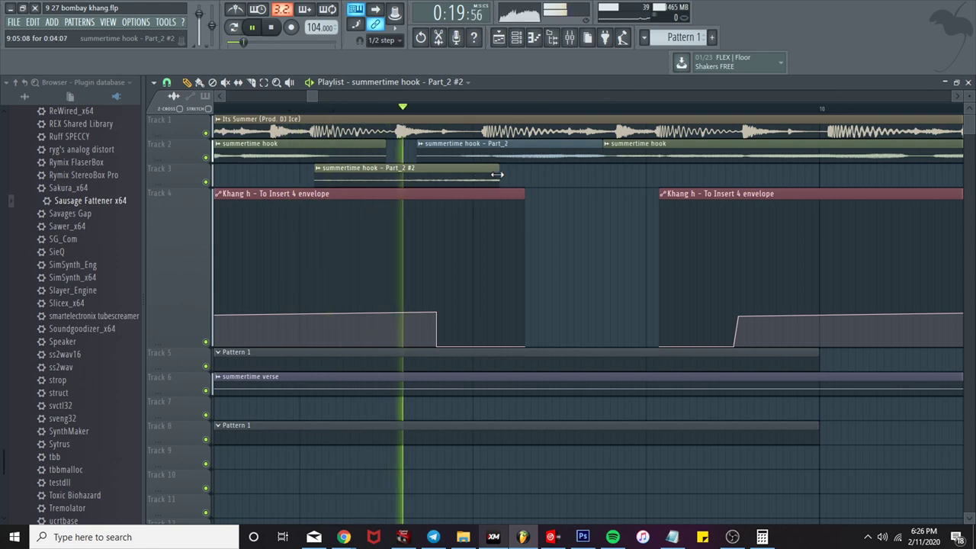
left_click_drag(481, 175, 495, 174)
scroll(494, 174, "down", 5)
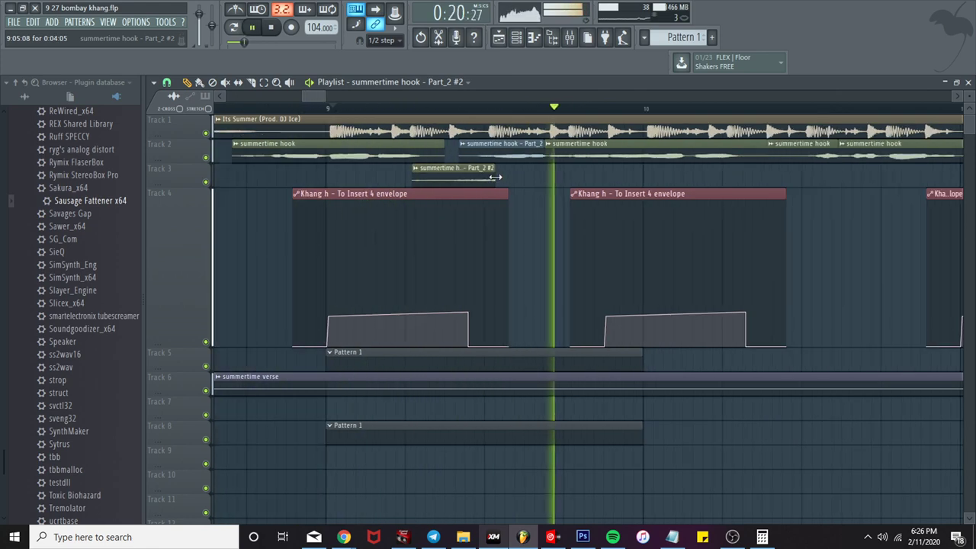
Step: Make the short summertime hook clip between bars 10 and 11 on Track 2 unique, saving it as sample "summertime hook - Part_3" in summertime stems
scroll(581, 180, "up", 4)
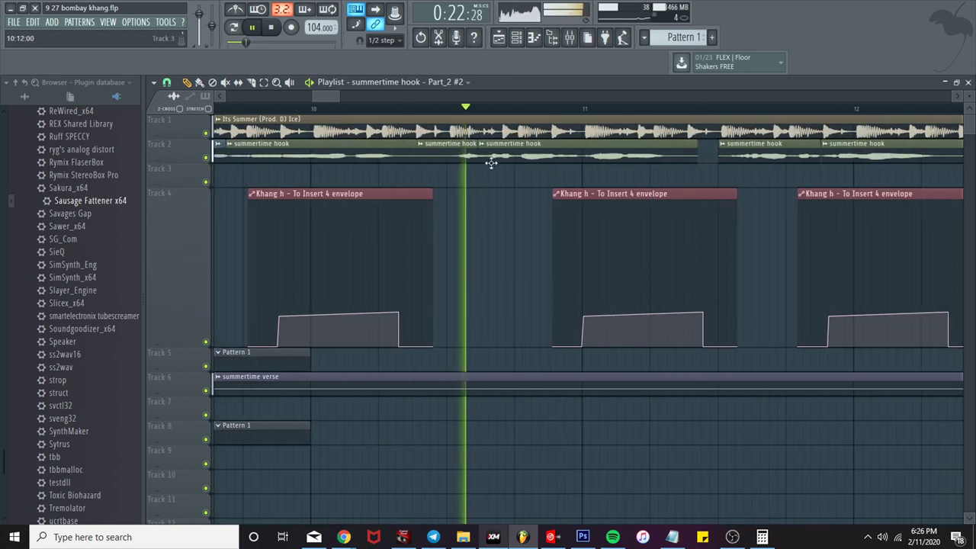
key("space")
double_click(449, 144)
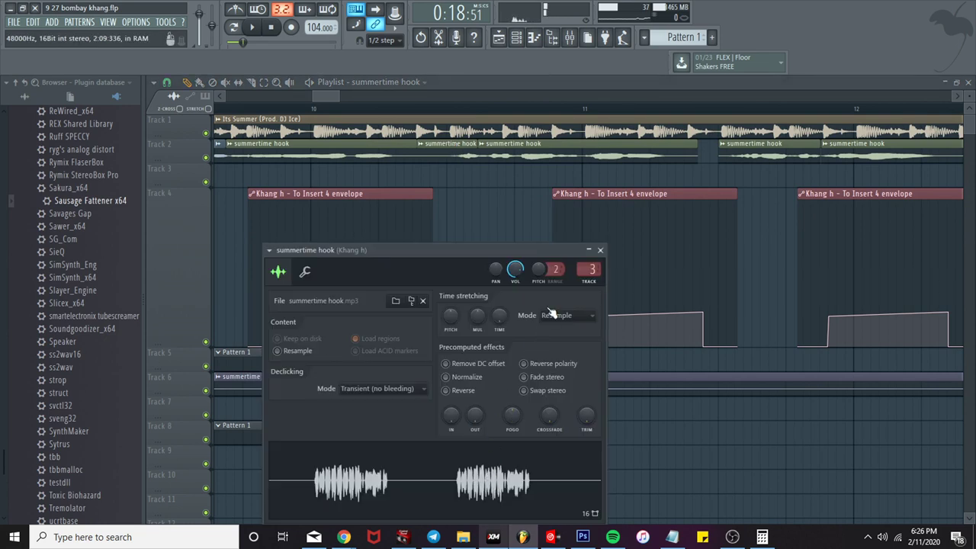
left_click(600, 250)
left_click(421, 143)
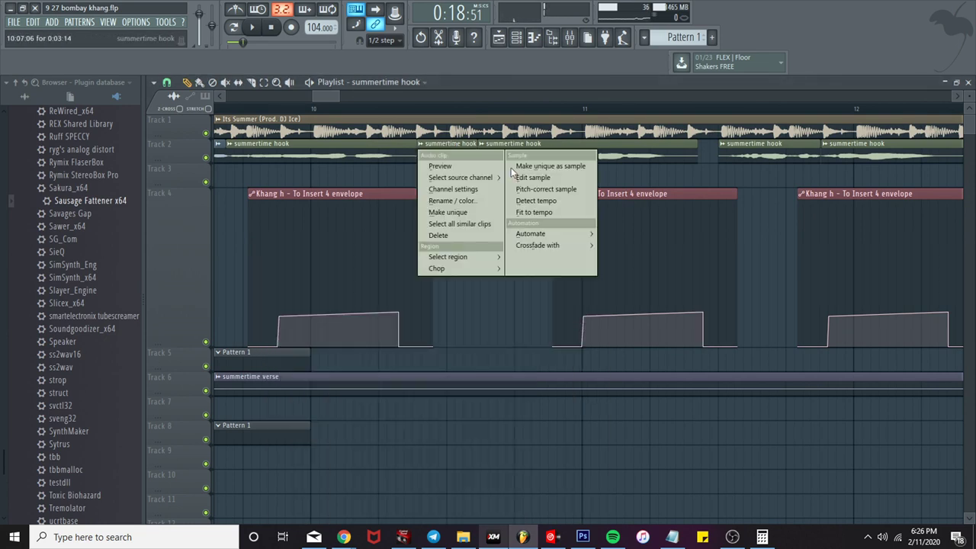
left_click(541, 168)
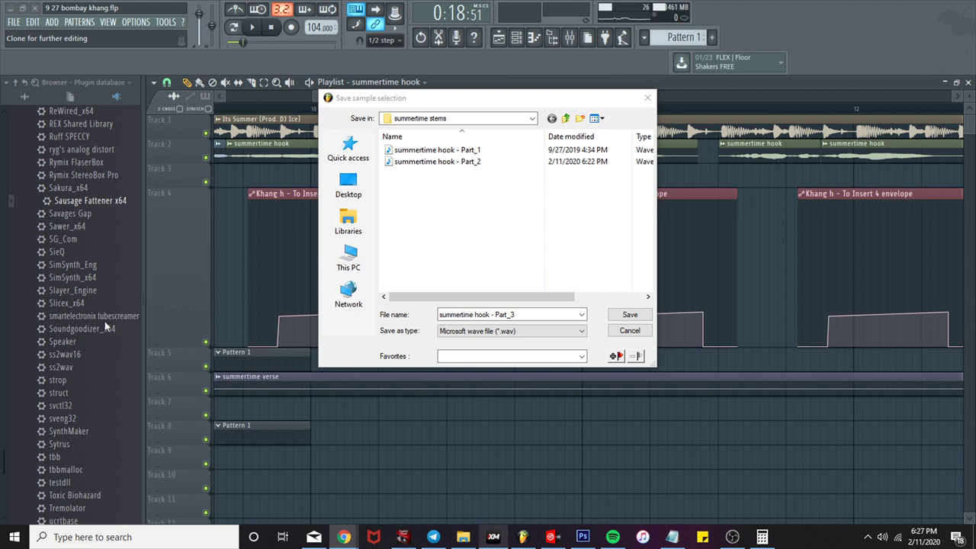
left_click(630, 315)
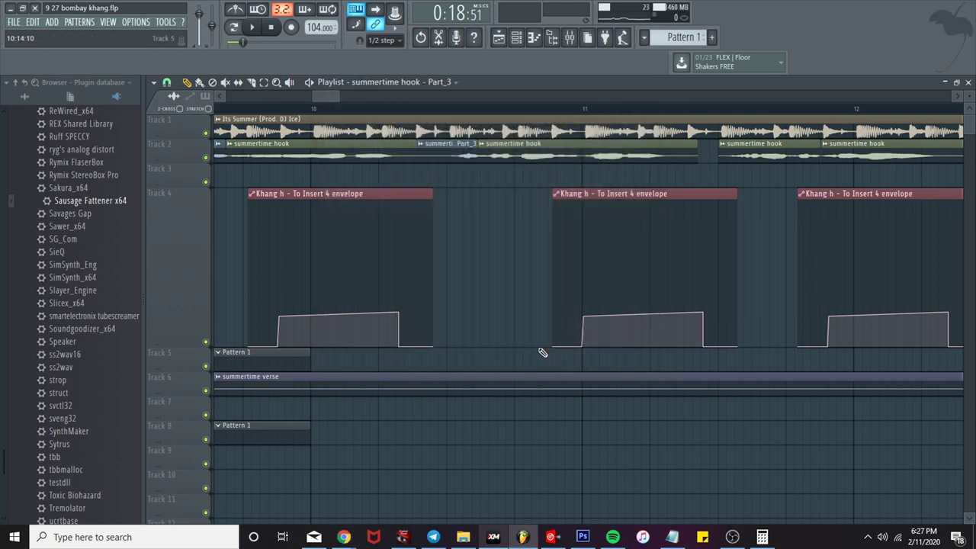
Step: Play the hook from 8:14:20 and listen to the Track 3 reverb clip leading into the next vocals
mouse_move(356, 337)
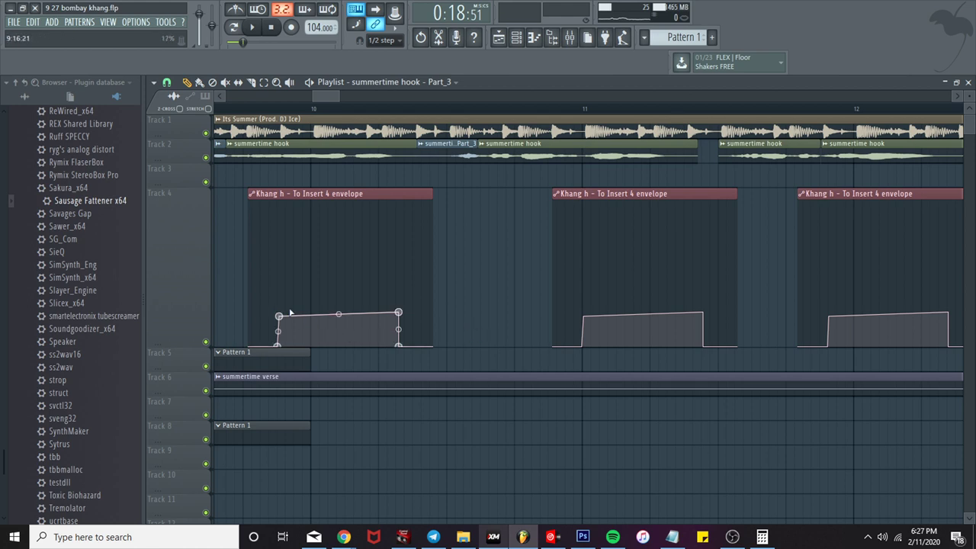
scroll(226, 244, "down", 2)
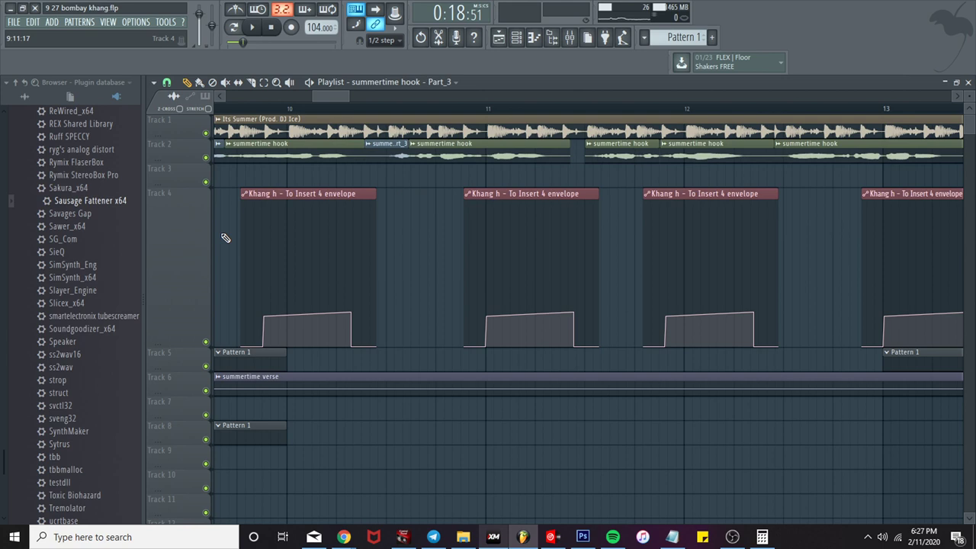
left_click_drag(344, 95, 334, 94)
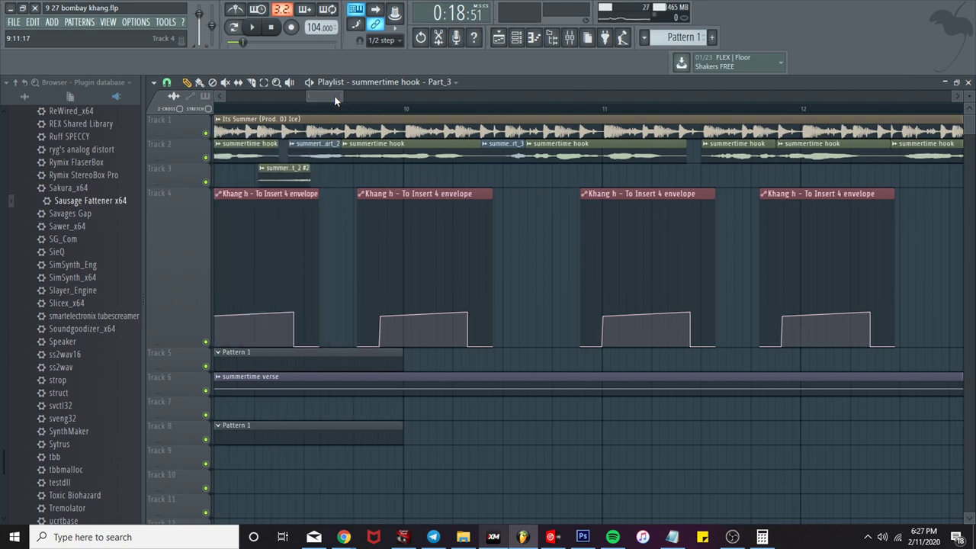
scroll(336, 123, "down", 2)
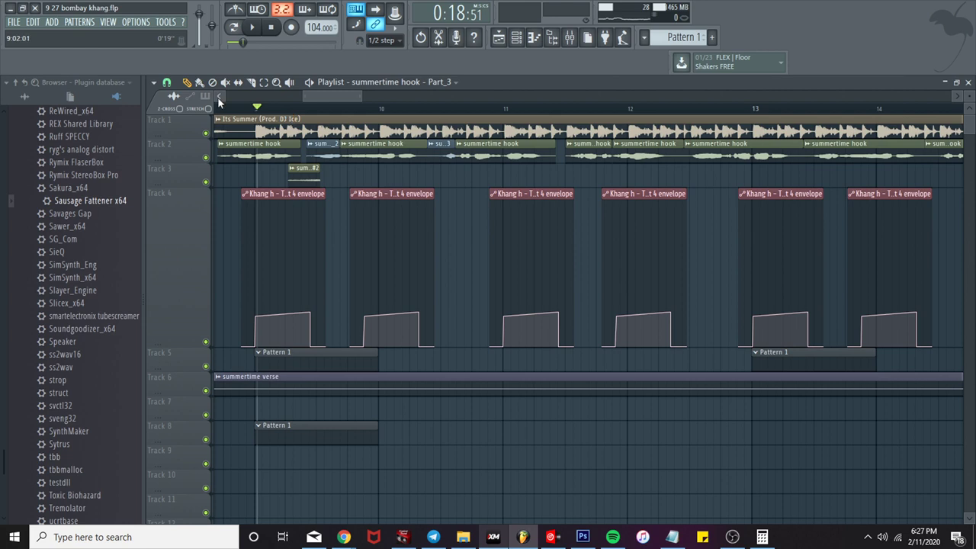
left_click(242, 108)
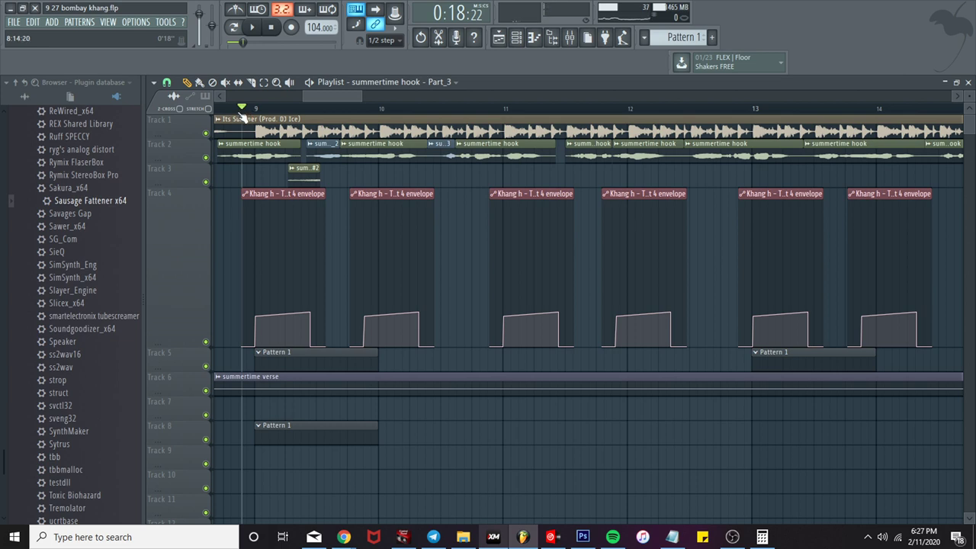
key("space")
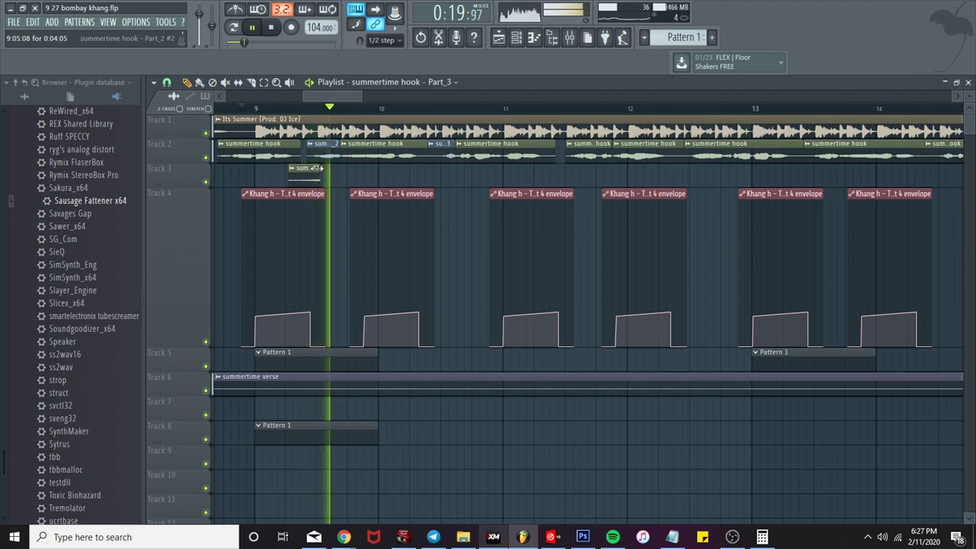
Step: Open the summertime hook - Part_3 sample from Track 2 in Edison and reverse it
scroll(447, 175, "up", 3)
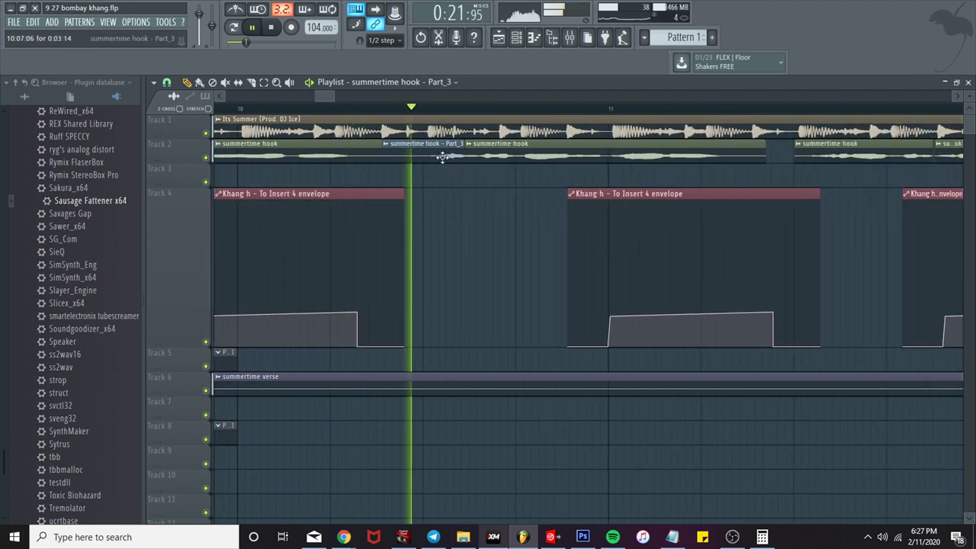
double_click(443, 157)
right_click(355, 401)
left_click(375, 436)
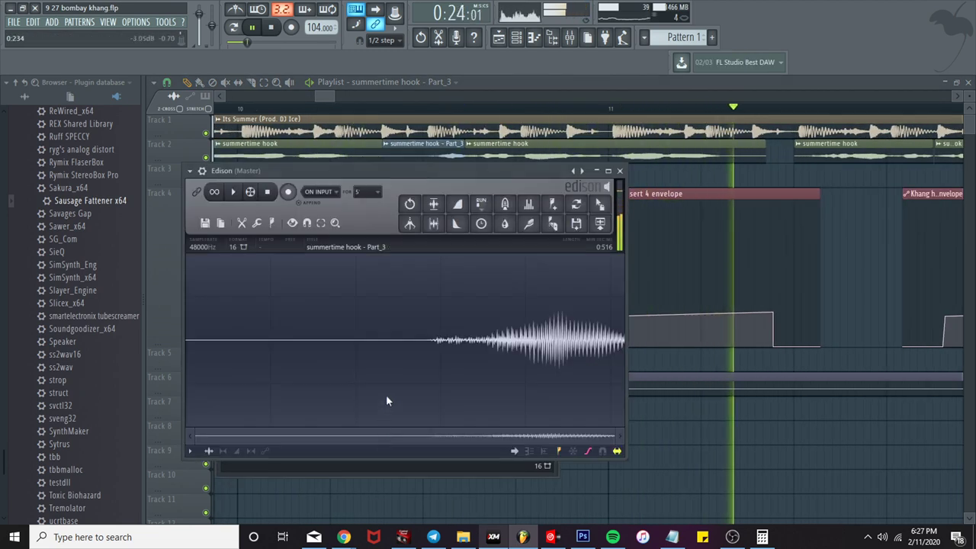
right_click(387, 396)
left_click(326, 354)
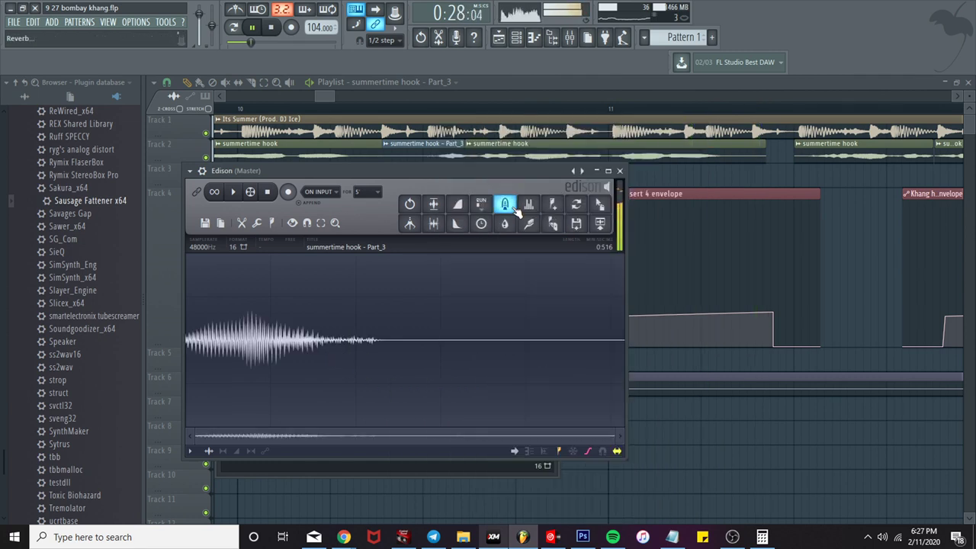
Step: Apply reverb to the reversed Part_3 sample, flip it back to its original direction and trim the side noise
left_click(505, 203)
left_click(601, 323)
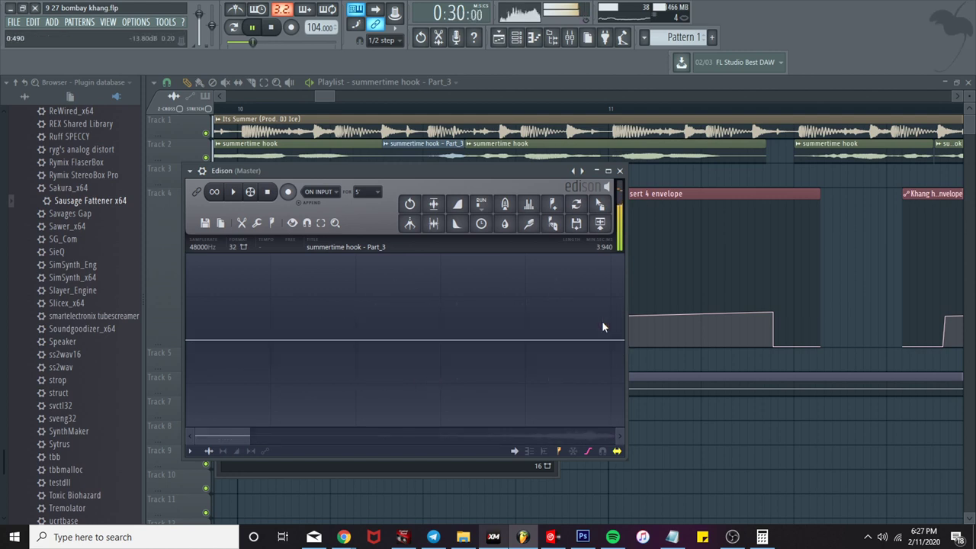
left_click(433, 224)
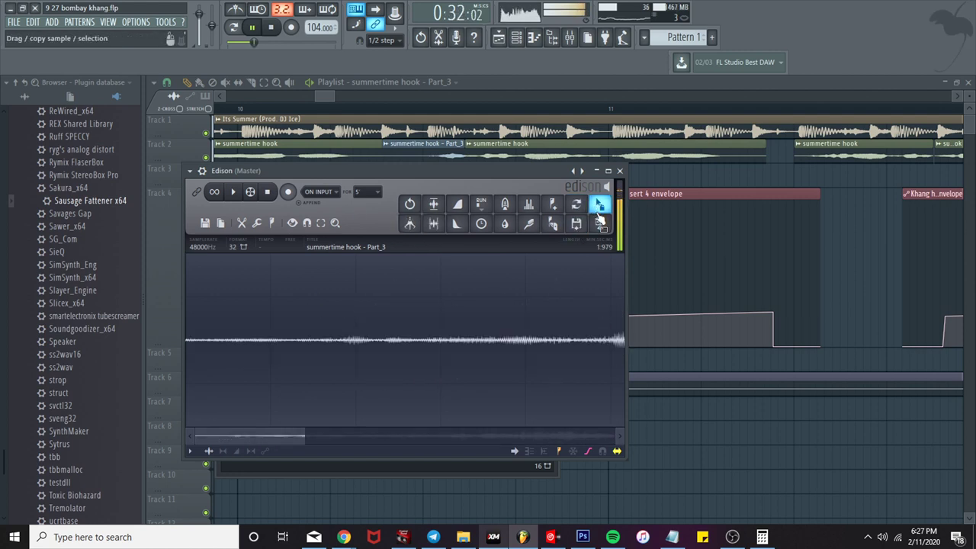
Step: Place the processed Part_3 sample on Track 3 at 10:05:11 under the Part_3 vocal and shorten it to a length of 0:04:20
left_click_drag(599, 207, 539, 375)
left_click_drag(464, 183, 379, 173)
key("space")
left_click_drag(639, 174, 447, 170)
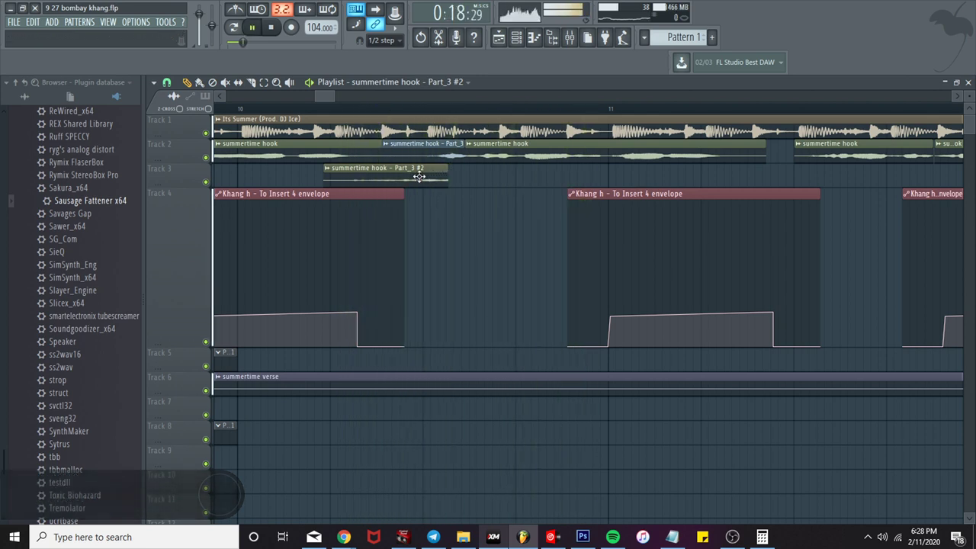
left_click_drag(421, 176, 436, 177)
left_click_drag(462, 172, 453, 173)
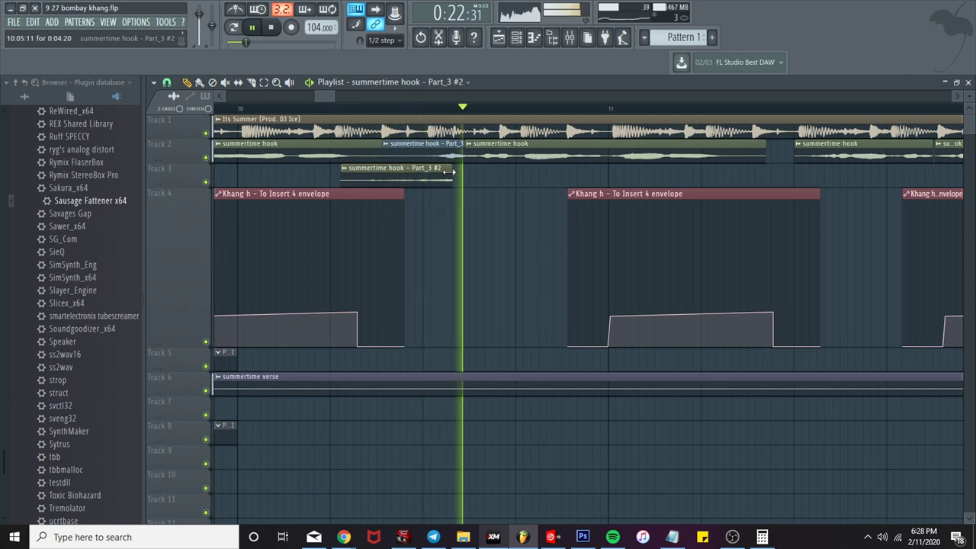
Step: Replay the hook from just before bar 8 and listen to both Track 3 reverb clips in context
scroll(444, 191, "down", 3)
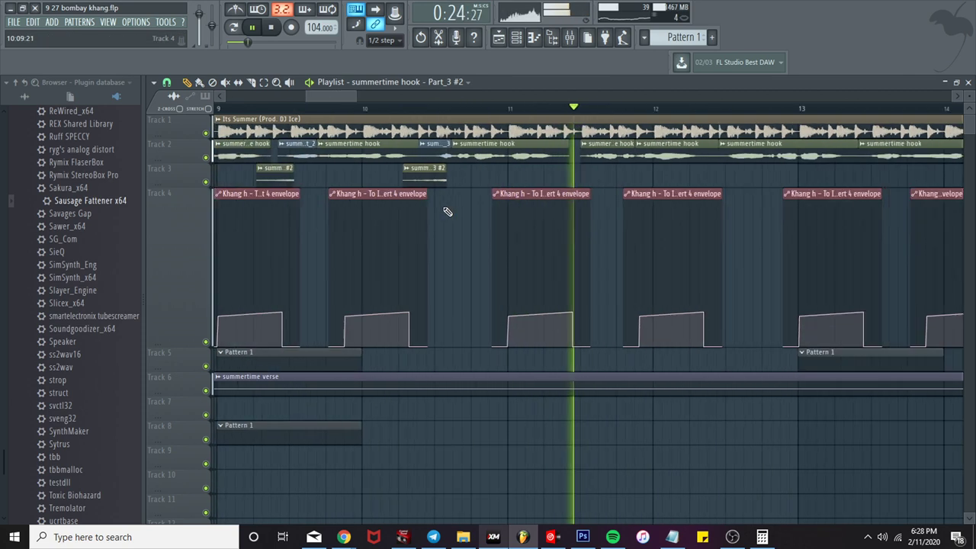
key("space")
key("space")
scroll(318, 114, "down", 3)
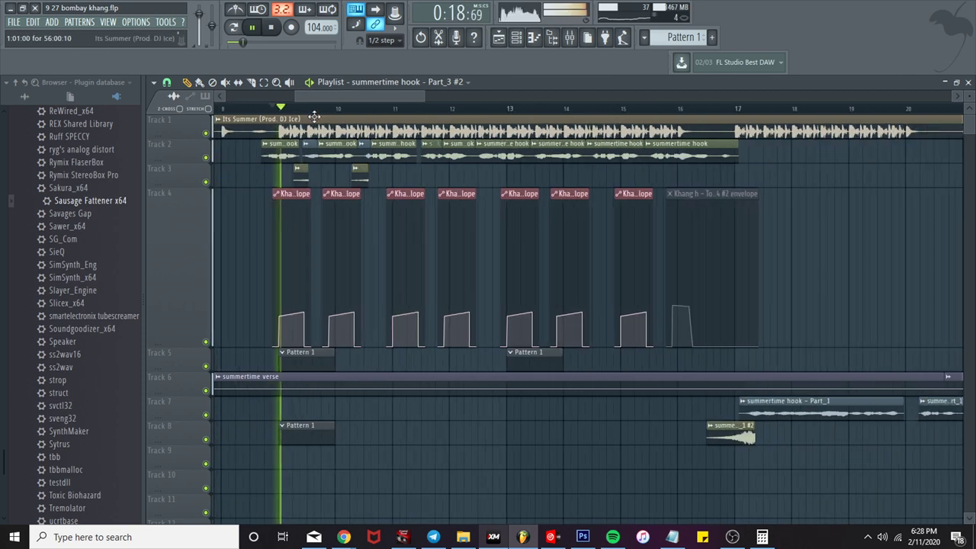
left_click(242, 109)
left_click(218, 110)
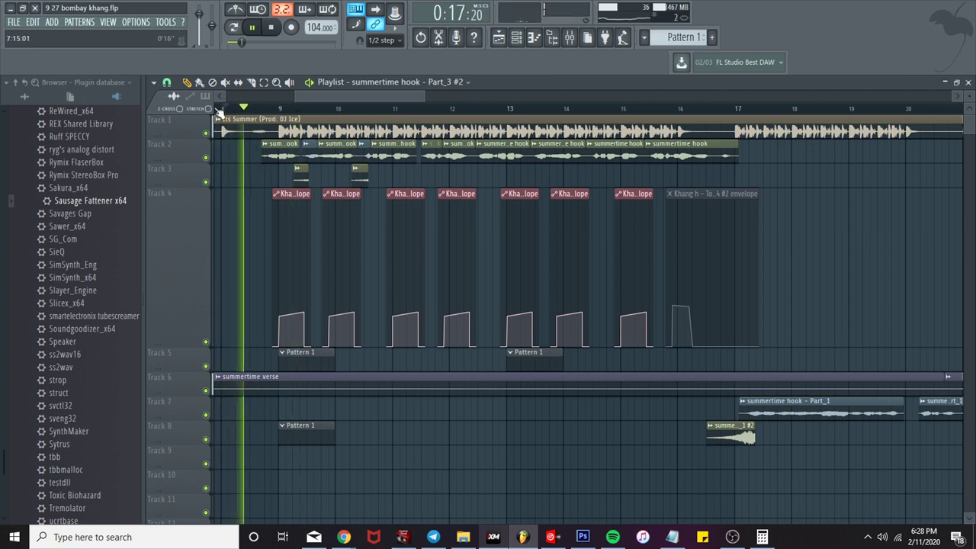
left_click_drag(330, 95, 310, 95)
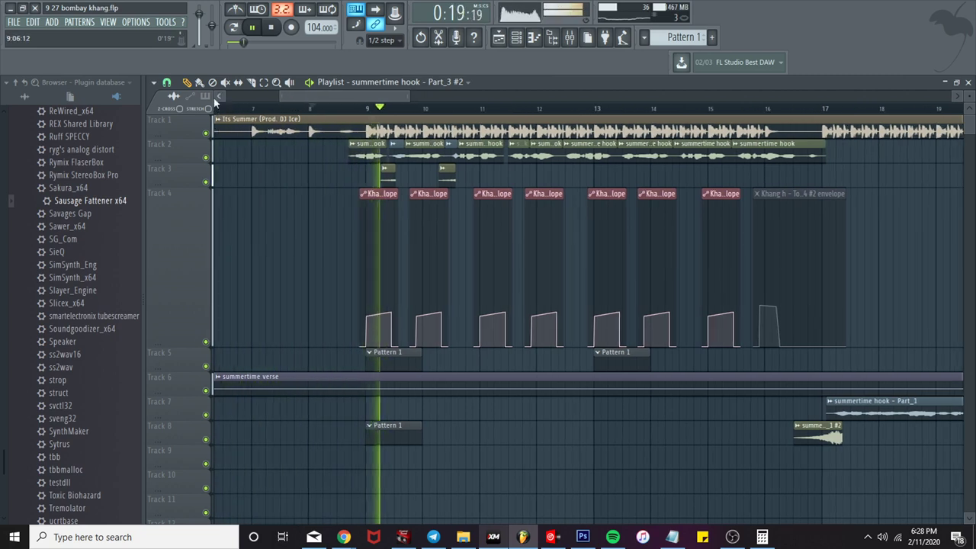
Step: Move the Part_2 reverb clip on Track 3 to 9:05:13 and shorten its end to a length of 0:04:01
scroll(384, 173, "up", 6)
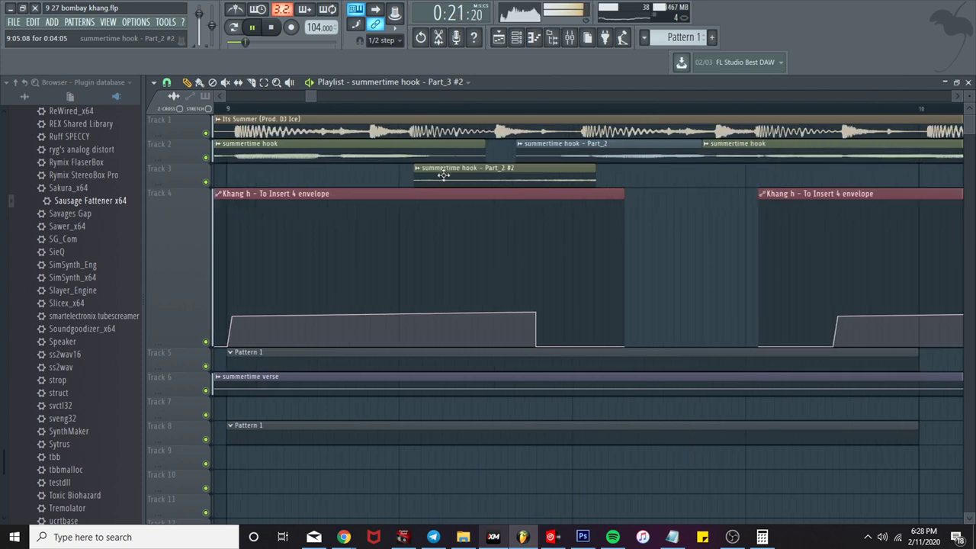
key("space")
key("space")
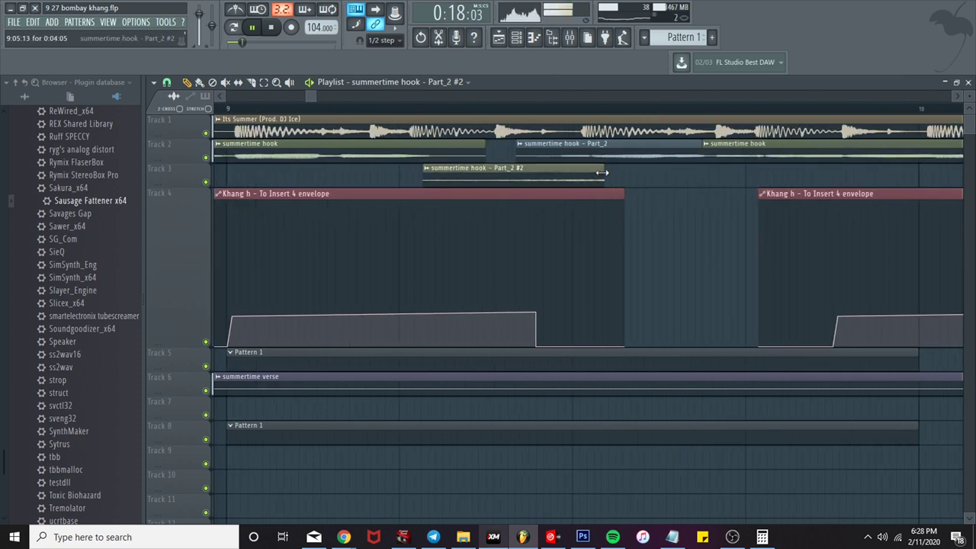
left_click_drag(604, 173, 595, 173)
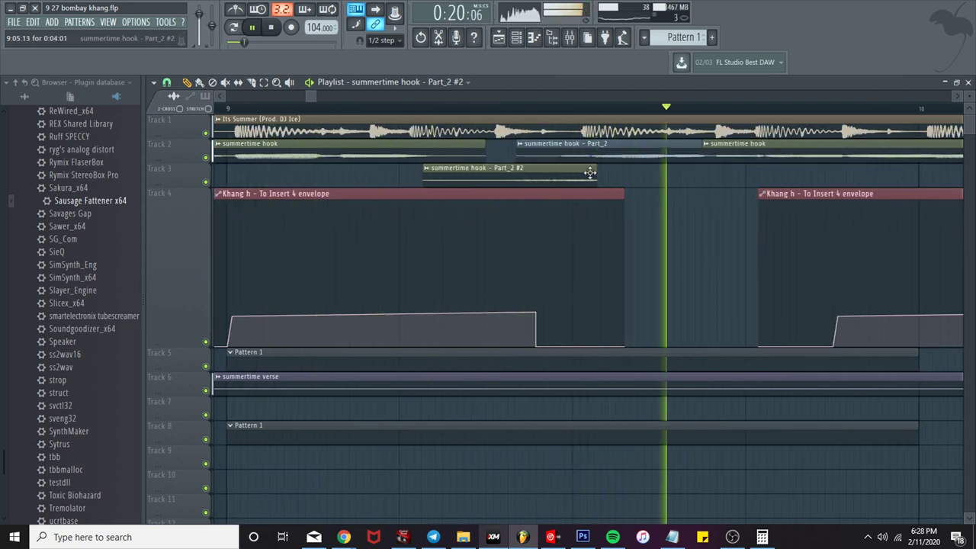
Step: Nudge the Part_3 reverb clip on Track 3 slightly forward and replay the hook to check its timing
scroll(588, 175, "down", 3)
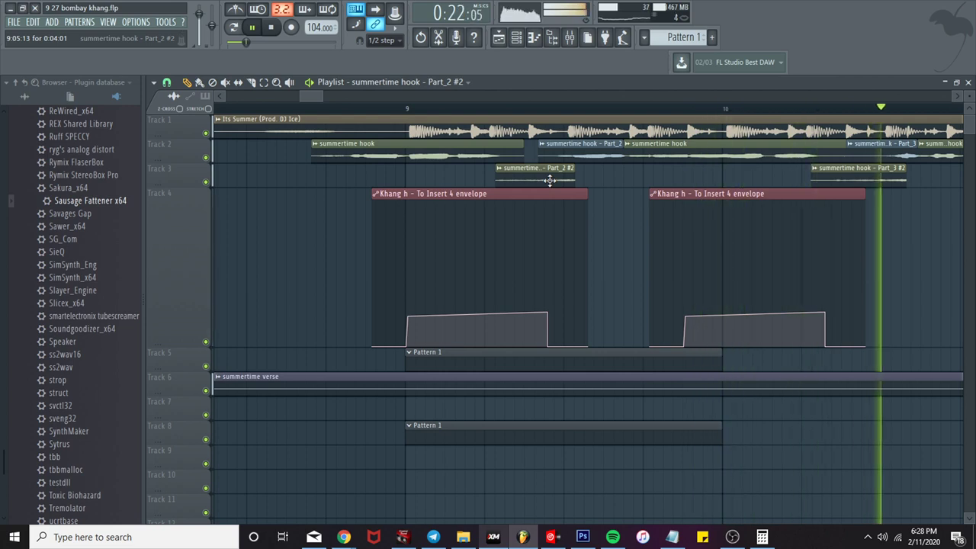
scroll(549, 180, "down", 3)
scroll(675, 179, "up", 5)
left_click(668, 176)
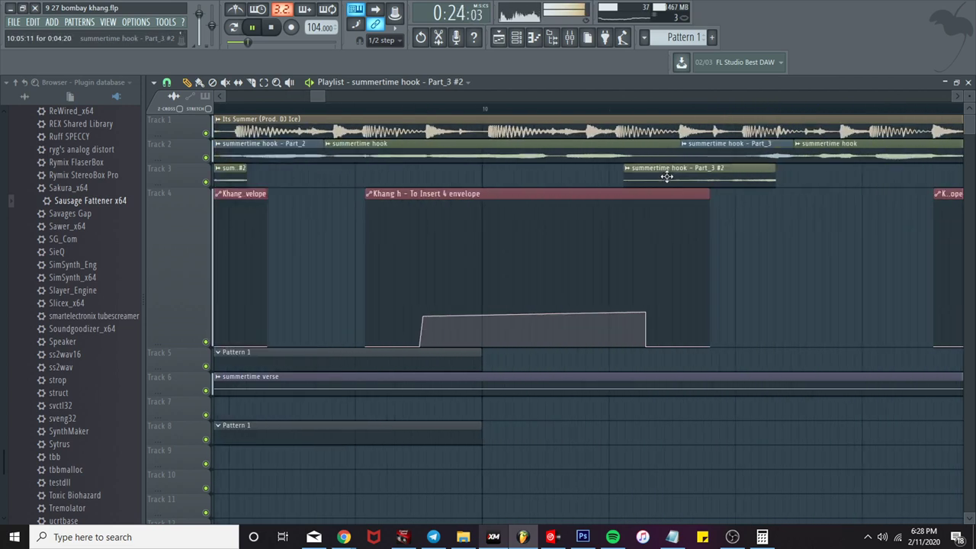
key("space")
key("space")
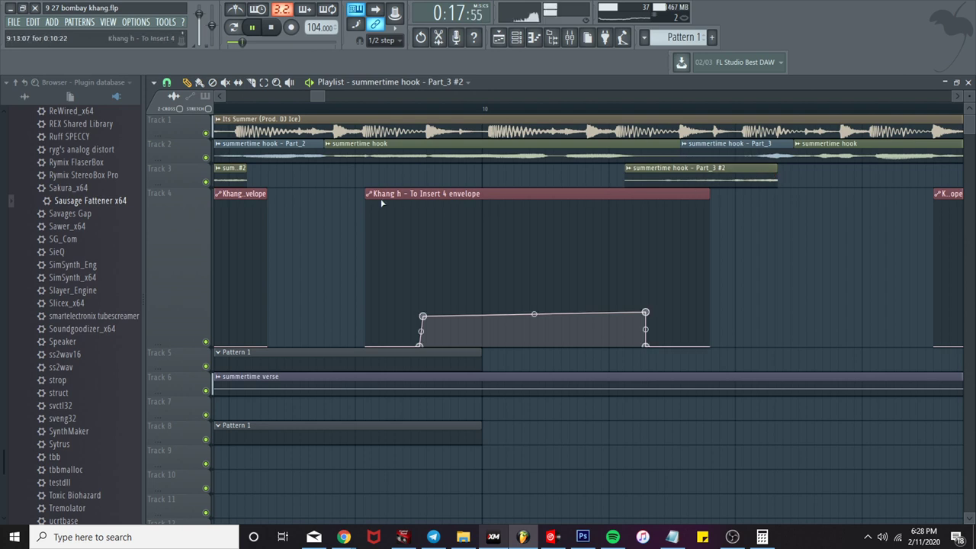
scroll(319, 157, "down", 7)
left_click_drag(335, 92, 316, 93)
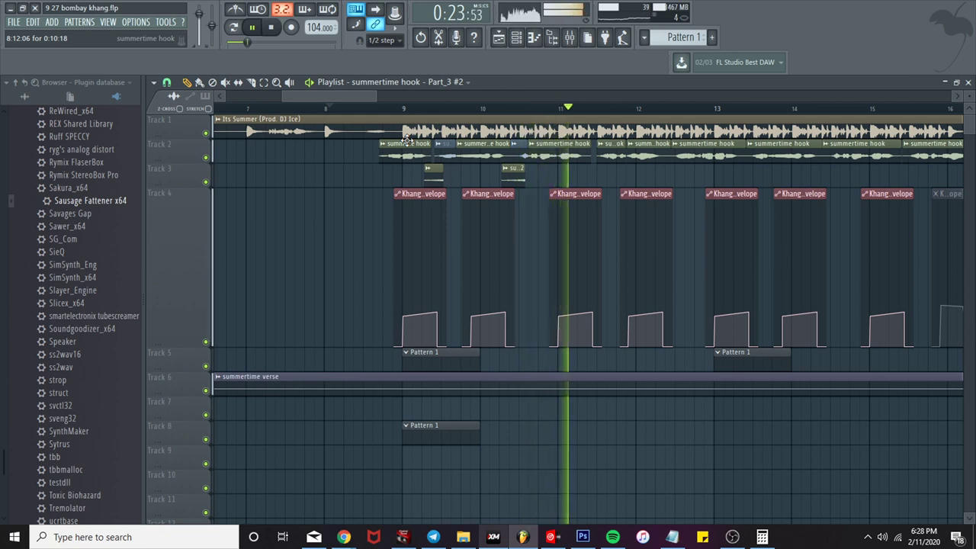
key("space")
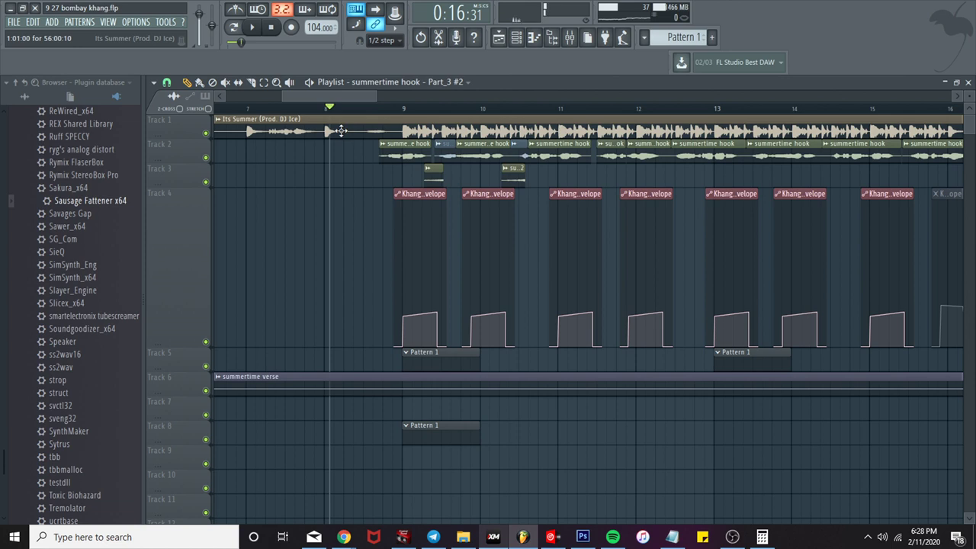
Step: Slice the first summertime hook clip on Track 2 about 0:01:20 after its start, replaying the opening to find the cut
scroll(366, 133, "up", 2, "ctrl")
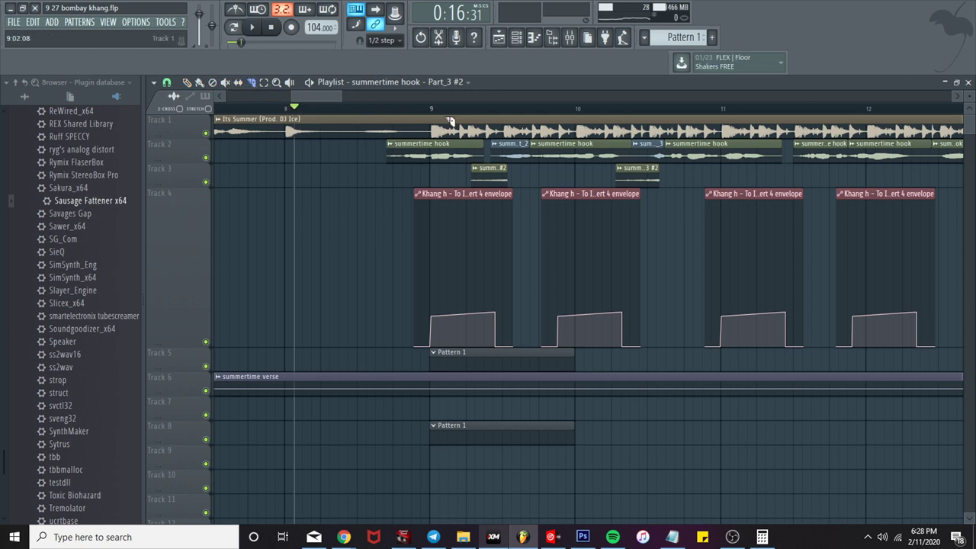
key("space")
scroll(419, 187, "up", 4, "ctrl")
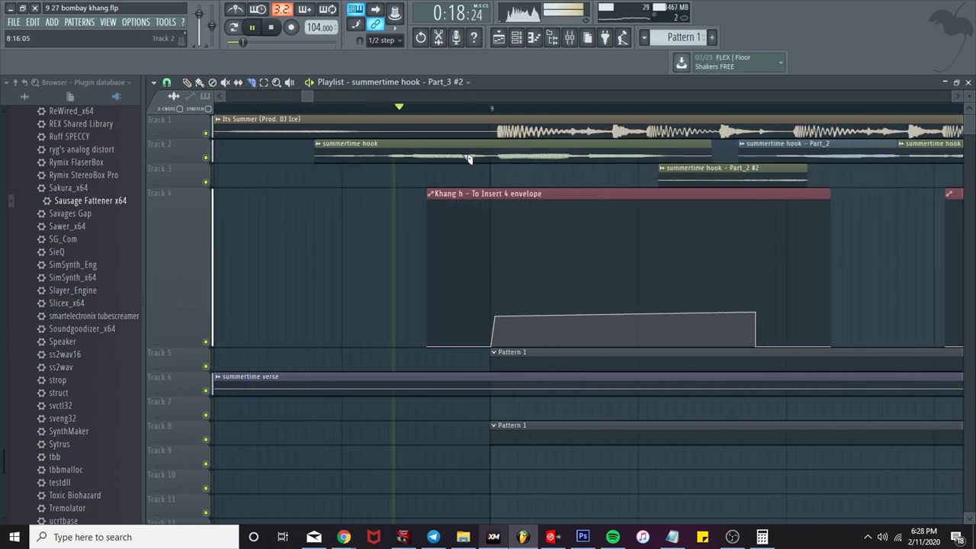
key("space")
left_click(333, 109)
key("space")
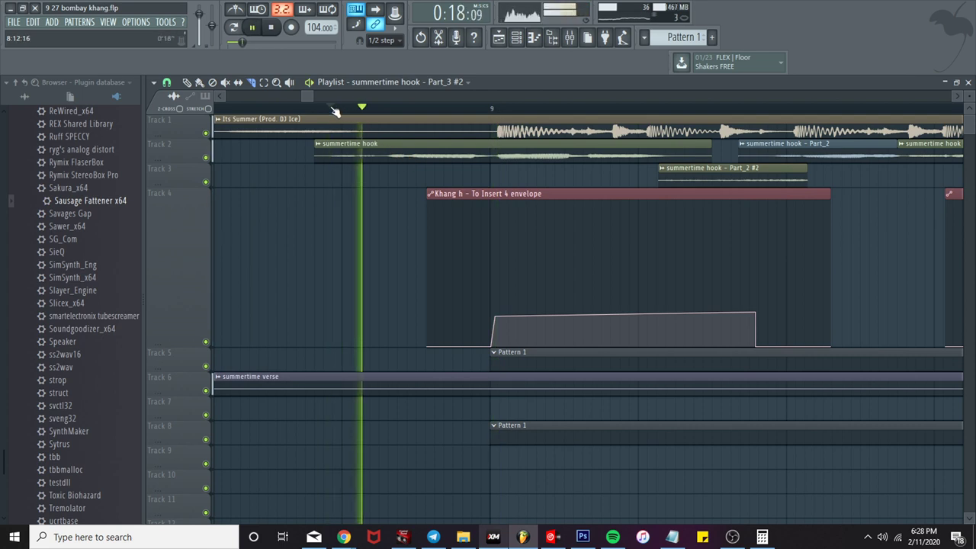
key("space")
key("space")
left_click_drag(383, 140, 382, 161)
key("space")
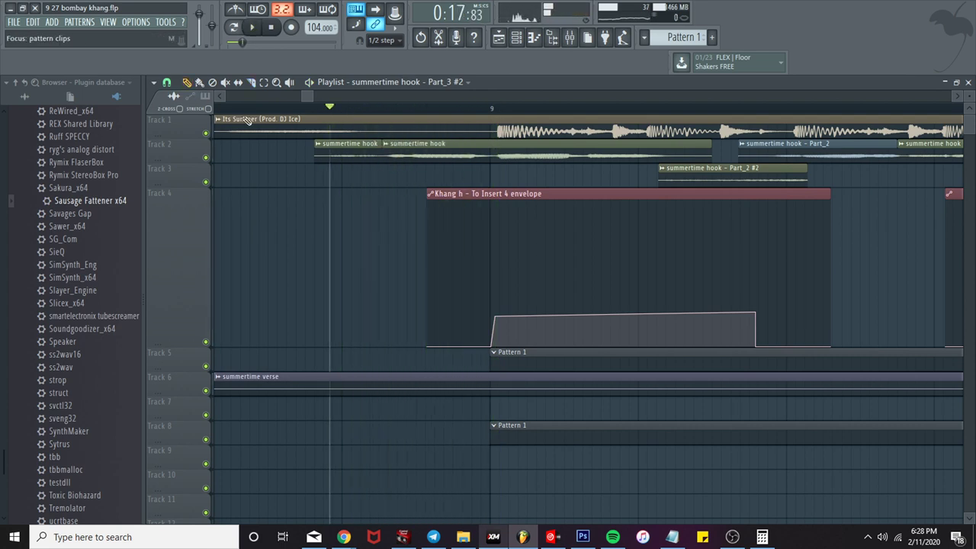
Step: Make the short opening hook slice on Track 2 unique, saving it as sample "summertime hook - Part_4"
left_click(318, 144)
left_click(437, 169)
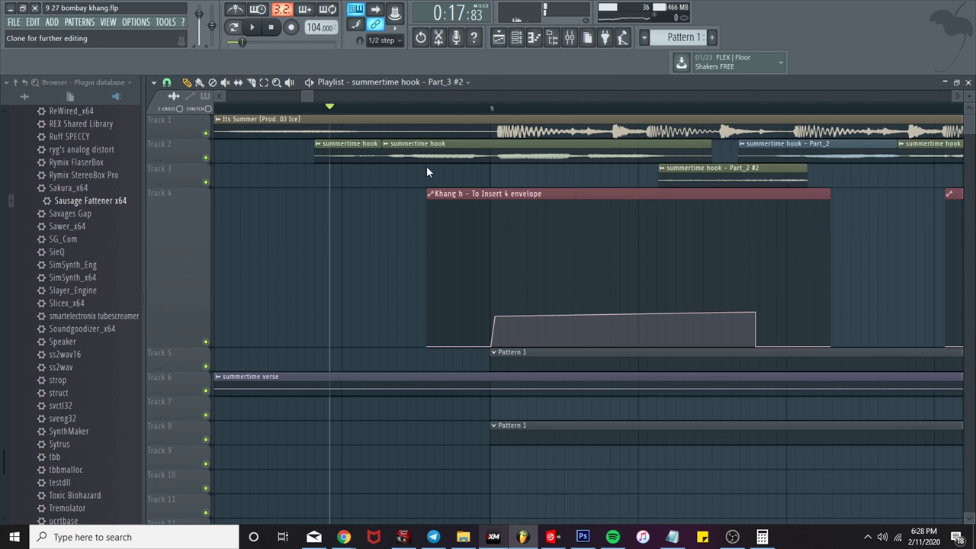
left_click(631, 312)
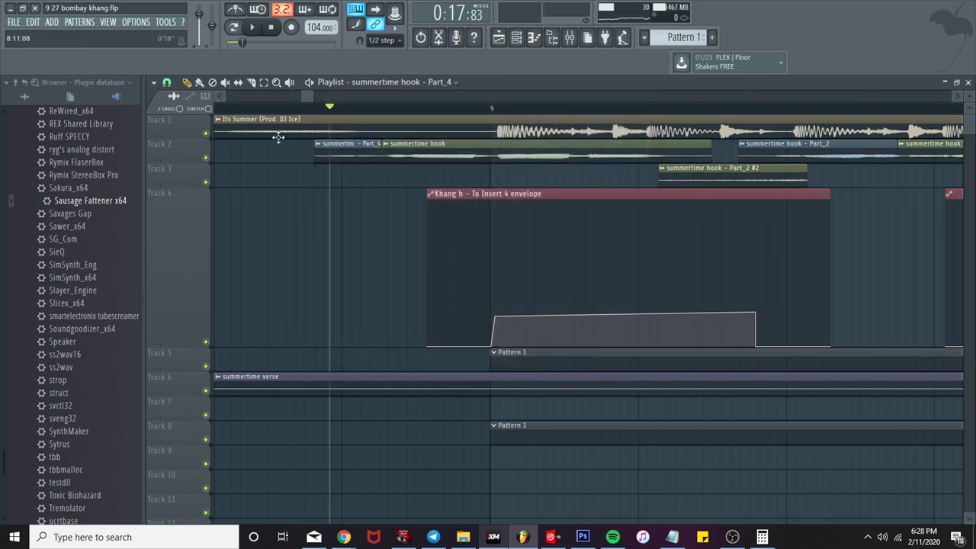
Step: Open the Part_4 sample in Edison and give it reverse reverb by reversing it, applying reverb and reversing it back
right_click(375, 462)
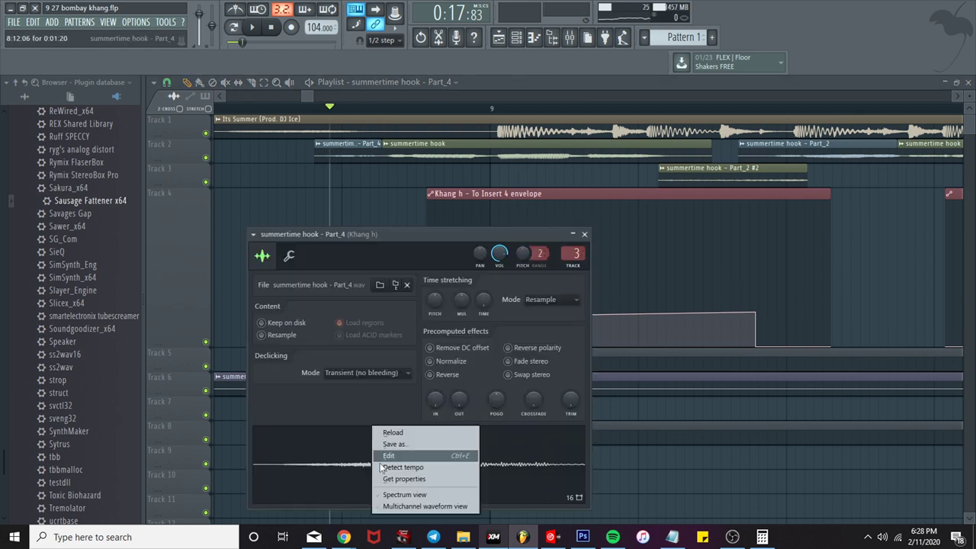
left_click(395, 463)
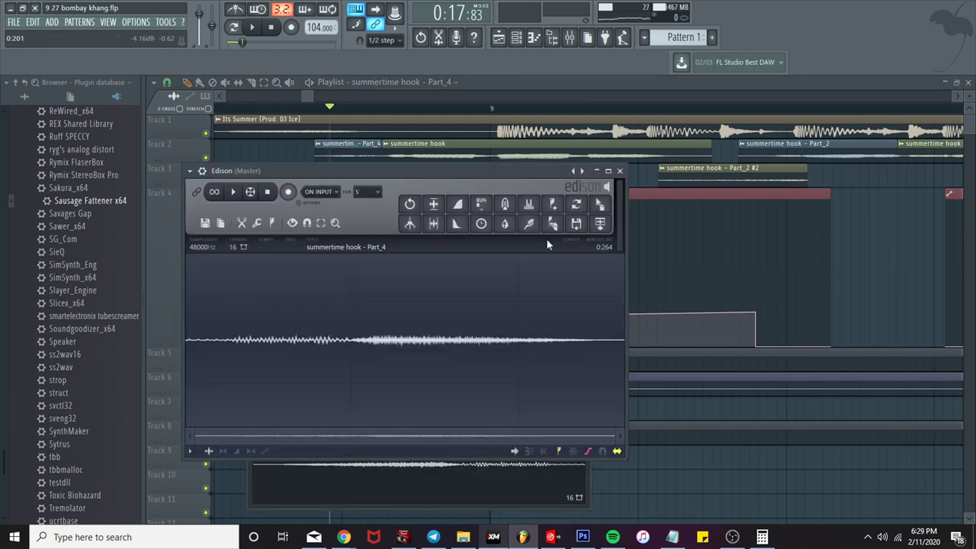
left_click(504, 205)
left_click(603, 328)
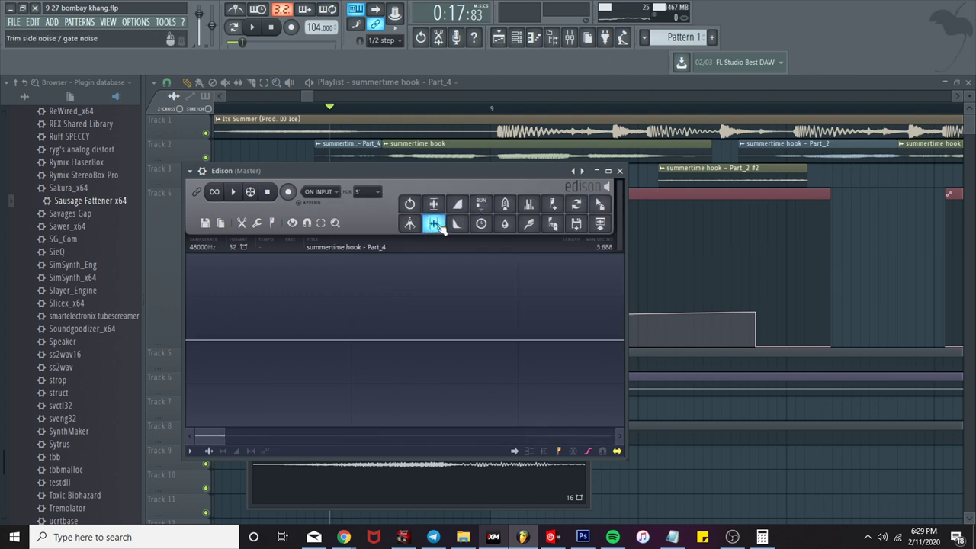
Step: Place the processed Part_4 sample on Track 3 at 8:09:01, leading into the first hook vocal, and play it
left_click_drag(610, 206, 229, 165)
left_click_drag(329, 203, 373, 199)
key("space")
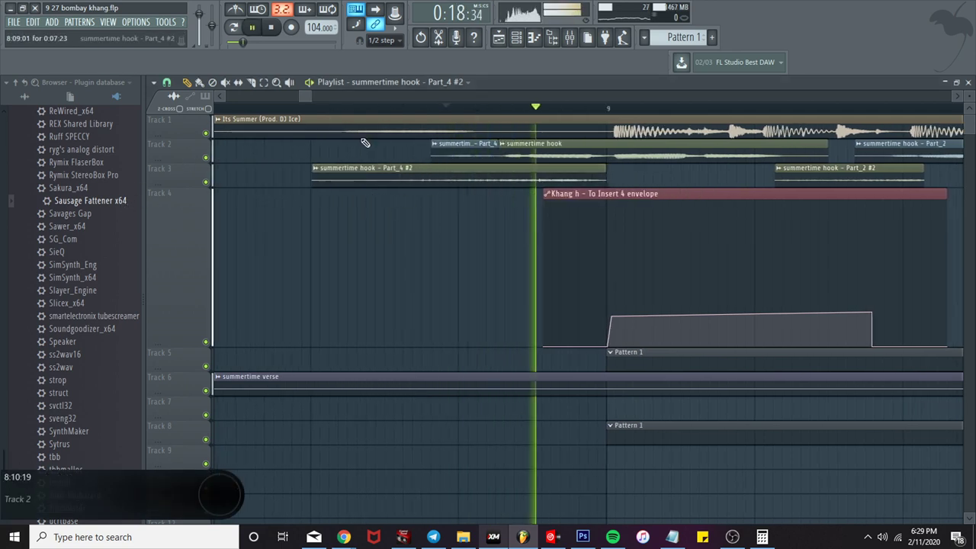
Step: Try the Part_4 reverse-reverb clip on Track 3 earlier at 8:06:03, with its length shortened to 0:06:23
left_click_drag(297, 109, 169, 114)
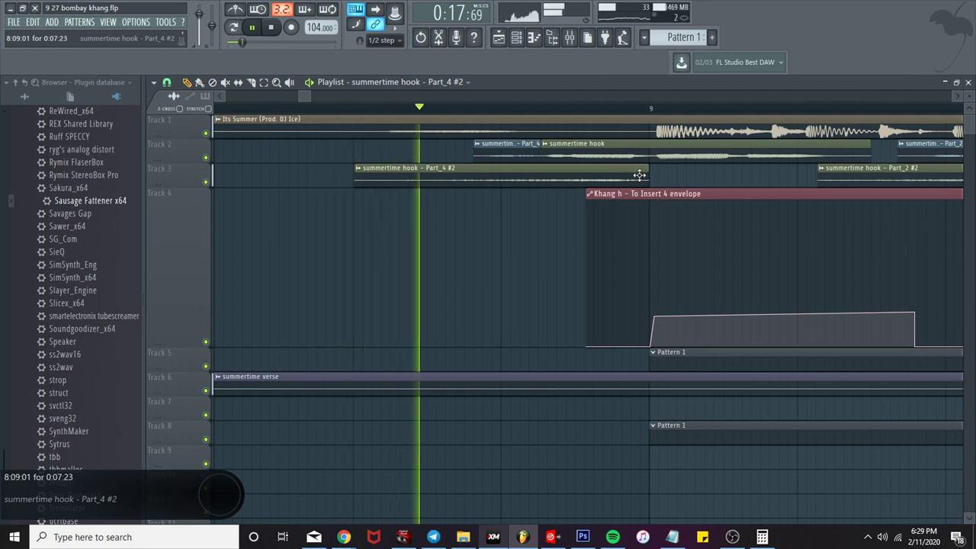
left_click_drag(616, 172, 525, 178)
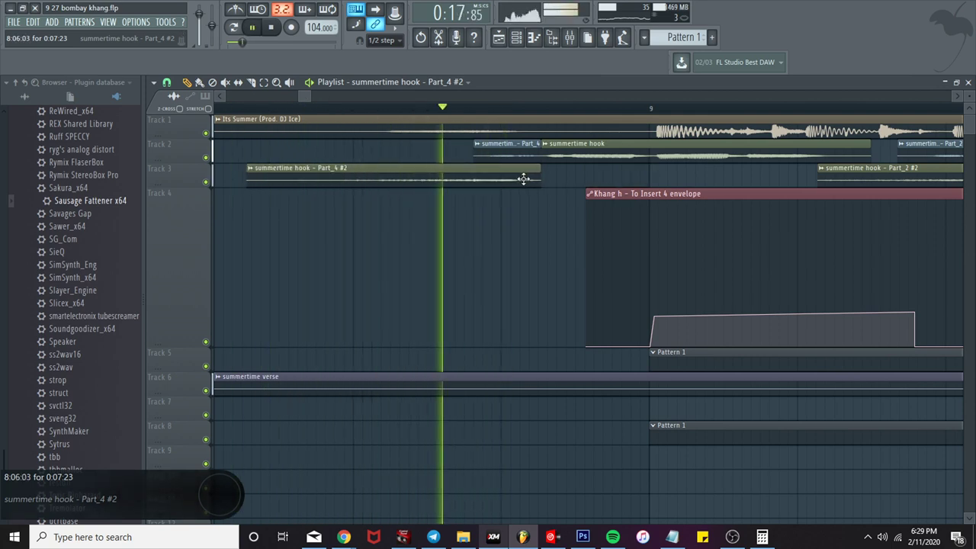
scroll(523, 178, "down", 3)
left_click_drag(412, 112, 172, 116)
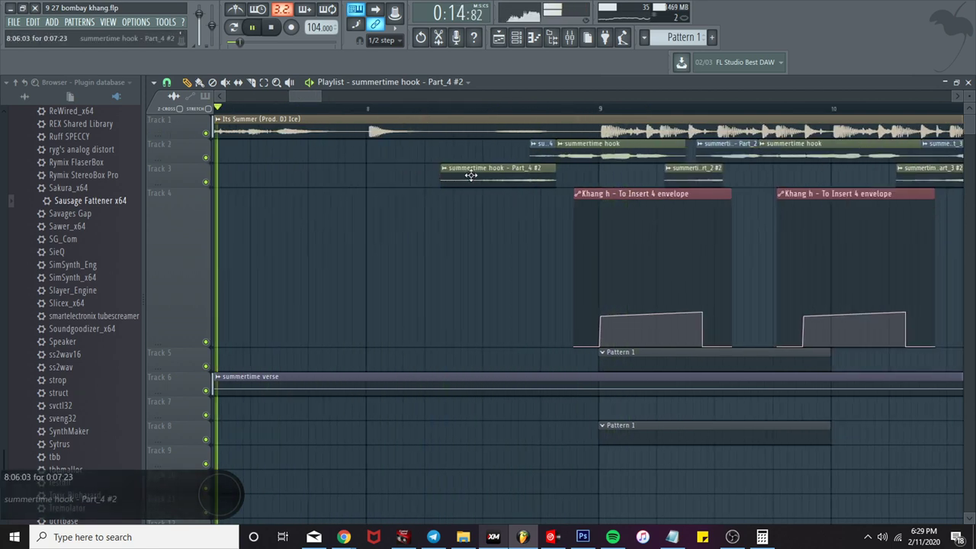
left_click_drag(542, 176, 539, 176)
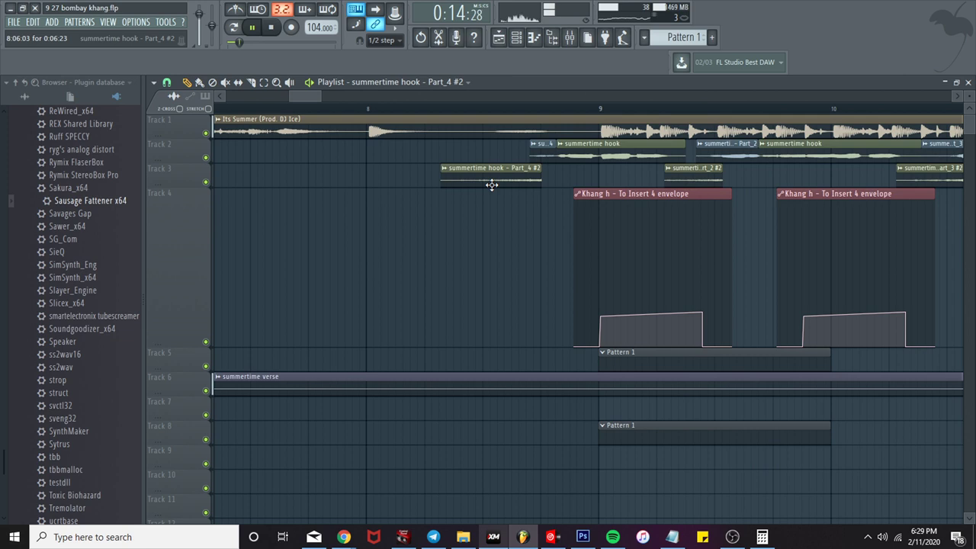
Step: Try the Part_4 reverse-reverb clip at 8:09:12 with its end trimmed to the first hook phrase, and play it
left_click_drag(480, 181, 529, 181)
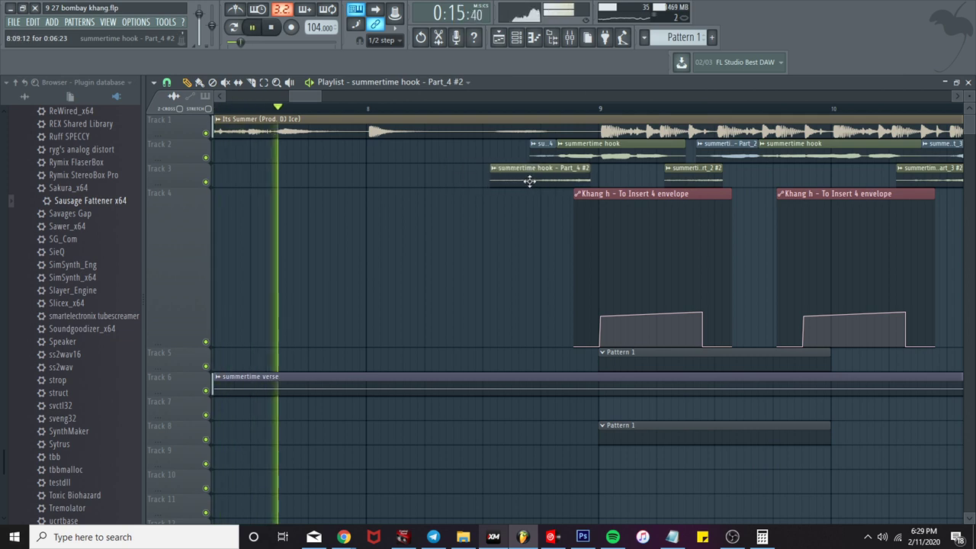
left_click_drag(588, 177, 542, 177)
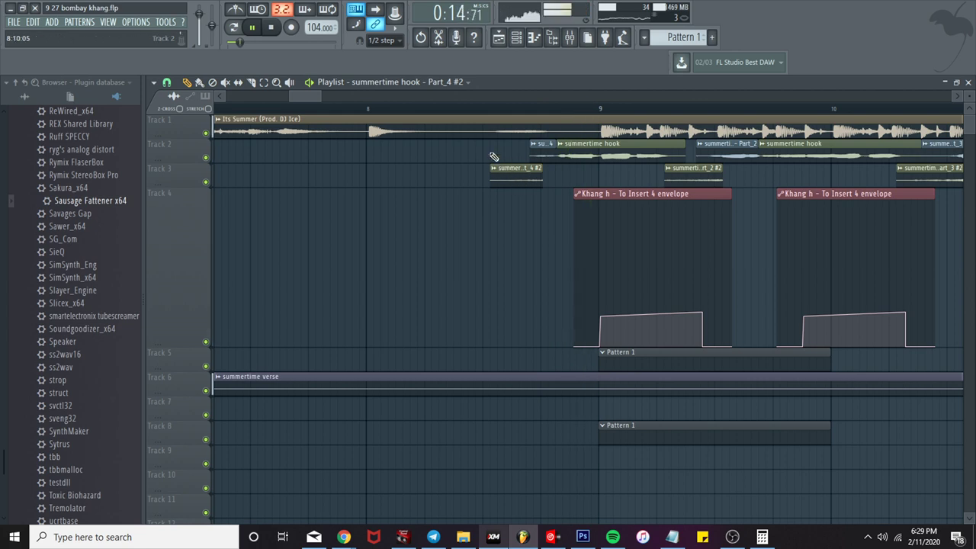
left_click(429, 108)
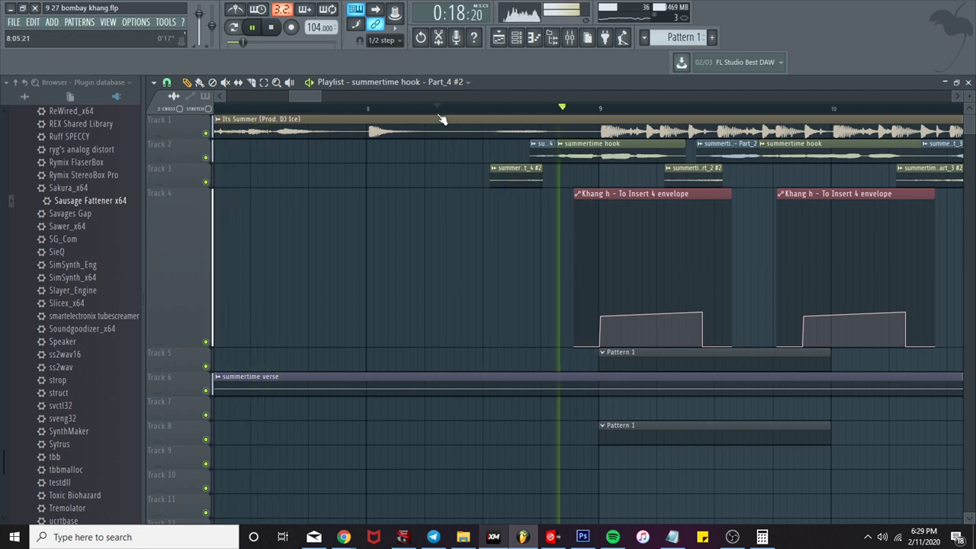
Step: Delete the Part_4 reverse-reverb clip from Track 3 ahead of the first hook vocal
scroll(488, 122, "up", 2)
right_click(541, 178)
scroll(541, 178, "down", 2)
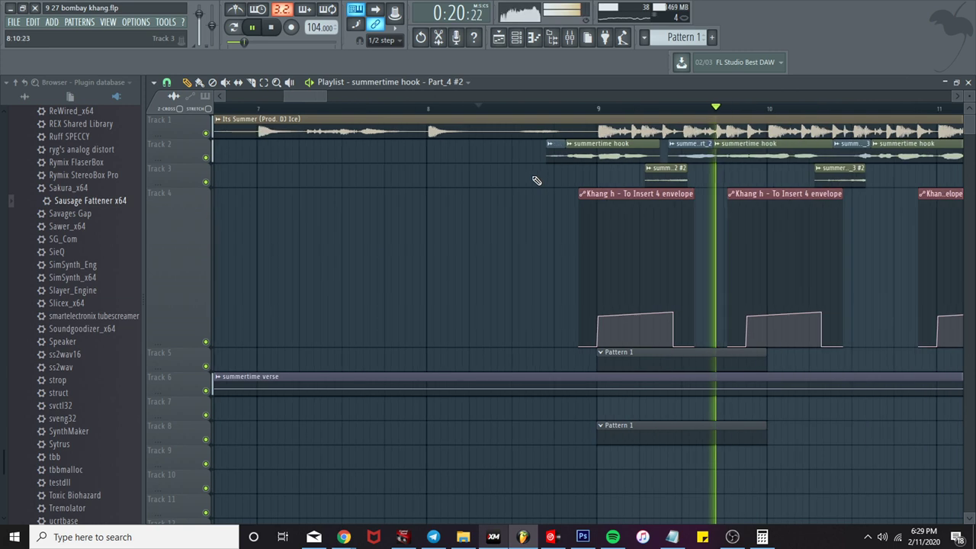
Step: Play the hook from bar 8 onward and listen to how the remaining Track 3 swells sit with the vocals
key("space")
scroll(546, 183, "down", 3)
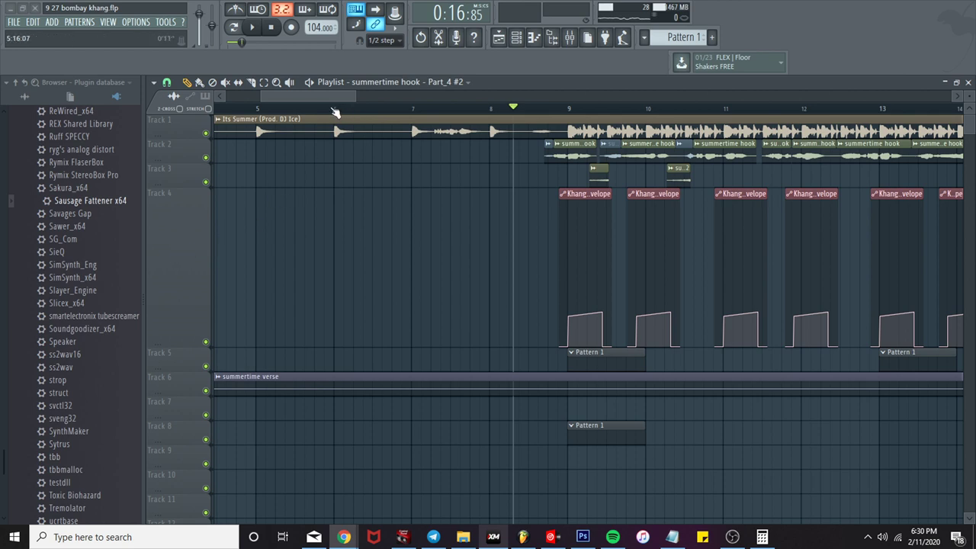
left_click_drag(329, 100, 342, 99)
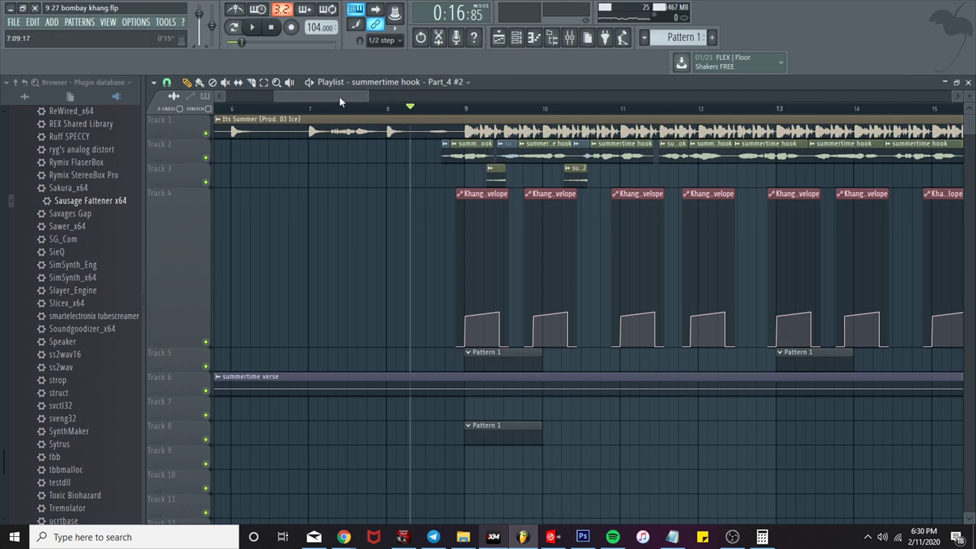
left_click_drag(338, 99, 353, 98)
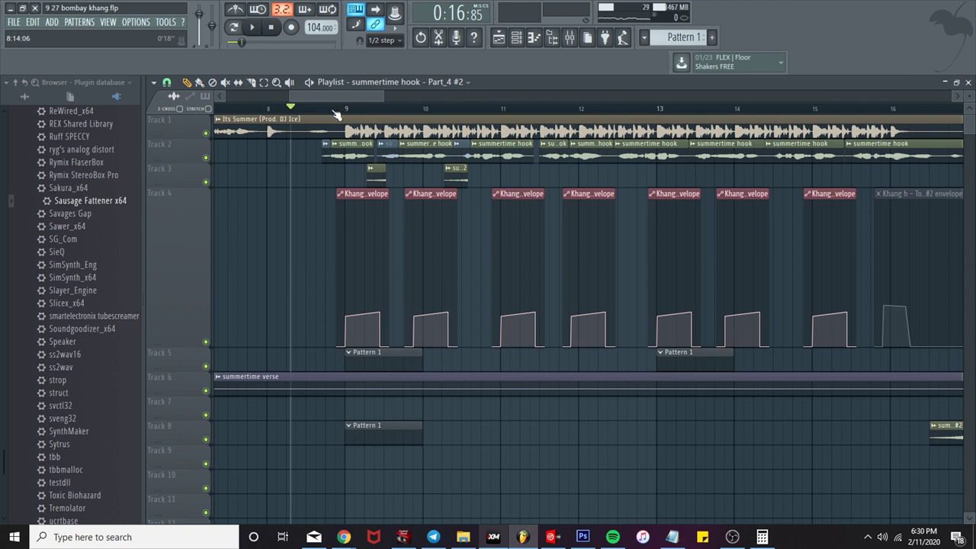
key("space")
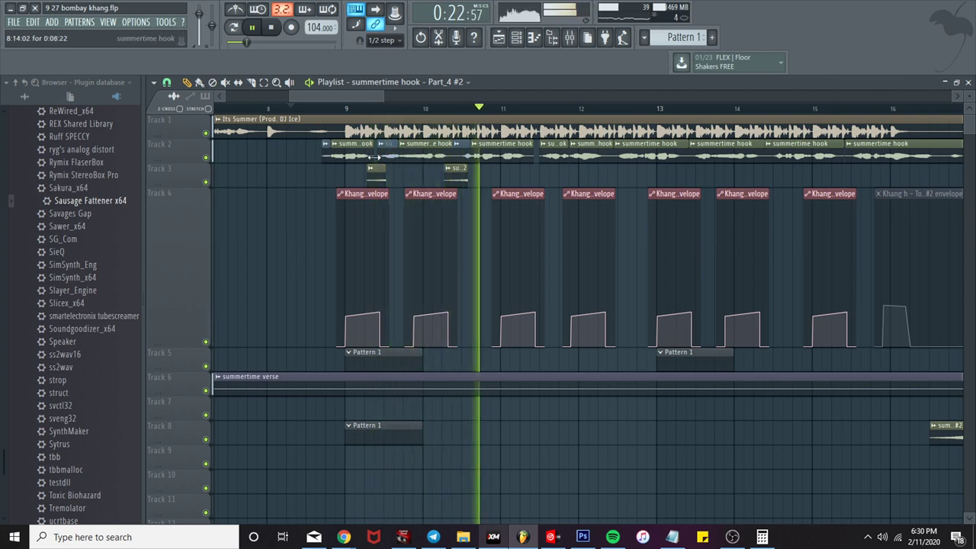
scroll(499, 320, "up", 3)
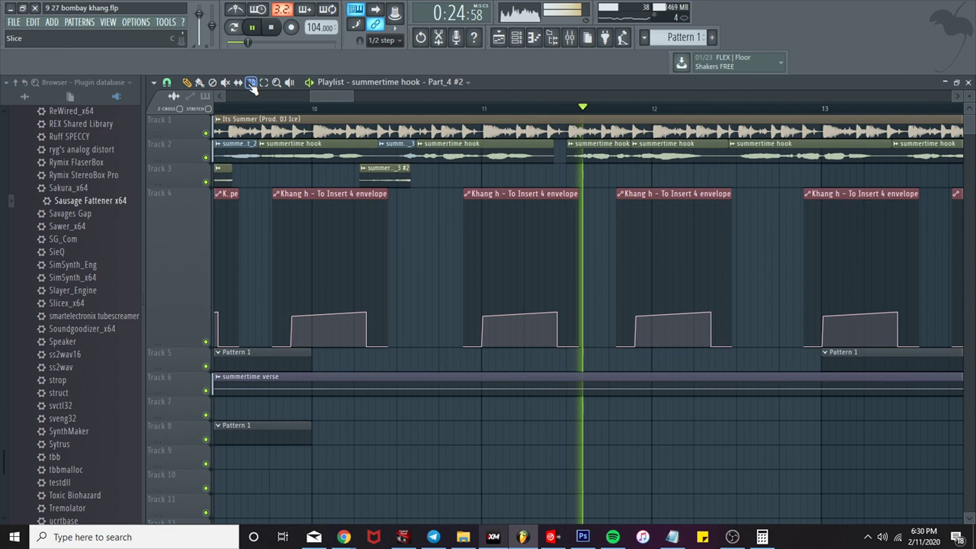
key("space")
key("space")
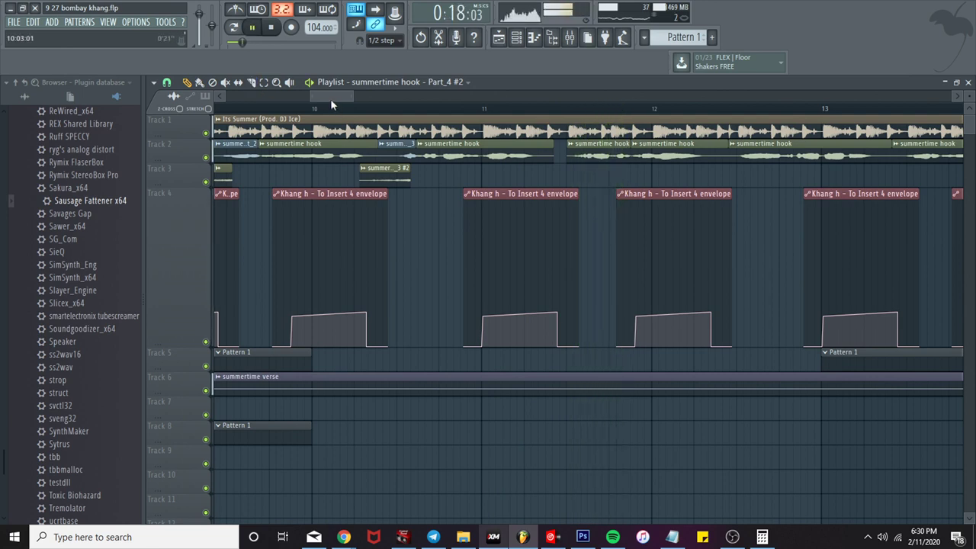
Step: Open the Part_2 reverse-reverb clip's channel settings and link it to its own free mixer track
left_click_drag(330, 99, 322, 101)
double_click(348, 172)
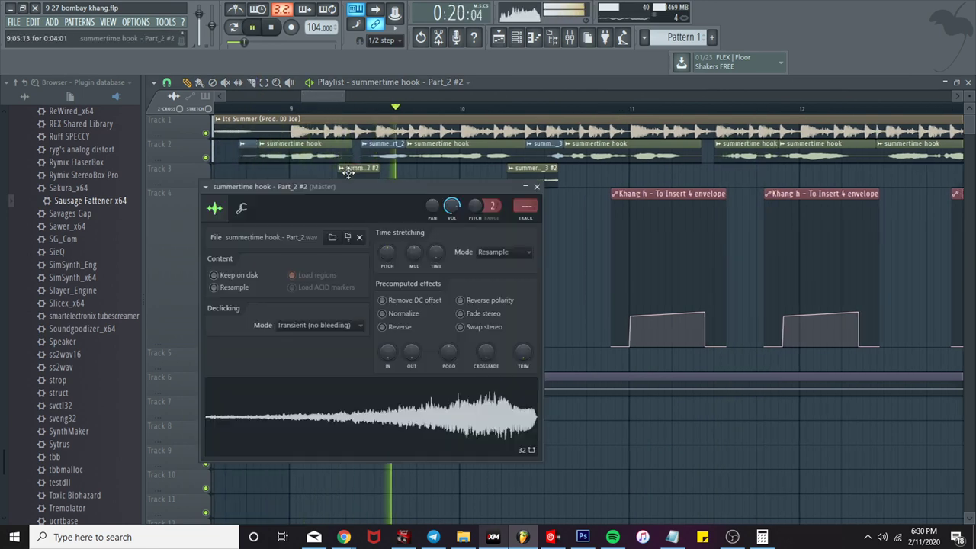
key("ctrl+l")
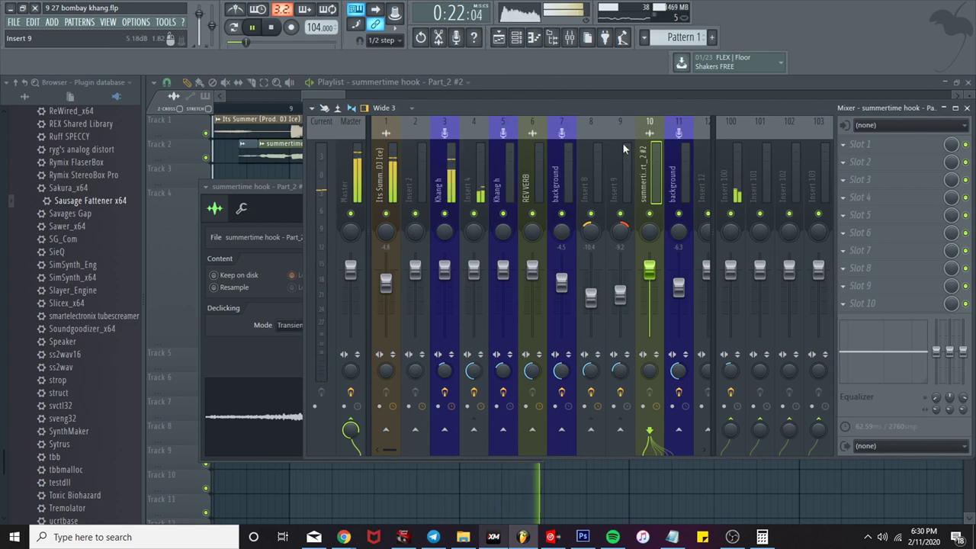
Step: Move the Part_2 swell's mixer track over to insert 2, directly beside the instrumental
key("alt+Left")
key("alt+Left")
key("alt+Left")
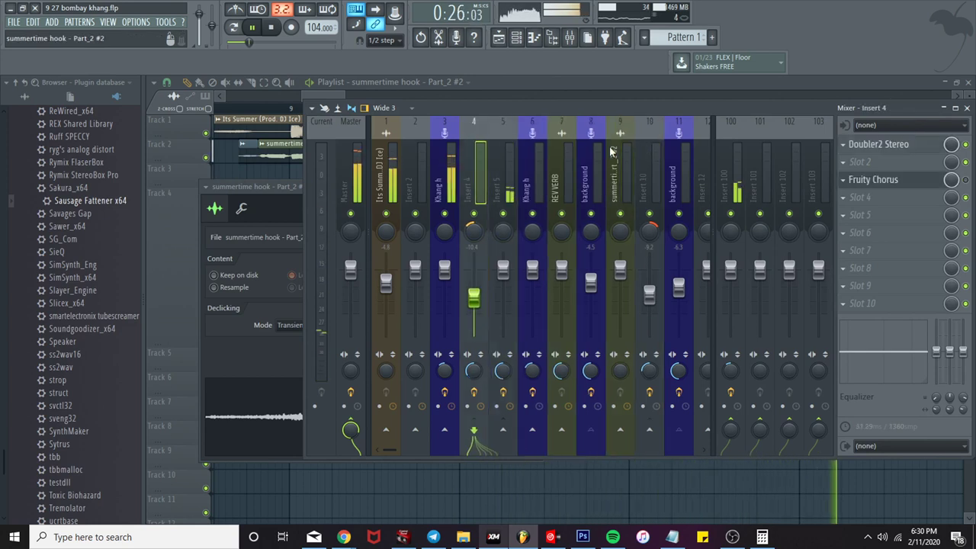
key("alt+Right")
key("alt+Right")
left_click(610, 151)
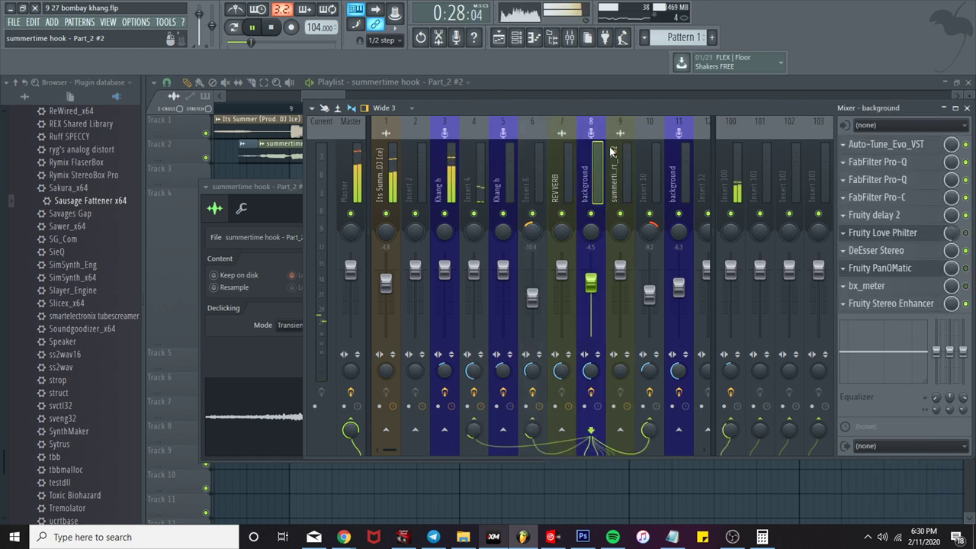
key("alt+Left")
key("alt+Left")
key("alt+Left")
key("alt+Left")
key("alt+Left")
key("alt+Left")
key("alt+Left")
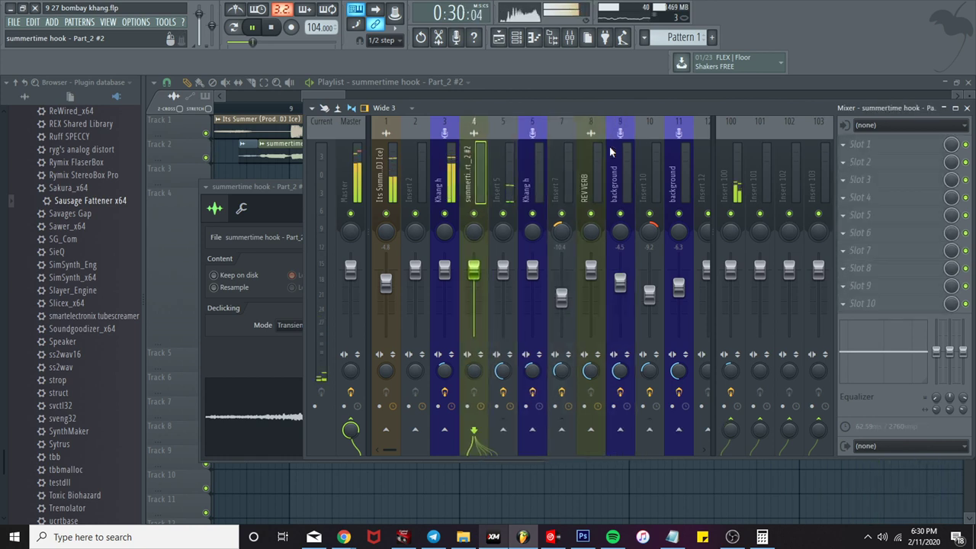
key("alt+Right")
key("alt+Left")
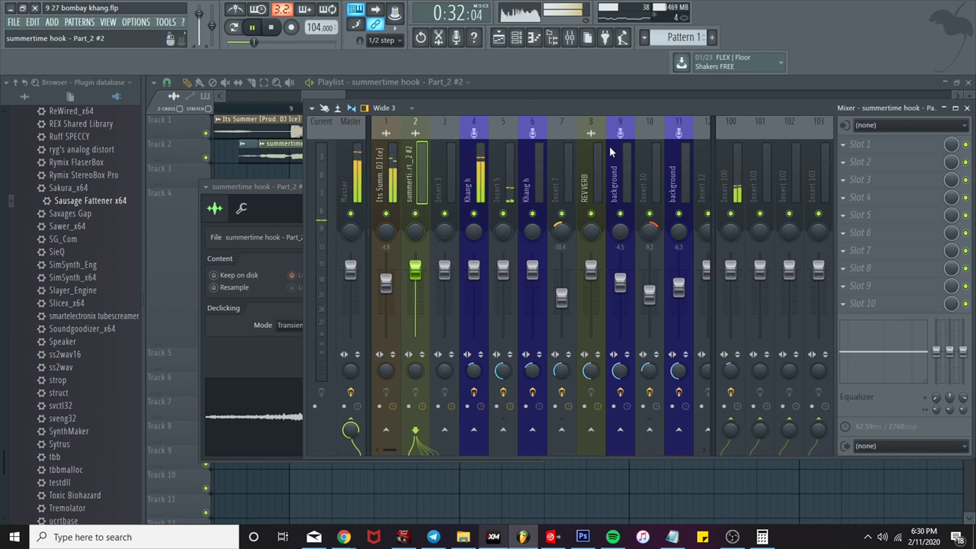
Step: Stop playback and make sure both the Part_2 and Part_3 swell channels are routed to mixer track 2
left_click(499, 37)
key("space")
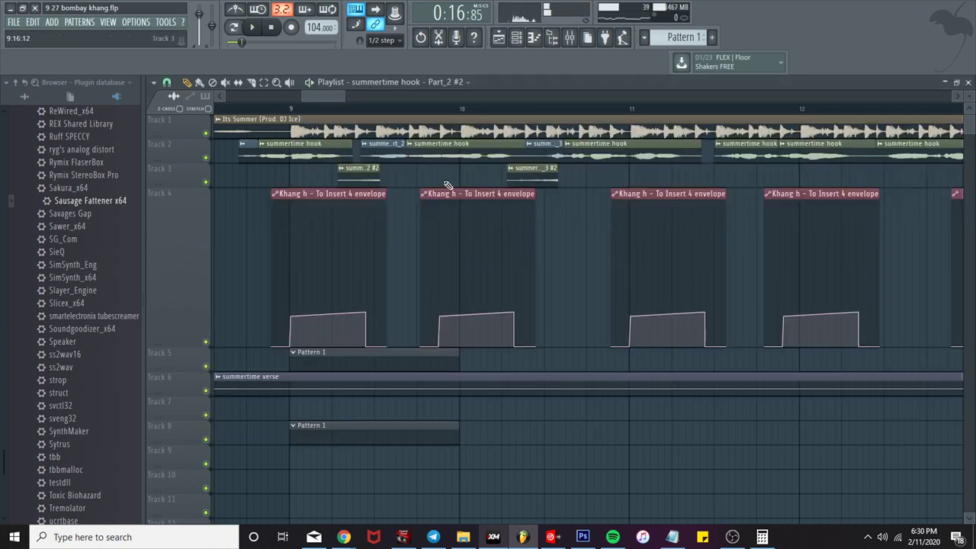
double_click(364, 169)
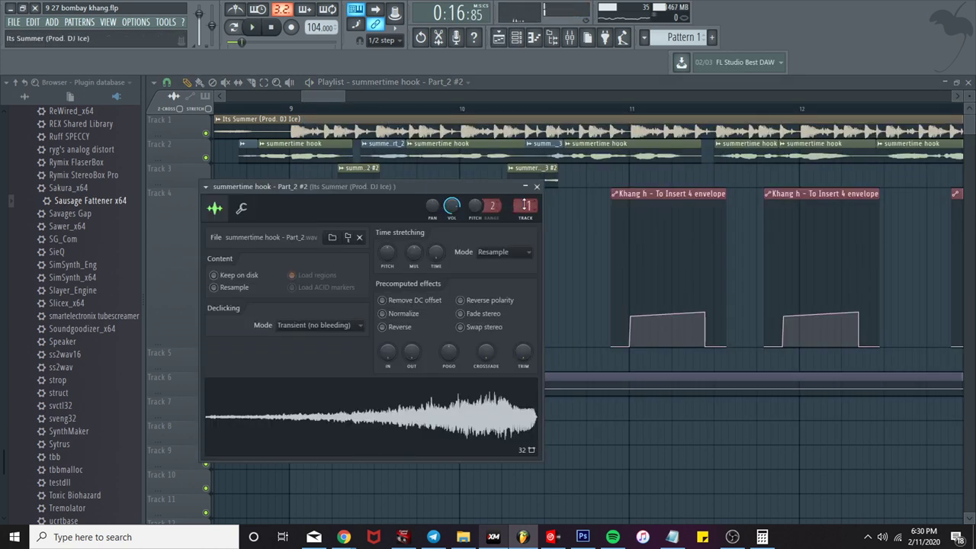
left_click(537, 187)
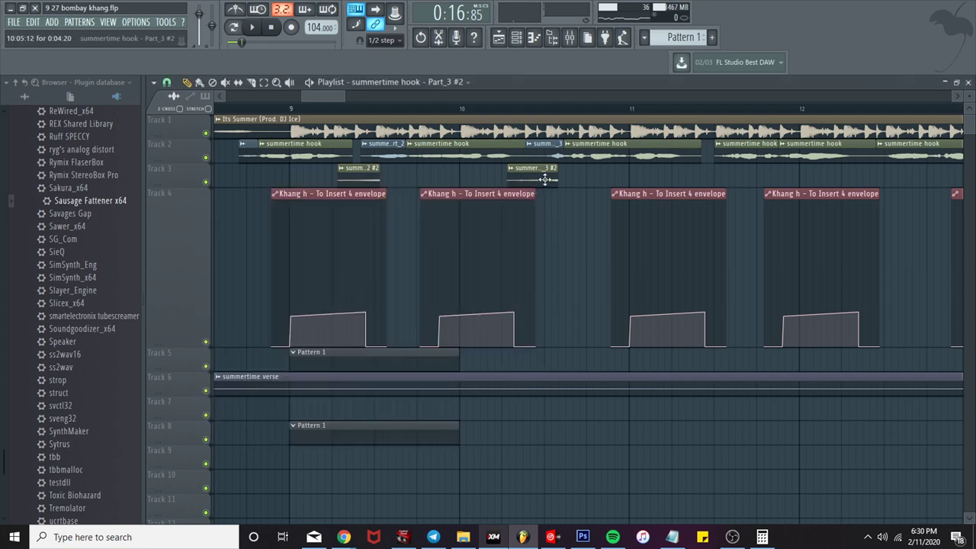
double_click(544, 178)
key("space")
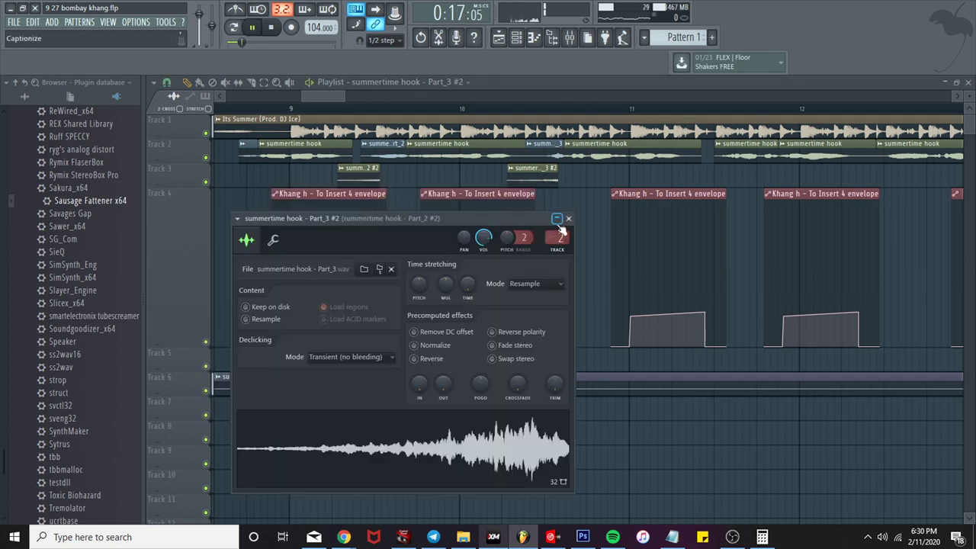
left_click(568, 218)
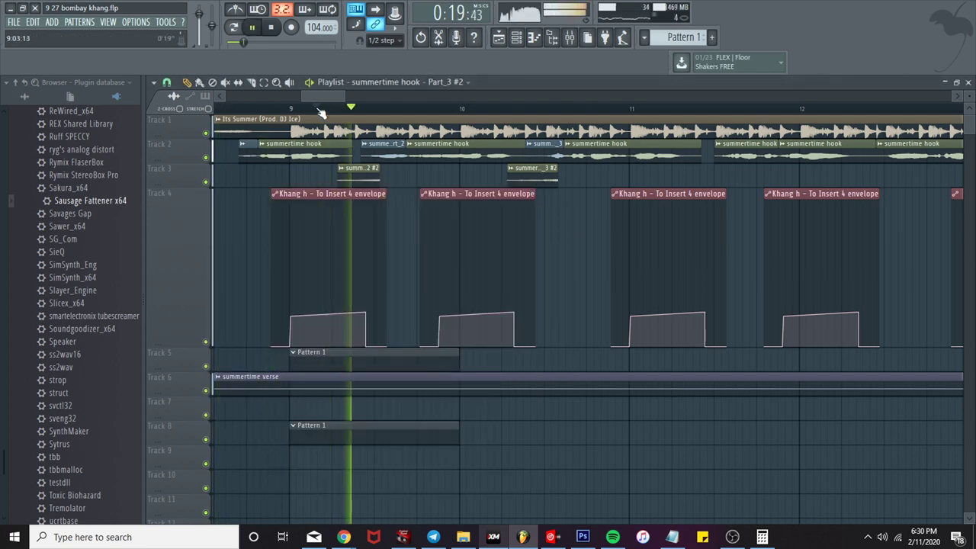
Step: Lower the Part_2 swell's channel volume to 59% (-10.2 dB) while replaying the hook from bar 9
key("space")
key("space")
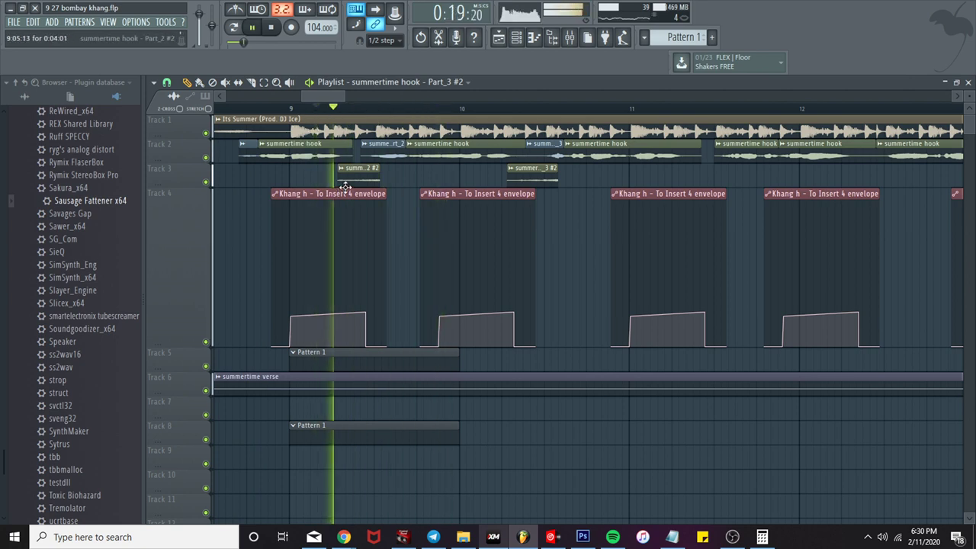
double_click(346, 186)
key("space")
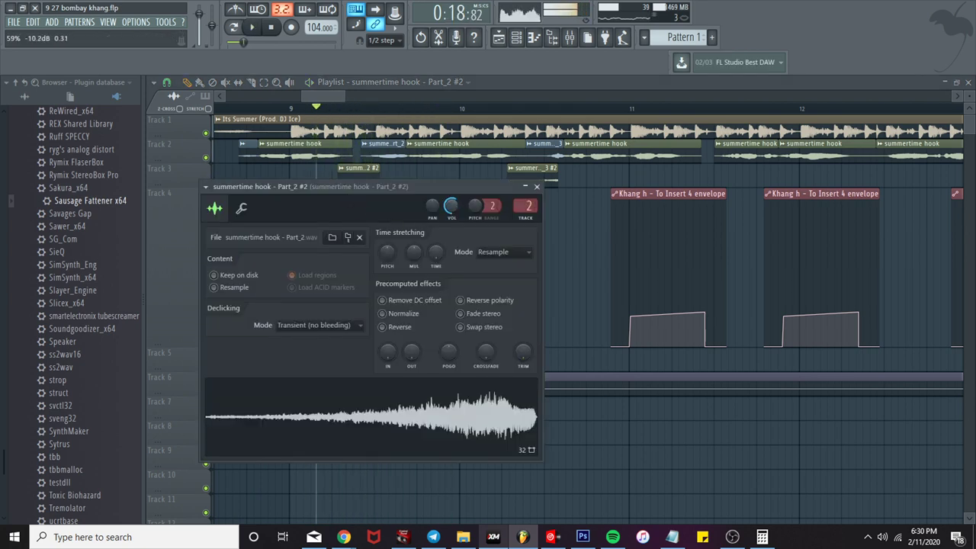
key("space")
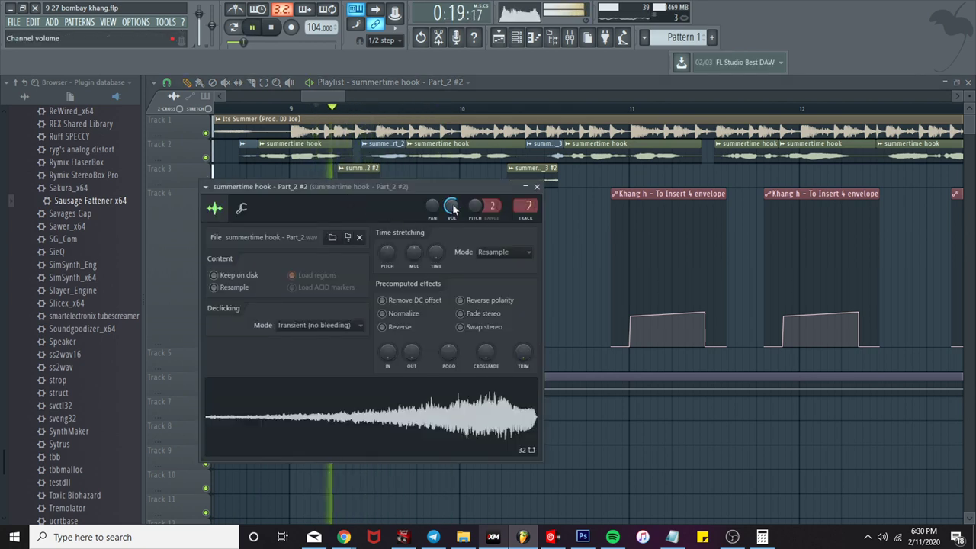
left_click(537, 188)
Step: Lower the Part_3 swell's channel volume to 59% (-10.1 dB) during playback
double_click(532, 168)
key("space")
key("space")
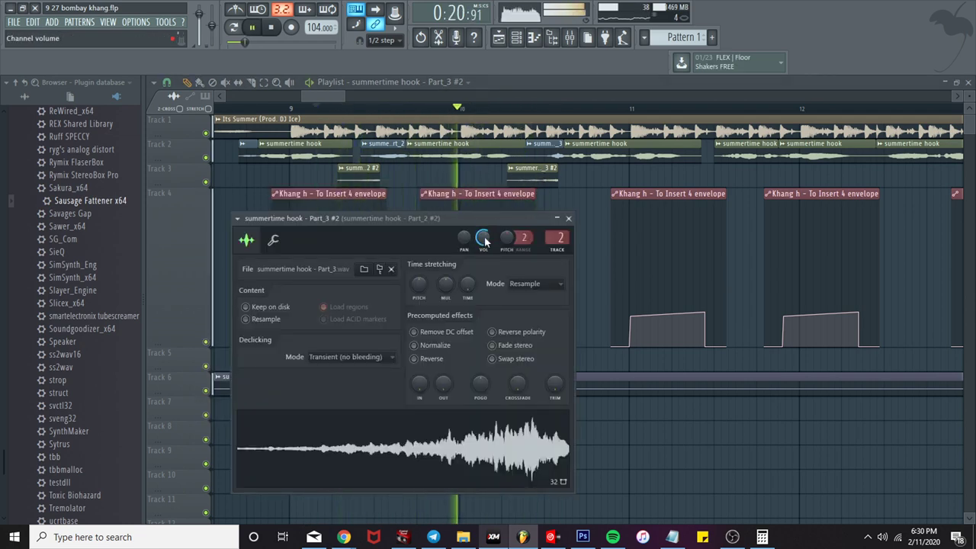
left_click_drag(485, 240, 485, 254)
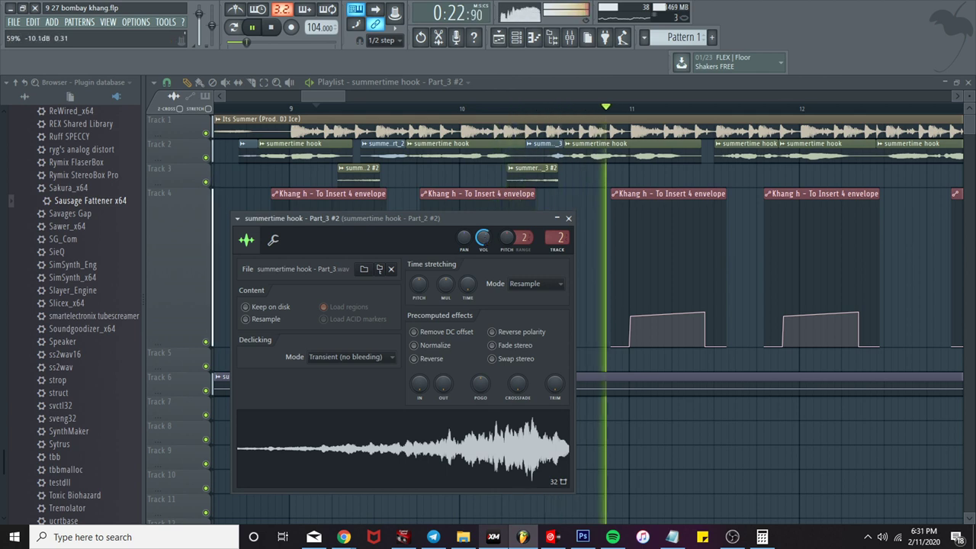
left_click(568, 219)
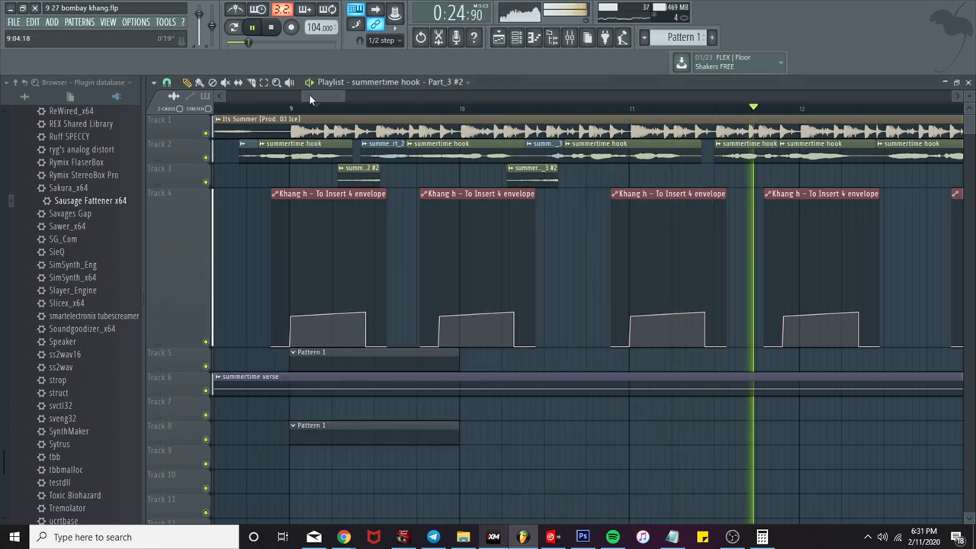
Step: Find the next hook phrase in bar 11 by playback and slice a short opening piece, about 0:01:20 long, off its track 2 clip
left_click_drag(309, 97, 328, 96)
scroll(366, 113, "down", 1)
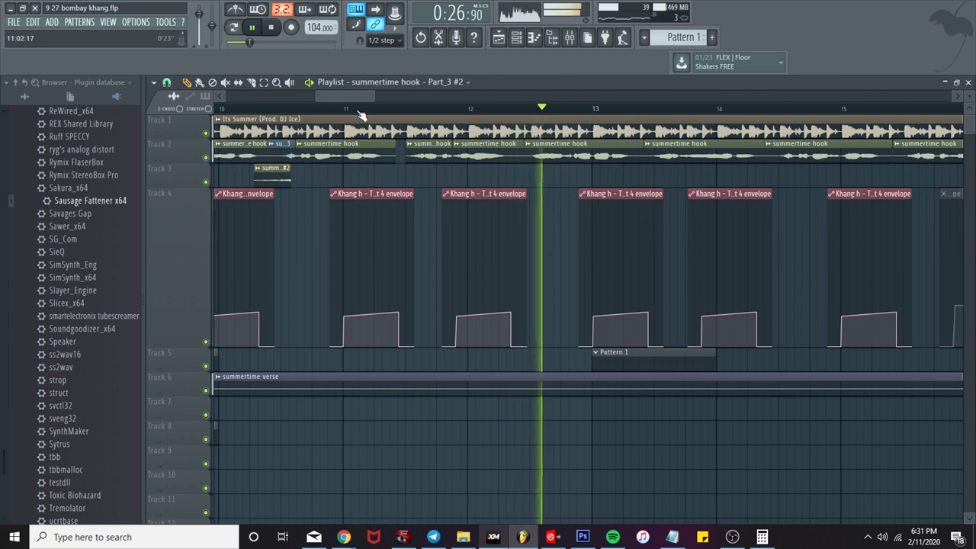
left_click(362, 113)
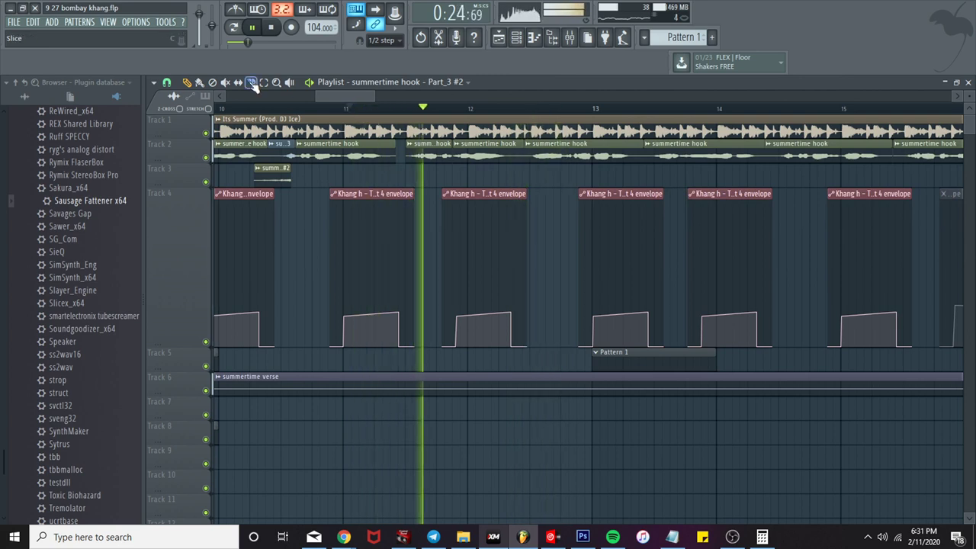
left_click(252, 84)
scroll(394, 151, "up", 2)
left_click(407, 113)
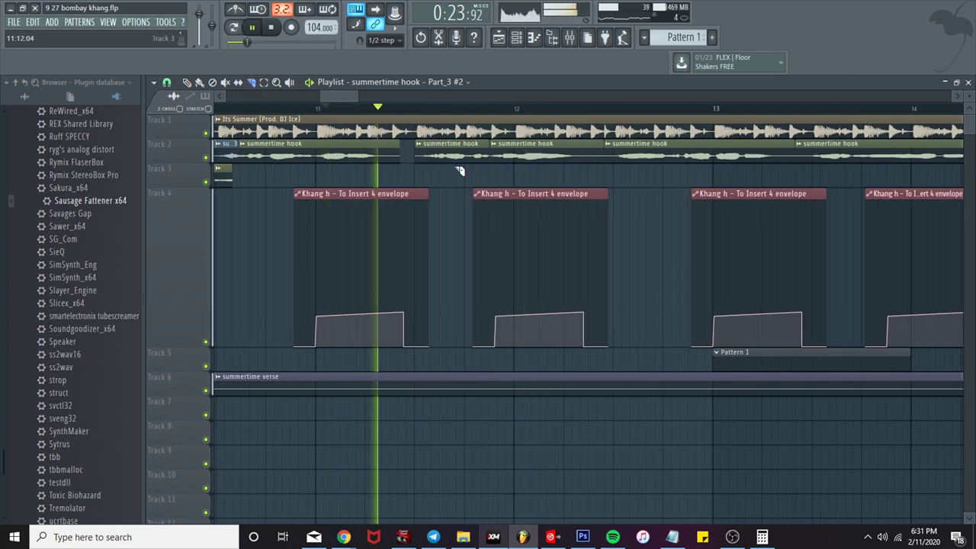
scroll(457, 172, "up", 2)
left_click(407, 112)
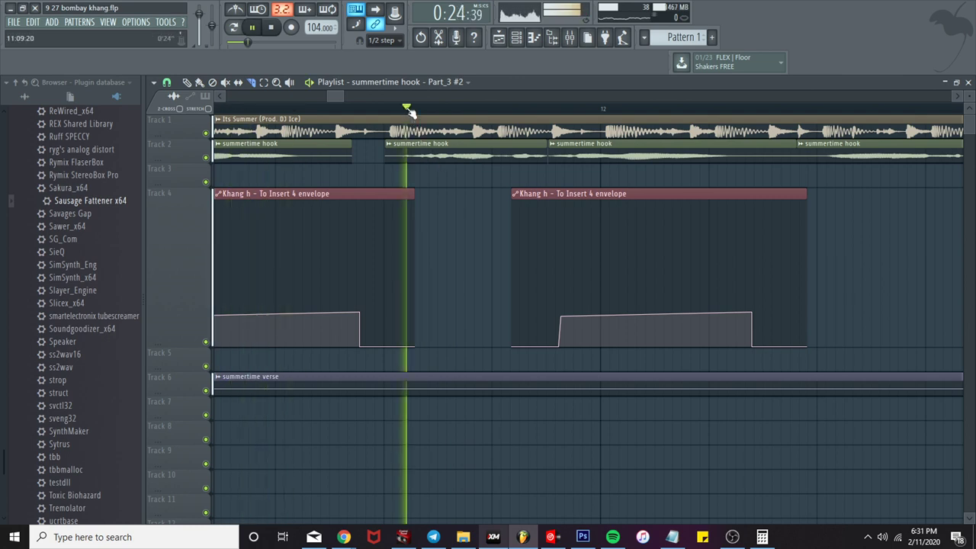
left_click(436, 109)
key("space")
left_click(440, 162)
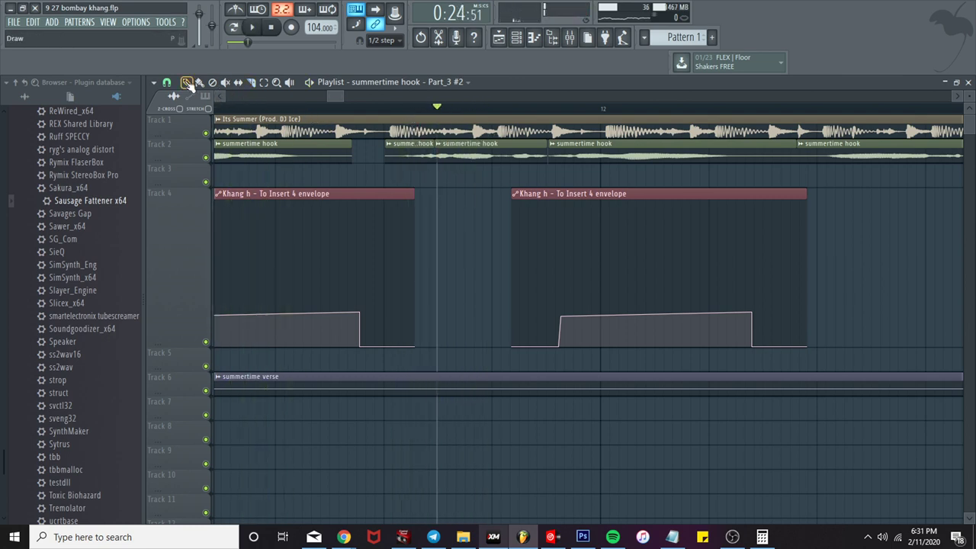
Step: Make the sliced-off opening piece unique as a sample, saved as summertime hook - Part_5
left_click(389, 145)
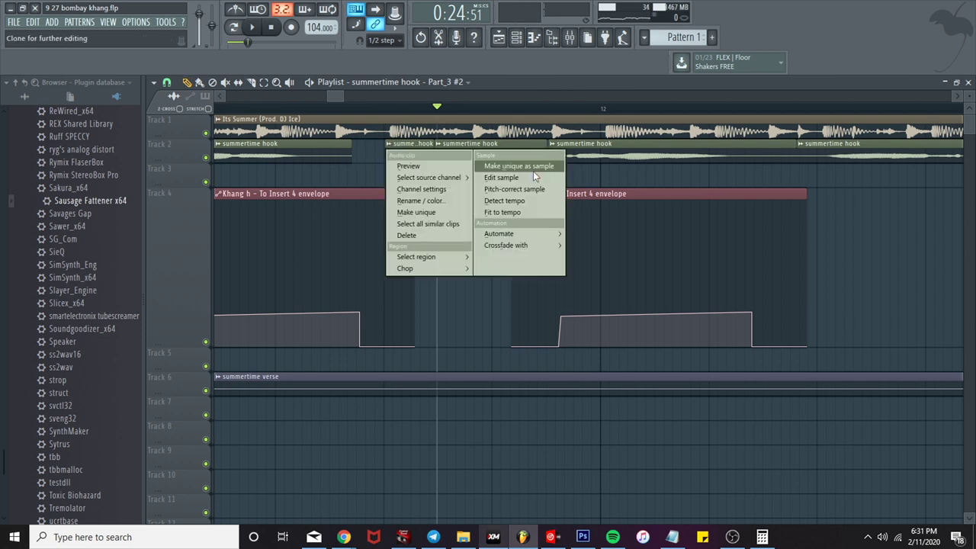
left_click(533, 171)
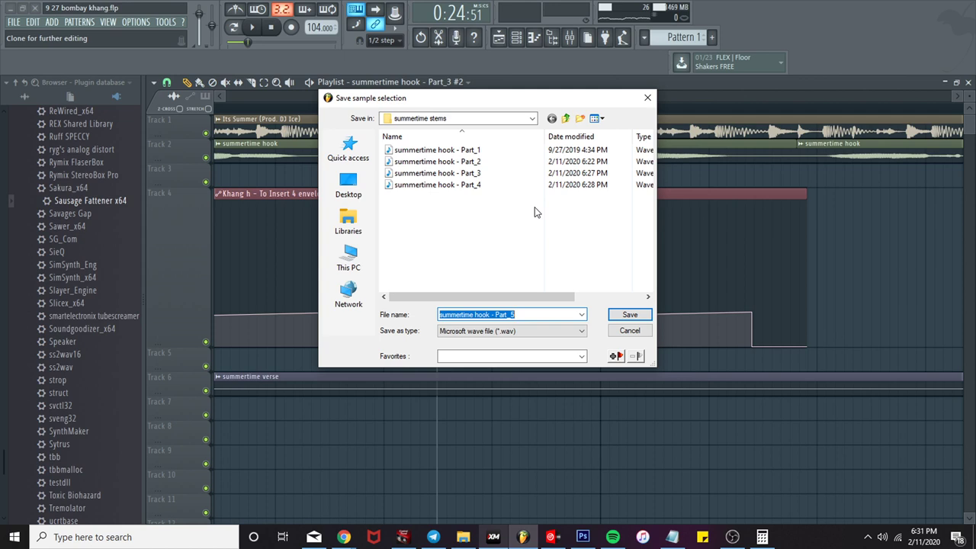
left_click(630, 315)
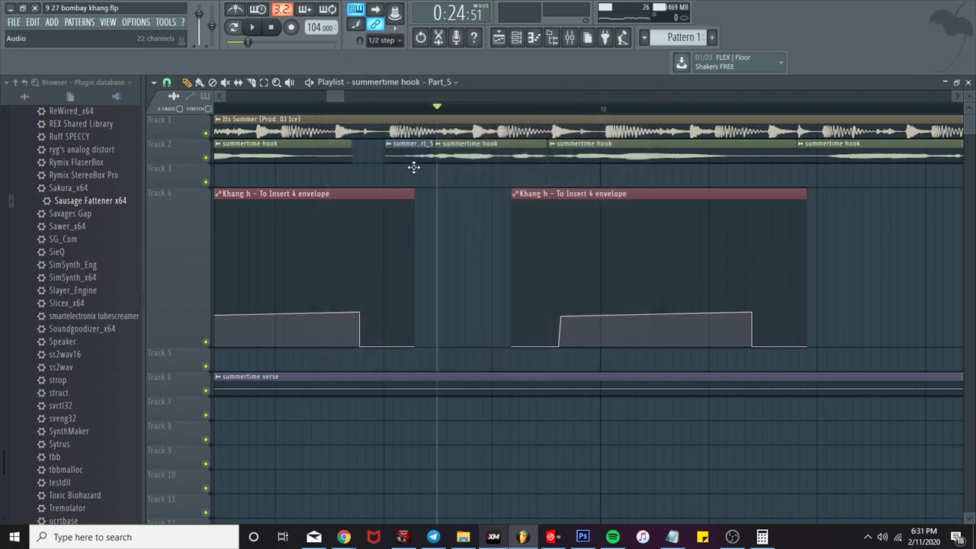
Step: Open the Part_5 sample in Edison, reverse it, apply the default convolution reverb with tail, and reverse it again
double_click(413, 158)
right_click(413, 362)
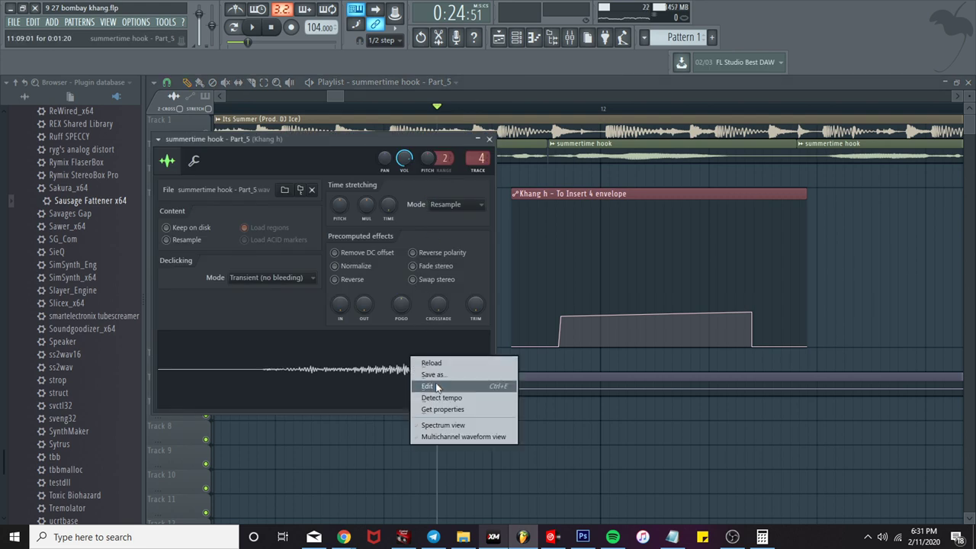
left_click(438, 383)
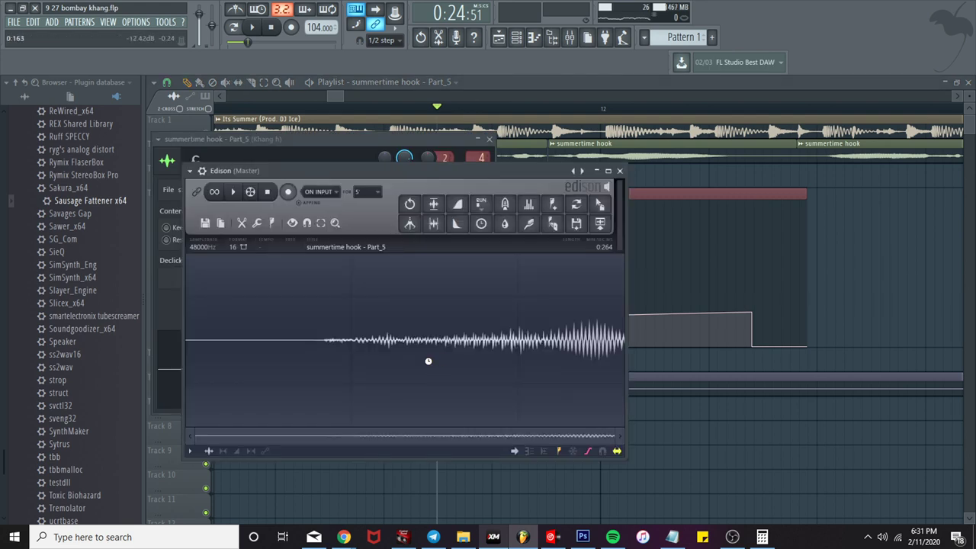
key("ctrl+y")
left_click(506, 204)
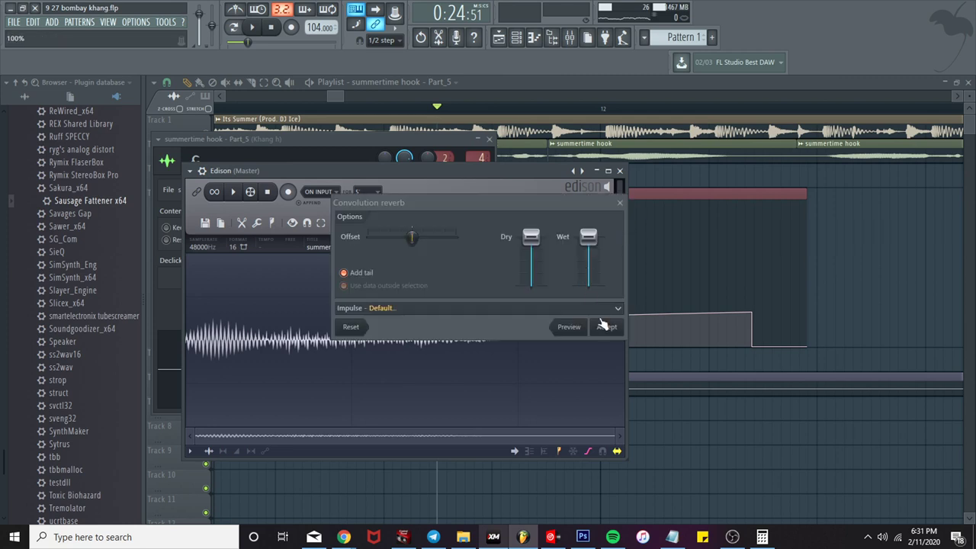
left_click(606, 327)
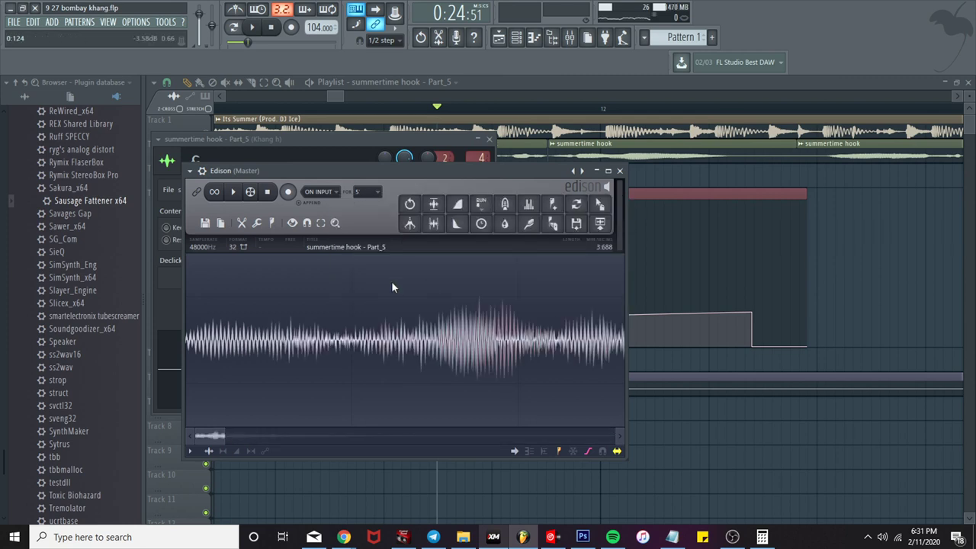
left_click(434, 224)
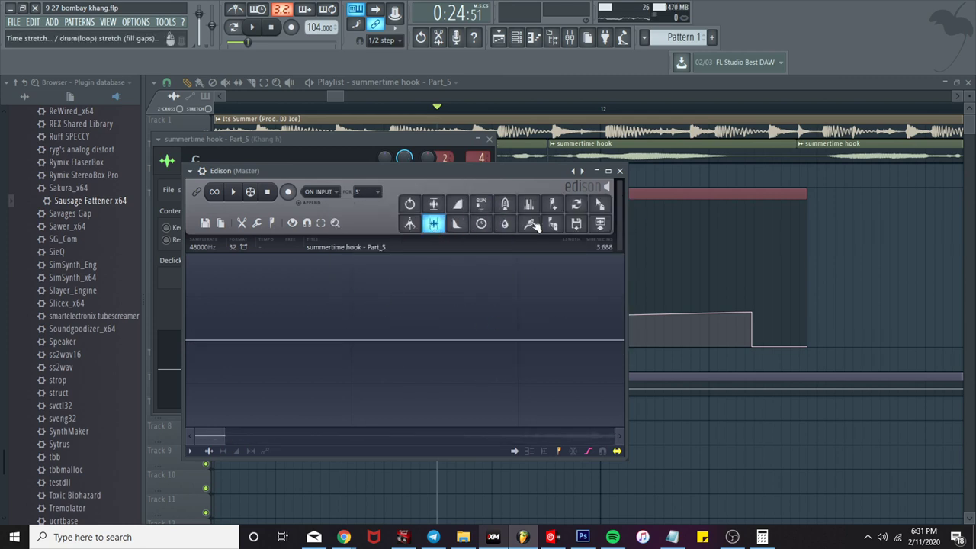
Step: Place the processed Part_5 swell on track 3 at 11:05:12 and trim its end to a length of about 0:04:20, checking by playback
left_click_drag(600, 206, 416, 192)
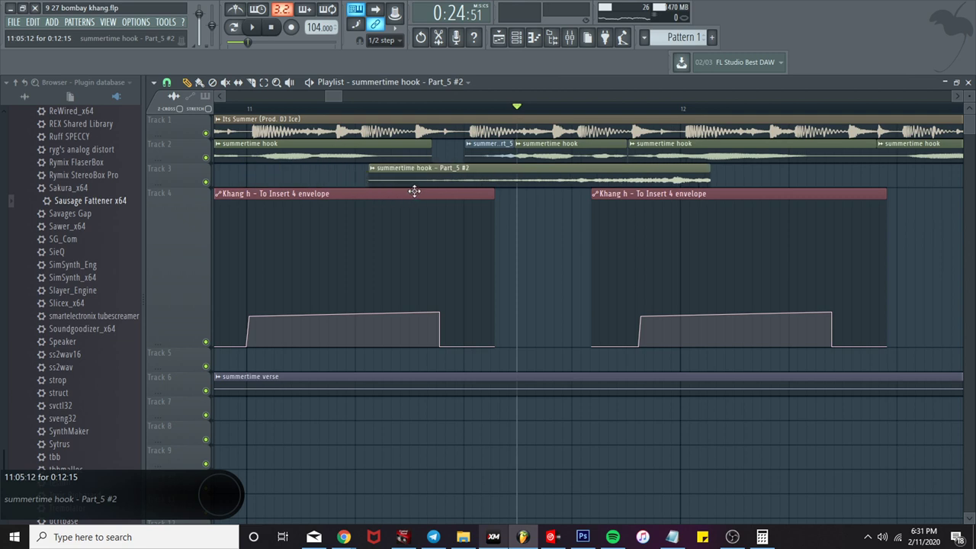
left_click_drag(709, 179, 515, 179)
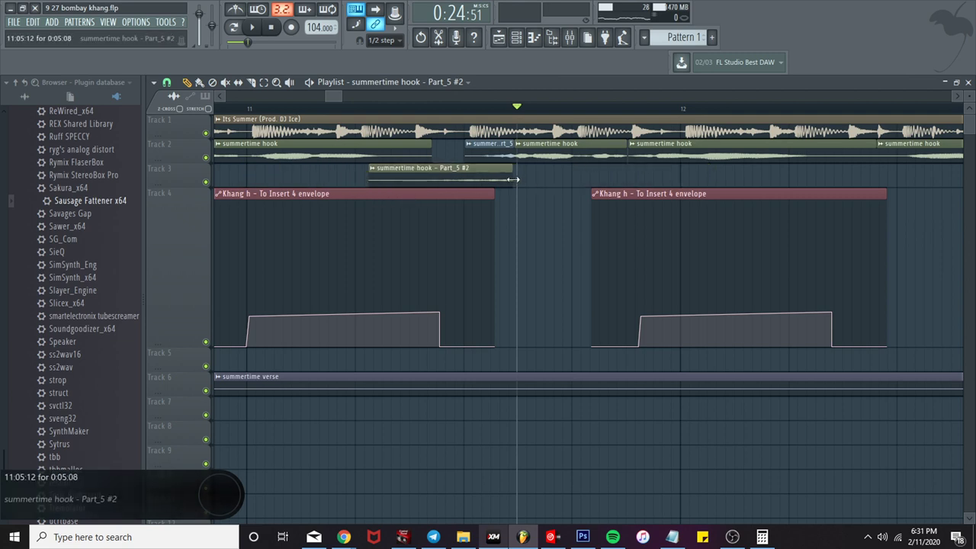
key("space")
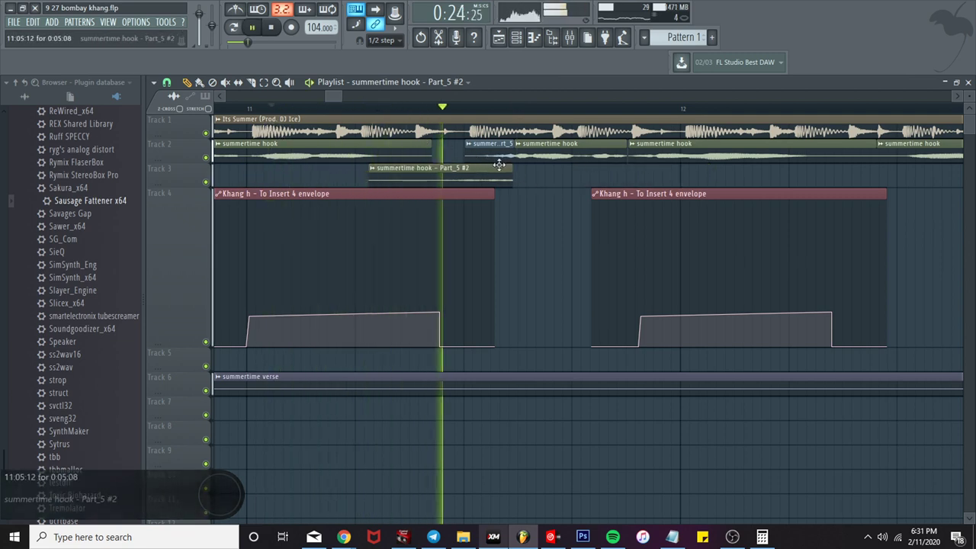
key("space")
key("space")
left_click_drag(509, 180, 497, 180)
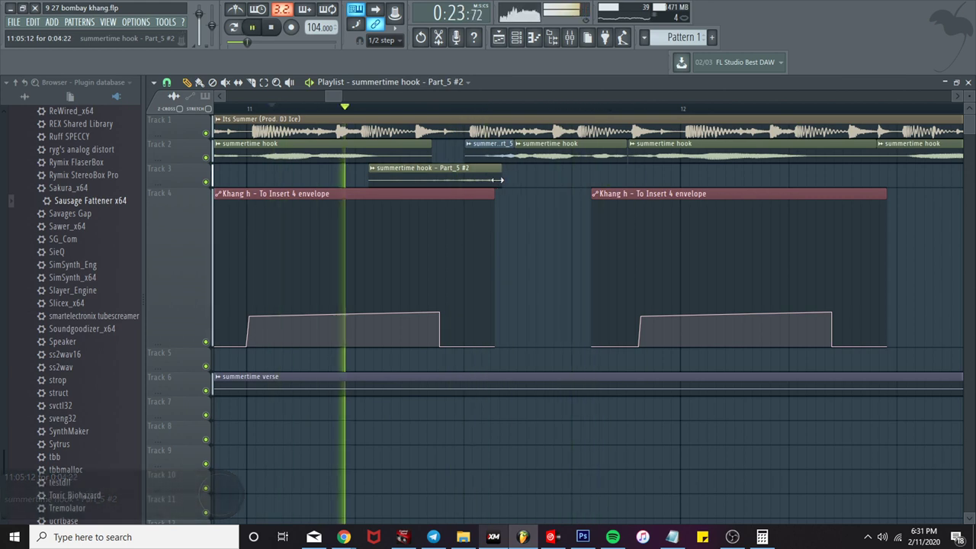
Step: Route the Part_5 swell's channel to mixer track 2 and replay the section from bar 11
double_click(489, 177)
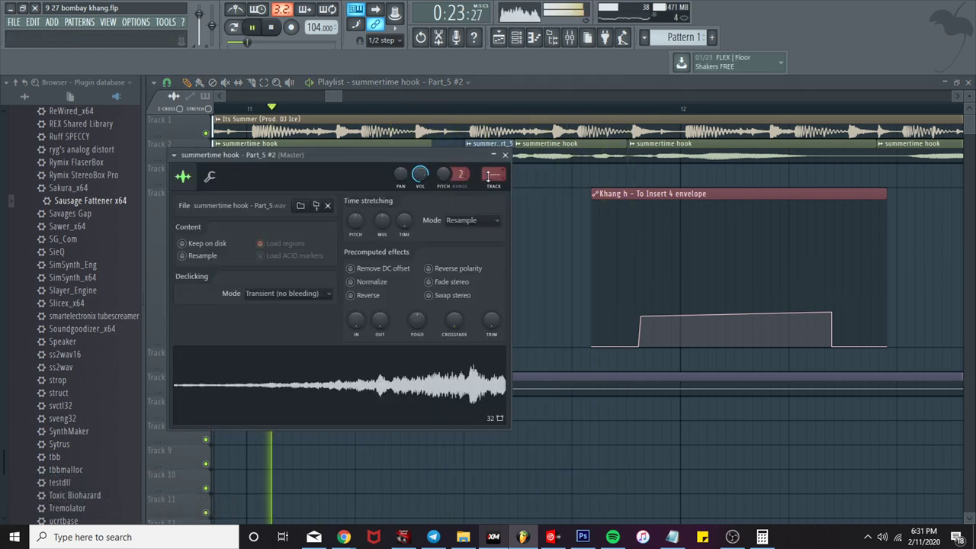
left_click_drag(488, 176, 488, 169)
key("space")
key("space")
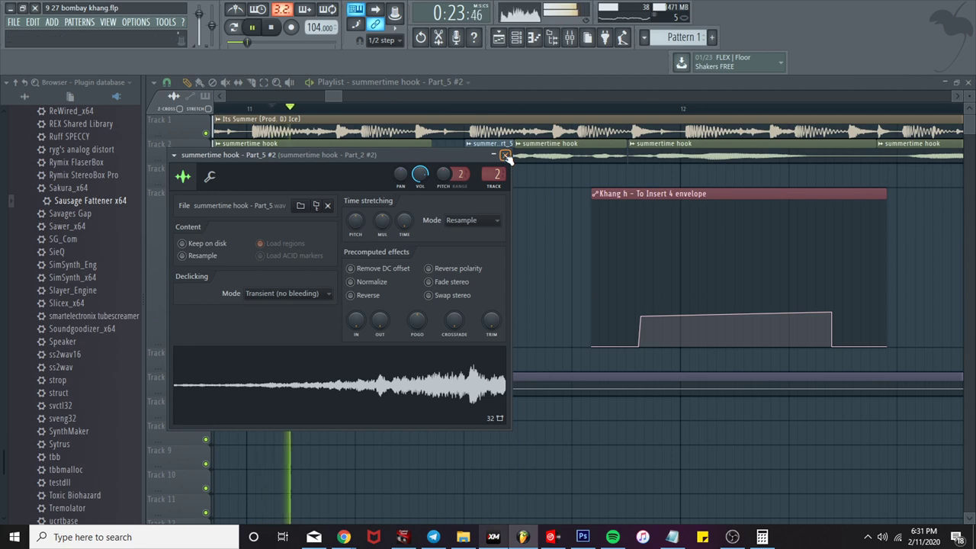
left_click(505, 156)
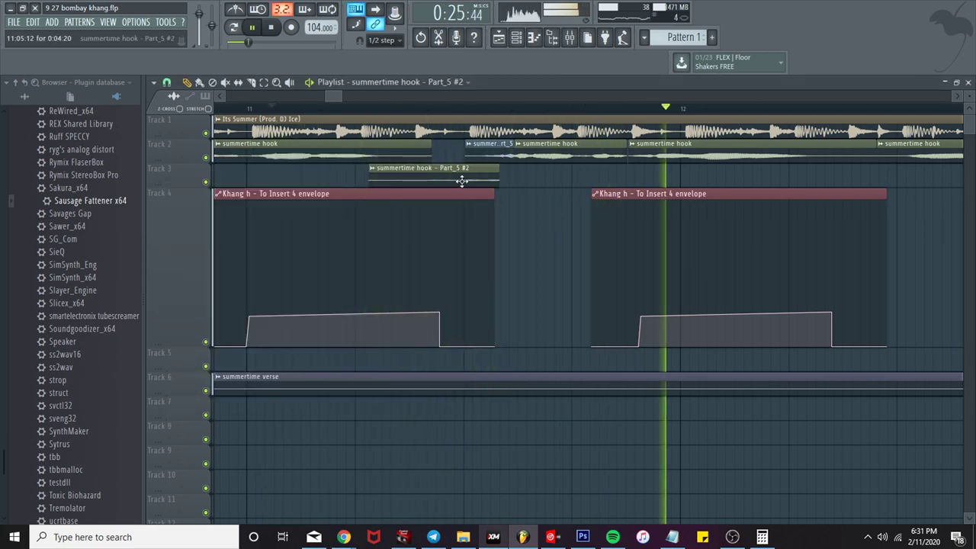
scroll(546, 197, "down", 8)
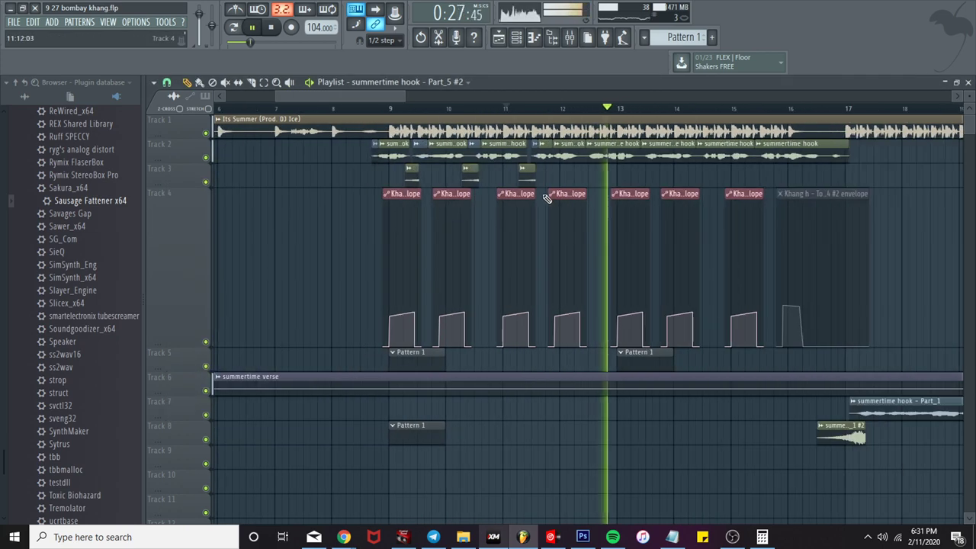
Step: Play back the hook vocals on Track 2 around bars 11 to 15 to locate the phrase to cut
key("space")
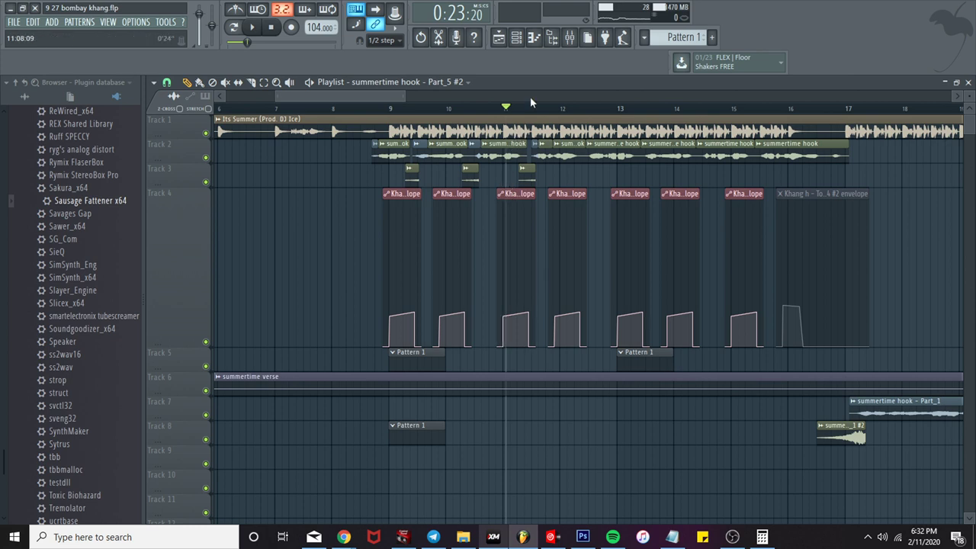
key("space")
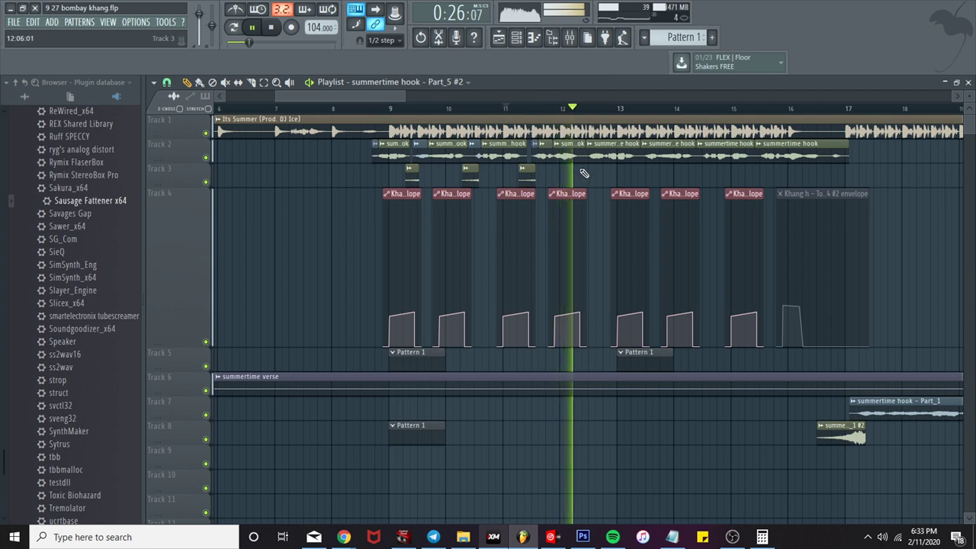
scroll(585, 174, "up", 3)
left_click_drag(350, 98, 357, 94)
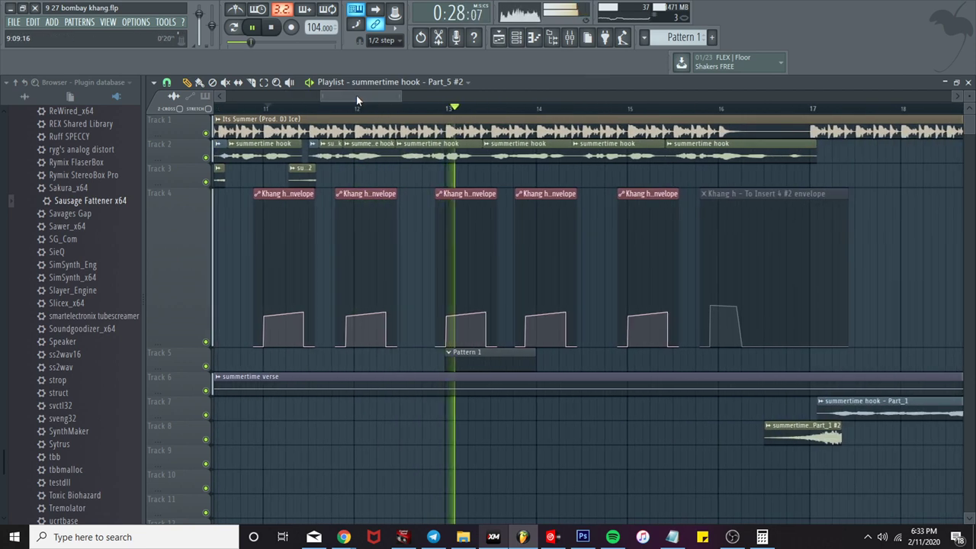
left_click(345, 109)
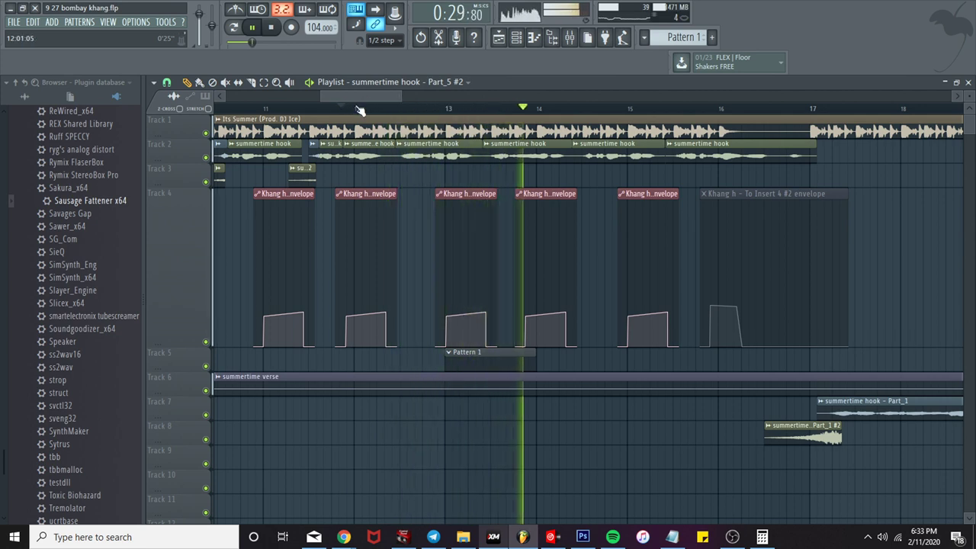
left_click(358, 108)
scroll(369, 126, "up", 2)
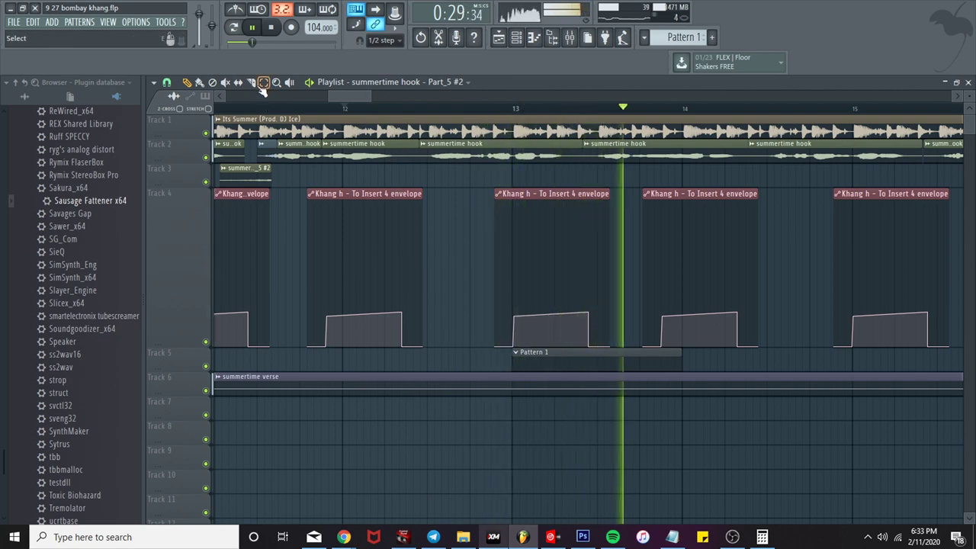
scroll(305, 155, "down", 4)
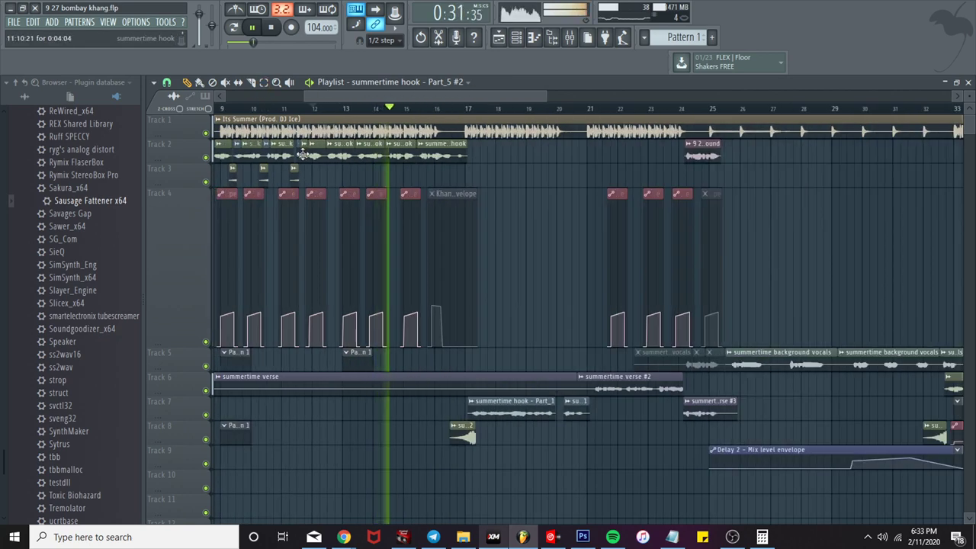
scroll(304, 157, "up", 4)
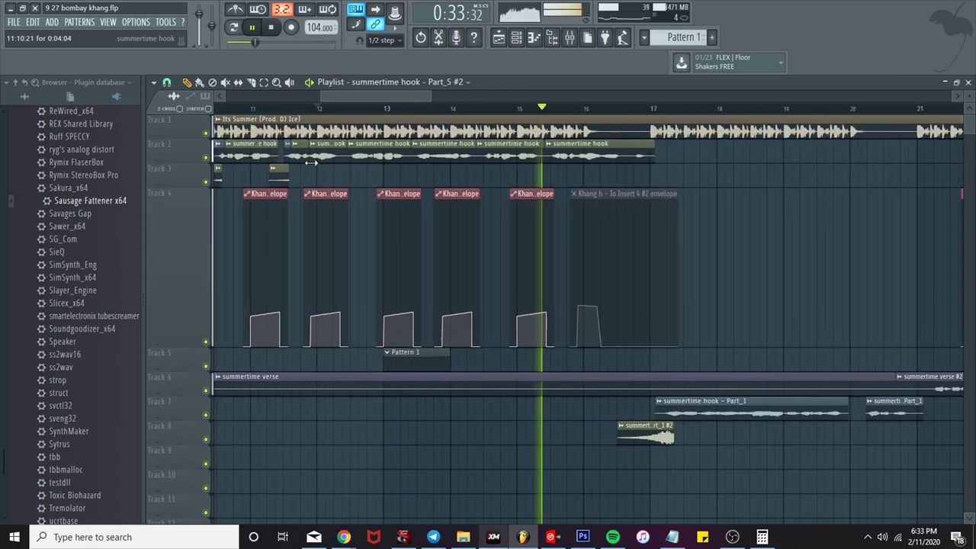
left_click(303, 109)
Step: Slice the summertime hook clip on Track 2 between bars 12 and 13 to isolate a short vocal piece
scroll(320, 148, "up", 3)
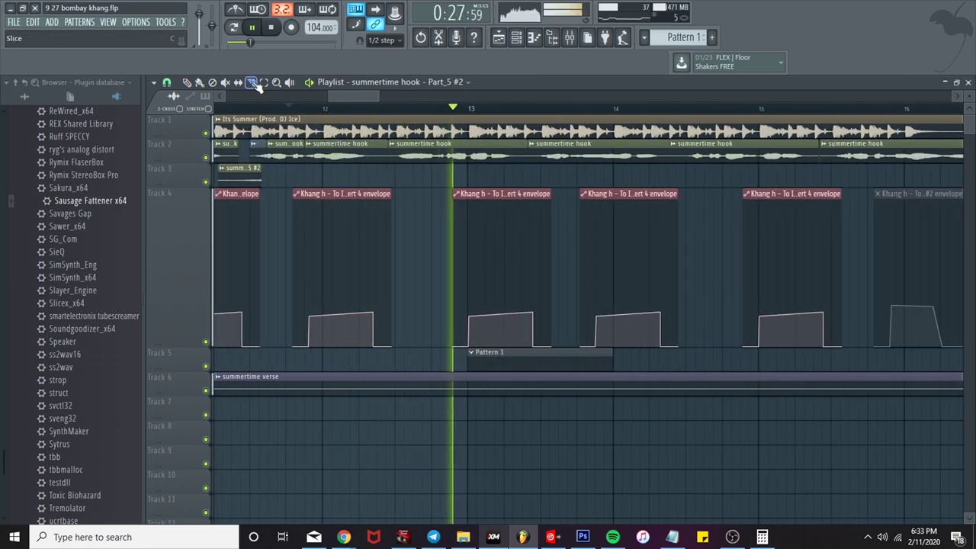
scroll(431, 163, "up", 2)
key("space")
key("space")
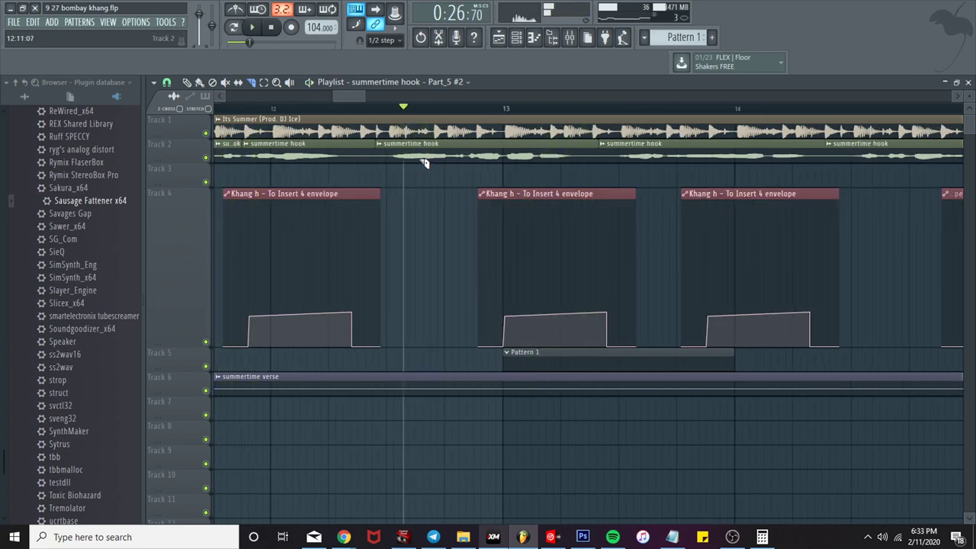
scroll(426, 163, "up", 2)
left_click(219, 107)
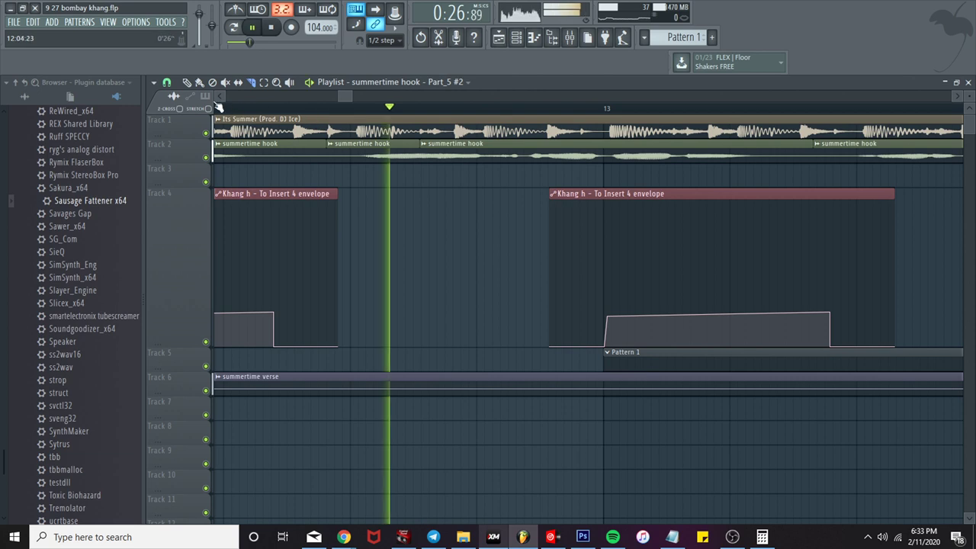
Step: Clone the short sliced hook piece as its own sample, saved as summertime hook - Part_6 in the summertime stems folder
left_click(189, 84)
key("space")
left_click(330, 144)
left_click(458, 168)
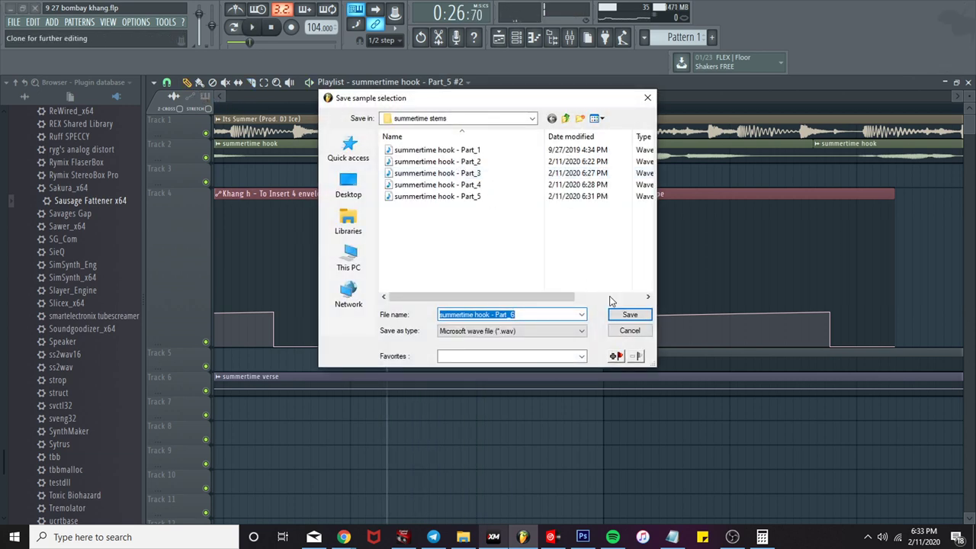
left_click(627, 315)
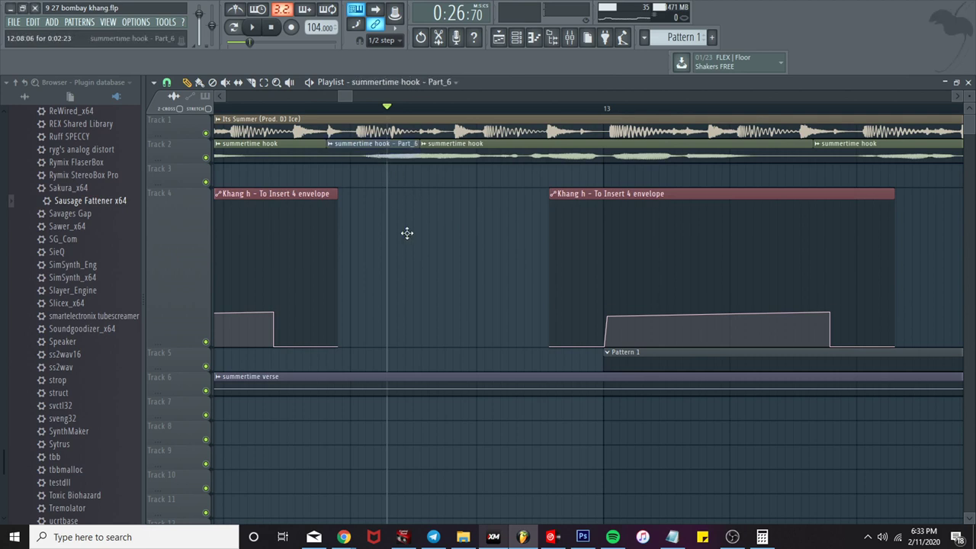
Step: Try building a reverse-reverb swell from the summertime hook - Part_6 sample in Edison
right_click(401, 403)
left_click(416, 429)
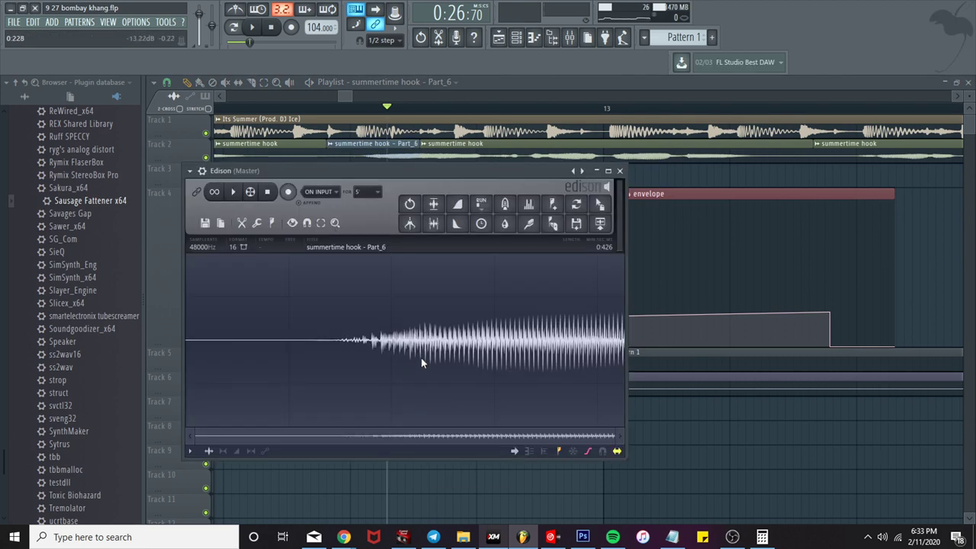
key("ctrl+r")
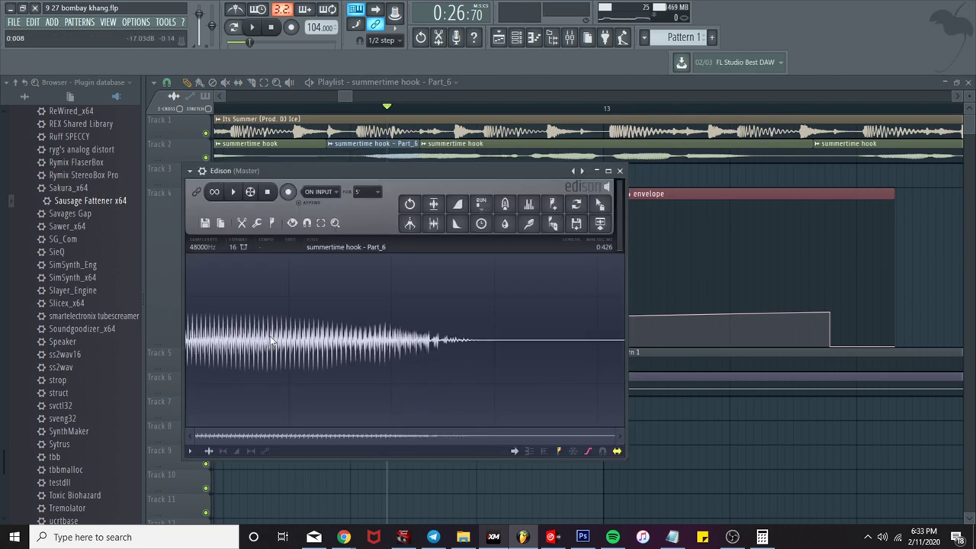
left_click(506, 213)
left_click(602, 328)
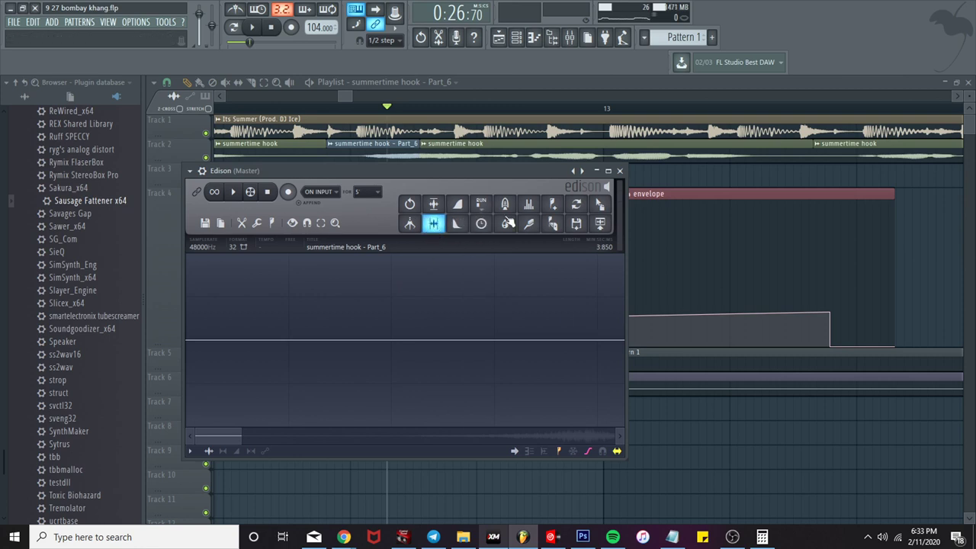
Step: Try the Part_6 swell on Track 3 leading into the sliced piece, listen to it, and delete it
left_click_drag(597, 207, 478, 197)
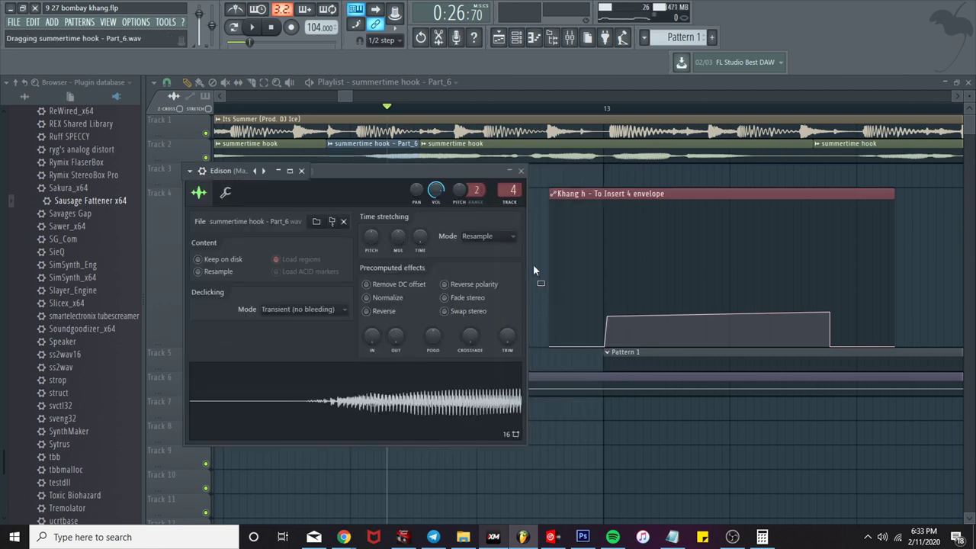
left_click_drag(533, 264, 361, 196)
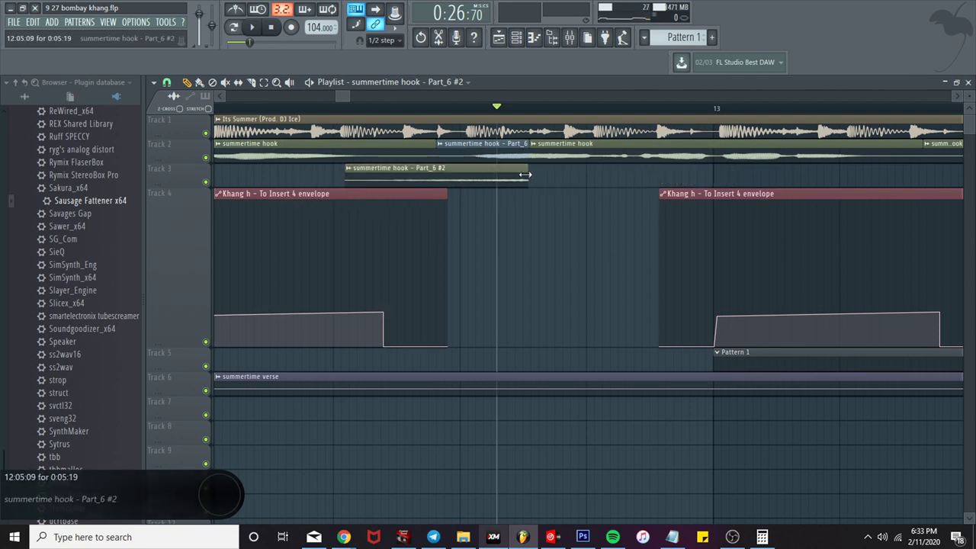
key("space")
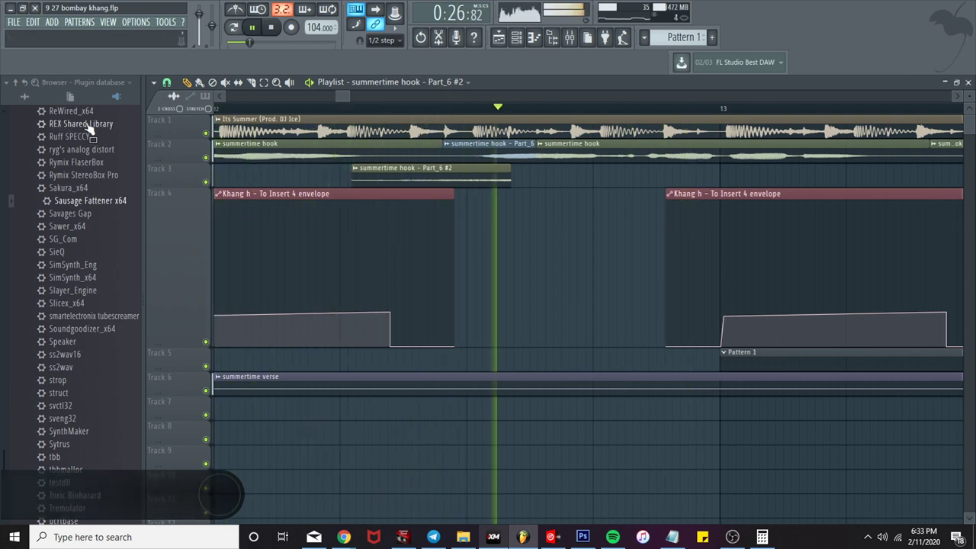
scroll(225, 149, "down", 2)
right_click(350, 177)
key("space")
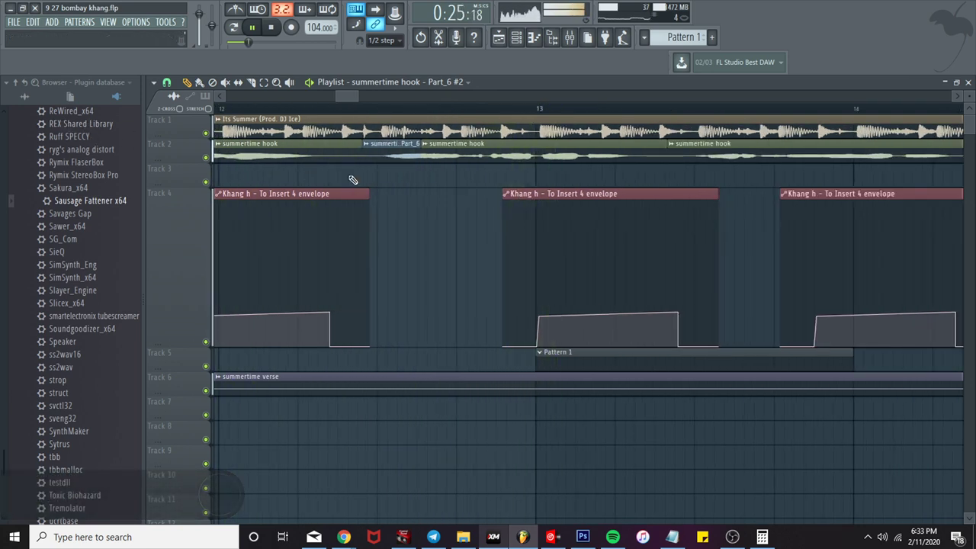
Step: Duplicate the three short effect clips on Track 3 in bars 9 to 11 four bars further along, across bars 13 to 15
scroll(352, 182, "down", 3)
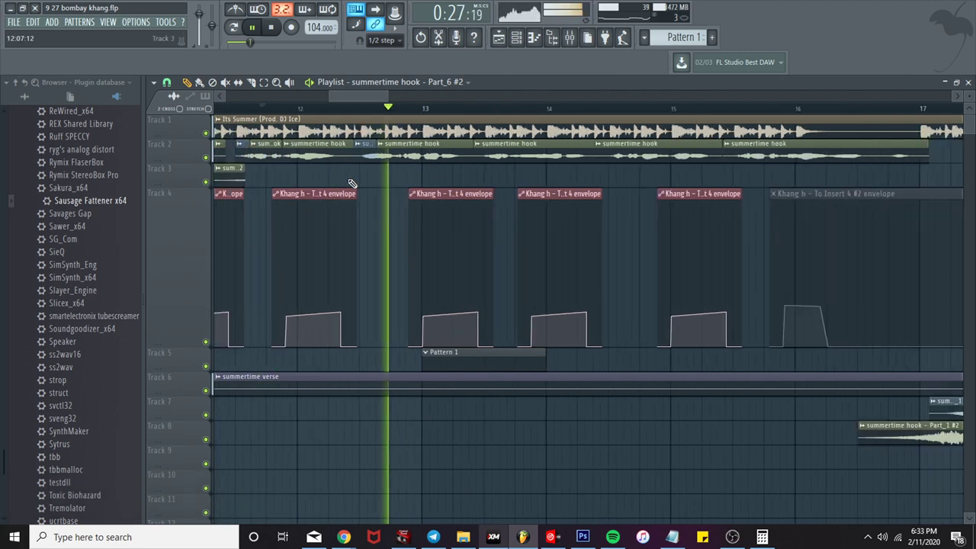
scroll(317, 177, "down", 3)
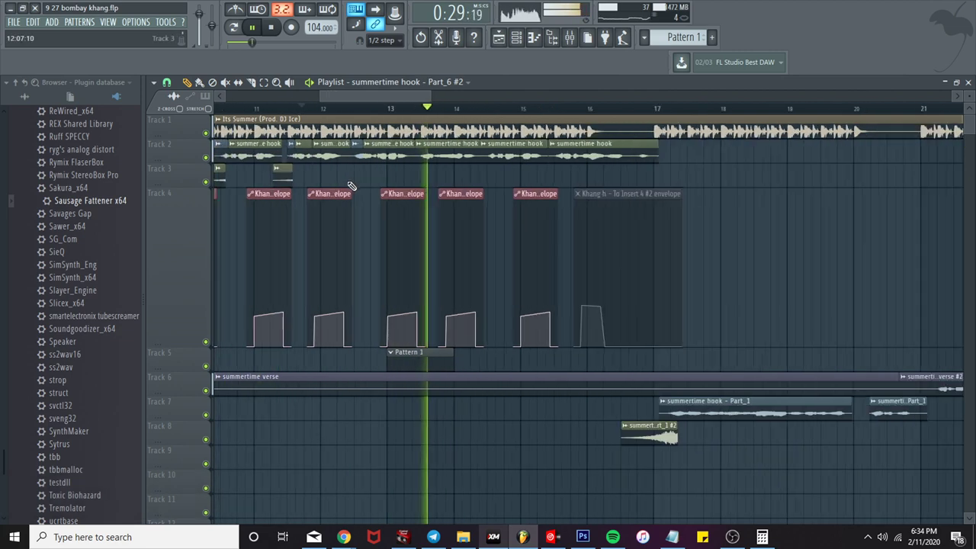
scroll(317, 178, "down", 4)
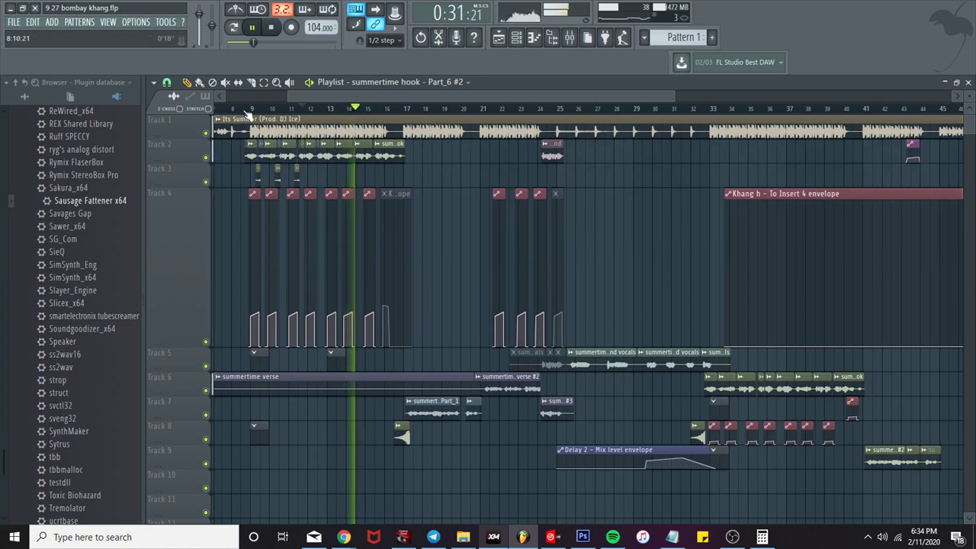
scroll(229, 348, "up", 3)
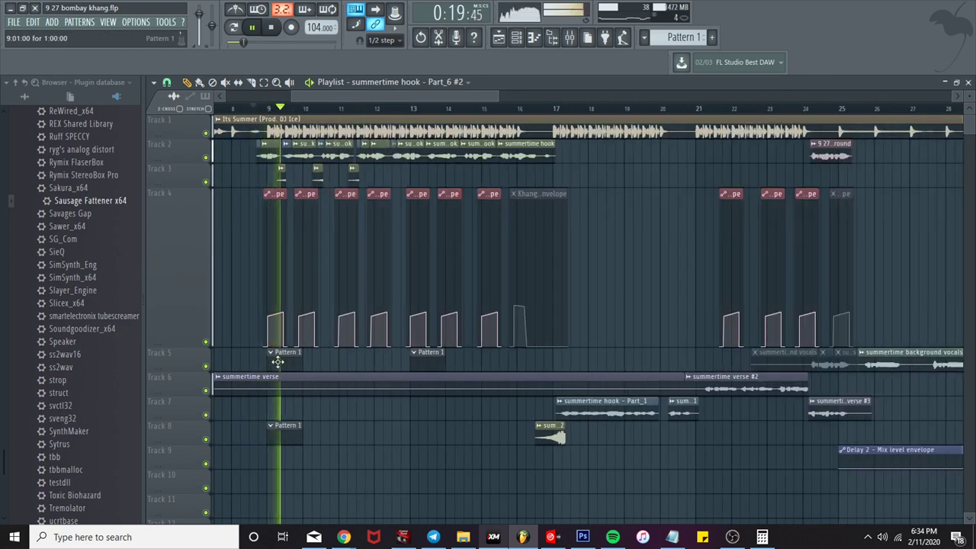
left_click_drag(277, 165, 424, 174)
key("ctrl+b")
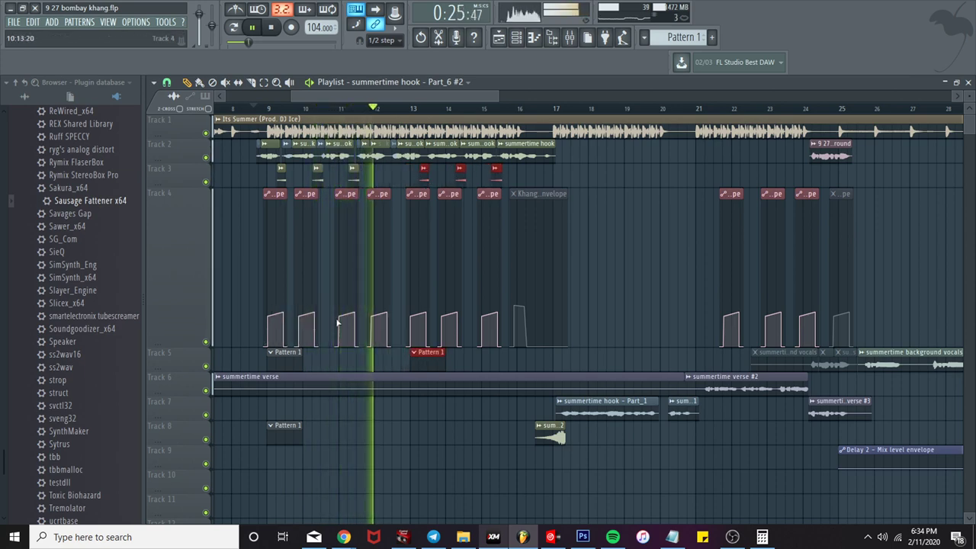
Step: Examine the alignment of the duplicated clips from bar 13 onward and listen to them in the arrangement
scroll(496, 372, "up", 4)
scroll(457, 364, "up", 4)
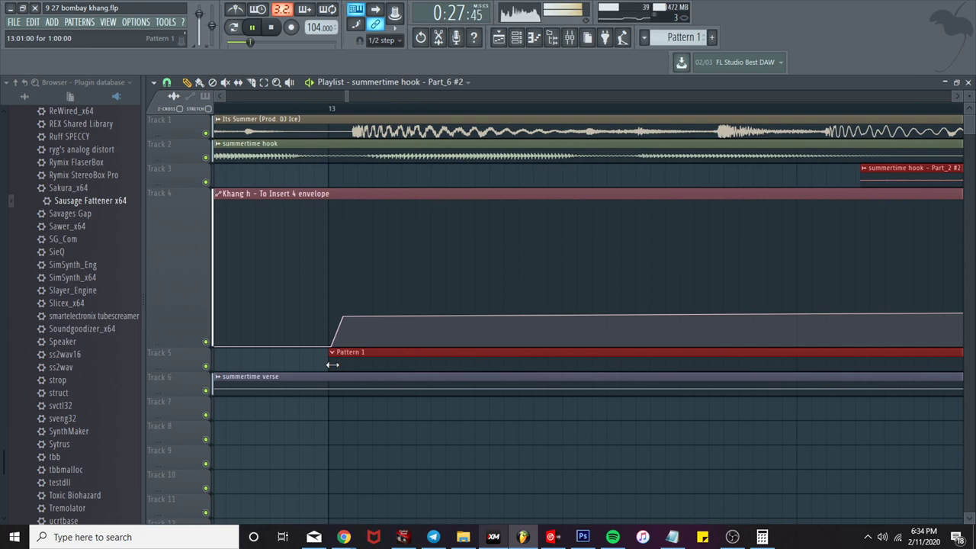
scroll(330, 355, "down", 2)
scroll(330, 354, "down", 3)
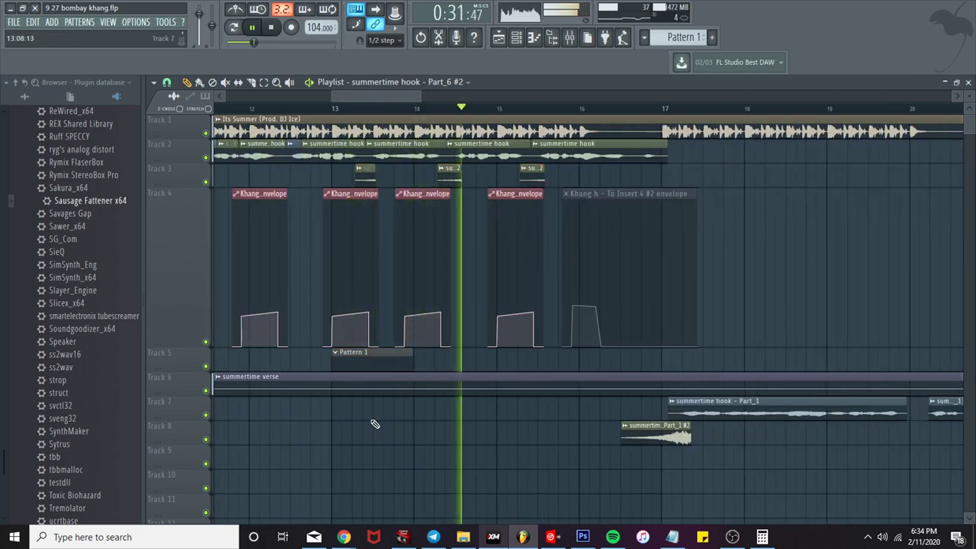
scroll(374, 420, "down", 3)
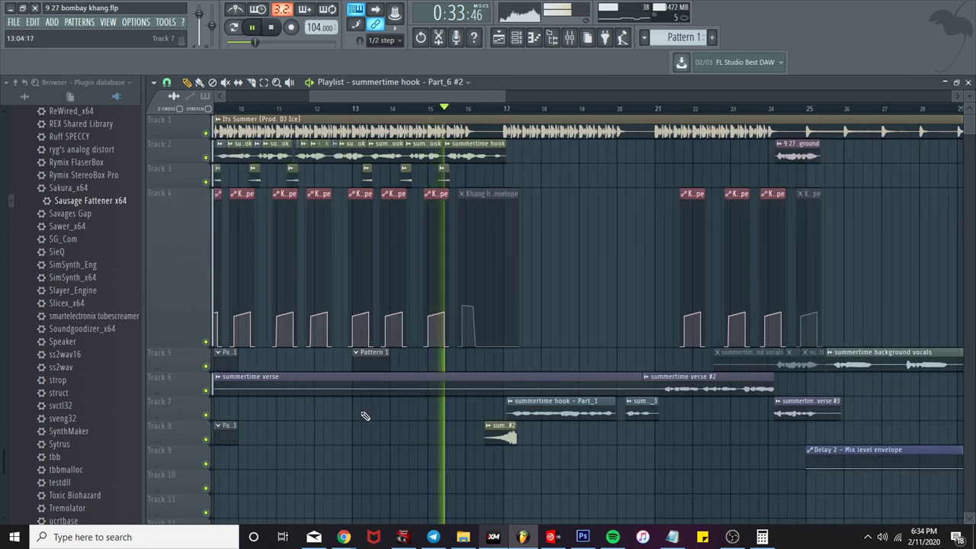
Step: Check the channel settings and mixer track of the summertime hook - Part_1 #2 swell on Track 8
scroll(469, 465, "up", 4)
double_click(495, 431)
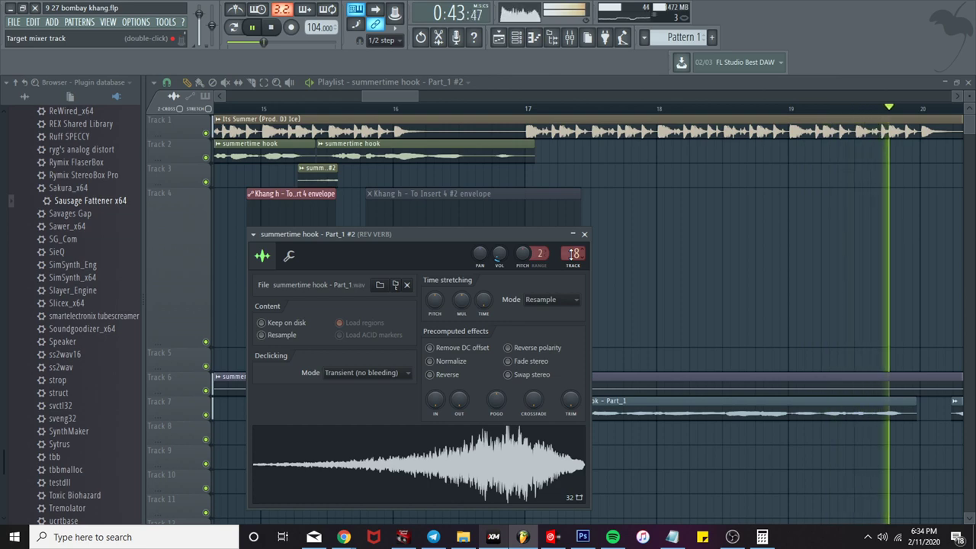
left_click(584, 234)
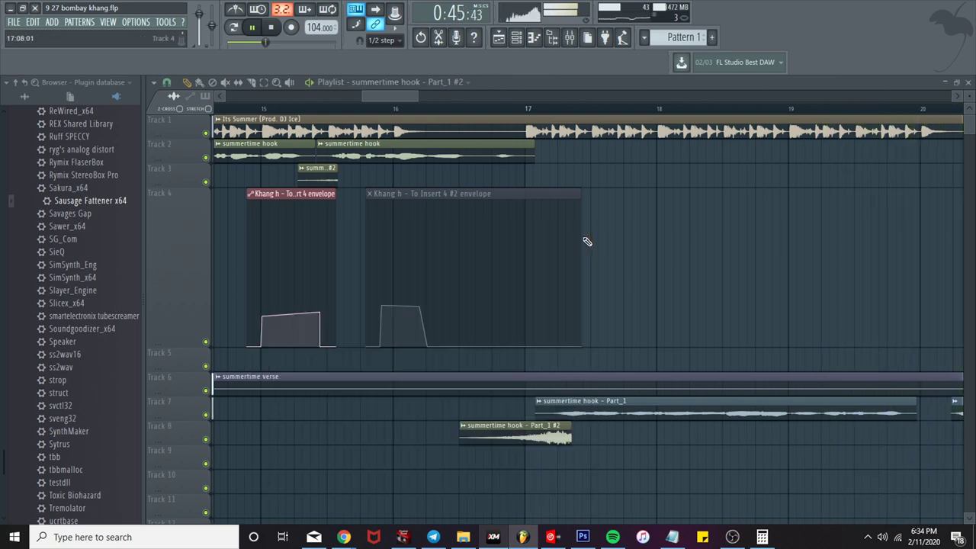
Step: Play back the transition around bars 19 to 21, where the Track 7 hook parts lead into summertime verse #2
scroll(582, 242, "down", 2)
scroll(581, 243, "down", 3)
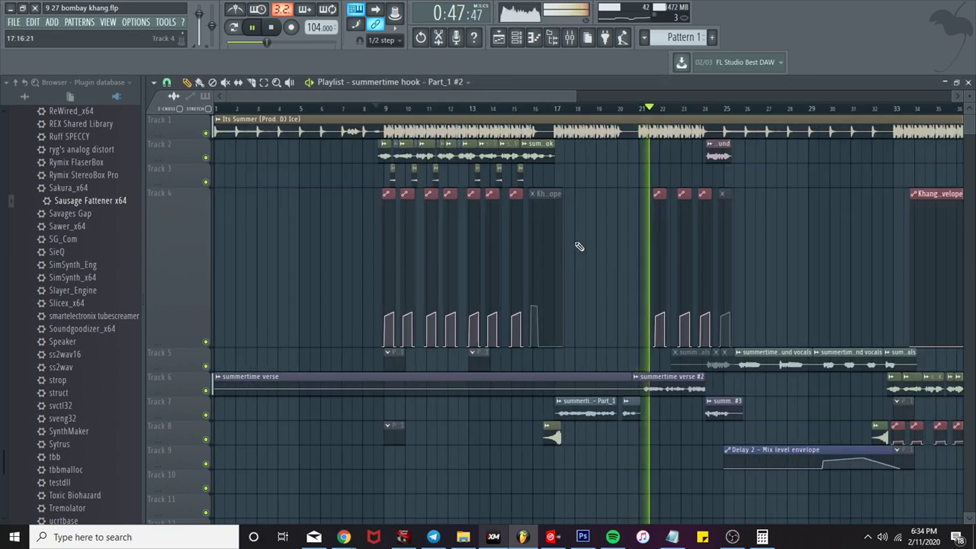
left_click(628, 109)
scroll(654, 220, "up", 2)
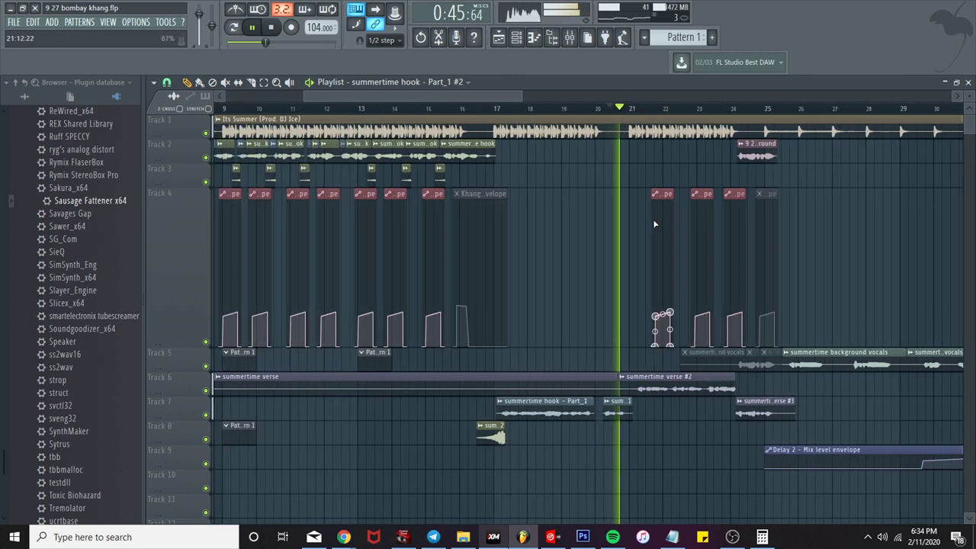
left_click(575, 109)
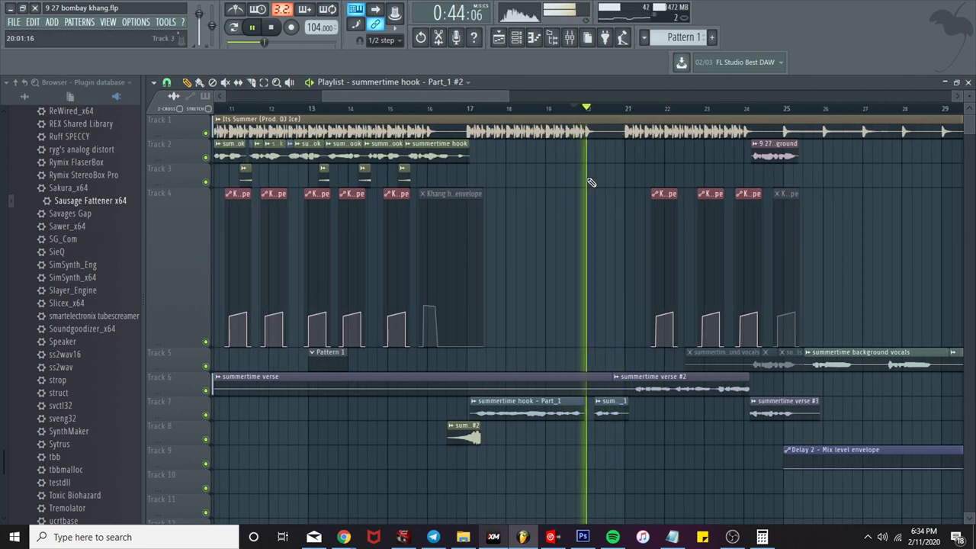
left_click_drag(448, 93, 458, 98)
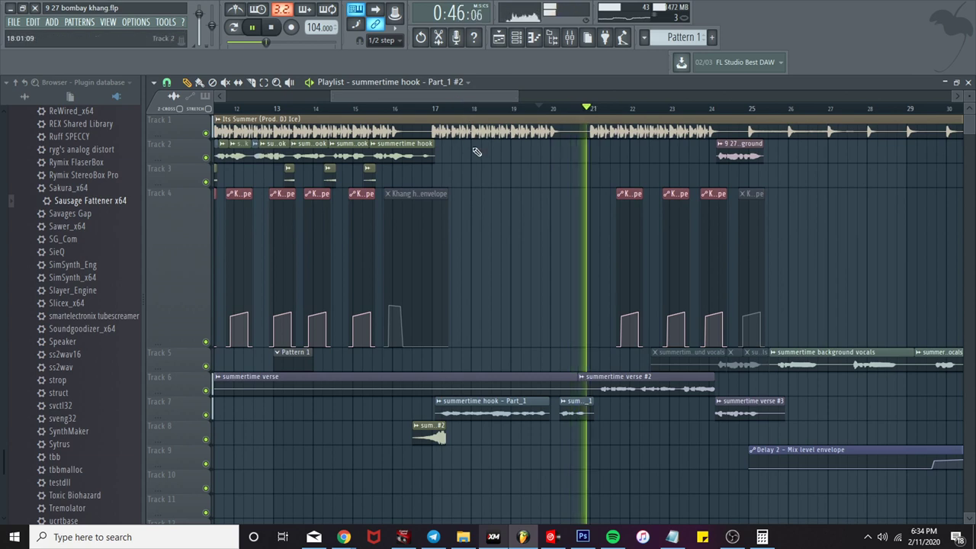
key("space")
key("space")
scroll(466, 179, "up", 2)
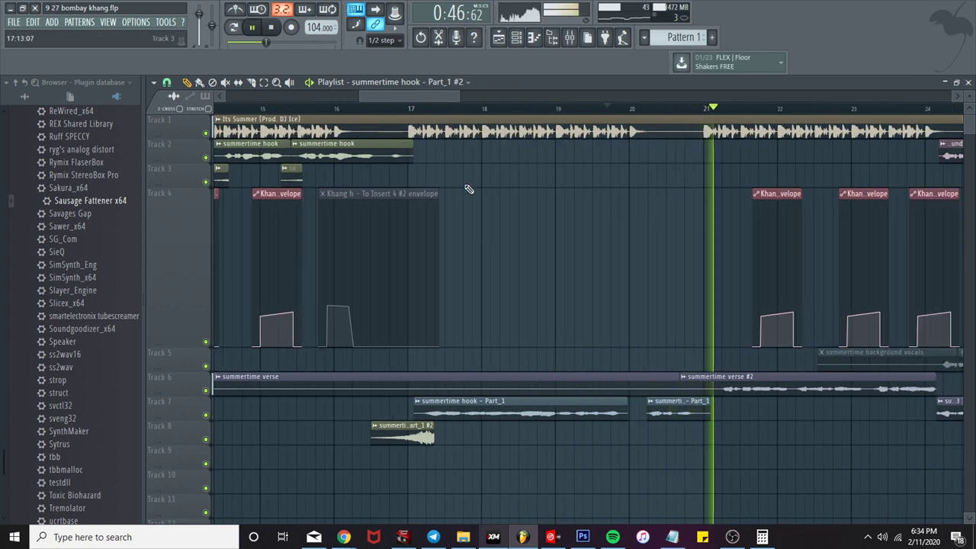
key("space")
key("space")
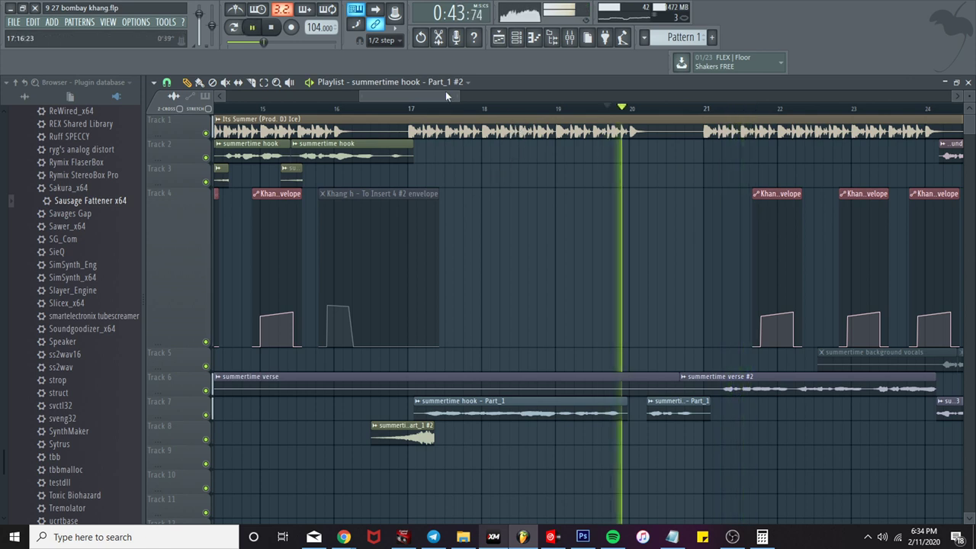
Step: Trim the start of summertime verse #2 on Track 6 to just before bar 21 and delete the summertime verse clip ahead of it
left_click_drag(446, 92, 452, 97)
scroll(603, 319, "up", 5)
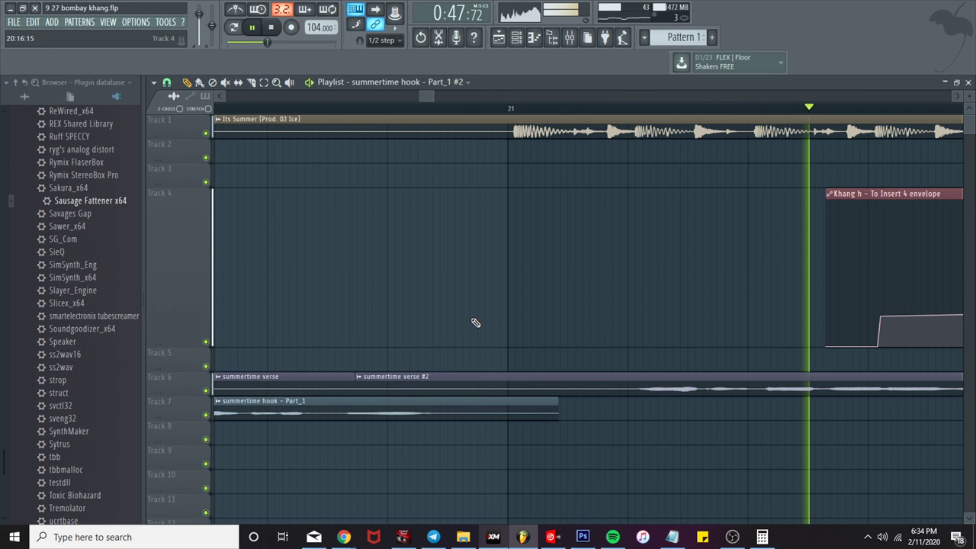
left_click_drag(366, 390, 469, 384)
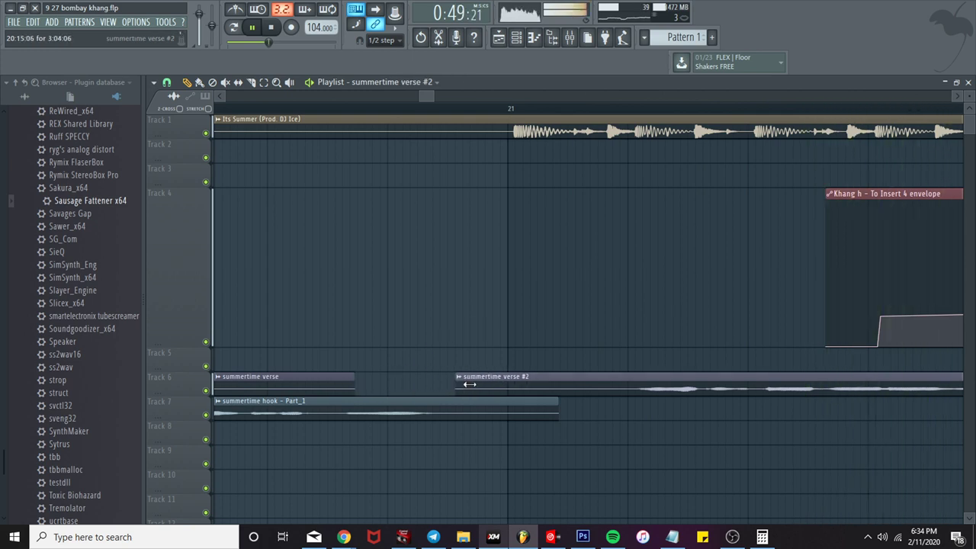
right_click(288, 380)
Step: Play back the transition from the Track 7 hook parts around bars 19 to 20 into the trimmed summertime verse #2
scroll(302, 311, "down", 3)
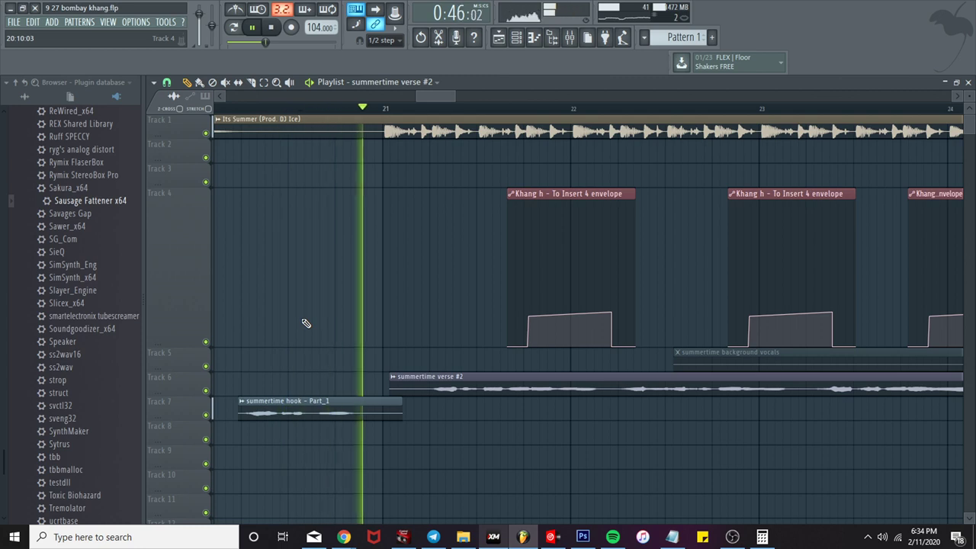
scroll(254, 317, "down", 2)
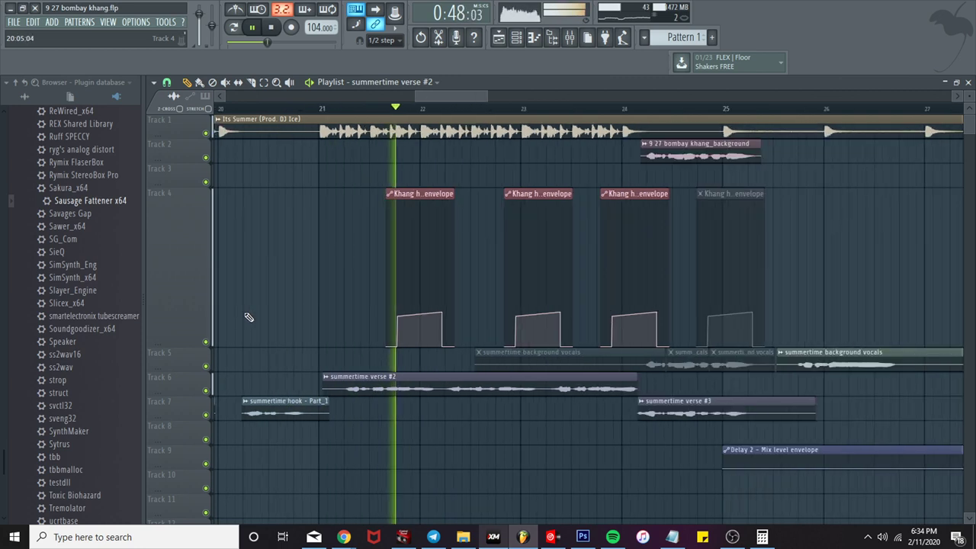
left_click_drag(450, 92, 436, 93)
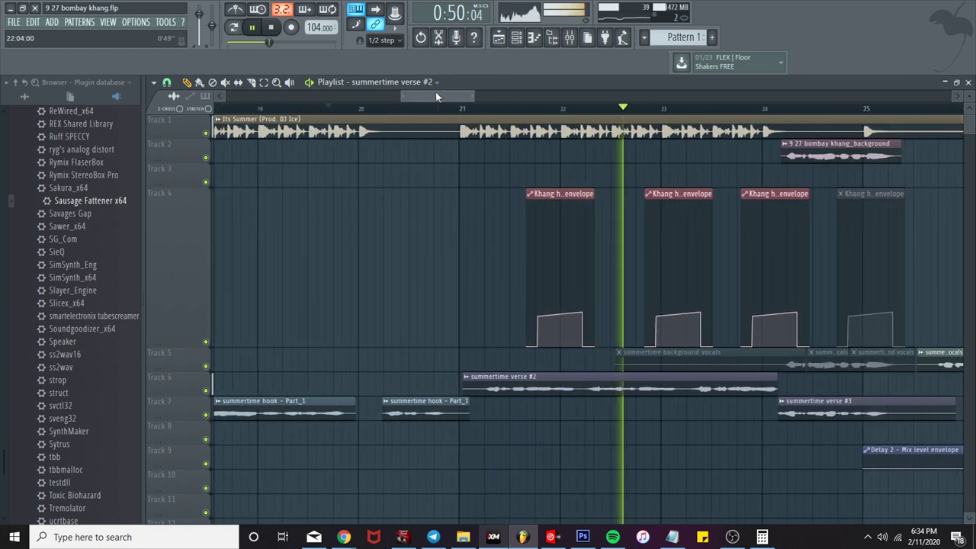
left_click(371, 109)
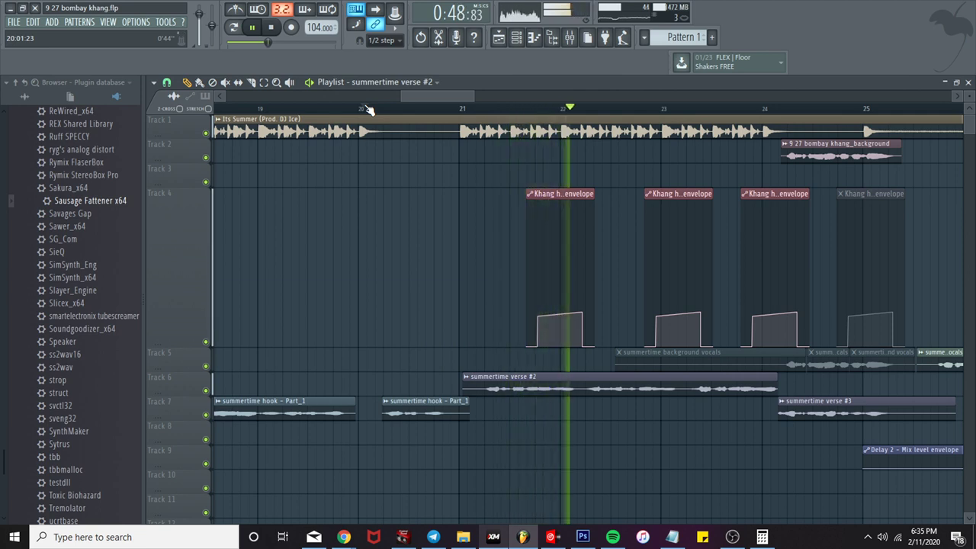
left_click(262, 109)
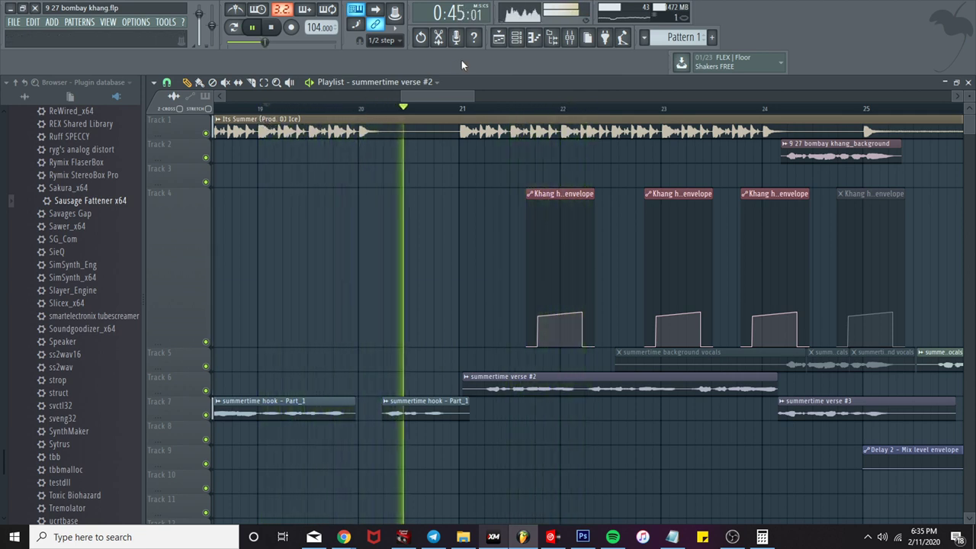
Step: Listen through the verse and background vocals into the next hook at bar 33, following the arrangement
left_click_drag(432, 96, 394, 94)
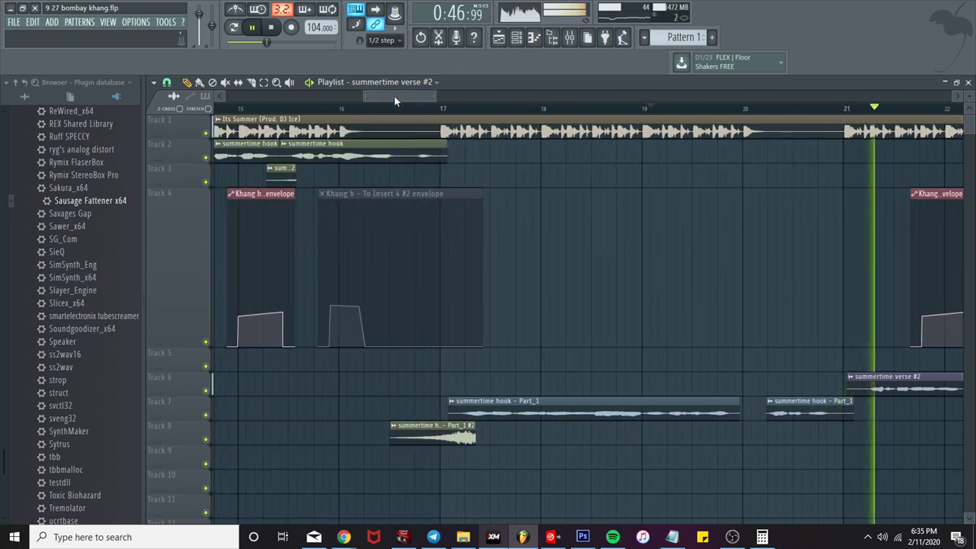
scroll(394, 98, "down", 2)
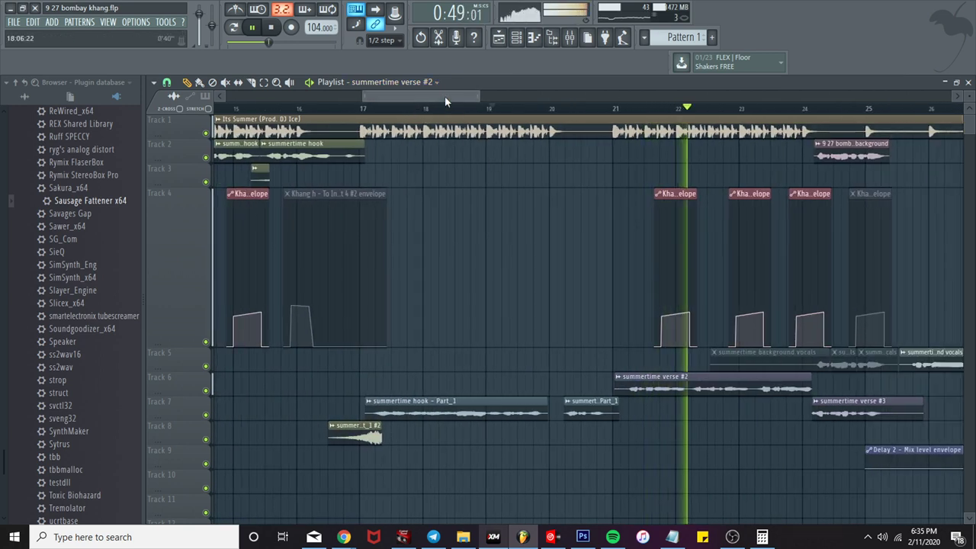
left_click_drag(445, 95, 453, 96)
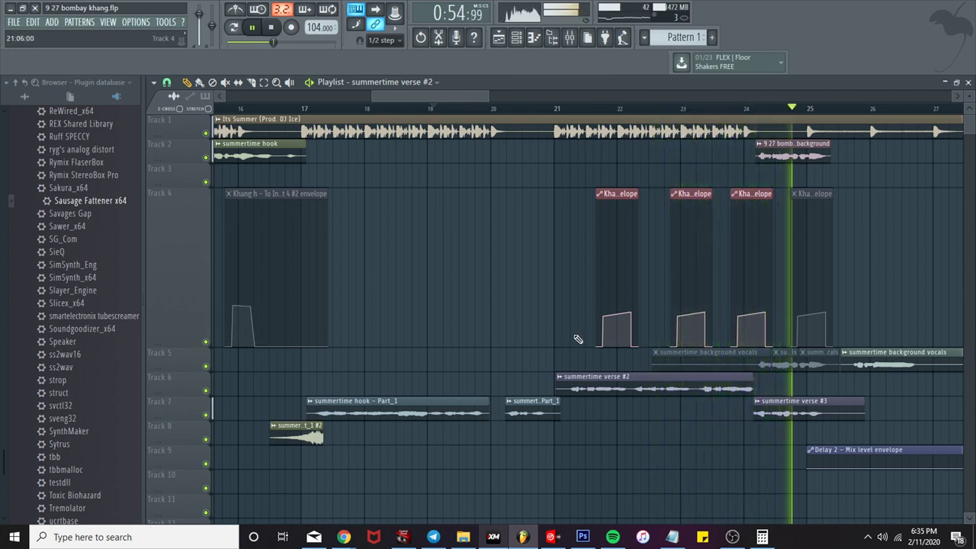
scroll(603, 351, "down", 2)
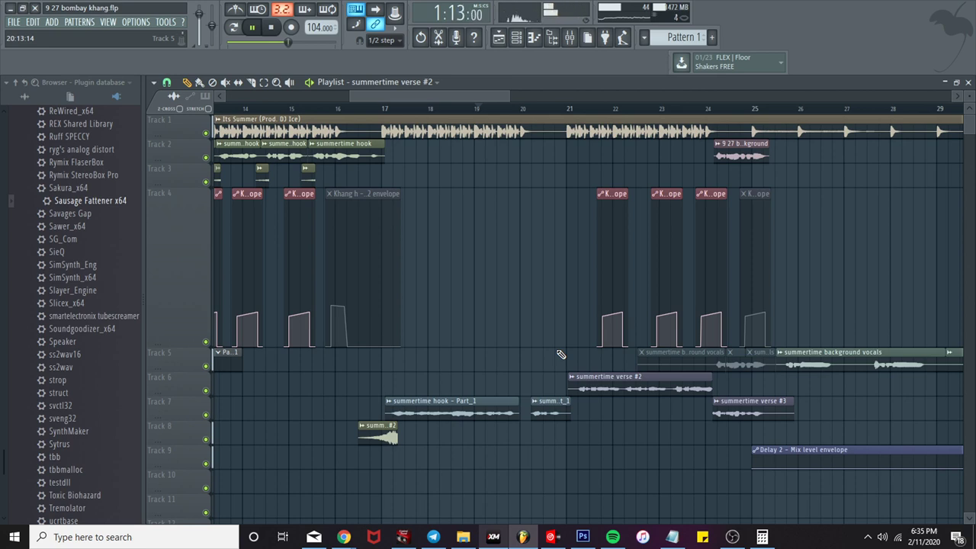
scroll(732, 179, "down", 4)
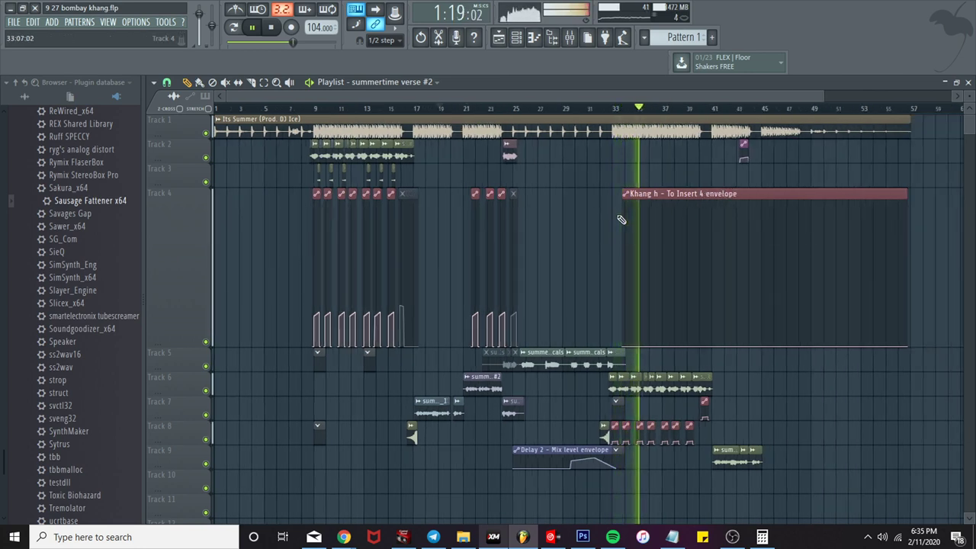
scroll(570, 212, "up", 2)
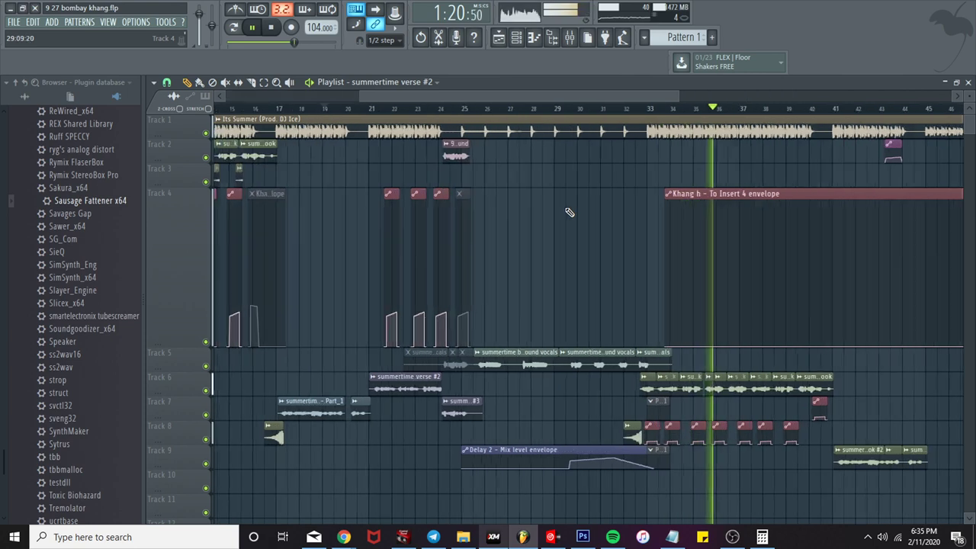
Step: Play from bar 25 and inspect the REV VERB and background mixer tracks, including the background track's first FabFilter Pro-Q equalizer
left_click(466, 112)
key("F9")
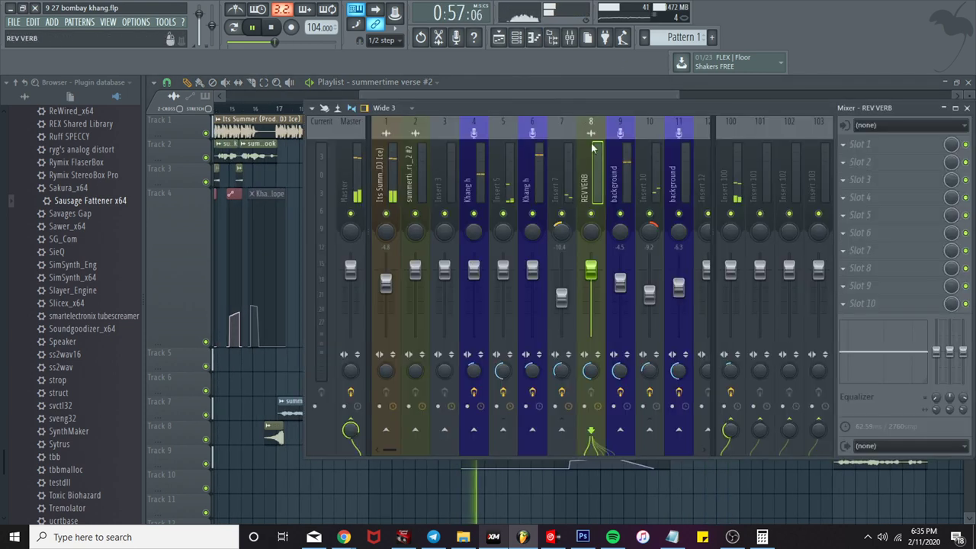
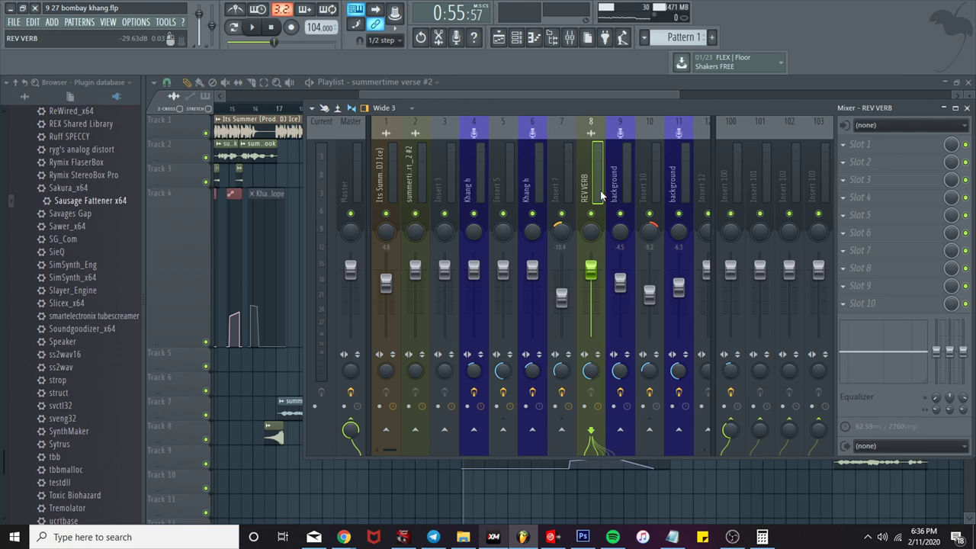
key("space")
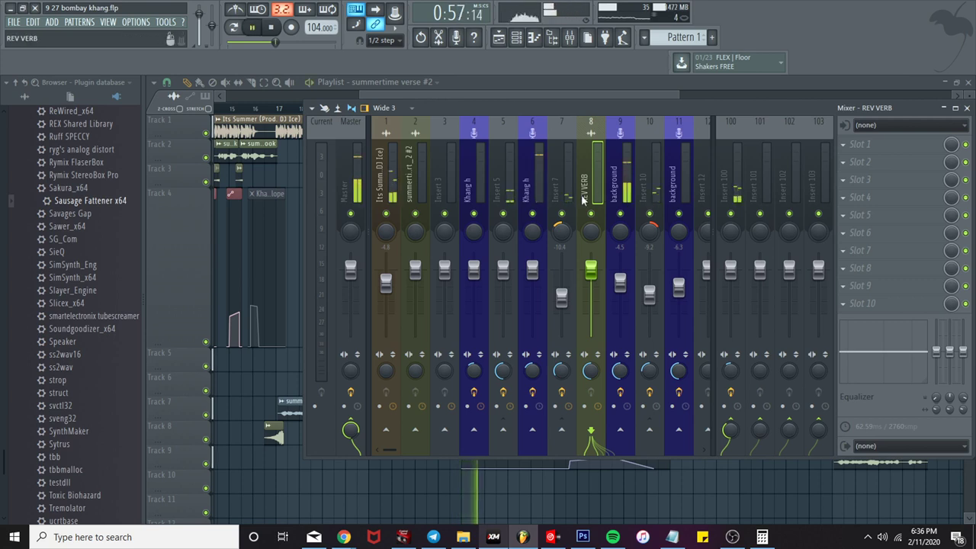
left_click(622, 186)
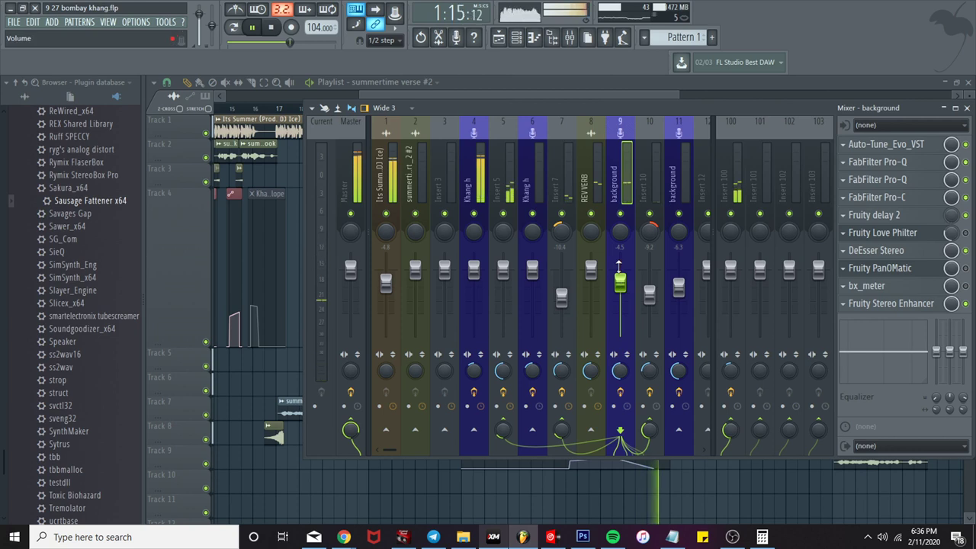
key("space")
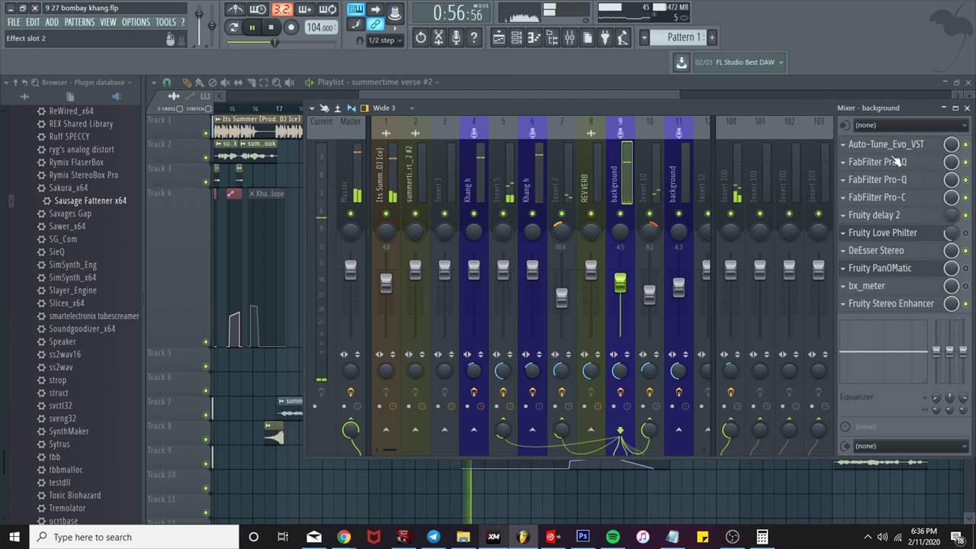
left_click(898, 162)
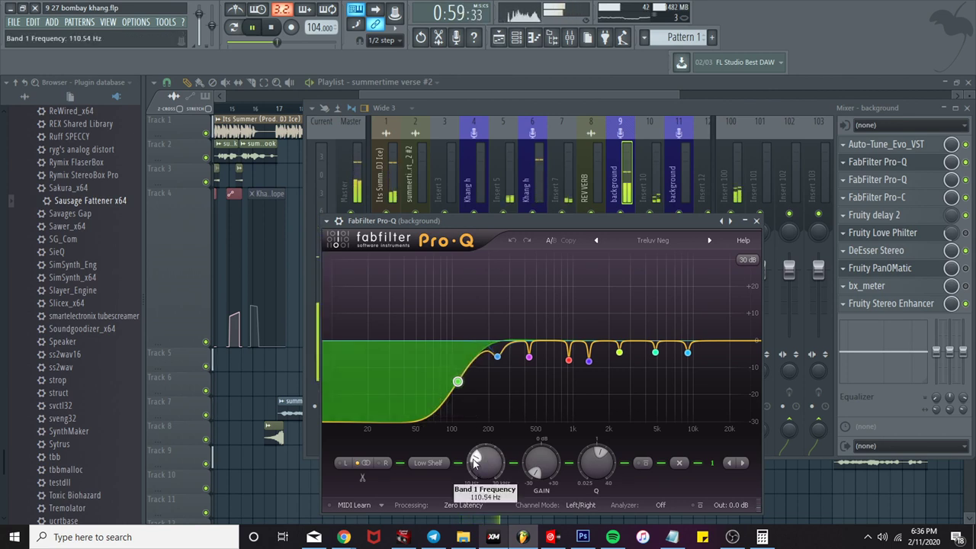
left_click(756, 221)
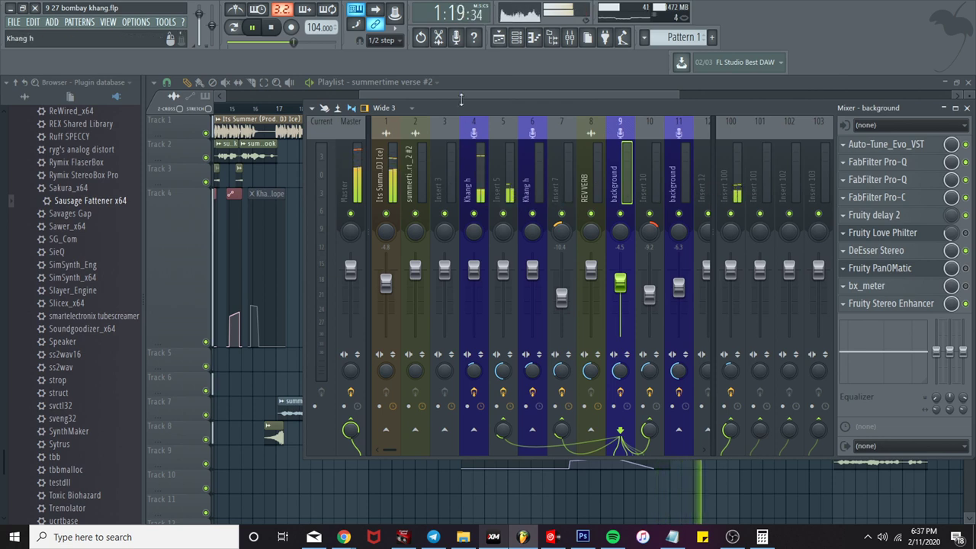
Step: Select the six short summertime hook effect clips on Track 3 in bars 9 to 15 of the playlist
key("F9")
scroll(529, 199, "down", 2)
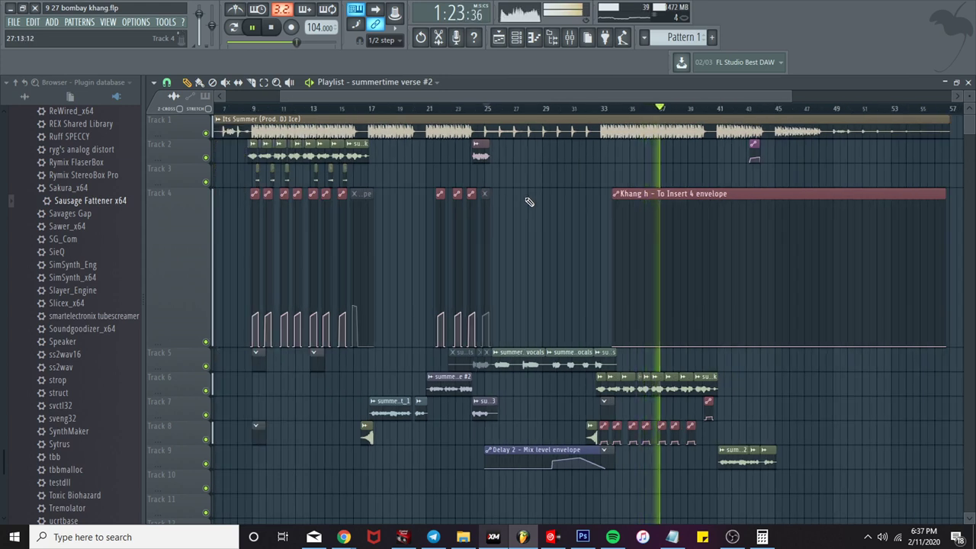
left_click(242, 109)
scroll(235, 122, "up", 2)
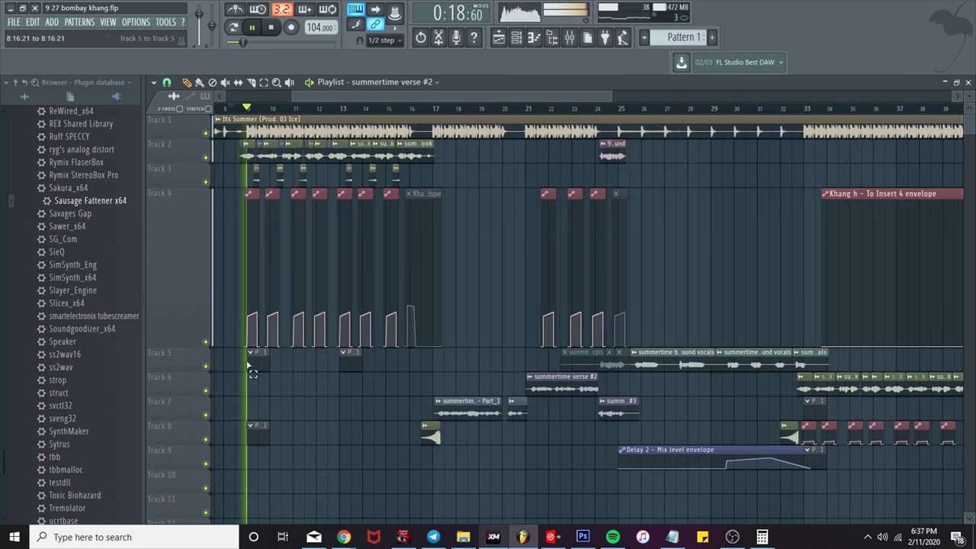
left_click_drag(240, 166, 417, 179)
key("ctrl+b")
scroll(394, 181, "down", 2)
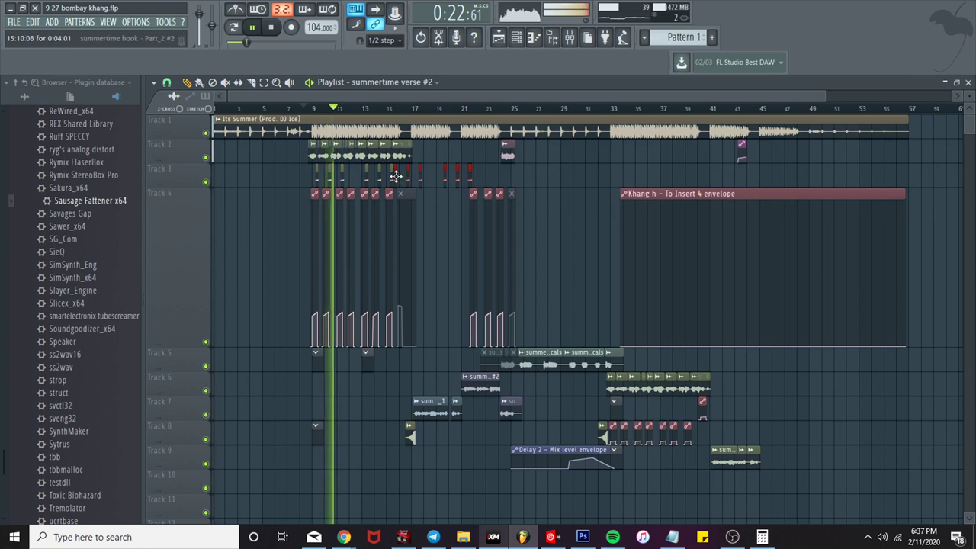
key("ctrl+z")
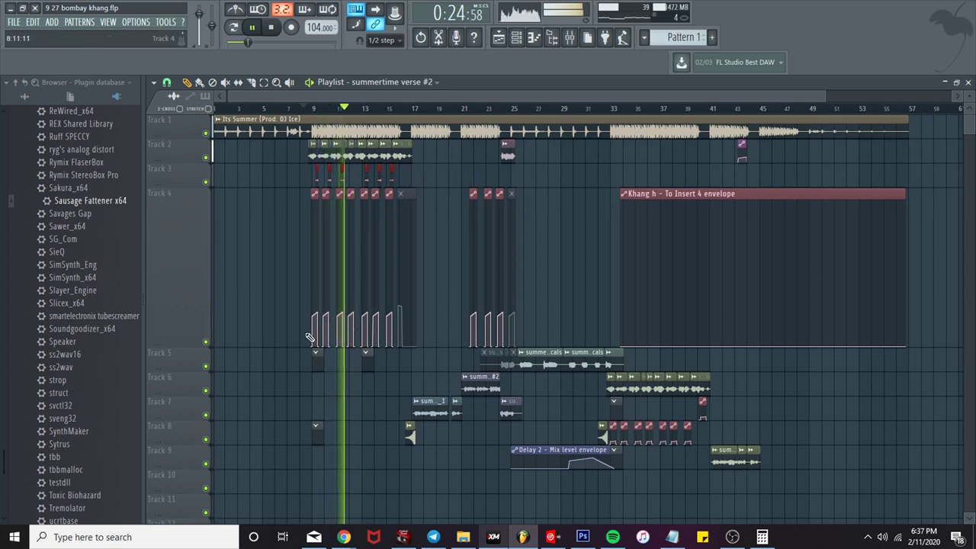
Step: Duplicate the selected Track 3 clips together with the first Pattern 1 clip on Track 5, and move the copies to the hook at bar 33
left_click(317, 359, "ctrl+shift")
key("ctrl+b")
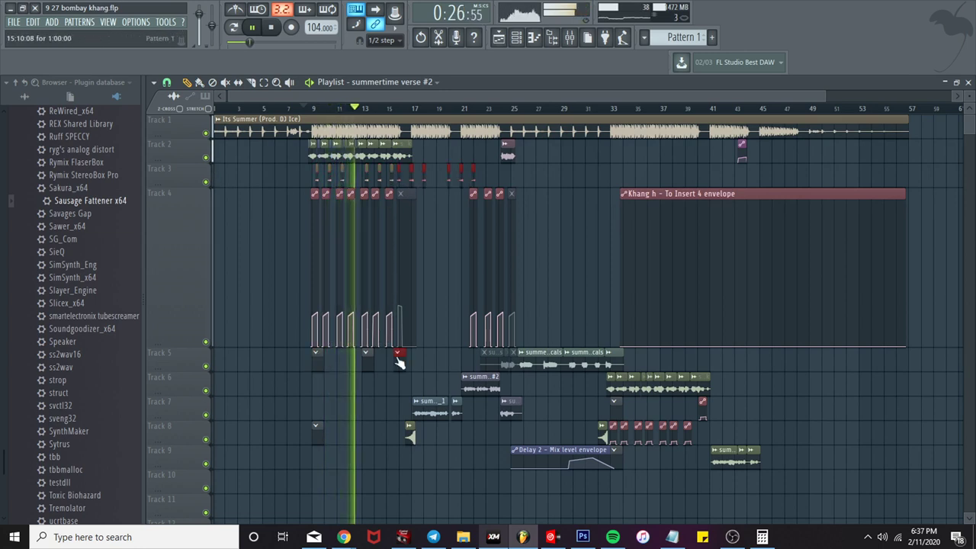
left_click_drag(397, 356, 614, 447)
scroll(615, 443, "up", 6)
scroll(598, 424, "up", 4)
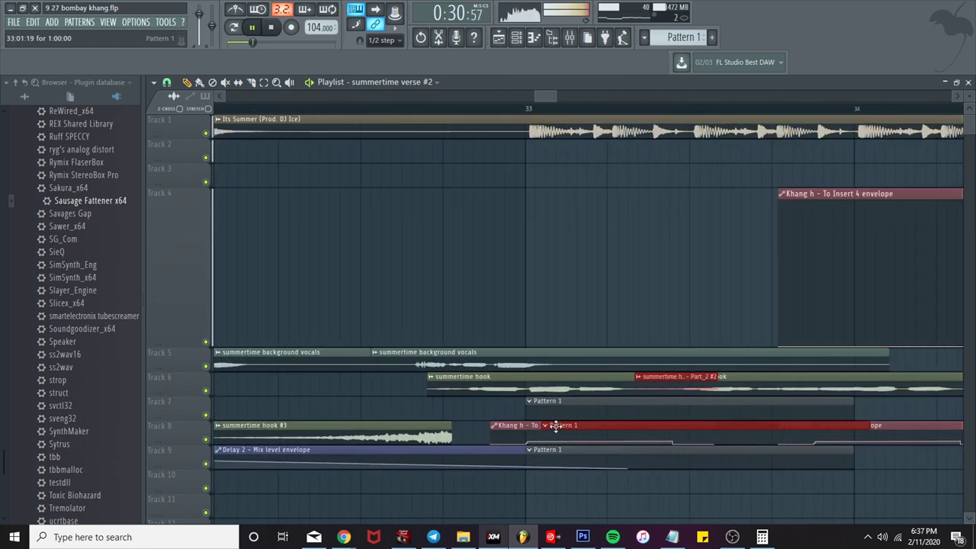
Step: Align the duplicated Pattern 1 clip on Track 8 to the start of bar 33, and delete that reference clip
scroll(513, 428, "up", 4)
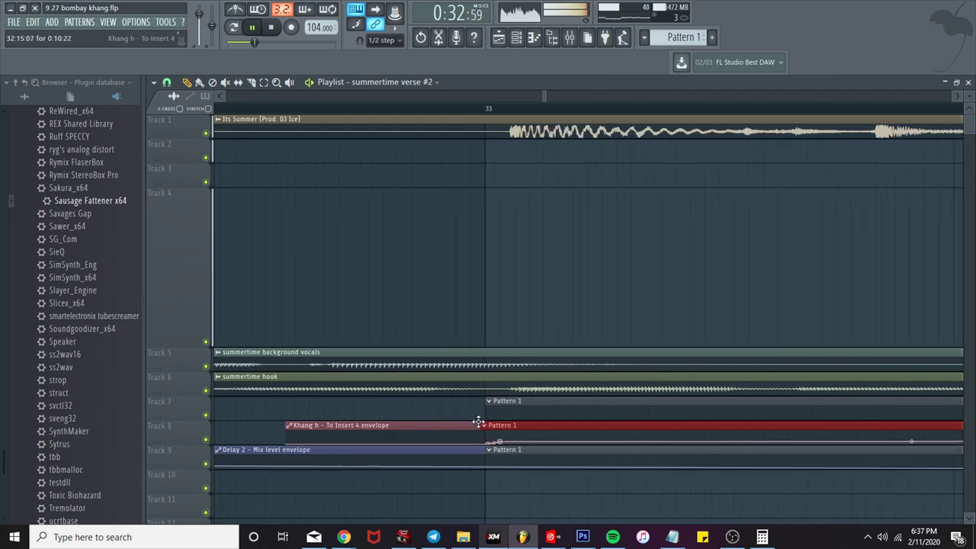
left_click_drag(496, 424, 503, 425)
right_click(503, 425)
scroll(485, 418, "down", 3)
scroll(482, 417, "down", 8)
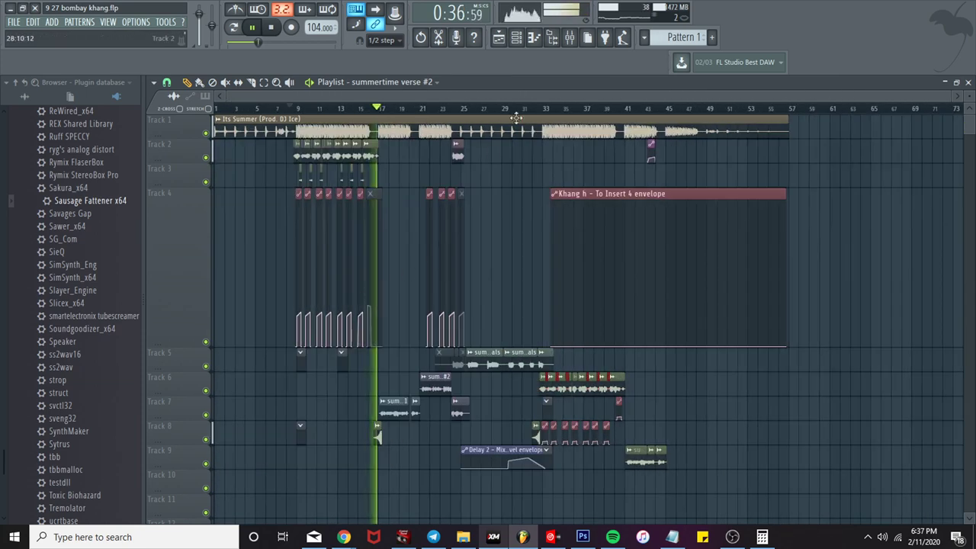
Step: Check mixer track 2, which carries the summertime hook - Part_2 #2 effect, during playback
key("F9")
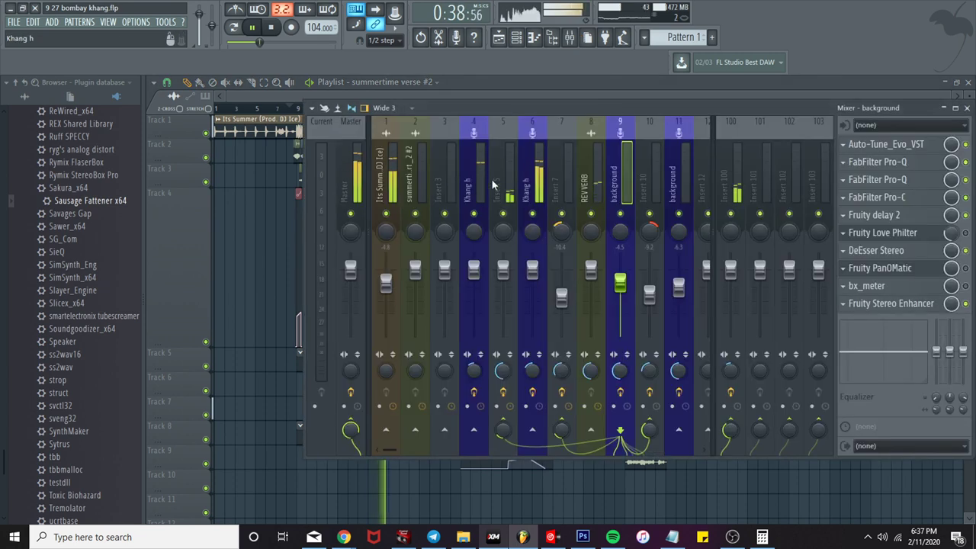
left_click(419, 186)
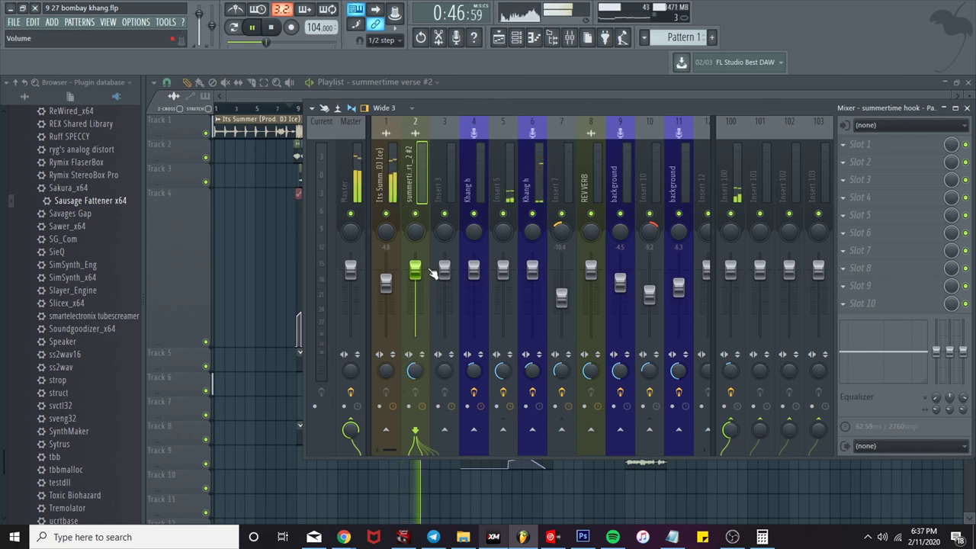
left_click(462, 96)
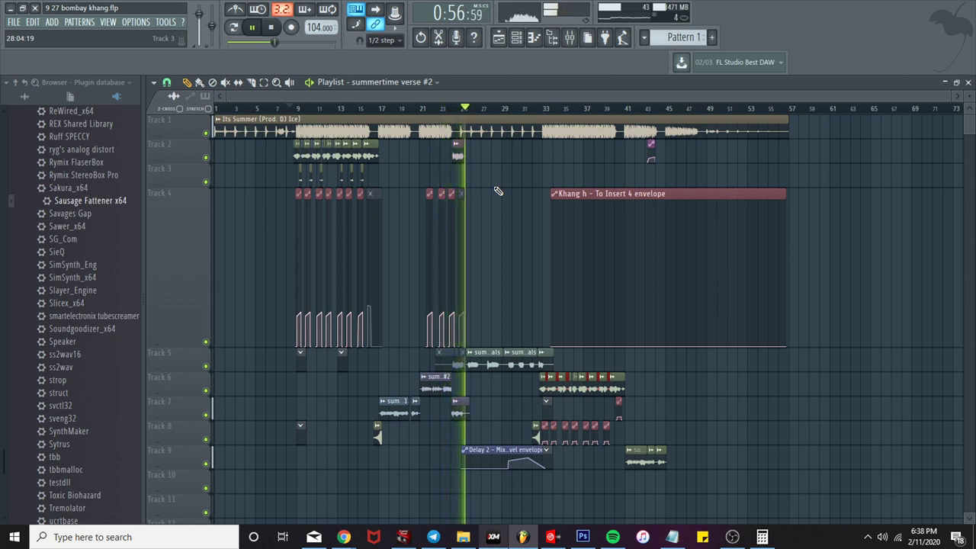
Step: Unmute the last Insert 4 envelope clip around bar 25 on Track 4 and replay the passage from bar 24
scroll(479, 246, "up", 1)
scroll(414, 200, "up", 1)
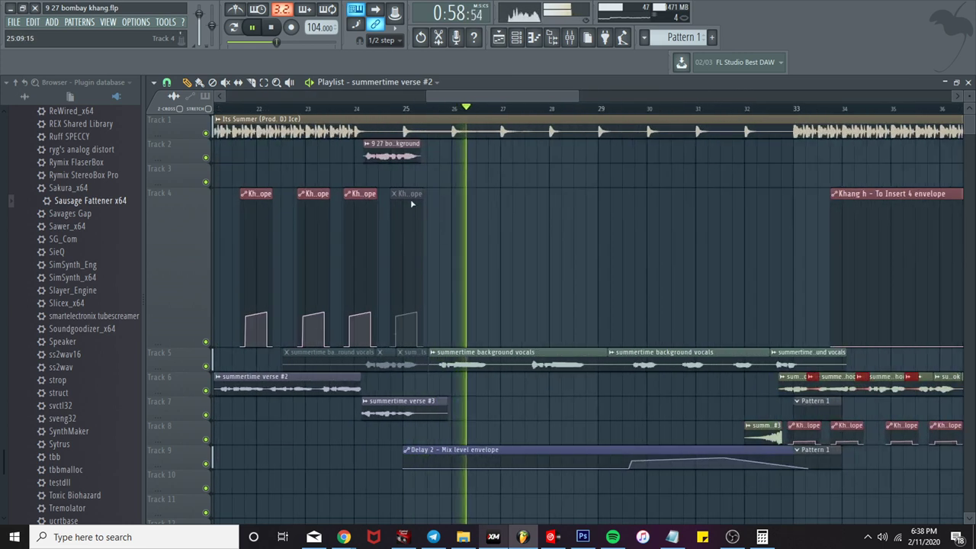
left_click(402, 112)
scroll(402, 114, "up", 2)
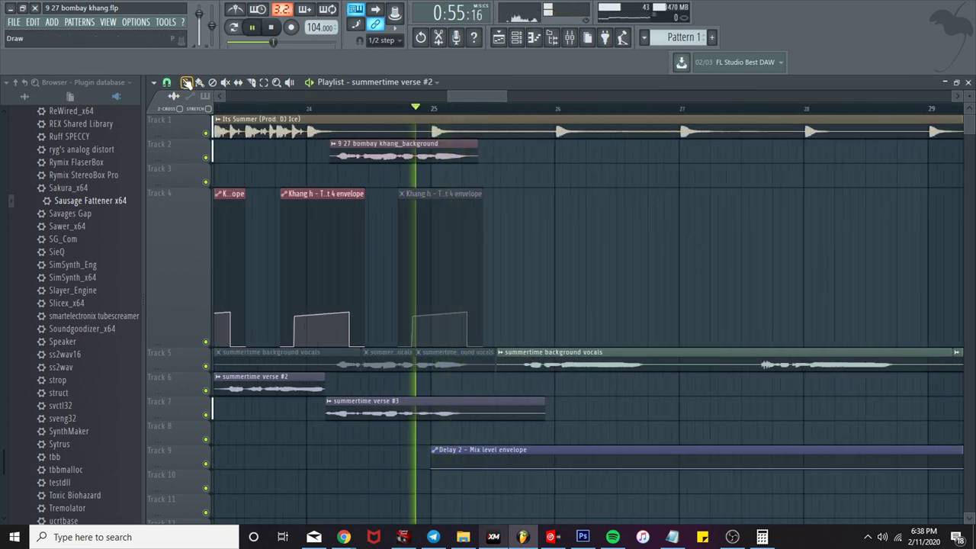
left_click(425, 225)
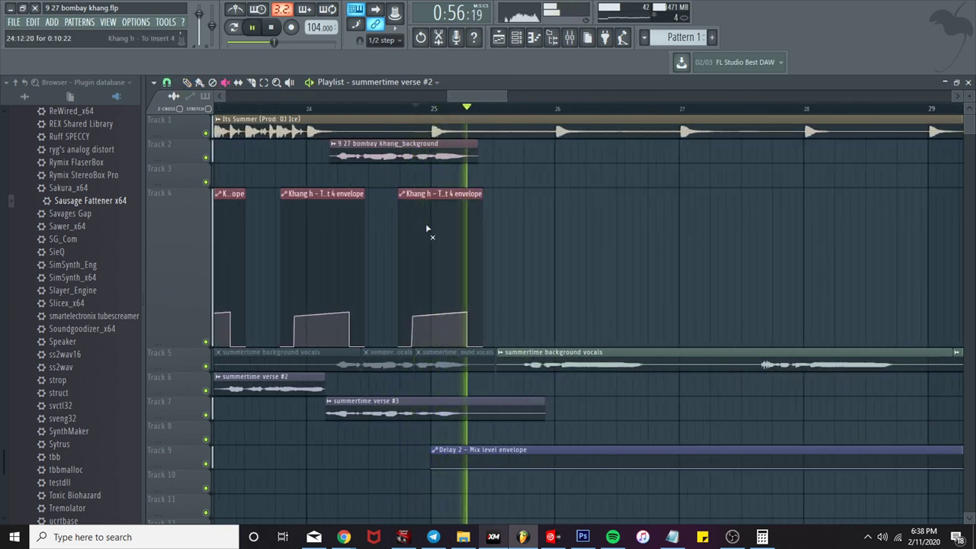
left_click_drag(398, 109, 339, 114)
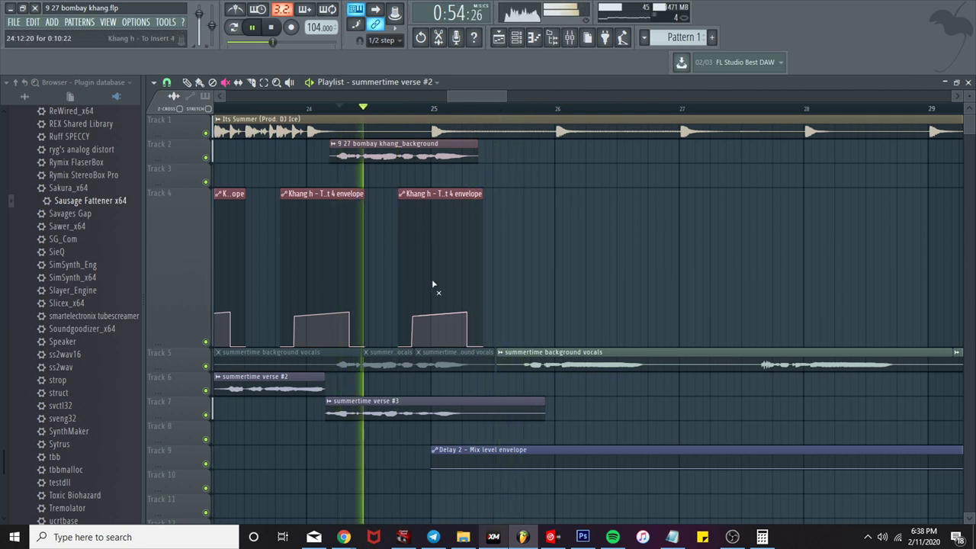
Step: Mute the last Insert 4 envelope clip around bar 25 on Track 4, and replay the verse passage leading into it
left_click(439, 319)
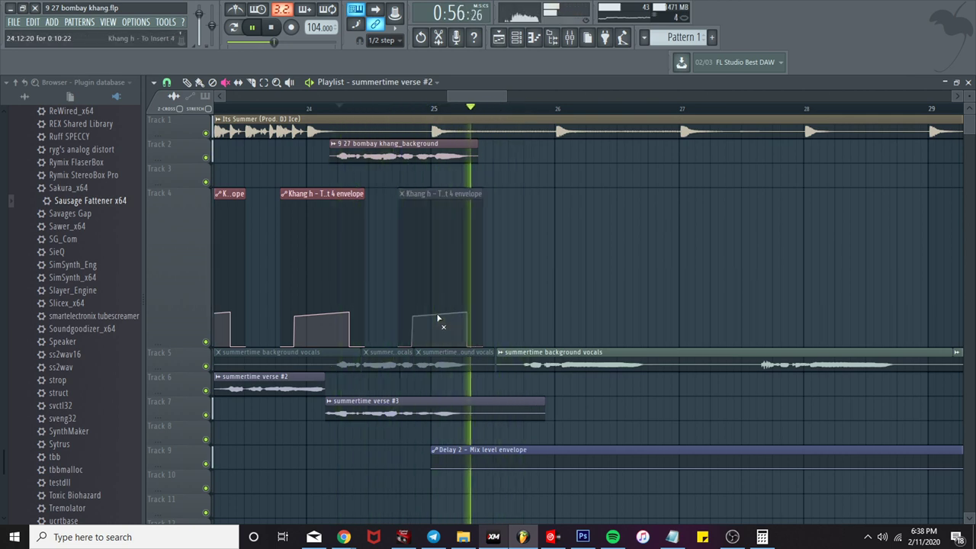
scroll(427, 309, "down", 2)
left_click_drag(397, 109, 313, 108)
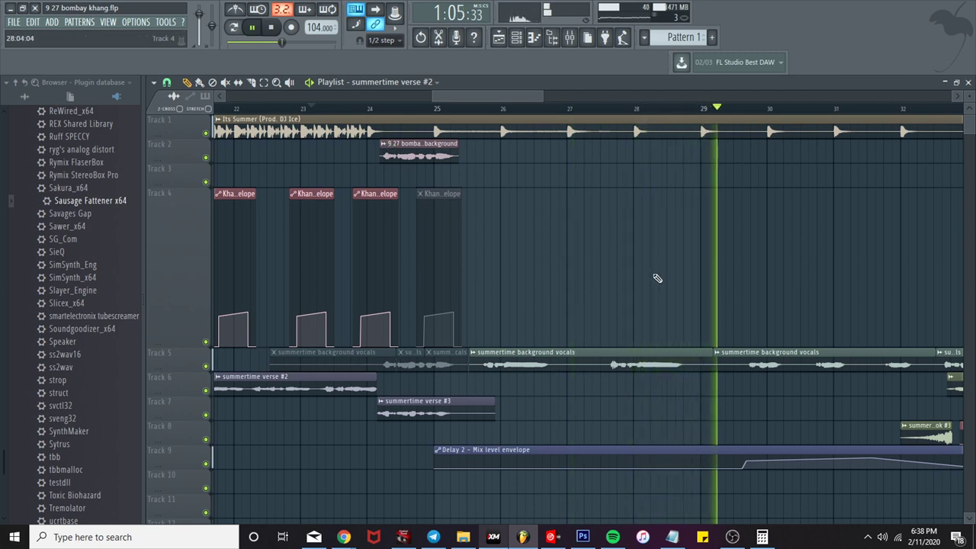
Step: Slice the summertime background vocals clip on Track 5 twice just before bar 30 to isolate the short phrase there, and play it back
scroll(666, 288, "down", 3)
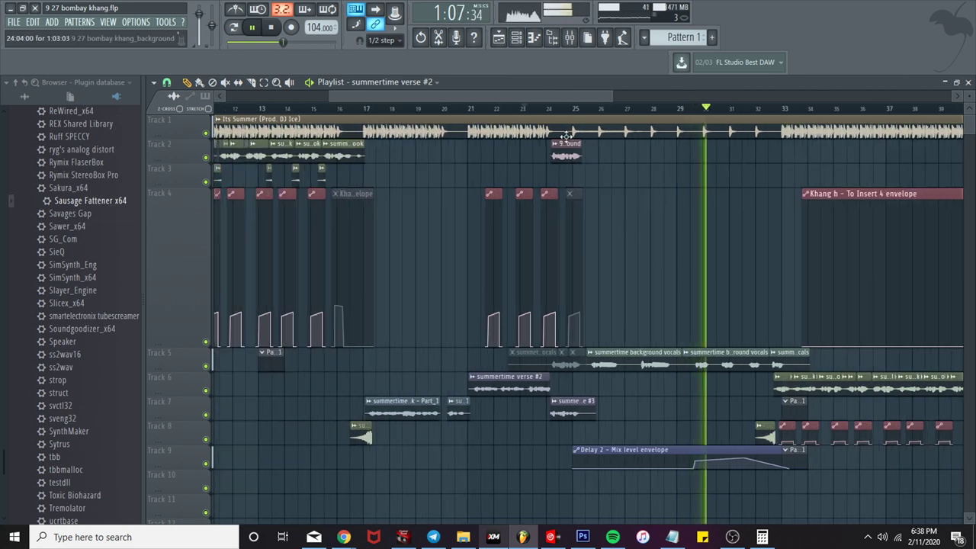
left_click_drag(564, 97, 586, 97)
scroll(645, 329, "up", 8)
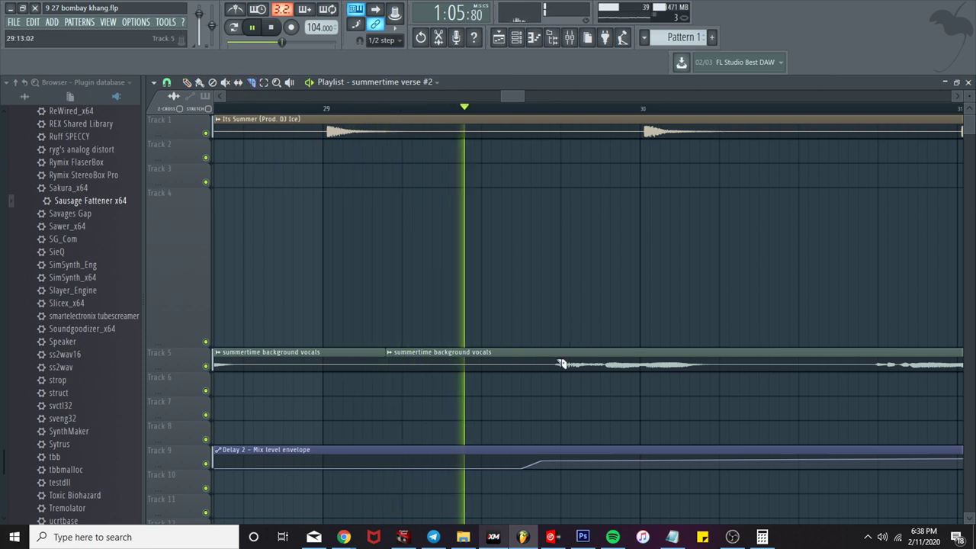
left_click(543, 365)
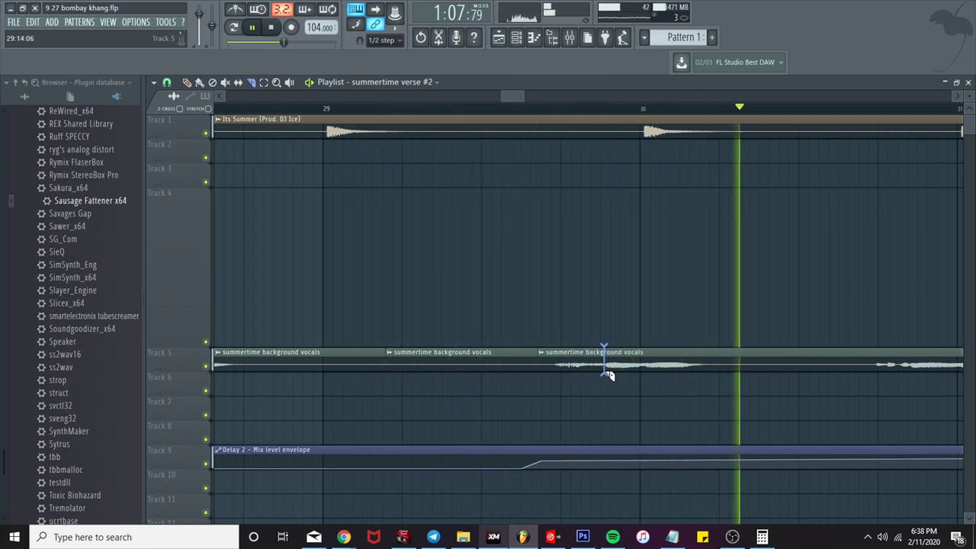
left_click(606, 374)
key("space")
key("space")
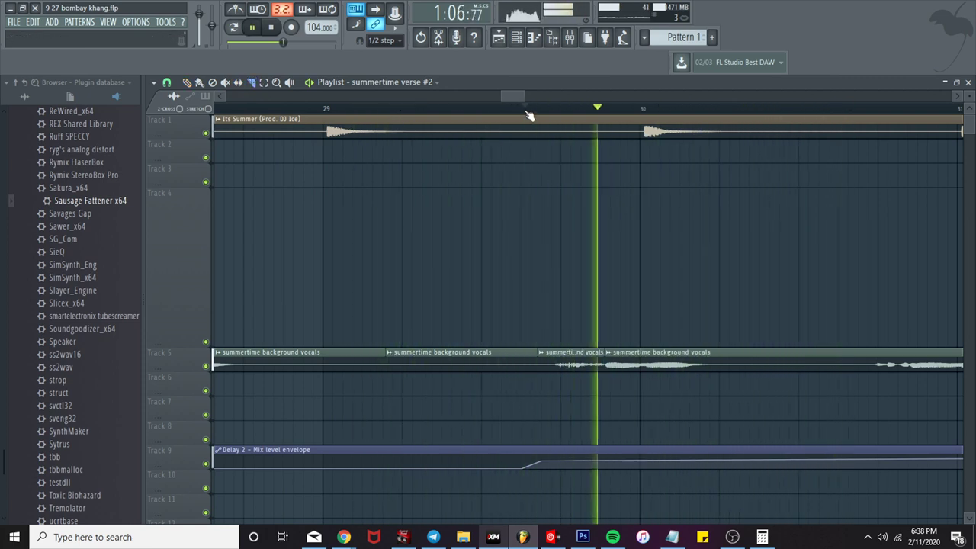
key("space")
key("space")
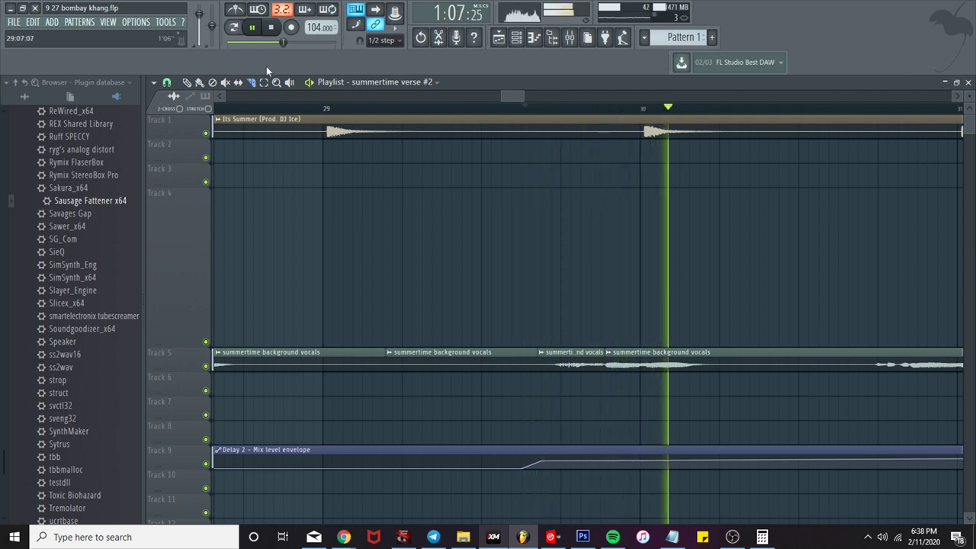
key("space")
Step: Make the isolated background vocal slice unique as a sample, saved as summertime background vocals - Part_1 in the summertime stems folder
left_click(544, 355)
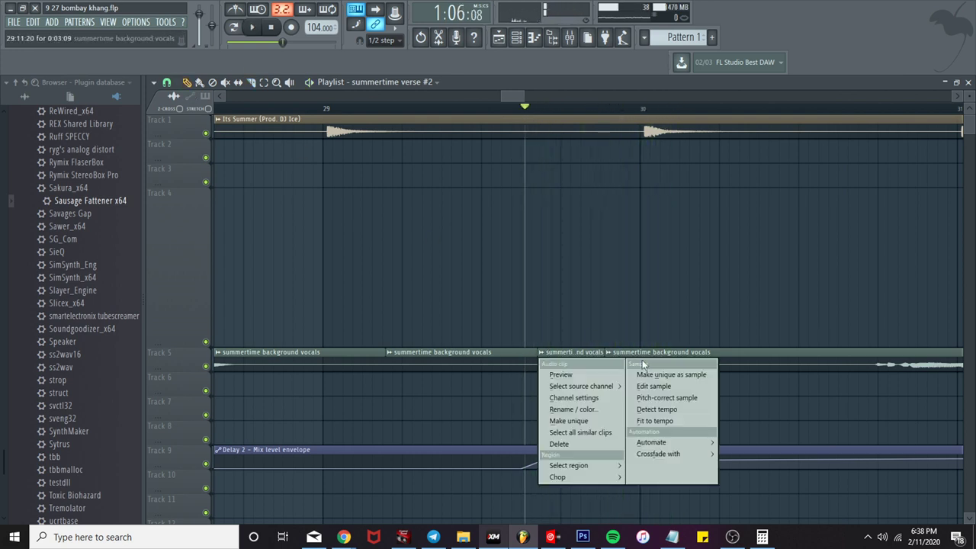
left_click(654, 378)
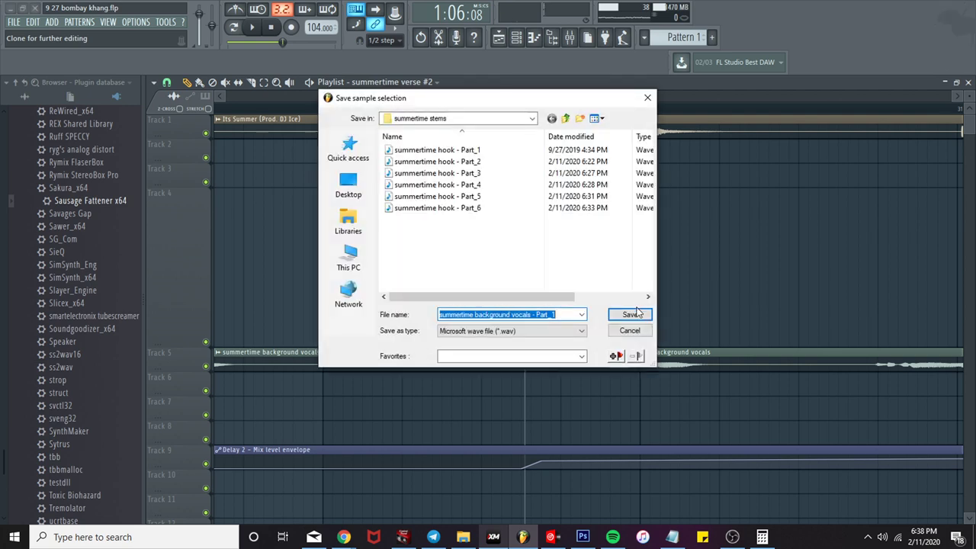
left_click(634, 311)
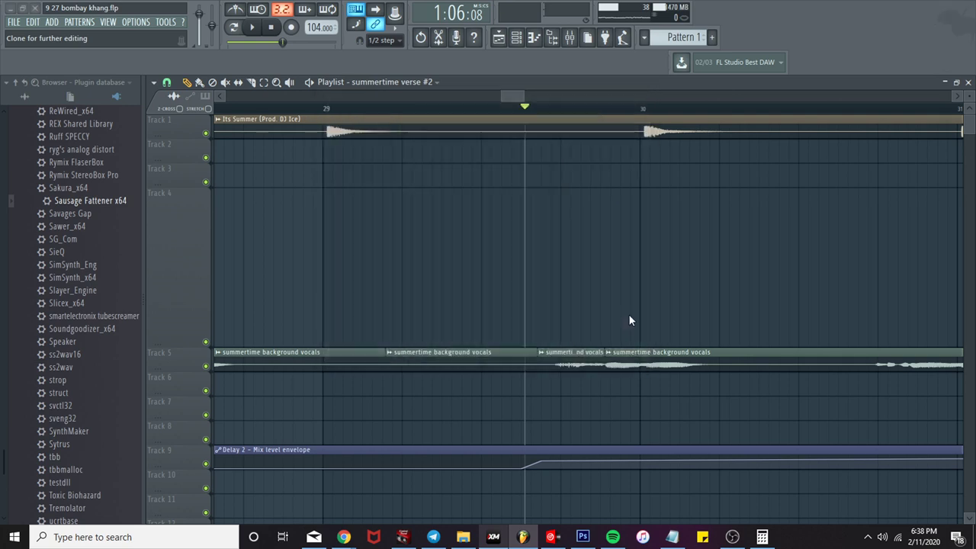
Step: Open the summertime background vocals - Part_1 sample in Edison from its channel settings and reverse the audio
double_click(565, 363)
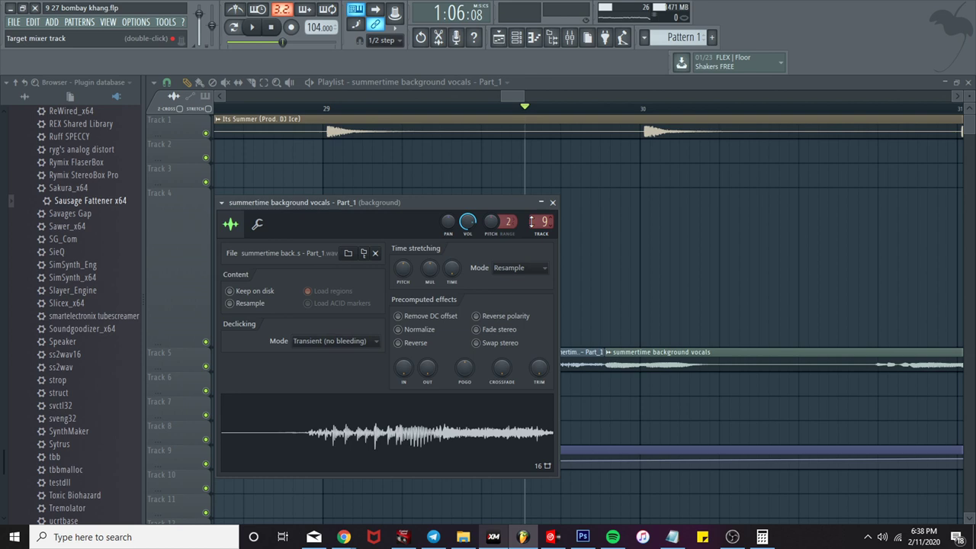
scroll(532, 221, "up", 1)
right_click(489, 427)
left_click(506, 455)
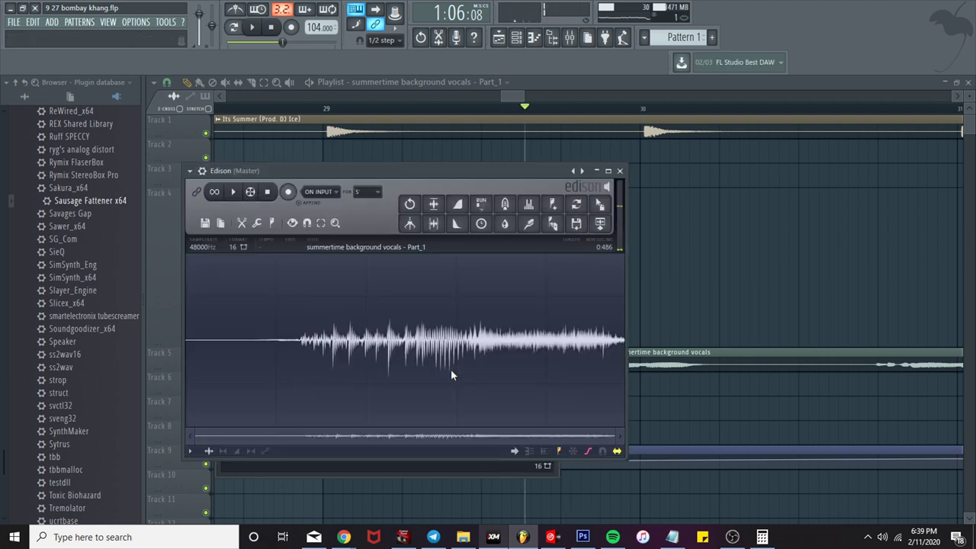
key("alt+r")
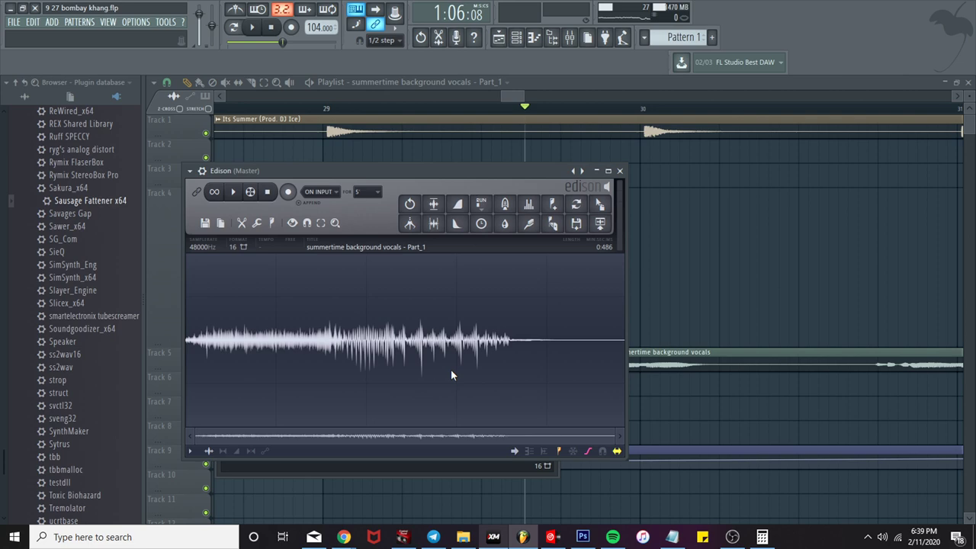
Step: Switch to Spotify, dismiss the advertisement, open the Playboy album, and listen to part of Picasso before pausing it
left_click(612, 537)
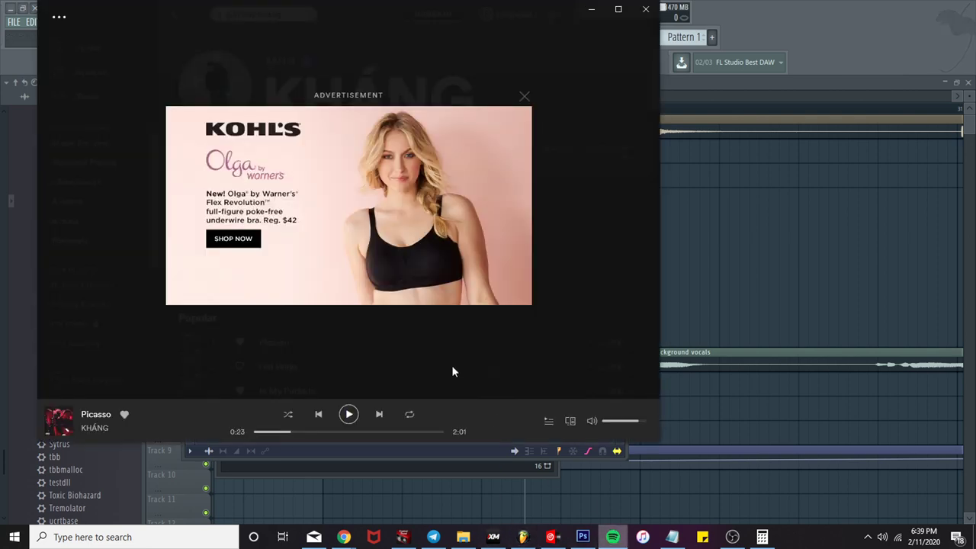
left_click(524, 96)
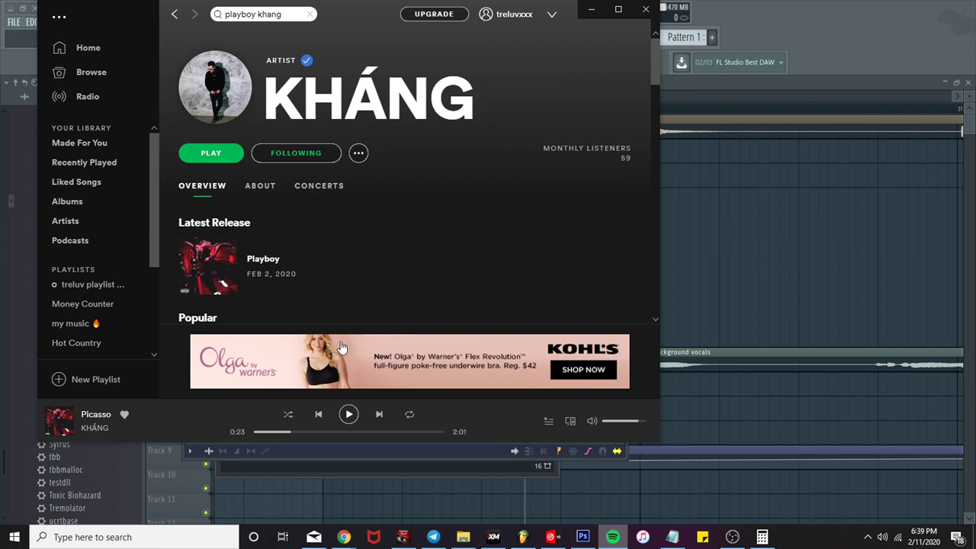
left_click(259, 268)
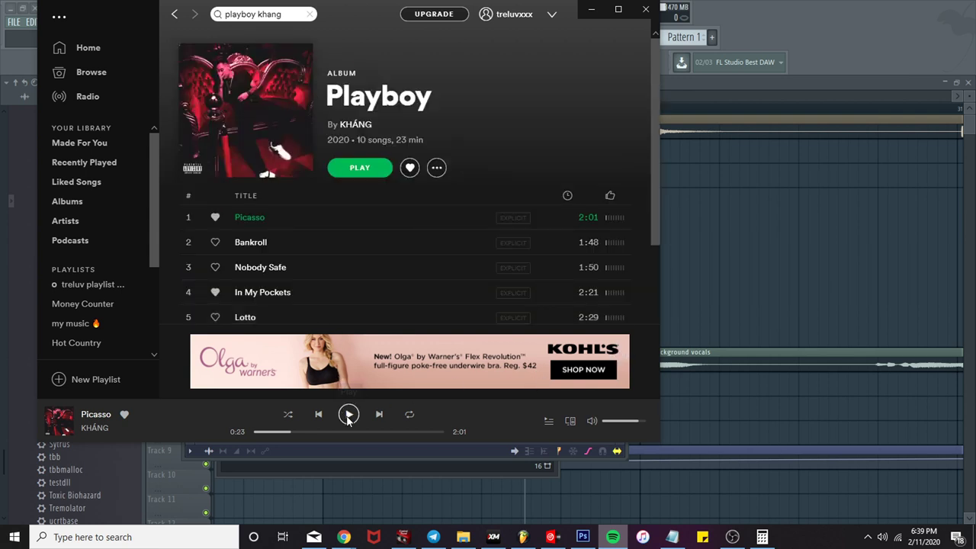
left_click(349, 415)
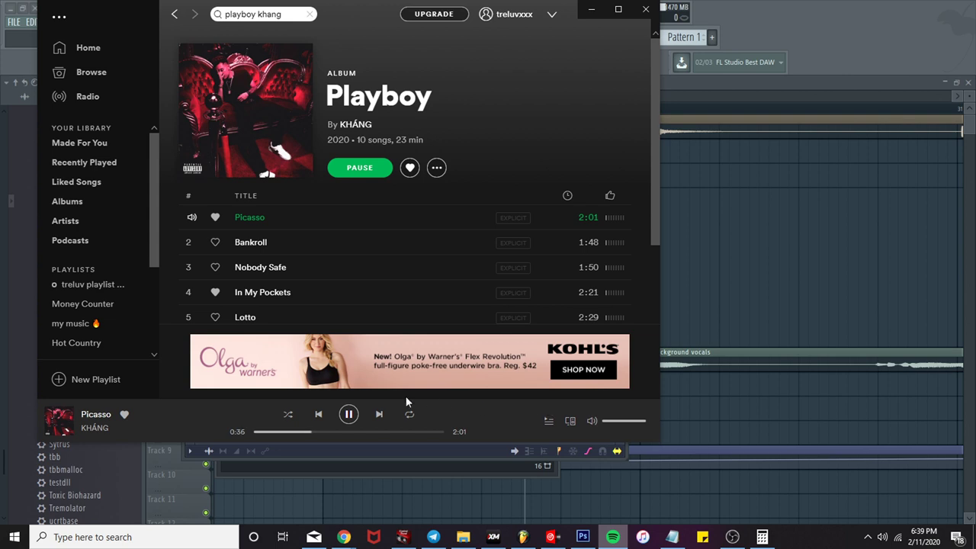
left_click(352, 406)
Step: Play No Surprise from the Playboy album, skip to about its middle, and pause it after listening
scroll(327, 262, "down", 3)
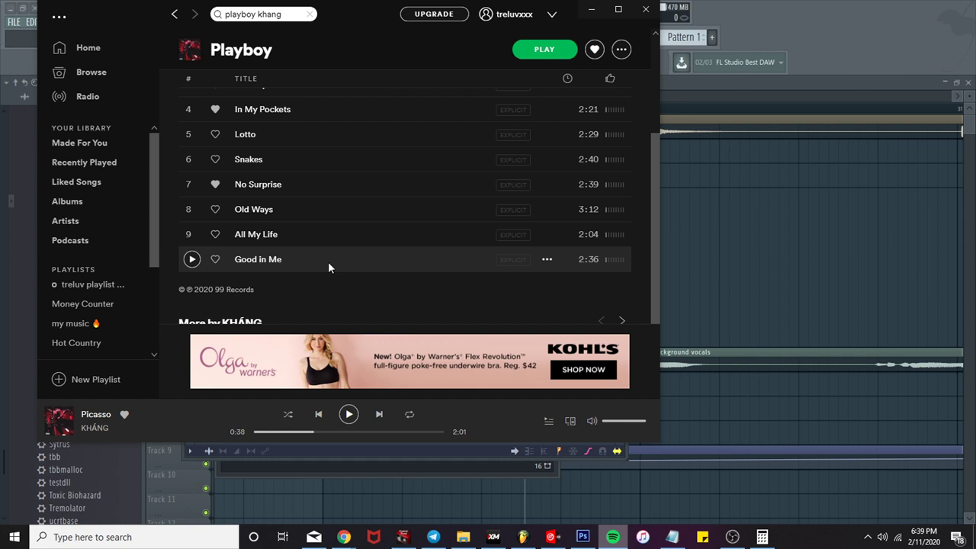
left_click(193, 185)
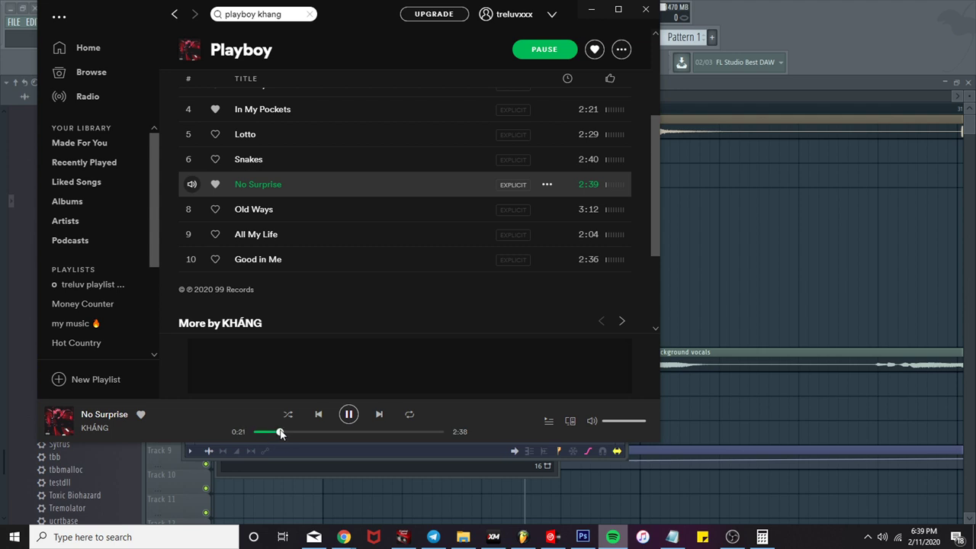
left_click(354, 432)
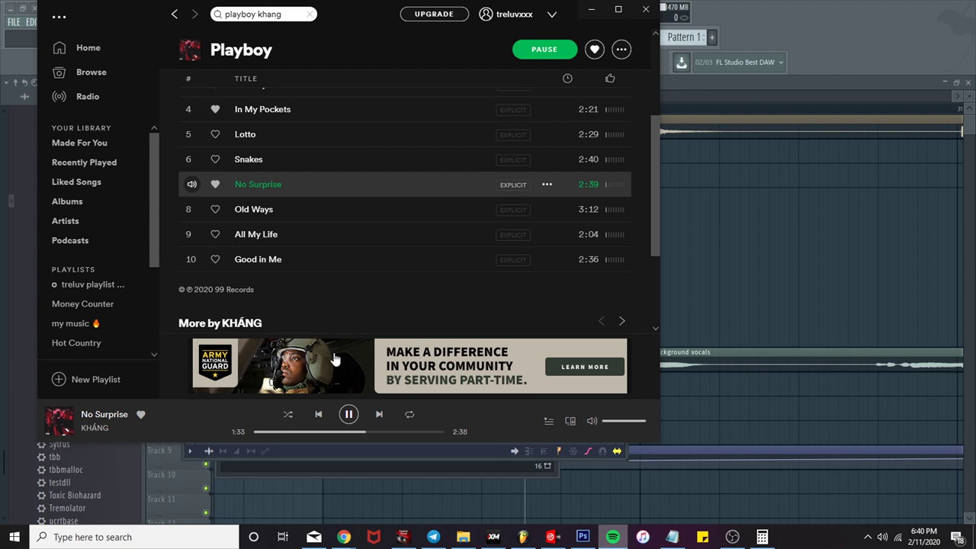
left_click(349, 414)
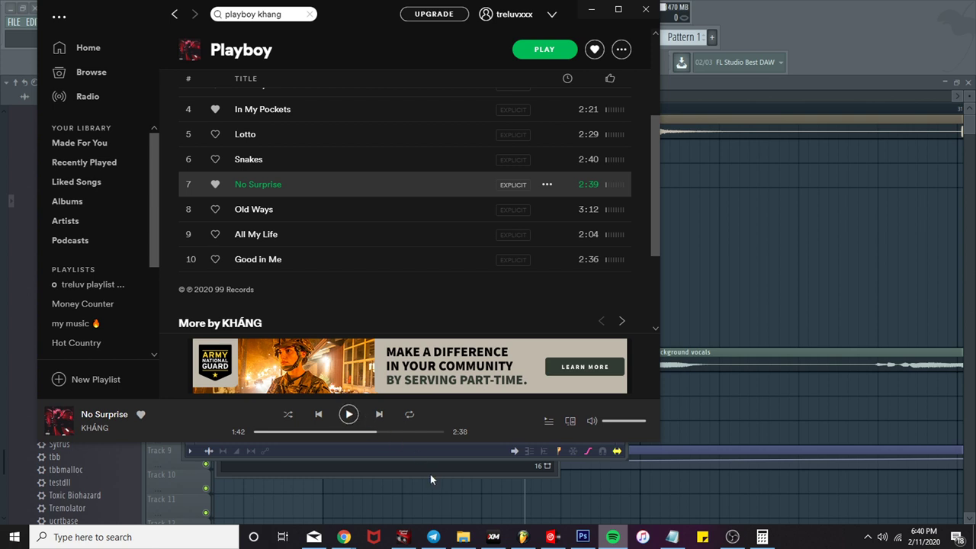
Step: Add All My Life and Good in Me to the liked songs, and take Old Ways back out of them
left_click(216, 210)
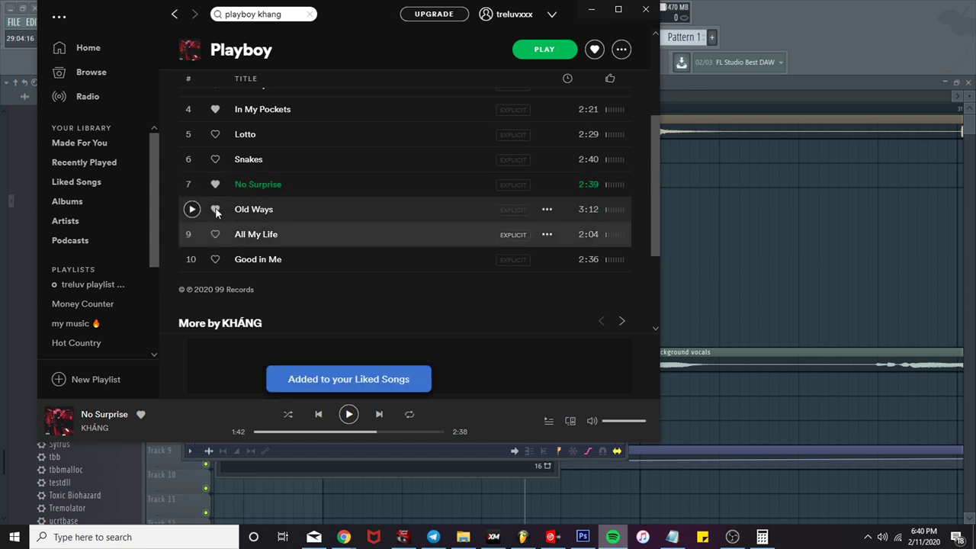
left_click(216, 209)
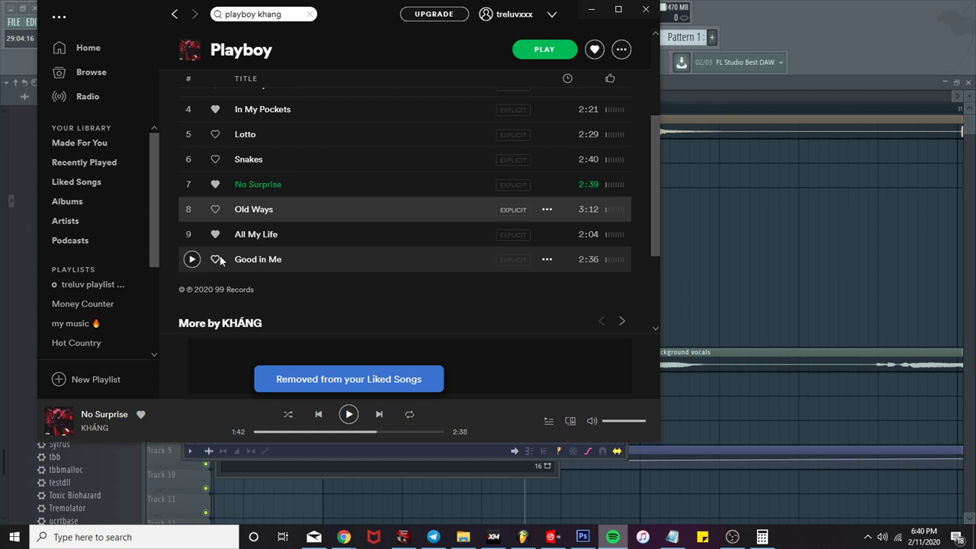
left_click(216, 259)
Step: Try to play Lotto from the Playboy album
scroll(206, 290, "up", 3)
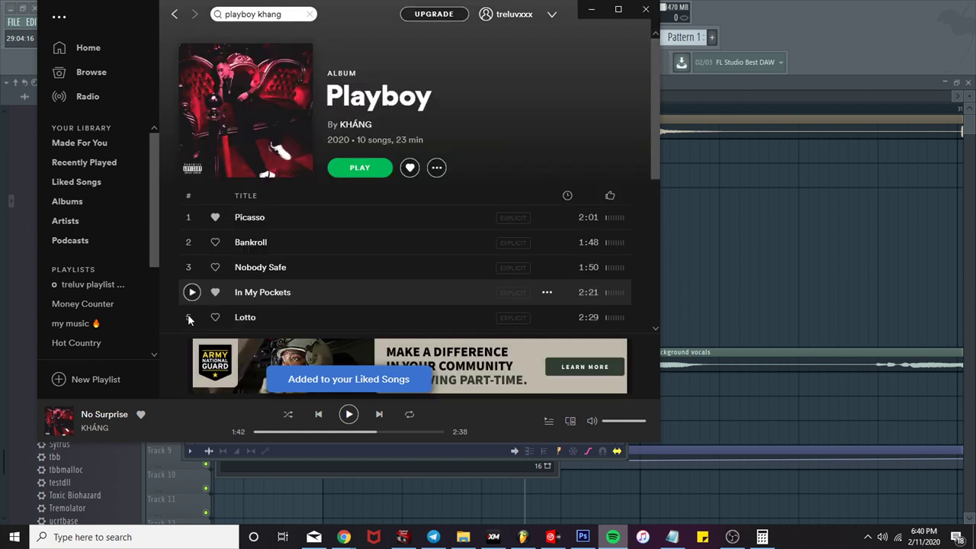
left_click(189, 317)
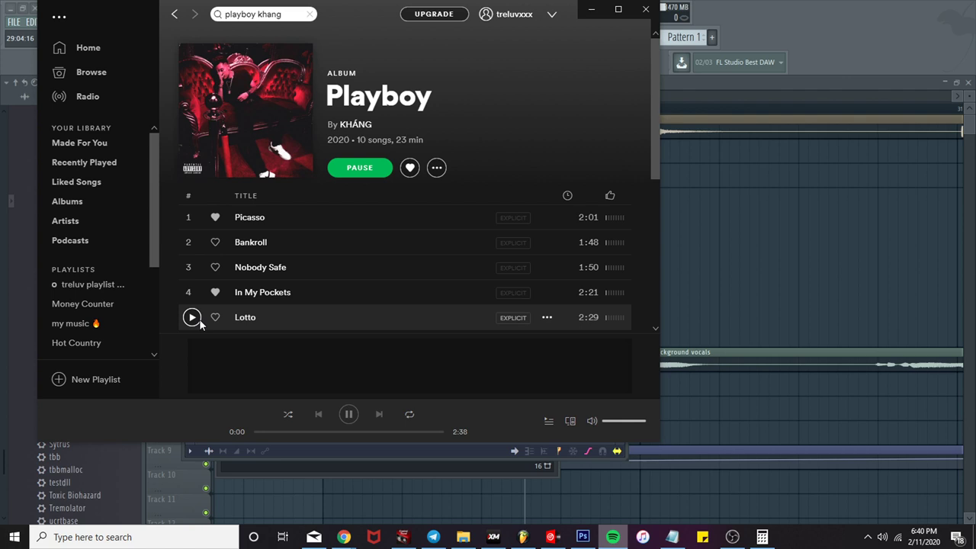
left_click(199, 323)
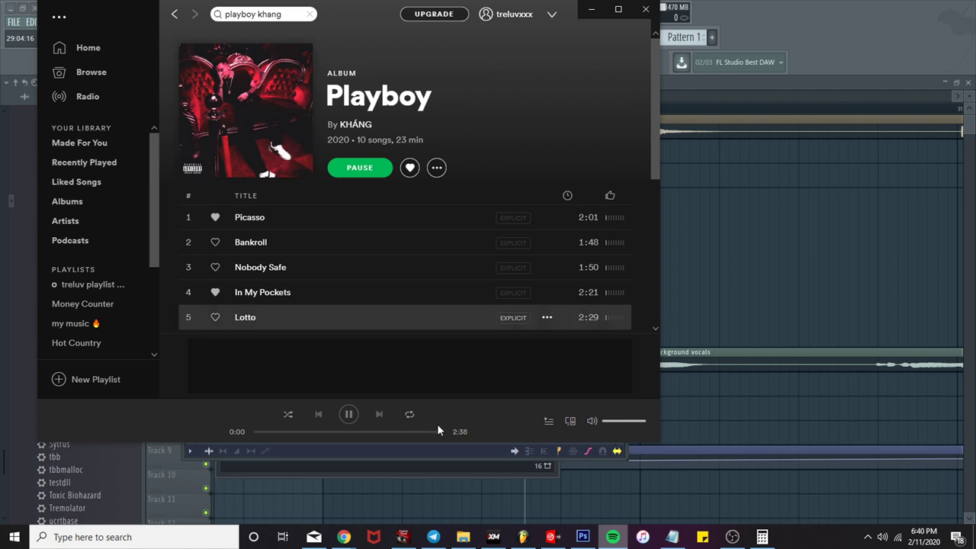
Step: Switch back to FL Studio, close the mixer, and look over the second hook in the playlist
left_click(495, 537)
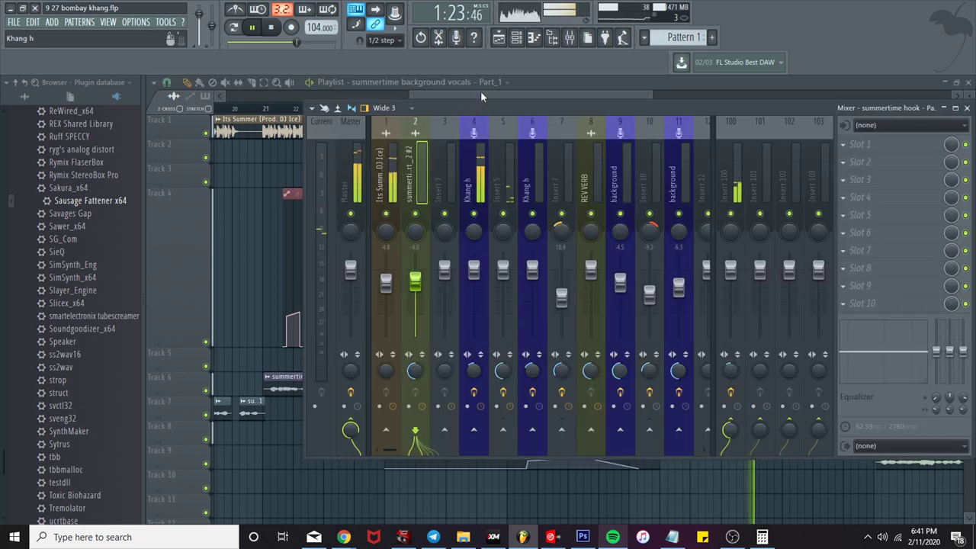
key("F9")
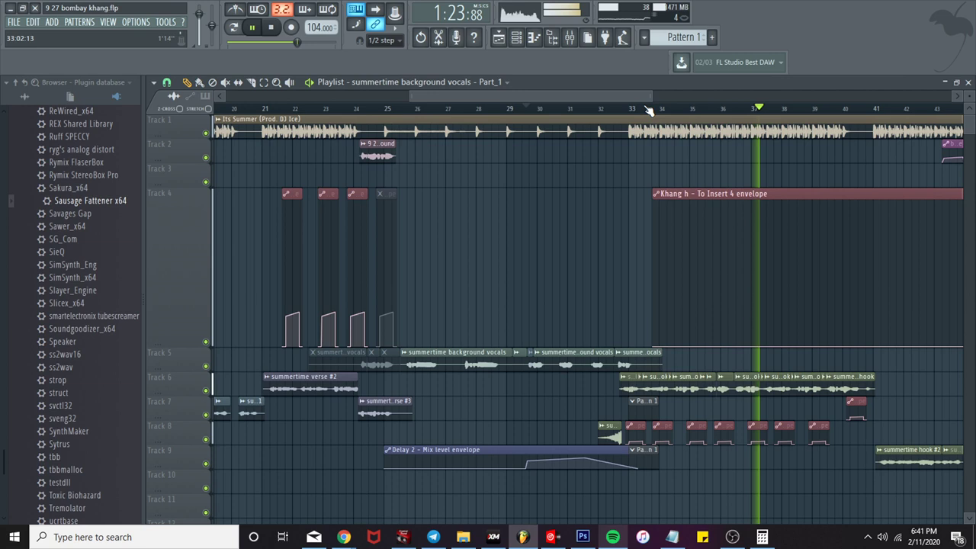
scroll(828, 221, "down", 3)
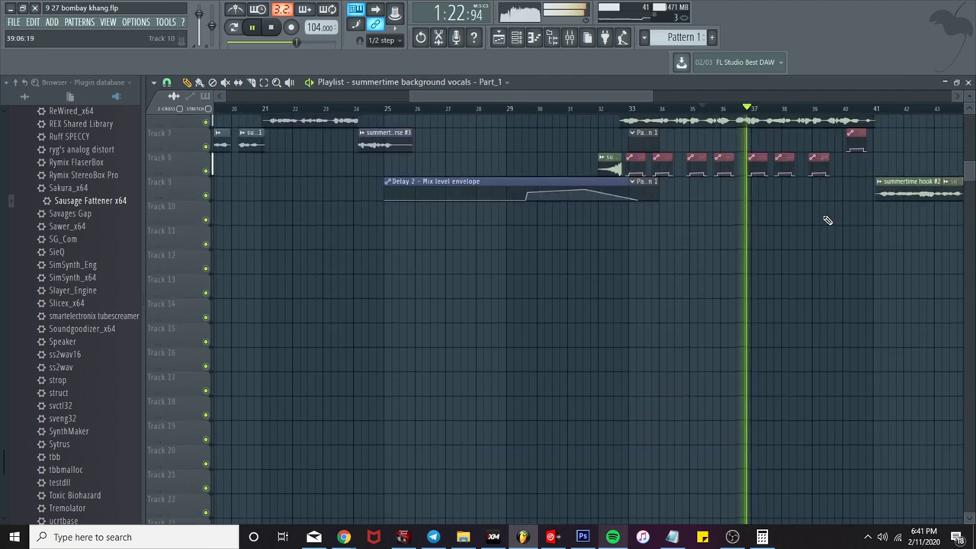
scroll(824, 225, "up", 4)
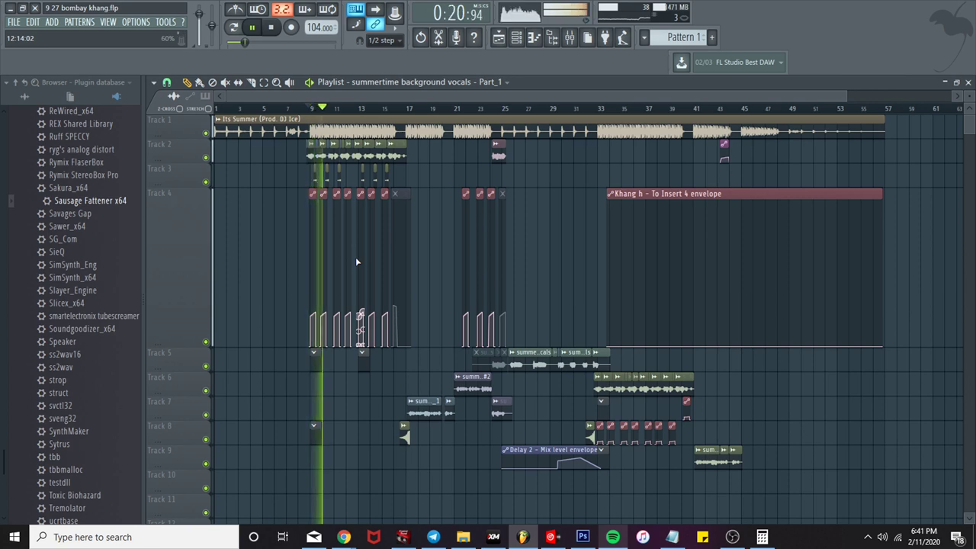
Step: Duplicate the Track 3 vocal clips together with the Pattern 1 clip on Track 8, and move the copies down to the second hook
left_click(316, 432, "ctrl")
left_click_drag(399, 183, 310, 186)
key("ctrl+b")
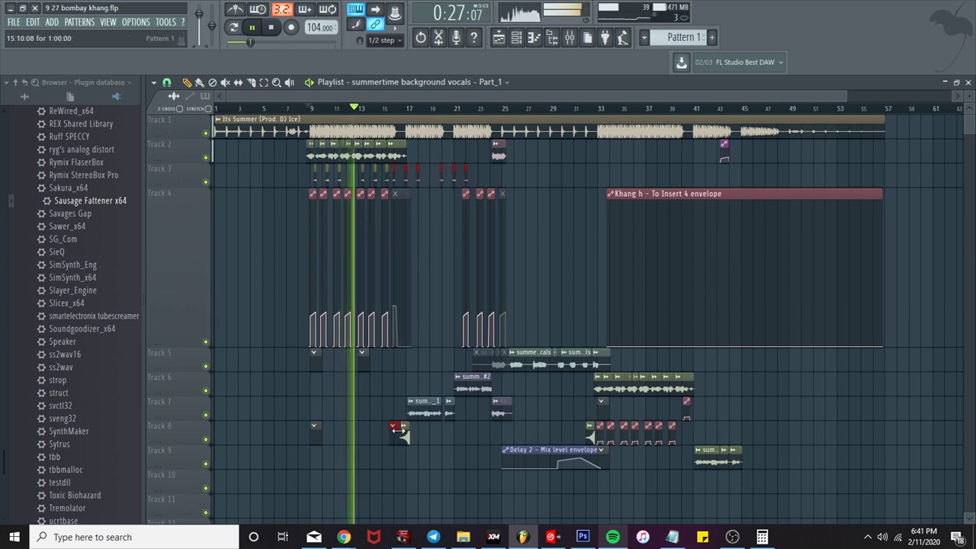
left_click_drag(394, 429, 539, 482)
Step: Align the duplicated Pattern 1 clip on Track 10 with the start of bar 33, and delete that reference clip
scroll(603, 485, "up", 8)
scroll(596, 483, "up", 4)
scroll(527, 481, "up", 6)
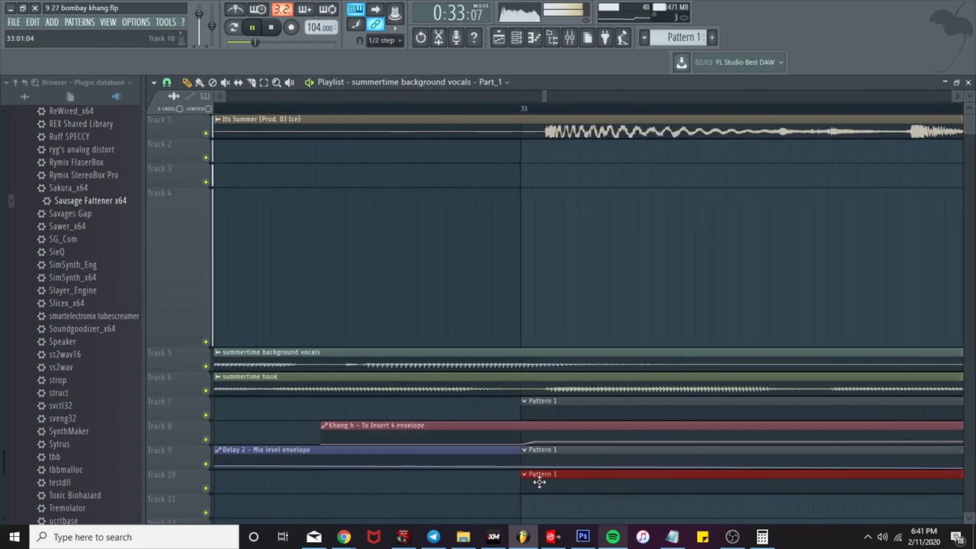
scroll(540, 481, "down", 10)
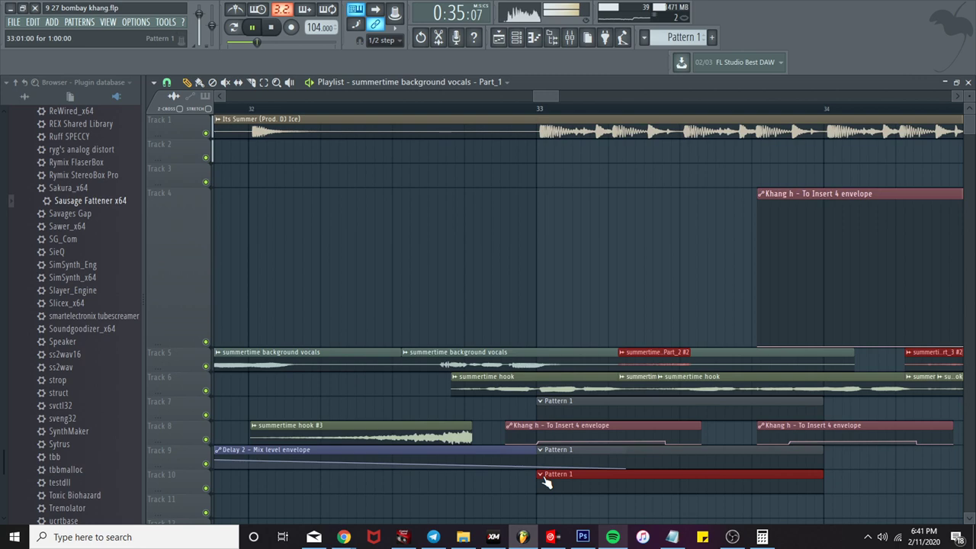
scroll(555, 457, "down", 4)
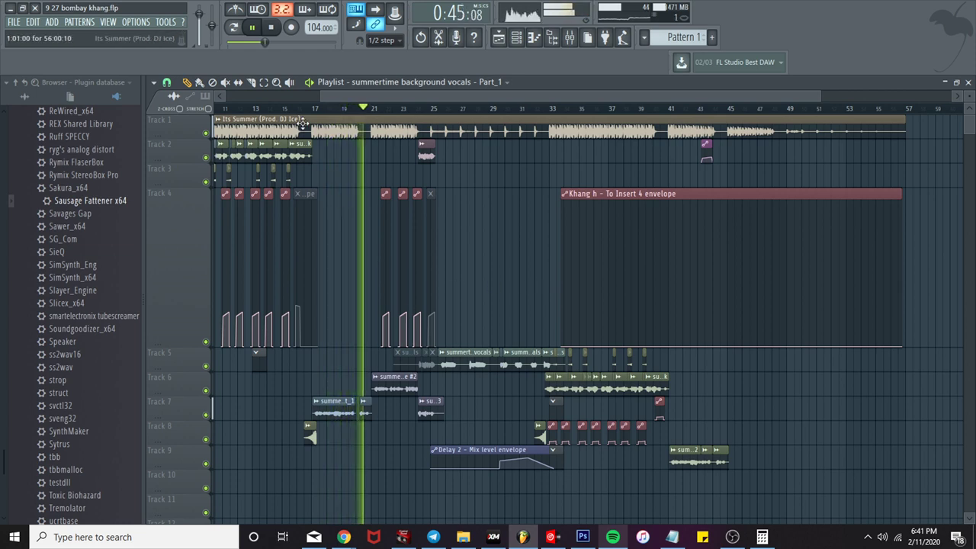
Step: Replay the arrangement from bar 17, focusing the playlist on the verse
left_click(319, 109)
scroll(330, 252, "up", 5)
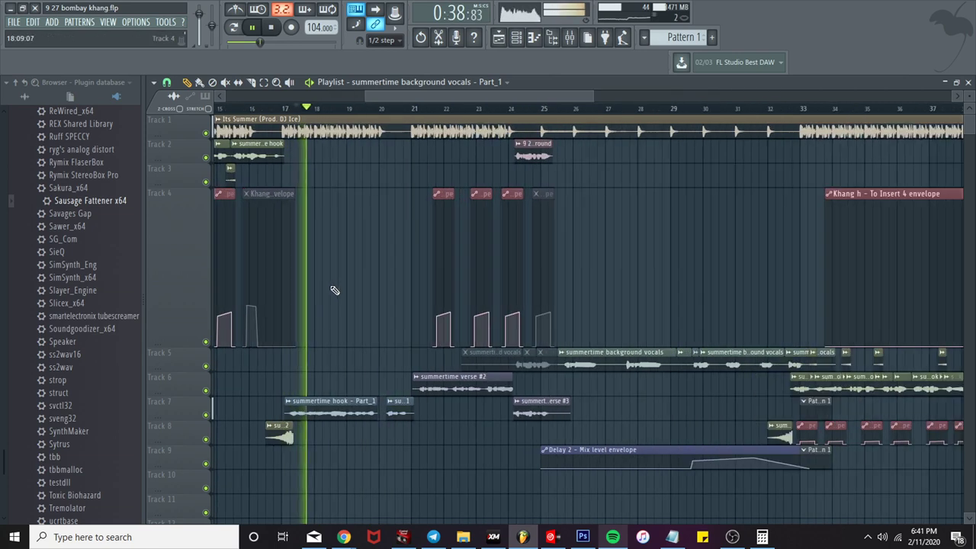
Step: Stop playback, switch to Spotify and look through the track list of the Playboy album
key("space")
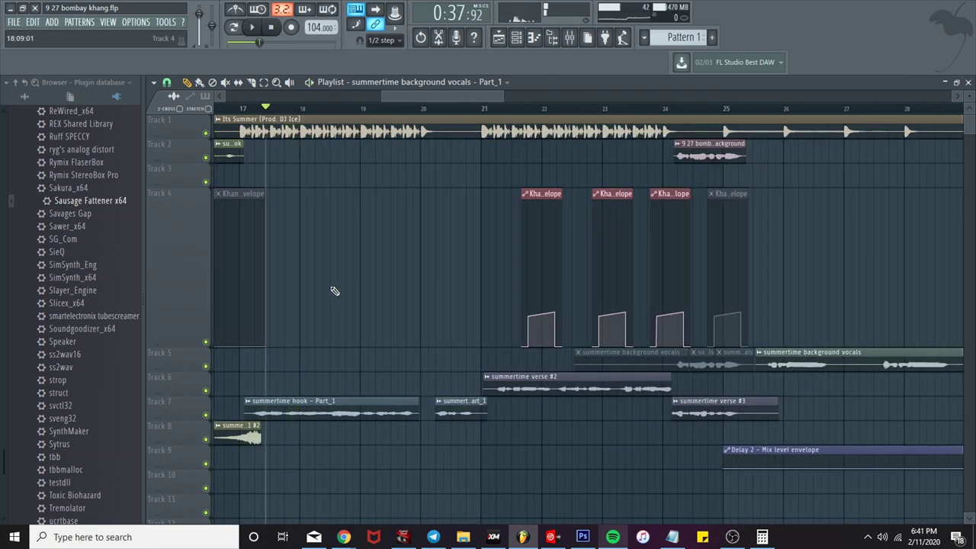
left_click(614, 537)
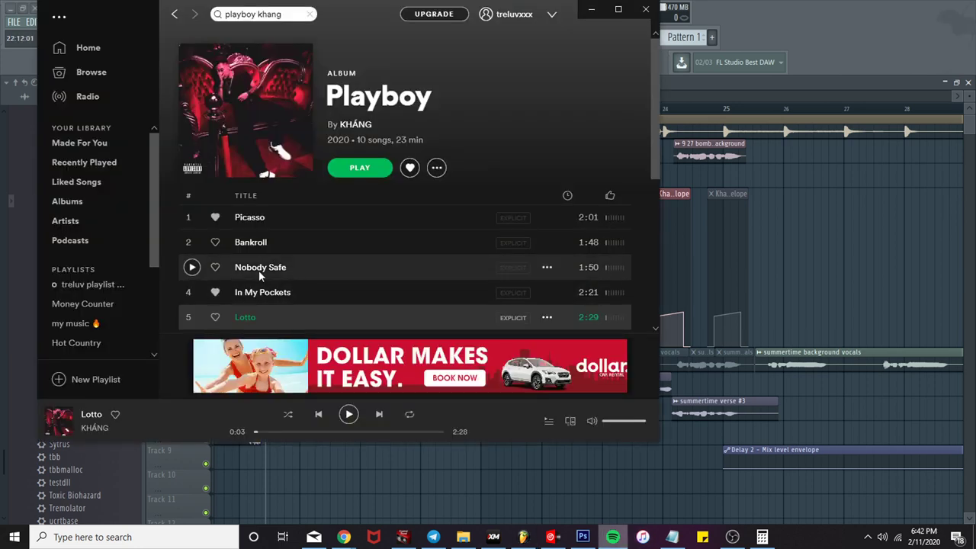
scroll(258, 270, "down", 1)
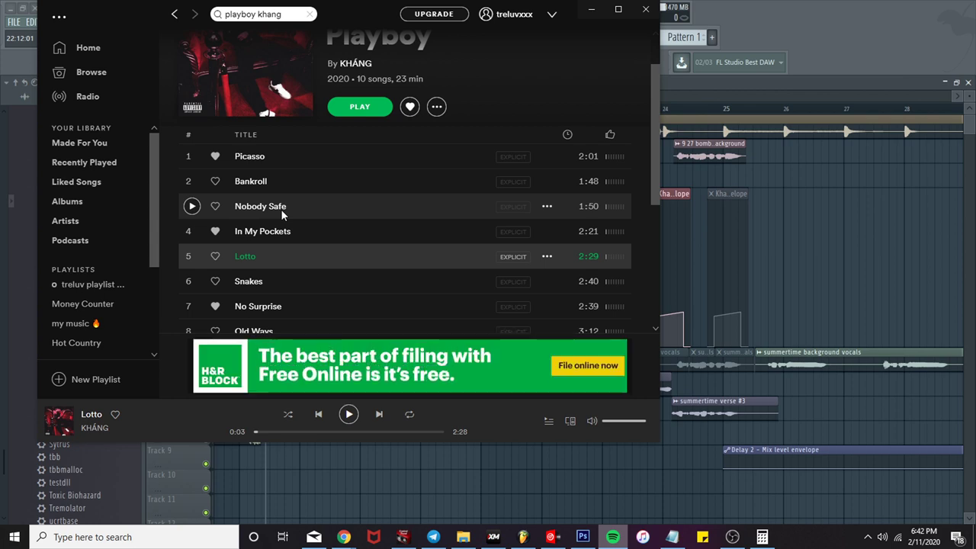
scroll(281, 209, "down", 5)
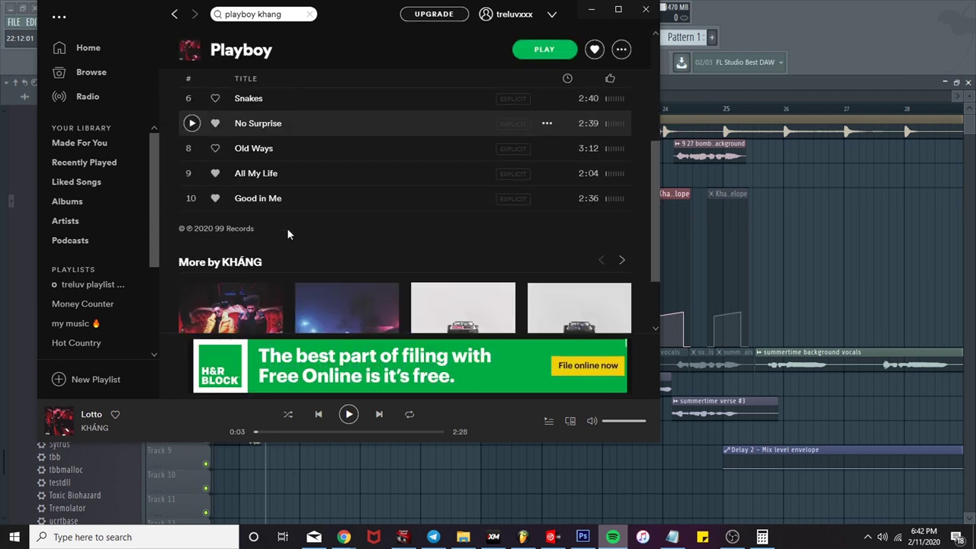
scroll(288, 229, "up", 4)
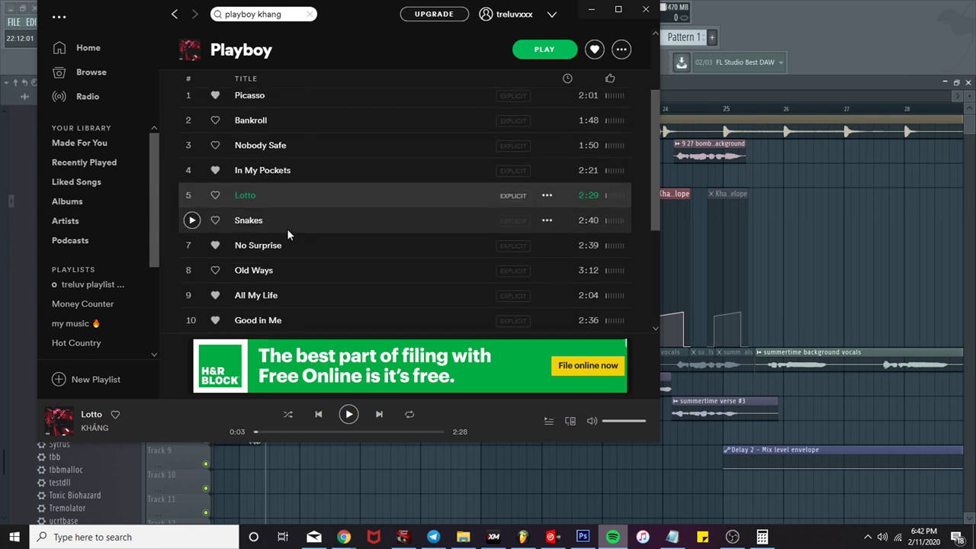
Step: Switch back to FL Studio and play the background vocal section from about bar 25
left_click(822, 60)
scroll(556, 211, "down", 3)
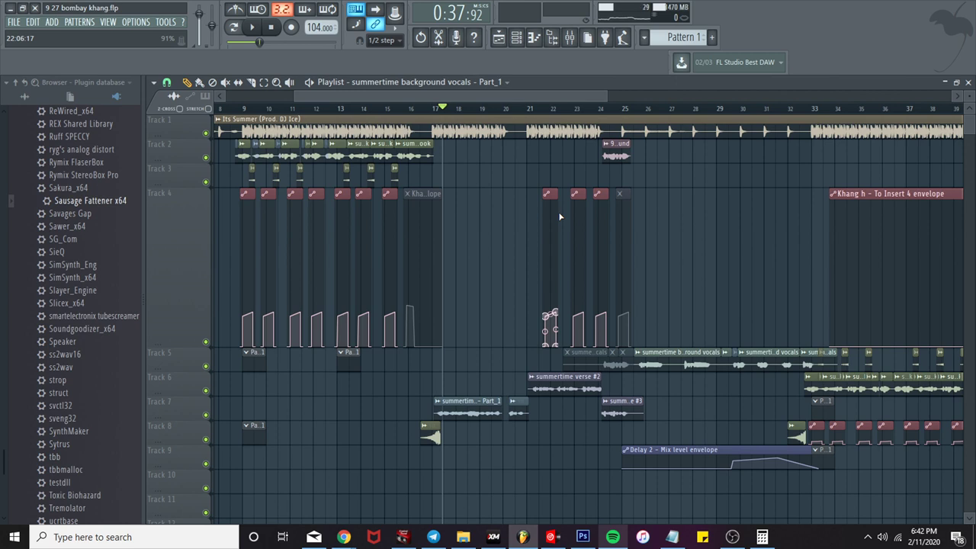
scroll(631, 158, "down", 2)
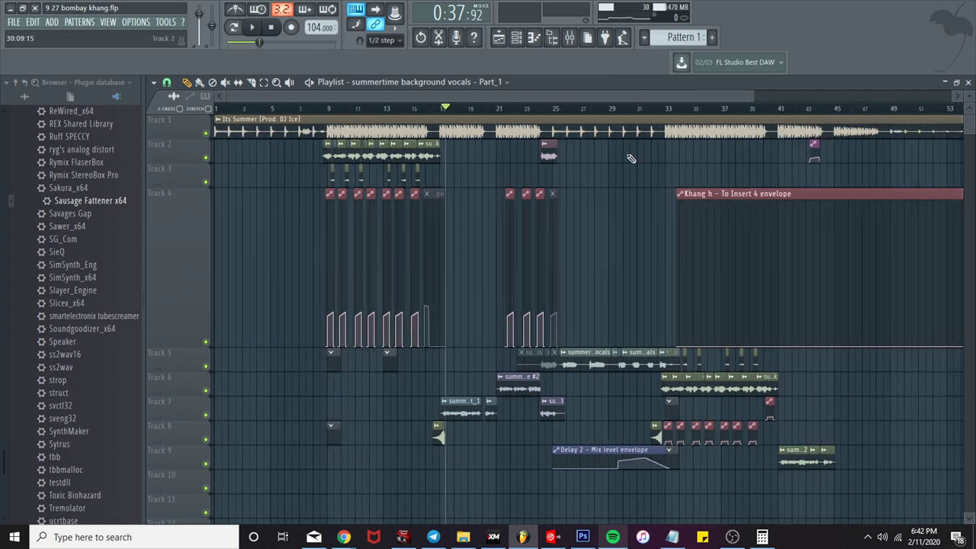
left_click_drag(568, 108, 558, 107)
key("space")
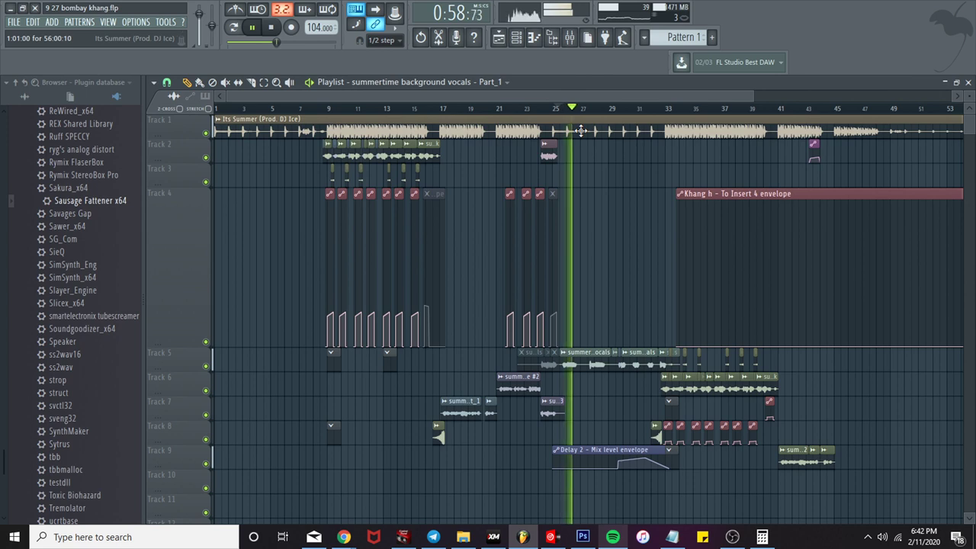
key("space")
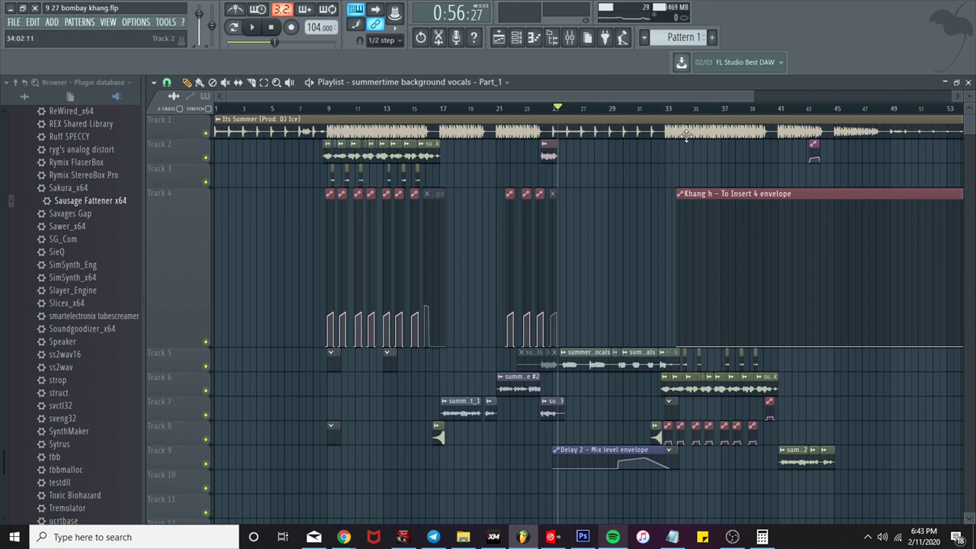
Step: Play the arrangement from about bar 40 and check the effects on background mixer inserts 9 and 11, closing the mixer when done
left_click(779, 110)
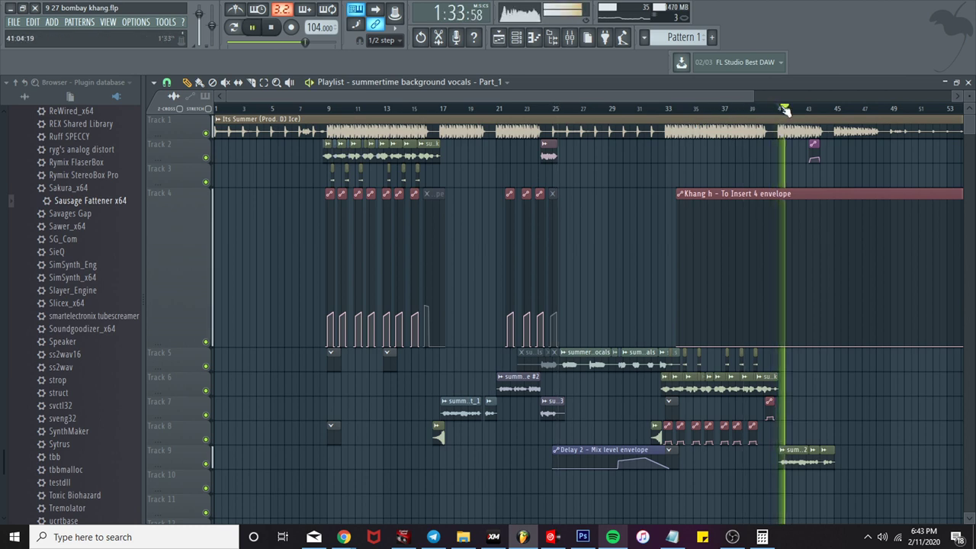
left_click(766, 109)
scroll(767, 114, "up", 3)
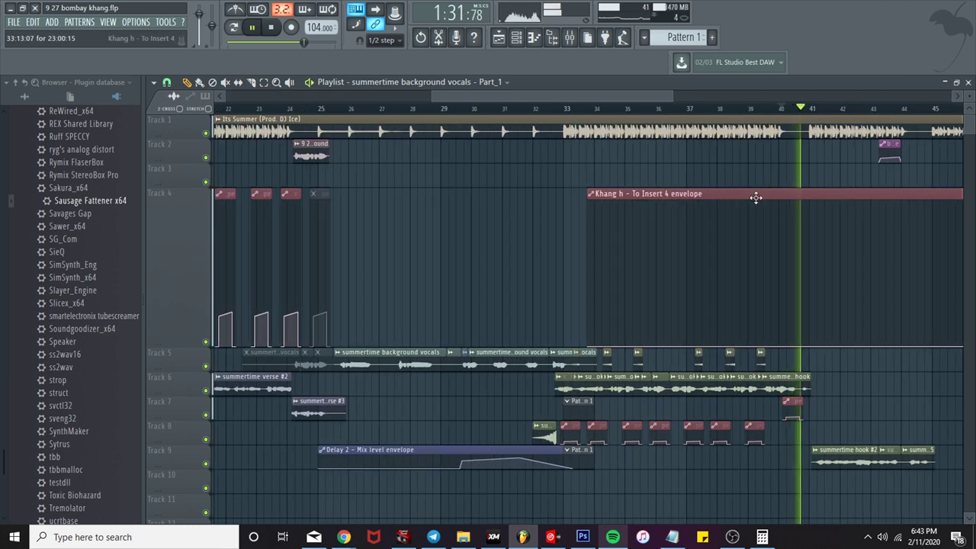
left_click(569, 38)
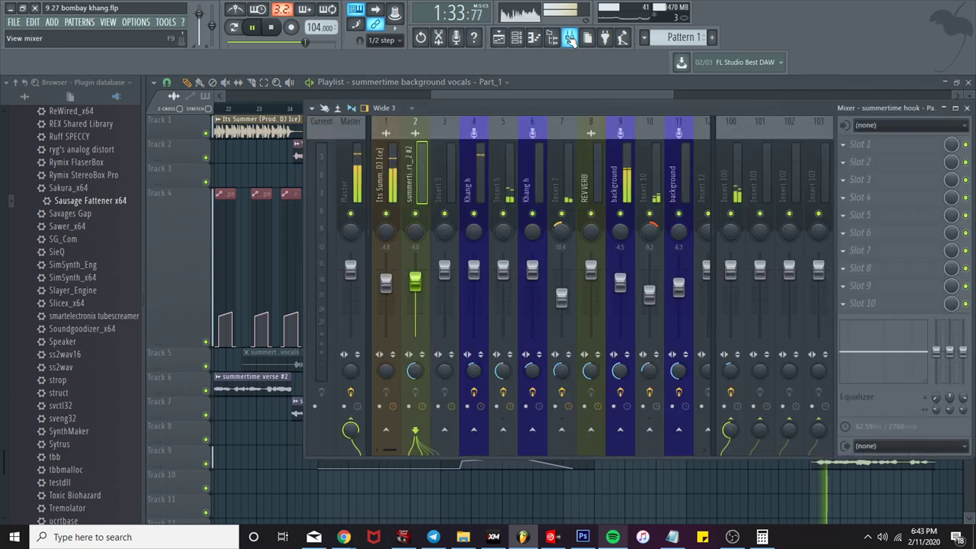
left_click(623, 164)
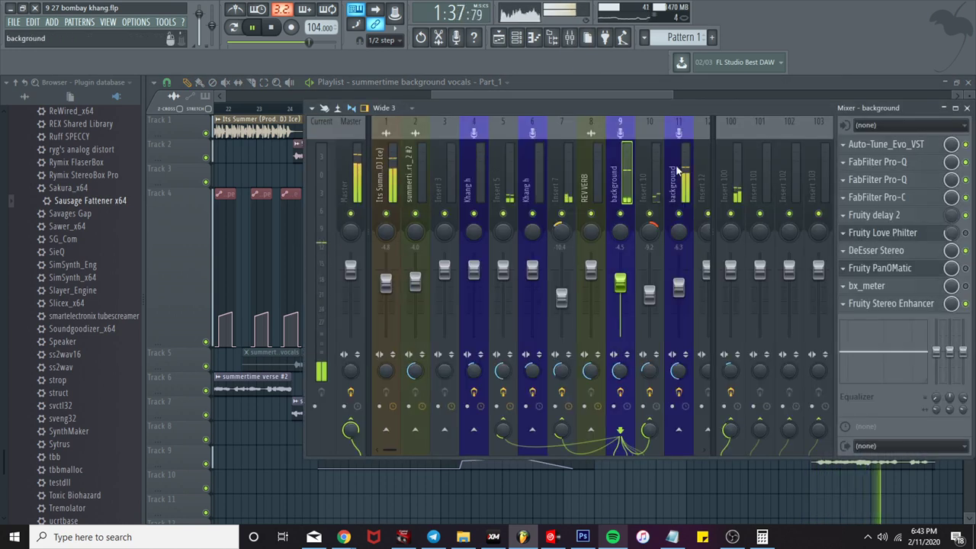
left_click(677, 169)
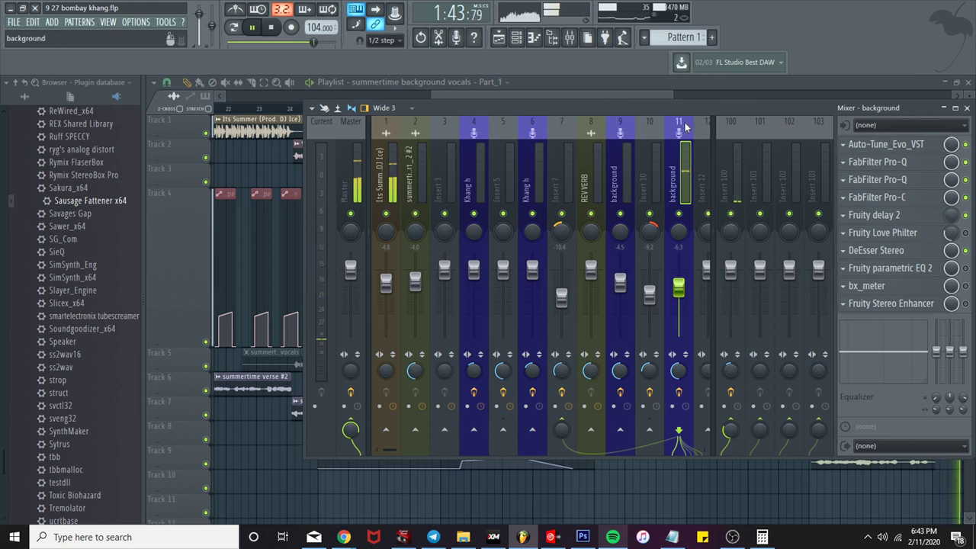
key("space")
key("space")
key("F9")
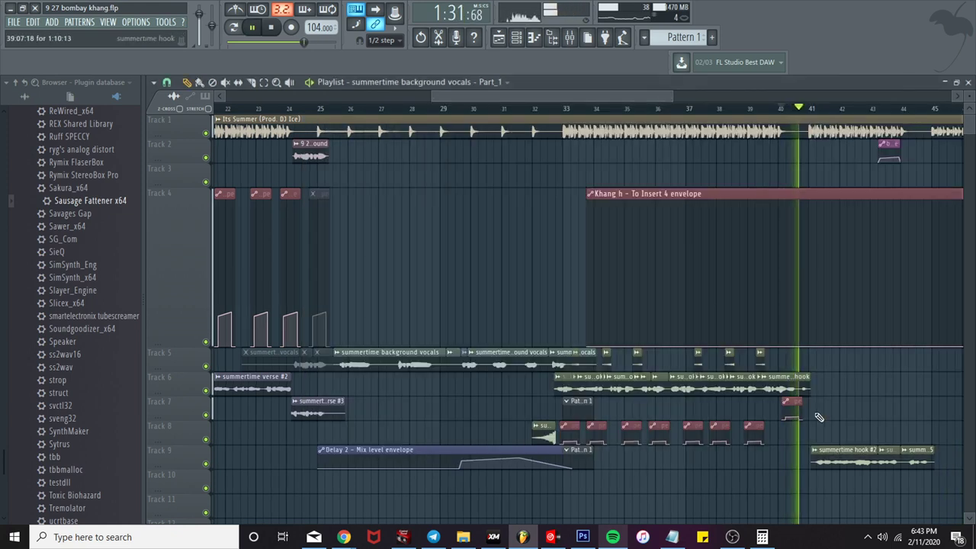
Step: Try to make the summertime hook #2 clip on Track 9 unique, and route its channel to mixer insert 6
double_click(856, 462)
key("space")
key("space")
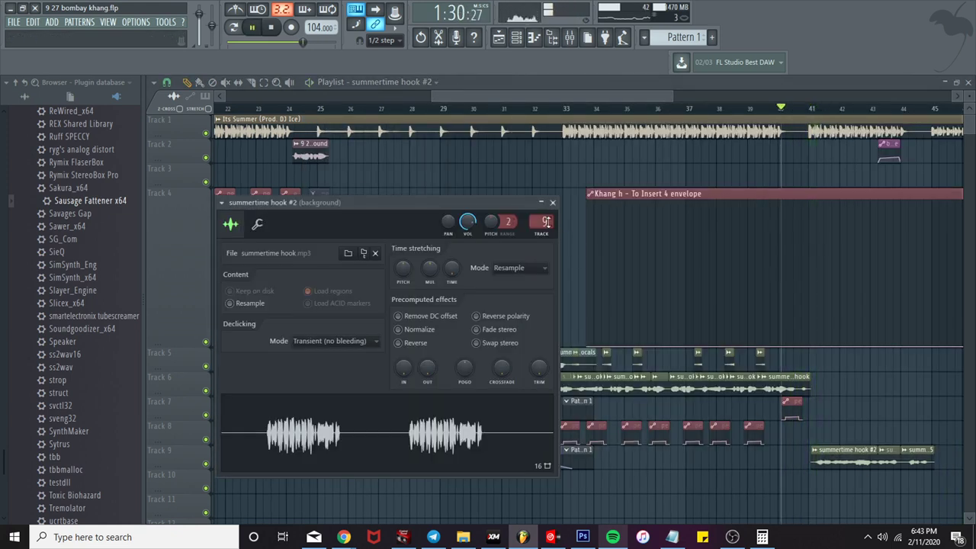
left_click(815, 451)
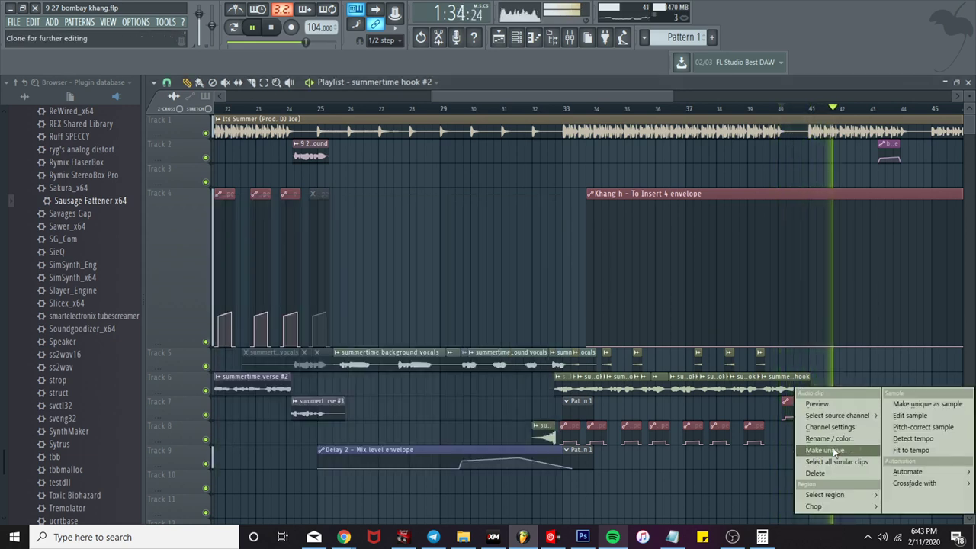
left_click(833, 448)
left_click(629, 309)
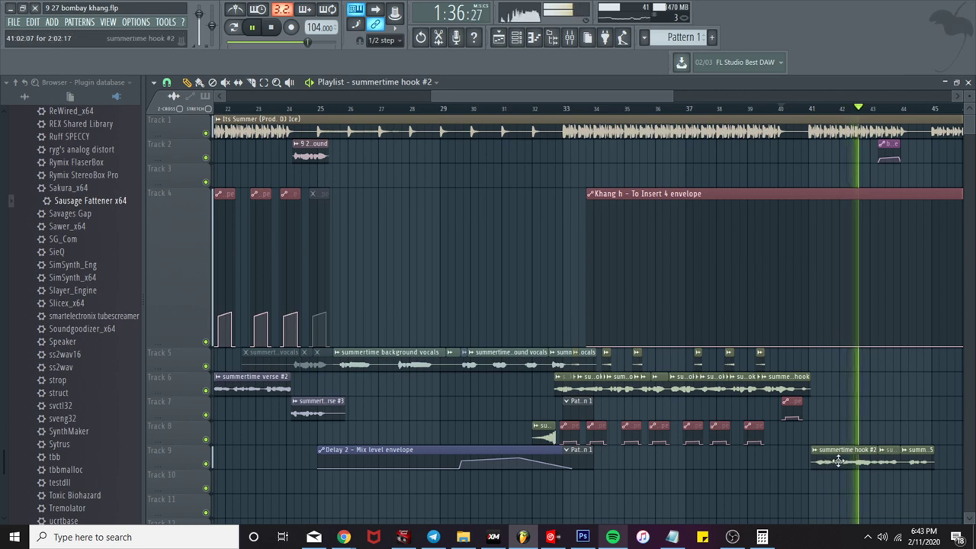
double_click(840, 460)
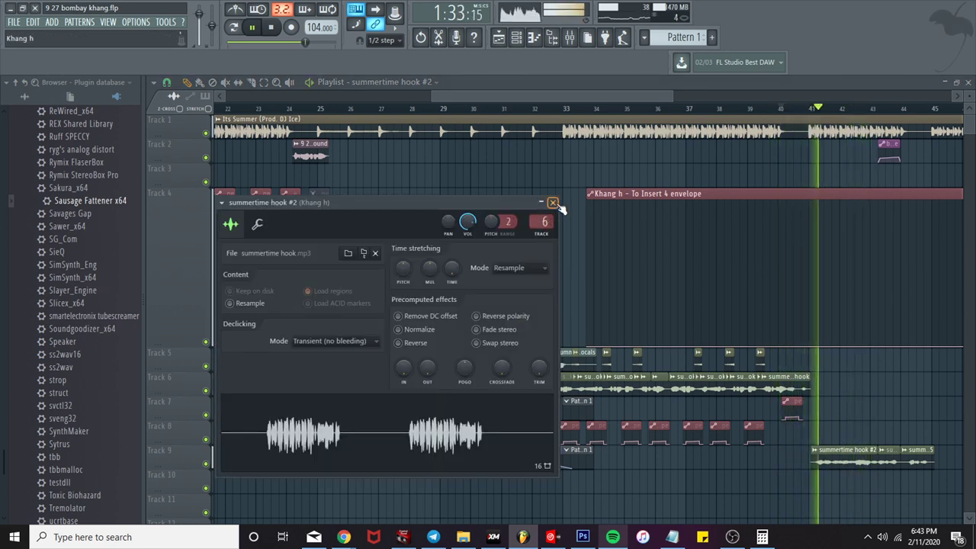
left_click(553, 202)
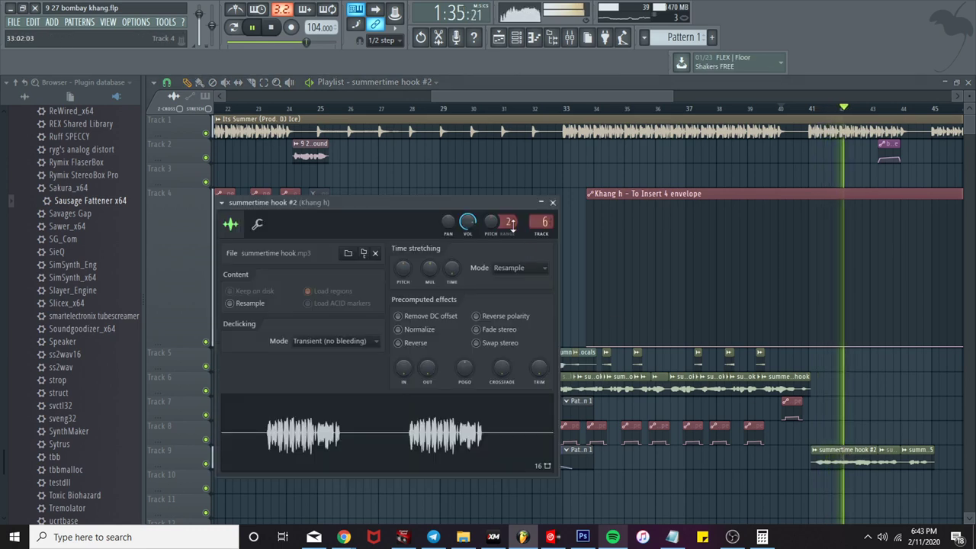
Step: Route the summertime hook #2 channel back to background mixer insert 9, trying insert 7 on the way, and close its settings
double_click(839, 452)
scroll(535, 221, "down", 2)
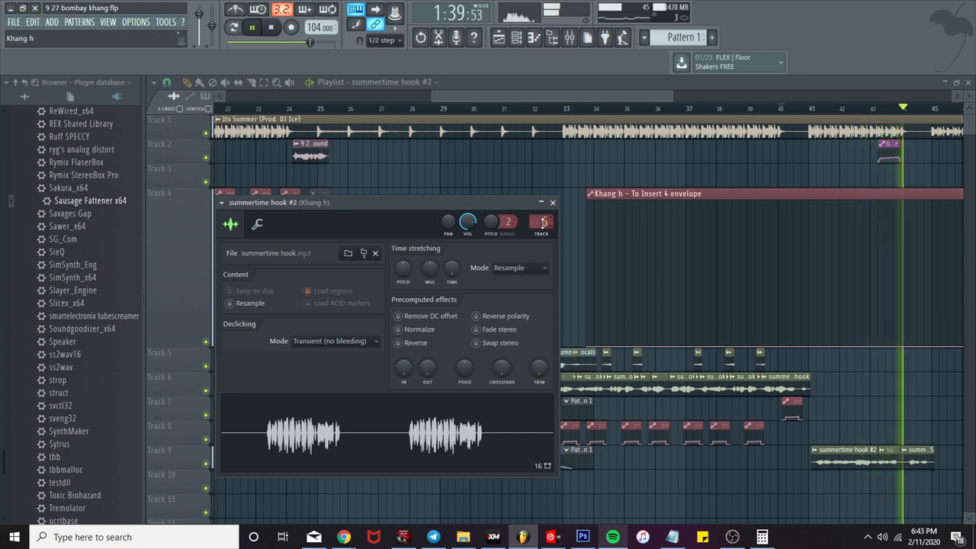
scroll(543, 221, "down", 1)
scroll(542, 223, "down", 3)
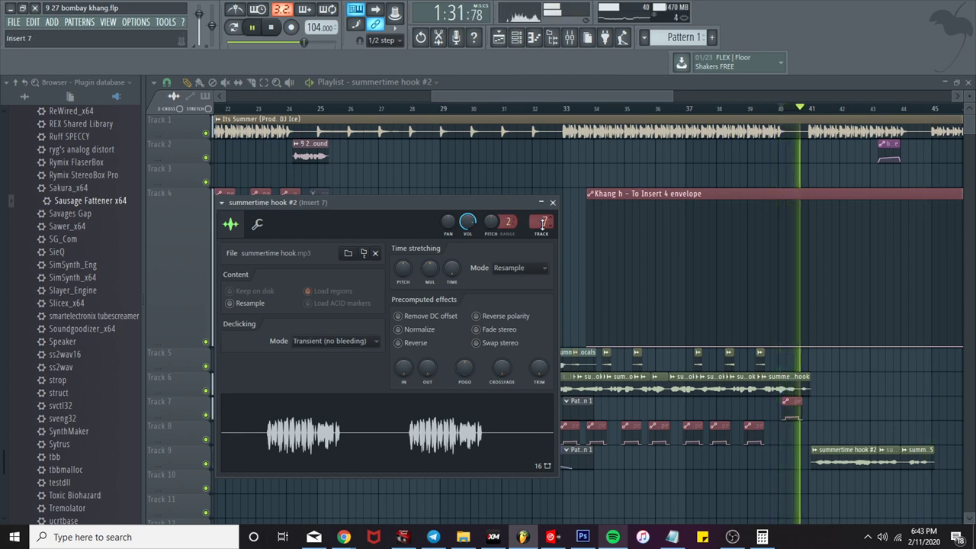
scroll(543, 222, "down", 1)
scroll(542, 222, "down", 3)
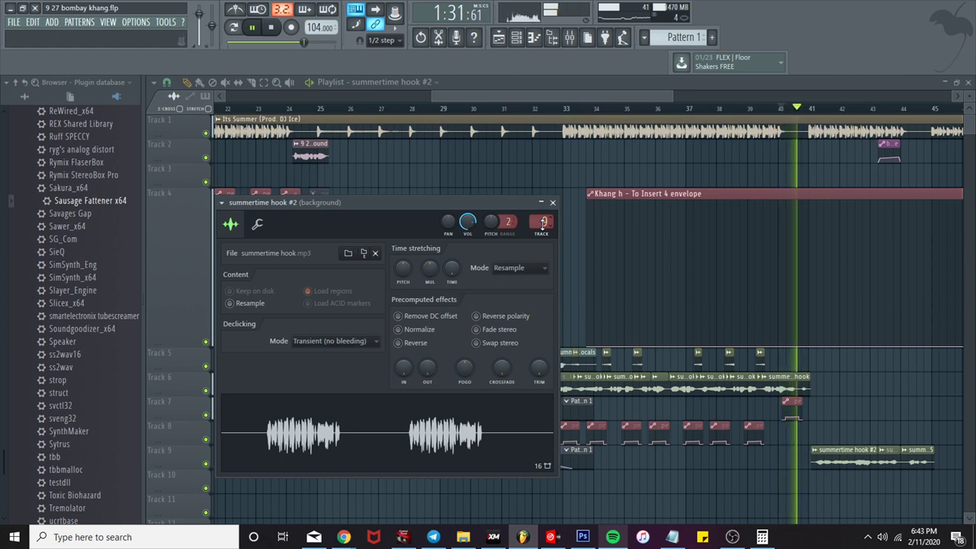
scroll(543, 223, "up", 9)
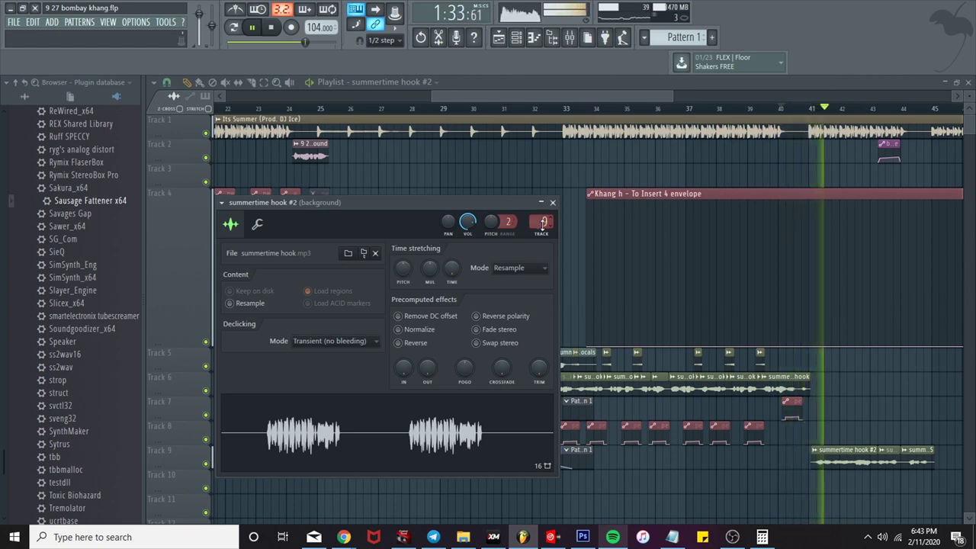
left_click(554, 203)
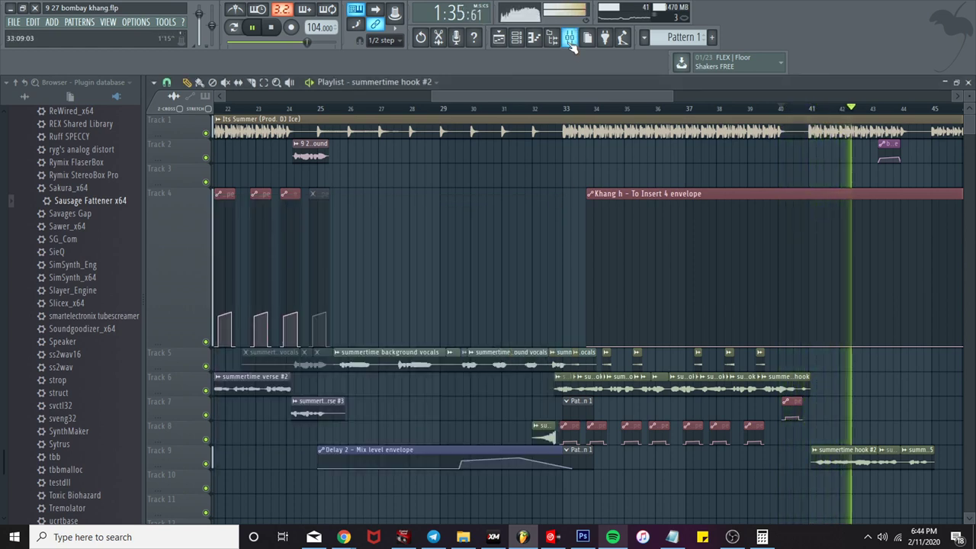
Step: Compare the effect chains of background inserts 9 and 11, and open the first FabFilter Pro-Q on insert 9
key("F9")
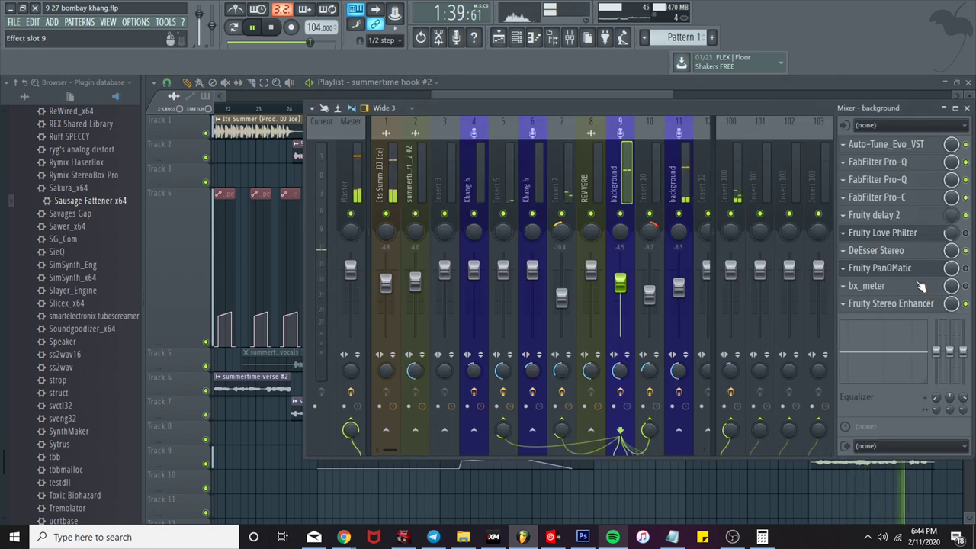
left_click(691, 179)
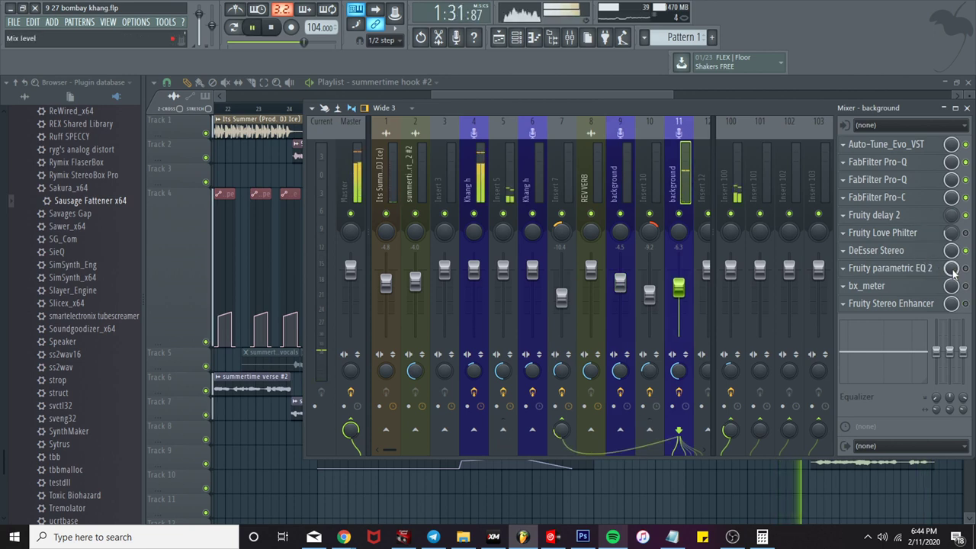
left_click(629, 191)
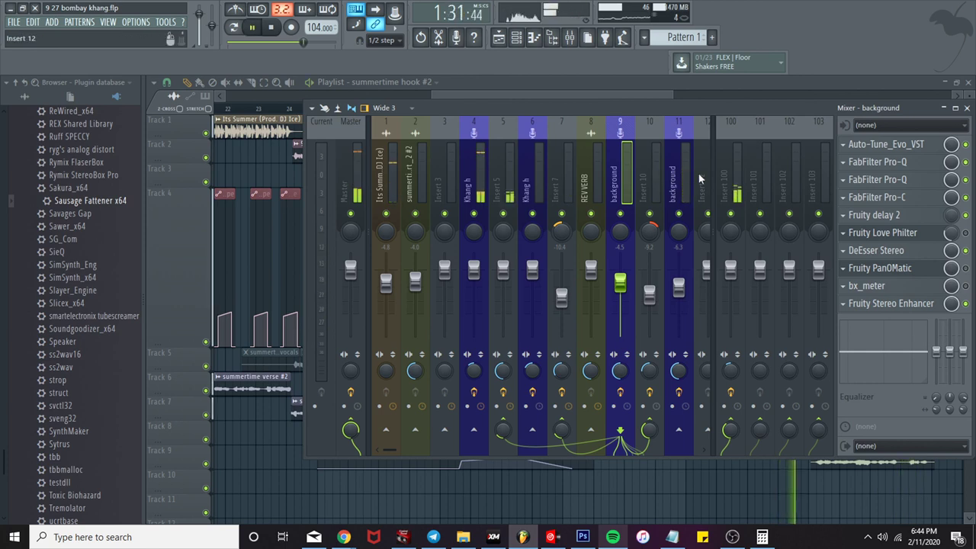
left_click(876, 162)
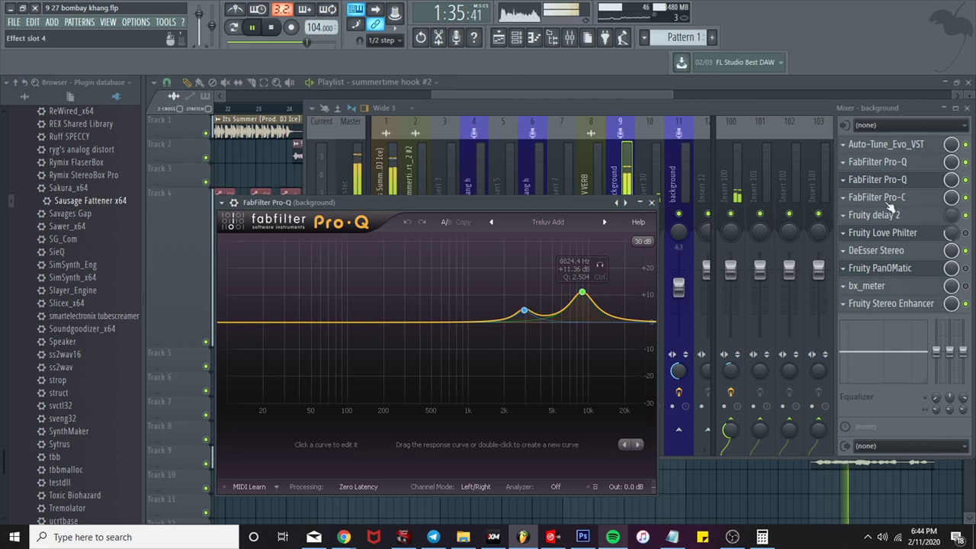
Step: Replace Fruity Love Philter in slot 6 of background insert 9 with Soundgoodizer
left_click(848, 239)
mouse_move(858, 249)
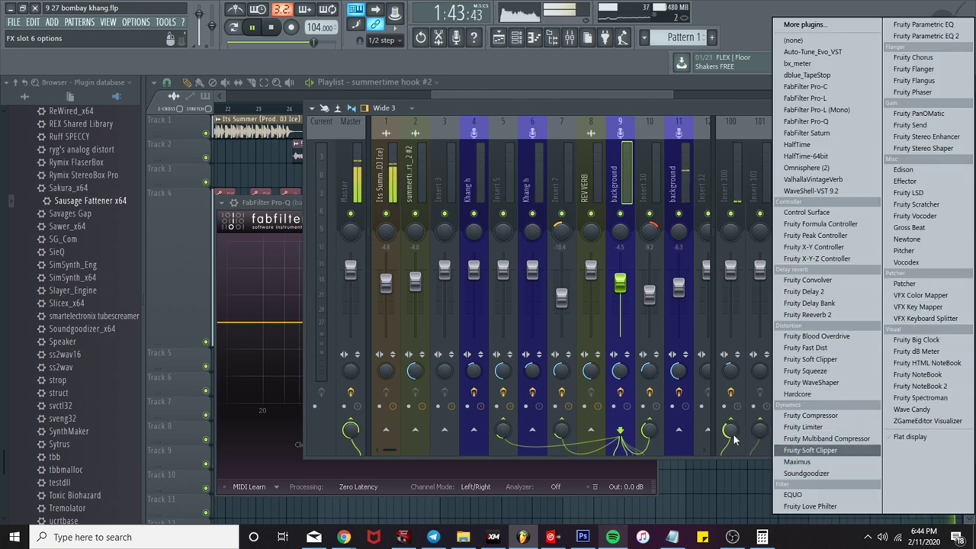
left_click(824, 467)
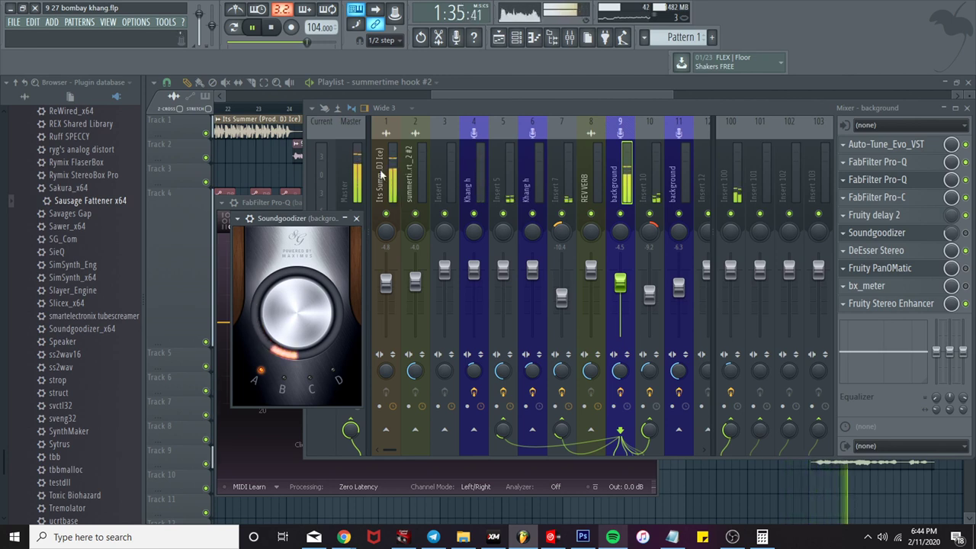
Step: Replay the background vocals from about bar 25 while setting insert 9's Soundgoodizer to 100% mix and mode C
left_click(440, 93)
left_click(467, 109)
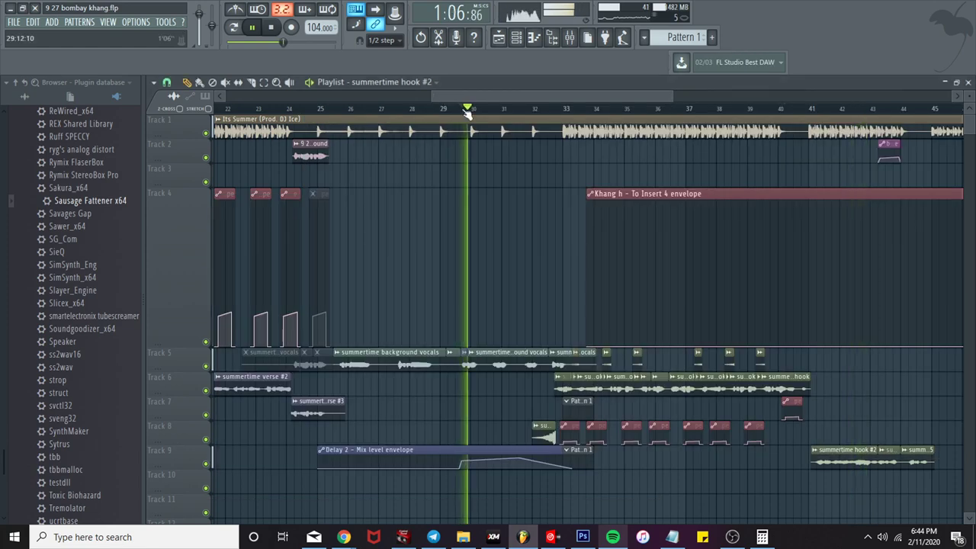
left_click(366, 109)
left_click(340, 109)
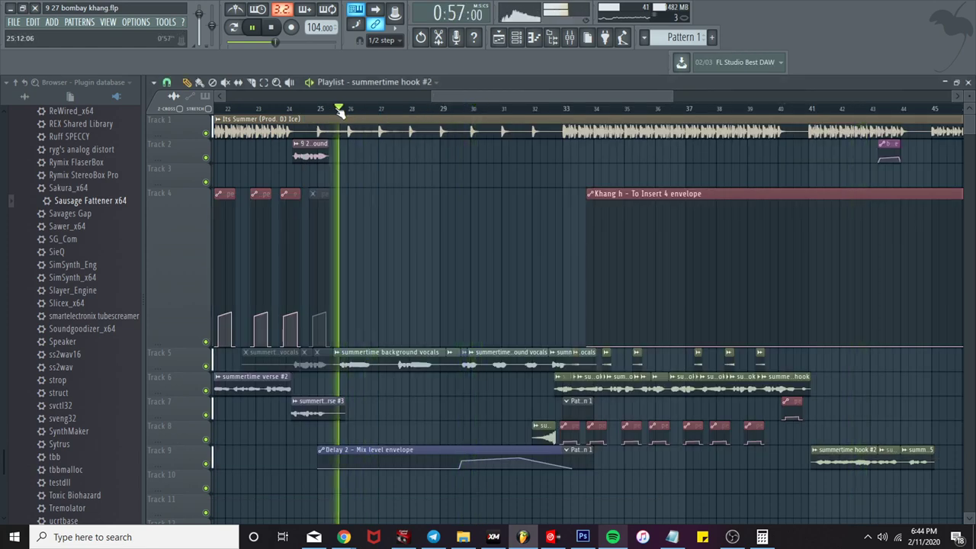
left_click(569, 37)
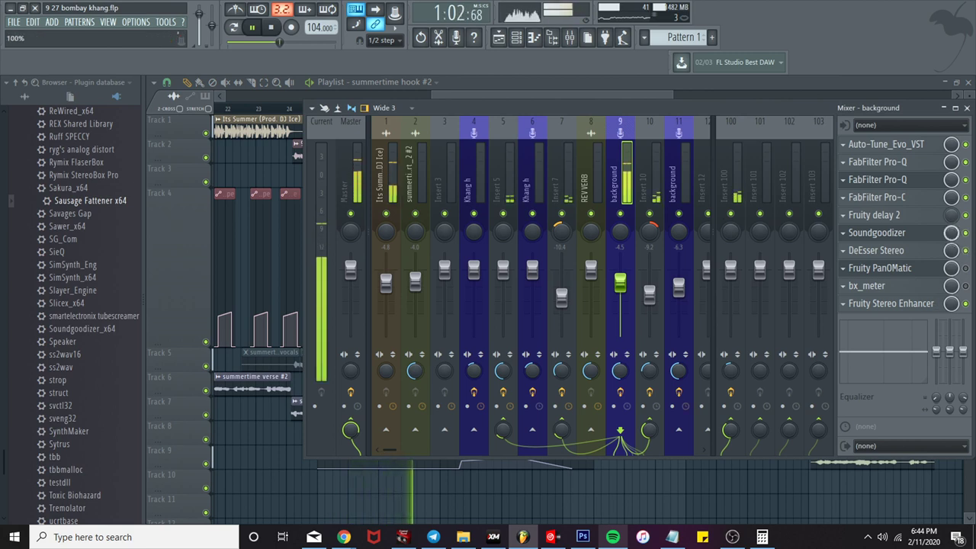
left_click(884, 233)
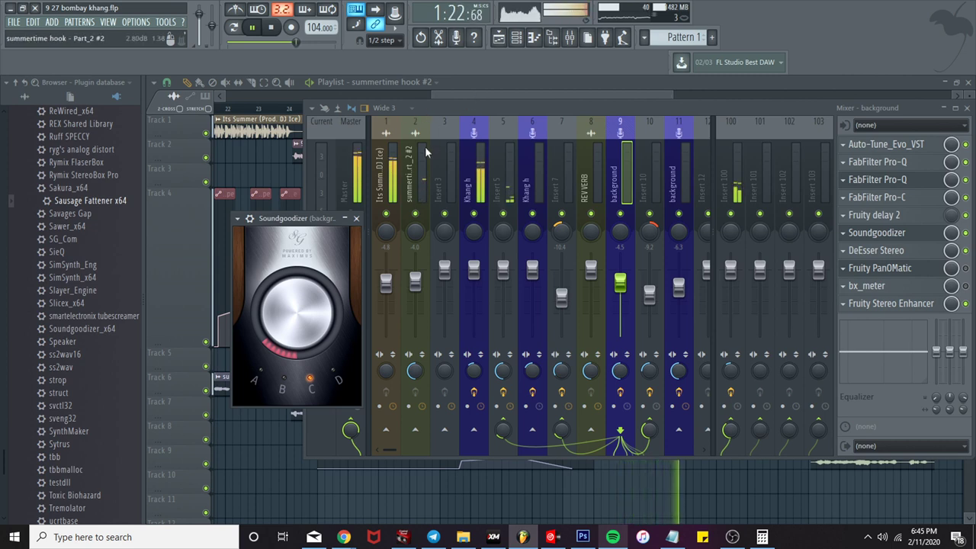
Step: Close the mixer view and replay the summertime hook section from about bar 33 and again from about bar 36
left_click(458, 96)
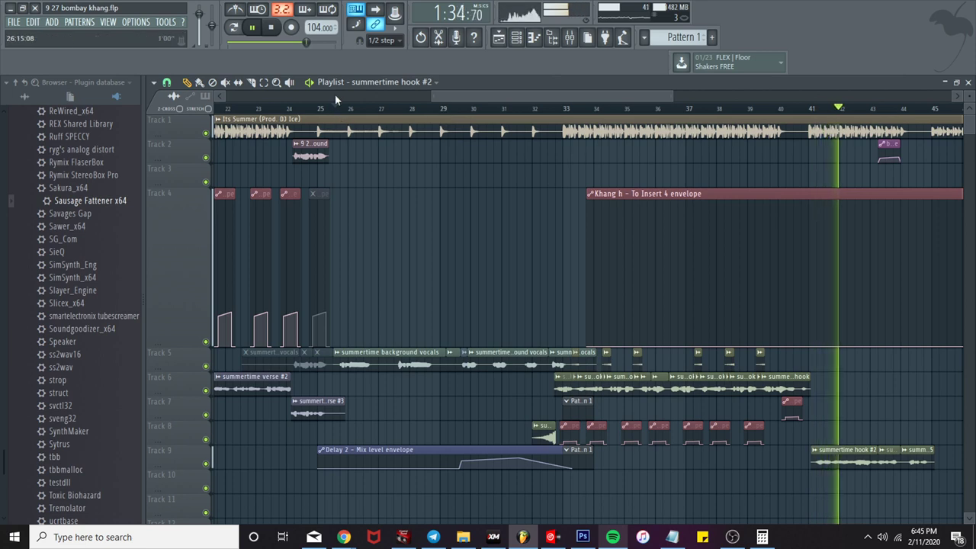
left_click(628, 109)
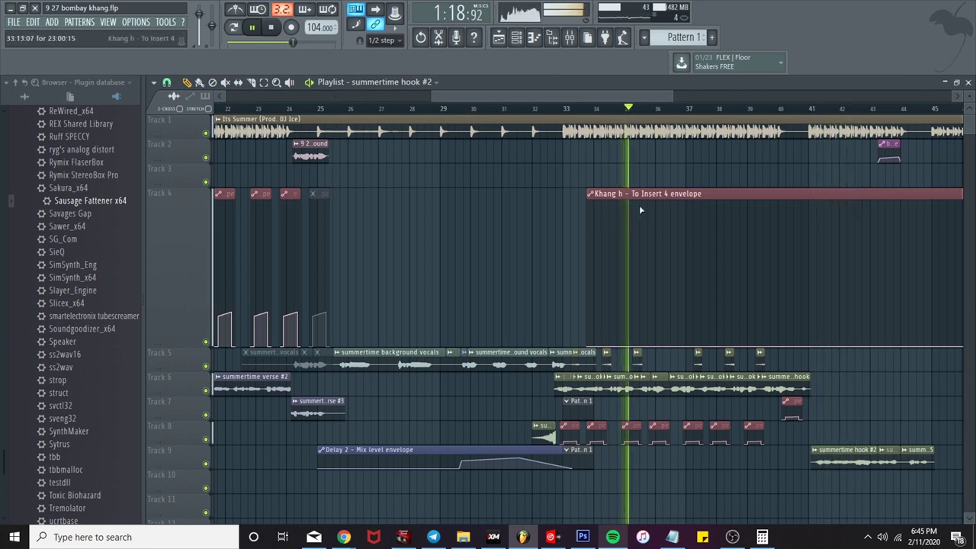
scroll(663, 236, "up", 5)
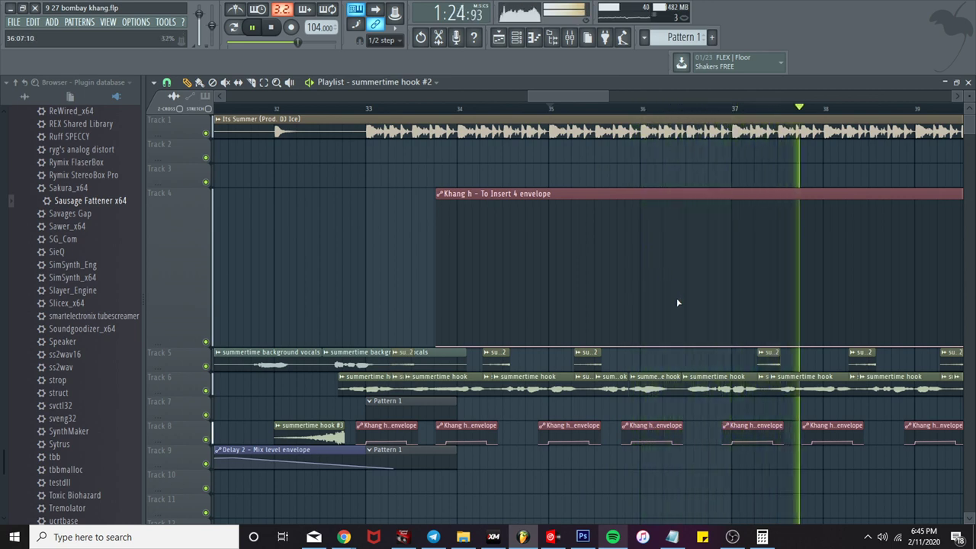
key("space")
key("space")
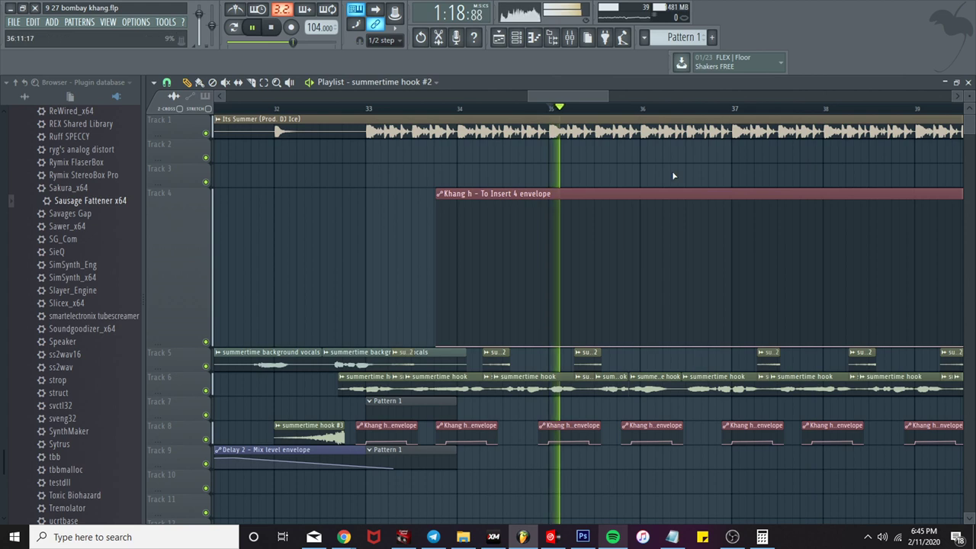
left_click(644, 114)
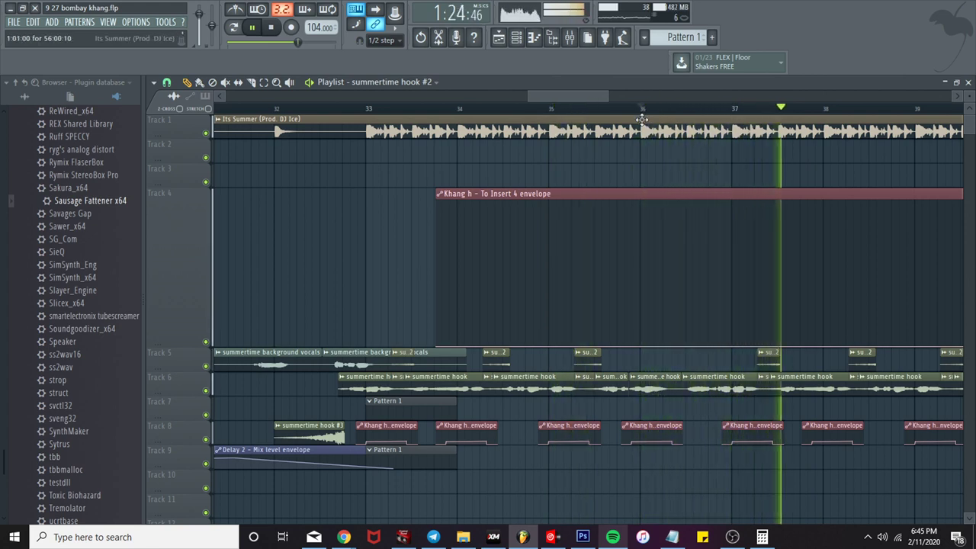
Step: Listen through the hook's ending into the summertime hook #2 clips up to about bar 45, and replay from about bar 38
scroll(710, 185, "down", 2)
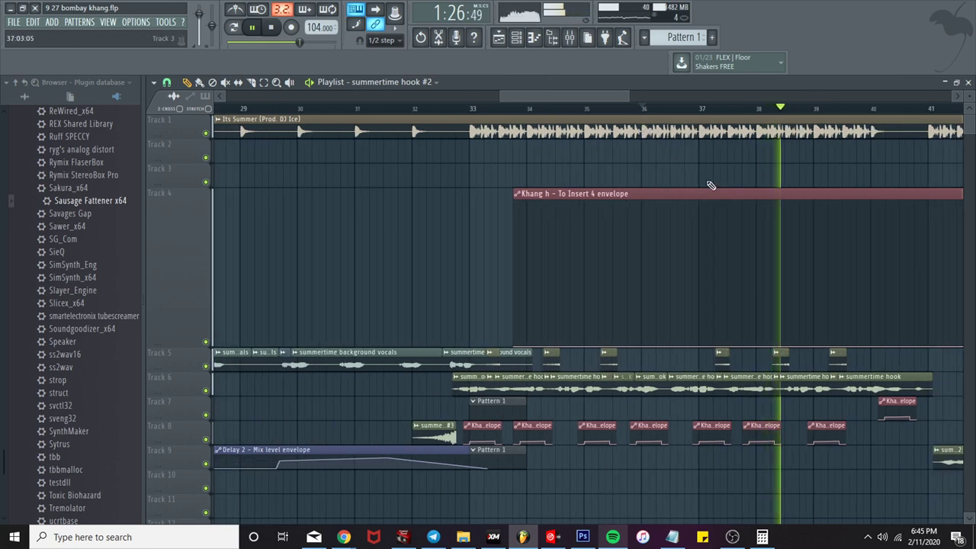
scroll(717, 204, "down", 4)
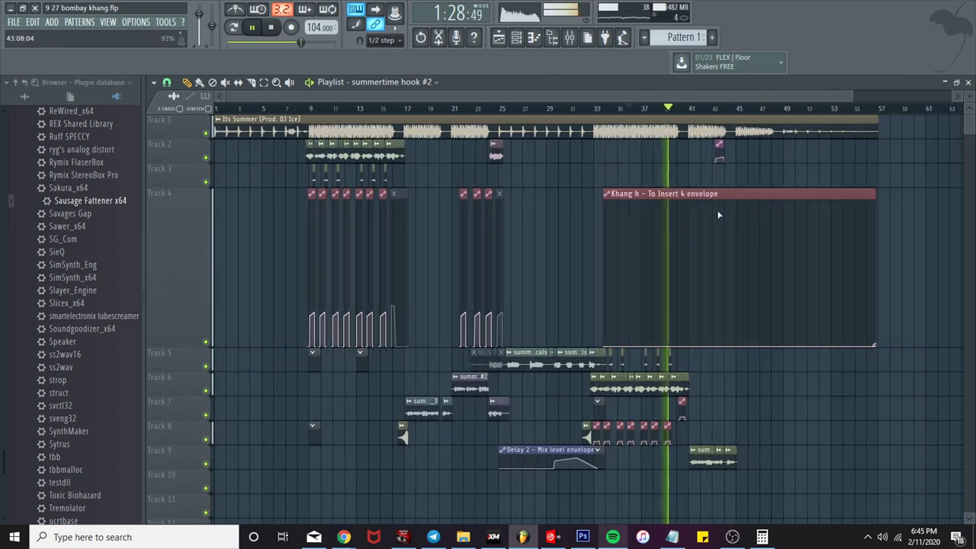
scroll(807, 380, "up", 2)
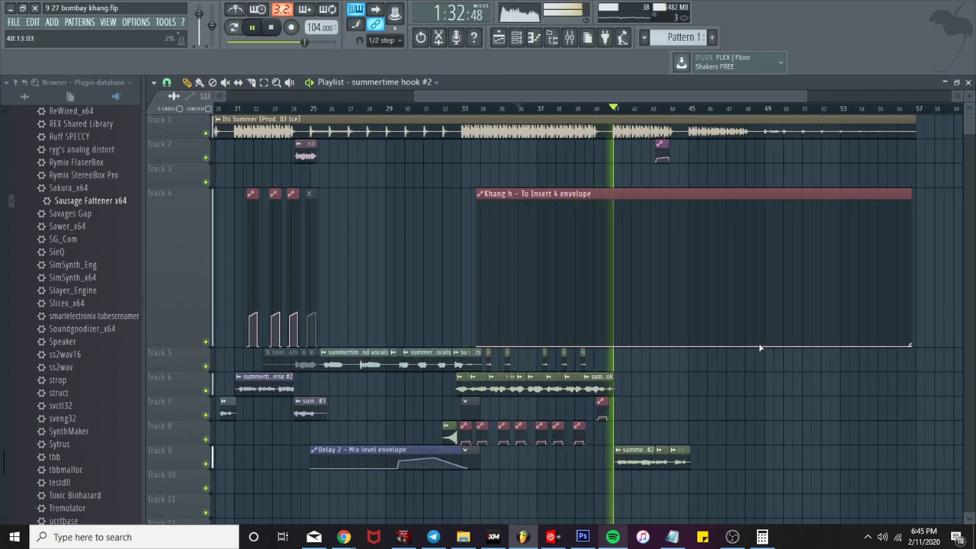
scroll(619, 348, "up", 2)
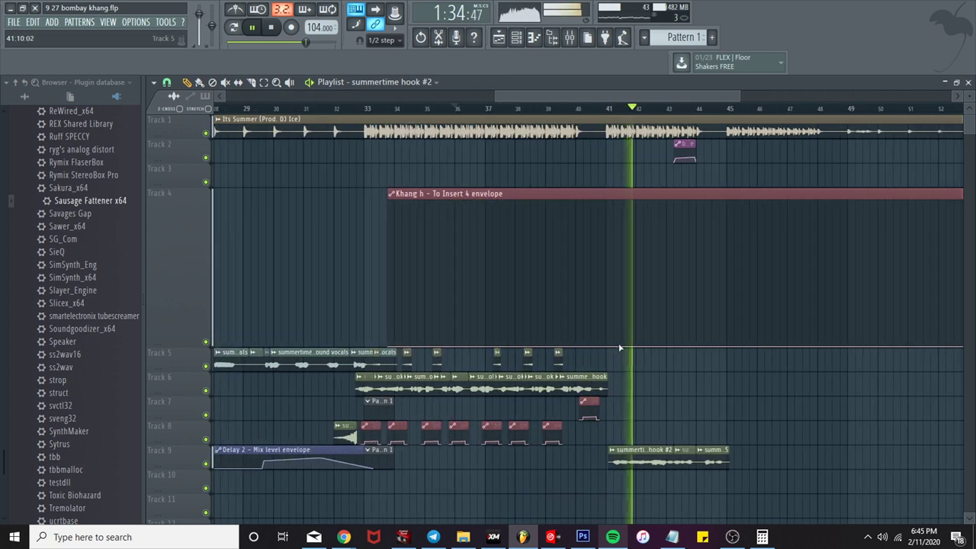
scroll(618, 345, "up", 4)
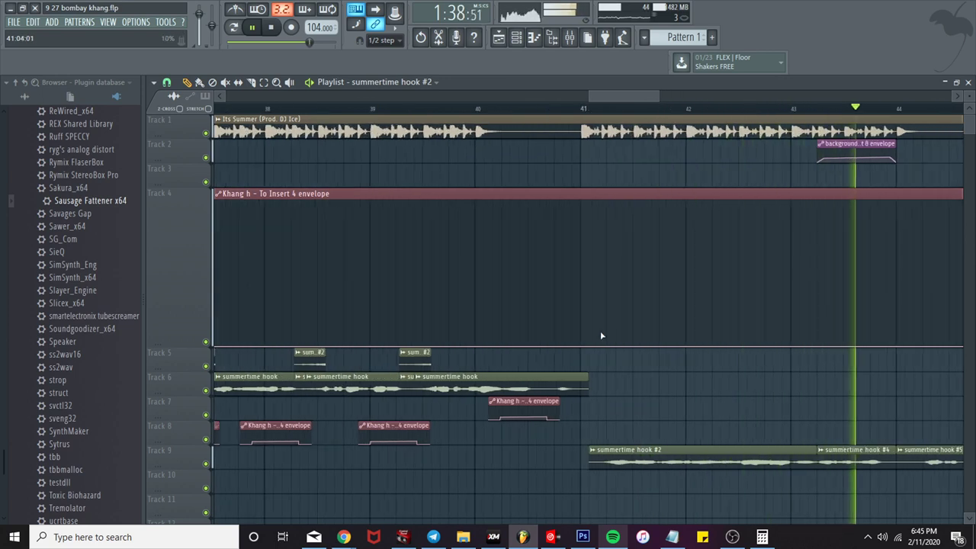
scroll(600, 336, "down", 3)
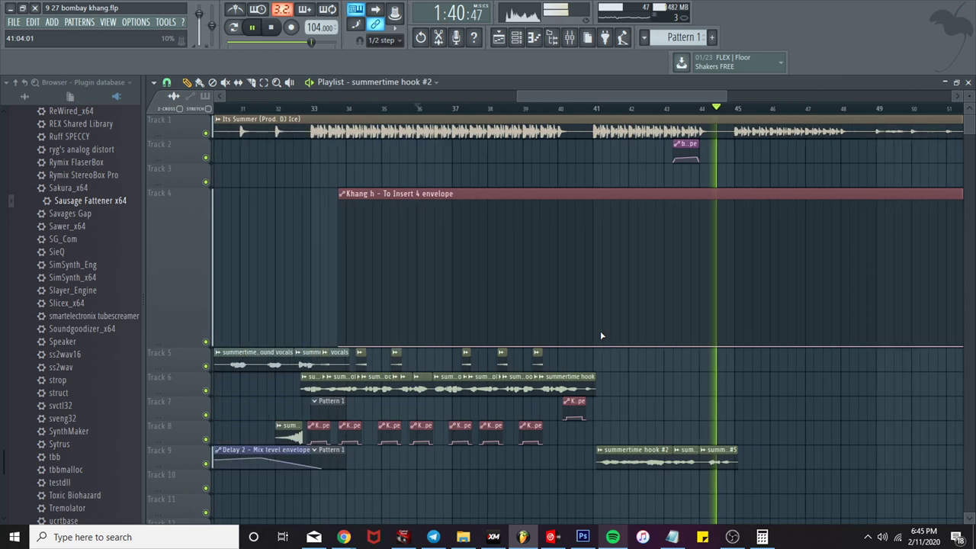
scroll(600, 331, "down", 4)
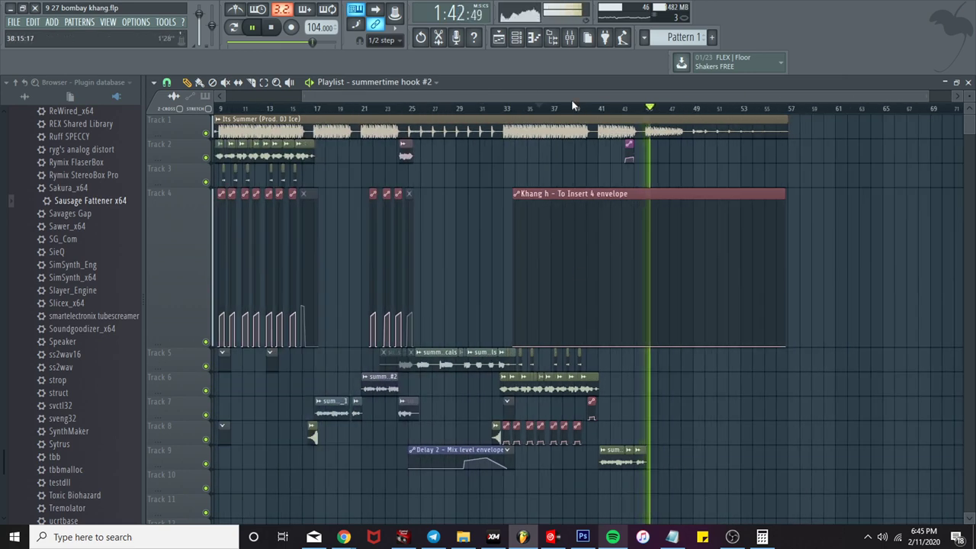
left_click(571, 106)
scroll(581, 217, "up", 4)
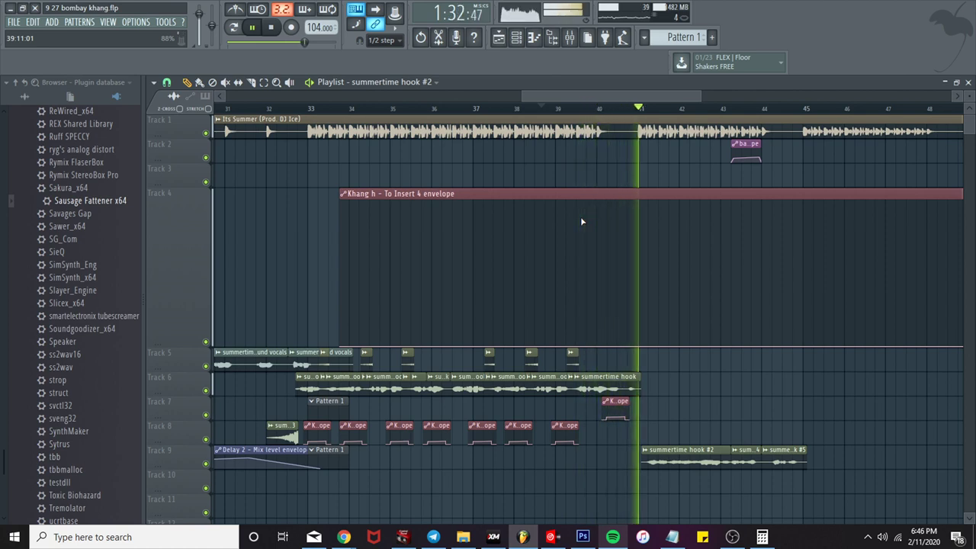
Step: Slice the summertime hook #2 clip on Track 9 near its start, about midway between bars 41 and 42, and stop playback
left_click(251, 83)
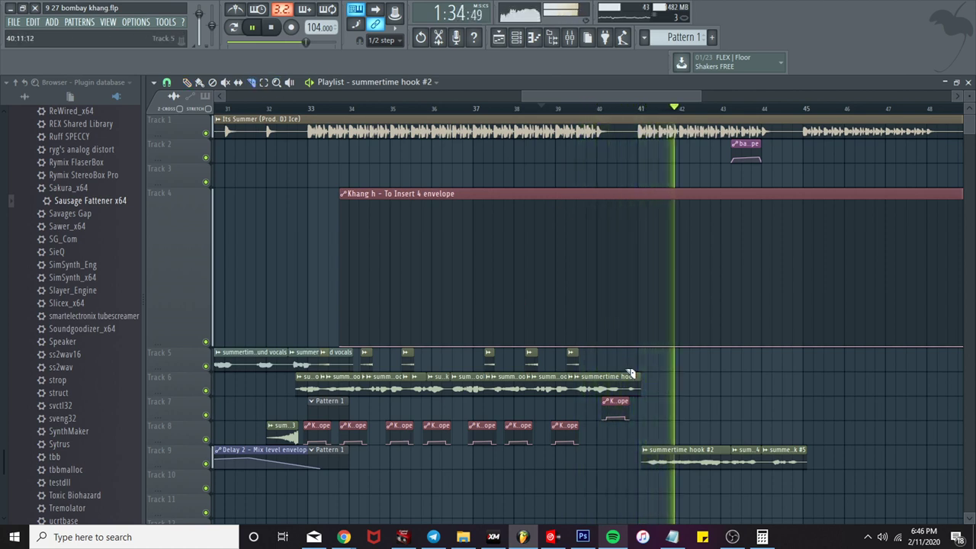
scroll(630, 374, "up", 4)
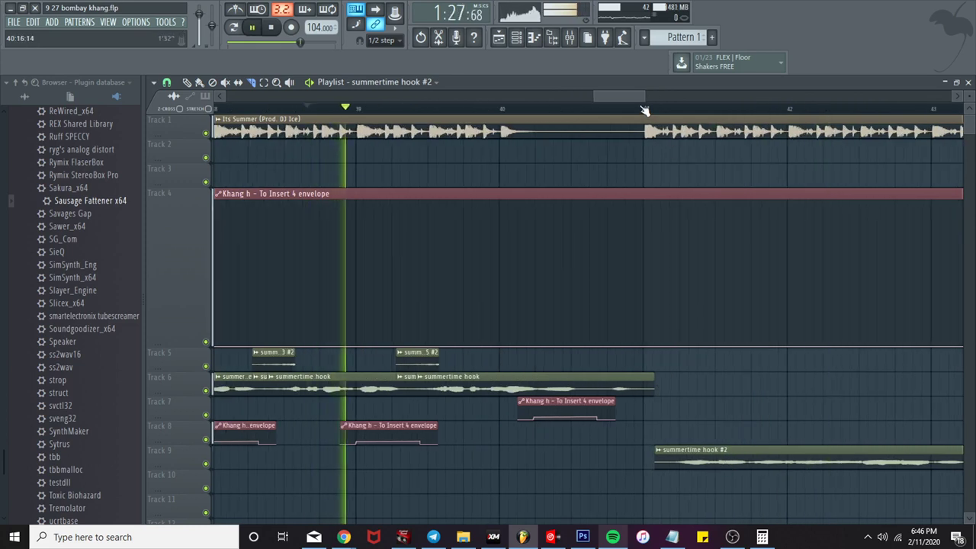
left_click(642, 108)
scroll(712, 488, "up", 2)
left_click_drag(672, 444, 672, 472)
key("space")
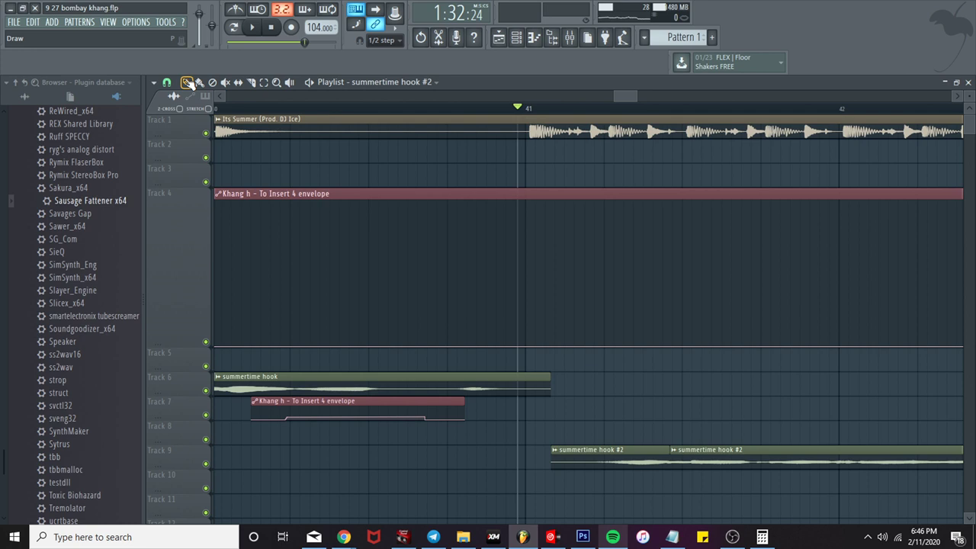
Step: Replay the transition into summertime hook #2 from about a third of the way into bar 40
key("space")
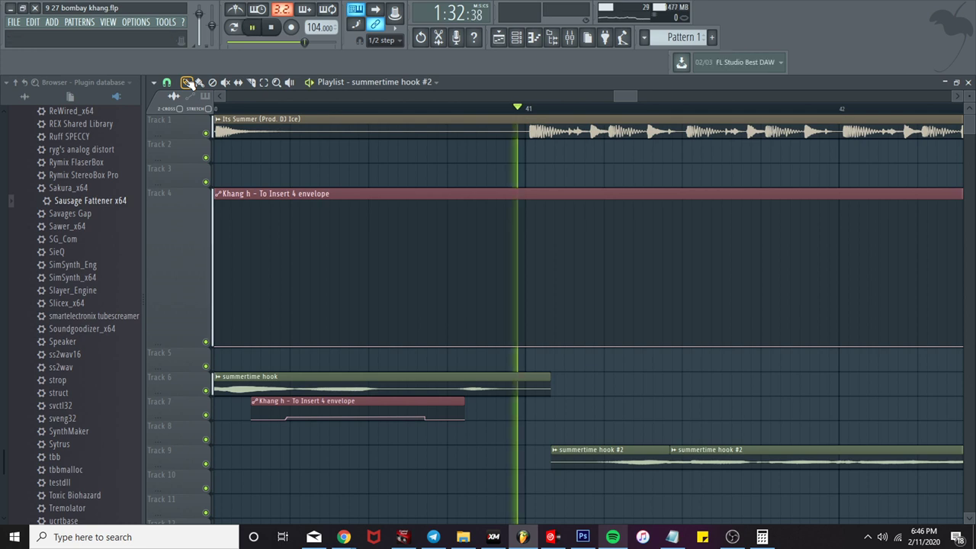
left_click(328, 108)
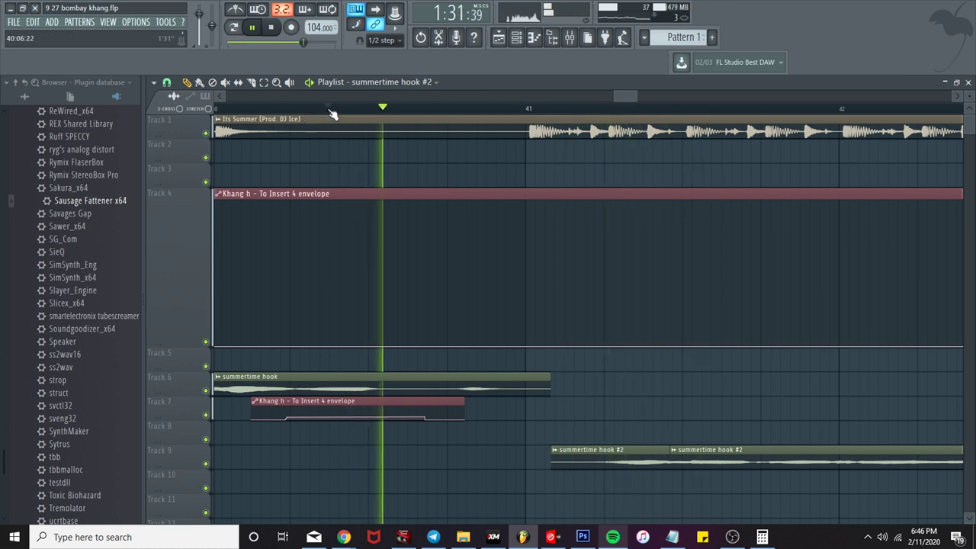
scroll(456, 209, "down", 3)
scroll(599, 325, "up", 1)
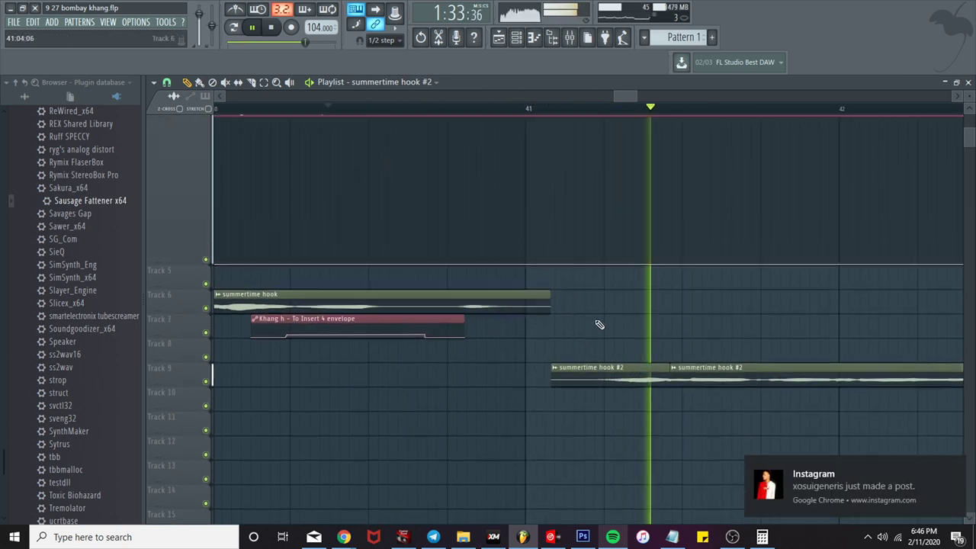
Step: Make the short first slice of summertime hook #2 on Track 9 unique, saving the sample as summertime hook - Part_7
key("space")
left_click(556, 382)
left_click(680, 397)
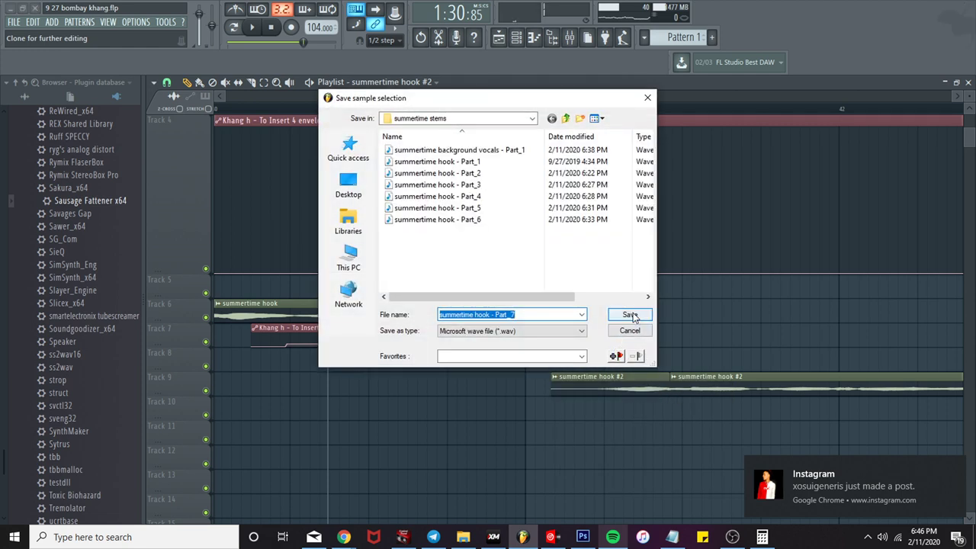
left_click(635, 318)
Step: Open the summertime hook - Part_7 sample in Edison, reverse it and trim its side noise
double_click(598, 381)
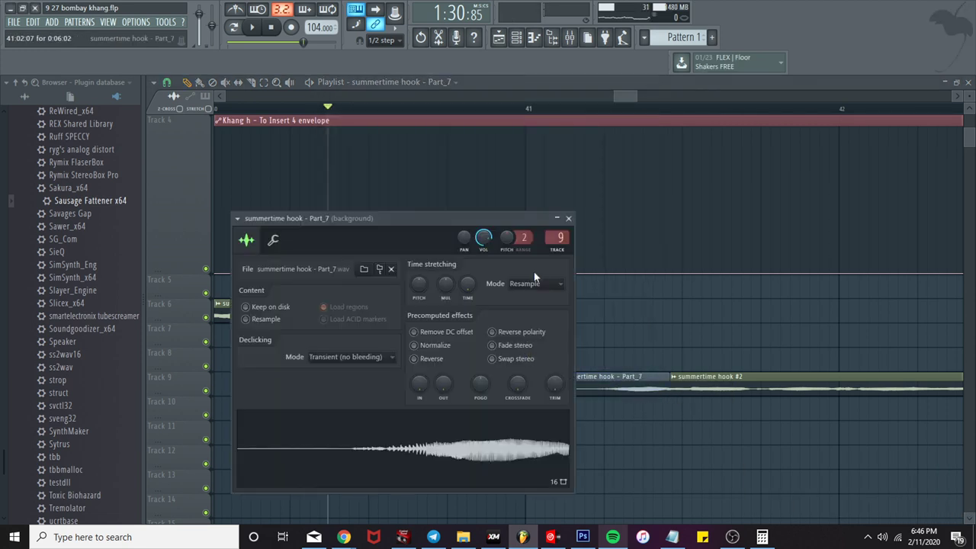
right_click(488, 463)
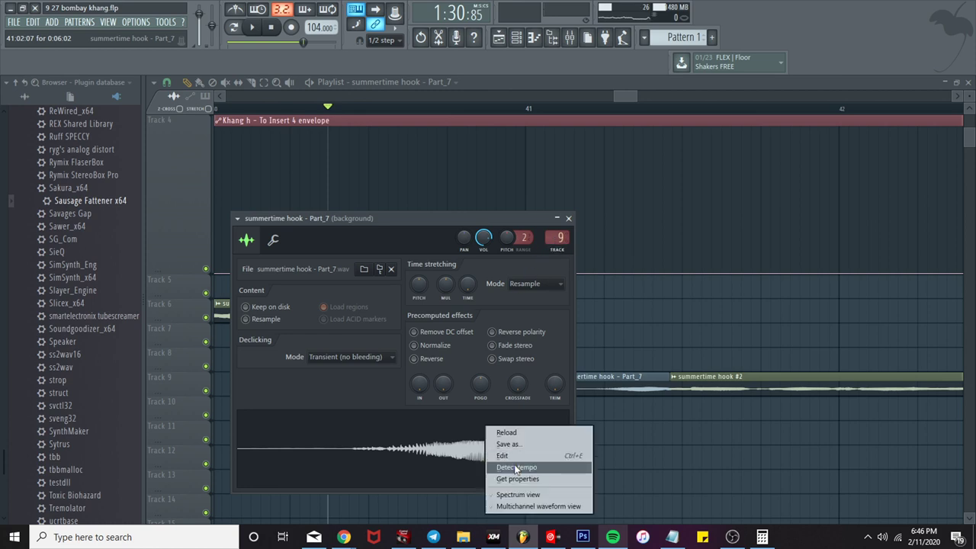
left_click(500, 466)
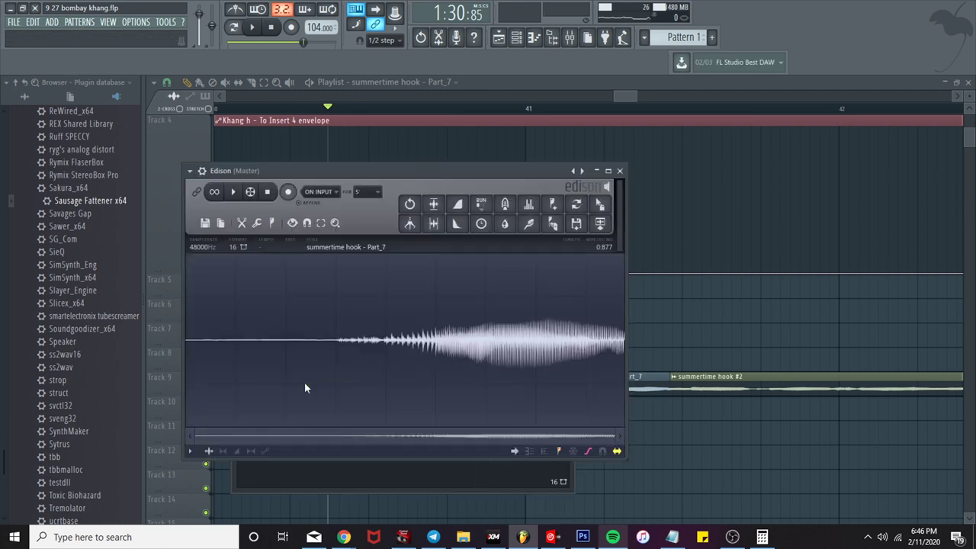
key("ctrl+r")
left_click(438, 229)
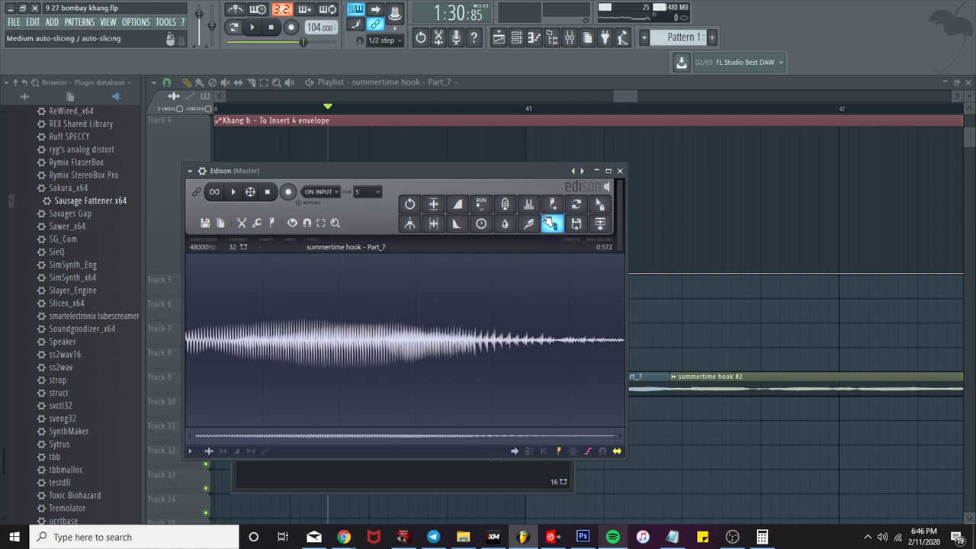
Step: Turn the reversed sample into a trimmed reverse-reverb swell and place it in the playlist on Track 7 after bar 41
left_click(592, 327)
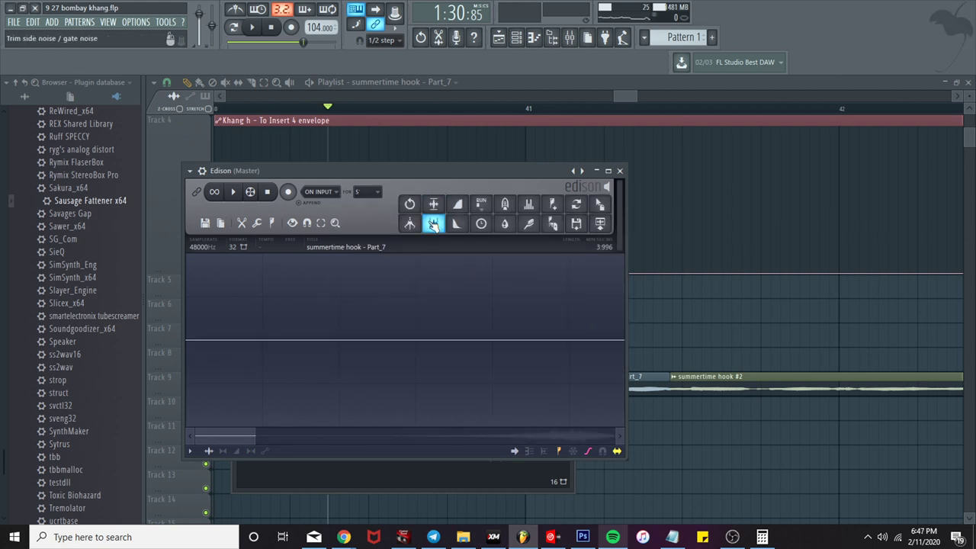
left_click(433, 223)
left_click_drag(600, 205, 606, 339)
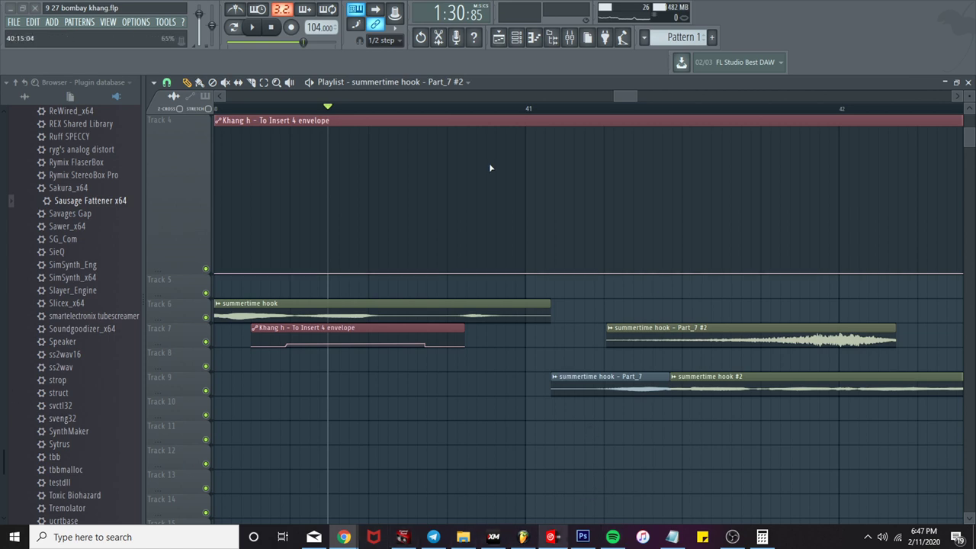
Step: Move the reverse-reverb clip to Track 10, starting at about 40:15, and shorten it to a length of 0:08:03
key("space")
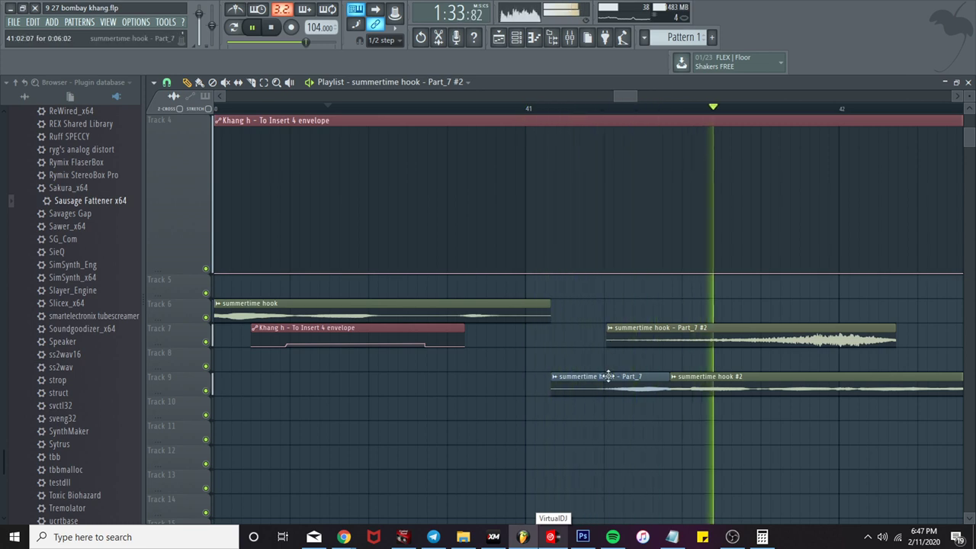
left_click_drag(722, 346, 618, 416)
left_click_drag(775, 412, 643, 410)
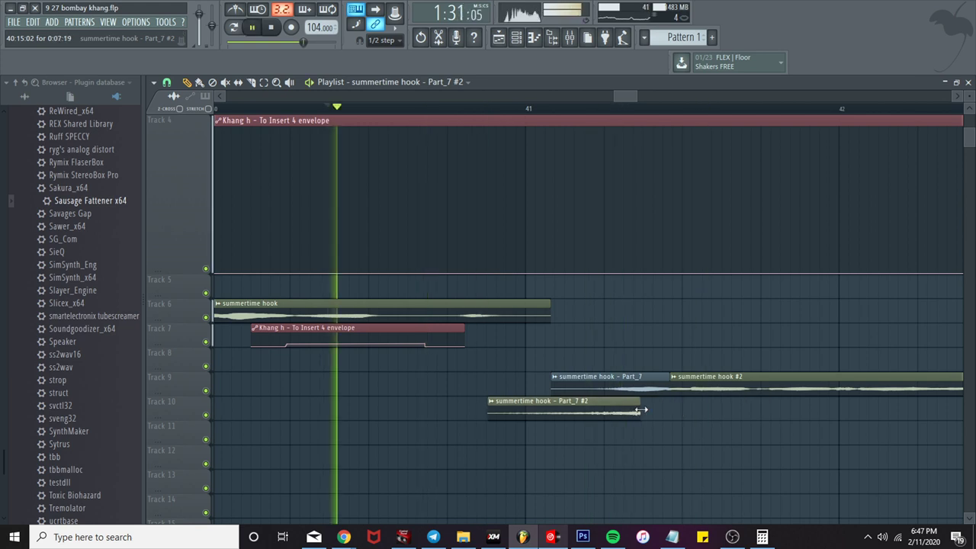
left_click_drag(640, 410, 645, 408)
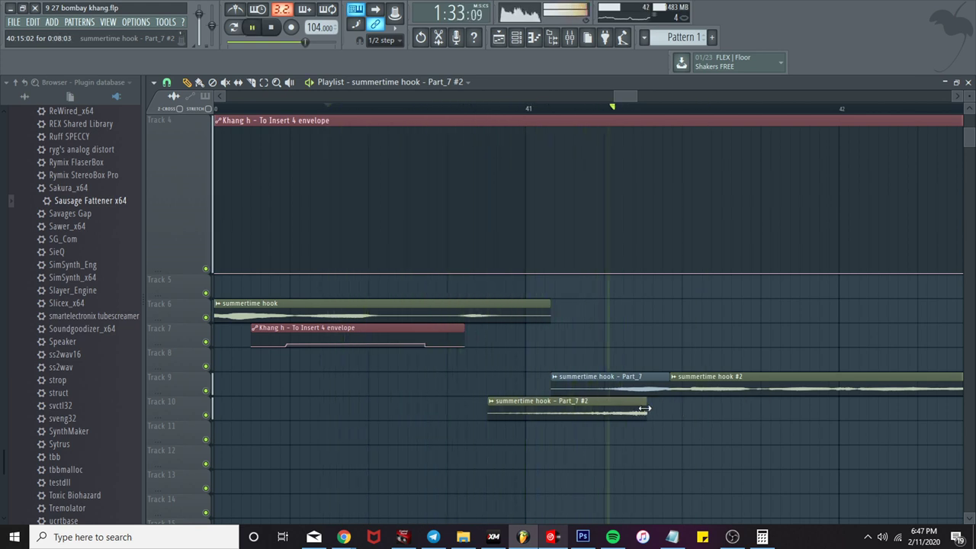
Step: Route the reverse-reverb clip's channel to mixer track 2 and close its settings
double_click(629, 408)
key("space")
key("space")
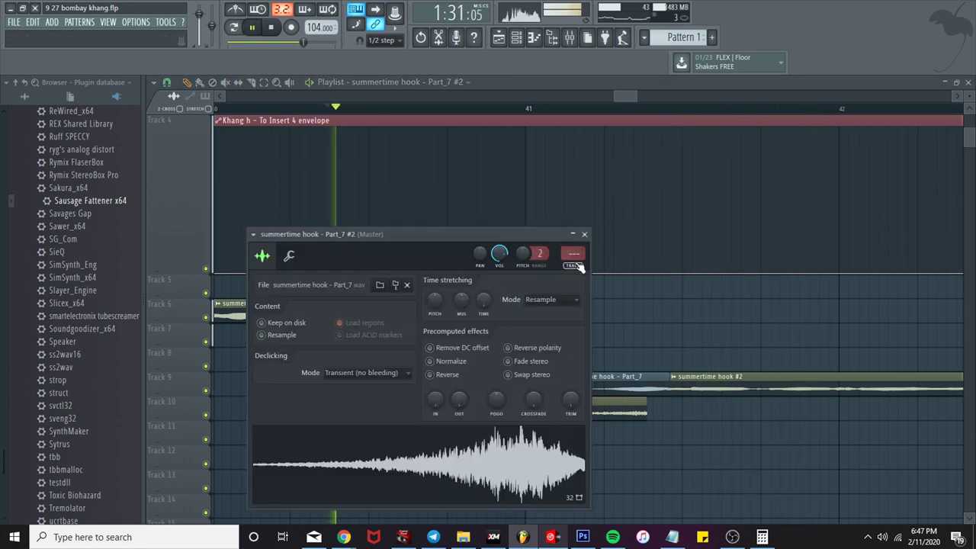
left_click_drag(576, 264, 583, 249)
left_click(584, 234)
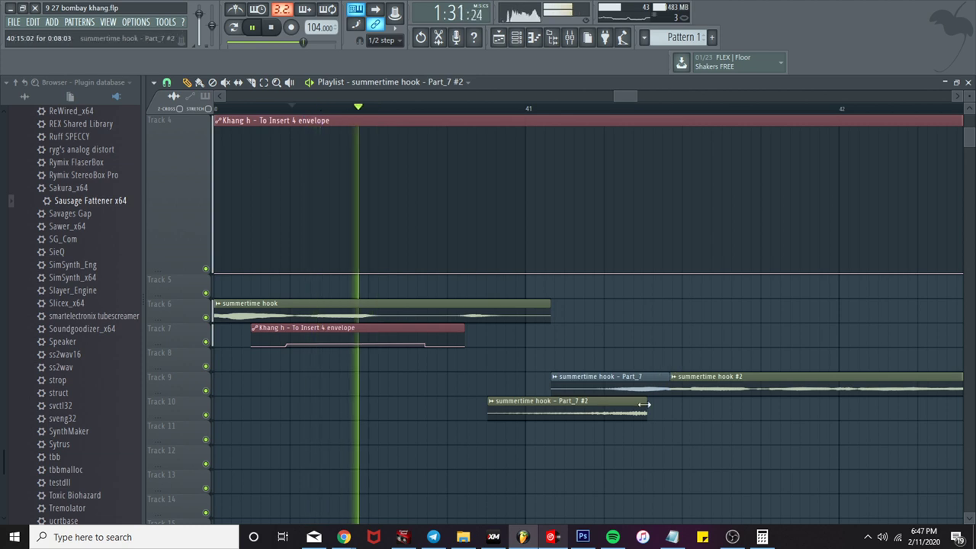
Step: Extend the reverse-reverb clip to a length of 0:09:09, ending at the Track 9 slice point, and adjust its channel volume
left_click_drag(647, 406, 693, 402)
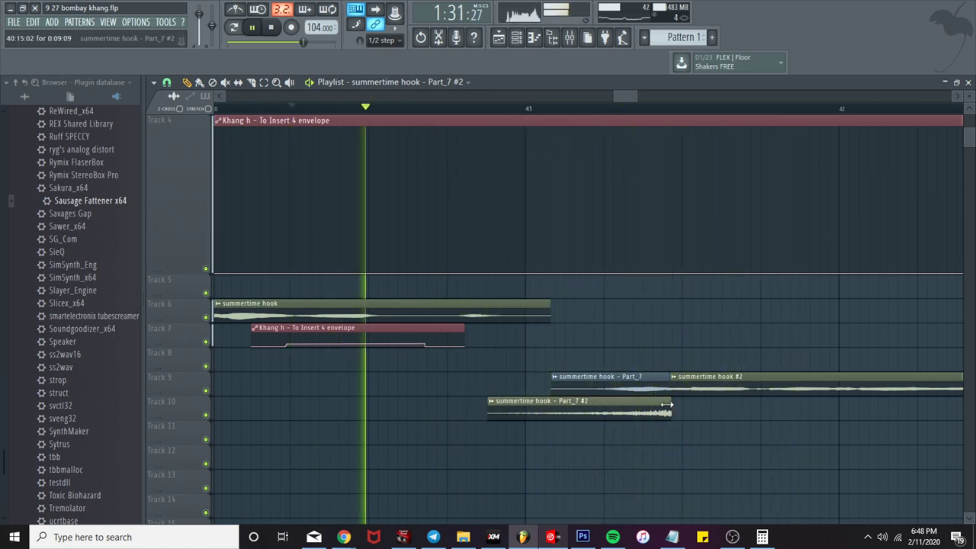
left_click_drag(692, 402, 671, 404)
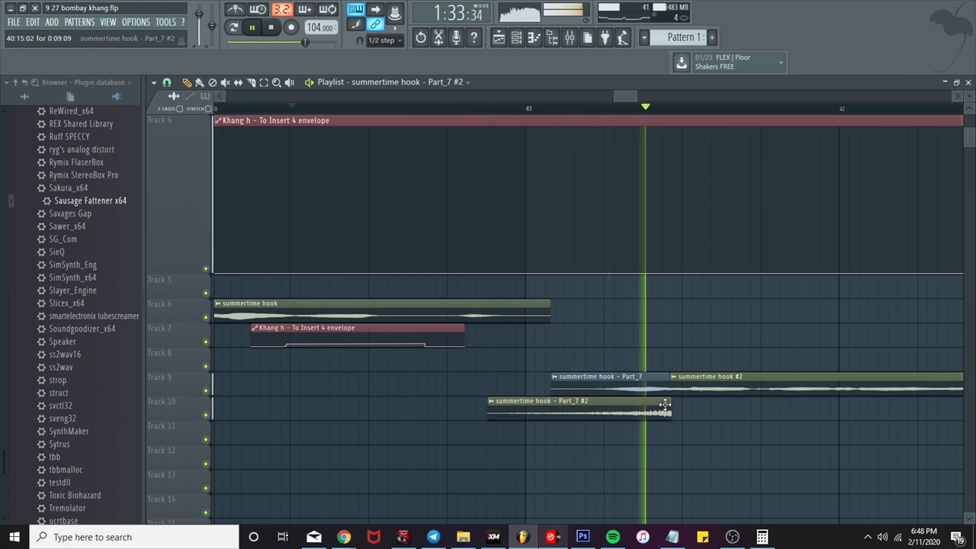
double_click(652, 404)
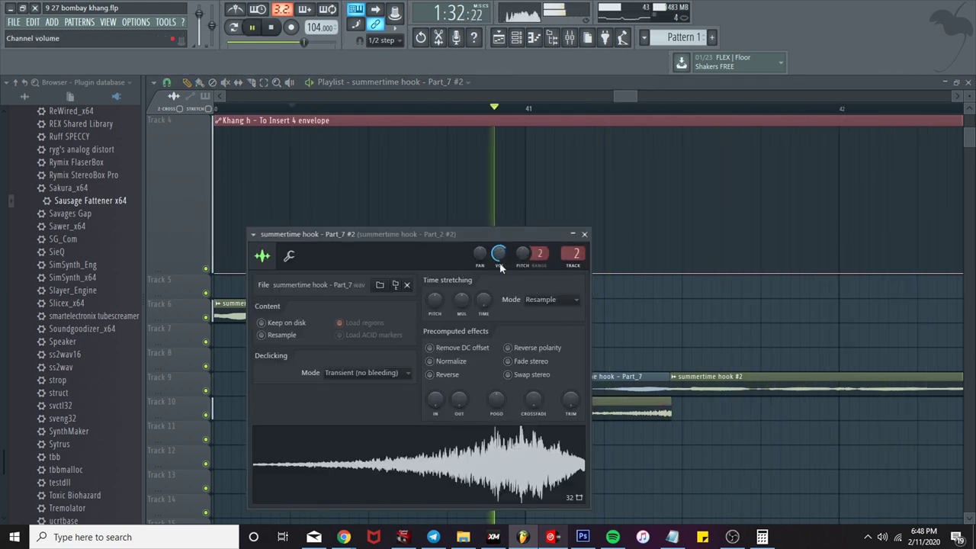
left_click(585, 234)
Step: Replay the transition with the reverse-reverb swell from about bar 40
key("space")
key("space")
scroll(376, 169, "down", 4)
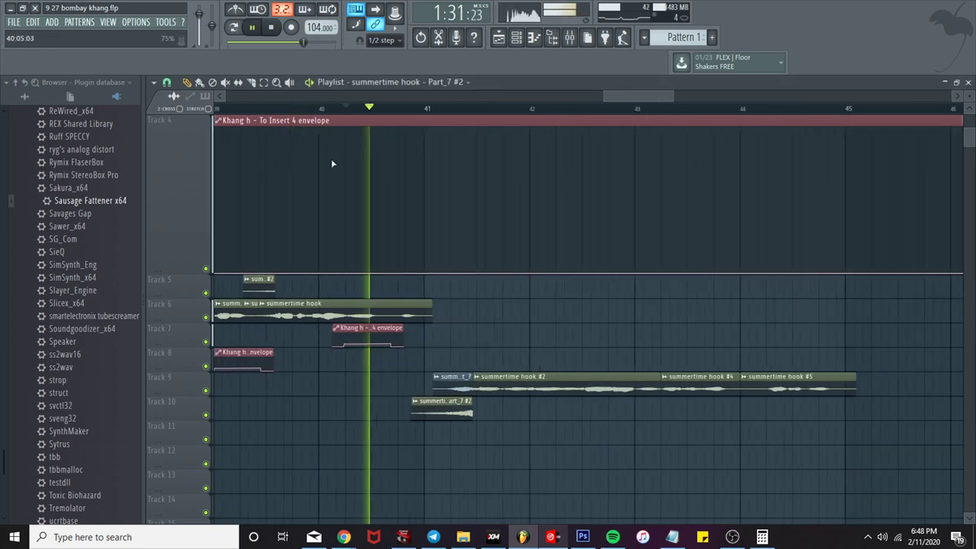
Step: Replay the transition from about bar 39 and shorten the reverse-reverb clip on Track 10 to a length of 0:06:13
left_click(263, 108)
left_click_drag(264, 109, 205, 113)
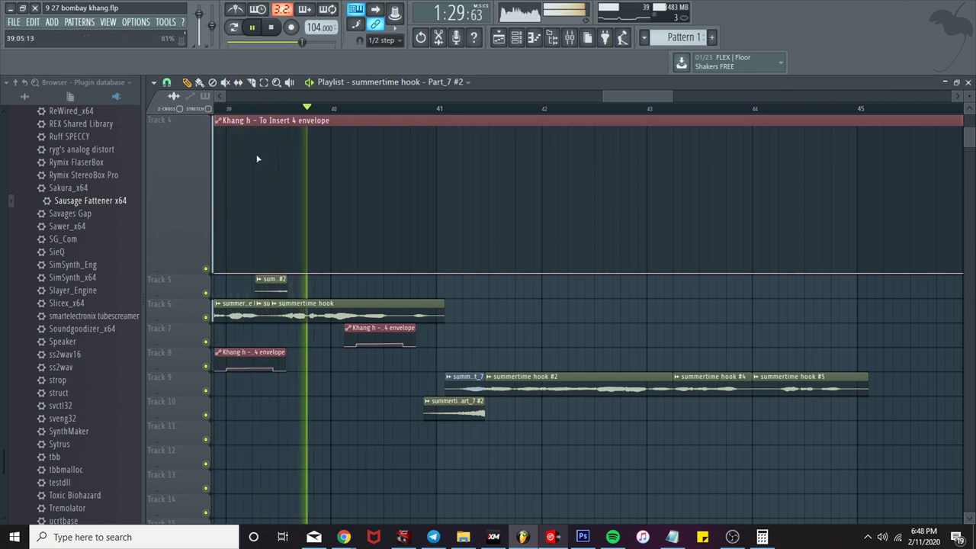
scroll(447, 343, "up", 5)
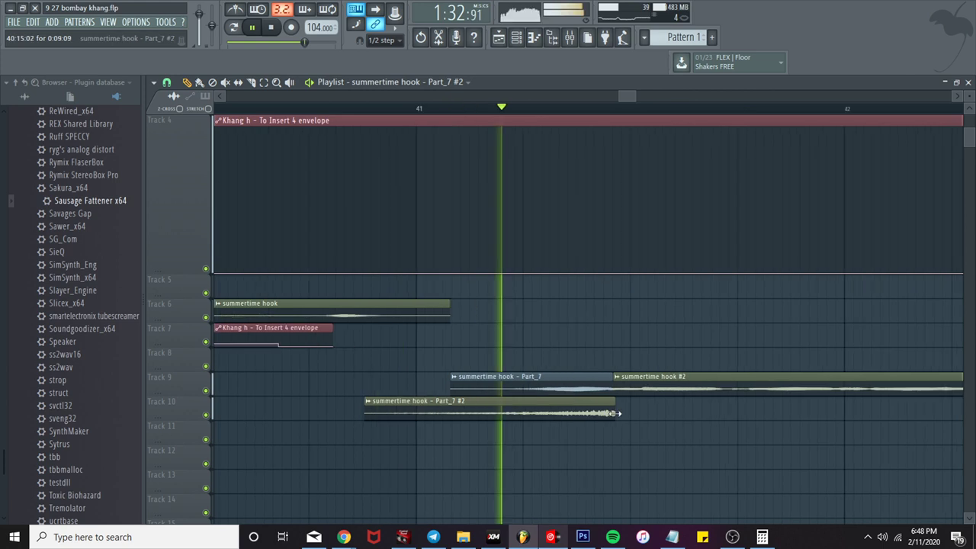
key("space")
key("space")
left_click_drag(615, 411, 538, 407)
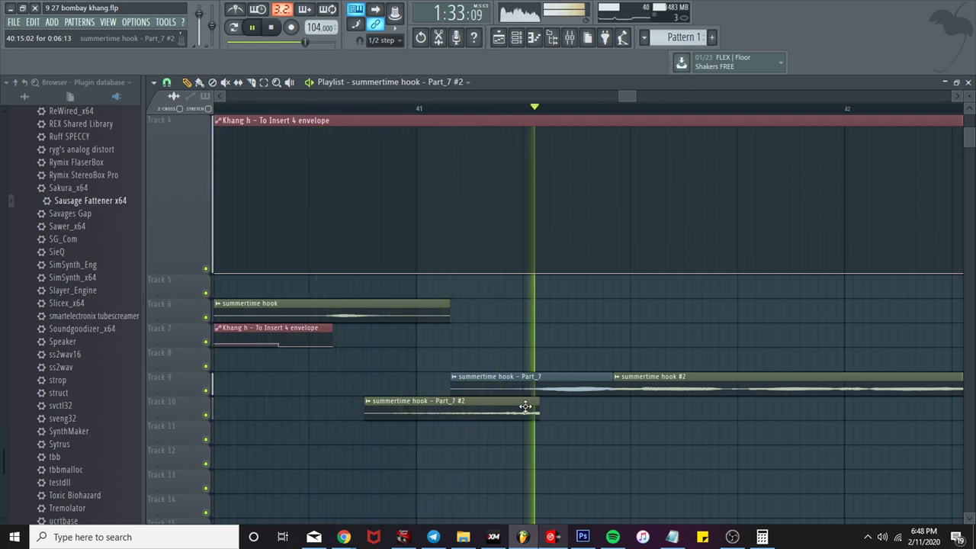
scroll(641, 369, "down", 7)
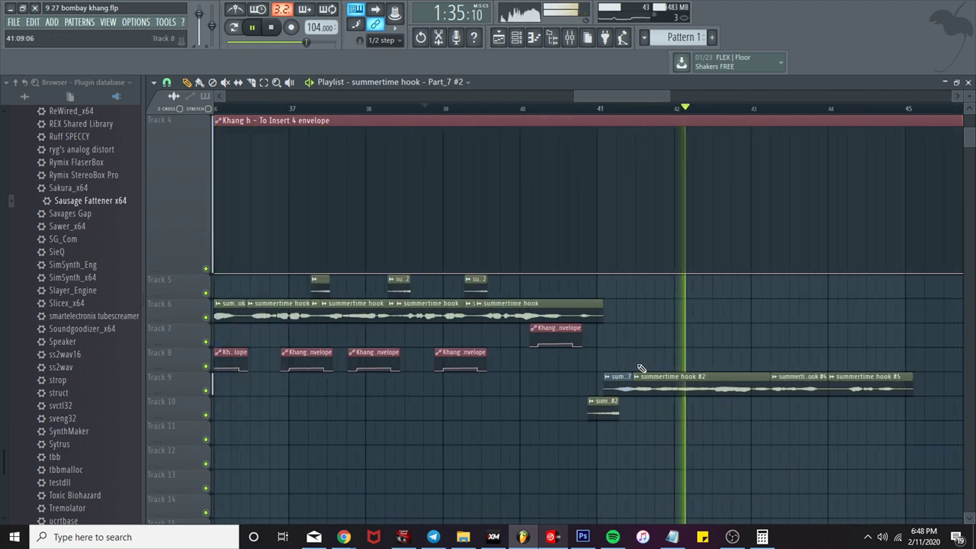
scroll(610, 411, "up", 3)
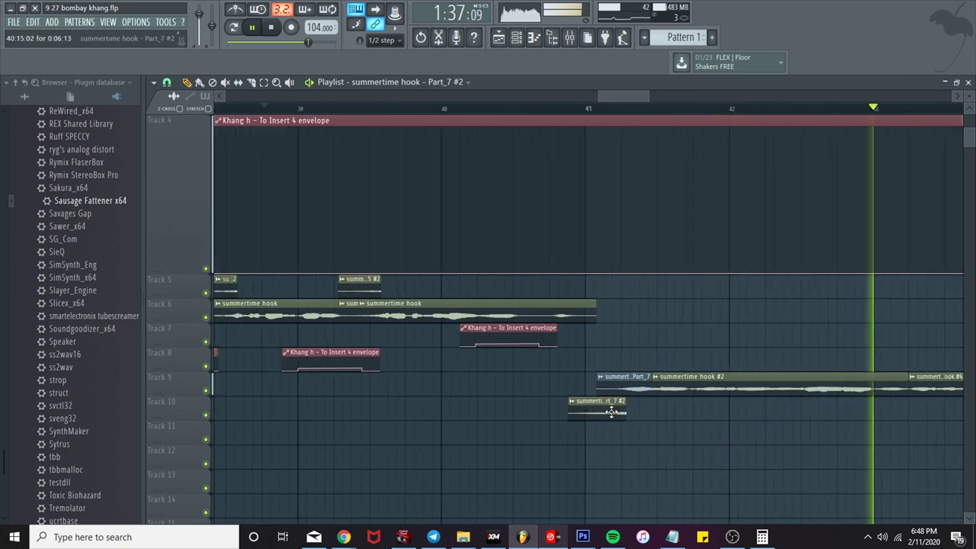
left_click(706, 109)
scroll(740, 367, "up", 3)
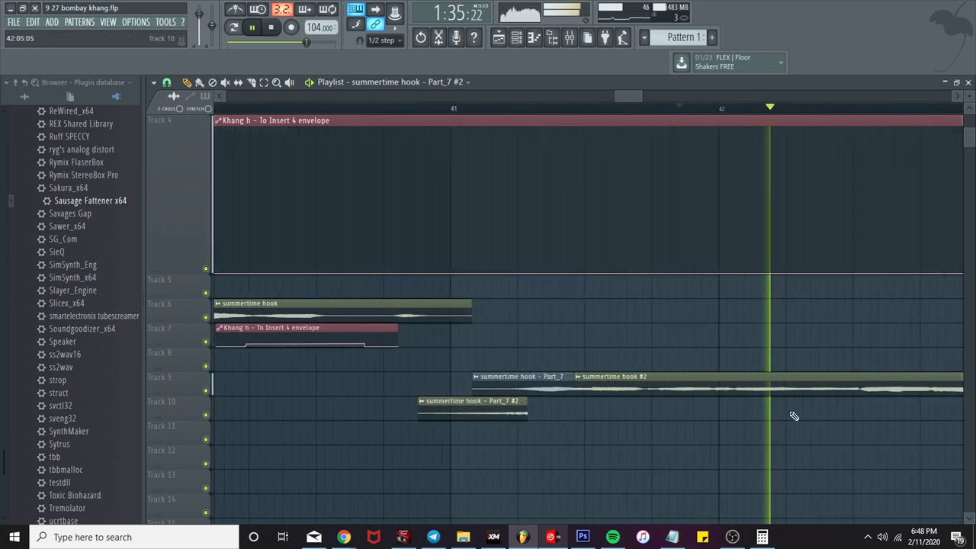
left_click_drag(793, 415, 708, 406)
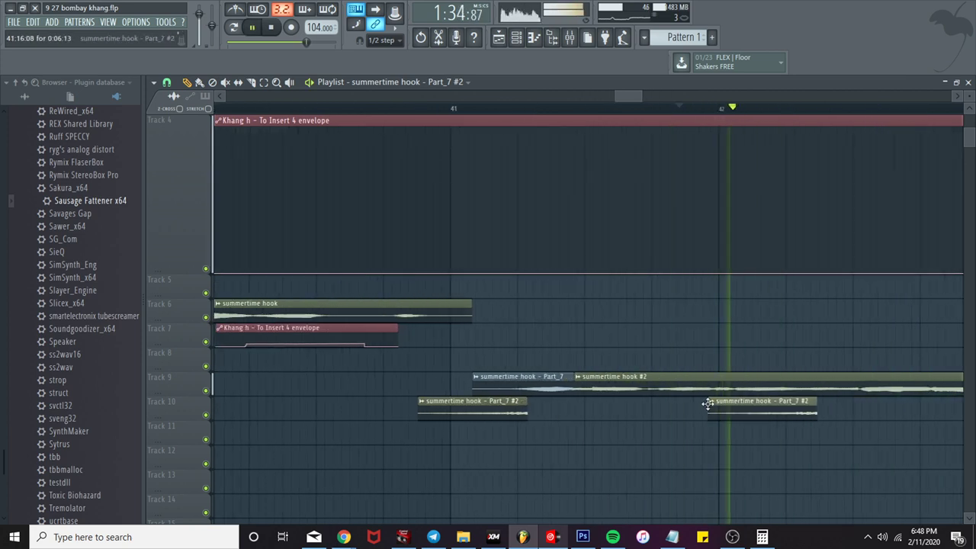
scroll(751, 401, "down", 2)
right_click(767, 414)
scroll(770, 416, "down", 3)
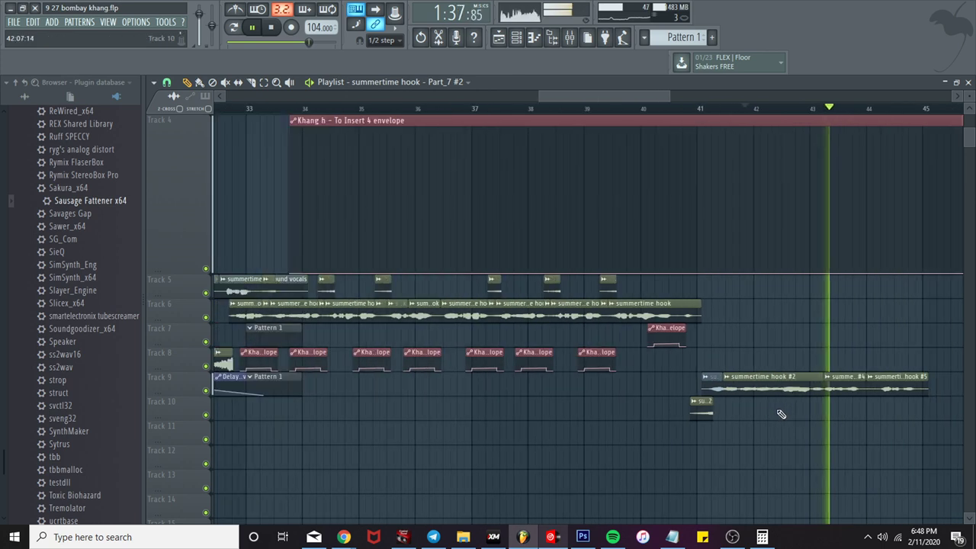
Step: Open a gap on Track 9 by ending summertime hook #4 at about 43:15 and starting summertime hook #5 at about 44:04
scroll(781, 414, "down", 3)
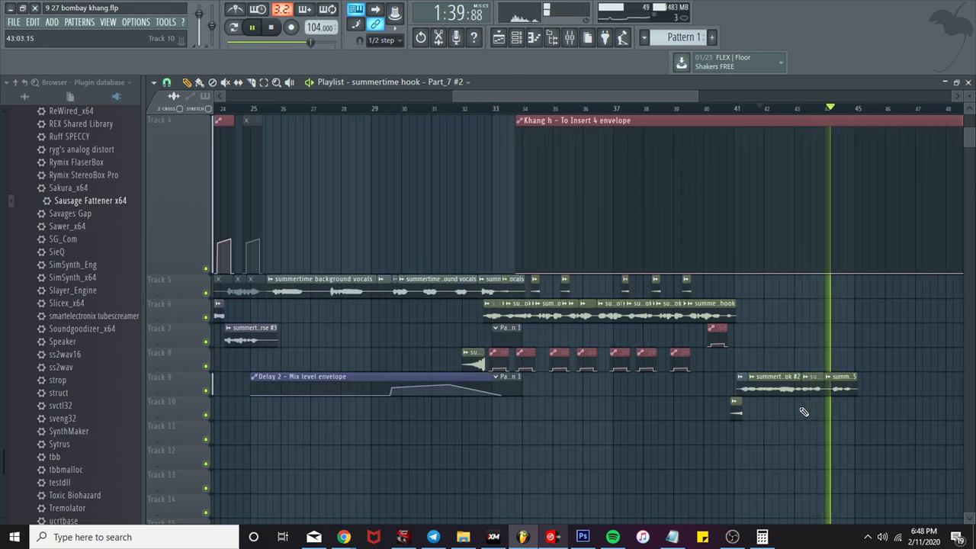
scroll(806, 410, "up", 4)
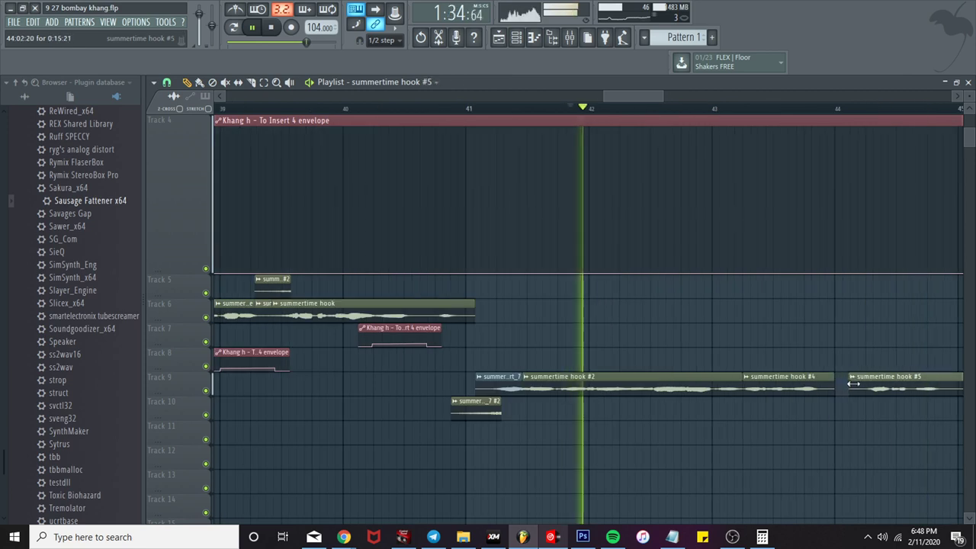
mouse_move(853, 383)
left_mouse_down()
mouse_move(866, 384)
mouse_move(835, 378)
left_mouse_up()
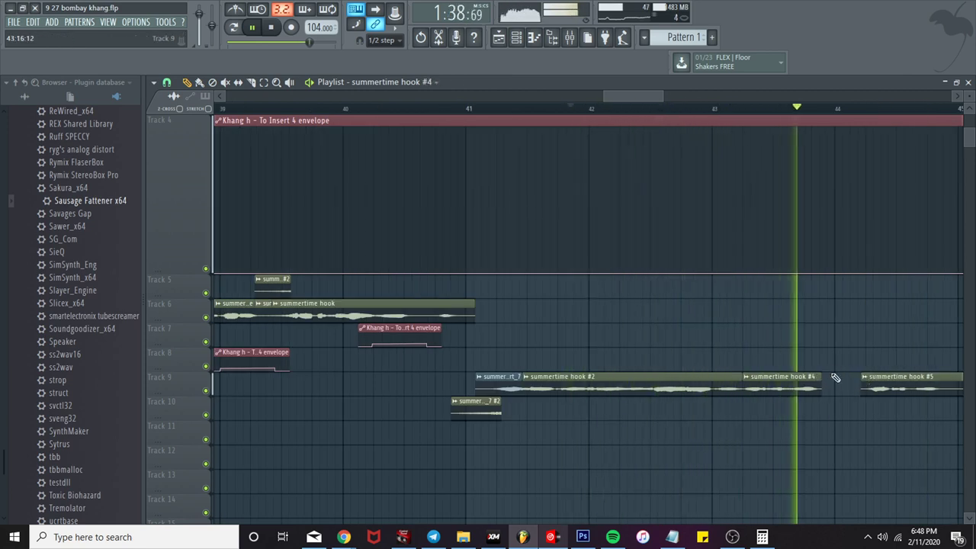
scroll(820, 368, "down", 3)
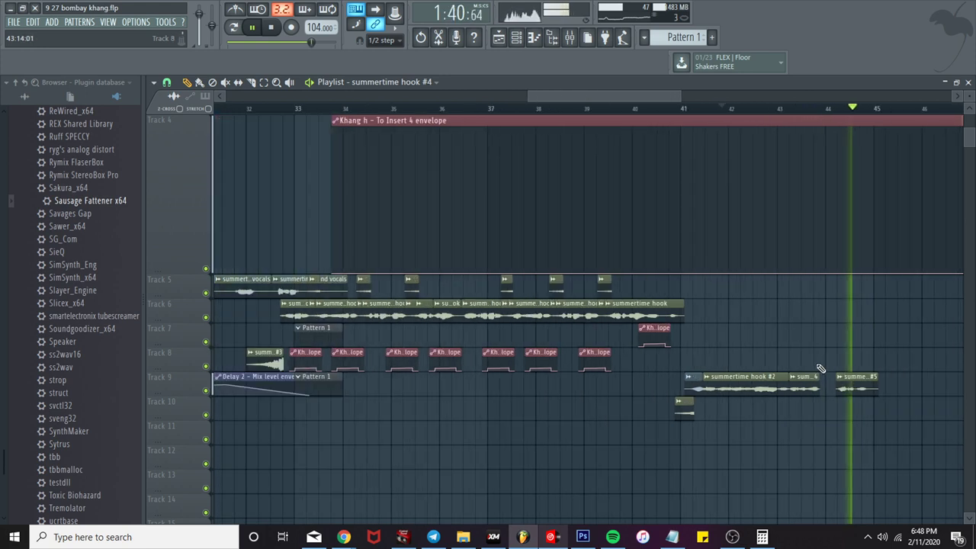
Step: Replay the arrangement from about bars 30 and 25 and examine the background vocal channel in the mixer
scroll(247, 129, "down", 4)
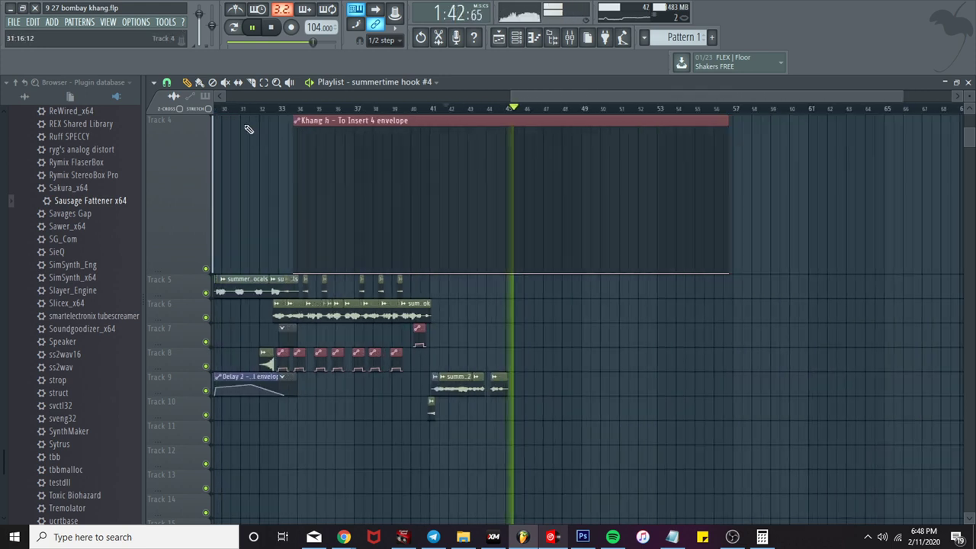
left_click(233, 109)
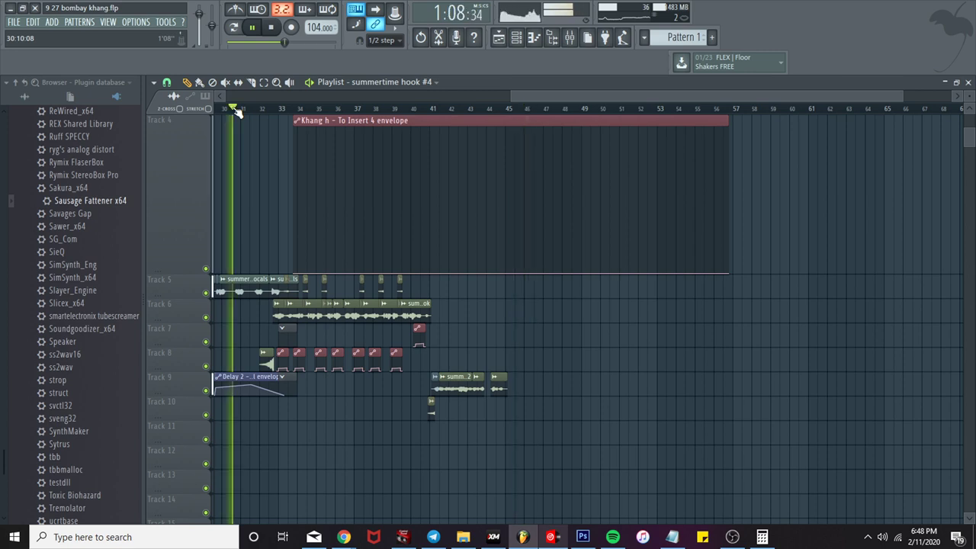
scroll(290, 111, "down", 4)
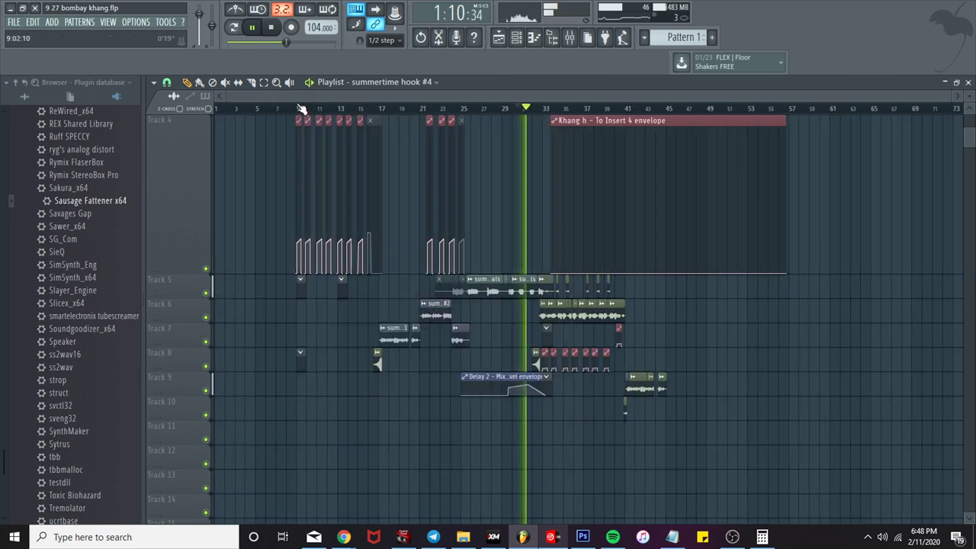
left_click(469, 101)
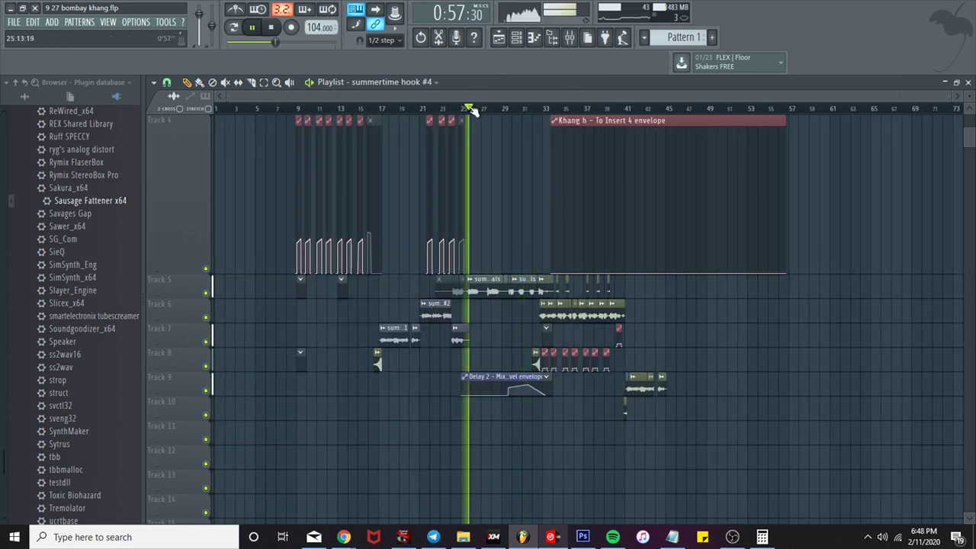
key("F9")
left_click(624, 177)
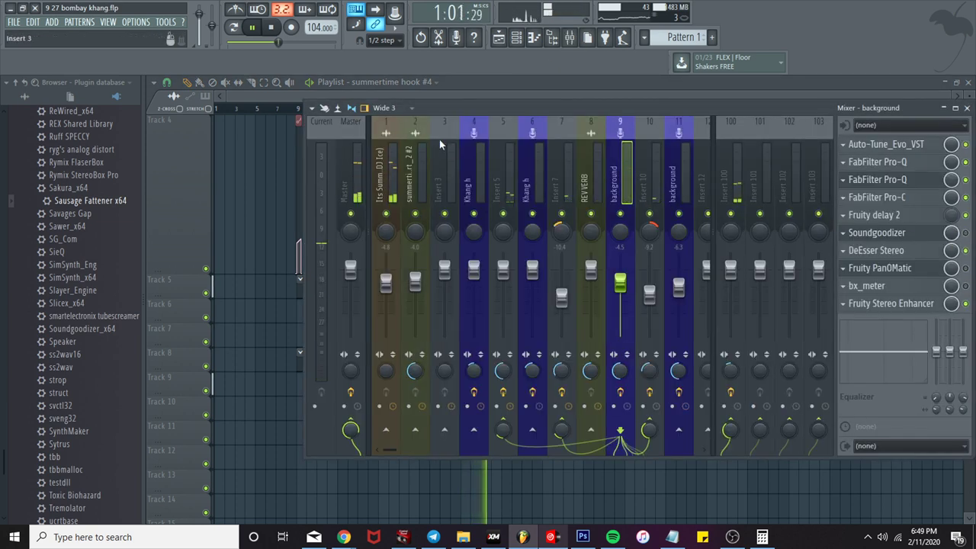
left_click(519, 81)
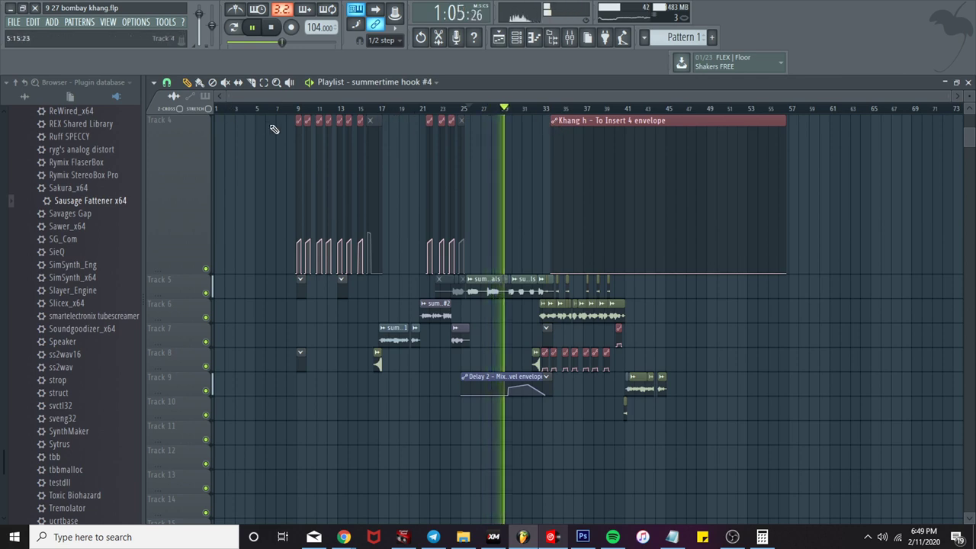
Step: Save the project under its existing file name
left_click(21, 21)
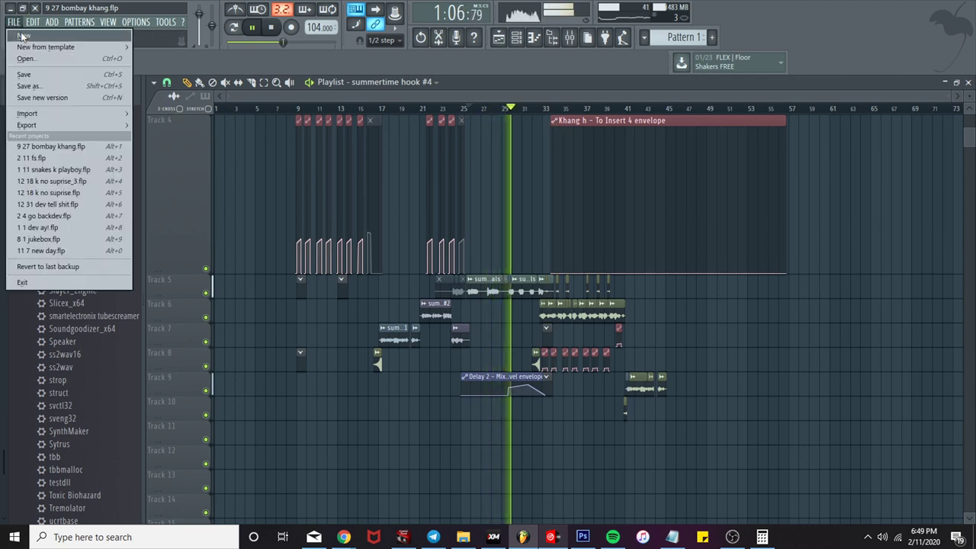
left_click(29, 76)
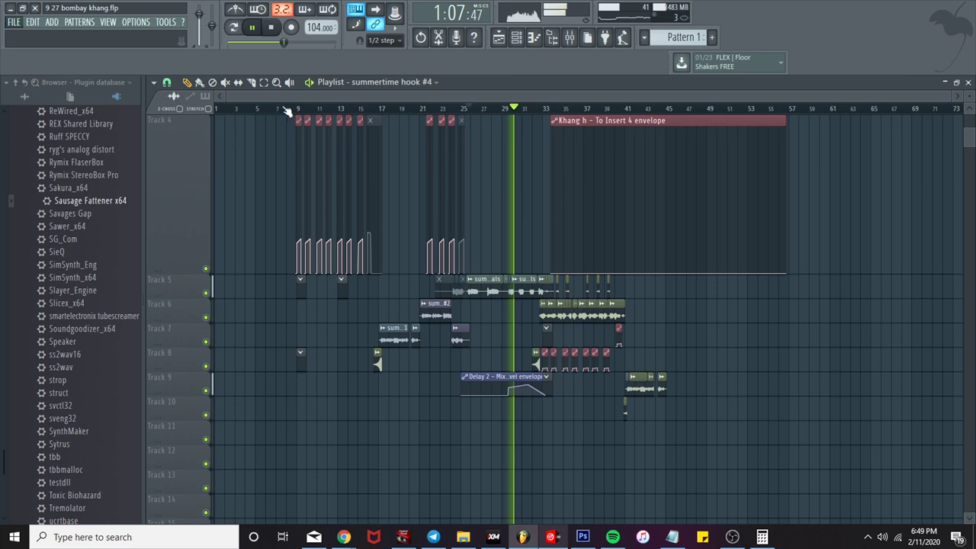
Step: Play the song from about bar 9 and select the Master channel in the mixer
left_click_drag(283, 108, 91, 108)
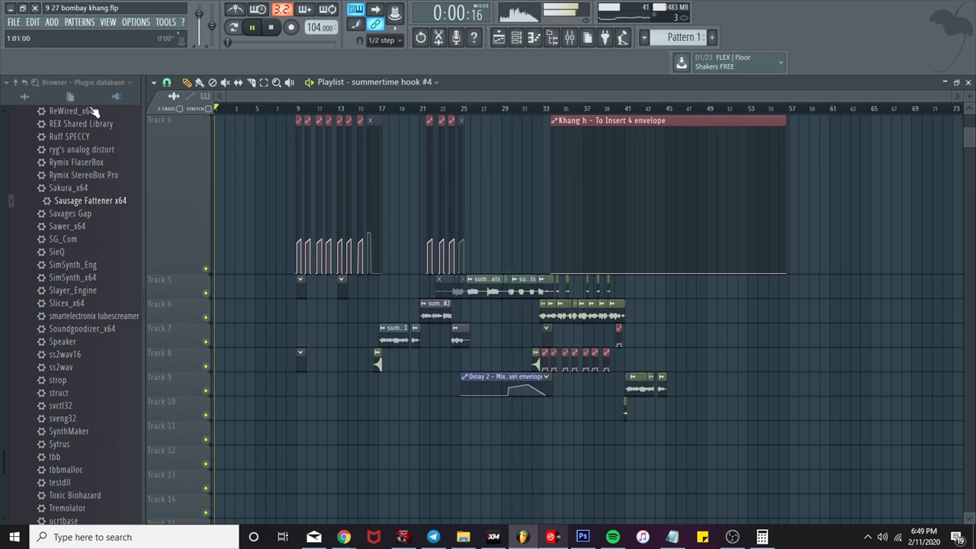
left_click(301, 109)
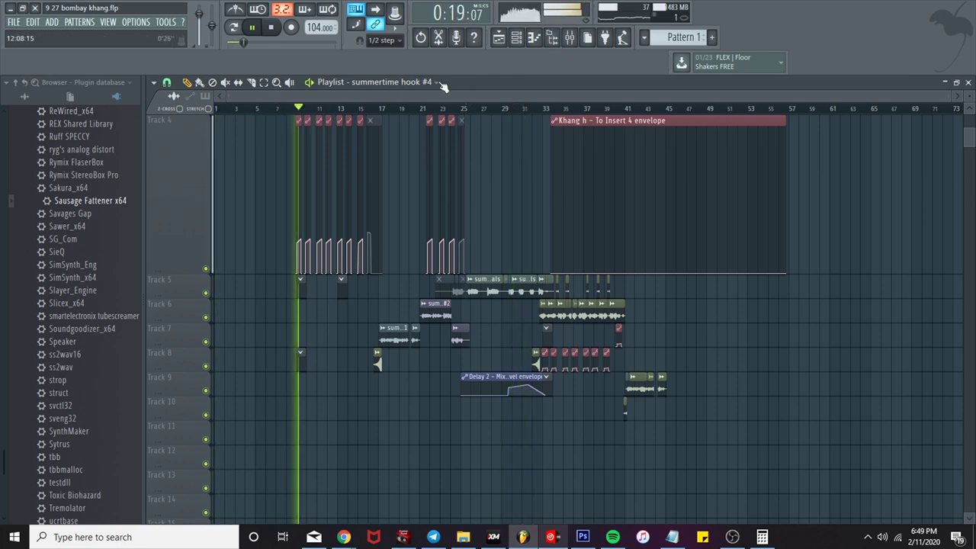
left_click(568, 40)
left_click(353, 149)
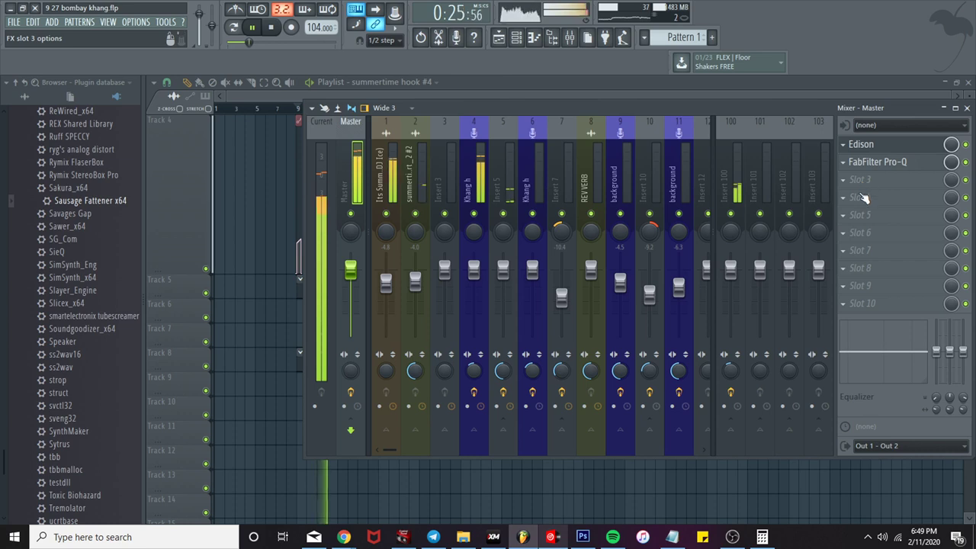
Step: Try Fruity Limiter in slot 3 of the Master channel and show its compressor settings
left_click(862, 197)
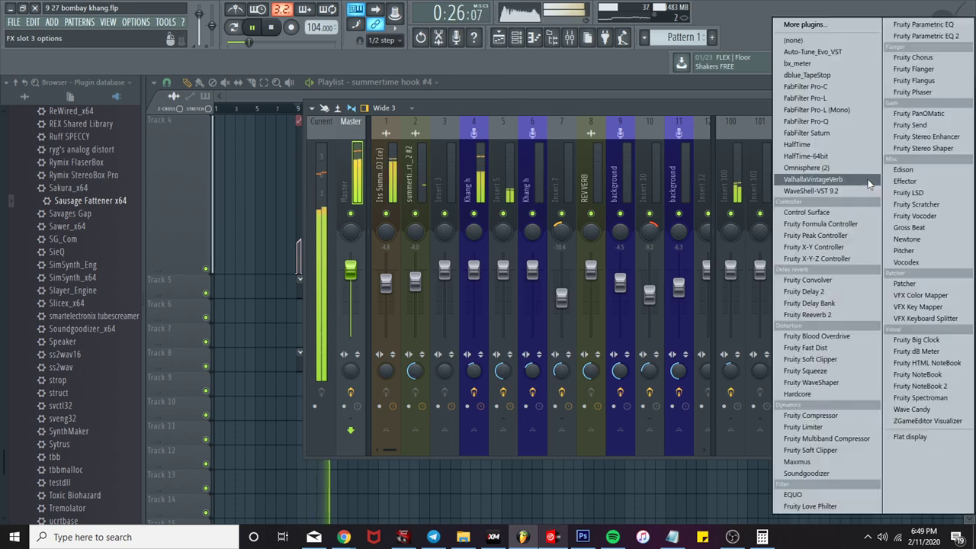
left_click(837, 430)
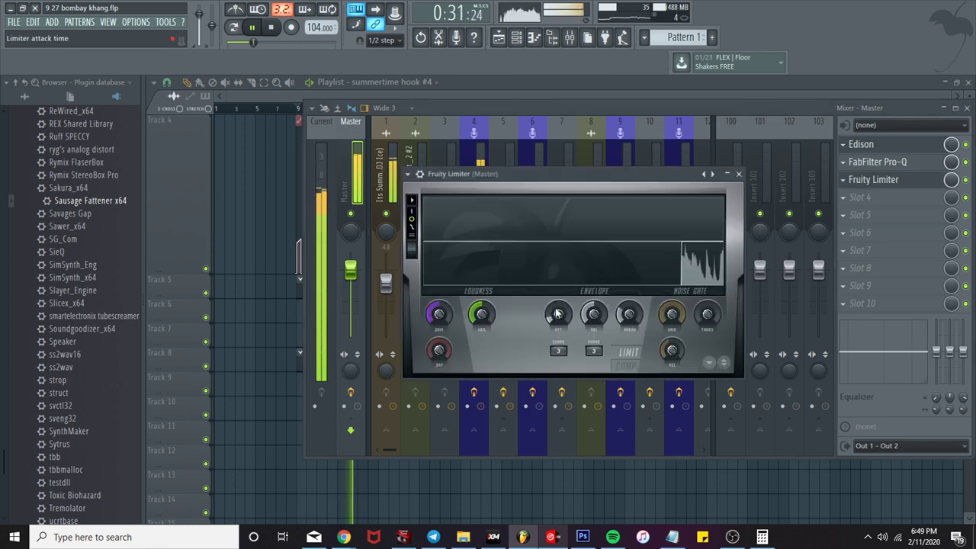
left_click(630, 356)
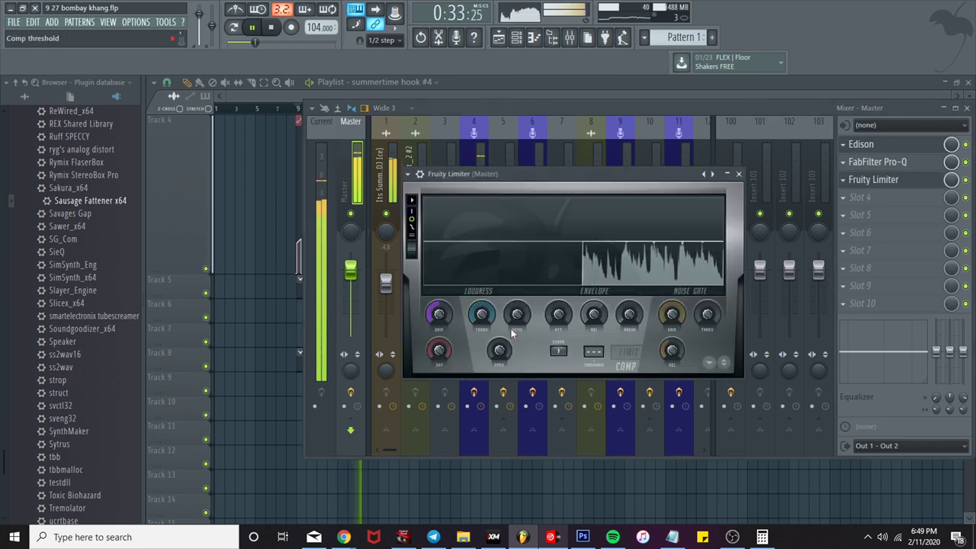
Step: Replace the Fruity Limiter in slot 3 of the Master channel with FabFilter Pro-L
left_click(843, 180)
mouse_move(851, 197)
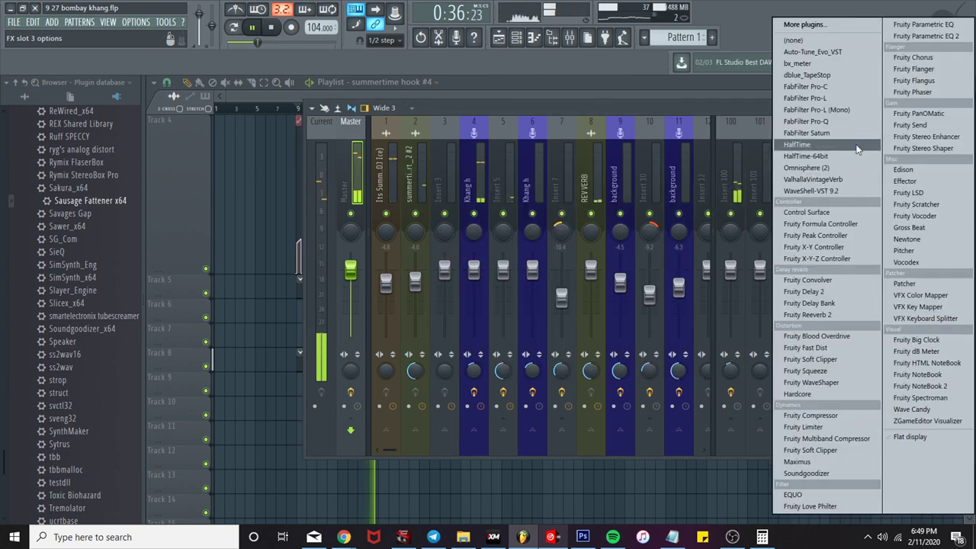
left_click(858, 101)
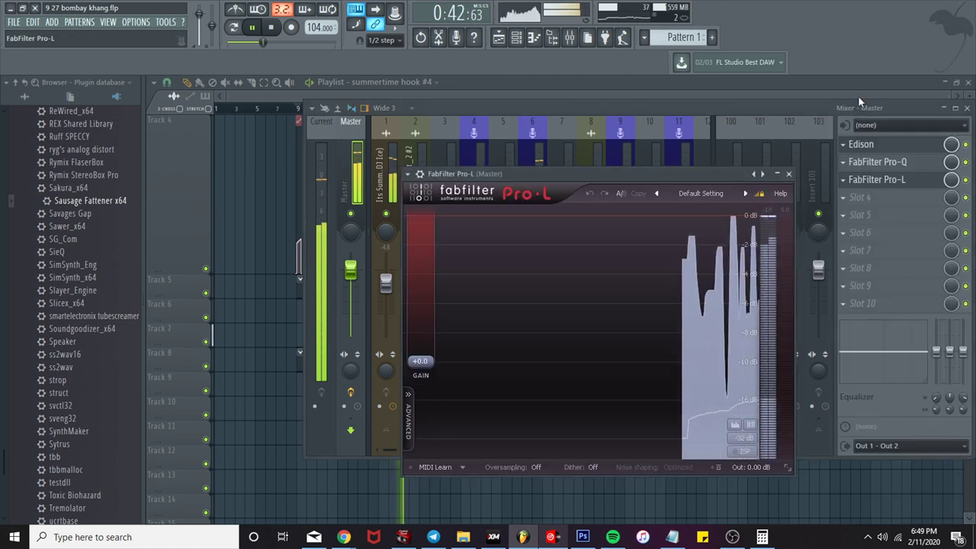
Step: Configure Pro-L with the Clipping with Linked Initial Transient bM preset, 4x oversampling and a gain of +1.6
left_click(701, 193)
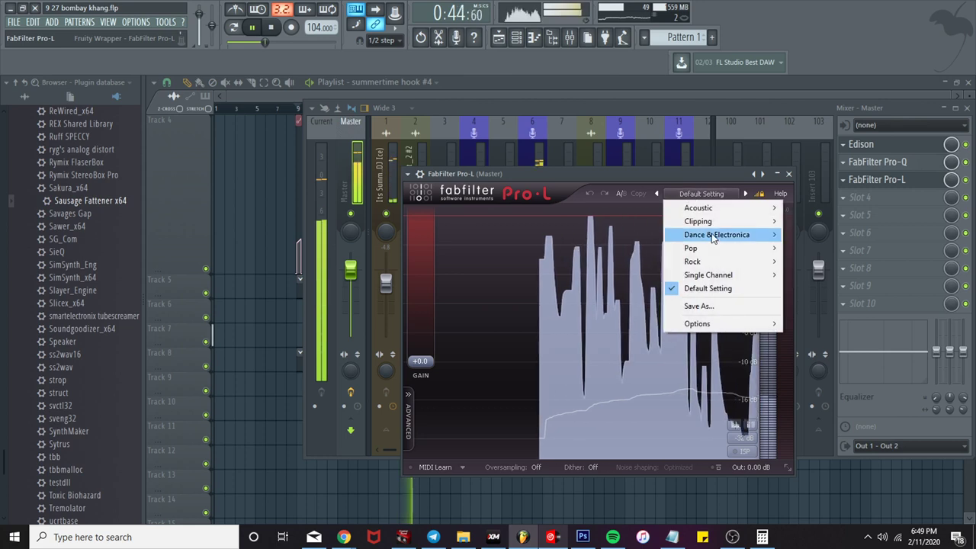
mouse_move(709, 221)
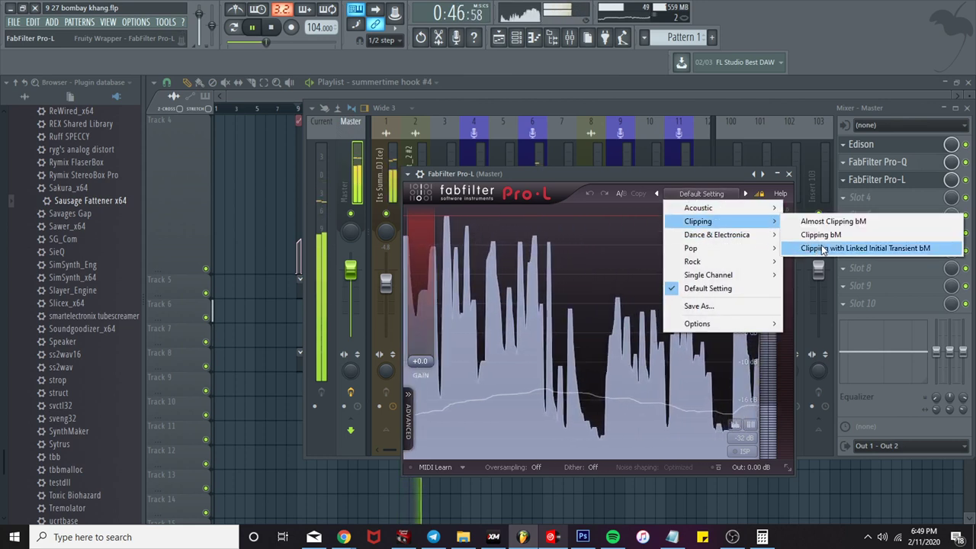
left_click(823, 250)
left_click(534, 466)
left_click(538, 503)
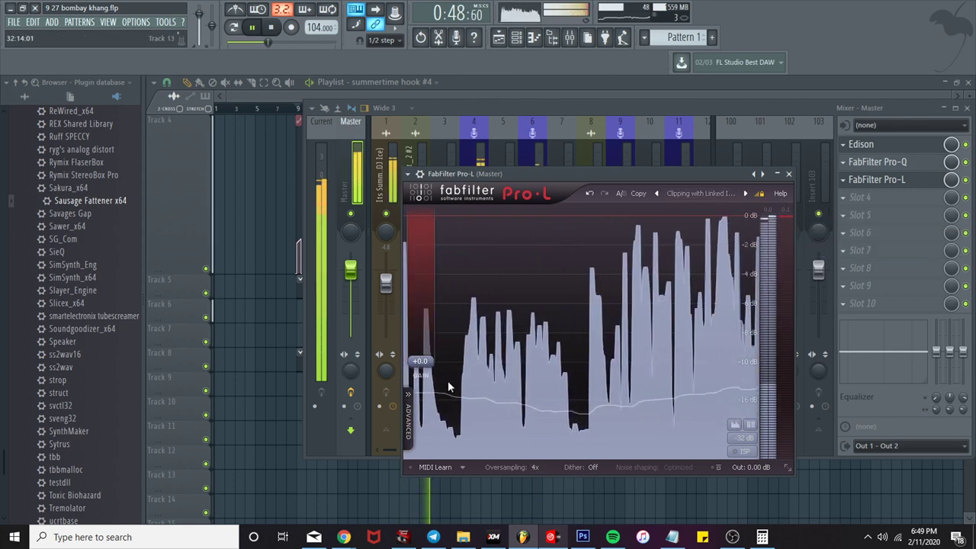
left_click_drag(449, 385, 436, 359)
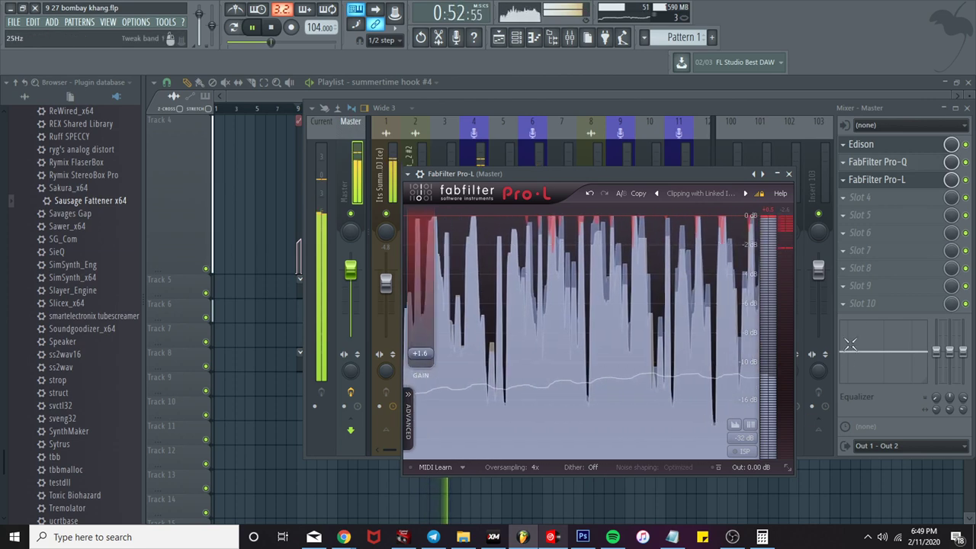
Step: Load bx_meter into slot 10 of the Master channel and return to the playlist
left_click(873, 305)
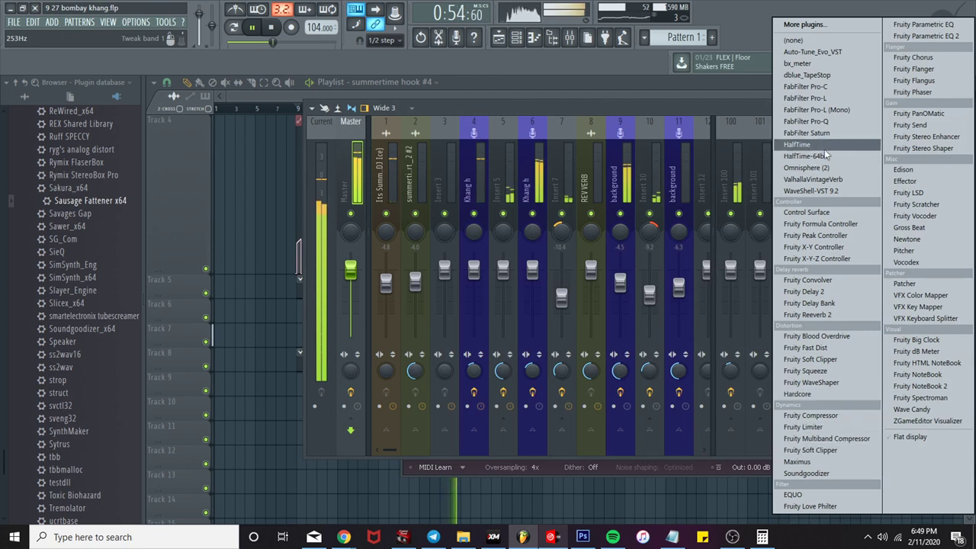
left_click(821, 64)
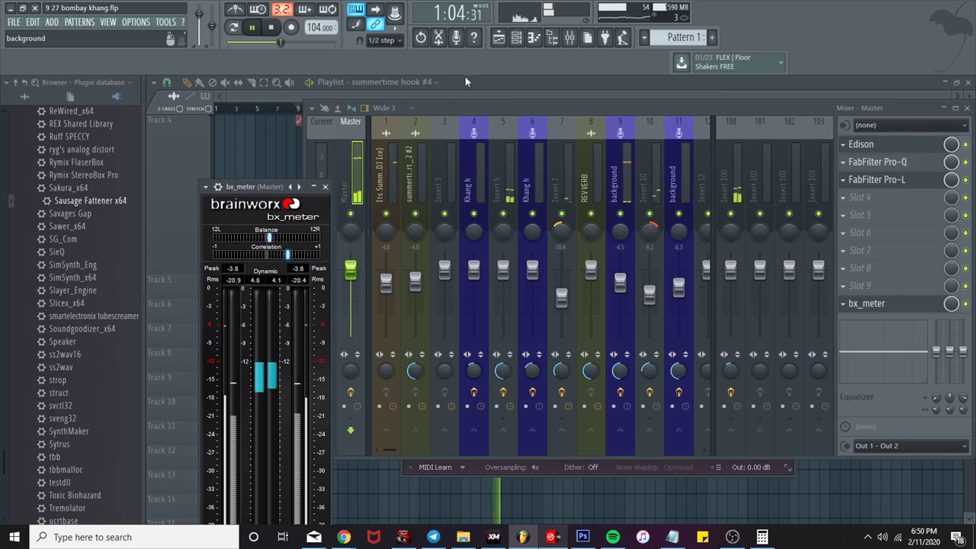
left_click(272, 94)
scroll(503, 226, "up", 3)
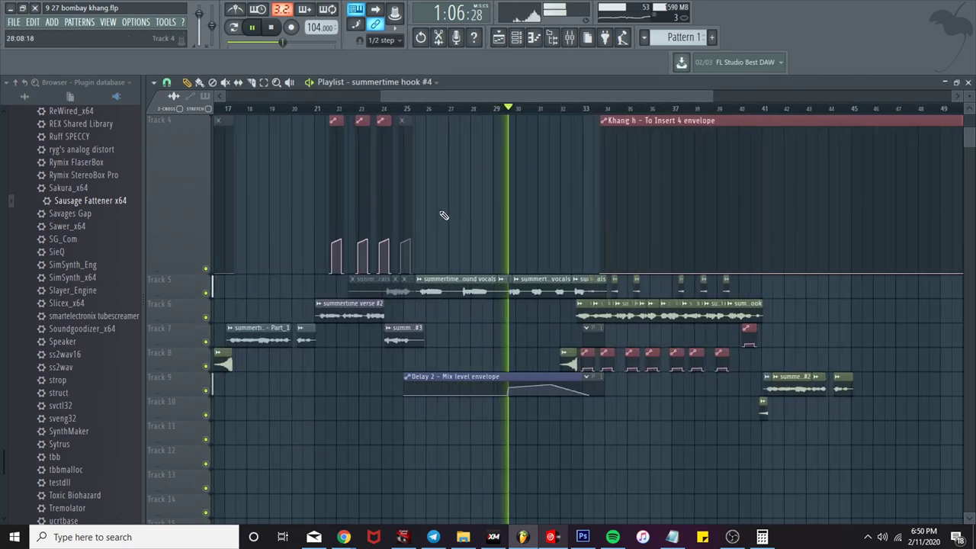
Step: Audition Soundgoodizer mode B on the background mixer channel (insert 9) while replaying the background vocals from around bar 25
left_click(391, 109)
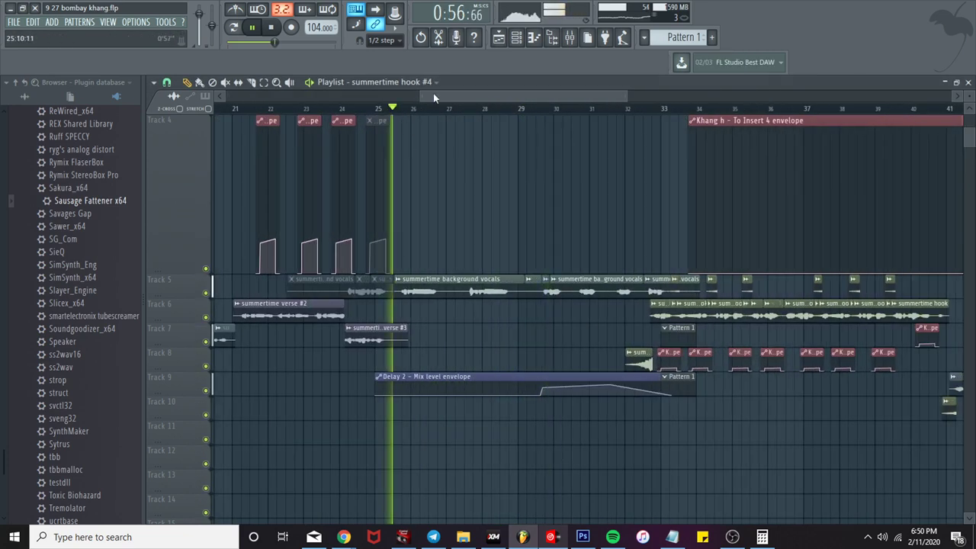
left_click(569, 36)
left_click(625, 187)
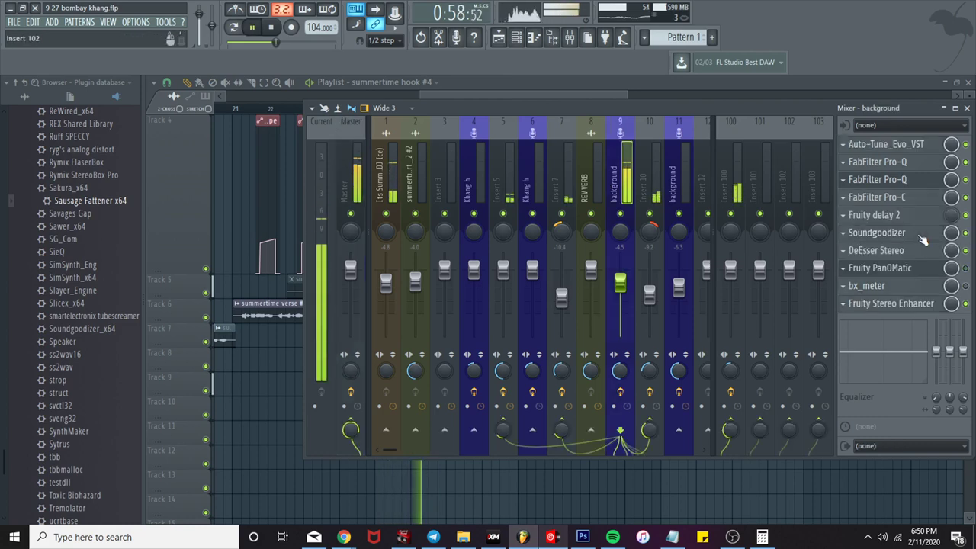
left_click(920, 235)
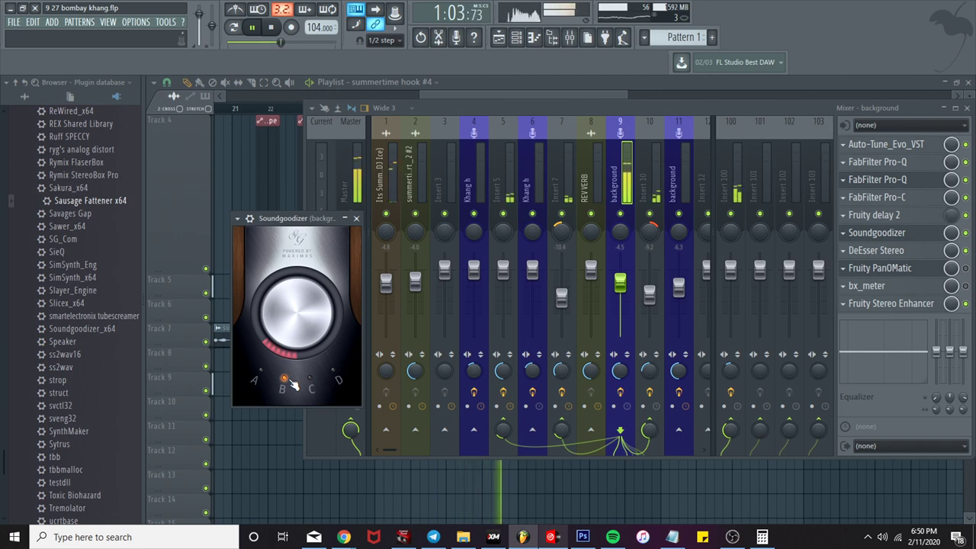
left_click(458, 91)
left_click(363, 109)
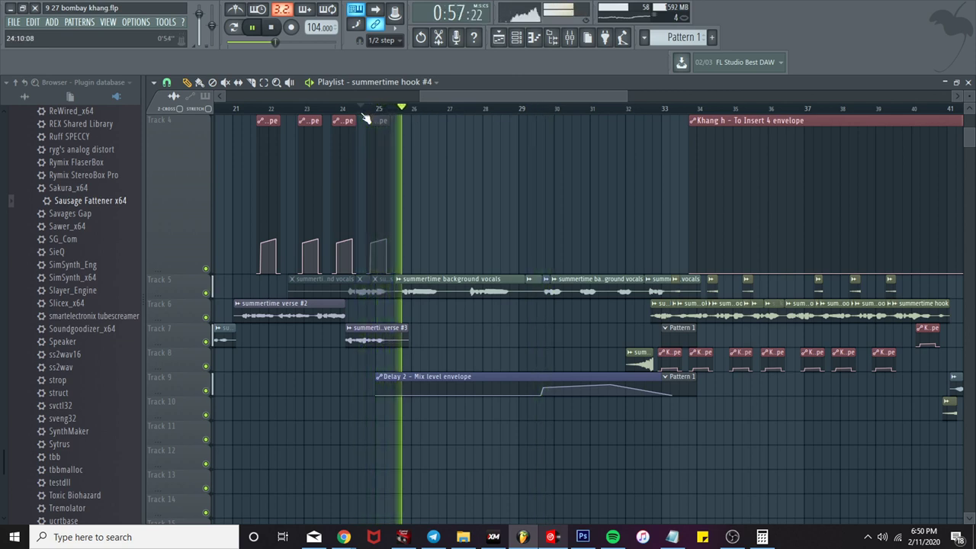
Step: Raise the background channel's fader on insert 9 to -3.4 dB and return to the playlist
left_click(578, 38)
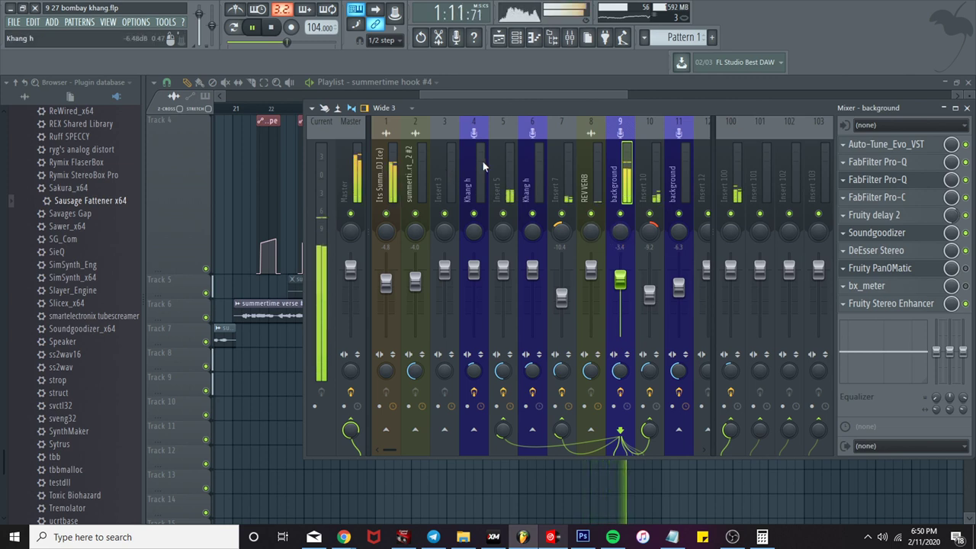
left_click(551, 95)
scroll(552, 121, "down", 2)
scroll(541, 179, "down", 2)
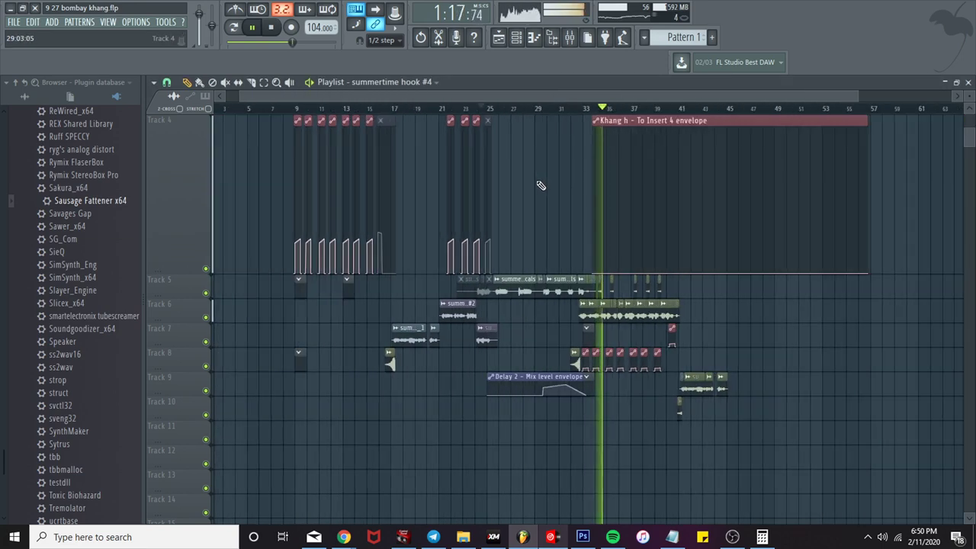
Step: Copy the send level from insert 4 to insert 100 and create an automation clip for that send
left_click(574, 42)
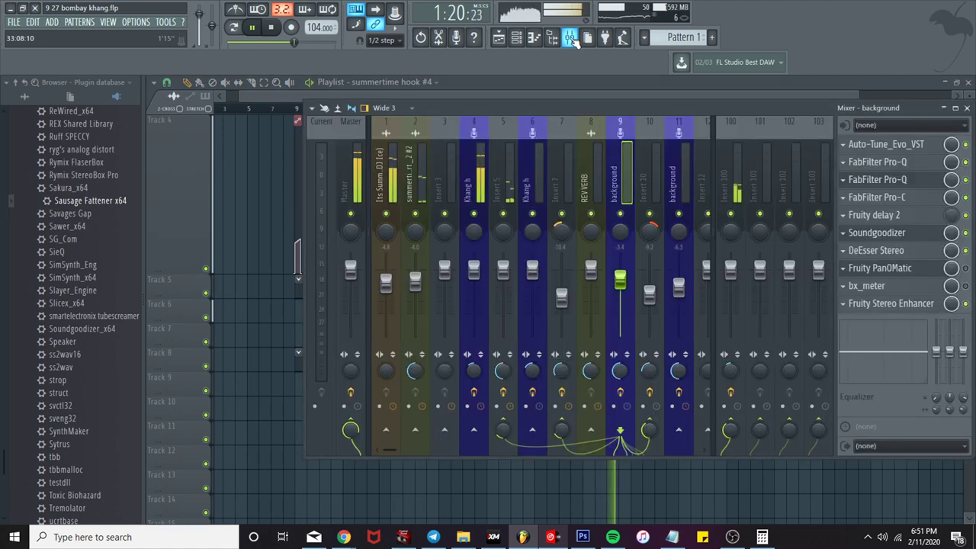
left_click(476, 185)
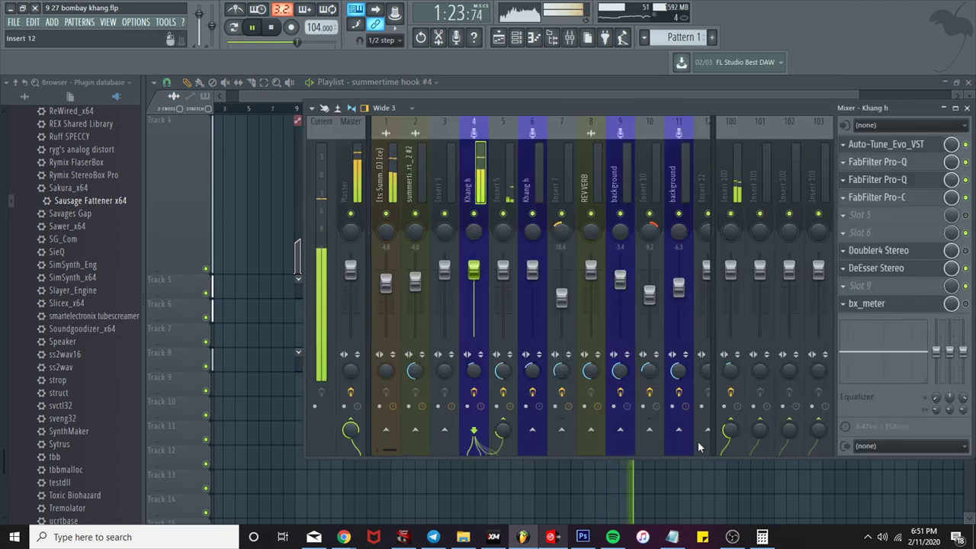
right_click(725, 432)
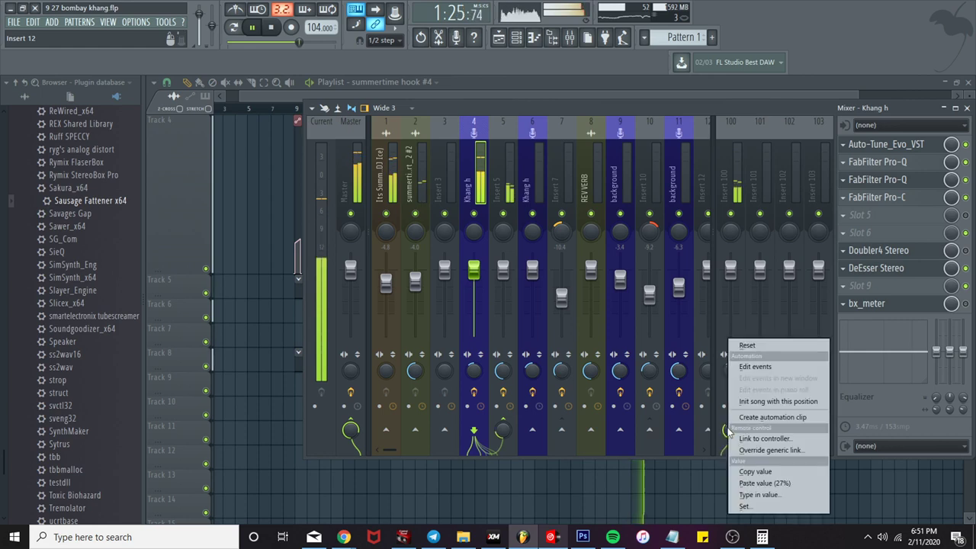
left_click(755, 472)
right_click(735, 432)
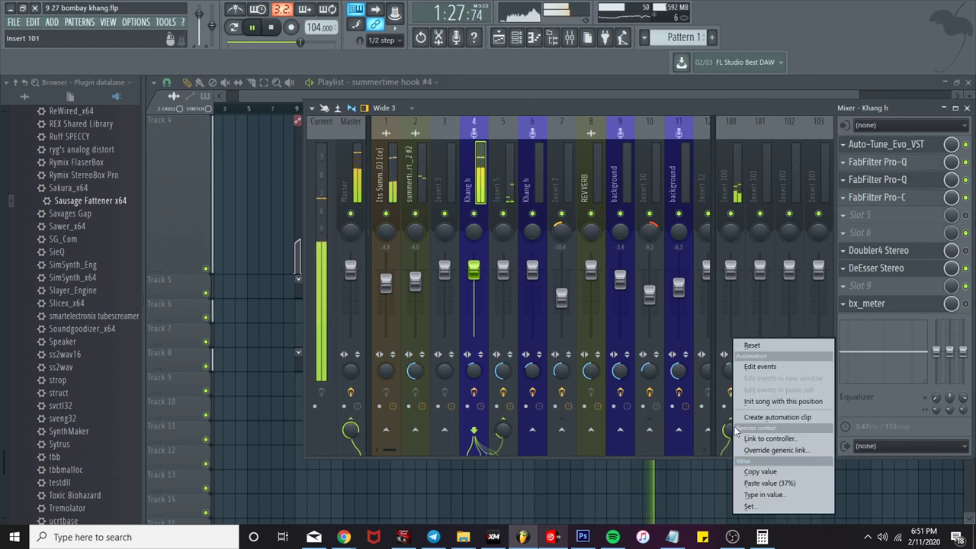
left_click(772, 417)
left_click(373, 88)
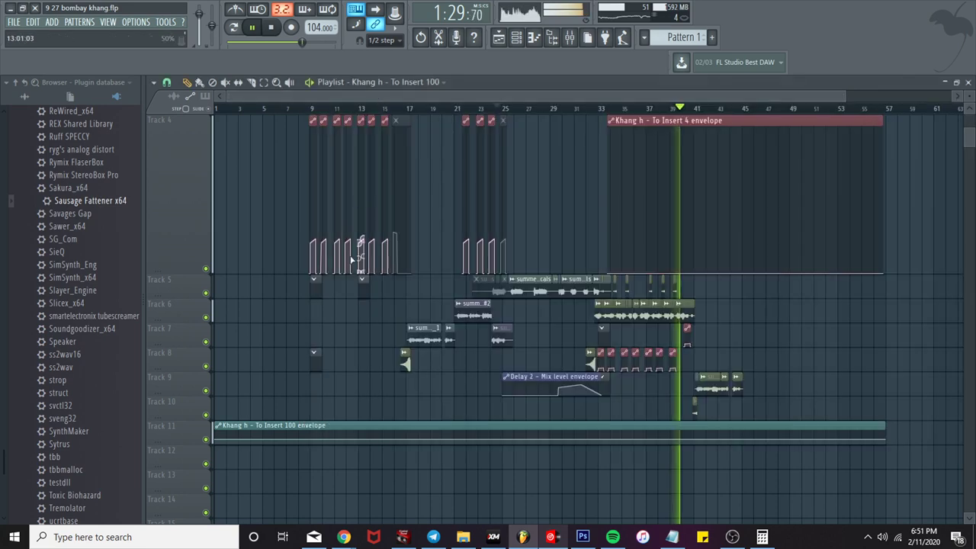
Step: Insert an empty track below Track 1, place the Insert 100 send envelope on Track 2, and enlarge that track's height
left_click_drag(185, 445, 185, 496)
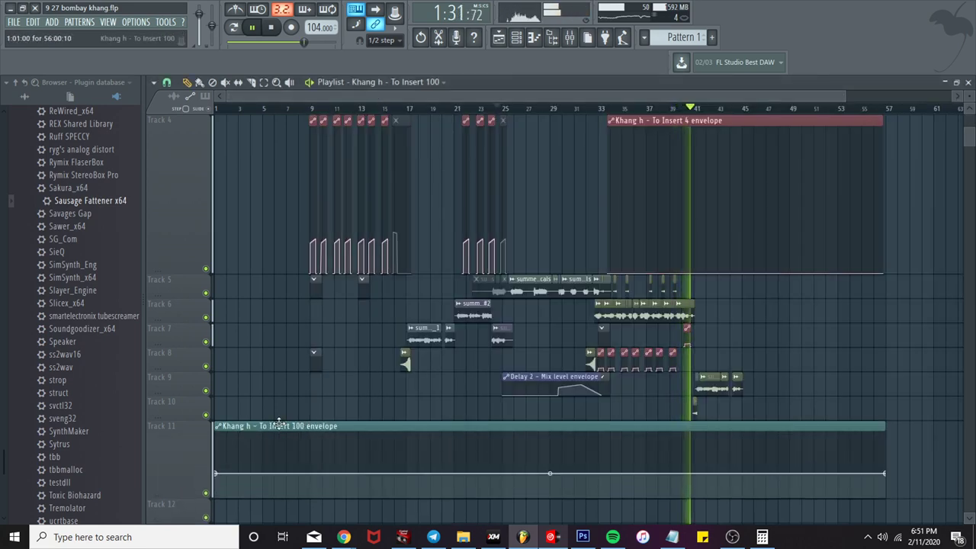
left_click_drag(232, 427, 192, 172)
left_click_drag(192, 133, 170, 152)
right_click(171, 145)
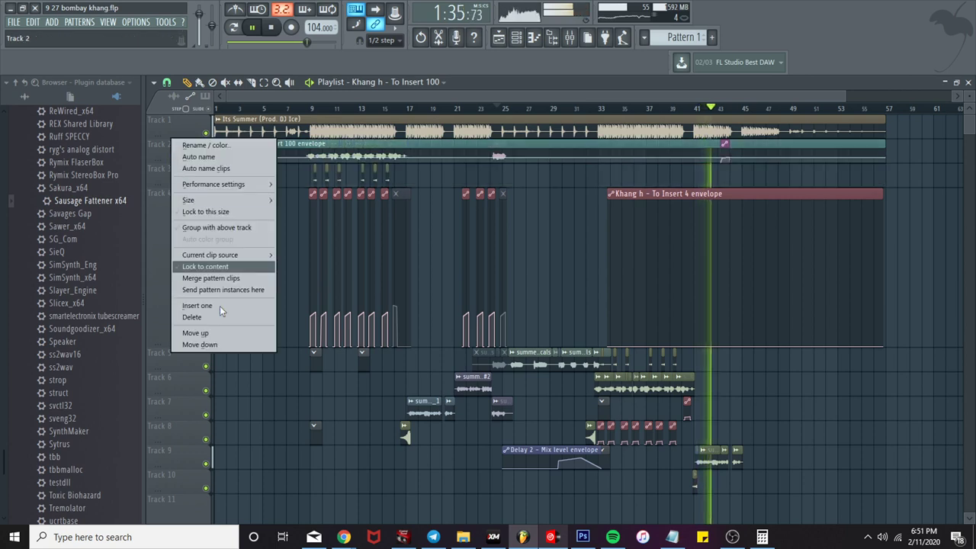
left_click(215, 306)
left_click_drag(267, 166, 235, 142)
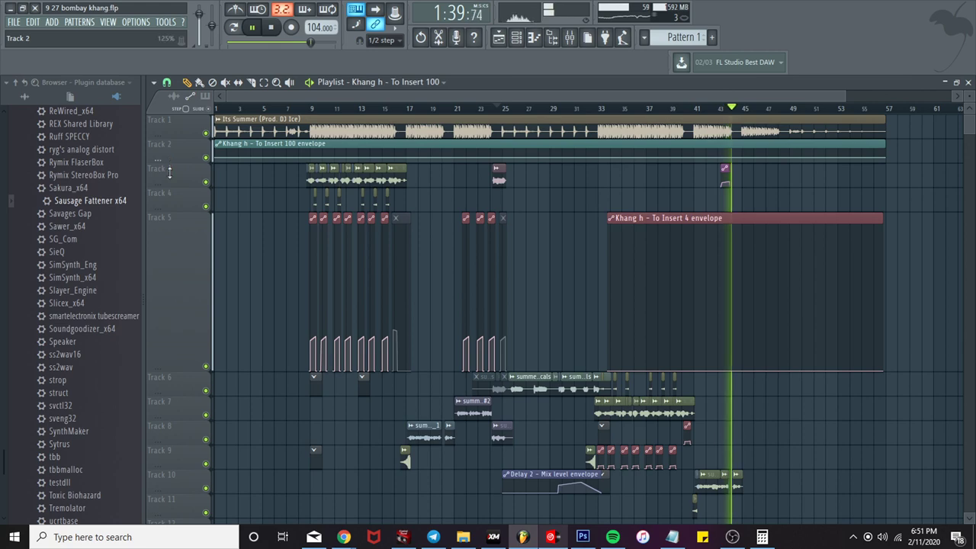
left_click_drag(169, 172, 169, 252)
Step: Add a gentle rise in the Insert 100 envelope under the first hook phrase at bar 9, then drop back to the copied send value
left_click(300, 111)
scroll(309, 212, "up", 6)
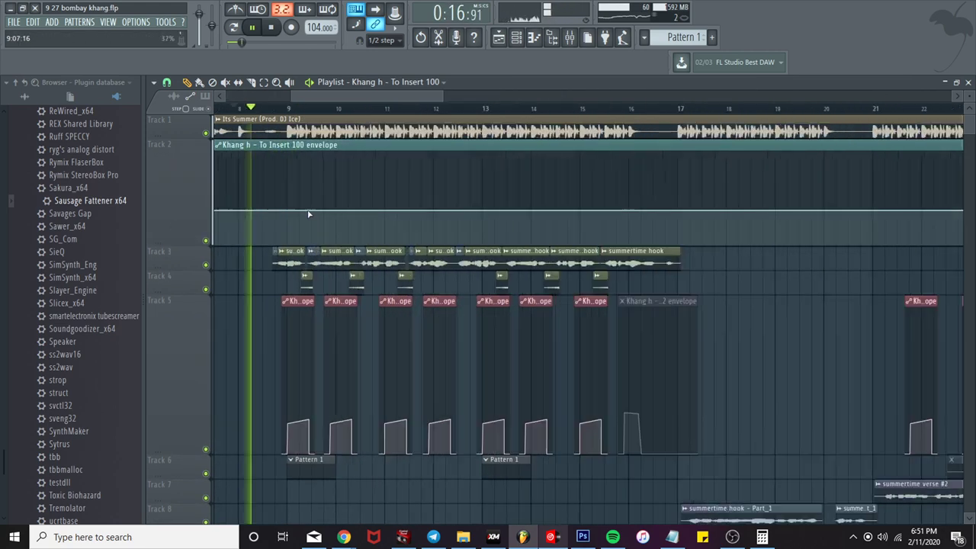
scroll(256, 212, "up", 5)
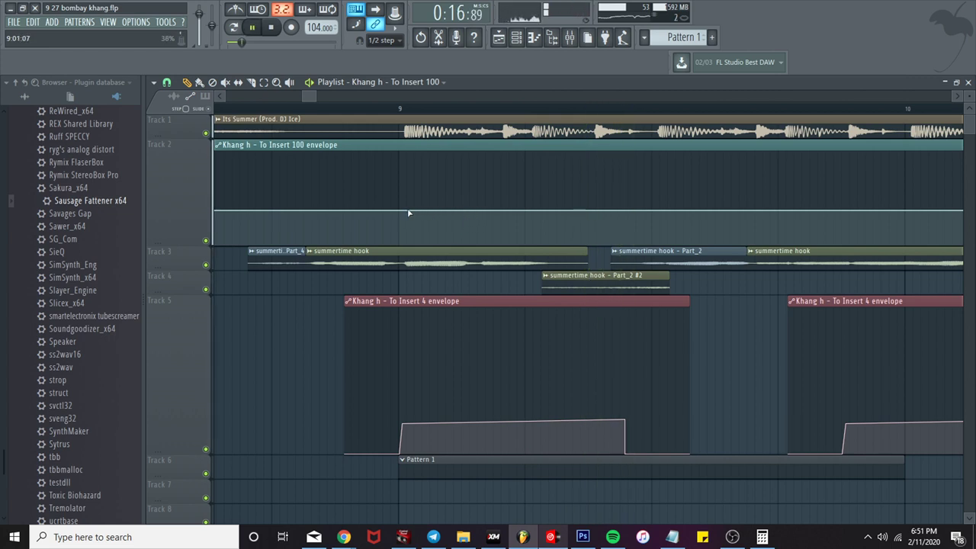
right_click(547, 208)
left_click_drag(547, 209, 587, 207)
right_click(610, 213)
right_click(610, 212)
left_click(646, 416)
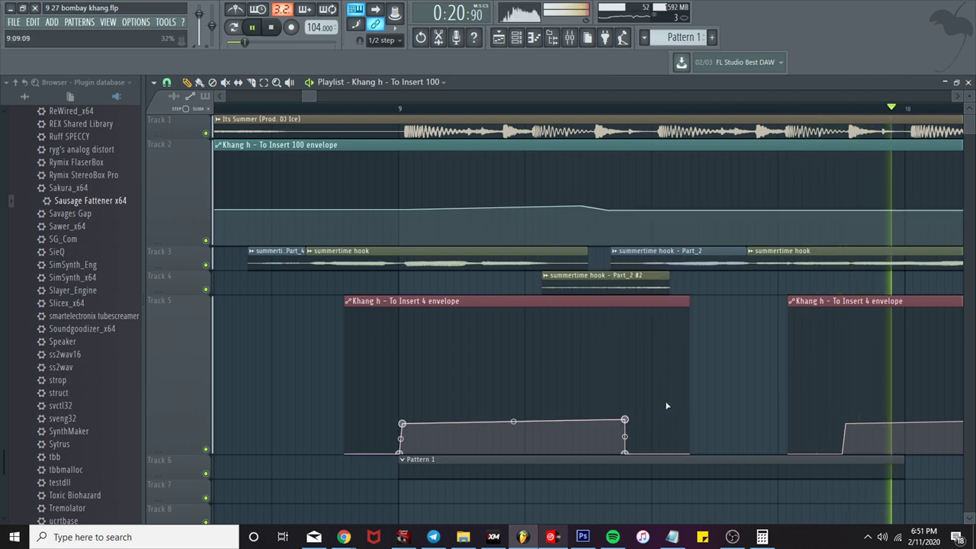
Step: Add a second rise to the Insert 100 envelope peaking at about 10:06, returning to the copied send value at about 10:07:15
scroll(675, 363, "down", 6)
scroll(780, 310, "up", 5)
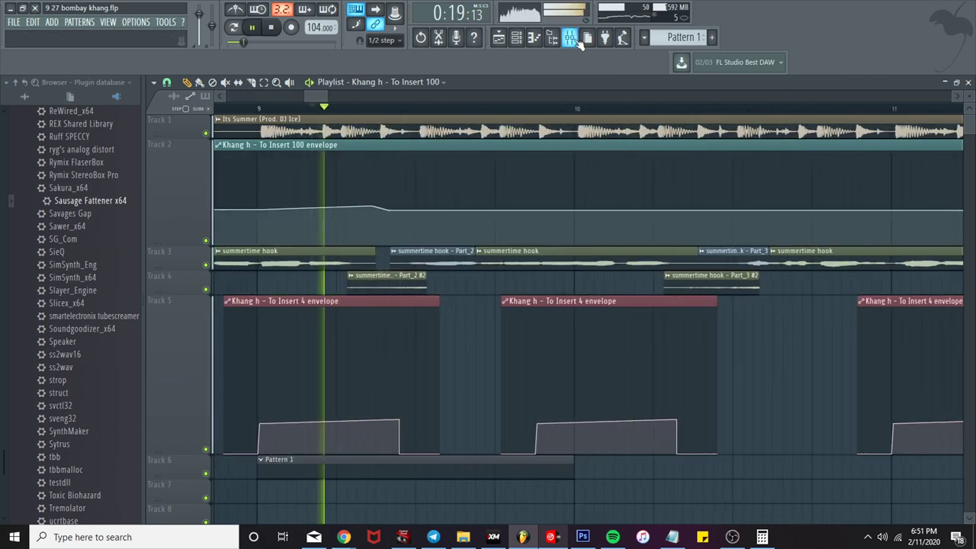
key("F9")
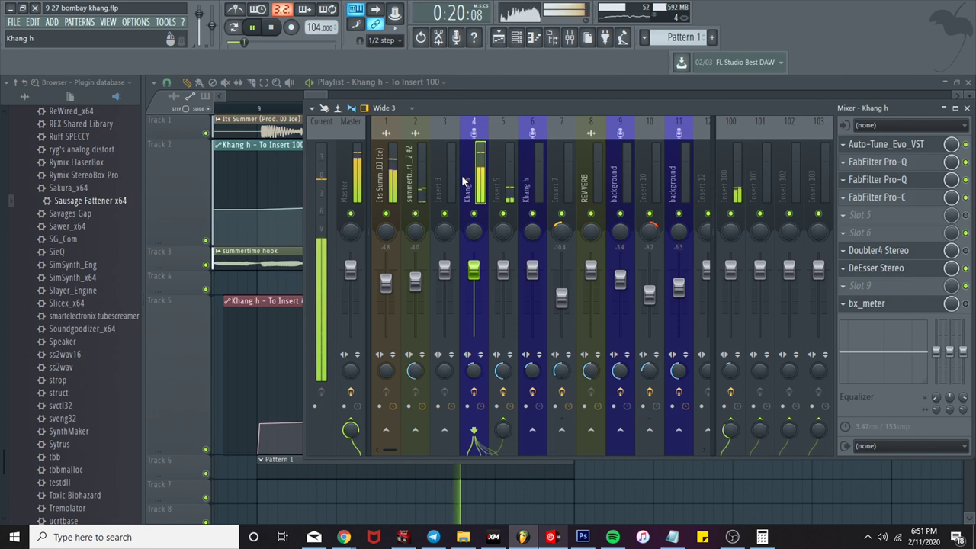
left_click(319, 99)
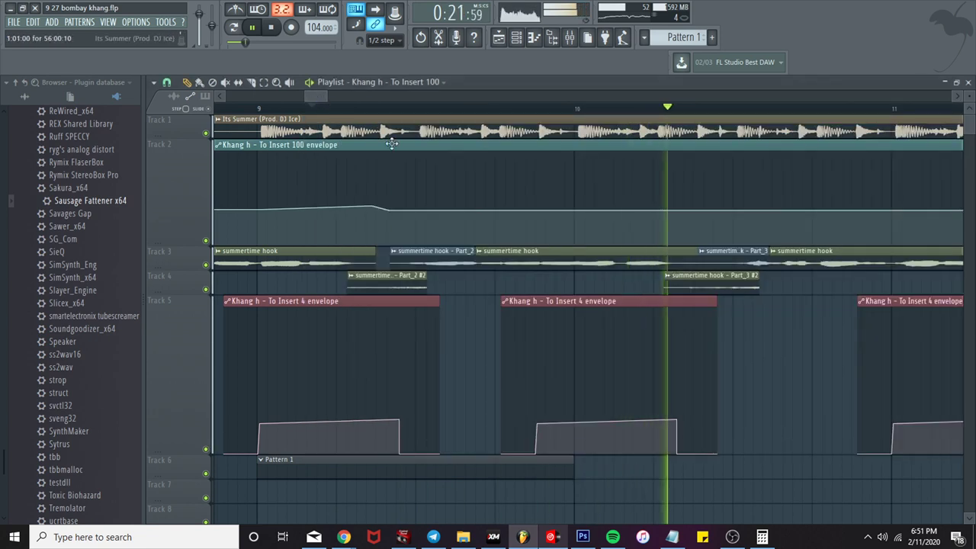
right_click(573, 211)
right_click(674, 201)
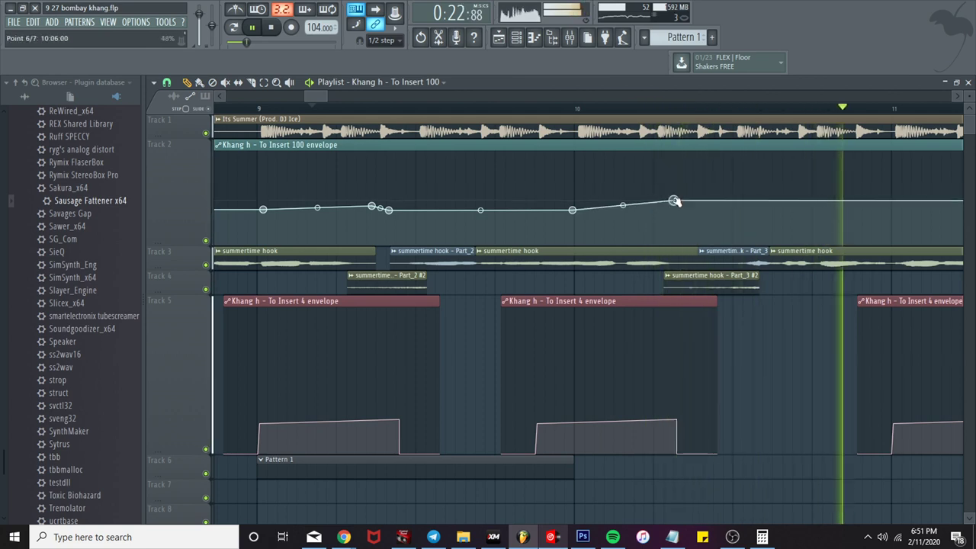
left_click_drag(674, 201, 675, 207)
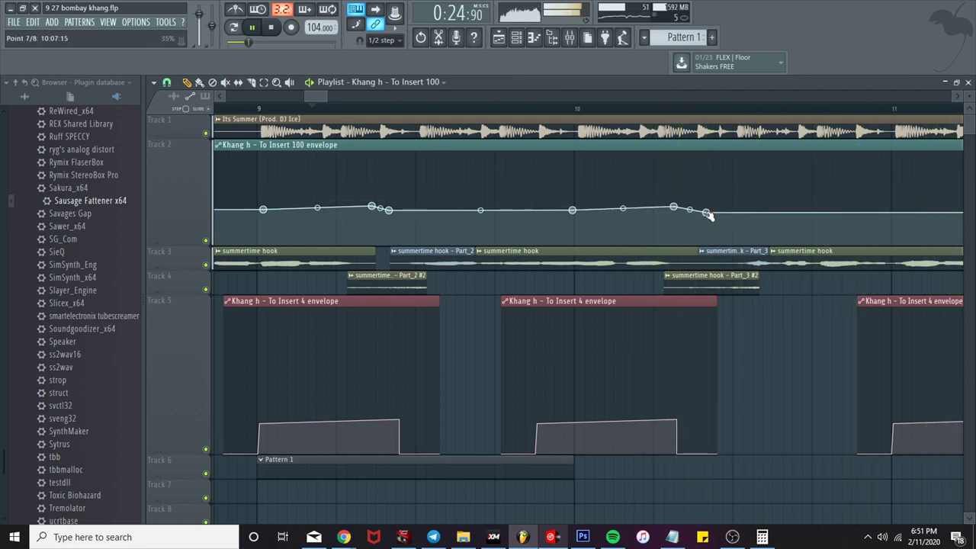
right_click(707, 215)
left_click(759, 420)
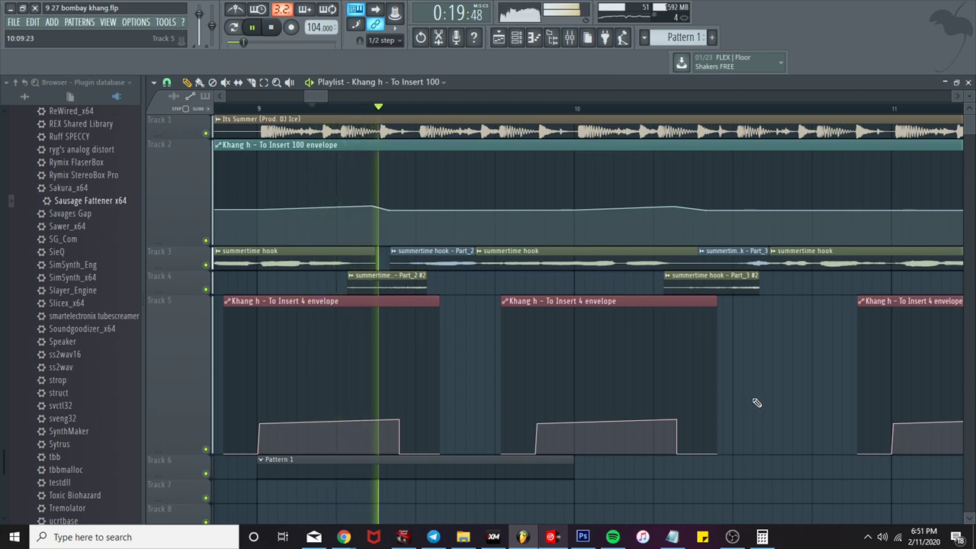
Step: Raise the peak of the first bump in the Insert 100 envelope slightly, at about 9:06:18
scroll(759, 401, "down", 3)
key("space")
key("space")
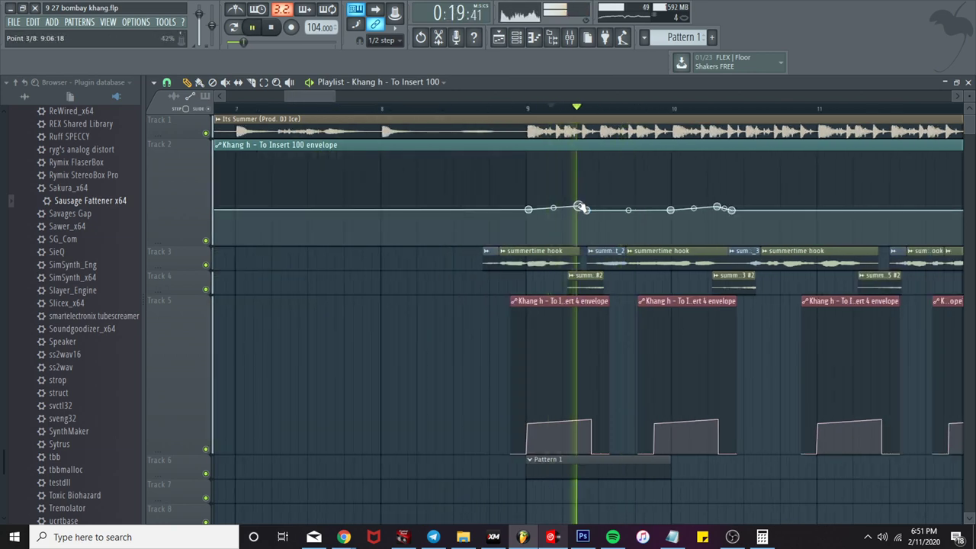
left_click_drag(580, 207, 579, 204)
Step: Shape the Insert 100 envelope with peaks at bar 11 and about 11:05, then return to the copied 37% at 11:06:14
scroll(816, 279, "up", 3)
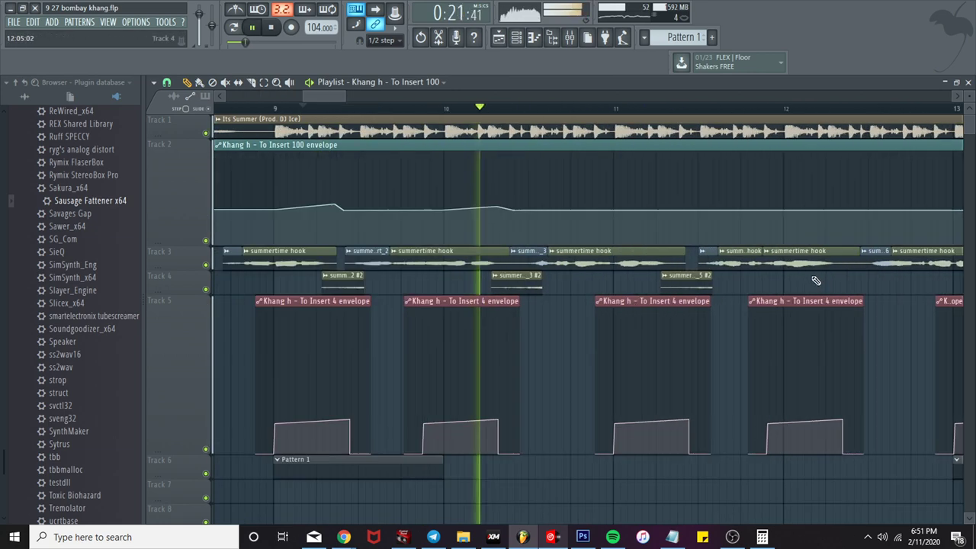
scroll(533, 257, "up", 2)
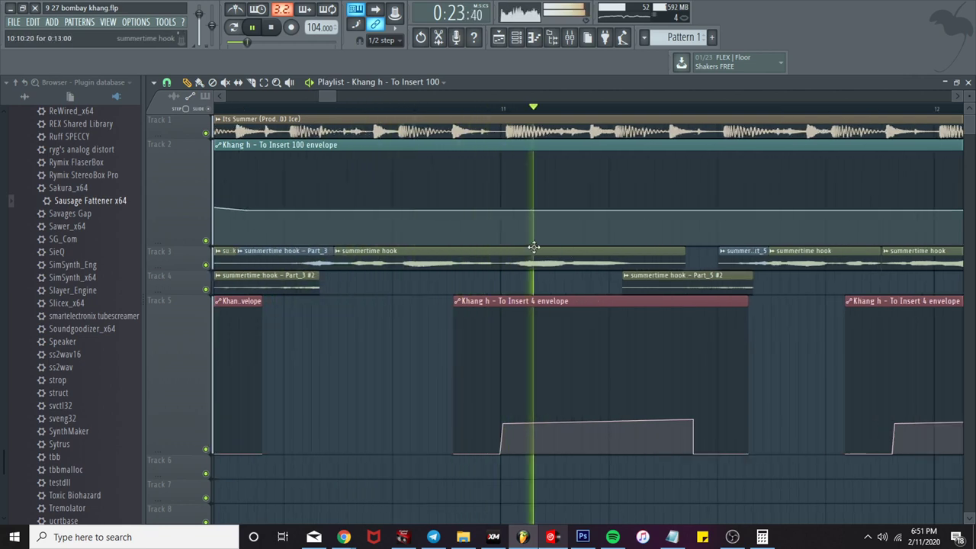
key("space")
left_click(455, 204)
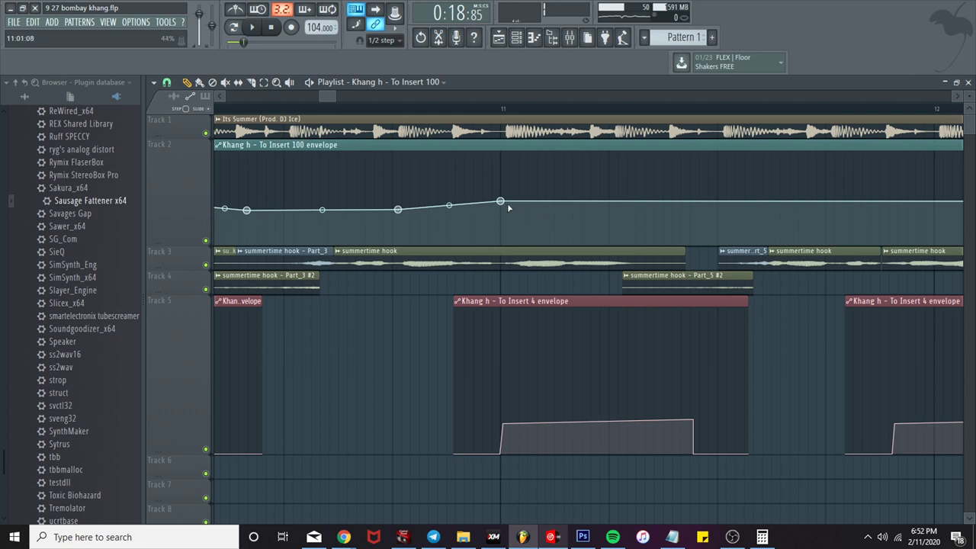
left_click(614, 198)
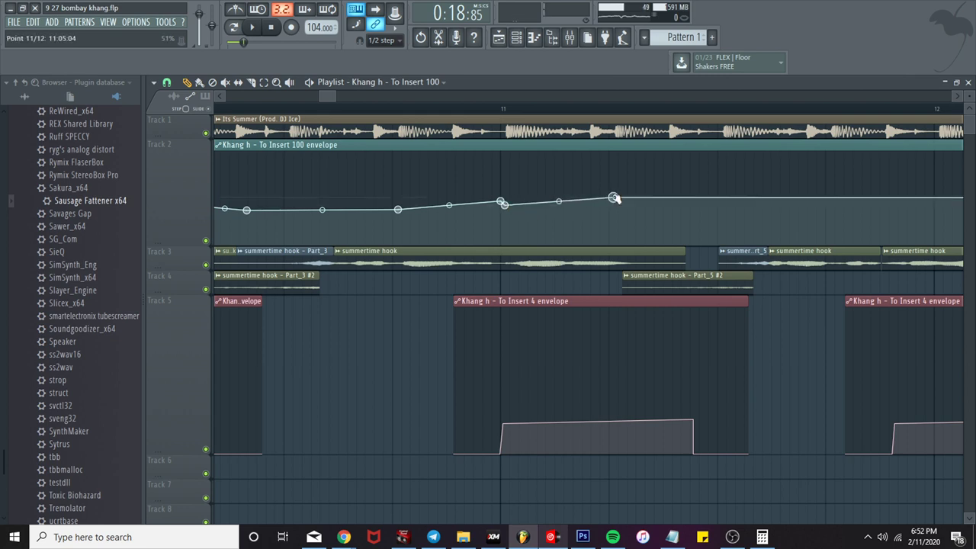
left_click(654, 211)
right_click(654, 213)
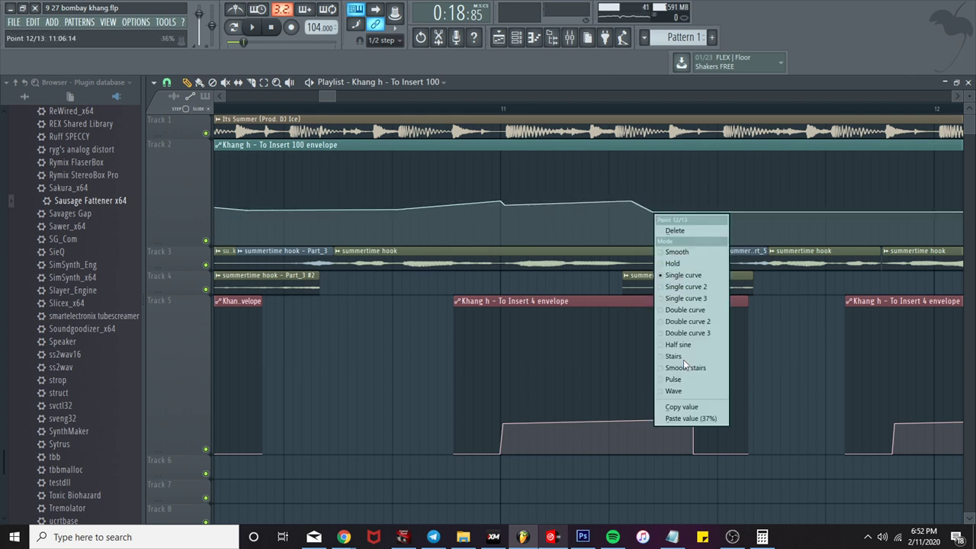
left_click(691, 419)
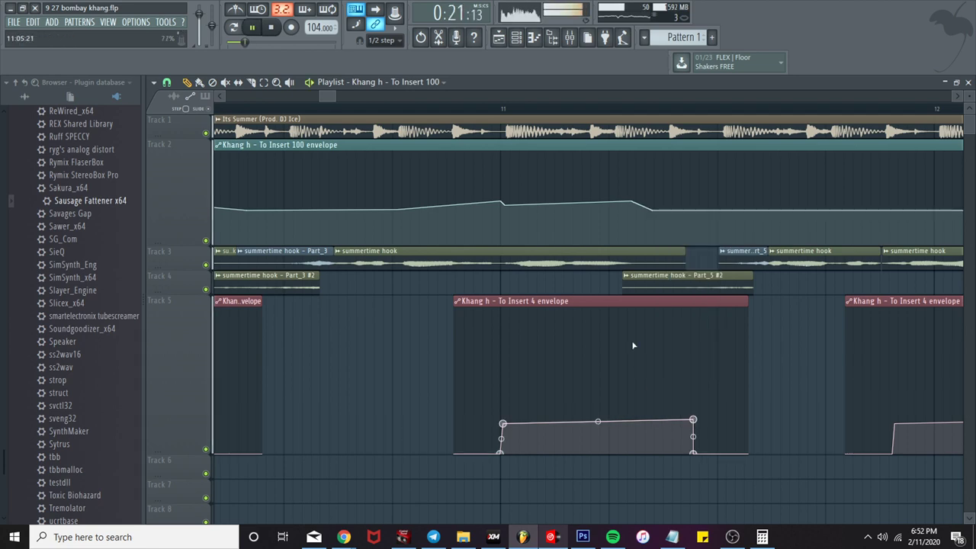
Step: Add a rise to the Insert 100 envelope peaking at about 12:05, returning to the copied 37% at about 12:06:21
scroll(520, 302, "down", 2, "ctrl")
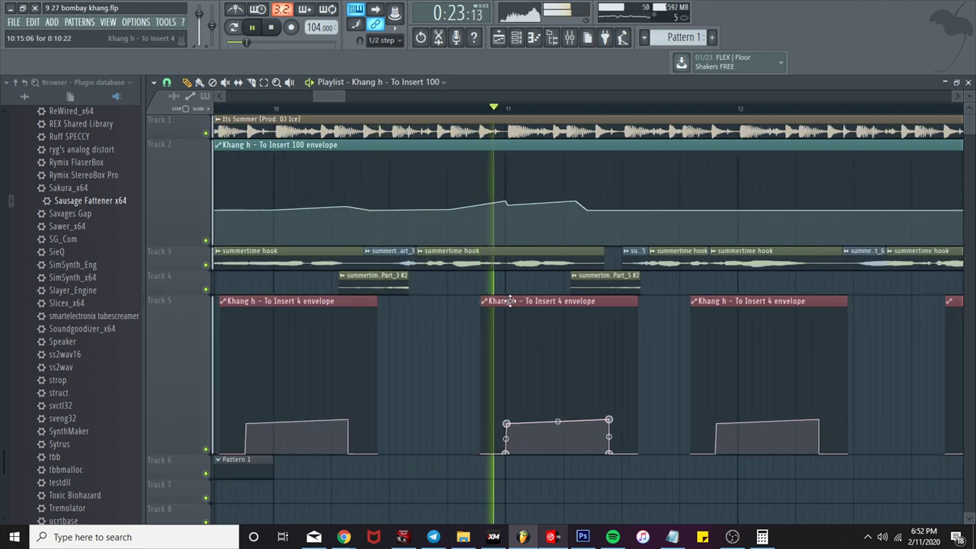
left_click_drag(333, 94, 343, 96)
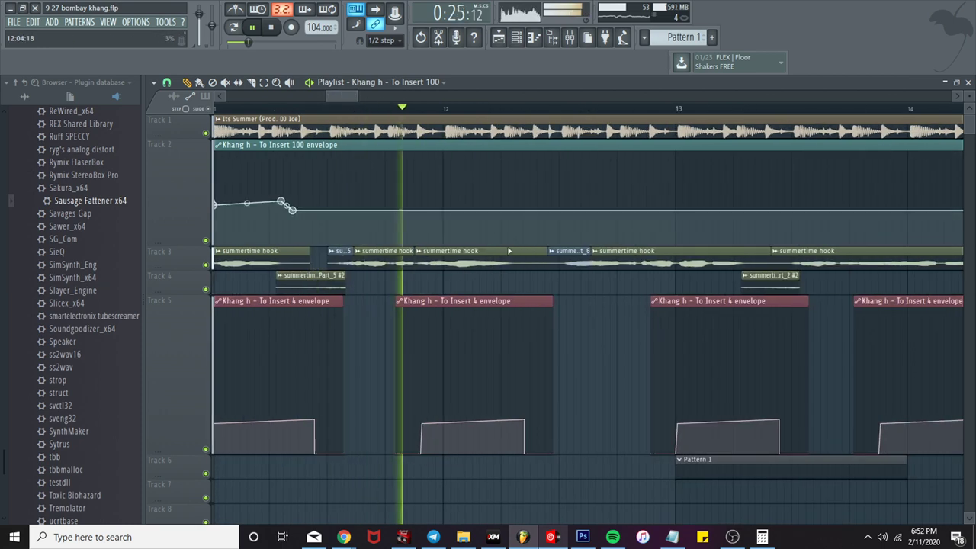
scroll(479, 249, "up", 2, "ctrl")
left_click(374, 211)
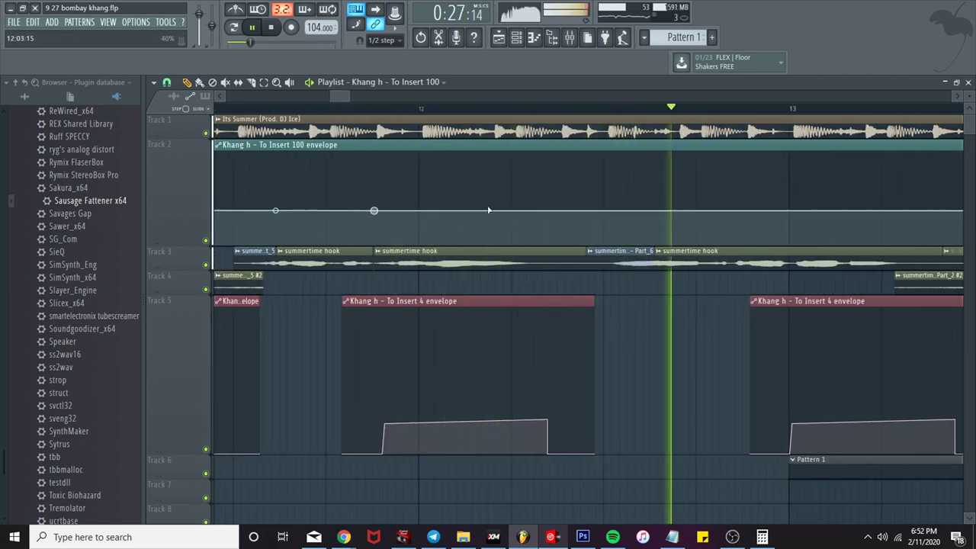
left_click(517, 200)
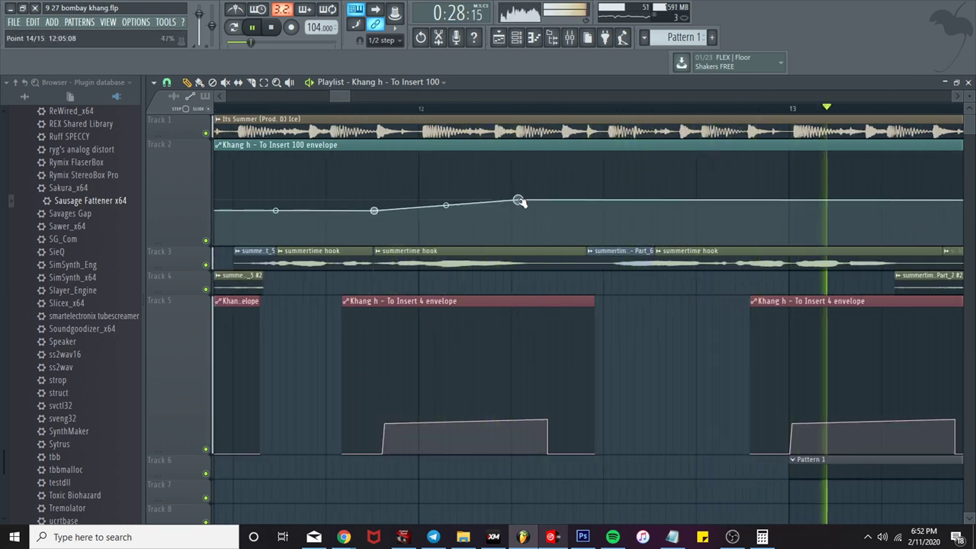
key("space")
left_click(554, 207)
key("space")
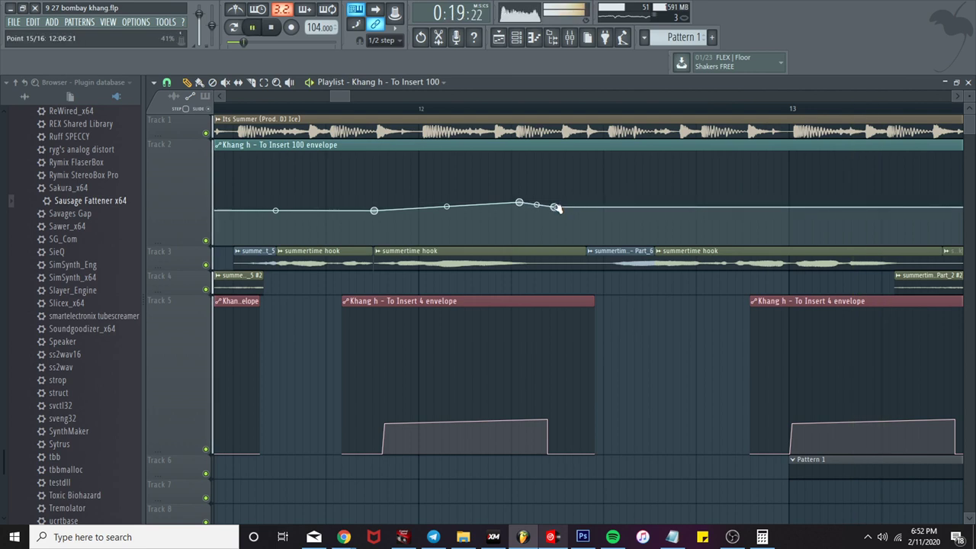
right_click(555, 208)
left_click(615, 414)
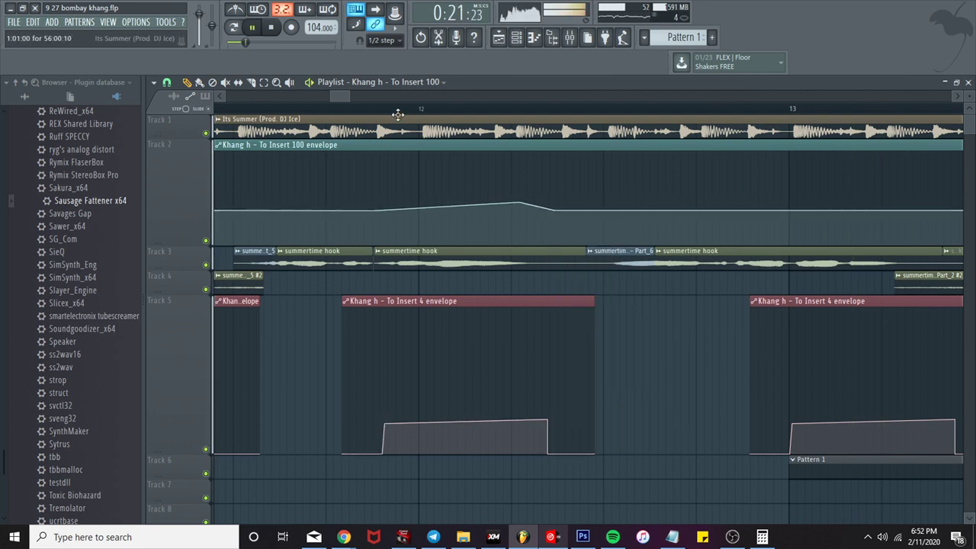
Step: Slice the Insert 100 envelope clip just before bar 9, at bar 13 and just before bar 17
left_click_drag(381, 110, 338, 107)
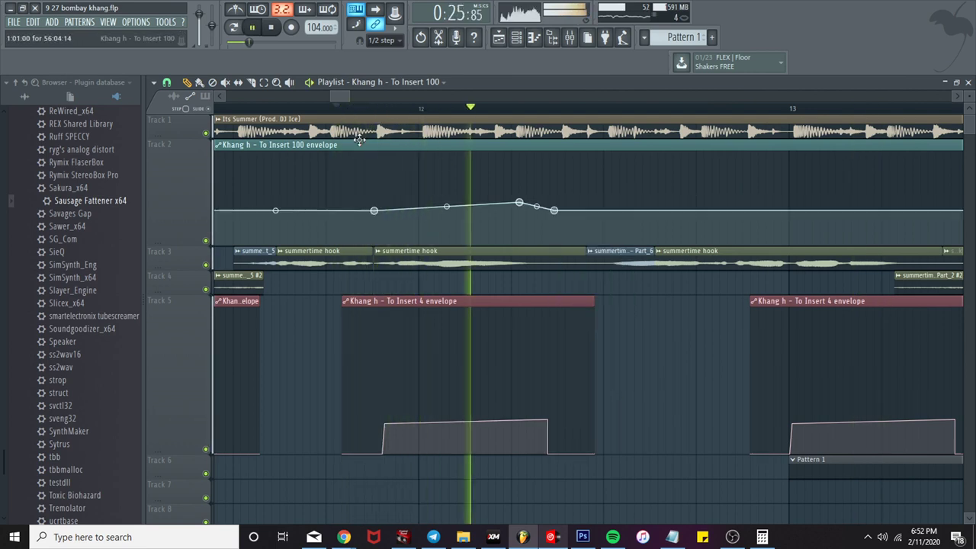
scroll(469, 170, "down", 3)
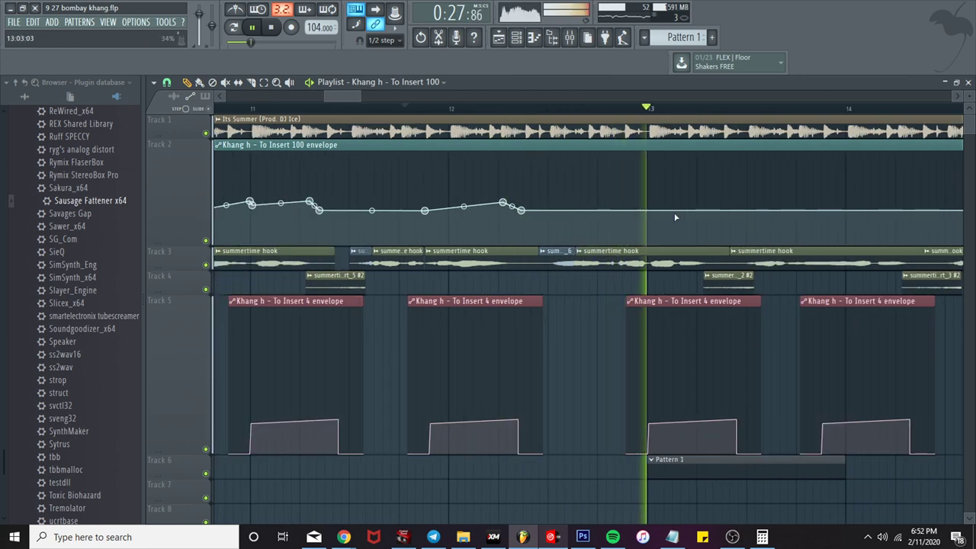
scroll(641, 211, "down", 5)
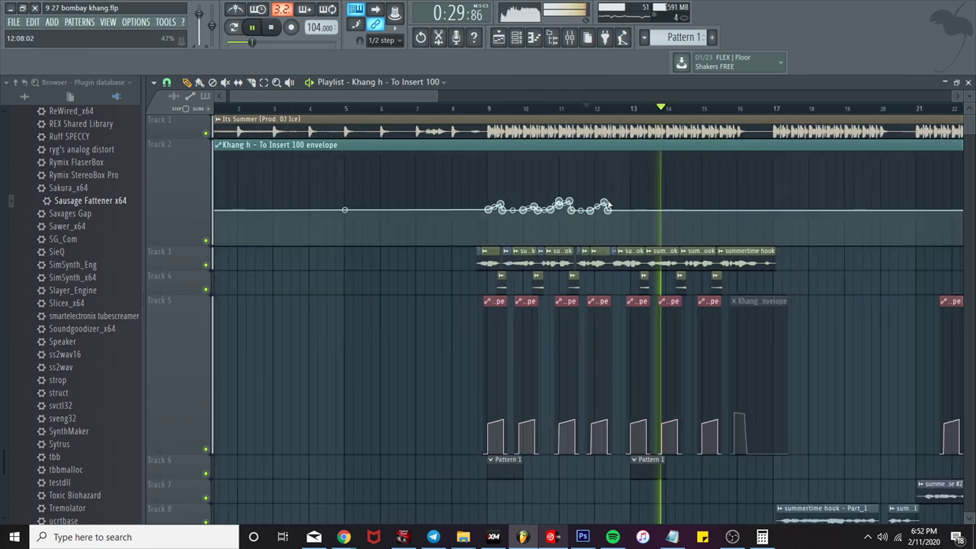
left_click(252, 84)
scroll(591, 185, "up", 2)
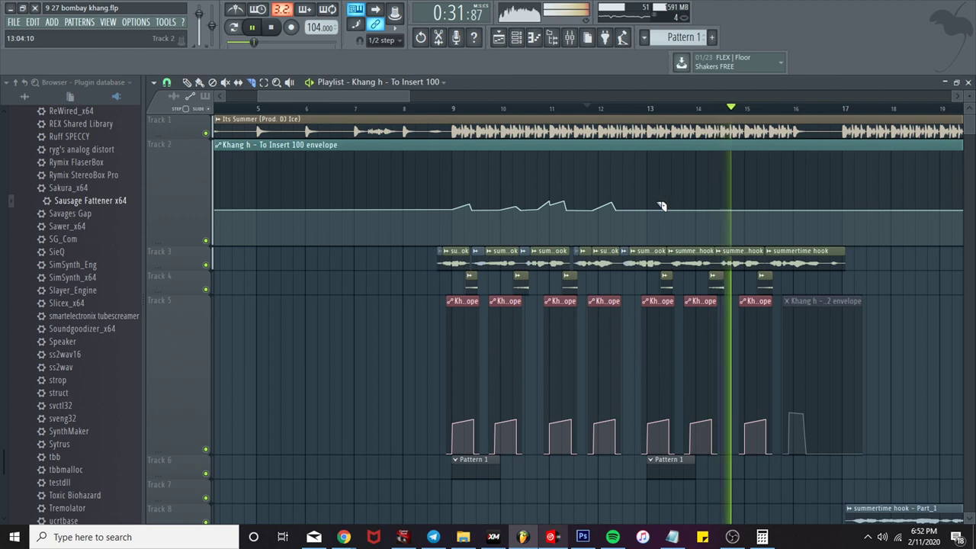
left_click_drag(659, 205, 648, 206)
left_click_drag(792, 208, 832, 210)
left_click_drag(456, 209, 457, 210)
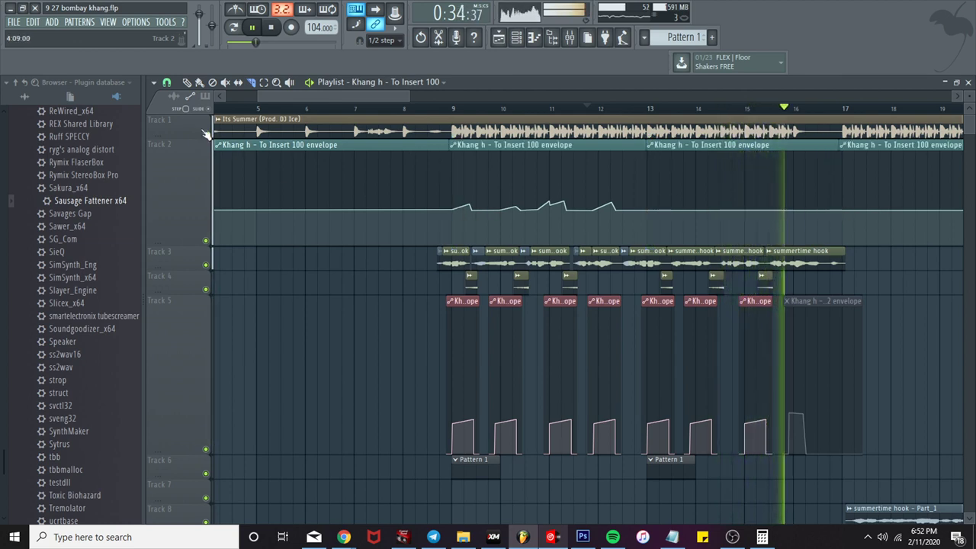
Step: Replace the flat envelope segment at bar 13 with a copy of the shaped Insert 100 segment from bar 9
right_click(661, 145)
left_click(604, 146)
left_click(661, 178)
left_click_drag(661, 179, 647, 178)
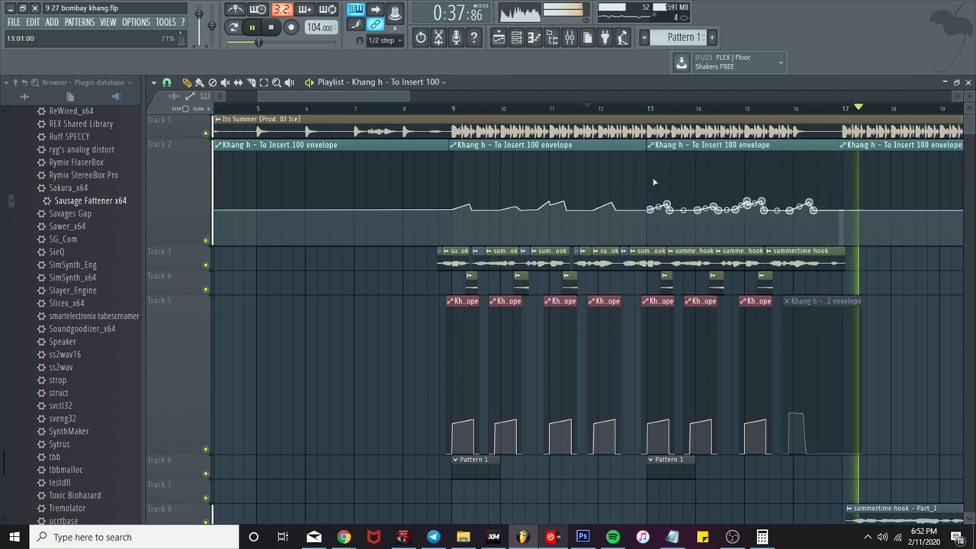
Step: Shorten the copied envelope clip to end at about 16:10, keeping the following Insert 100 clip on track 2
left_click(765, 108)
scroll(807, 167, "up", 2)
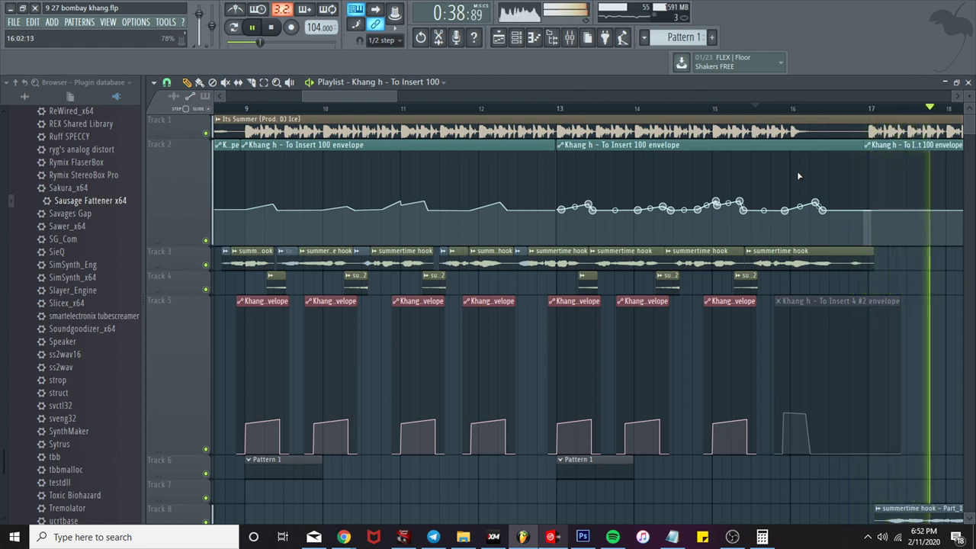
key("space")
key("space")
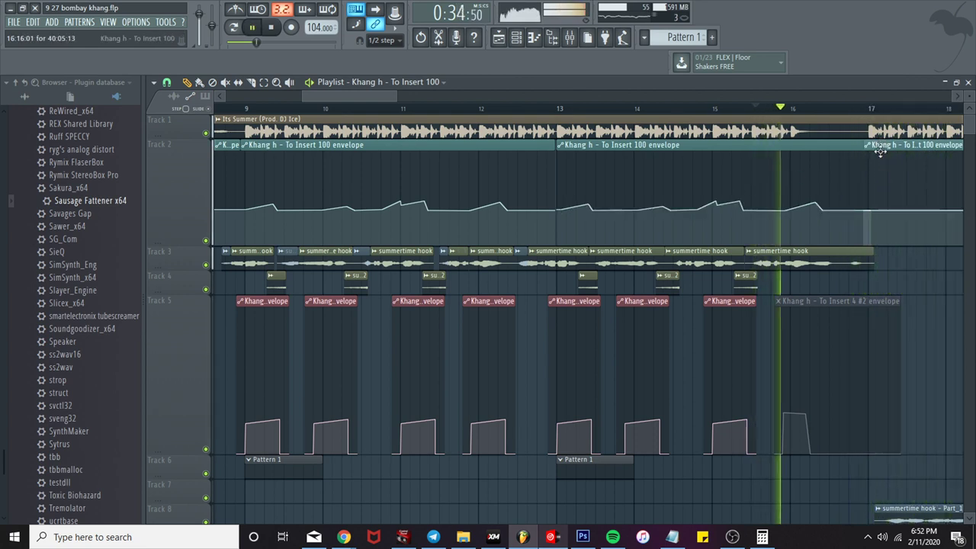
left_click_drag(879, 146, 882, 277)
left_click_drag(869, 146, 838, 147)
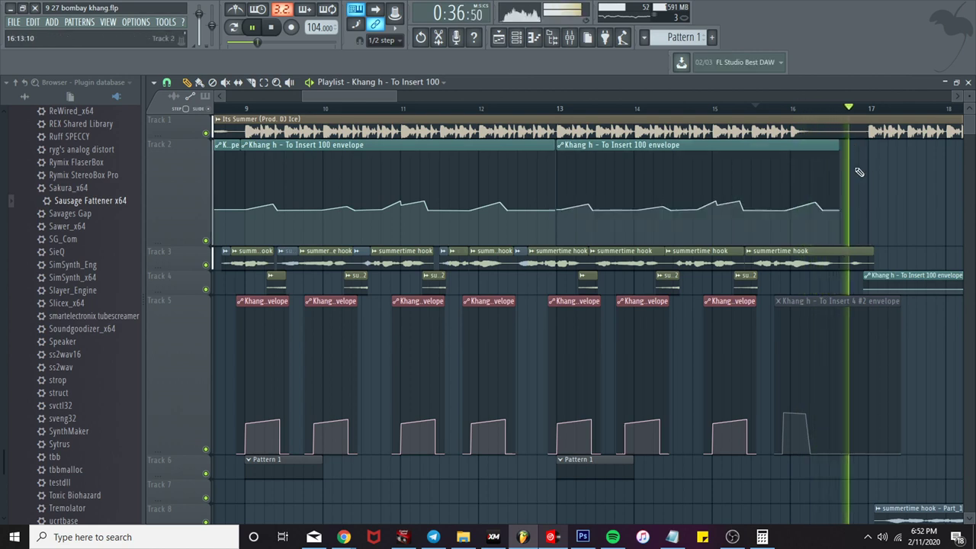
left_click_drag(881, 275, 869, 157)
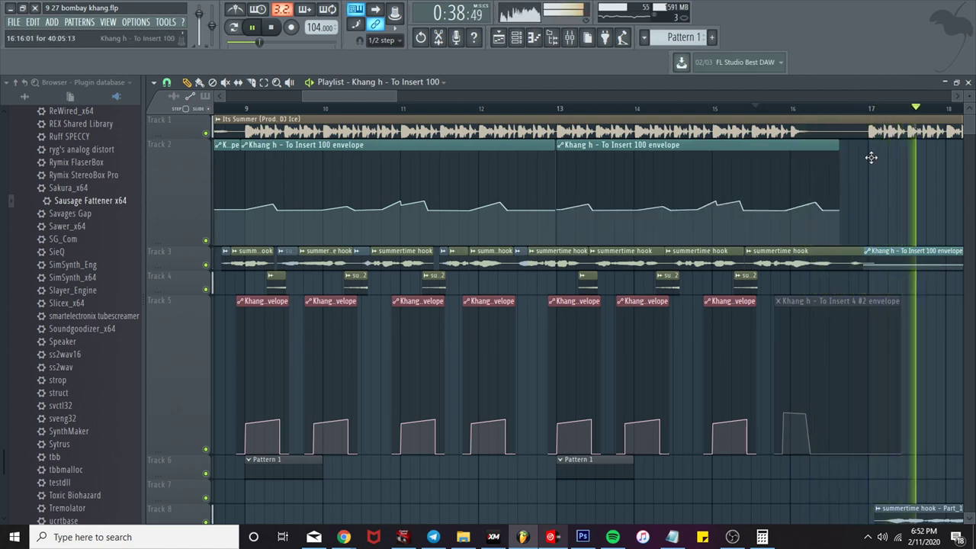
key("space")
key("space")
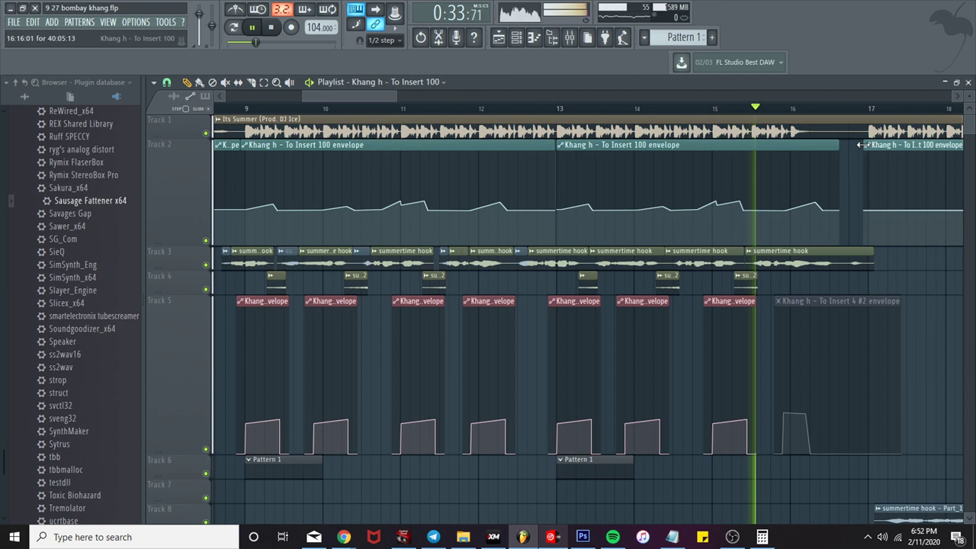
Step: Add a bump to the last Insert 100 clip from 16:13:08, peaking at about 16:14, and return to the copied 37% at 17:01:07
scroll(863, 217, "up", 4)
right_click(818, 211)
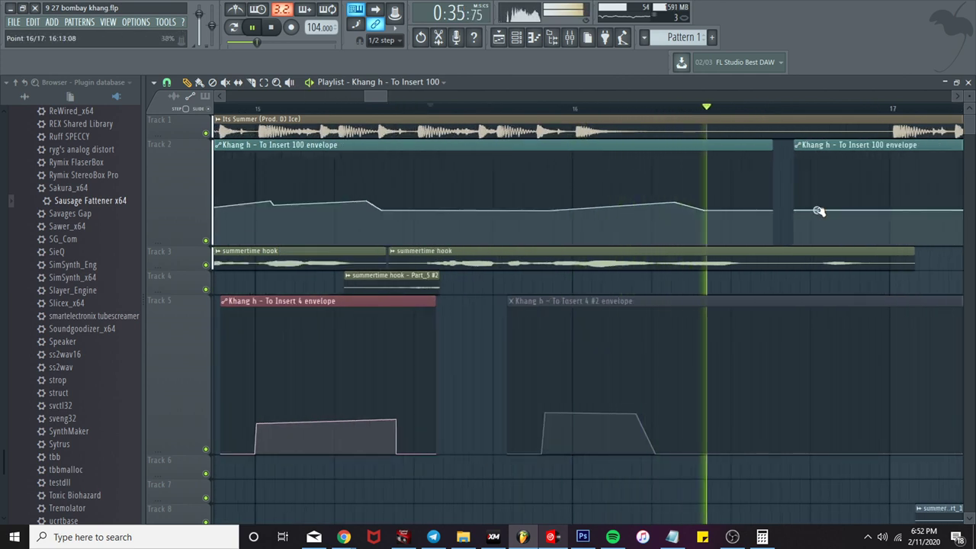
right_click(848, 202)
right_click(897, 210)
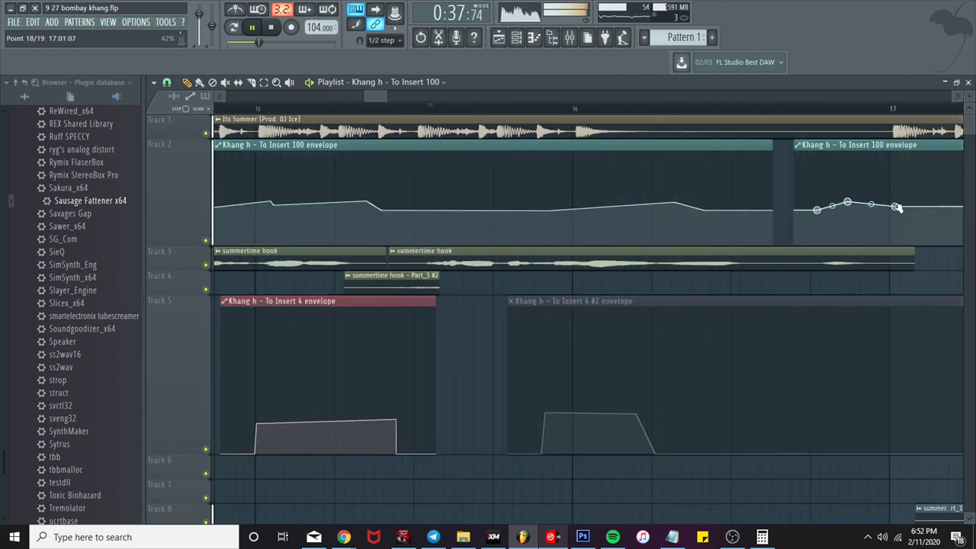
right_click(898, 211)
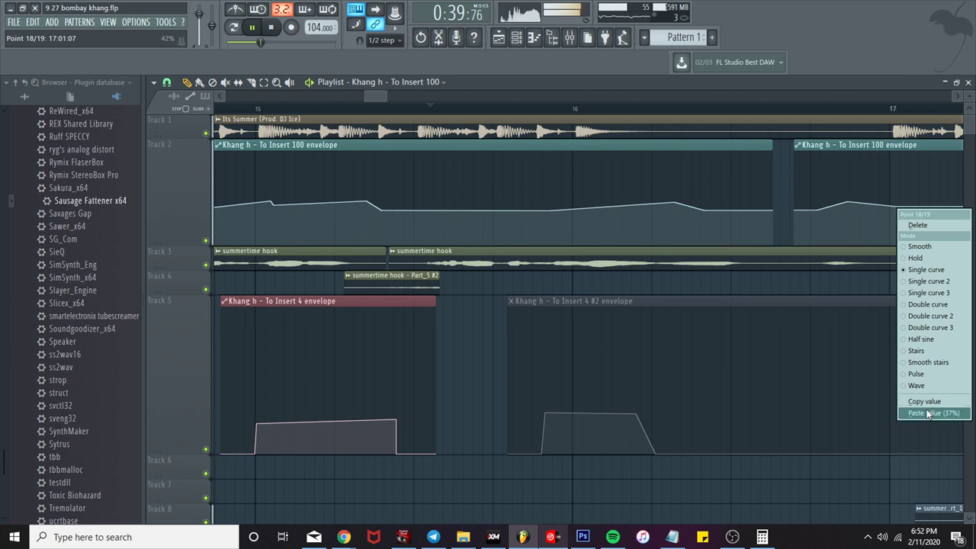
left_click(927, 414)
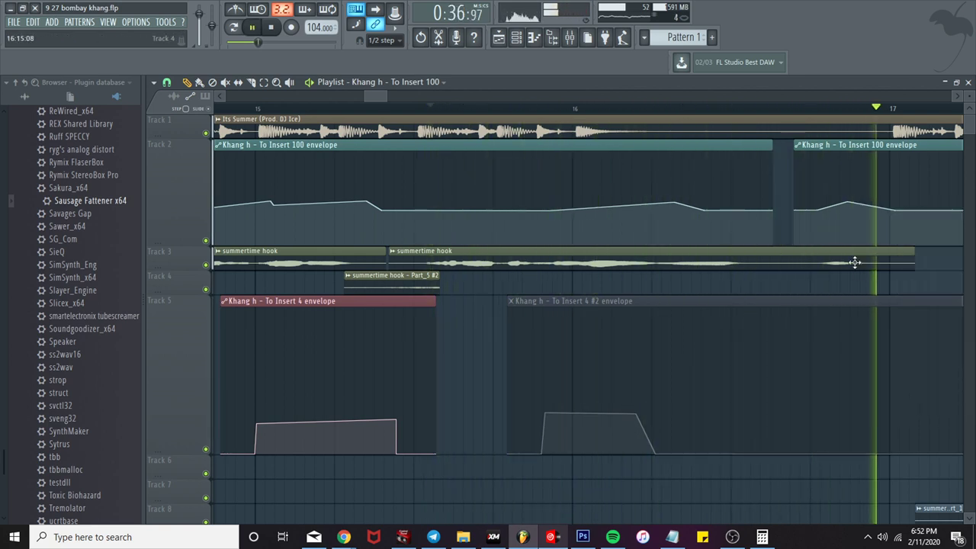
scroll(850, 212, "down", 5)
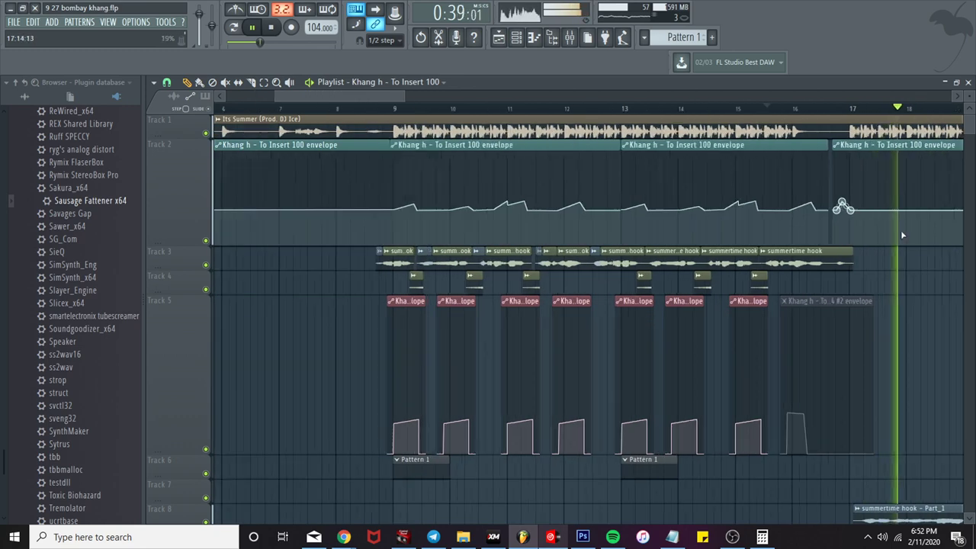
scroll(901, 234, "up", 3)
left_click(784, 109)
scroll(824, 218, "up", 2)
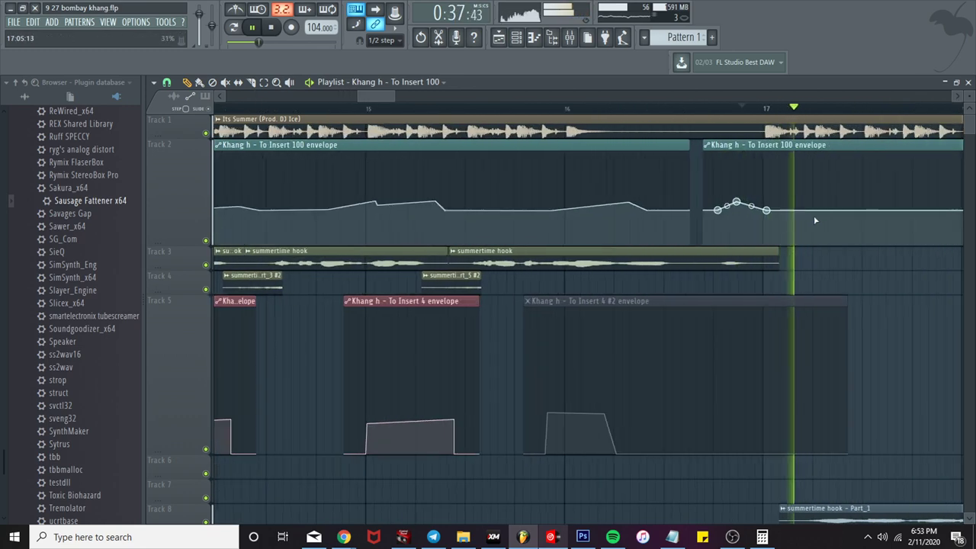
key("space")
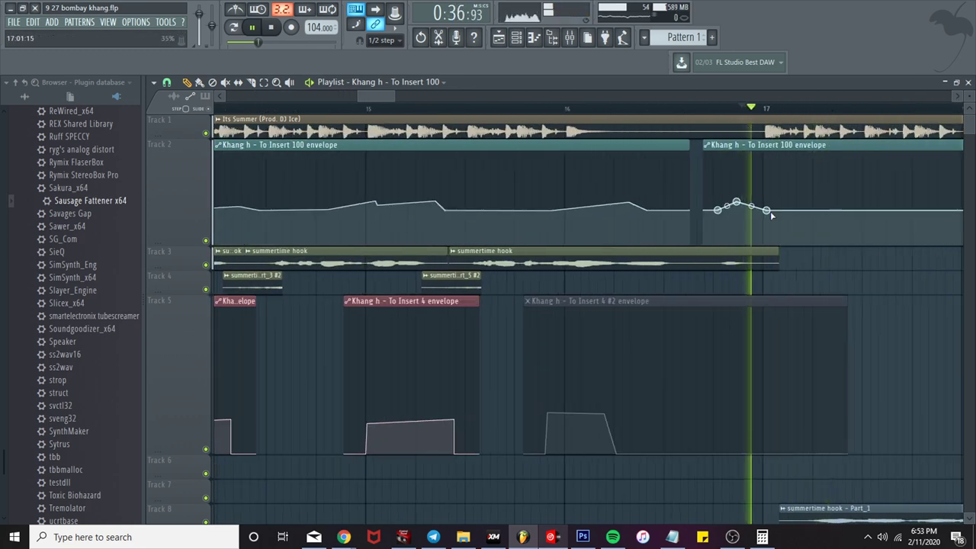
Step: Create an automation clip for mixer insert 6's send to Insert 100 and move it from track 12 up to track 5
left_click(571, 38)
left_click(529, 173)
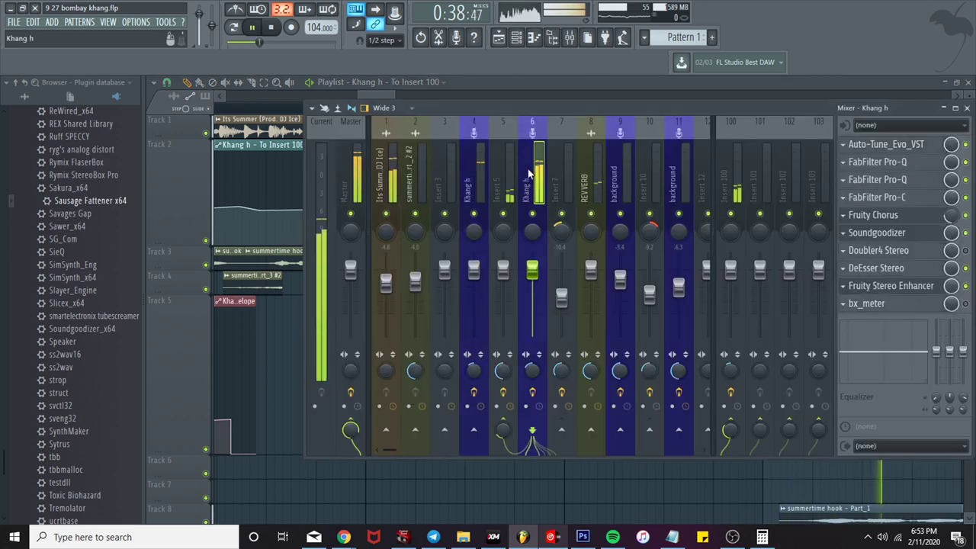
right_click(729, 433)
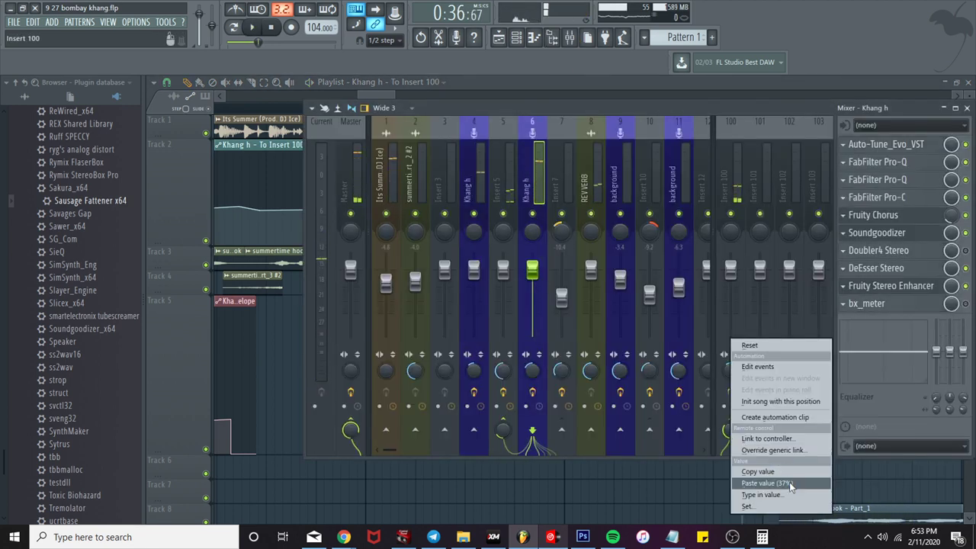
left_click(797, 417)
left_click(608, 86)
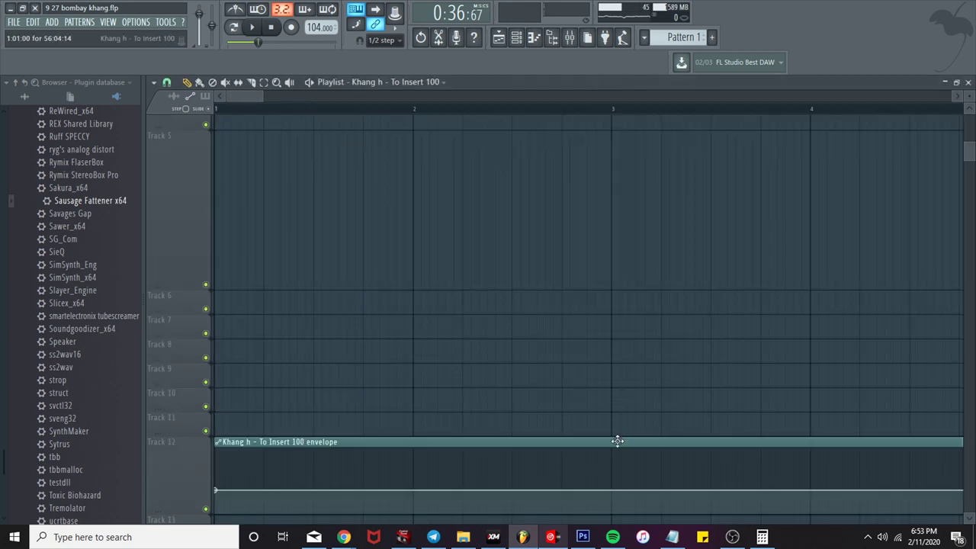
left_click_drag(617, 441, 610, 345)
scroll(637, 352, "down", 1)
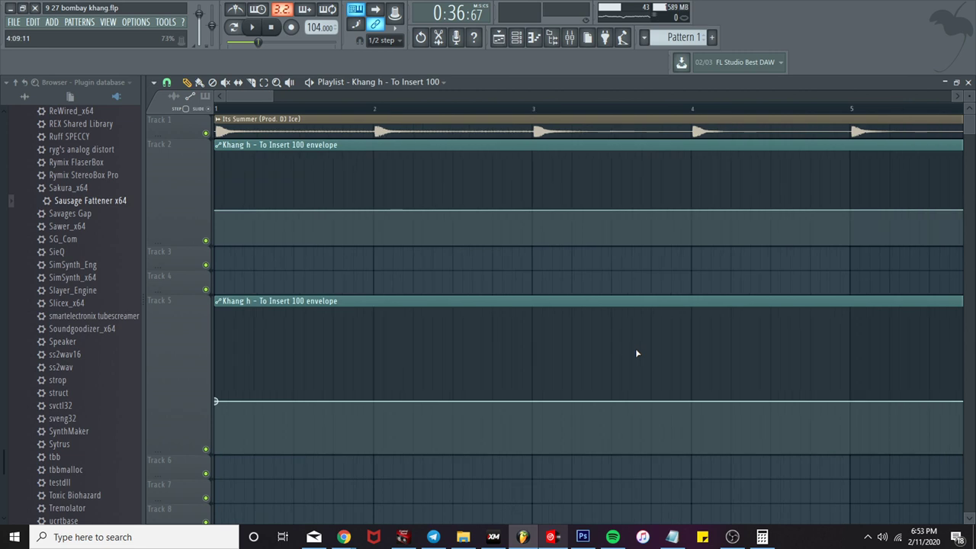
scroll(709, 368, "down", 7)
scroll(536, 354, "up", 3)
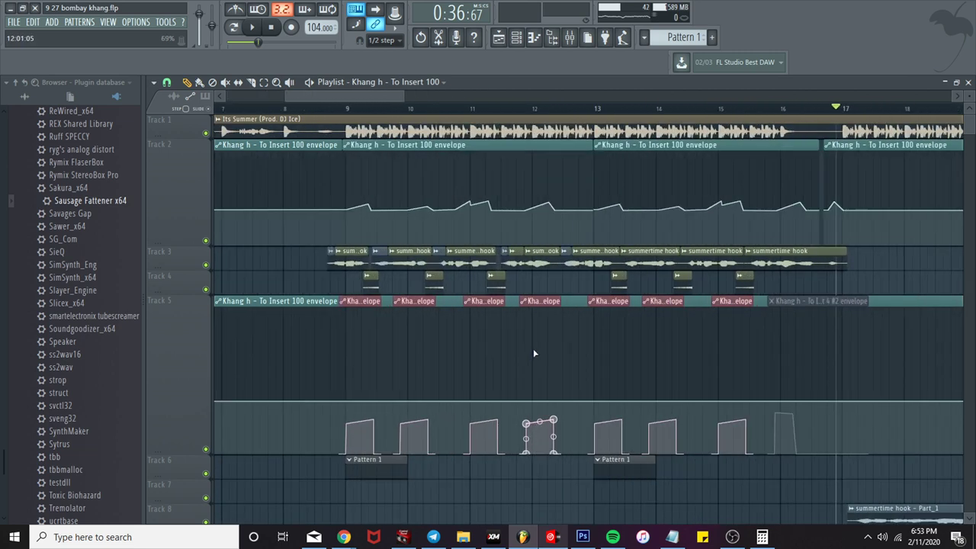
Step: Insert a new track below track 2, move the new Insert 100 envelope onto it, and make the track taller
right_click(183, 276)
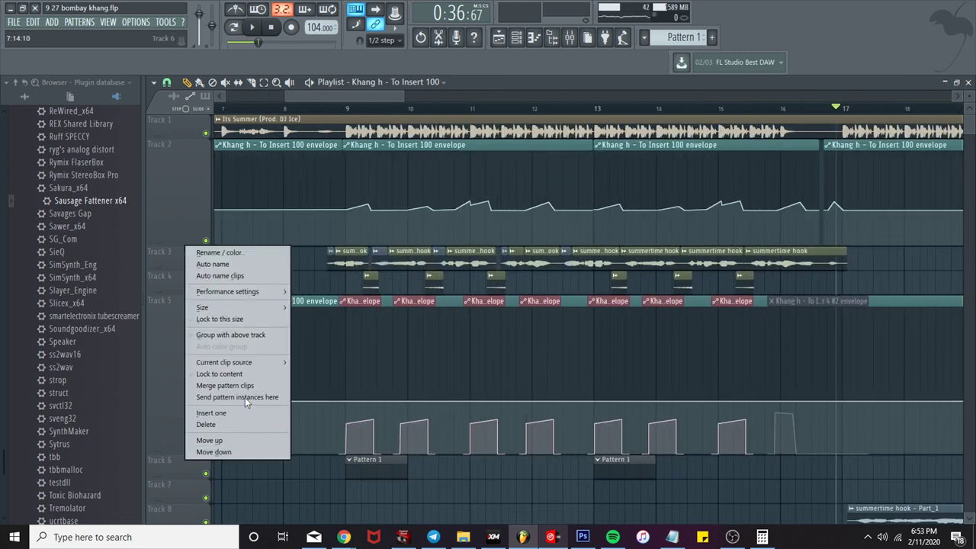
left_click(231, 417)
left_click_drag(295, 326, 304, 253)
left_click_drag(159, 267, 159, 368)
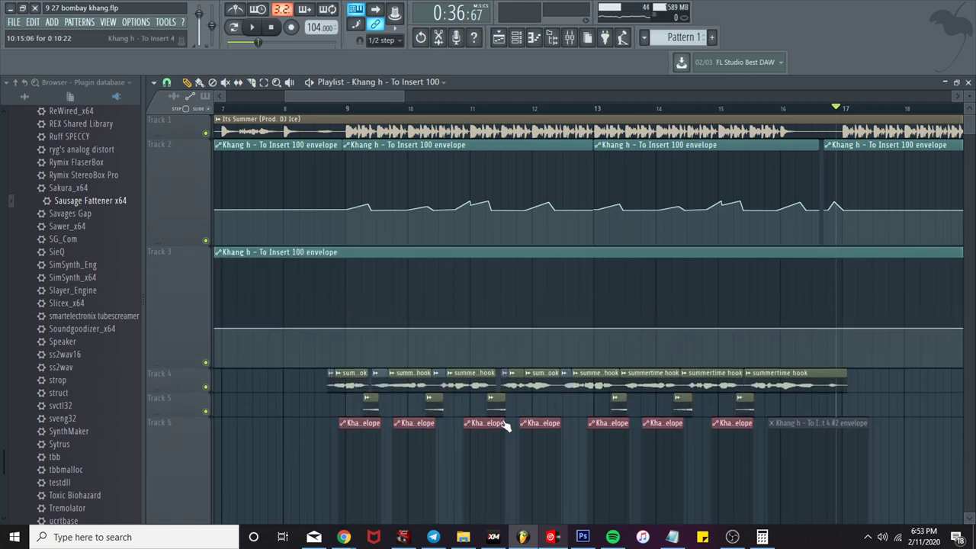
Step: Try to move the two summertime hook Part_1 clips at bars 17 and 20 from track 9 up to track 7
key("space")
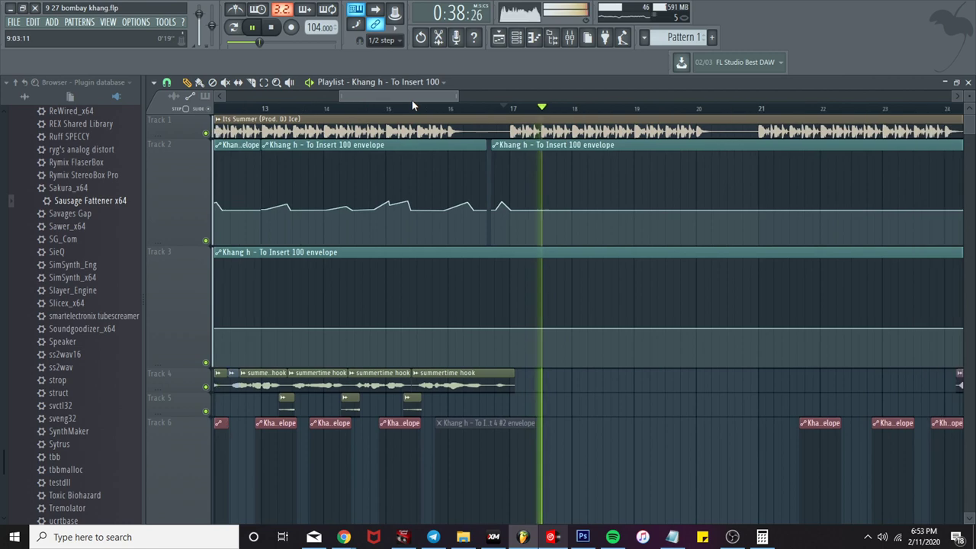
scroll(507, 267, "down", 4)
scroll(520, 290, "down", 3)
scroll(523, 343, "up", 3)
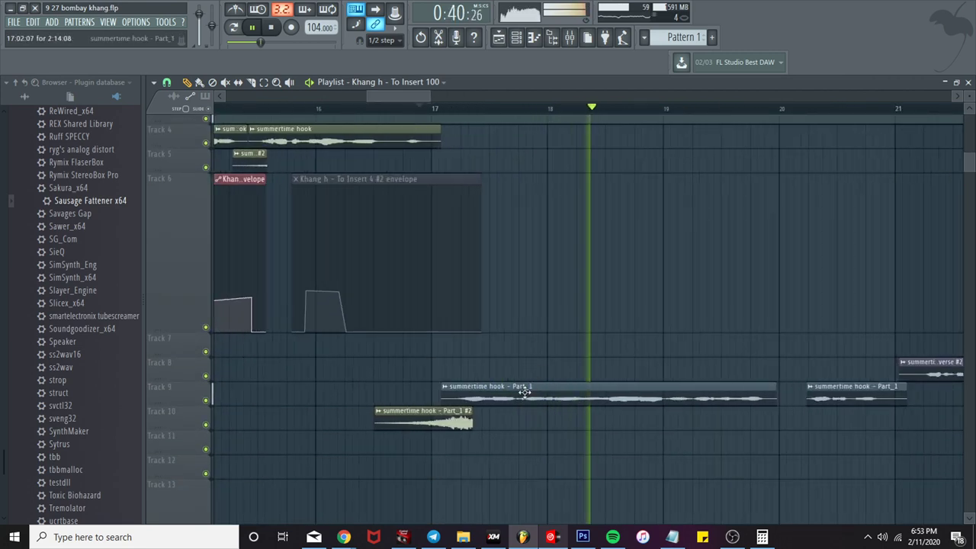
left_click_drag(496, 396, 956, 393)
left_click_drag(821, 394, 837, 347)
scroll(886, 355, "down", 4)
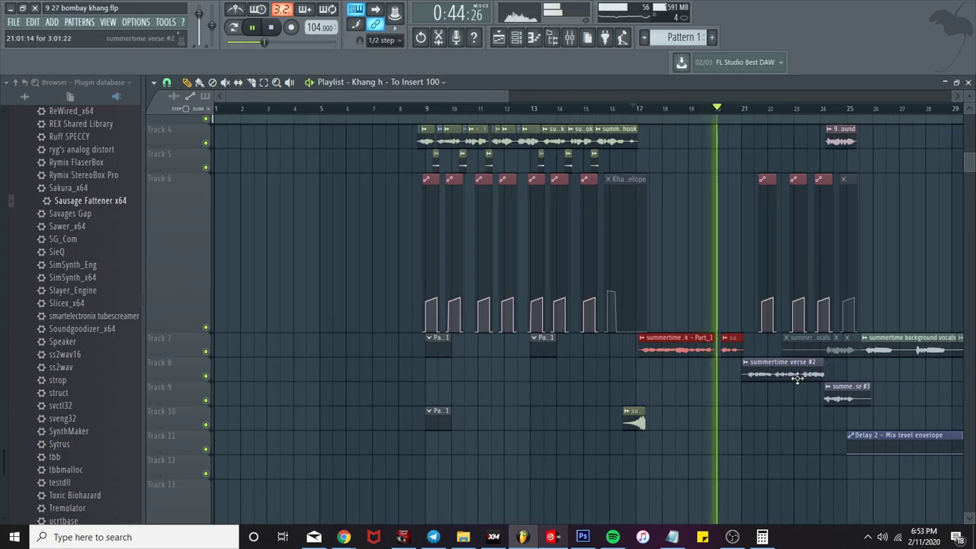
key("ctrl+z")
Step: Move the summertime hook Part_1 and verse clips from tracks 8 and 9 up to tracks 4 and 5
left_click_drag(865, 358, 679, 174)
scroll(681, 224, "up", 5)
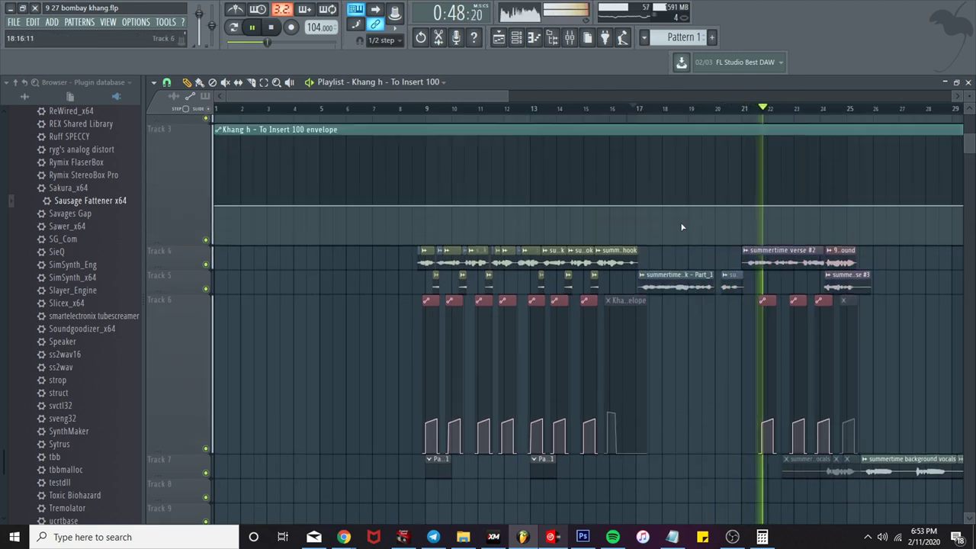
Step: Step up track 3's Insert 100 envelope at the start of summertime hook Part_1 and add a peak of about 49% shortly after bar 18, dipping to 44%
left_click(640, 110)
scroll(659, 247, "up", 5)
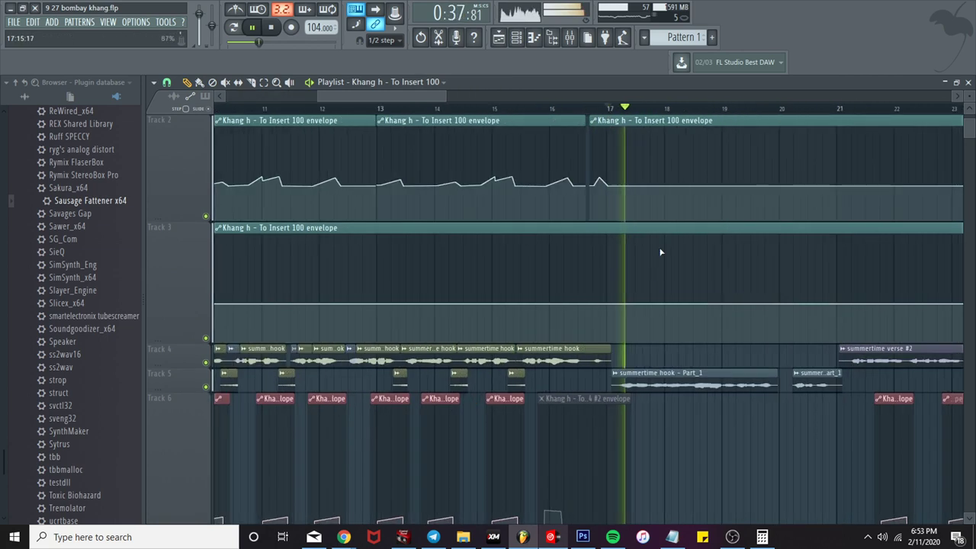
key("space")
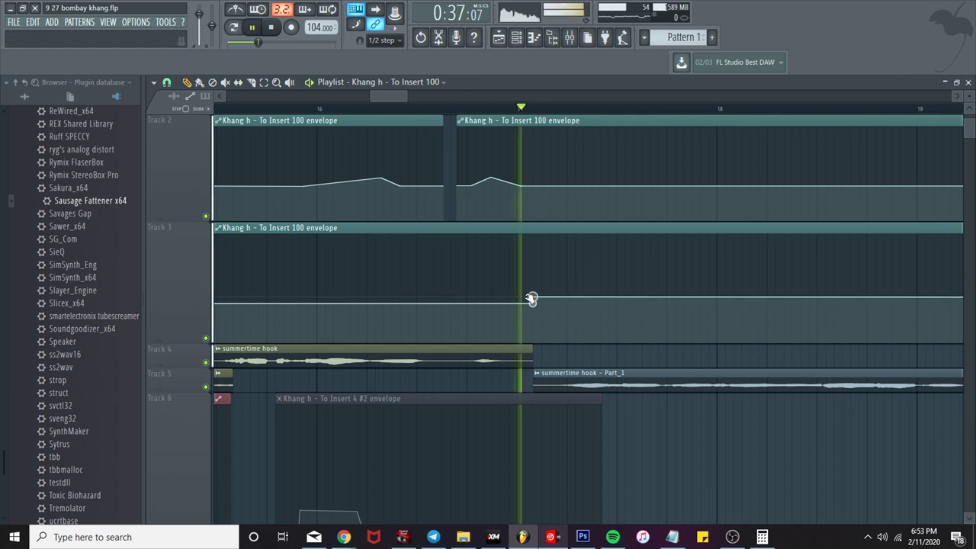
key("space")
key("space")
right_click(678, 297)
right_click(759, 292)
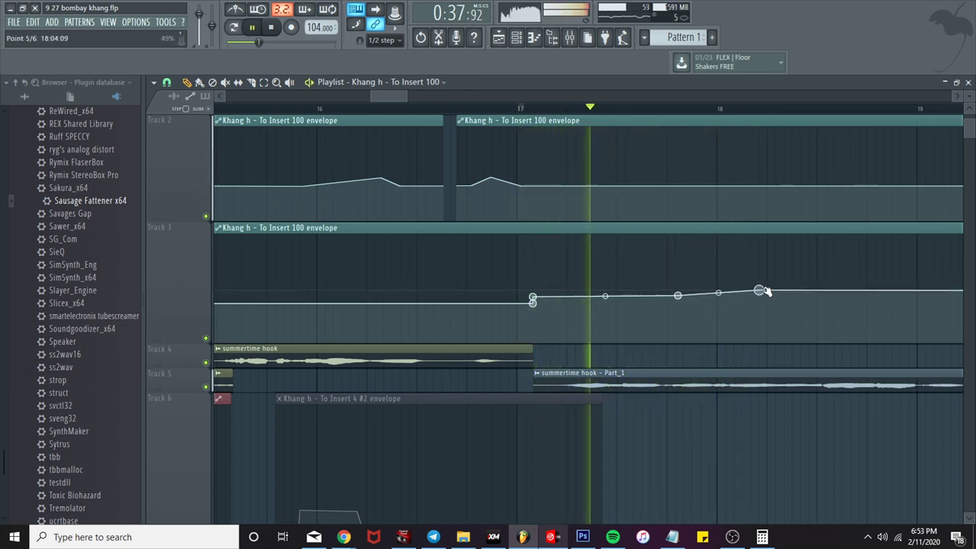
left_click_drag(764, 291, 793, 292)
right_click(804, 295)
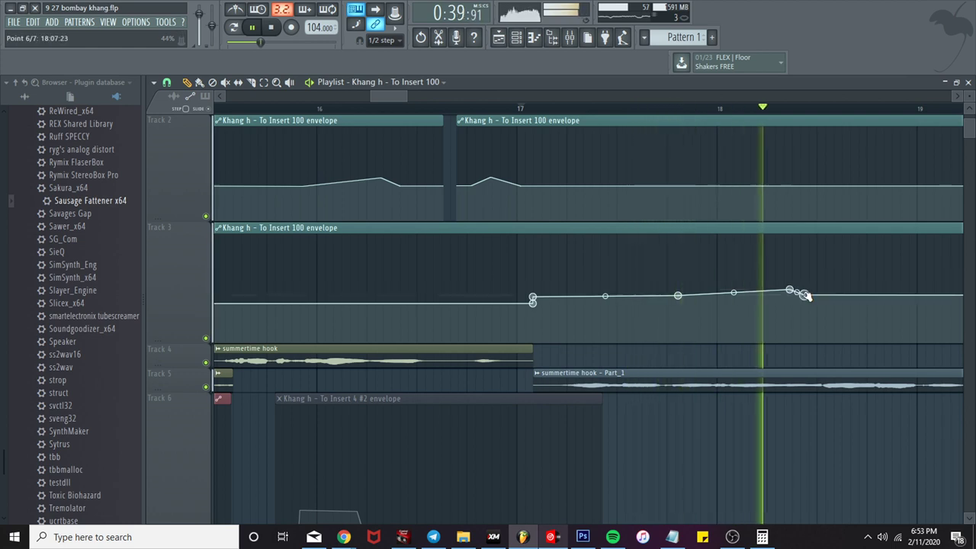
Step: Add a rise from bar 19 to a peak of about 56% on track 3's Insert 100 envelope, followed by a short dip
scroll(810, 299, "down", 6)
scroll(880, 330, "up", 6)
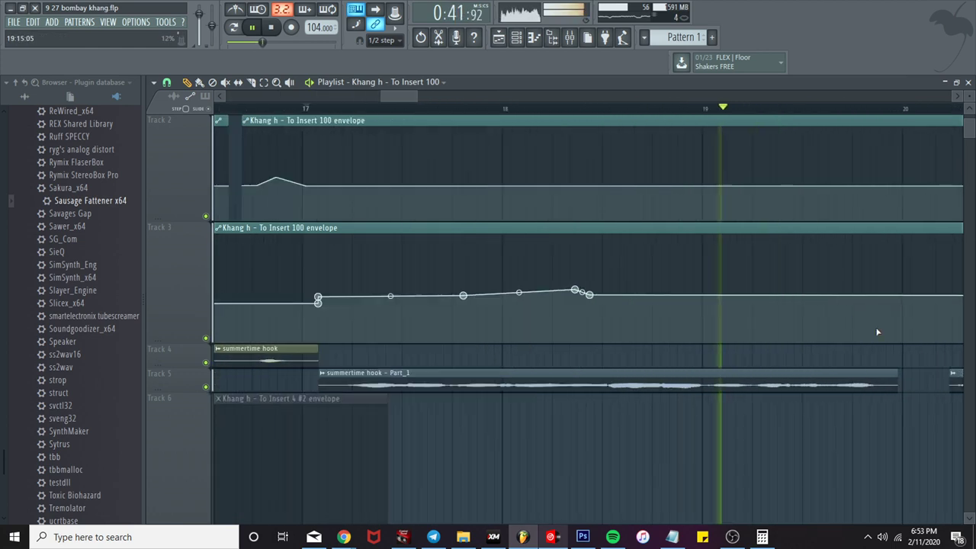
right_click(701, 294)
right_click(753, 284)
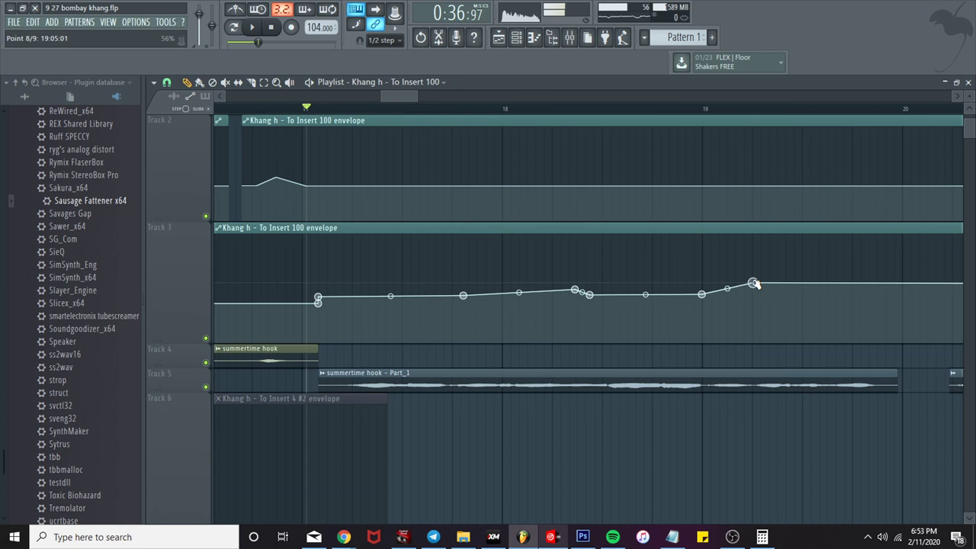
right_click(762, 292)
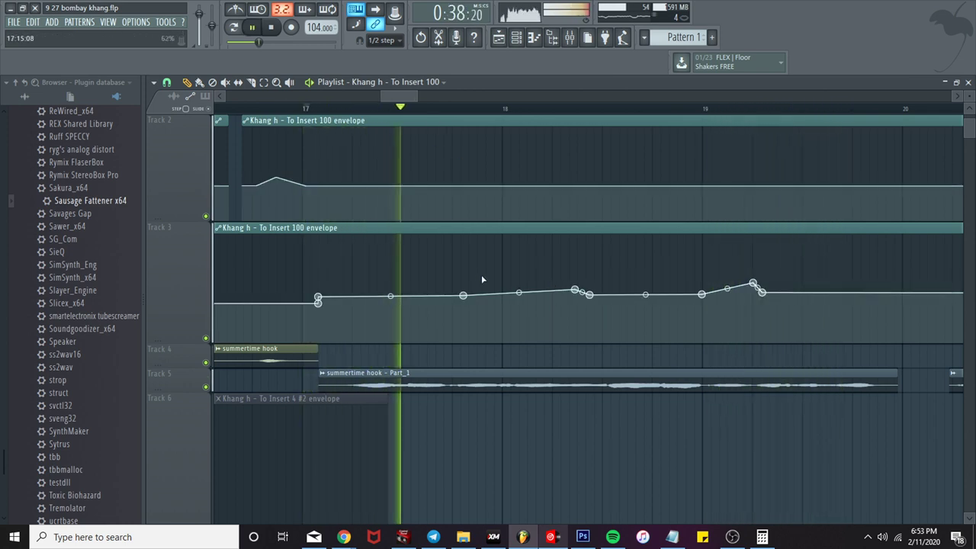
Step: Add a peak at bar 18 and another of about 52% between bars 18 and 19 on track 3's Insert 100 envelope
key("space")
key("space")
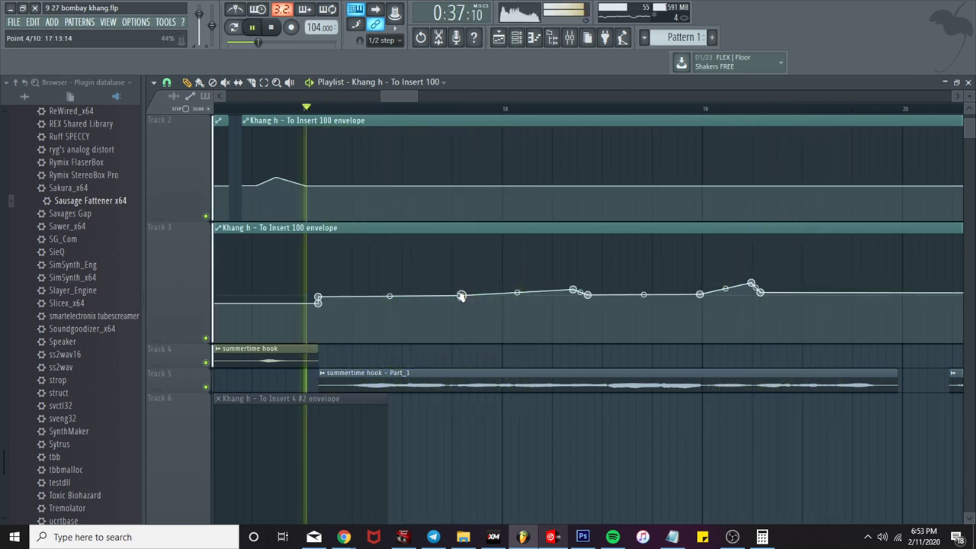
left_click_drag(464, 297, 454, 297)
right_click(503, 287)
right_click(514, 294)
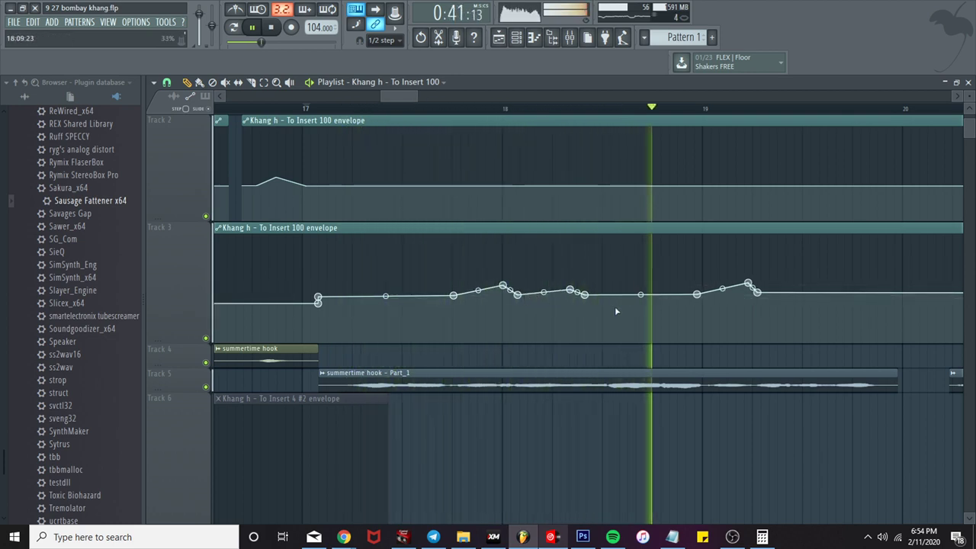
right_click(643, 287)
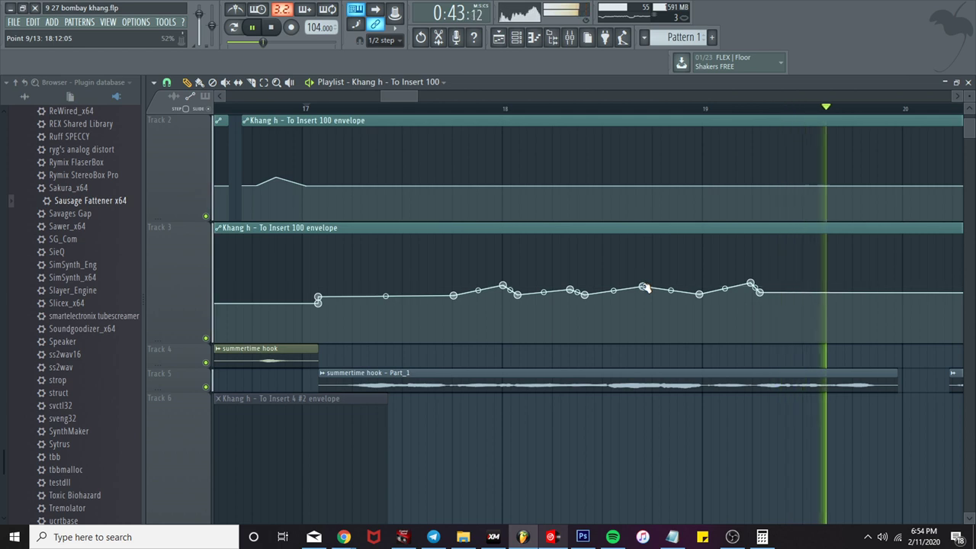
scroll(619, 295, "down", 4)
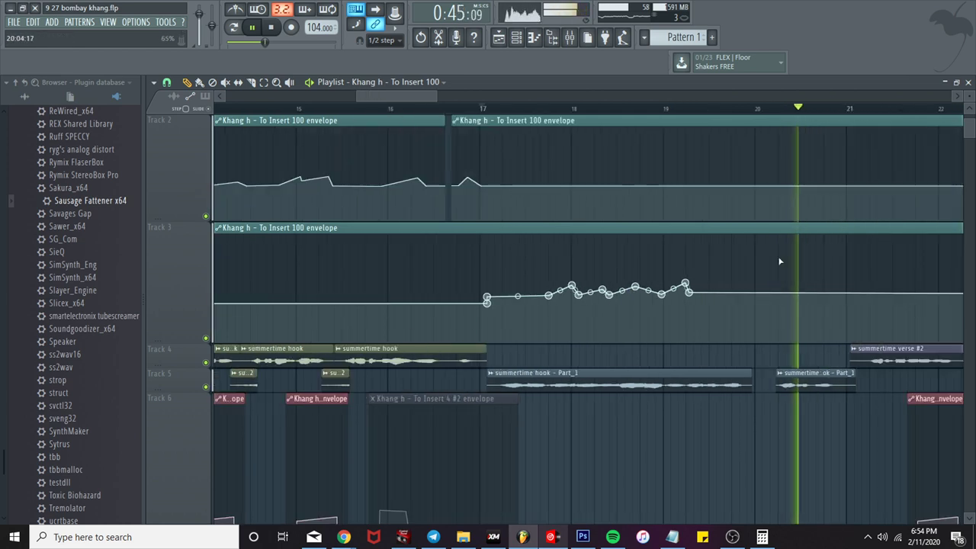
Step: Play from bar 19 and add a closing rise on track 3's Insert 100 envelope just before bar 20
left_click(663, 108)
scroll(769, 335, "up", 1)
scroll(762, 343, "up", 3)
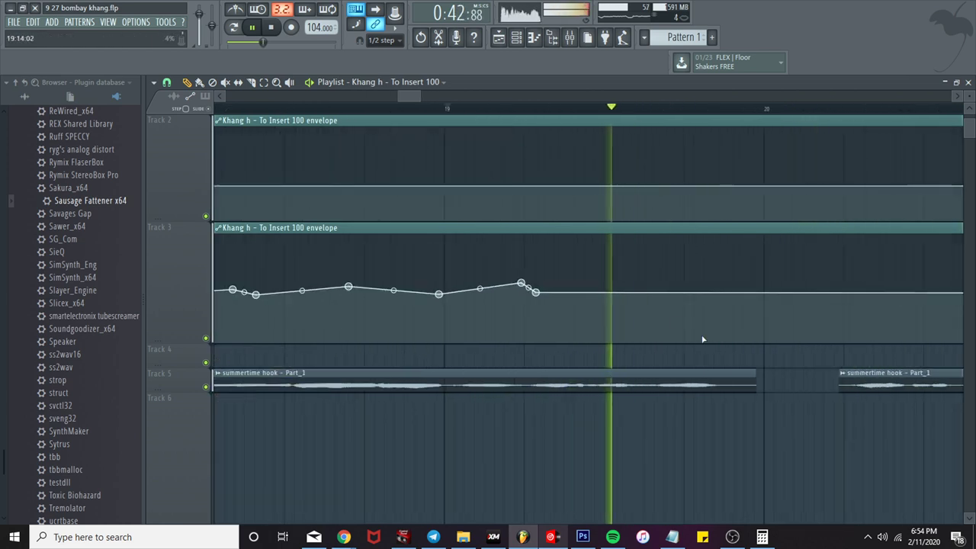
right_click(742, 284)
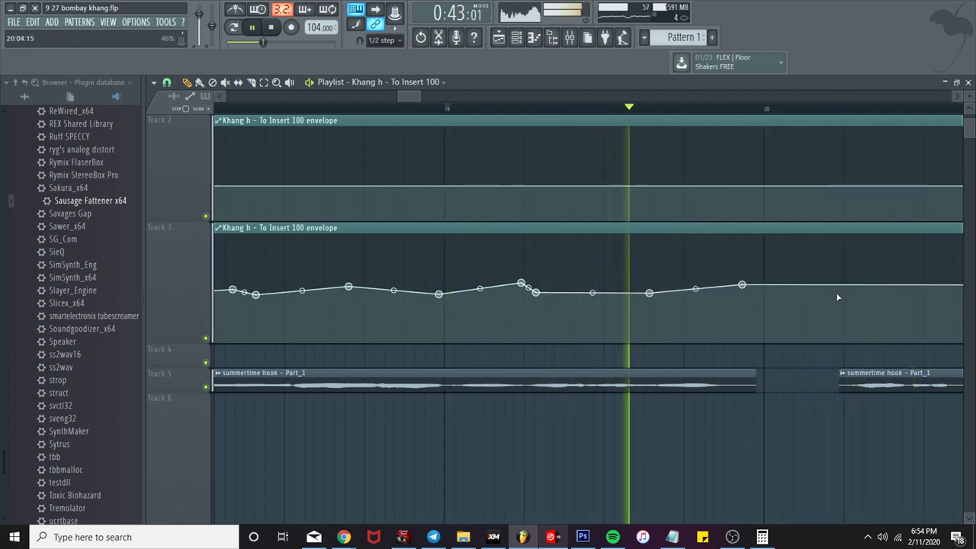
Step: Add a point at bar 21 on track 2's Insert 100 envelope and raise the level slightly with a second point as summertime verse #2 begins
scroll(843, 296, "down", 2)
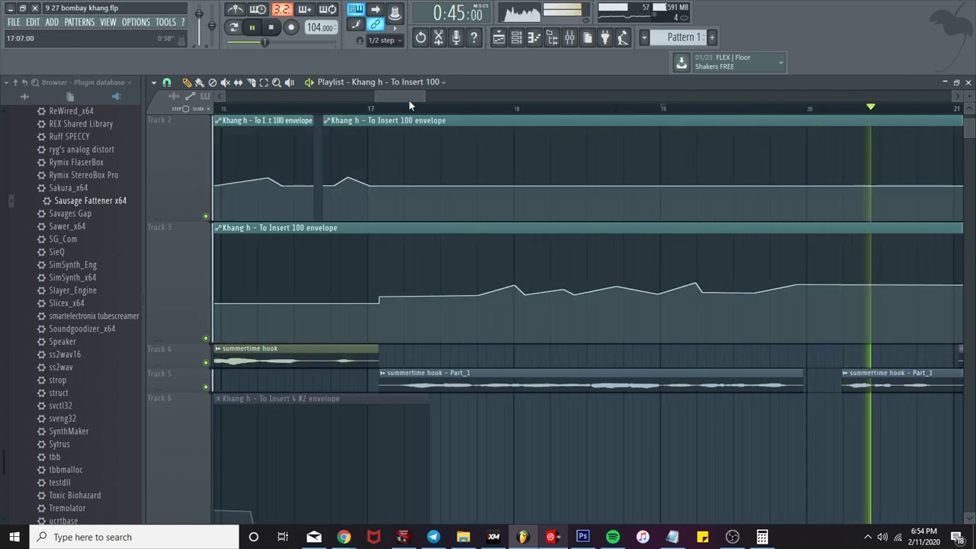
left_click_drag(409, 99, 436, 100)
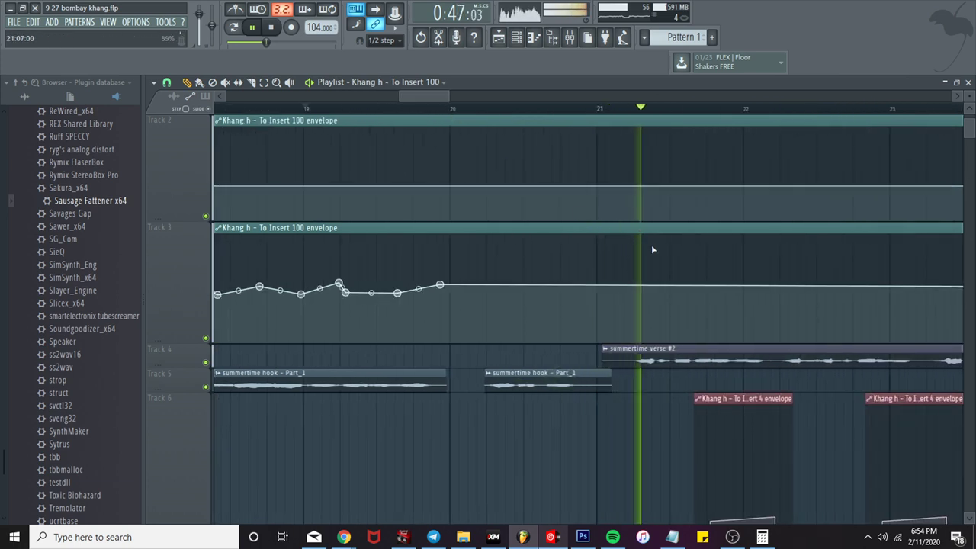
scroll(651, 247, "up", 1)
scroll(621, 221, "up", 2)
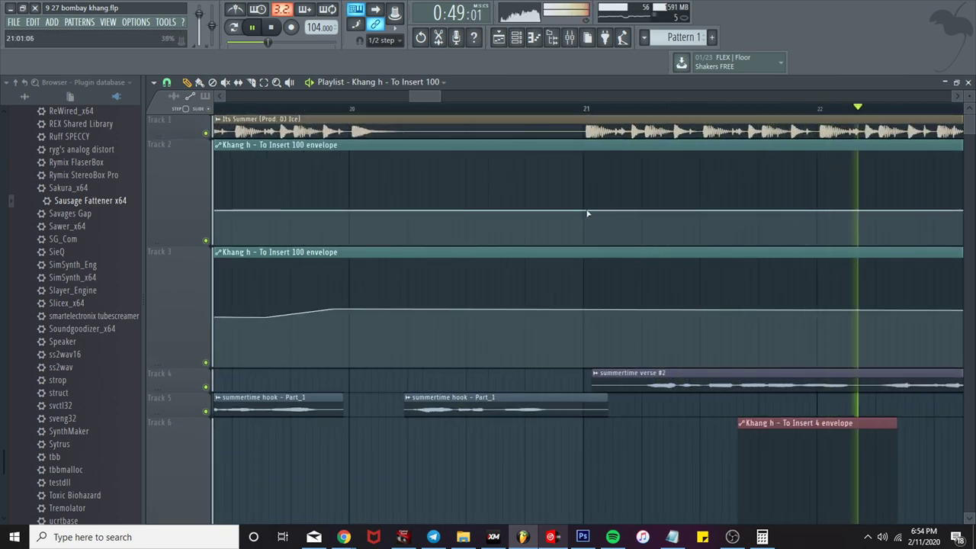
key("space")
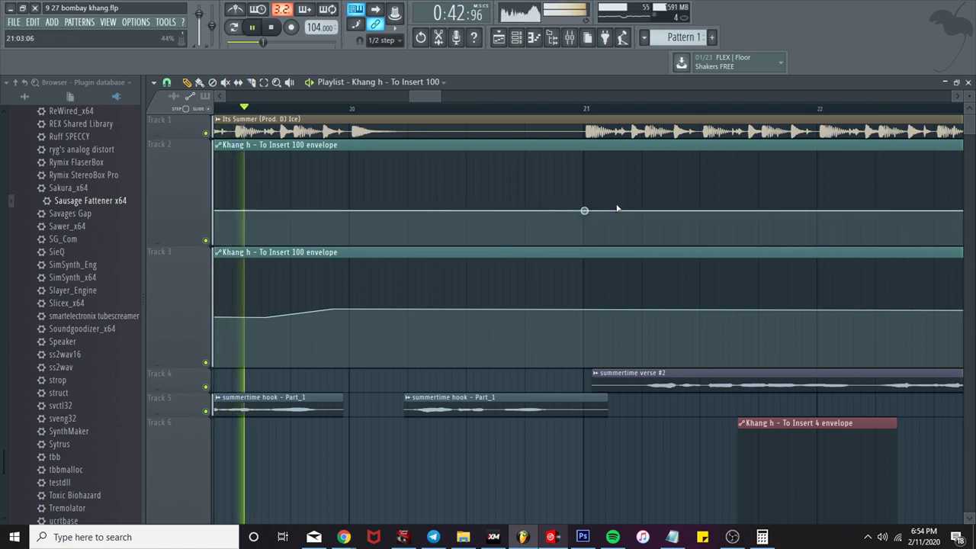
left_click_drag(617, 209, 642, 206)
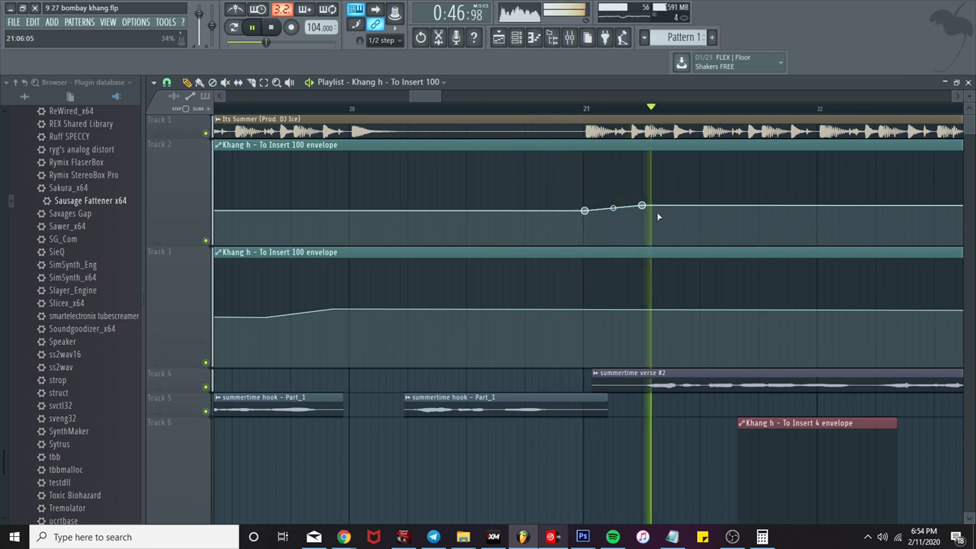
Step: Copy the value of track 2's envelope point at bar 21 and paste it onto new points near bar 26 on both Insert 100 envelopes
right_click(584, 211)
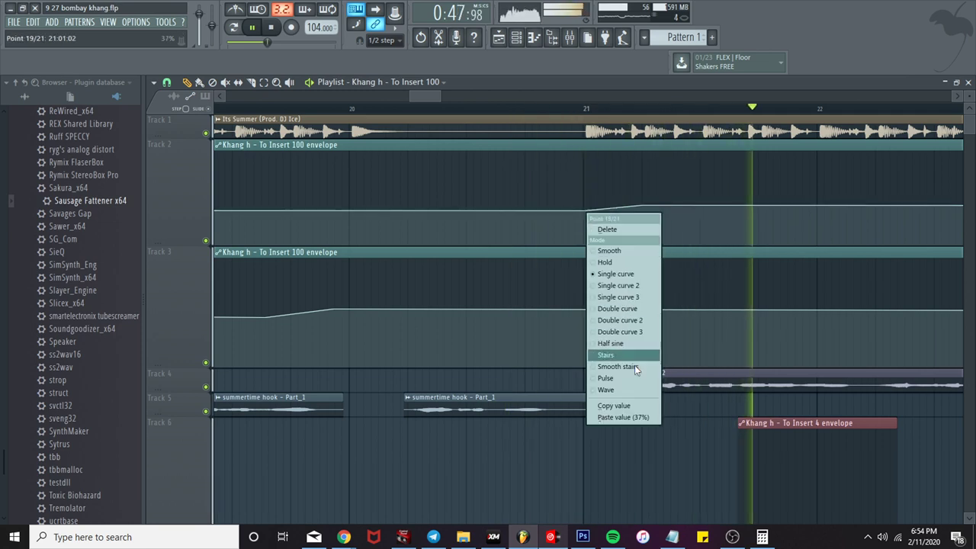
left_click(620, 403)
scroll(616, 390, "down", 5)
scroll(616, 389, "down", 3)
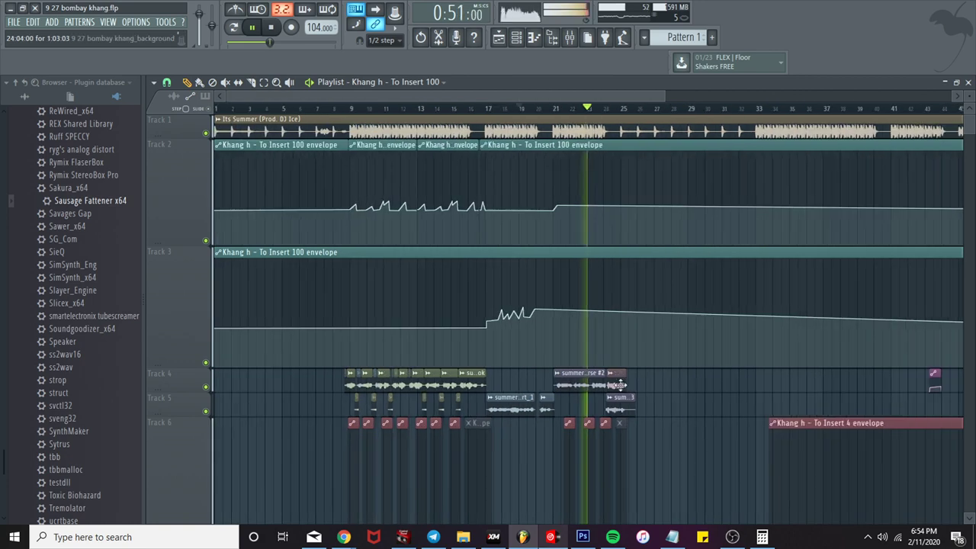
scroll(634, 358, "up", 6)
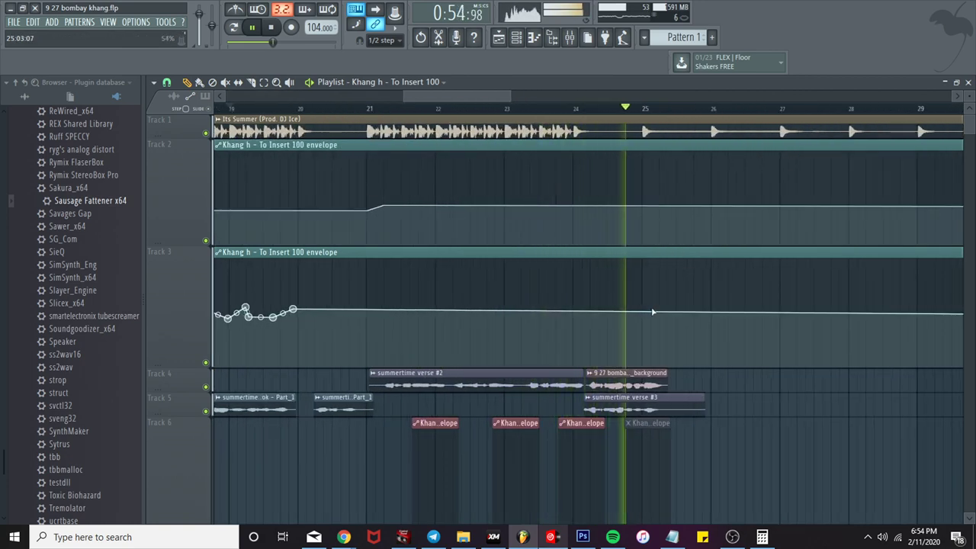
right_click(716, 207)
right_click(716, 207)
left_click(759, 413)
right_click(725, 311)
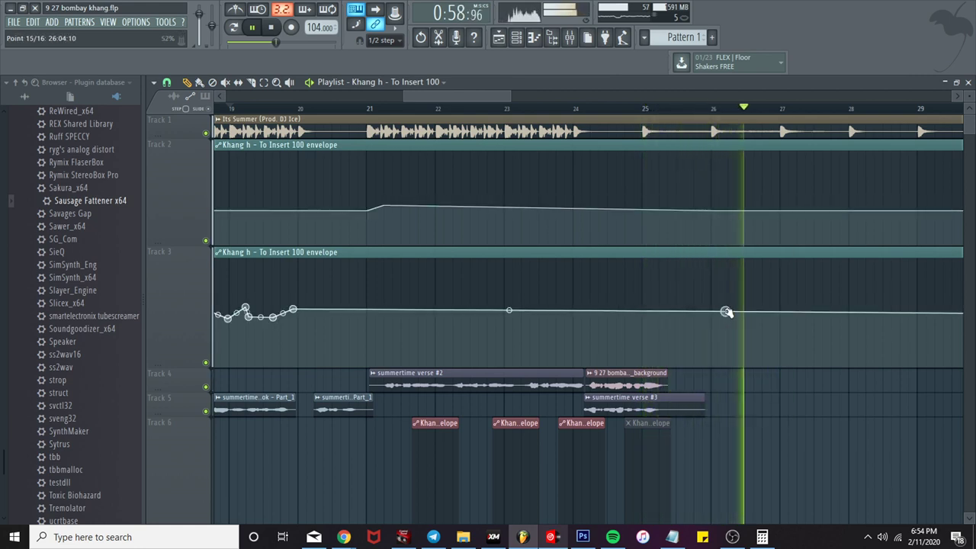
right_click(725, 312)
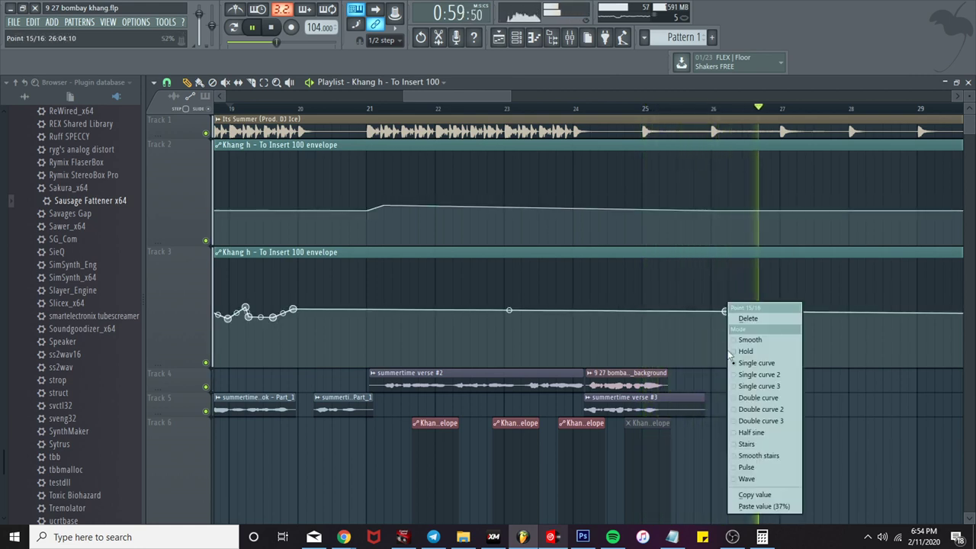
left_click(761, 507)
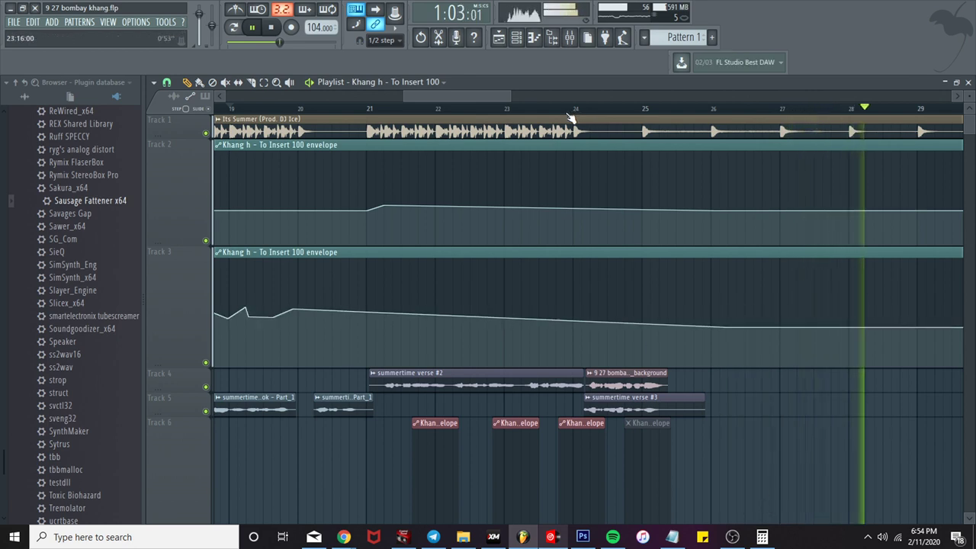
Step: Play the verse from bar 23 and check the levels and sends of the vocal, background and Insert 100 tracks in the mixer
left_click(503, 108)
left_click(570, 39)
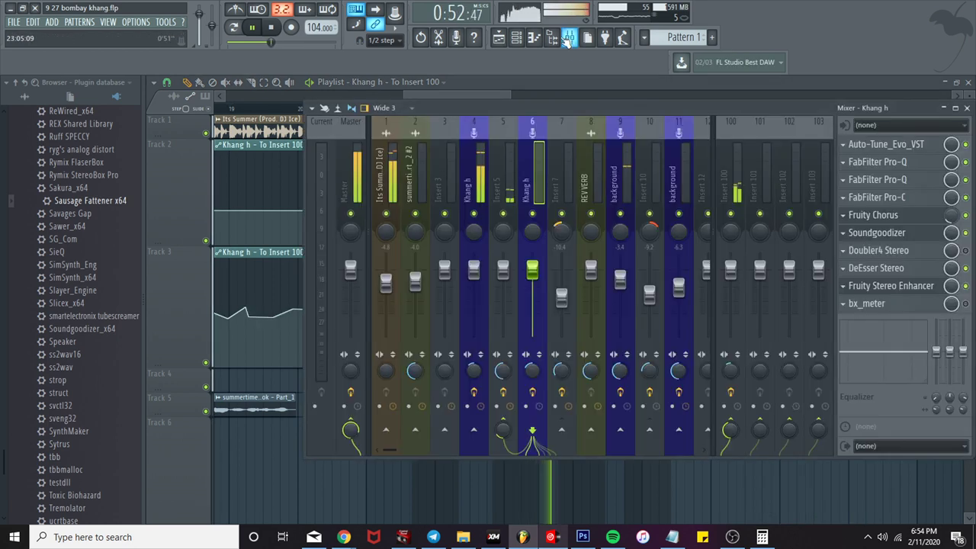
left_click(498, 39)
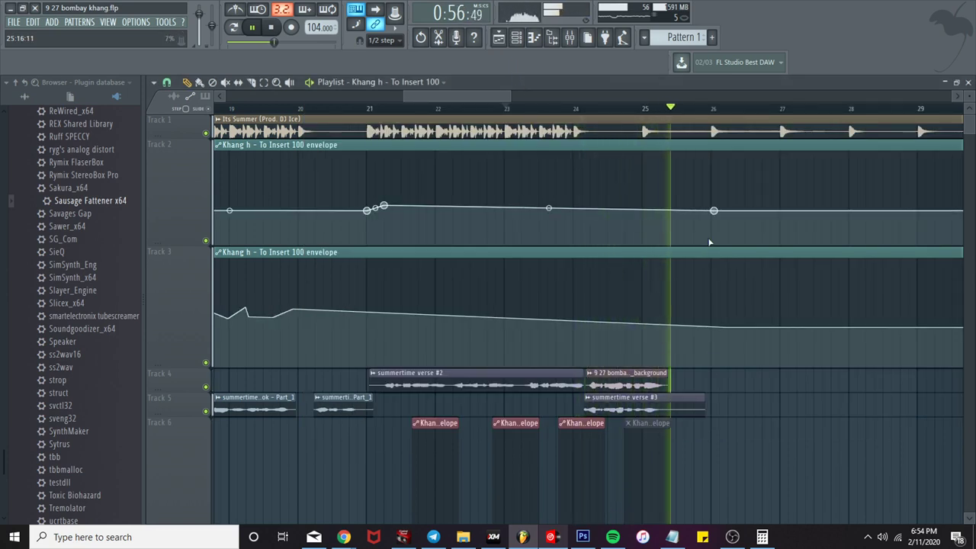
left_click(570, 37)
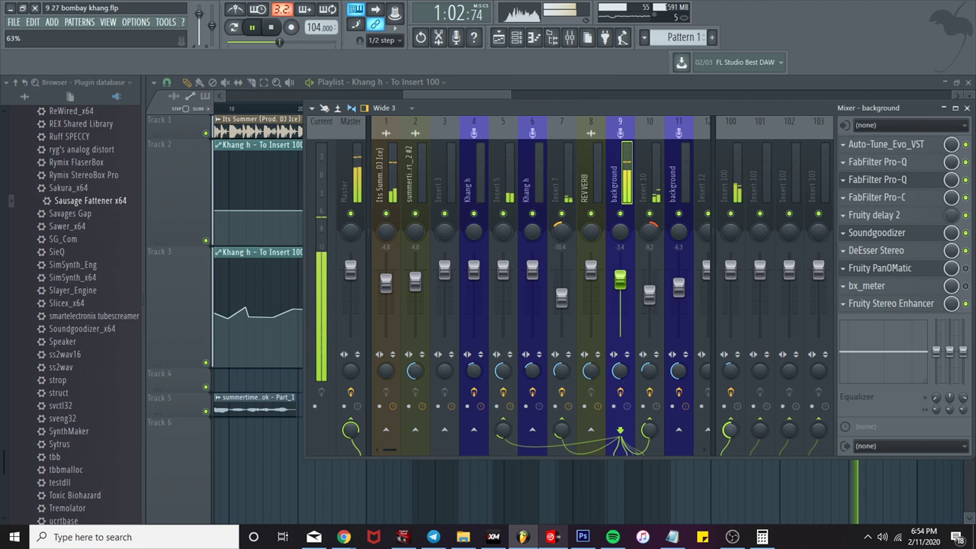
left_click(730, 432)
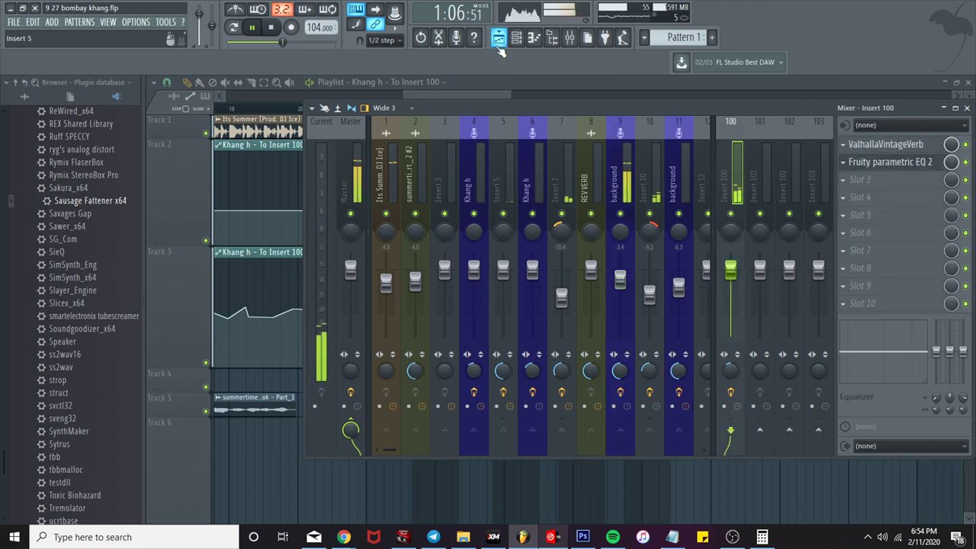
key("F9")
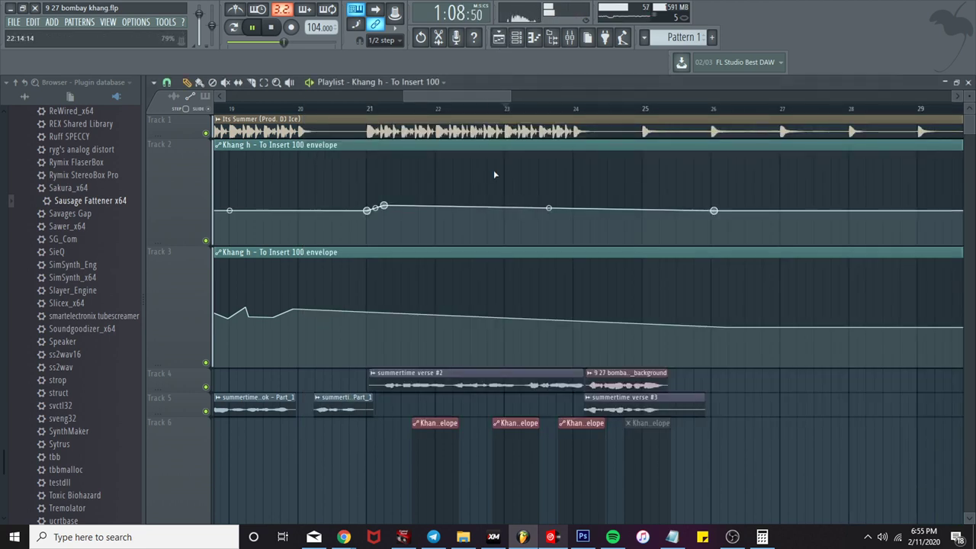
Step: Place copies of track 2's bar 13 hook Insert 100 envelope clip on track 5 at bars 33 and 37
scroll(577, 204, "down", 4)
scroll(638, 313, "down", 2)
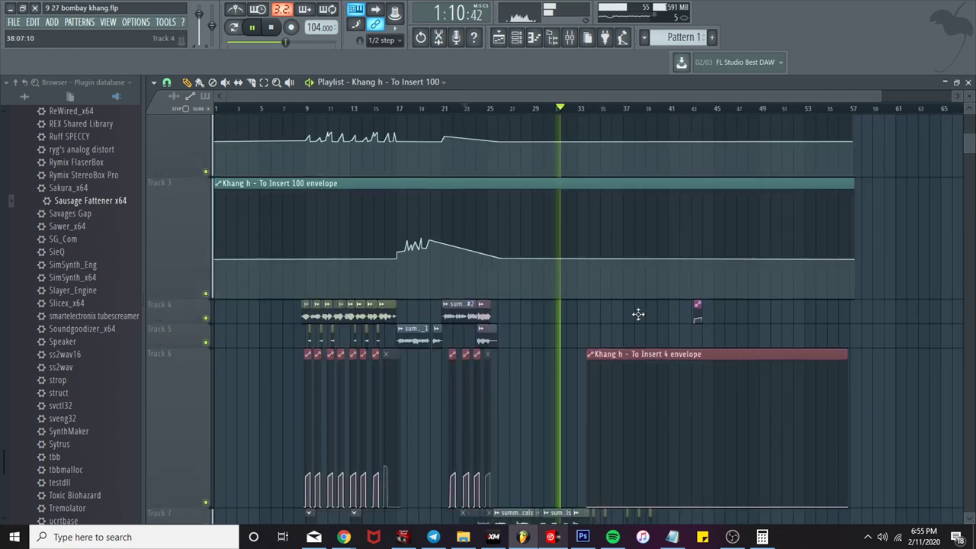
scroll(387, 252, "down", 3)
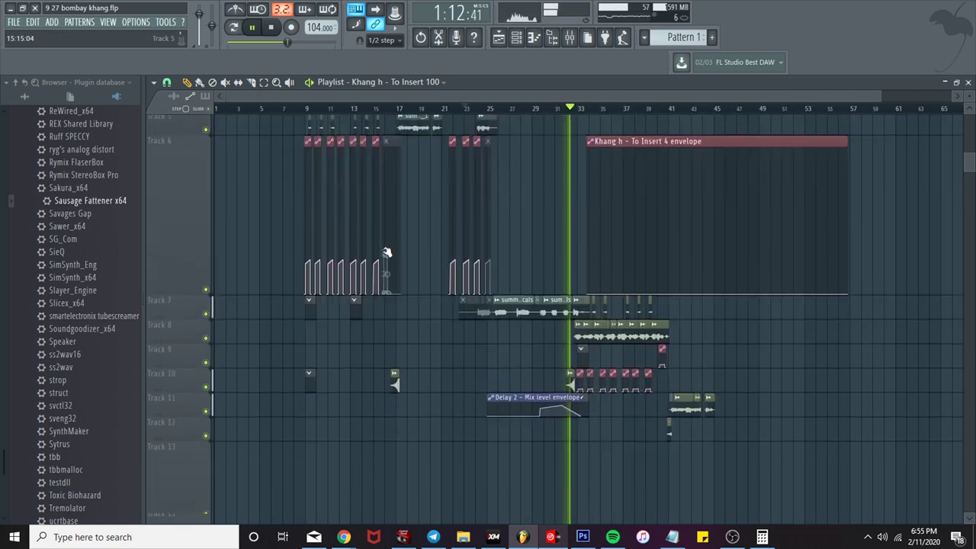
scroll(386, 251, "up", 6)
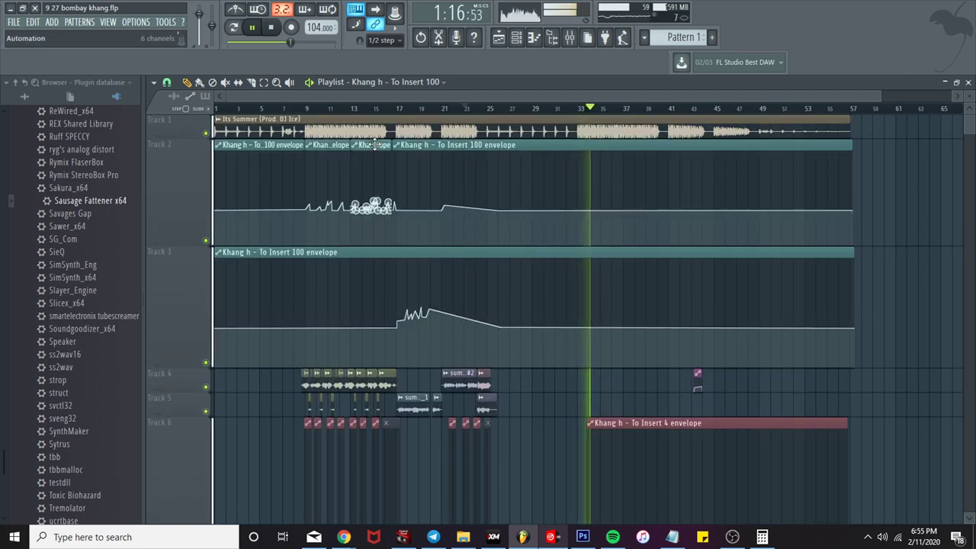
scroll(560, 330, "up", 2)
scroll(613, 339, "down", 3)
scroll(638, 334, "up", 3)
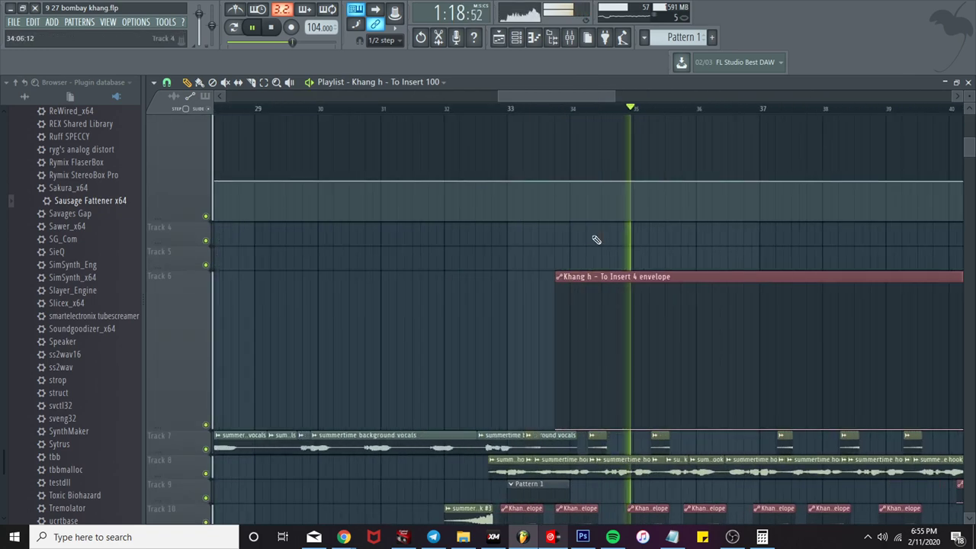
left_click_drag(545, 238, 504, 278)
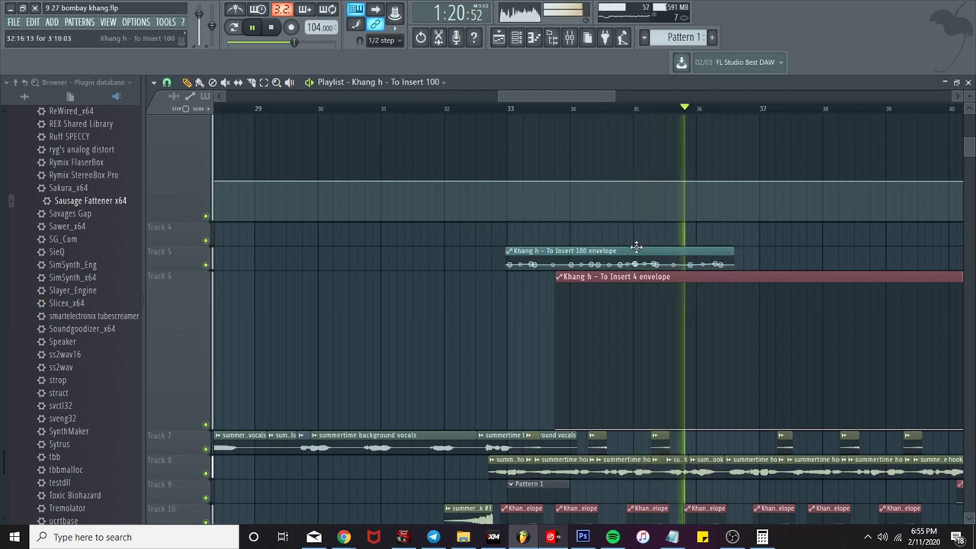
left_click(760, 257)
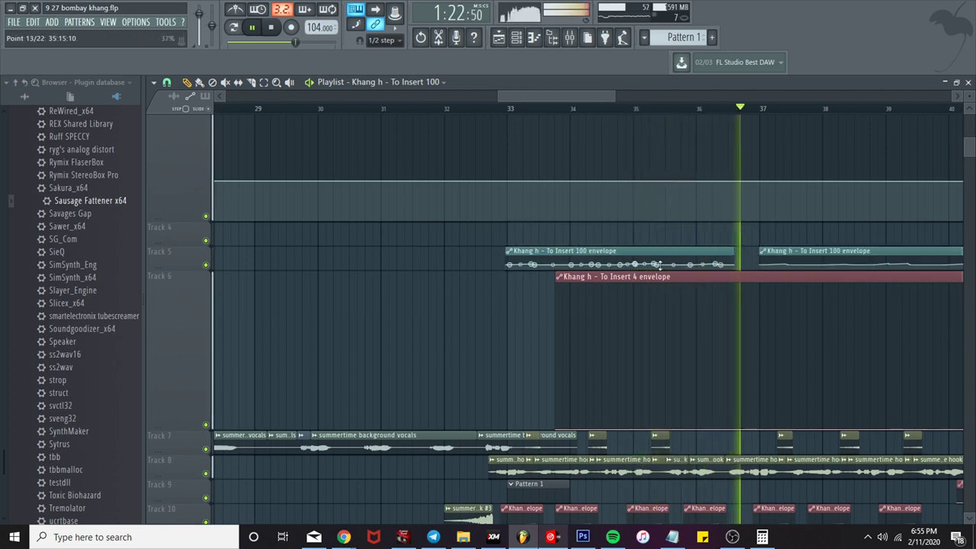
Step: Replace track 5's envelope clip at bar 33 with a copy of track 2's bar 9 hook Insert 100 envelope clip
scroll(325, 214, "down", 4)
scroll(320, 213, "up", 5)
scroll(305, 210, "up", 3)
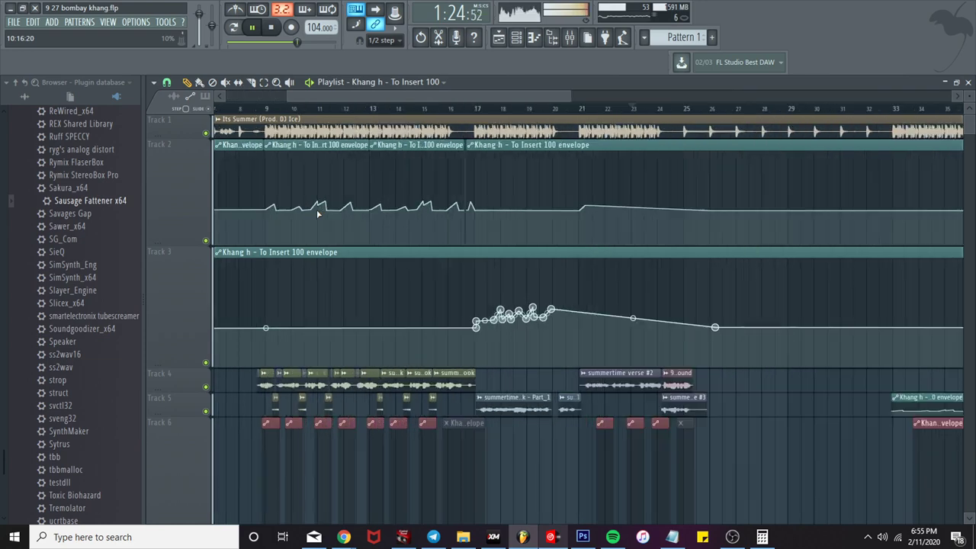
scroll(303, 207, "up", 1)
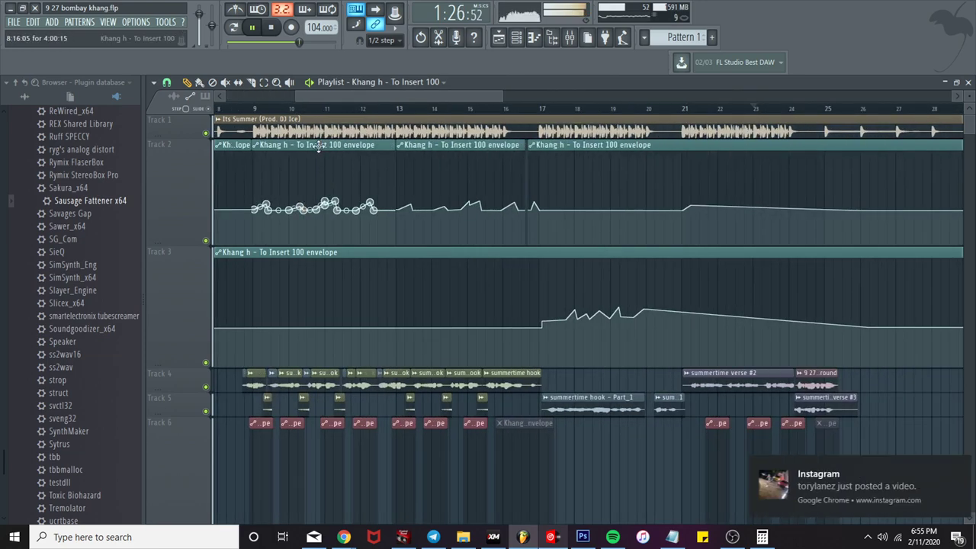
scroll(319, 267, "down", 7)
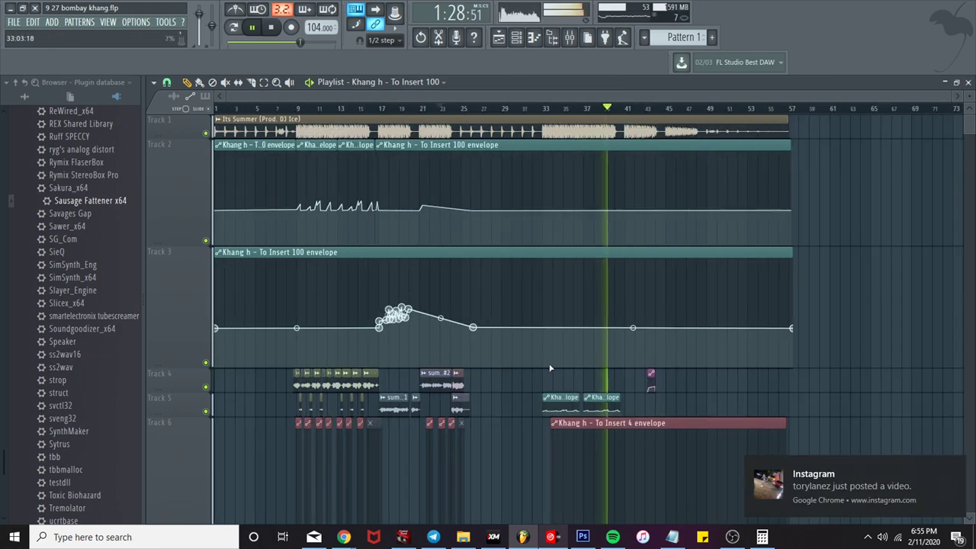
scroll(551, 369, "up", 7)
right_click(550, 396)
left_click_drag(542, 390, 514, 435)
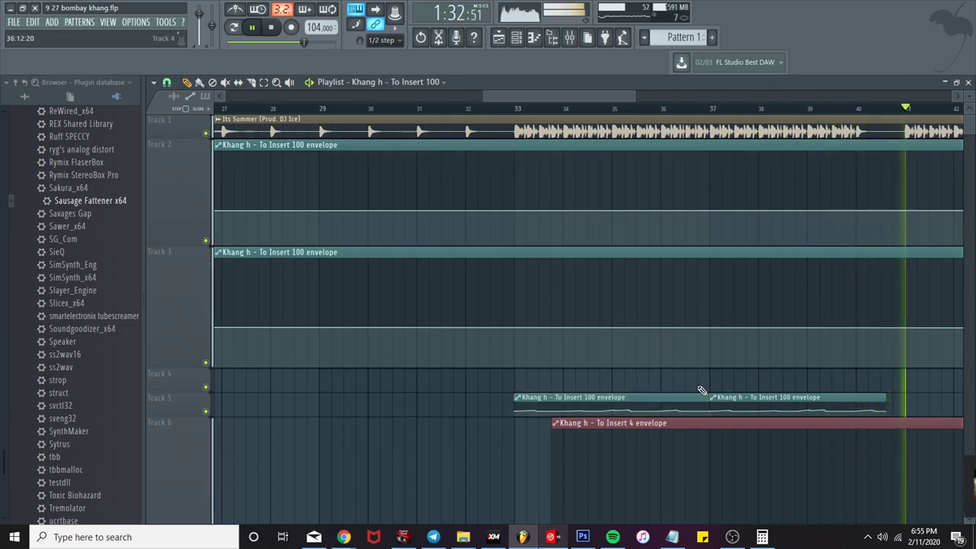
Step: Check background track 9 in the mixer and play the song from about bar 47 and from just before bar 41
scroll(664, 357, "down", 7)
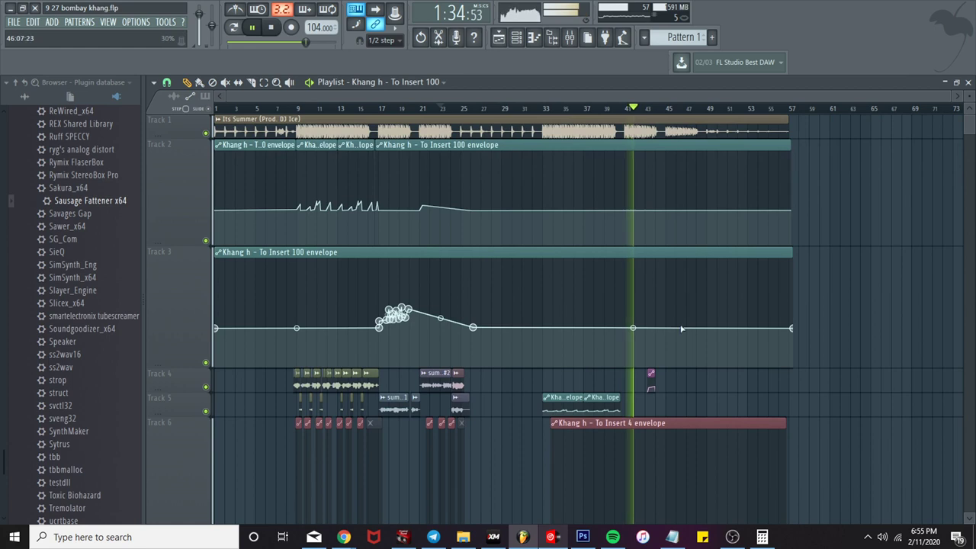
left_click(569, 37)
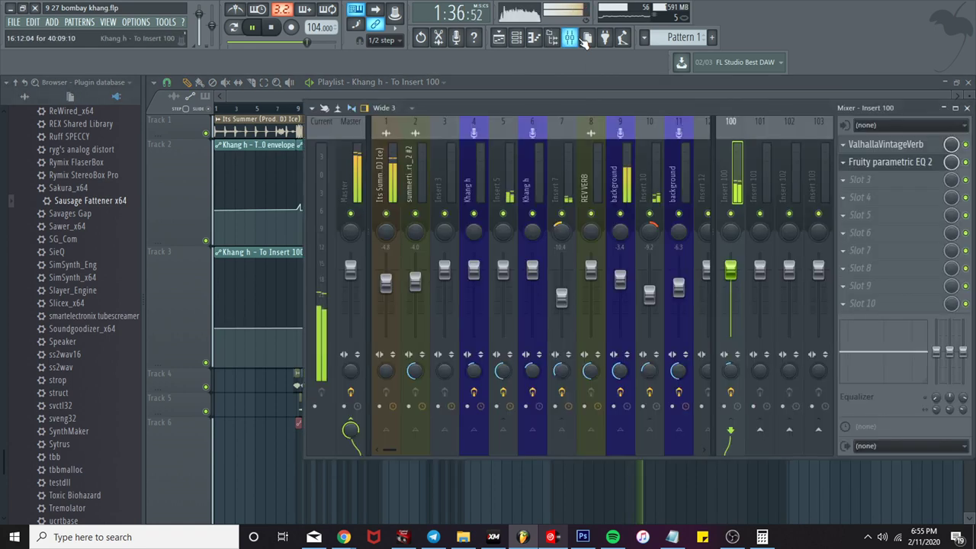
left_click(627, 190)
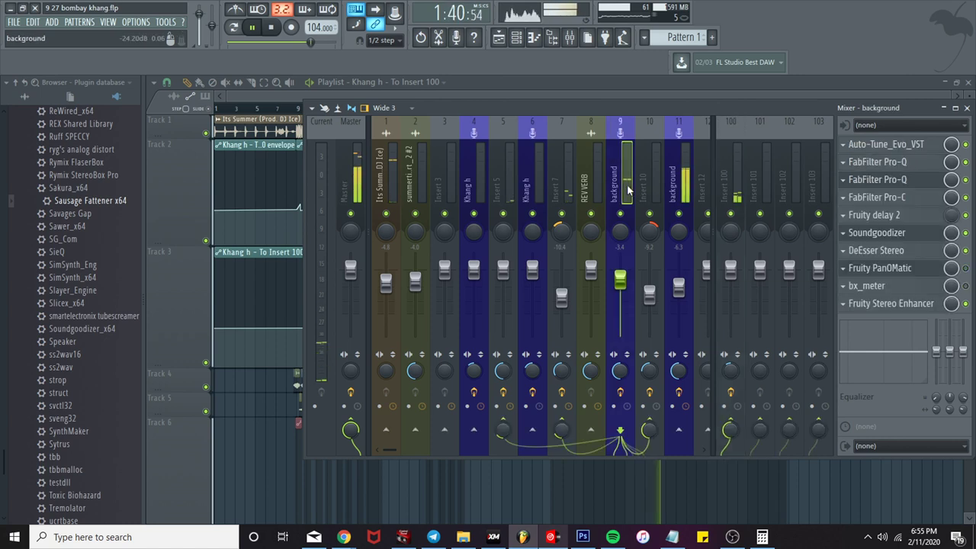
key("space")
key("F9")
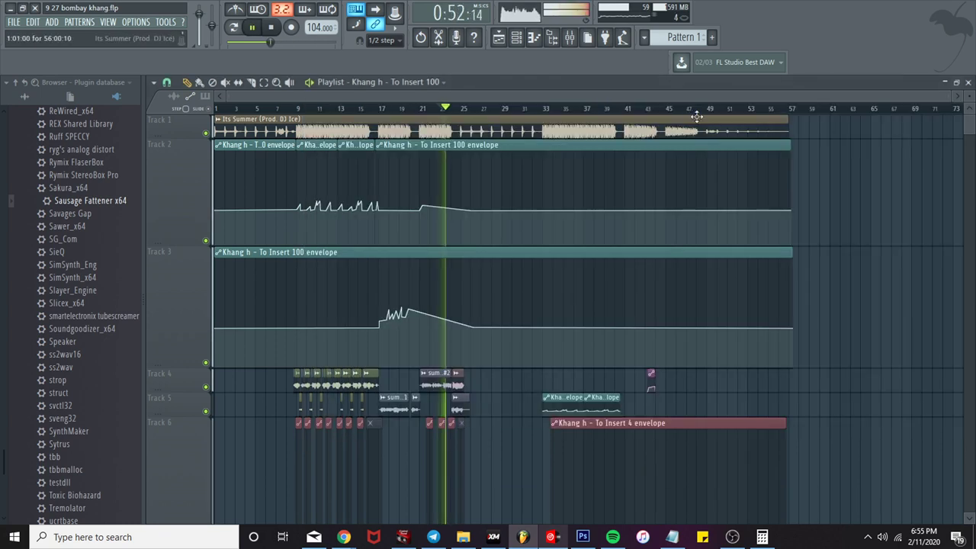
left_click(686, 108)
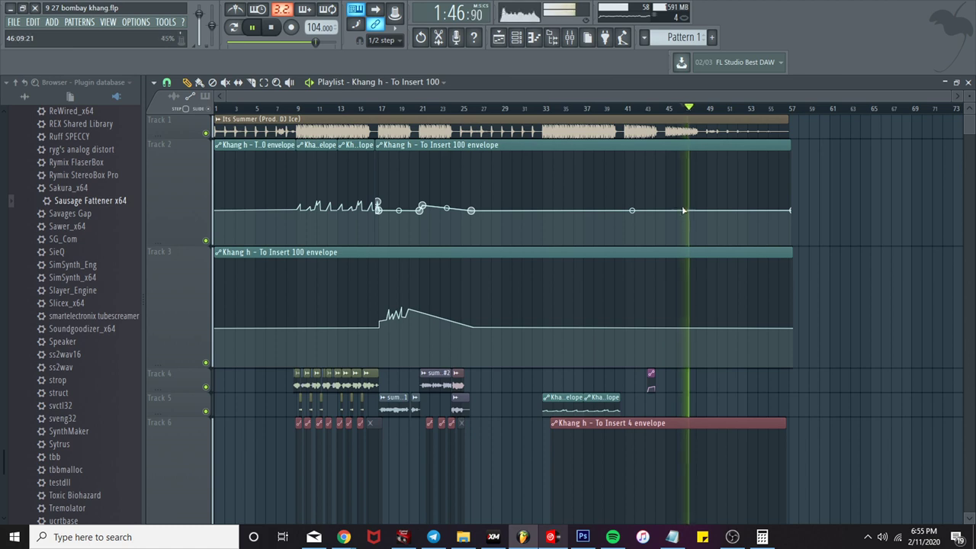
scroll(684, 221, "up", 2)
scroll(686, 227, "down", 3)
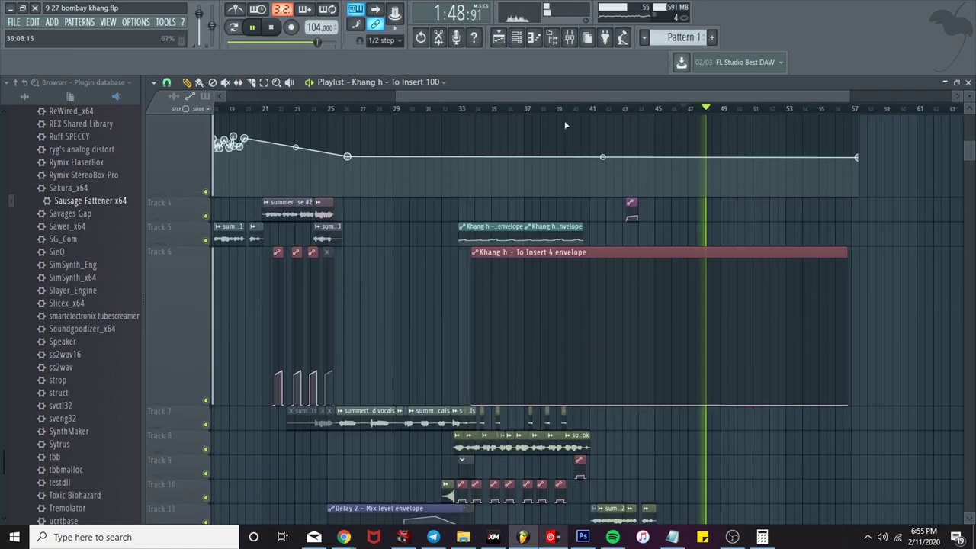
left_click(584, 107)
scroll(578, 171, "up", 1)
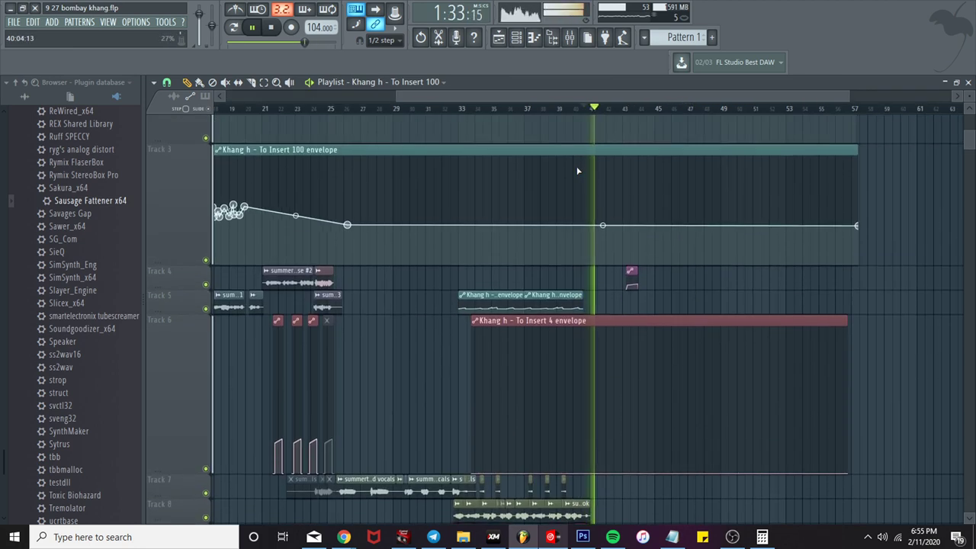
Step: Set the send to Insert 100 to 60% for background track 11 and to 56% for background track 9, comparing both tracks
key("F9")
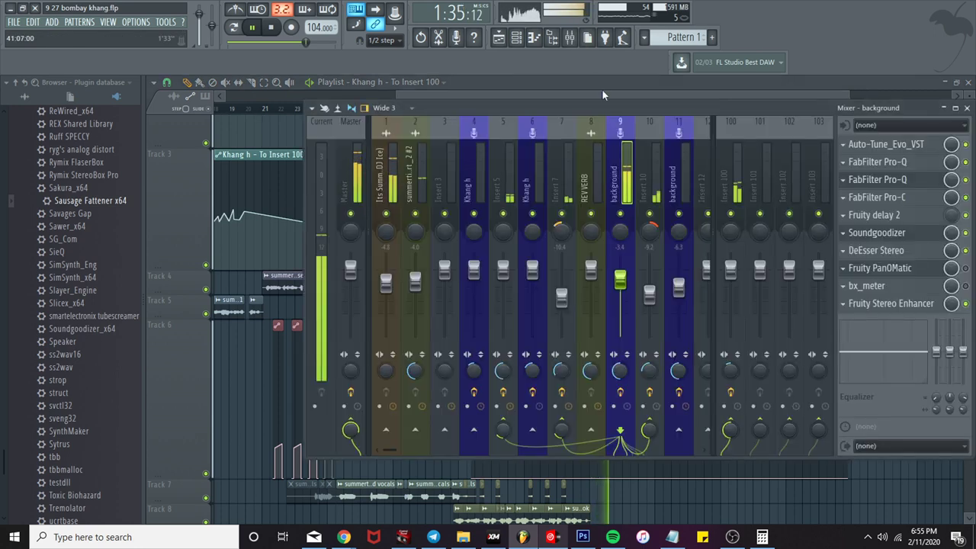
left_click(677, 191)
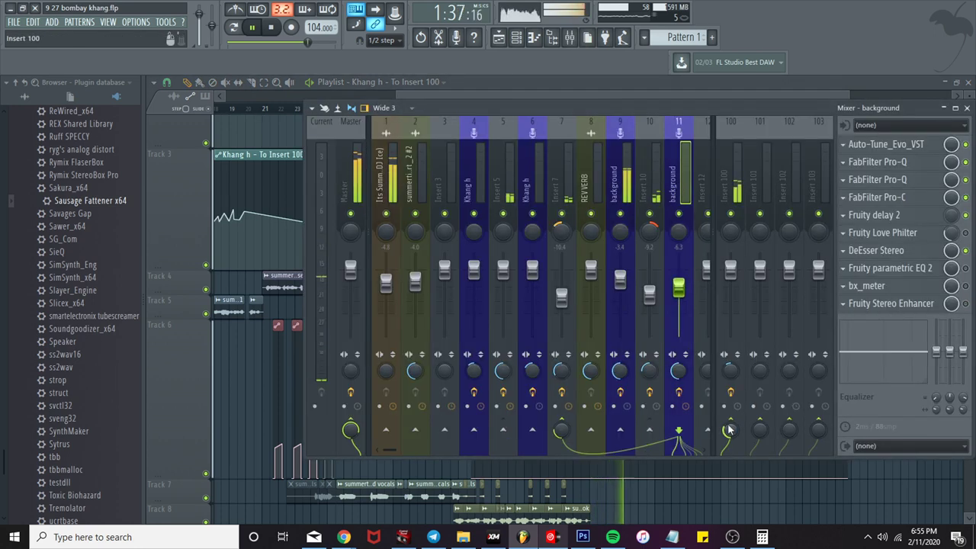
left_click_drag(729, 429, 728, 423)
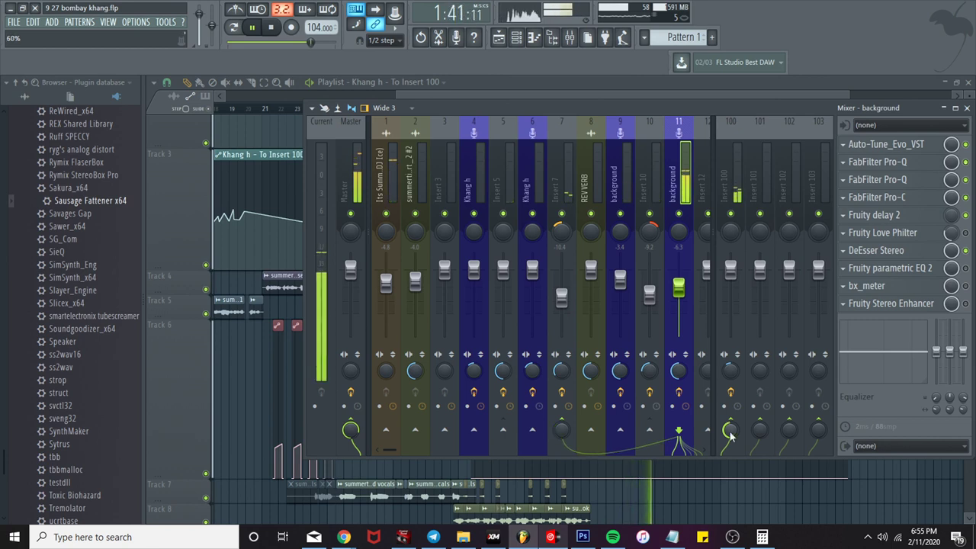
left_click(619, 192)
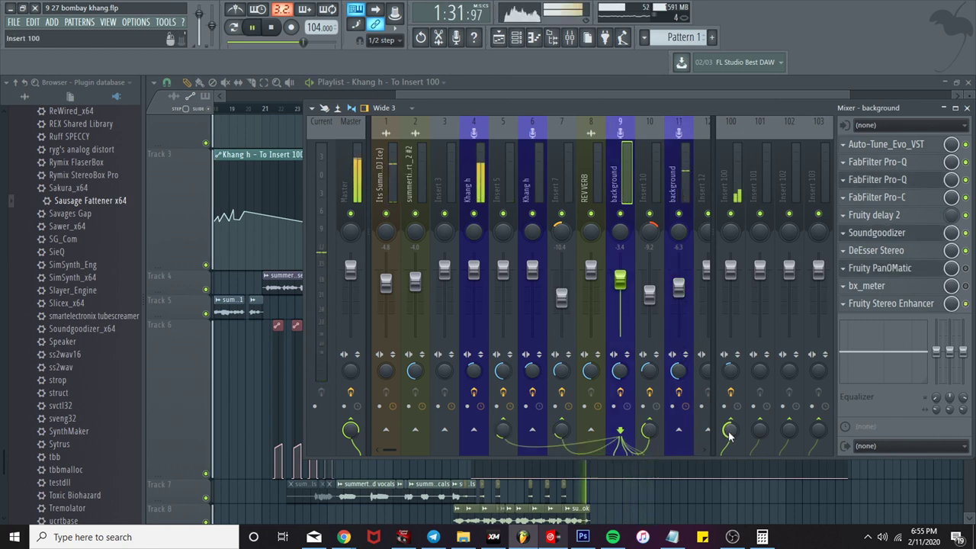
left_click_drag(729, 432, 729, 434)
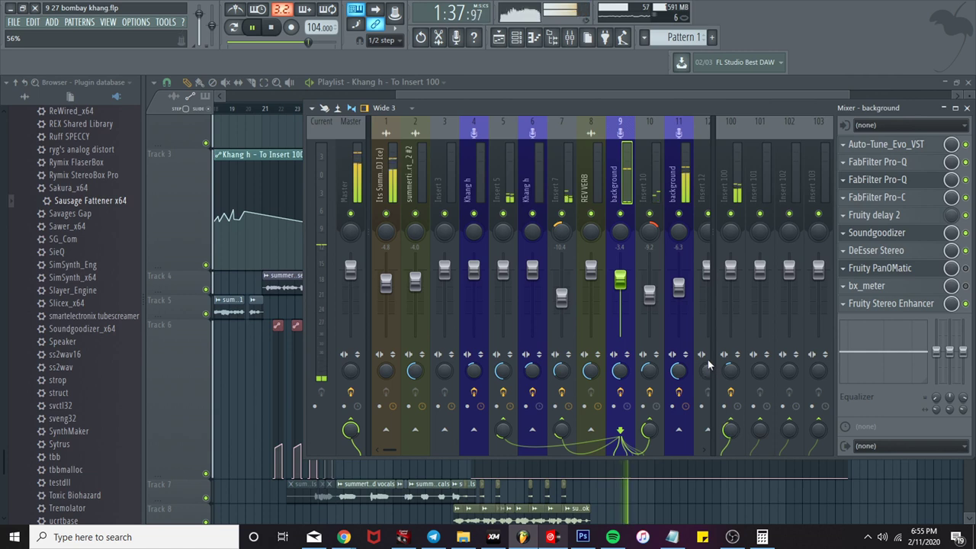
left_click(683, 199)
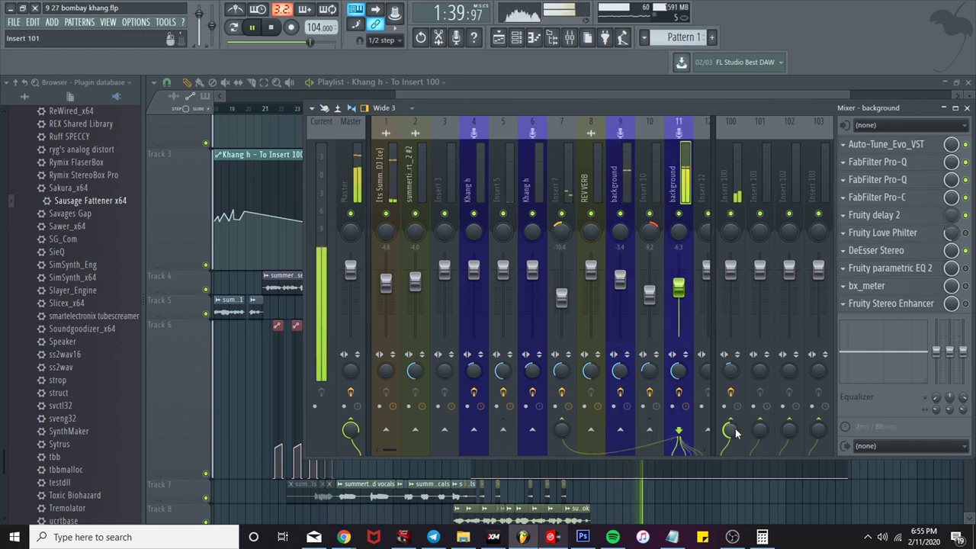
left_click(624, 177)
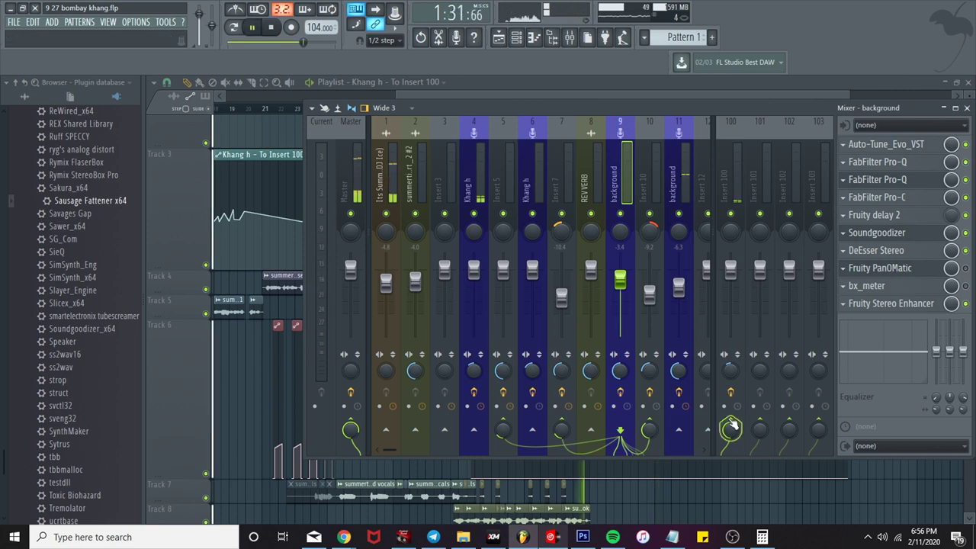
Step: Save the project, return to the full playlist arrangement and stop playback
left_click(13, 22)
left_click(53, 81)
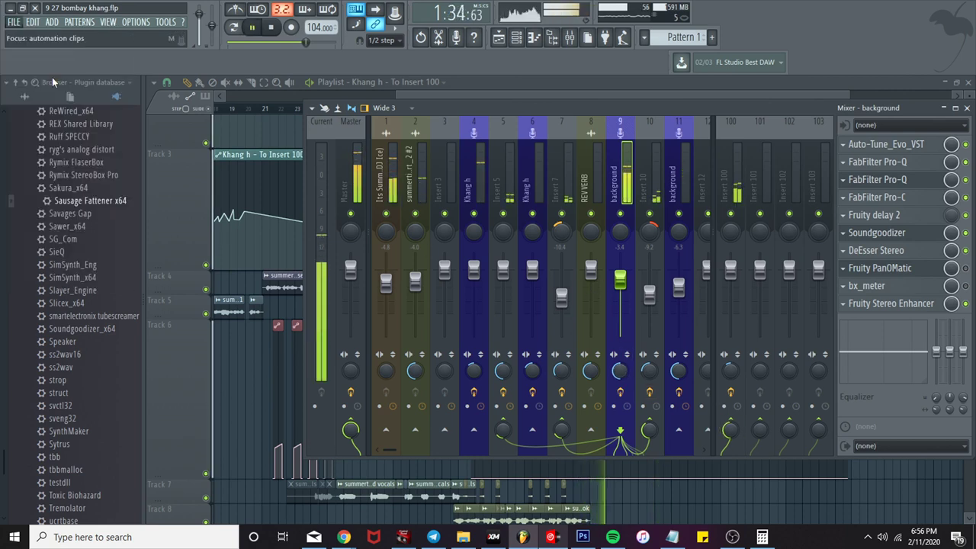
left_click(434, 94)
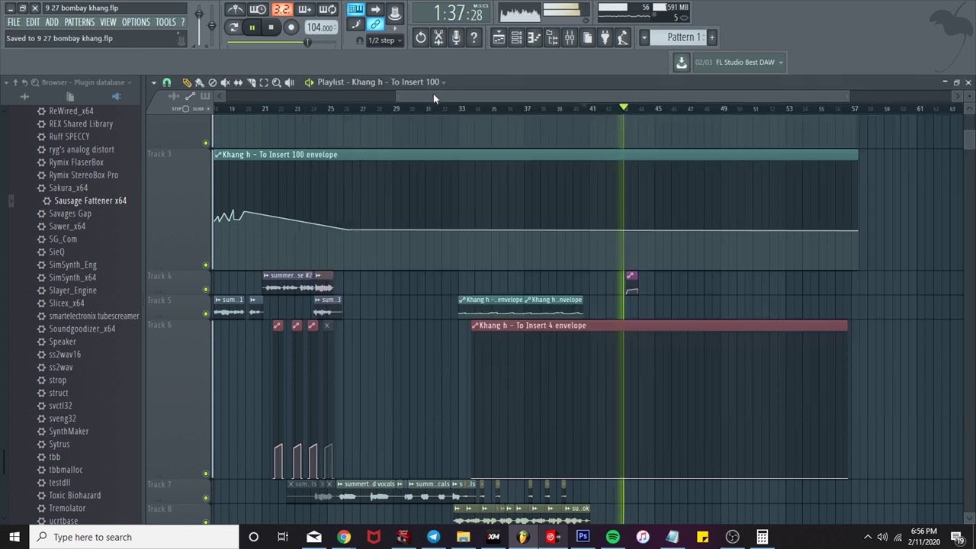
scroll(446, 192, "down", 3)
key("space")
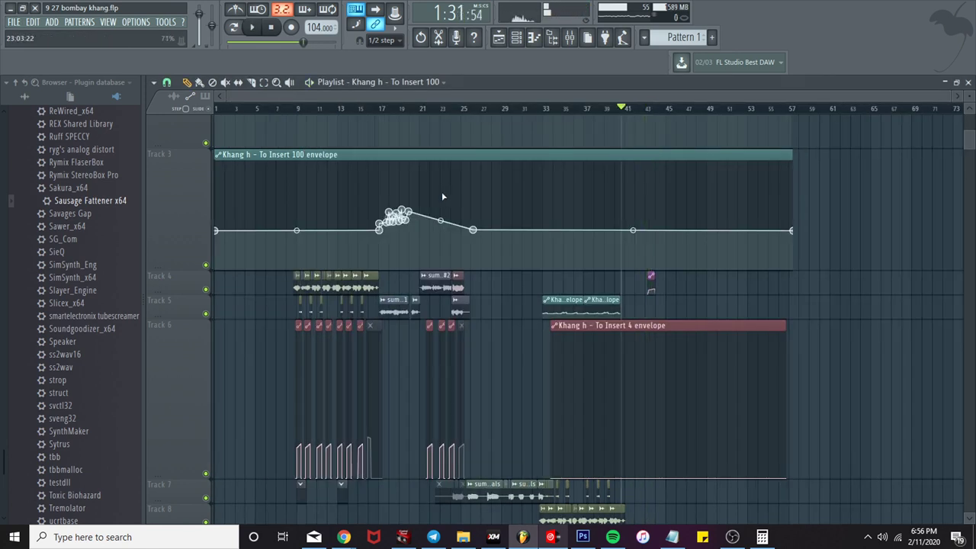